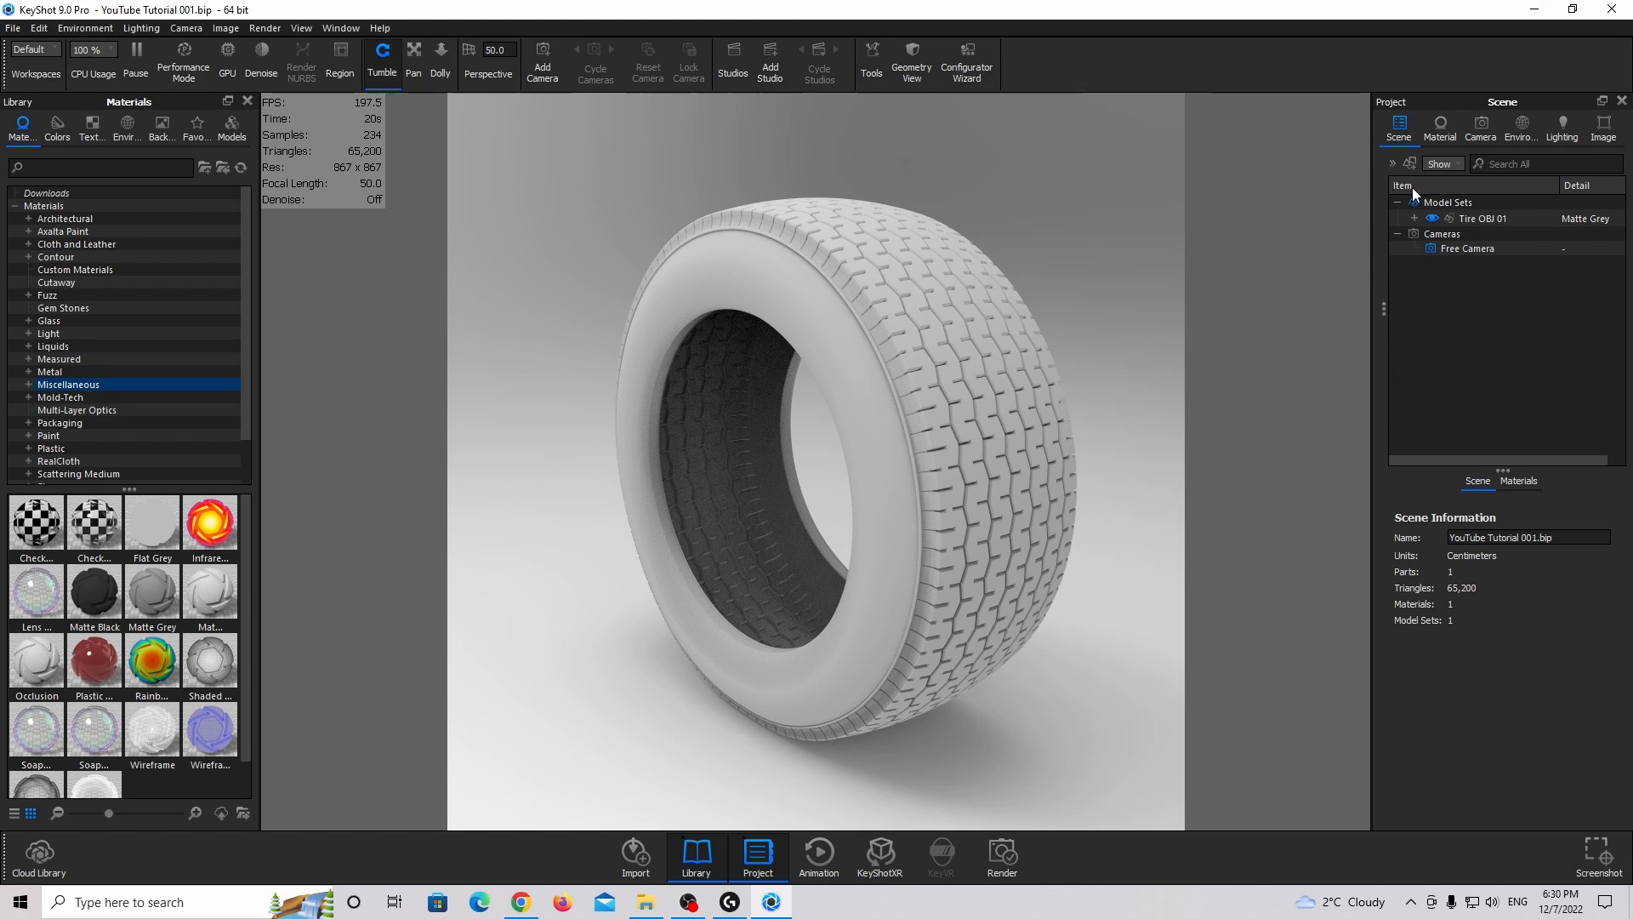
Add a new camera to the scene and name it "Main Camera View".
left_click(1483, 125)
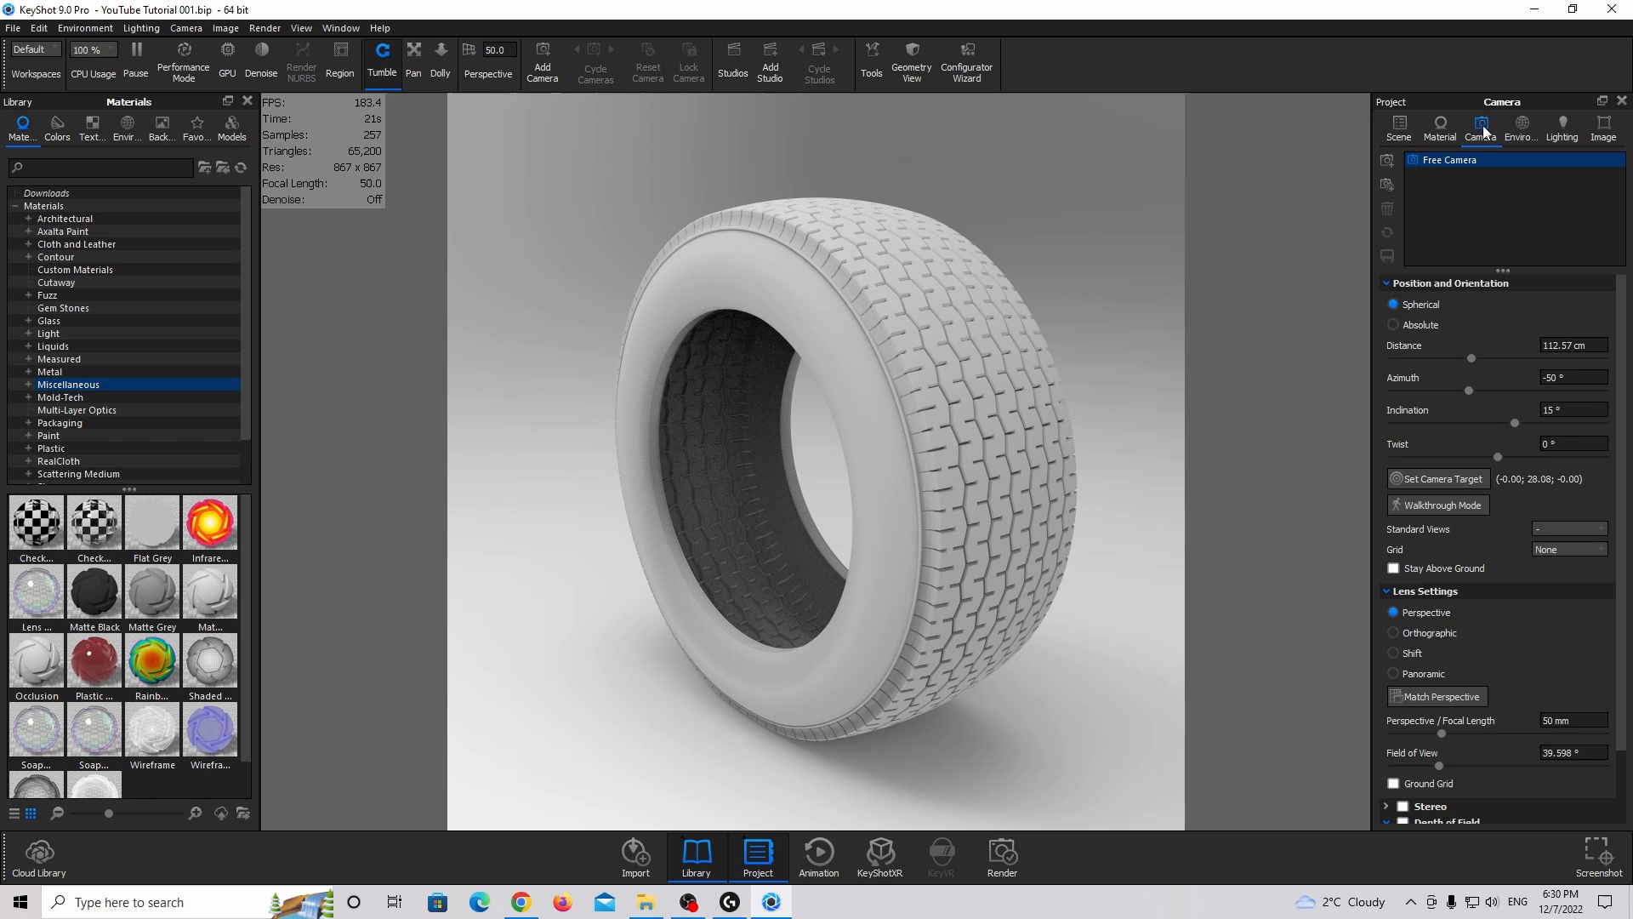
left_click(1387, 160)
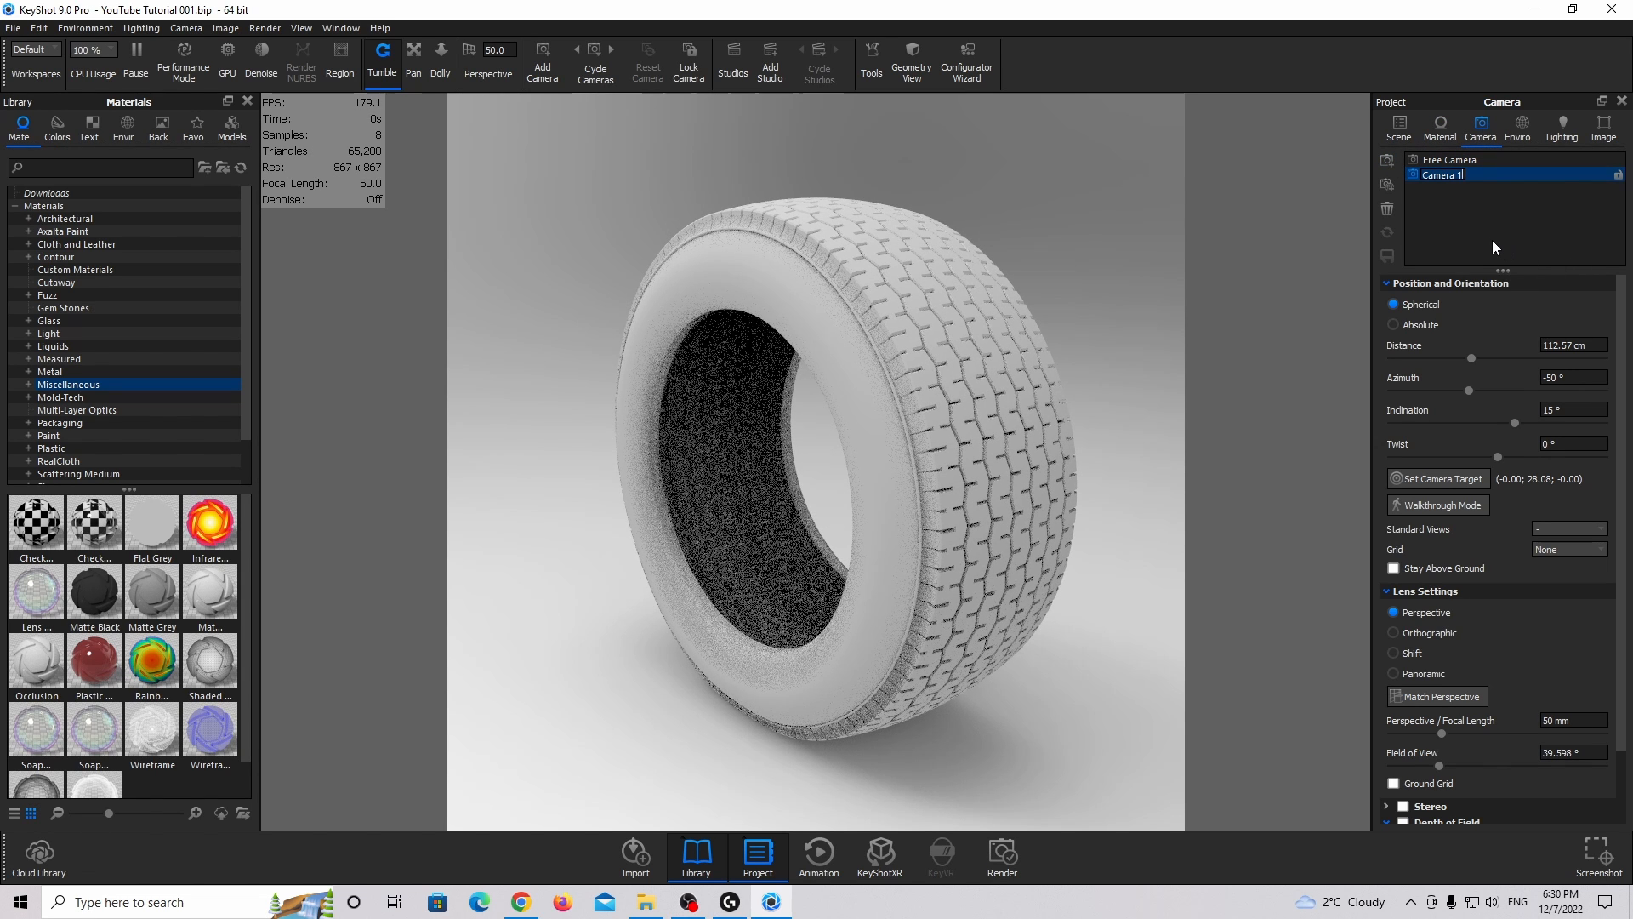
type("Maln")
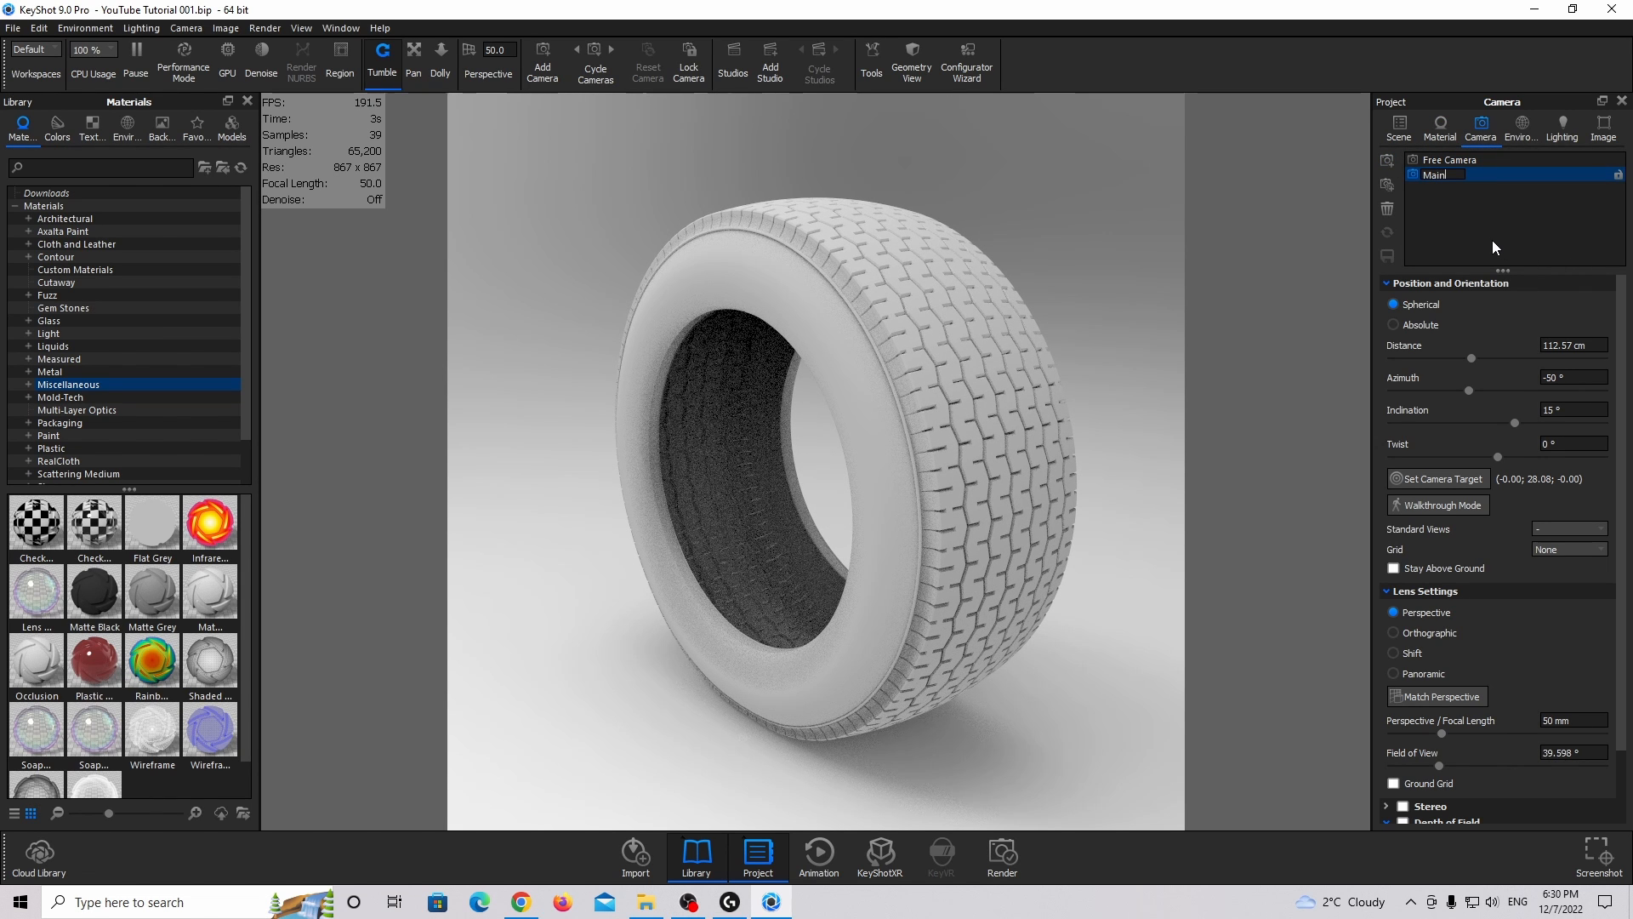
type(" Camera View")
key("Return")
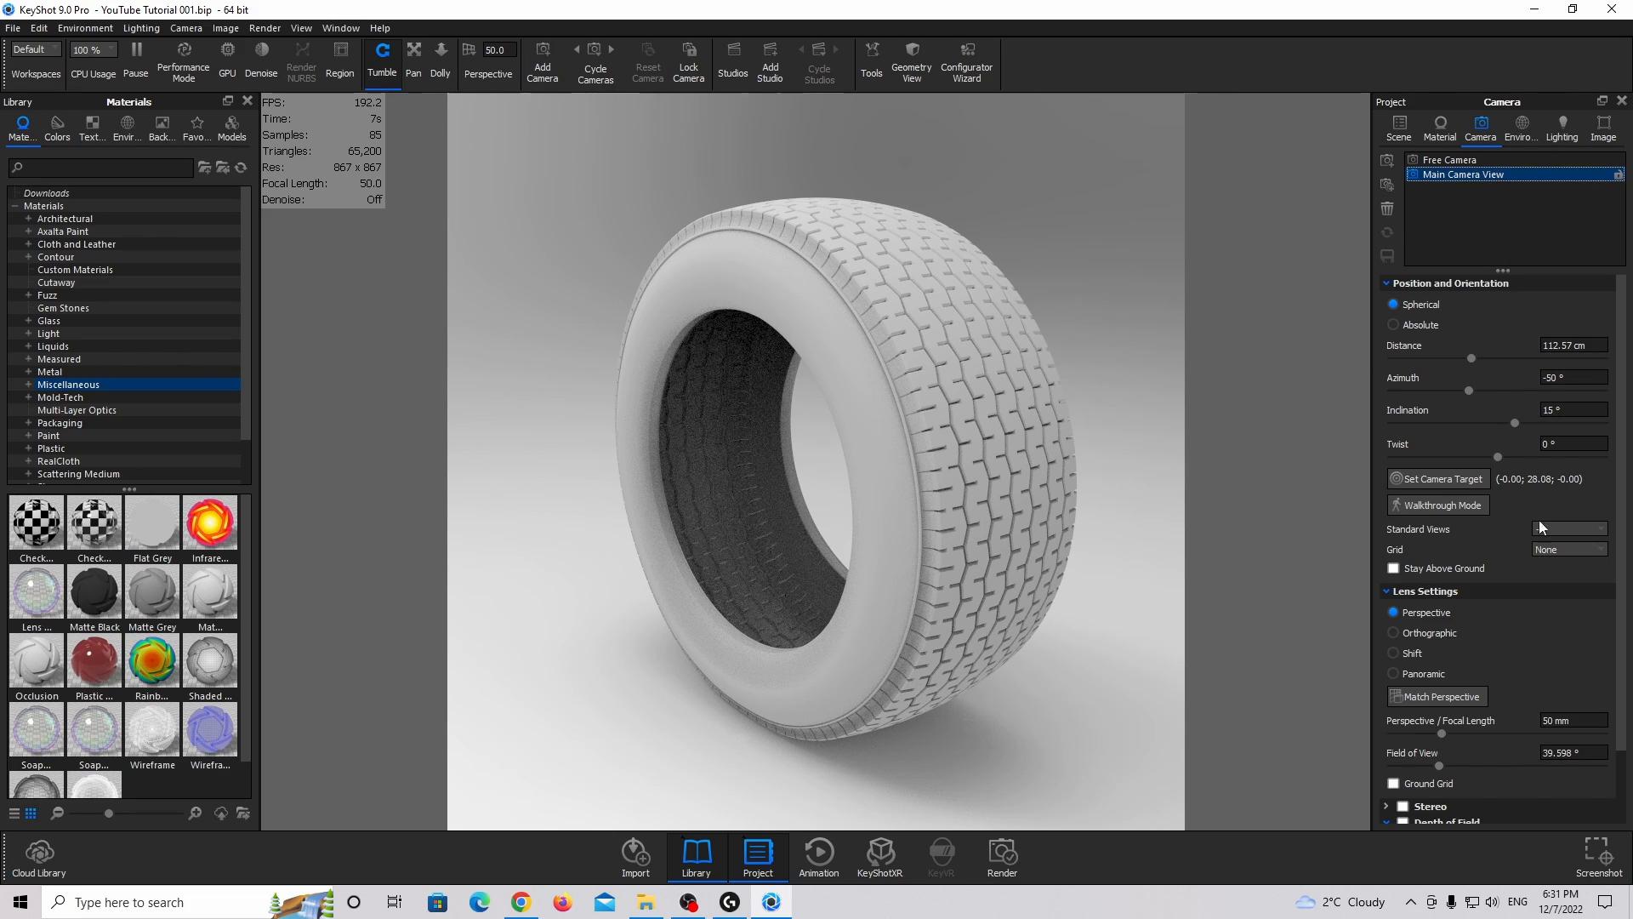
Orient the camera toward the tire's face and tread, and set its perspective focal length to 105 mm.
left_click_drag(1441, 733, 1540, 733)
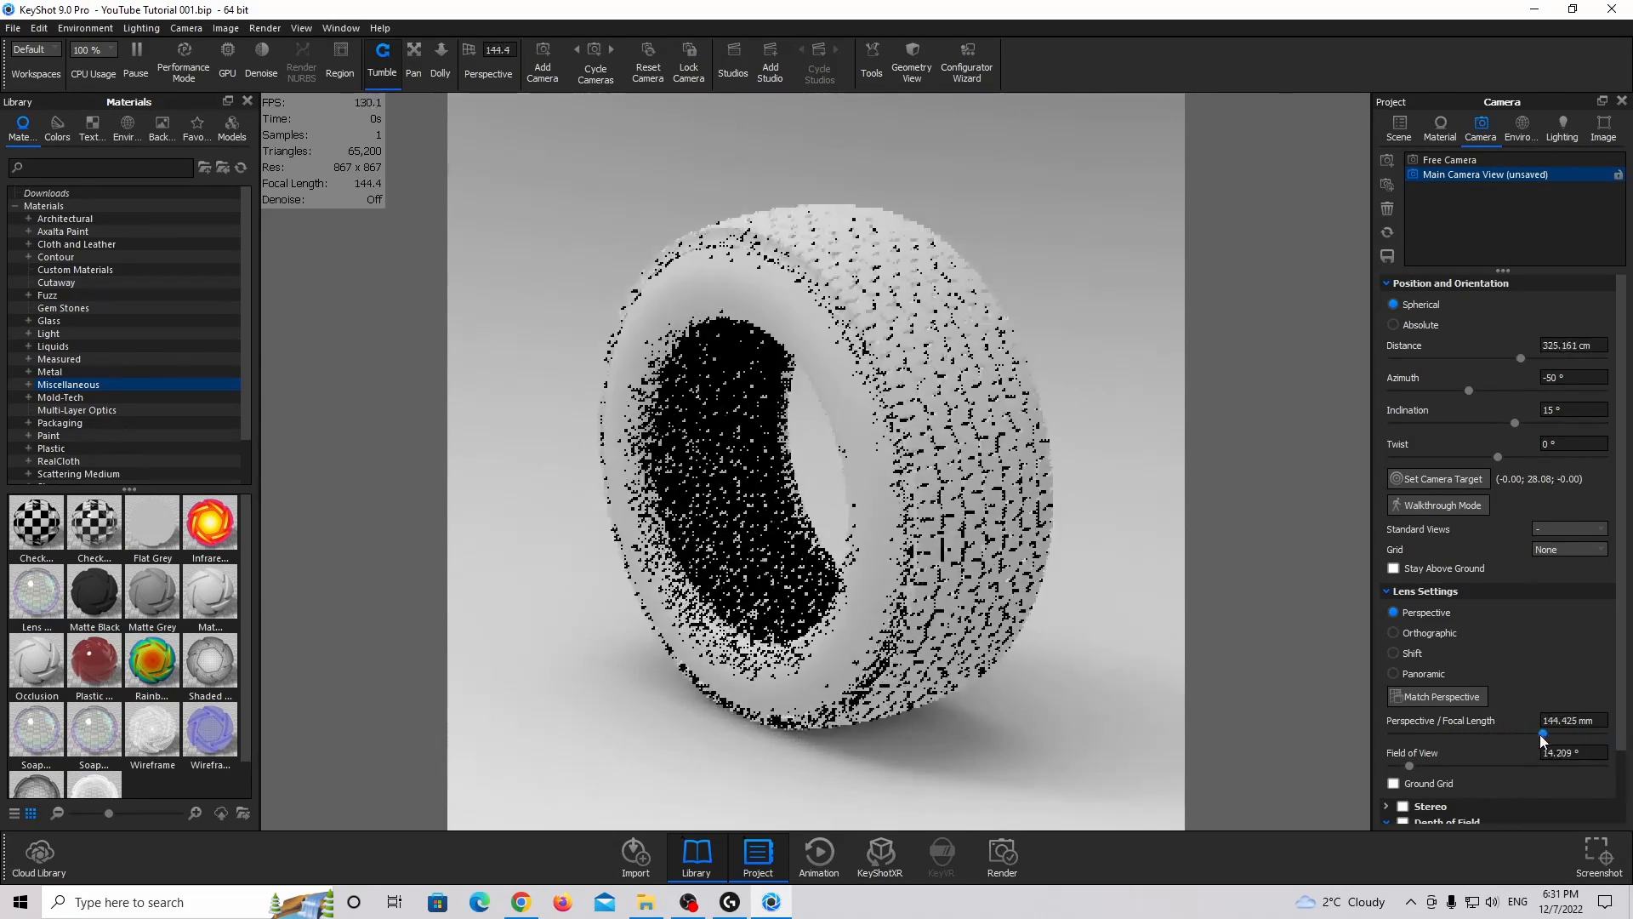
left_click_drag(934, 523, 954, 485)
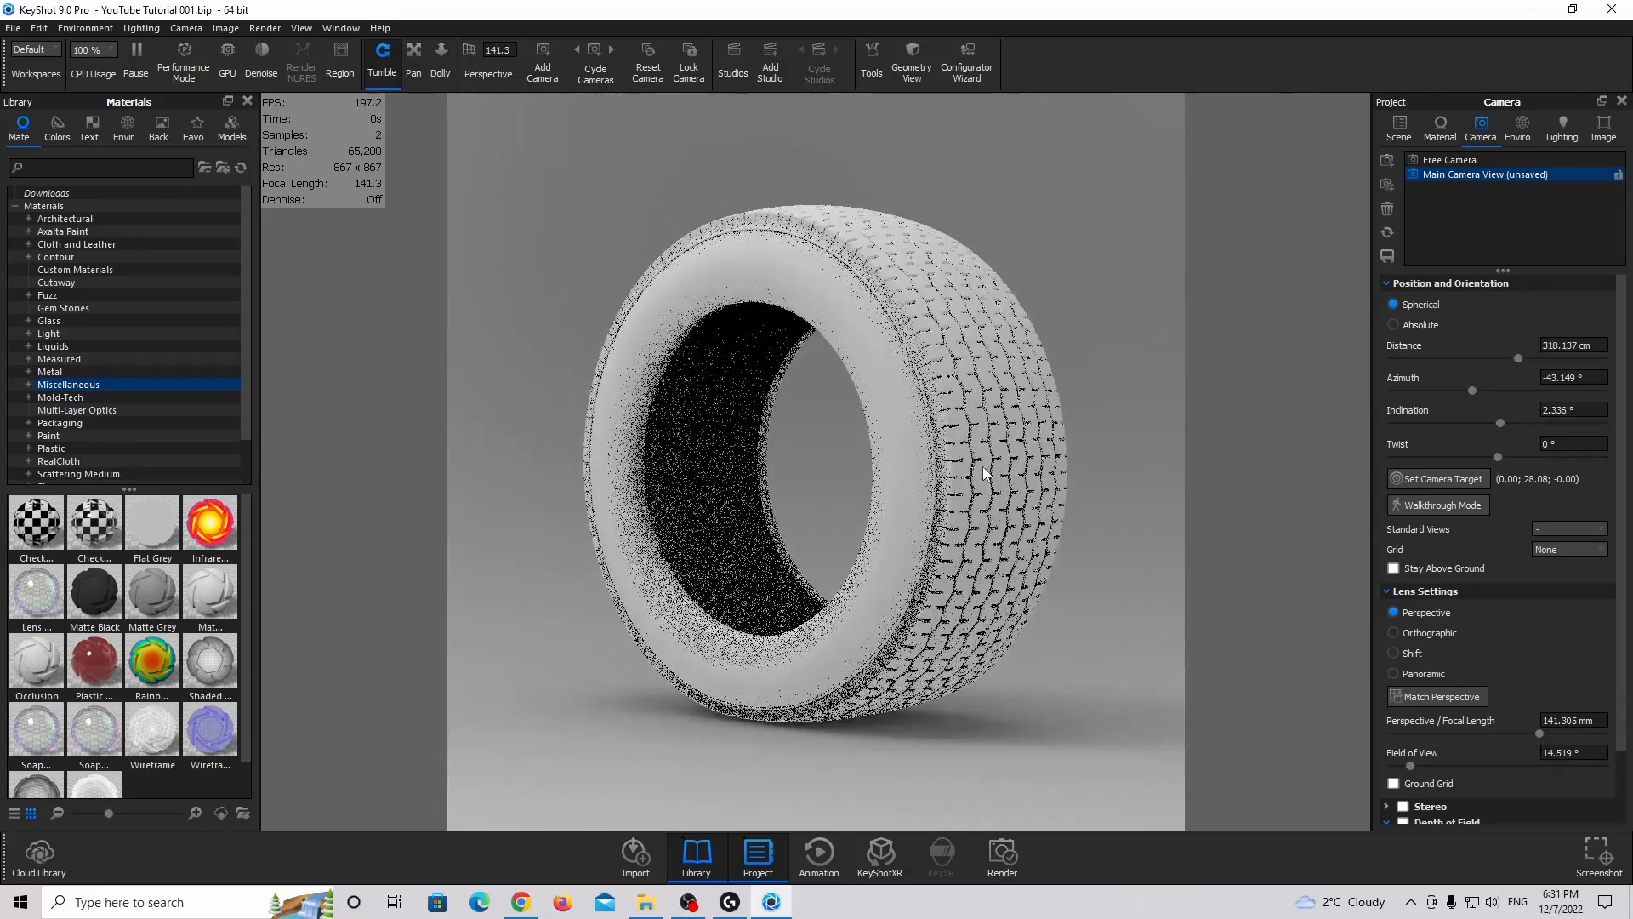
middle_click_drag(954, 484, 960, 503)
left_click_drag(960, 504, 917, 499)
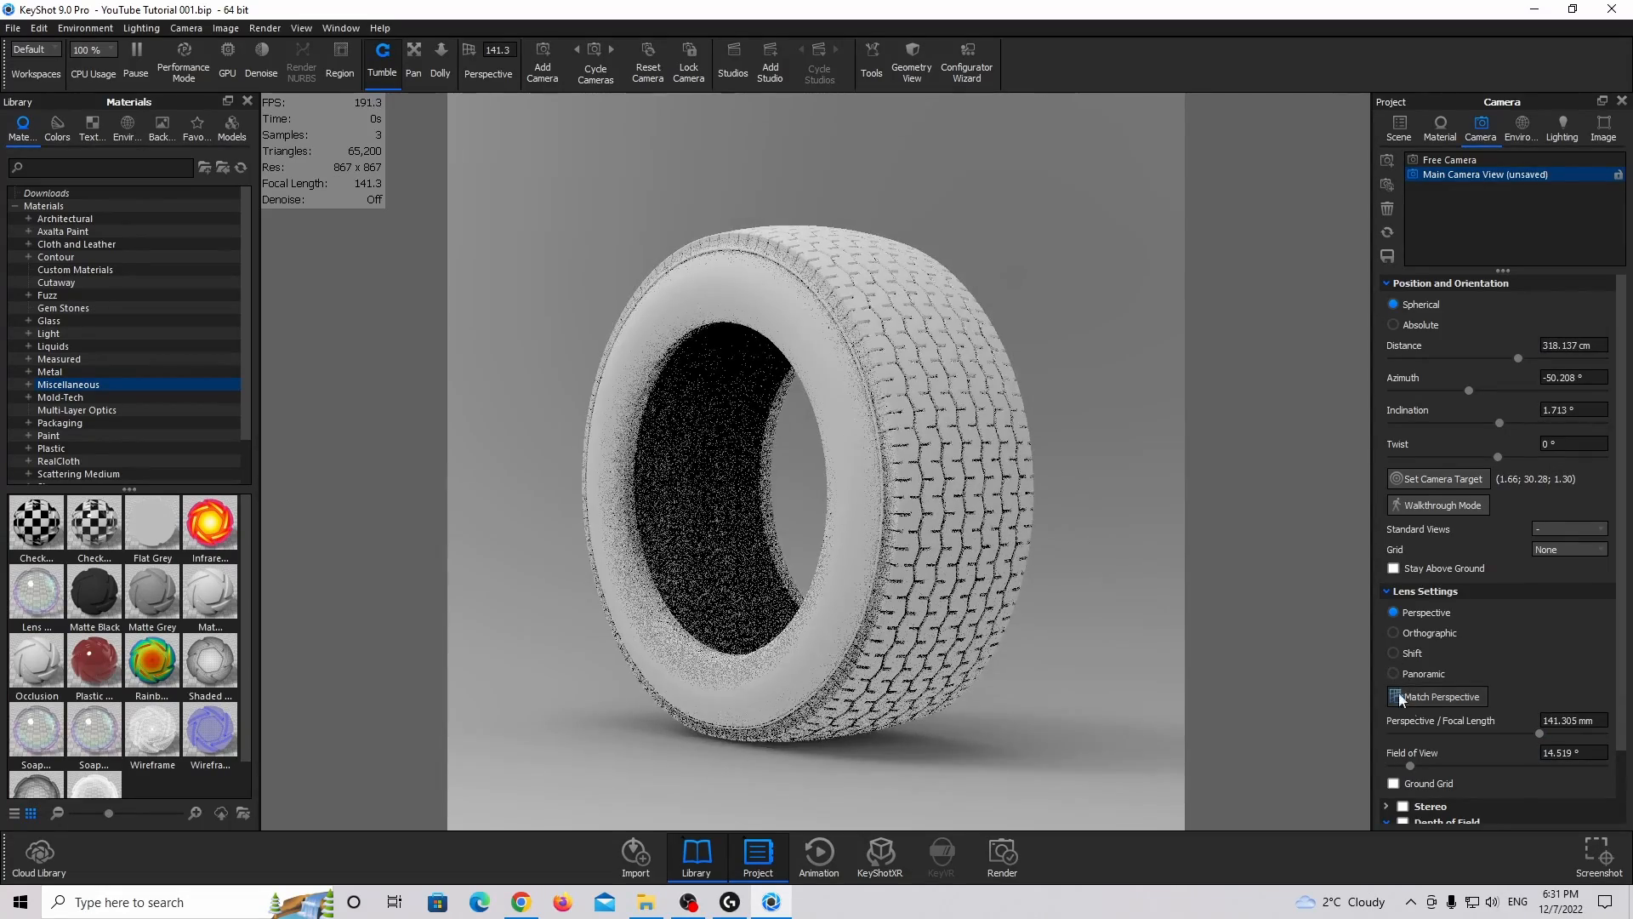
left_click_drag(1542, 735, 1499, 734)
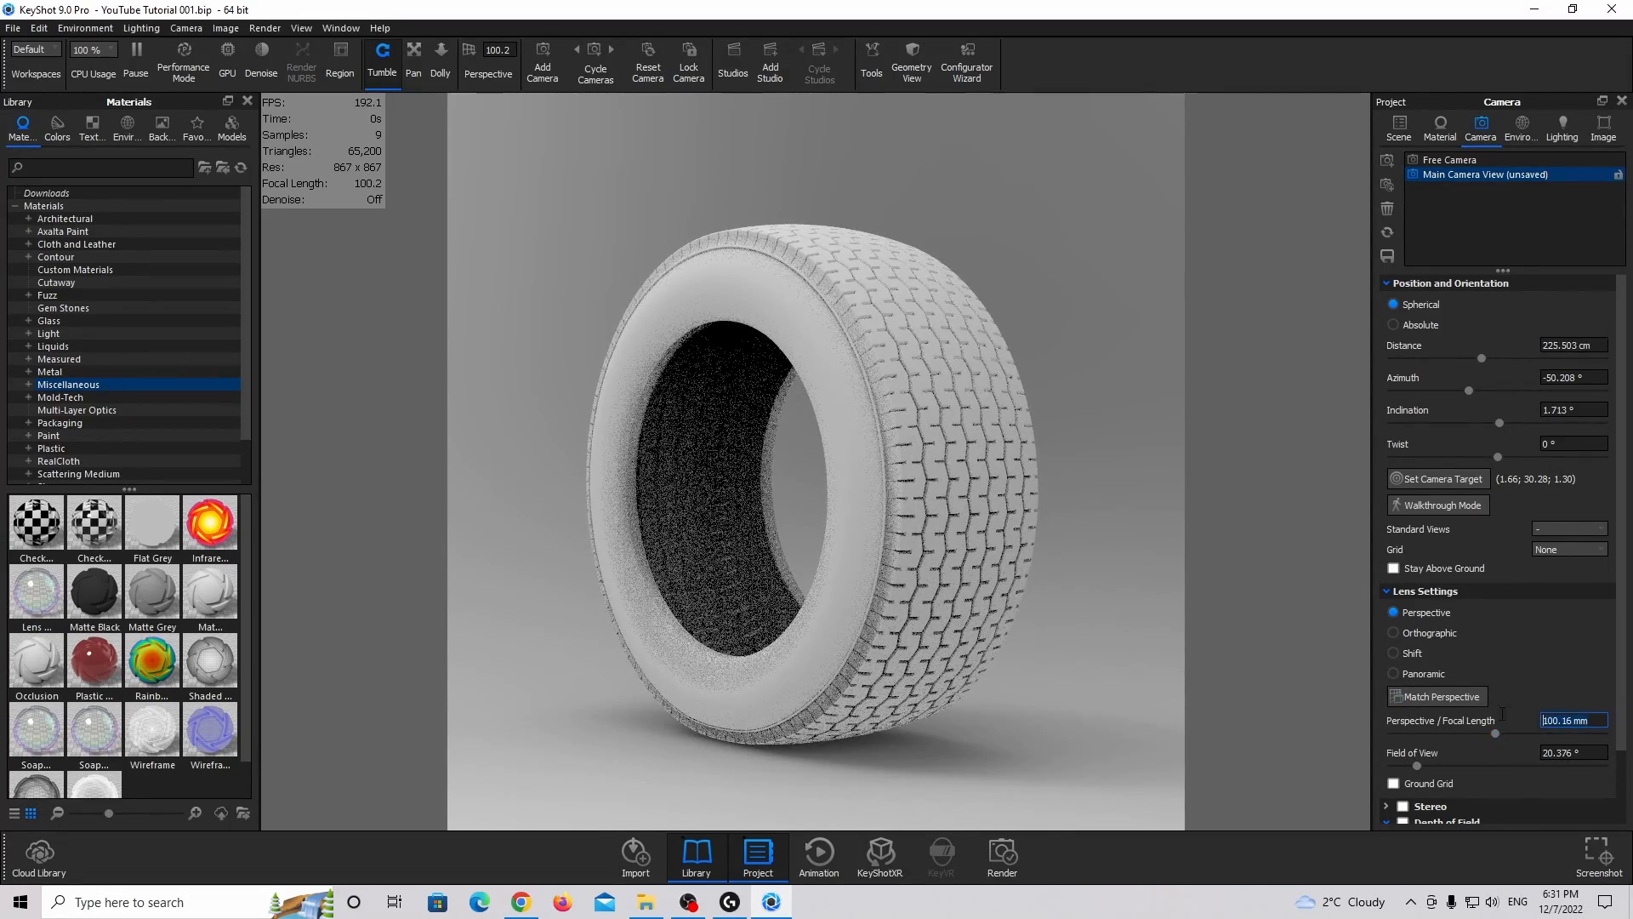
type("105")
key("Return")
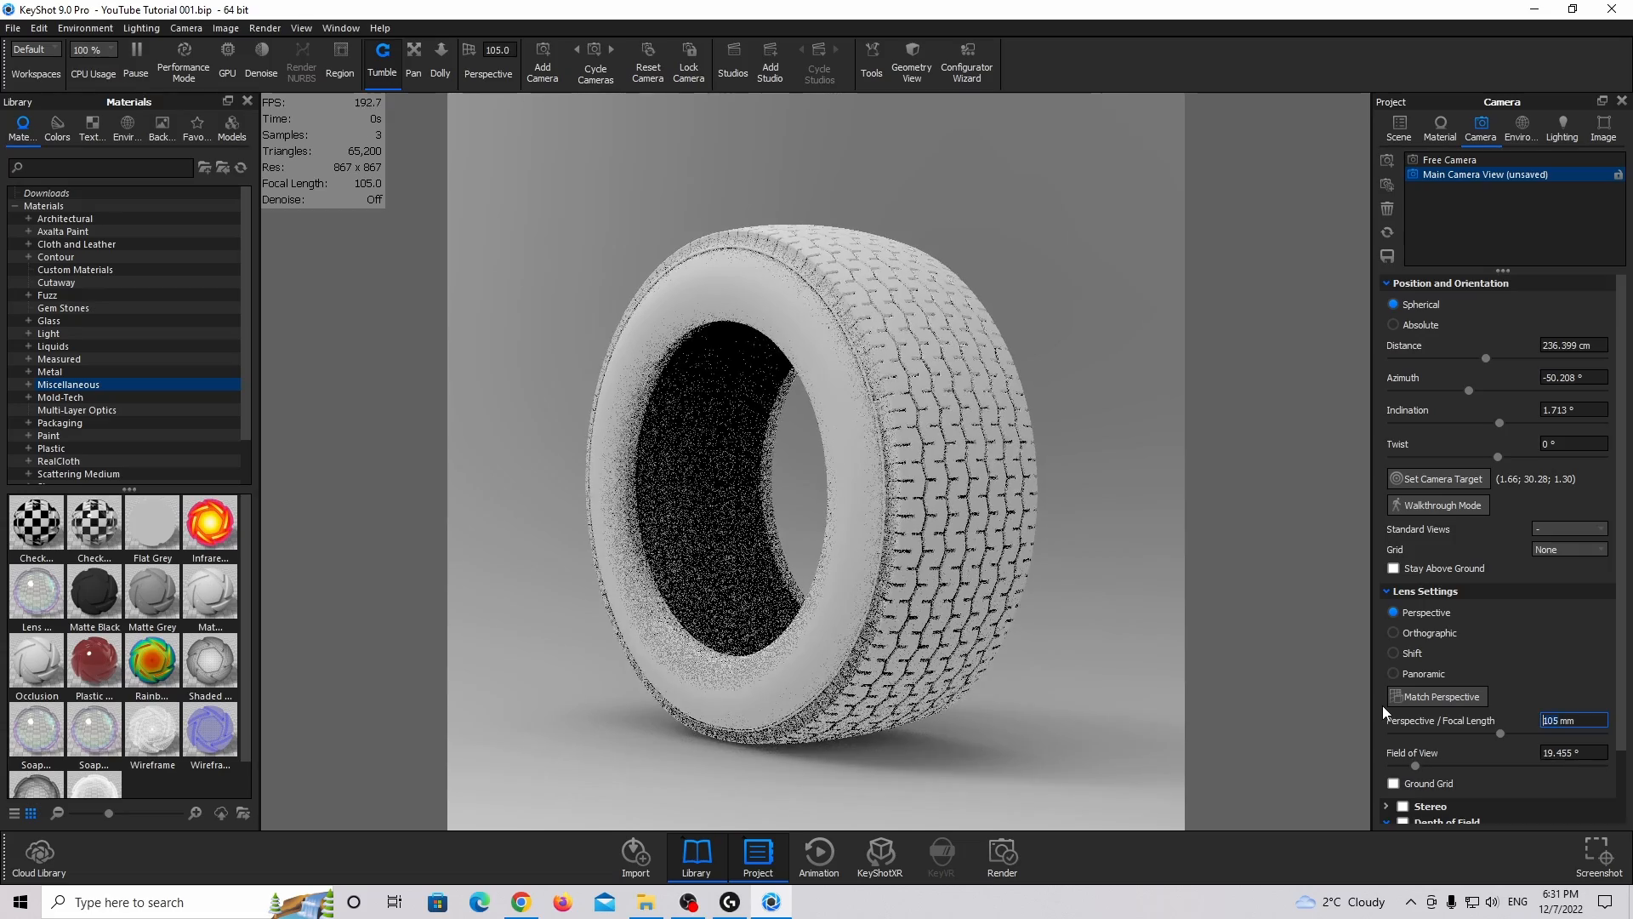
Set the Main Camera View's azimuth to -45° and its inclination to 3.3°.
middle_click_drag(879, 576, 911, 569)
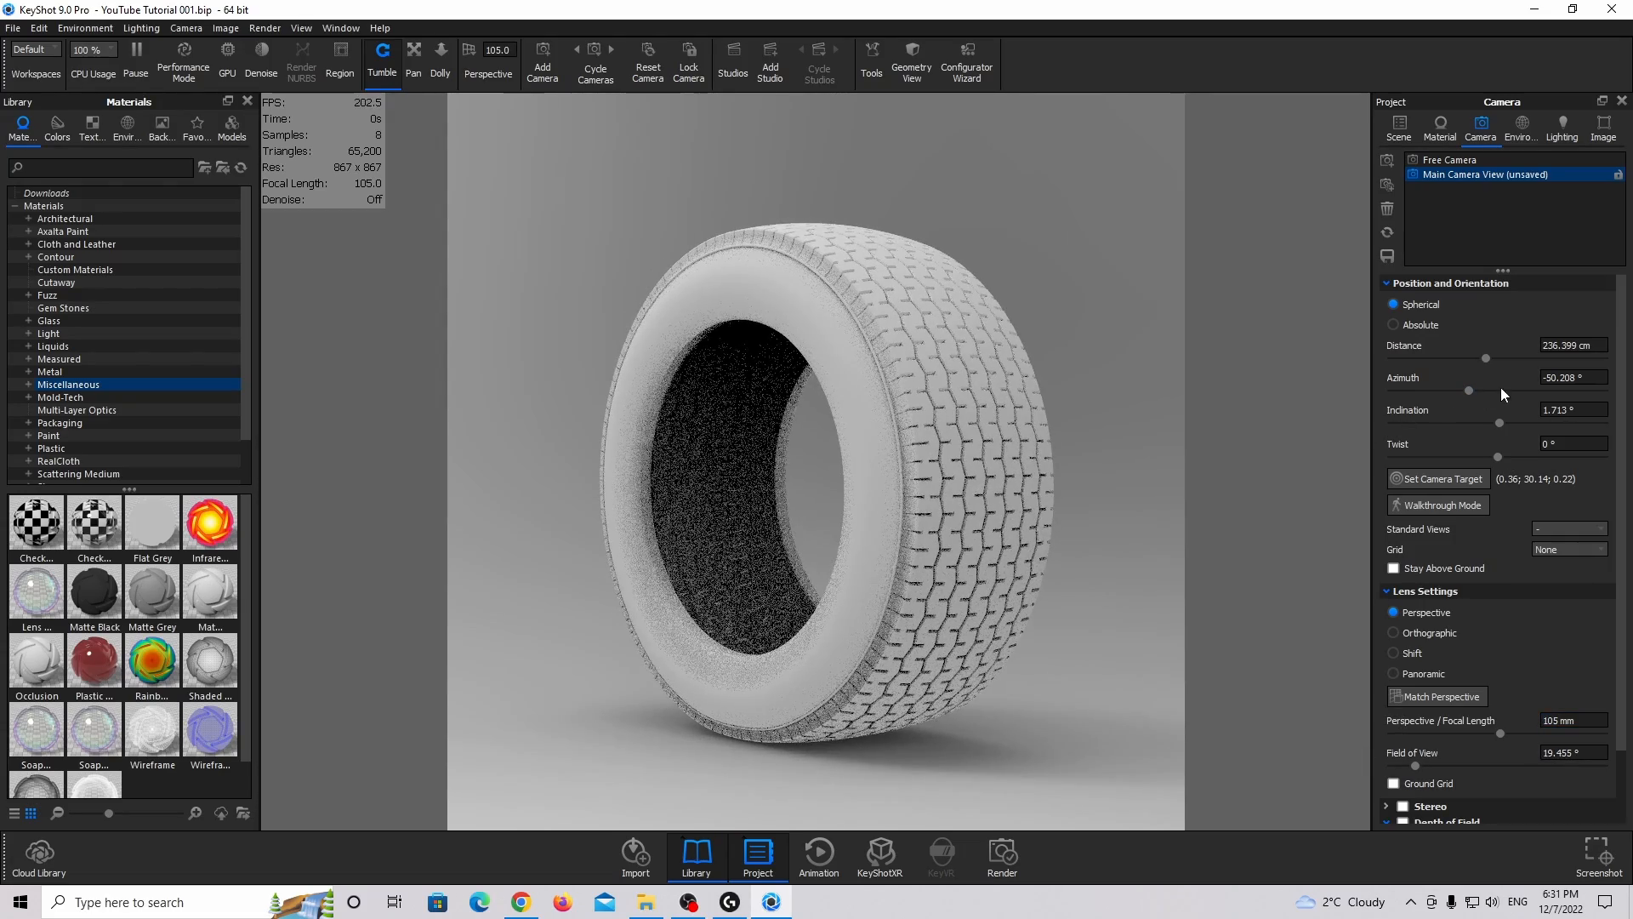
left_click_drag(1468, 389, 1471, 390)
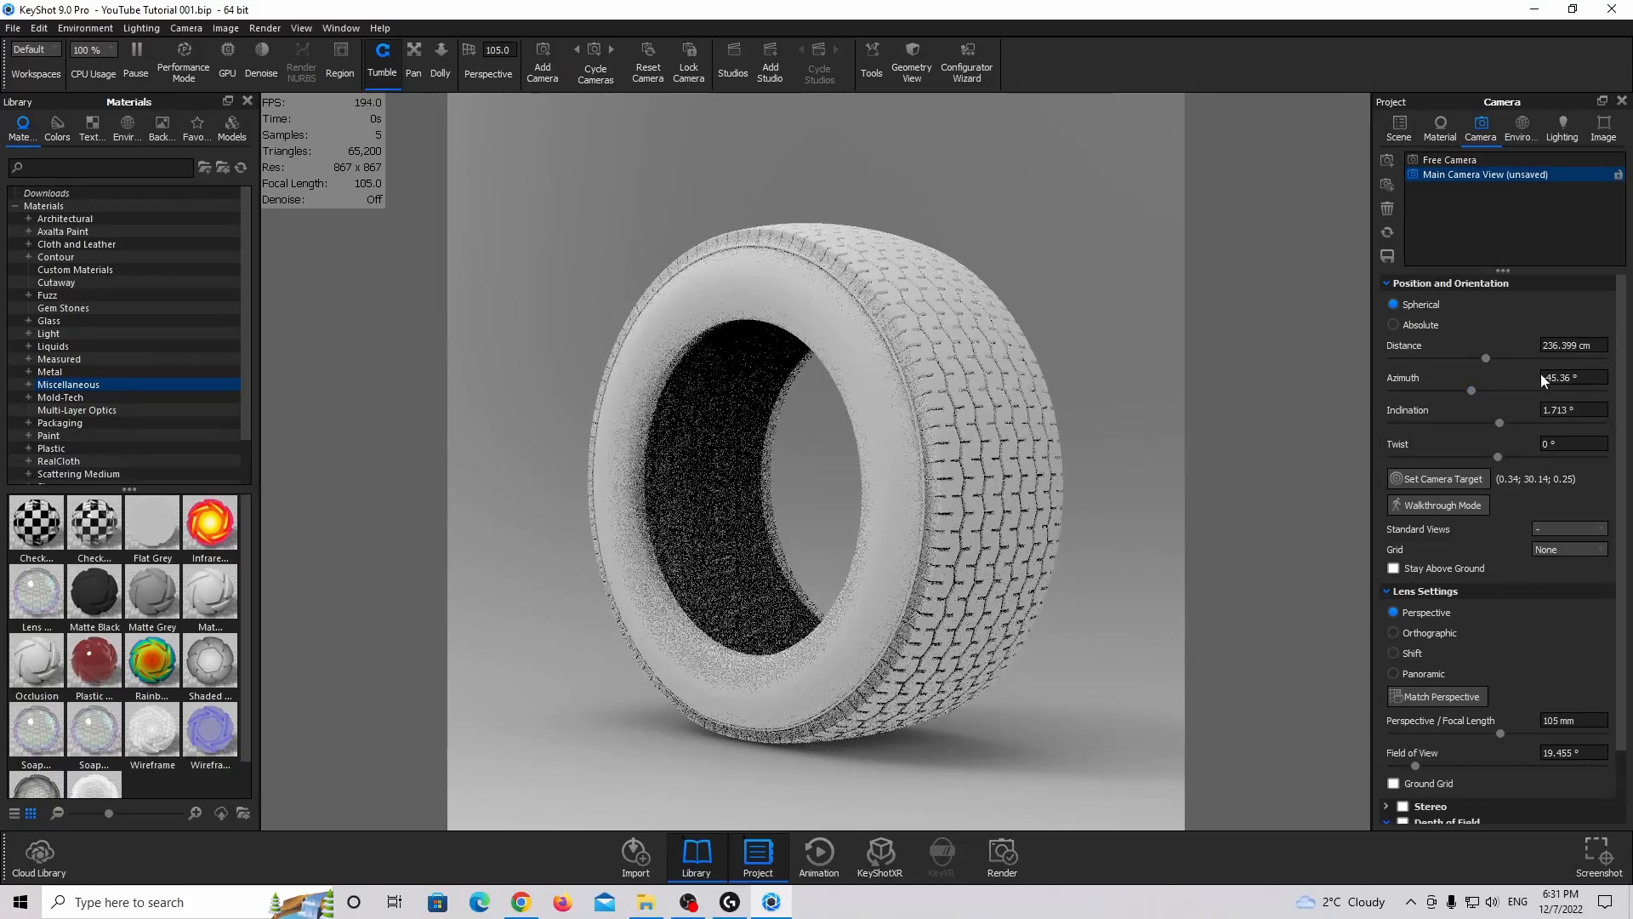
left_click(1576, 377)
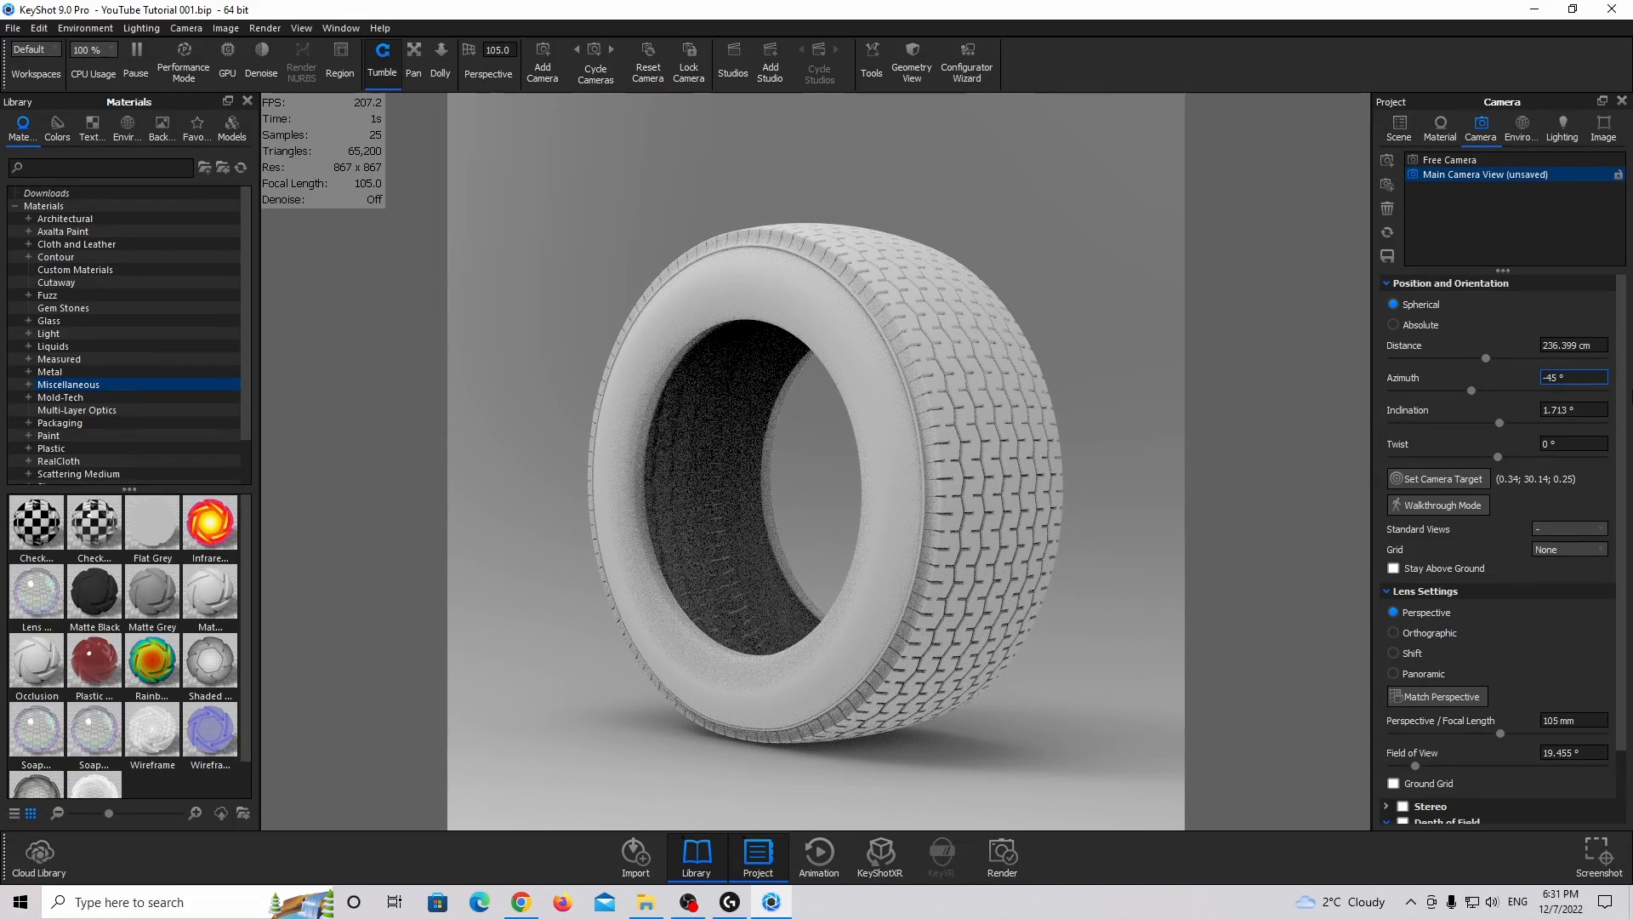
mouse_move(1498, 423)
left_mouse_down()
mouse_move(1519, 424)
mouse_move(1502, 421)
left_mouse_up()
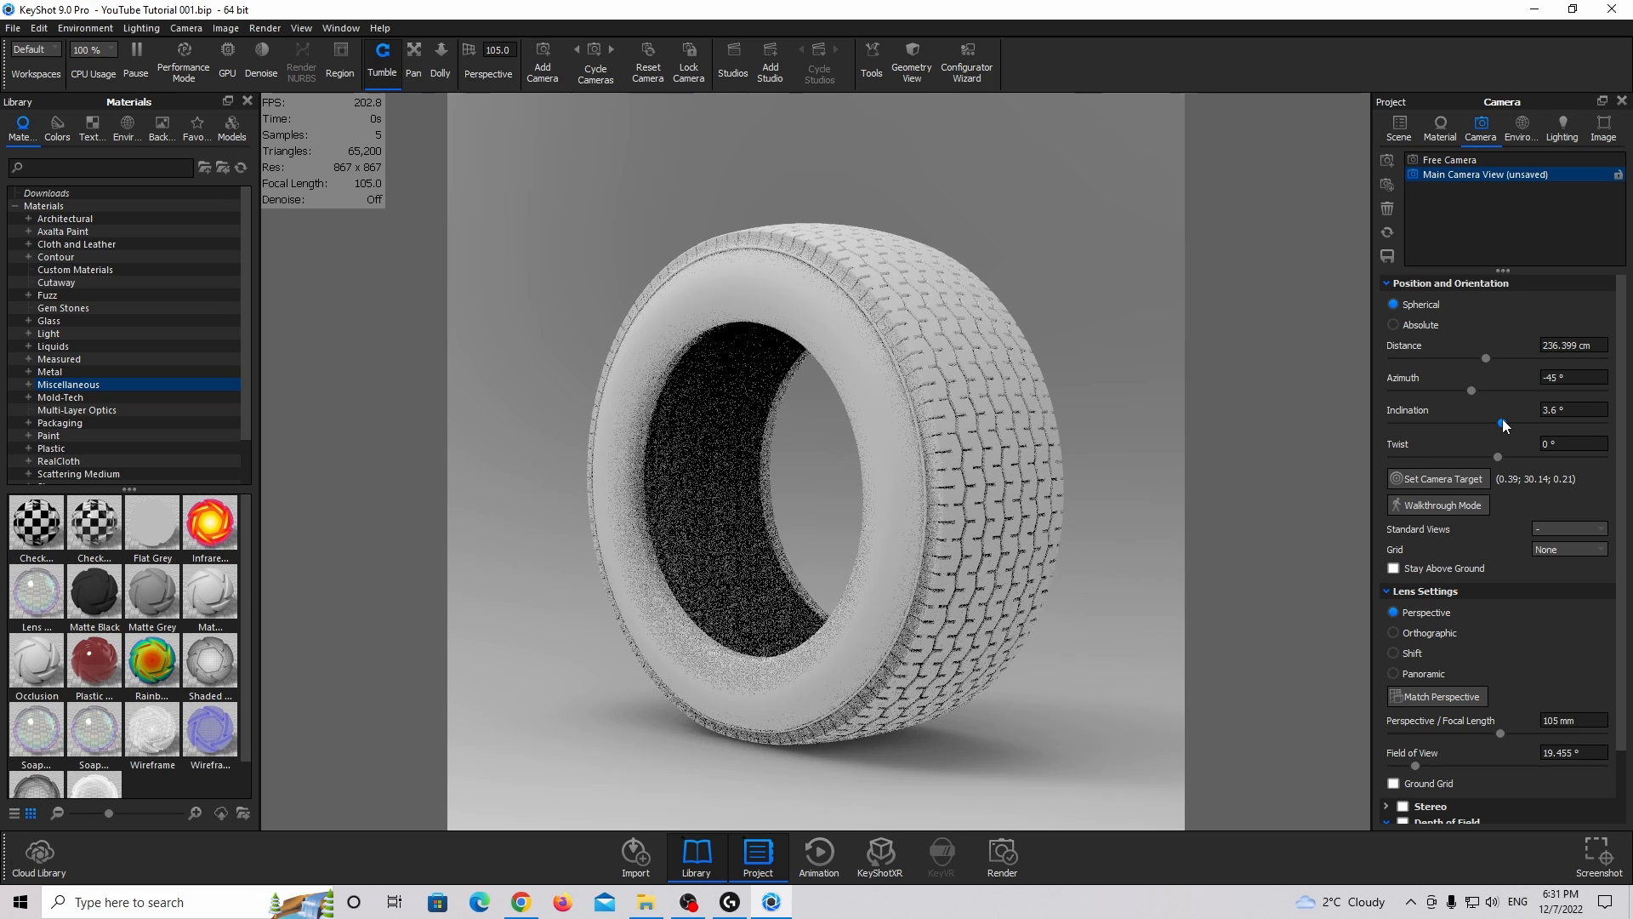
left_click_drag(1540, 410, 1632, 413)
type("3.3")
key("Return")
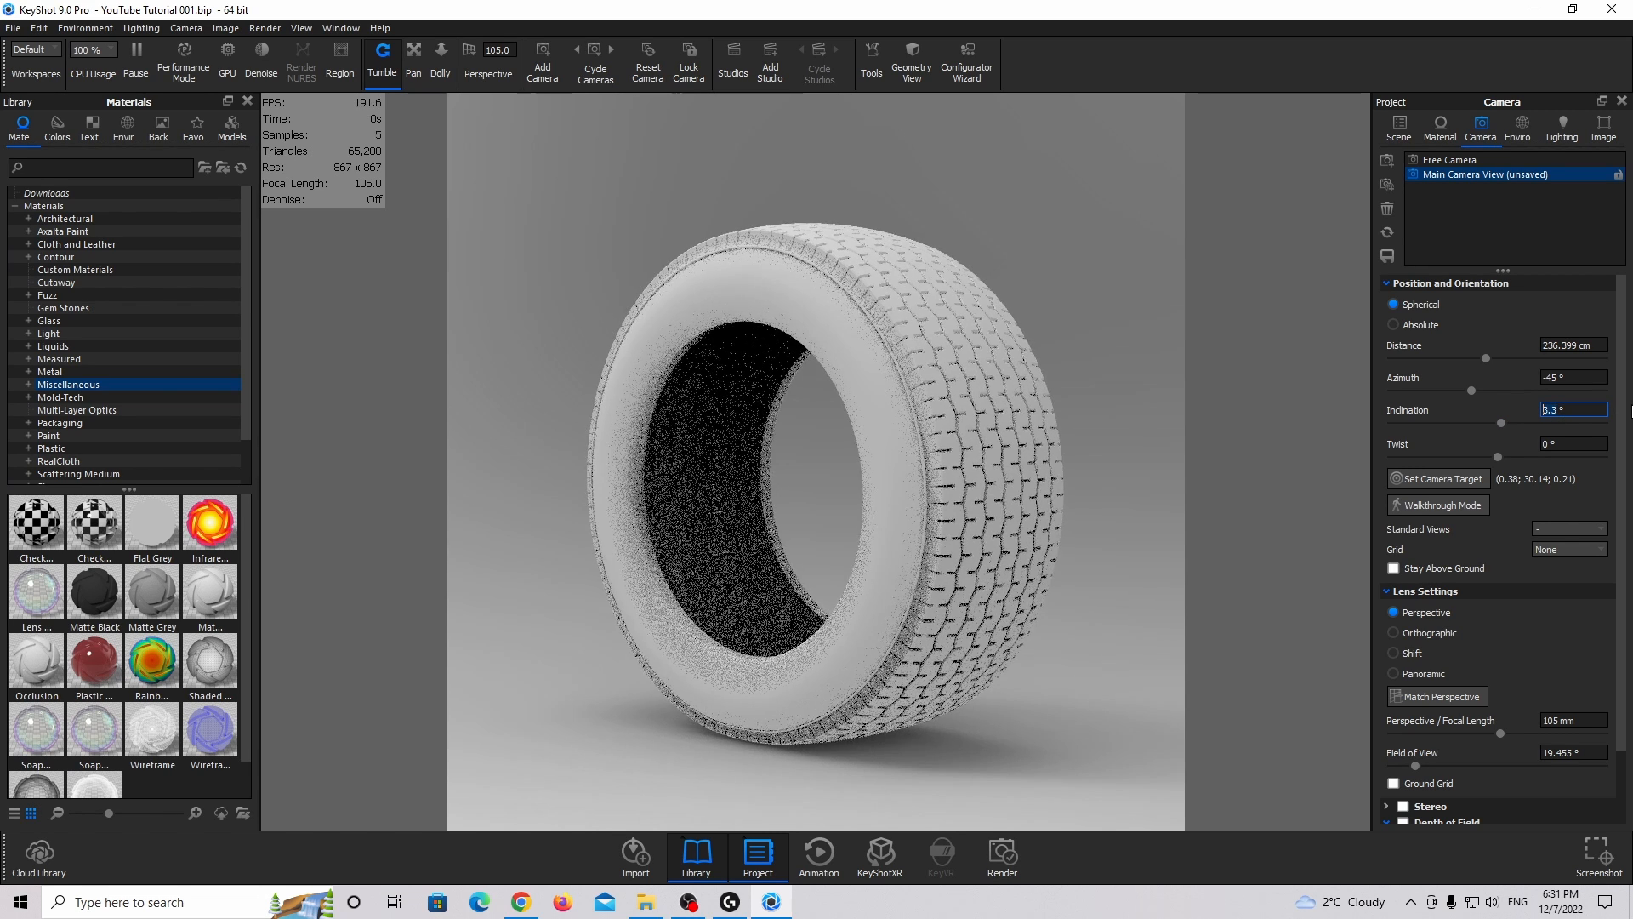
Try the 2560 x 1600 landscape resolution preset for the image.
left_click(225, 29)
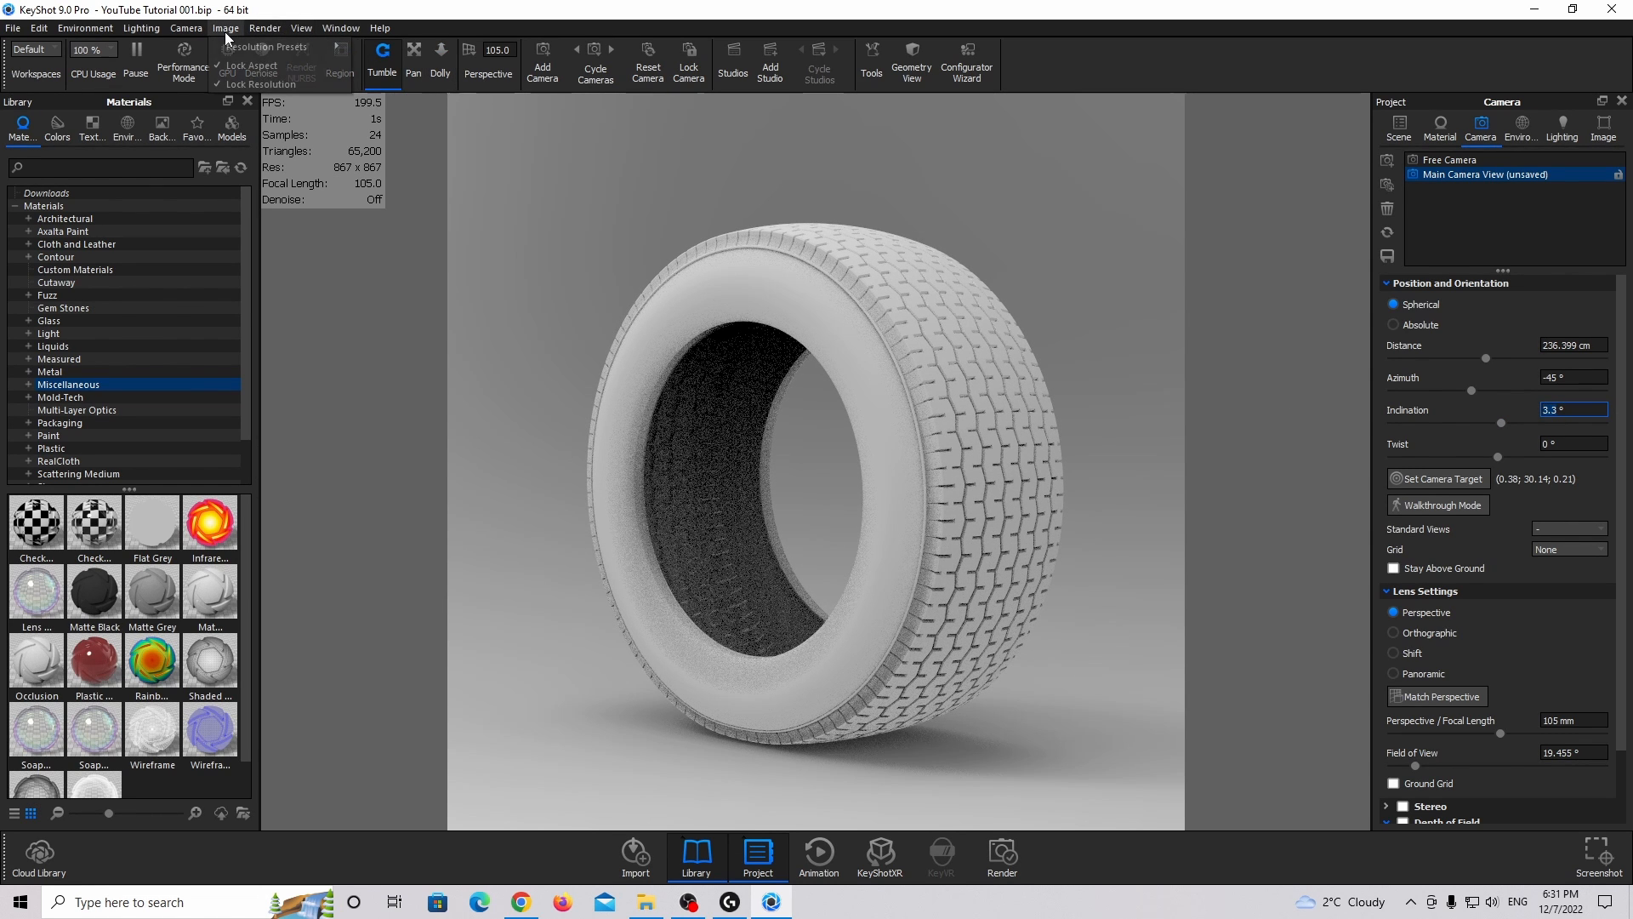
mouse_move(250, 51)
mouse_move(398, 47)
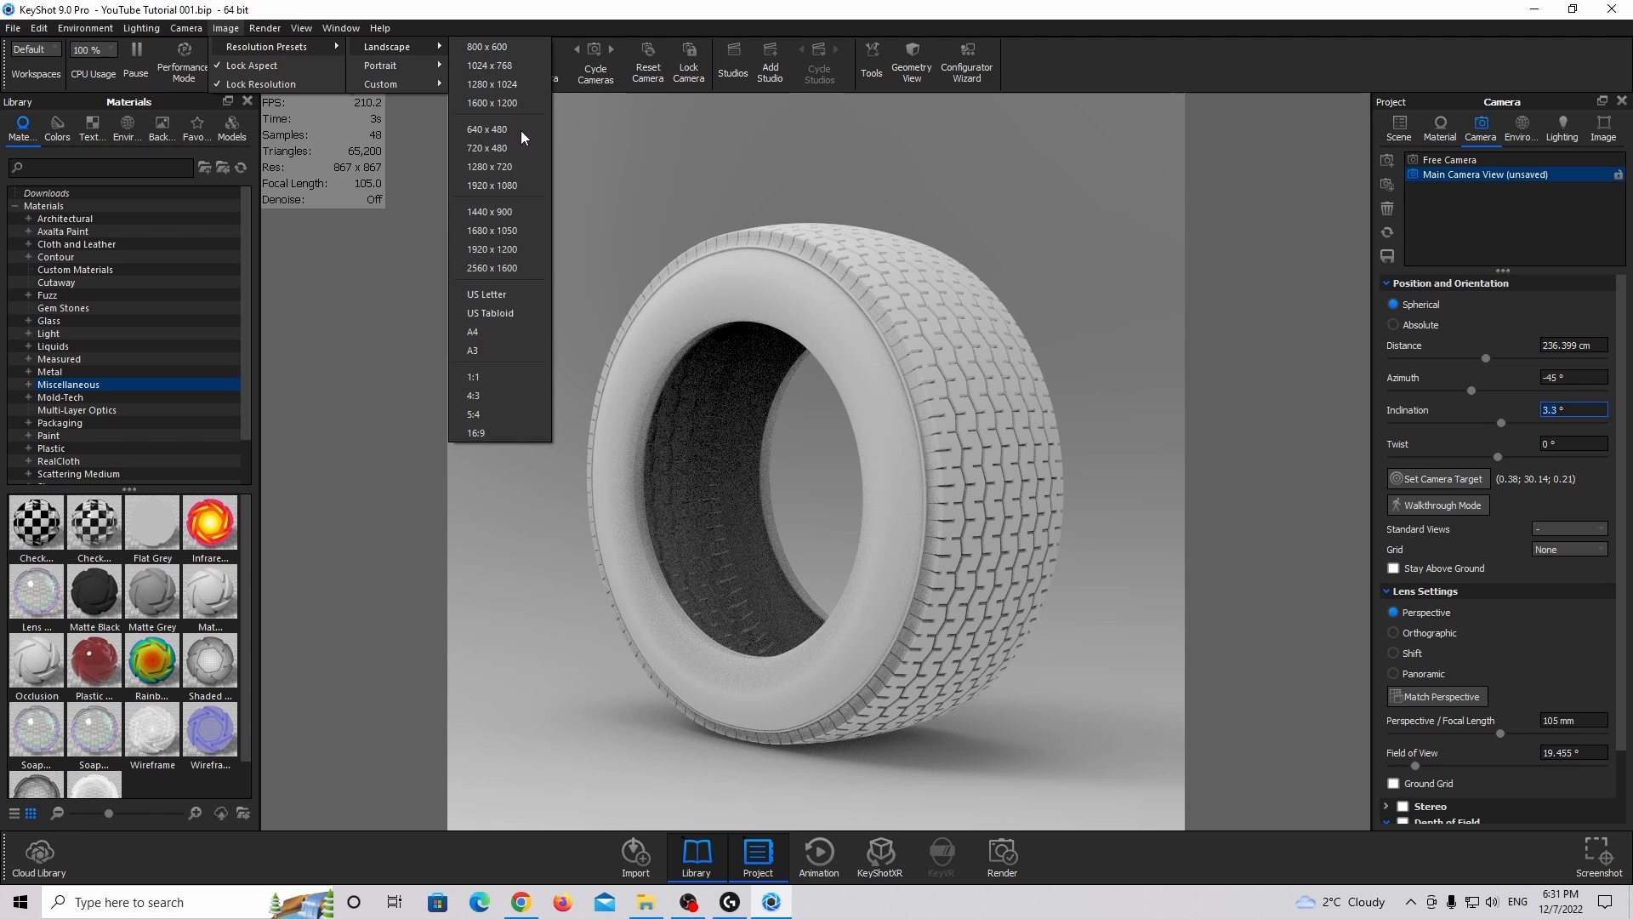
left_click(533, 269)
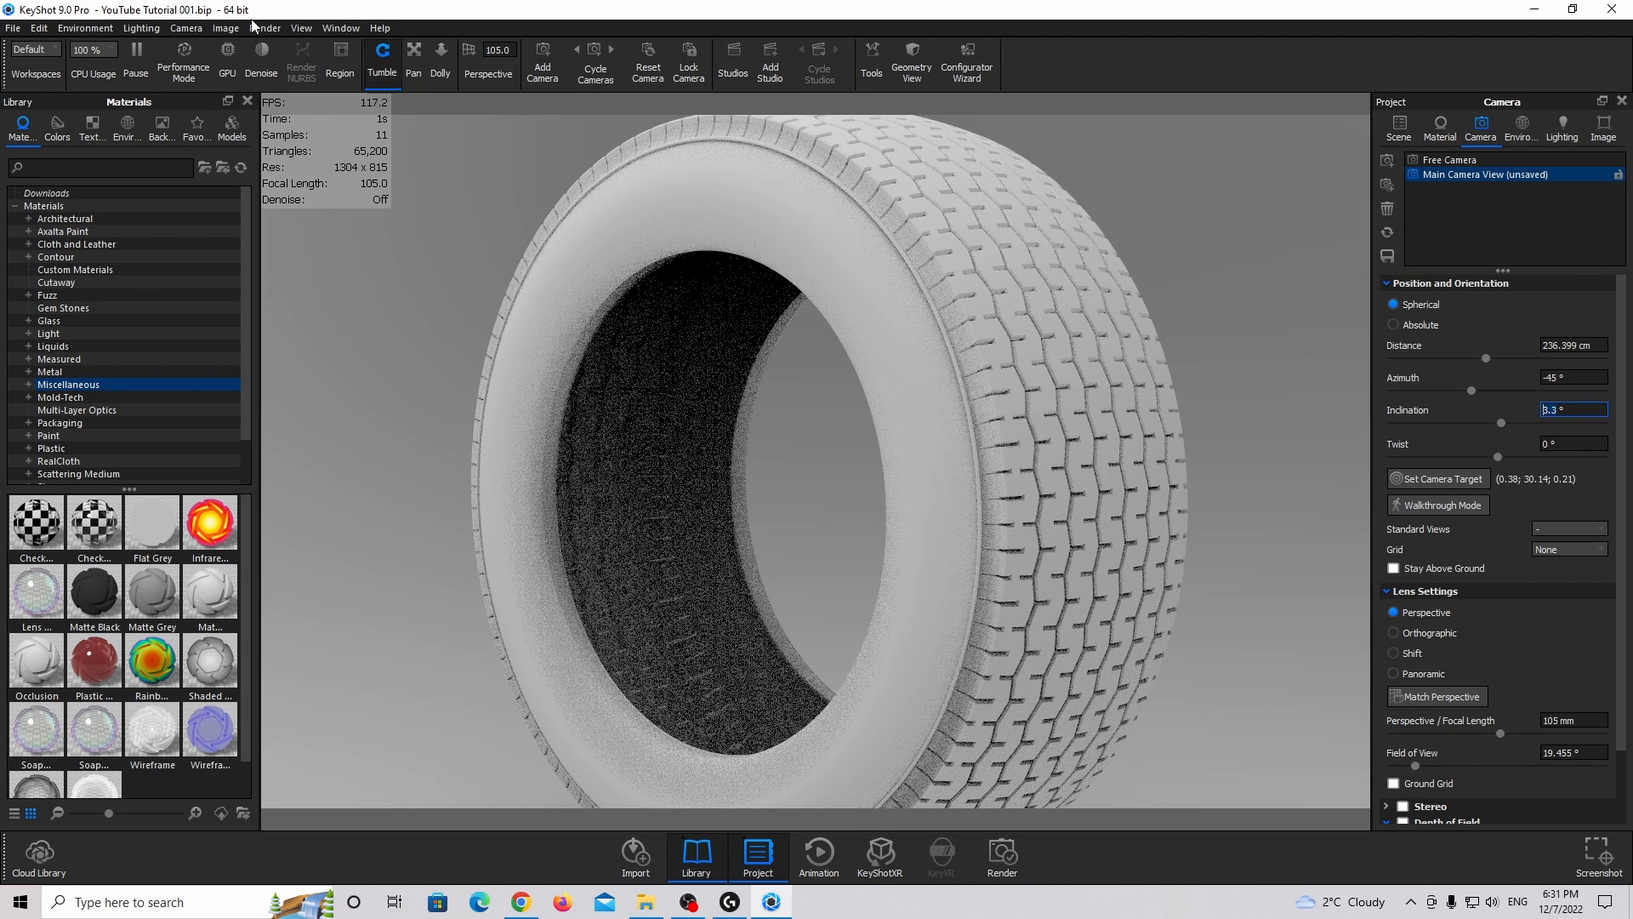
Apply the square 1:1 resolution preset to the image.
left_click(225, 28)
mouse_move(266, 47)
mouse_move(388, 56)
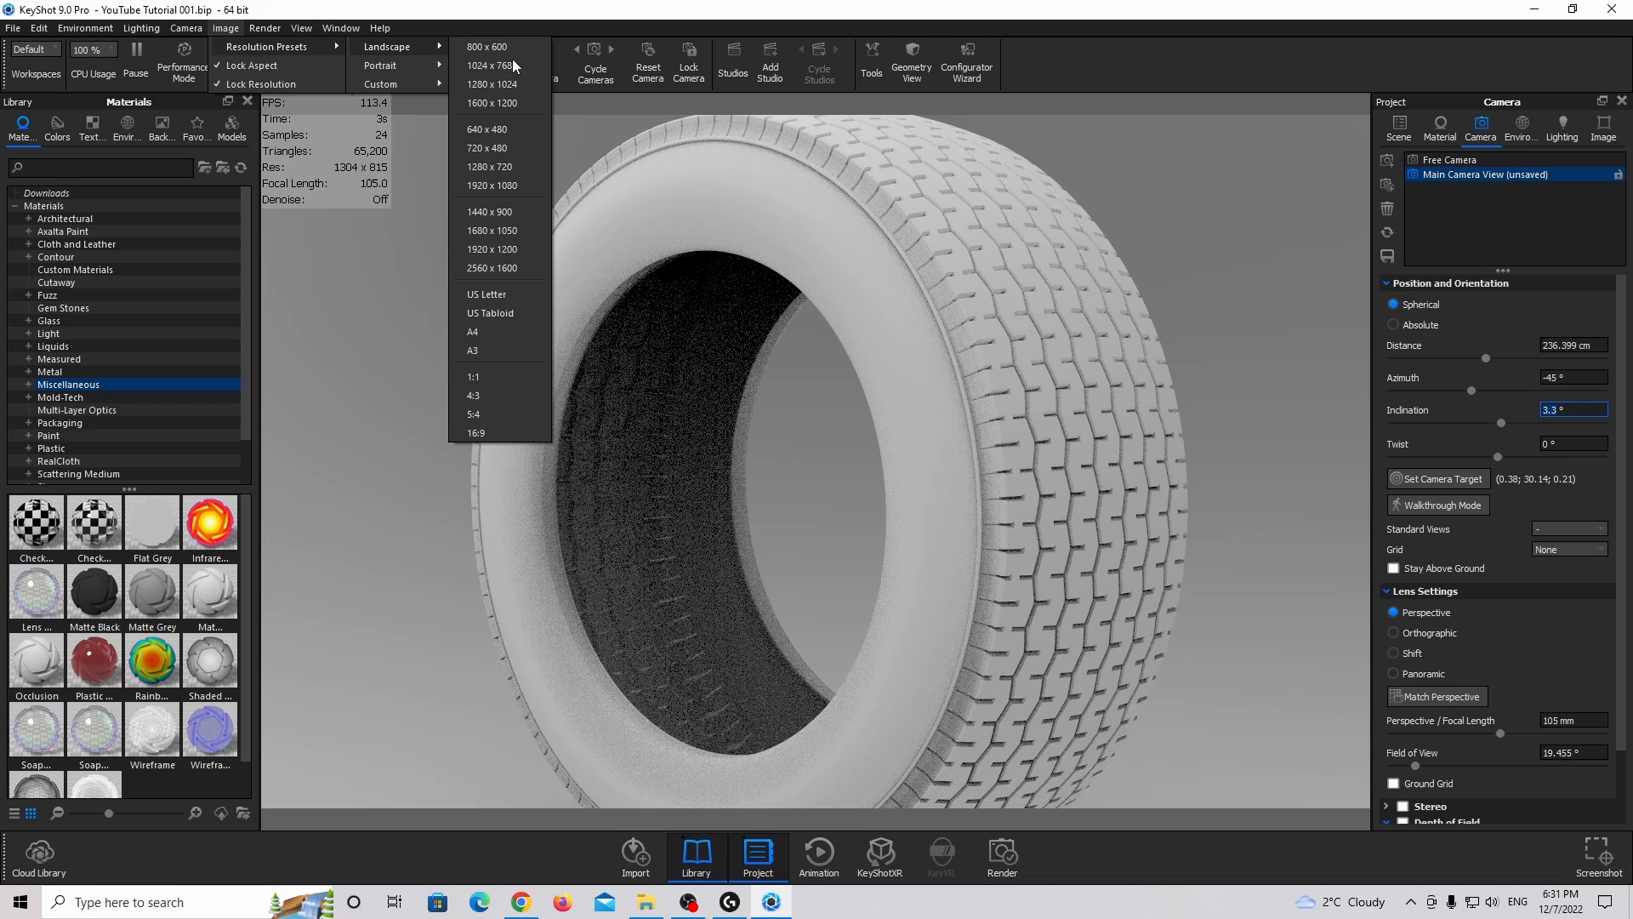
left_click(487, 385)
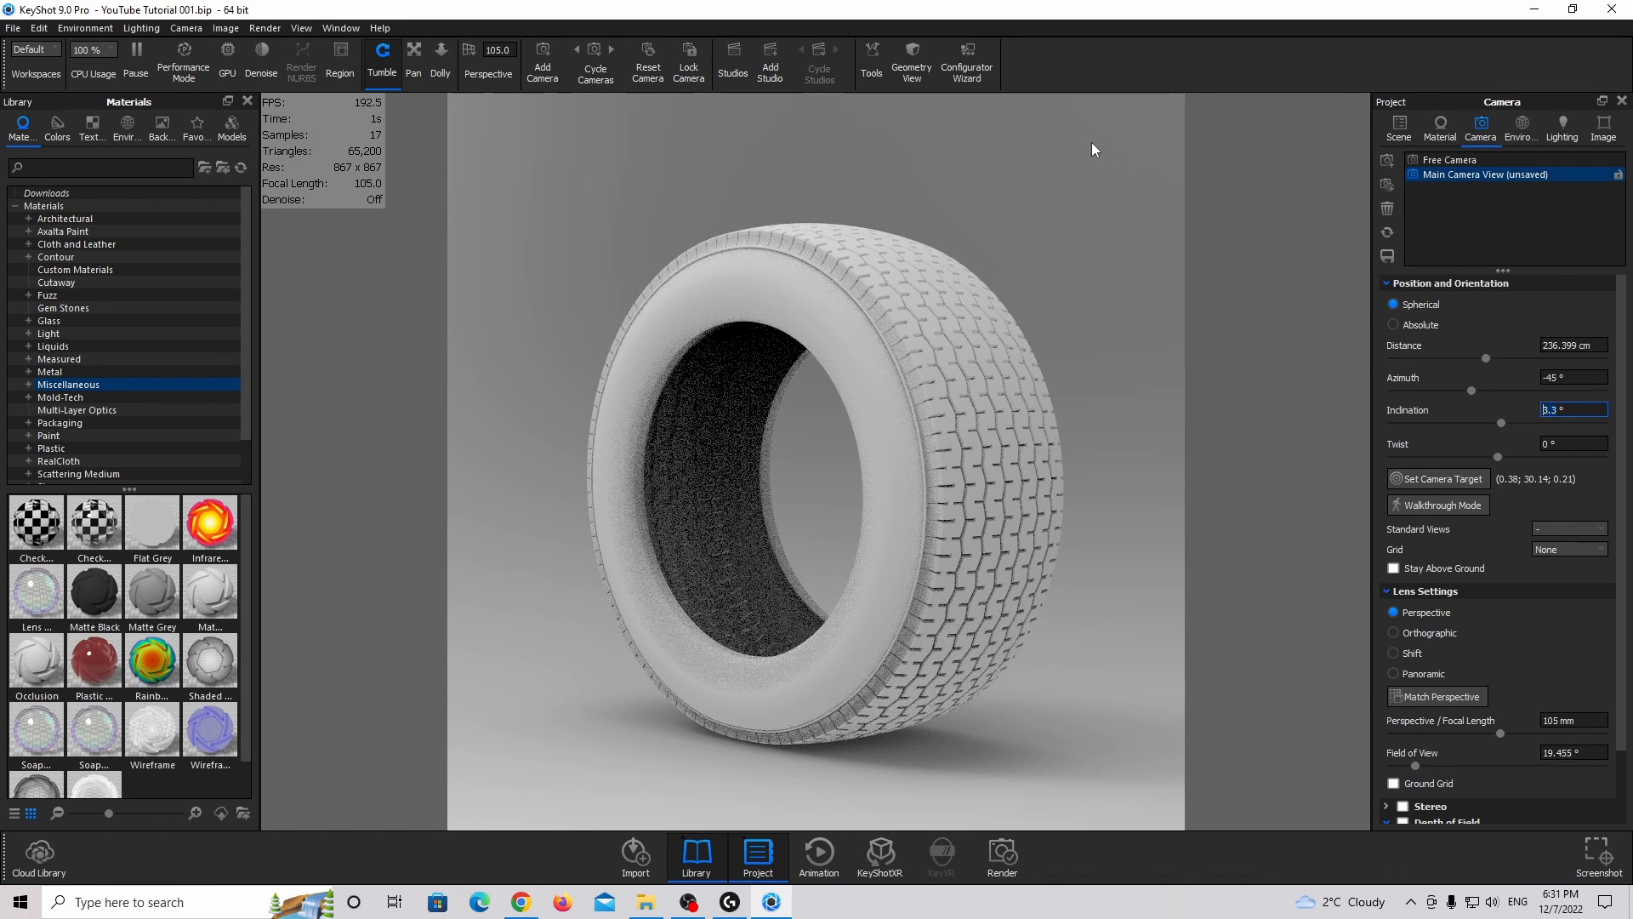
Center and fit the tire model in the Main Camera View.
right_click(754, 286)
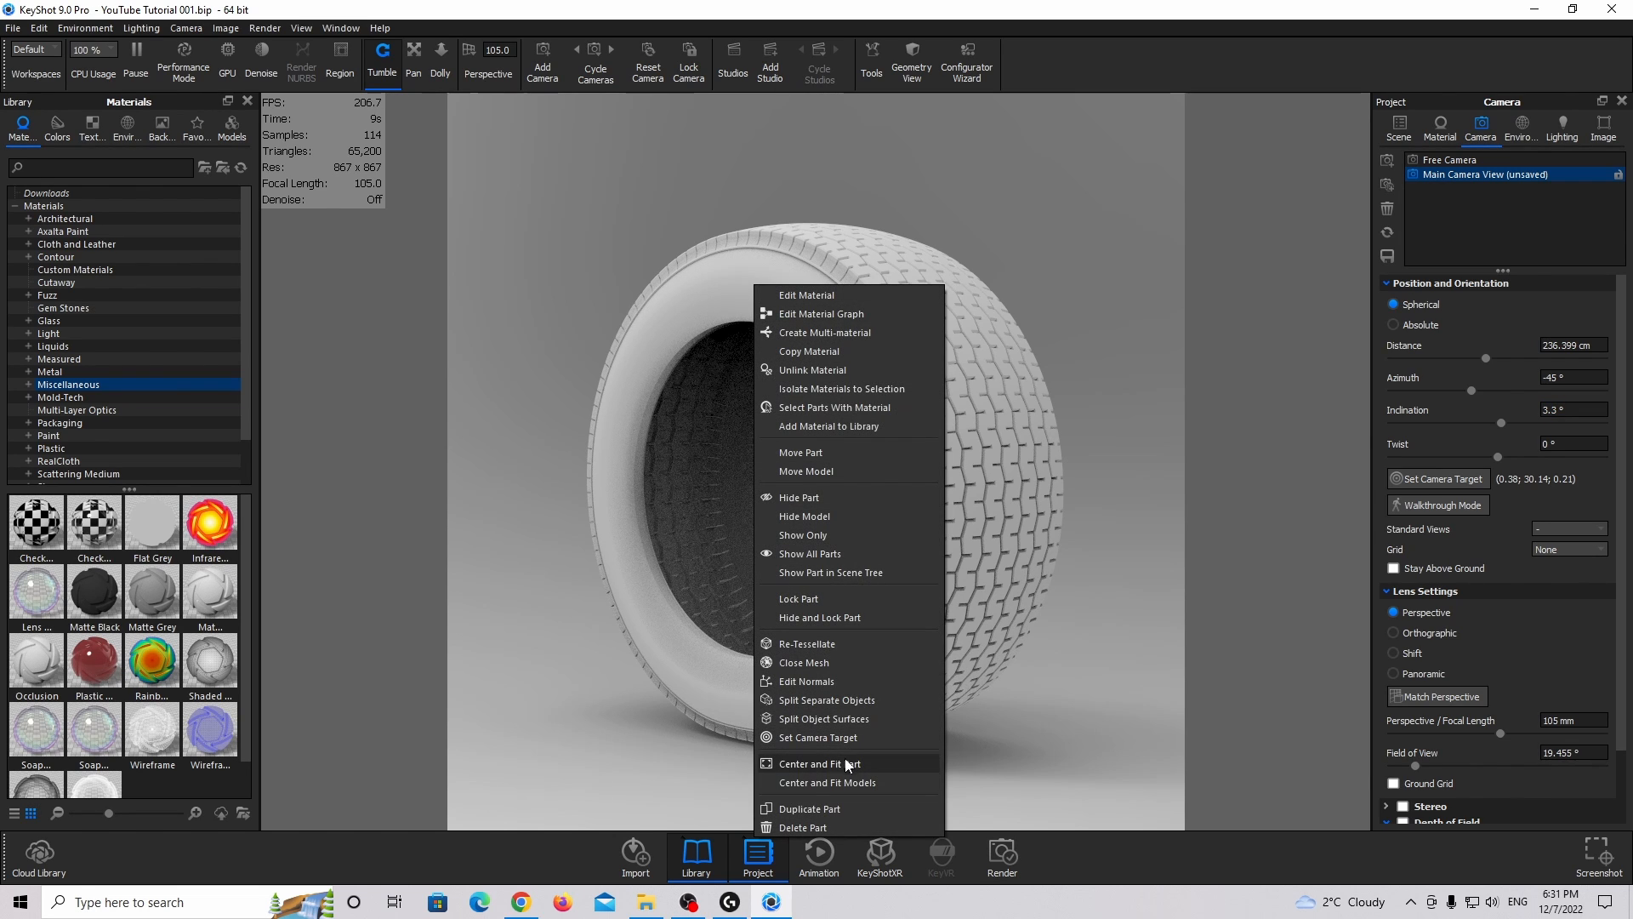
left_click(866, 780)
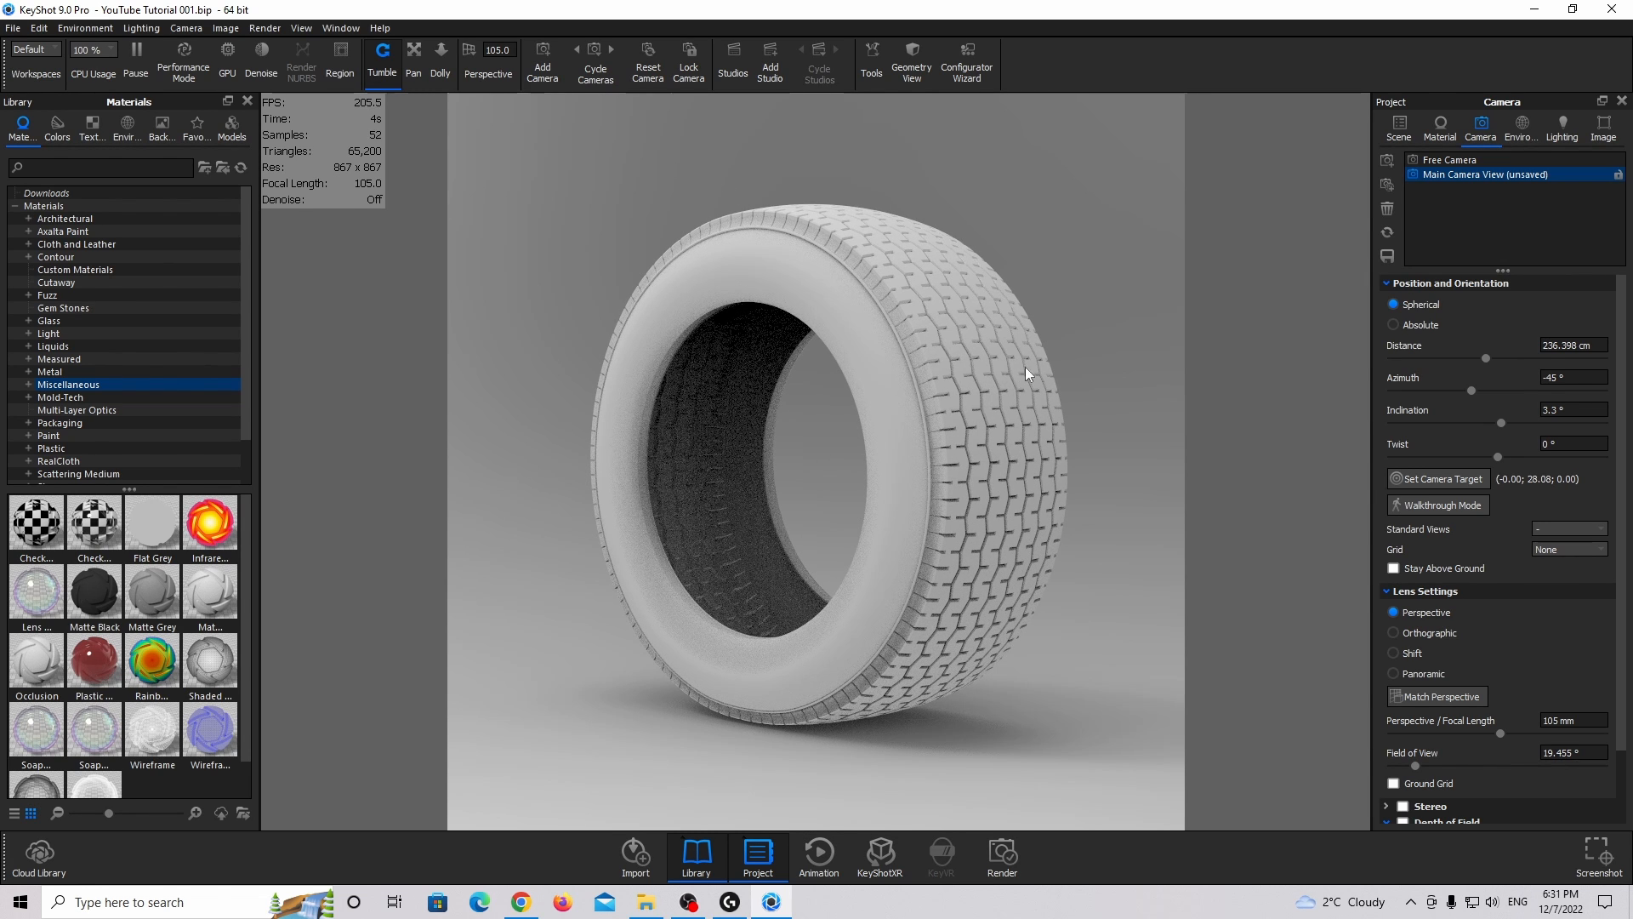
middle_click_drag(1024, 365, 482, 452)
right_click(723, 376)
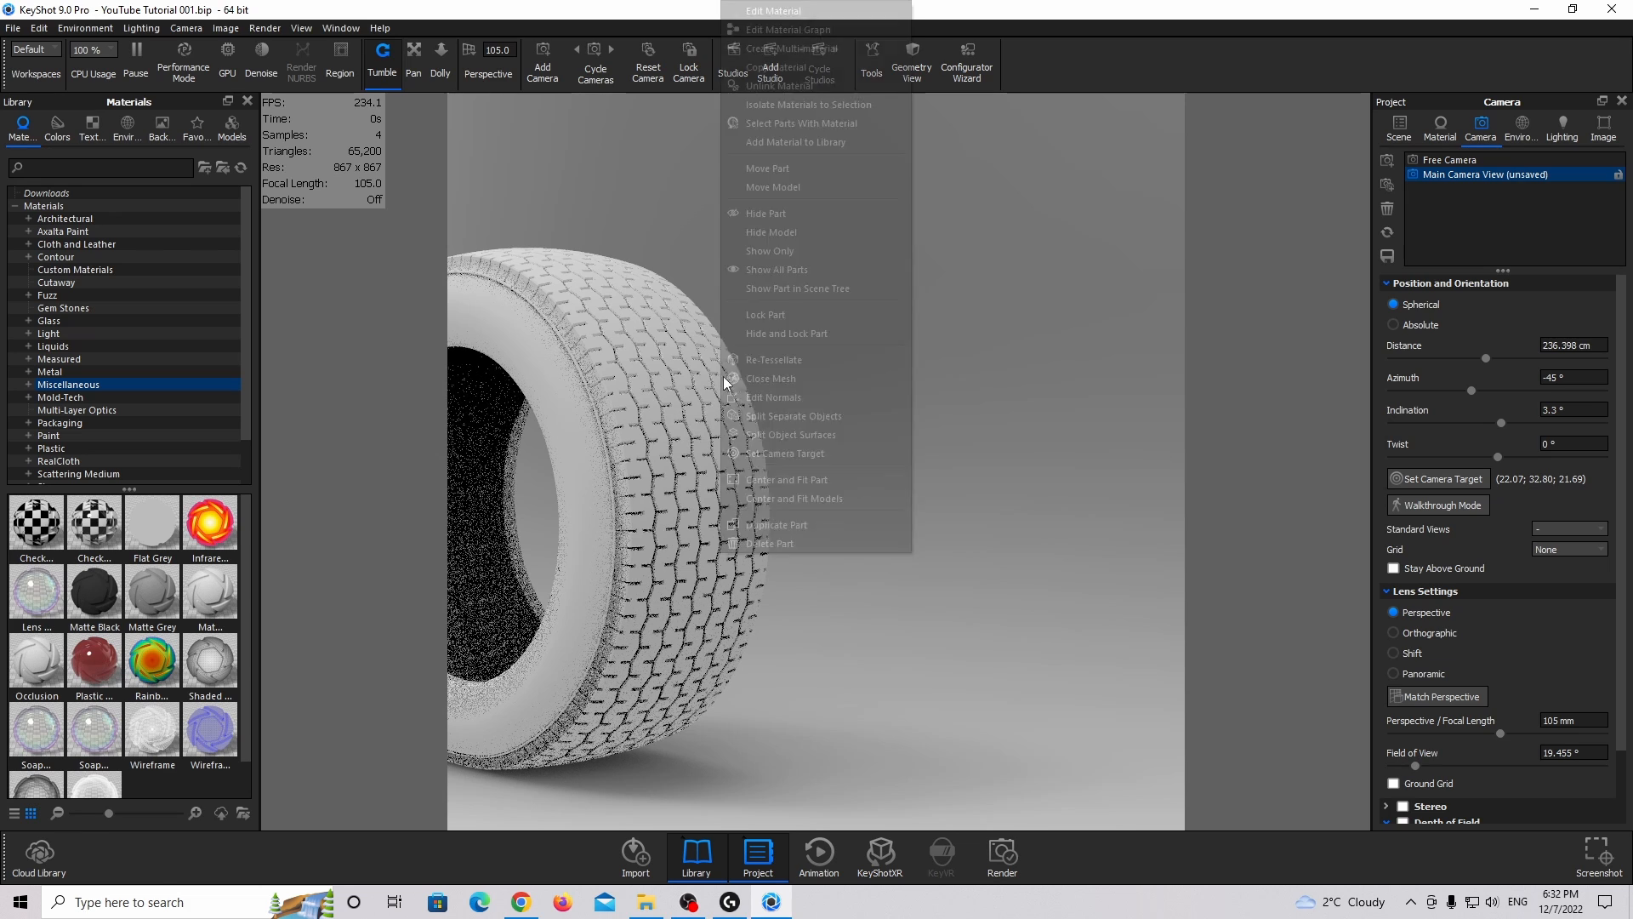
left_click(846, 499)
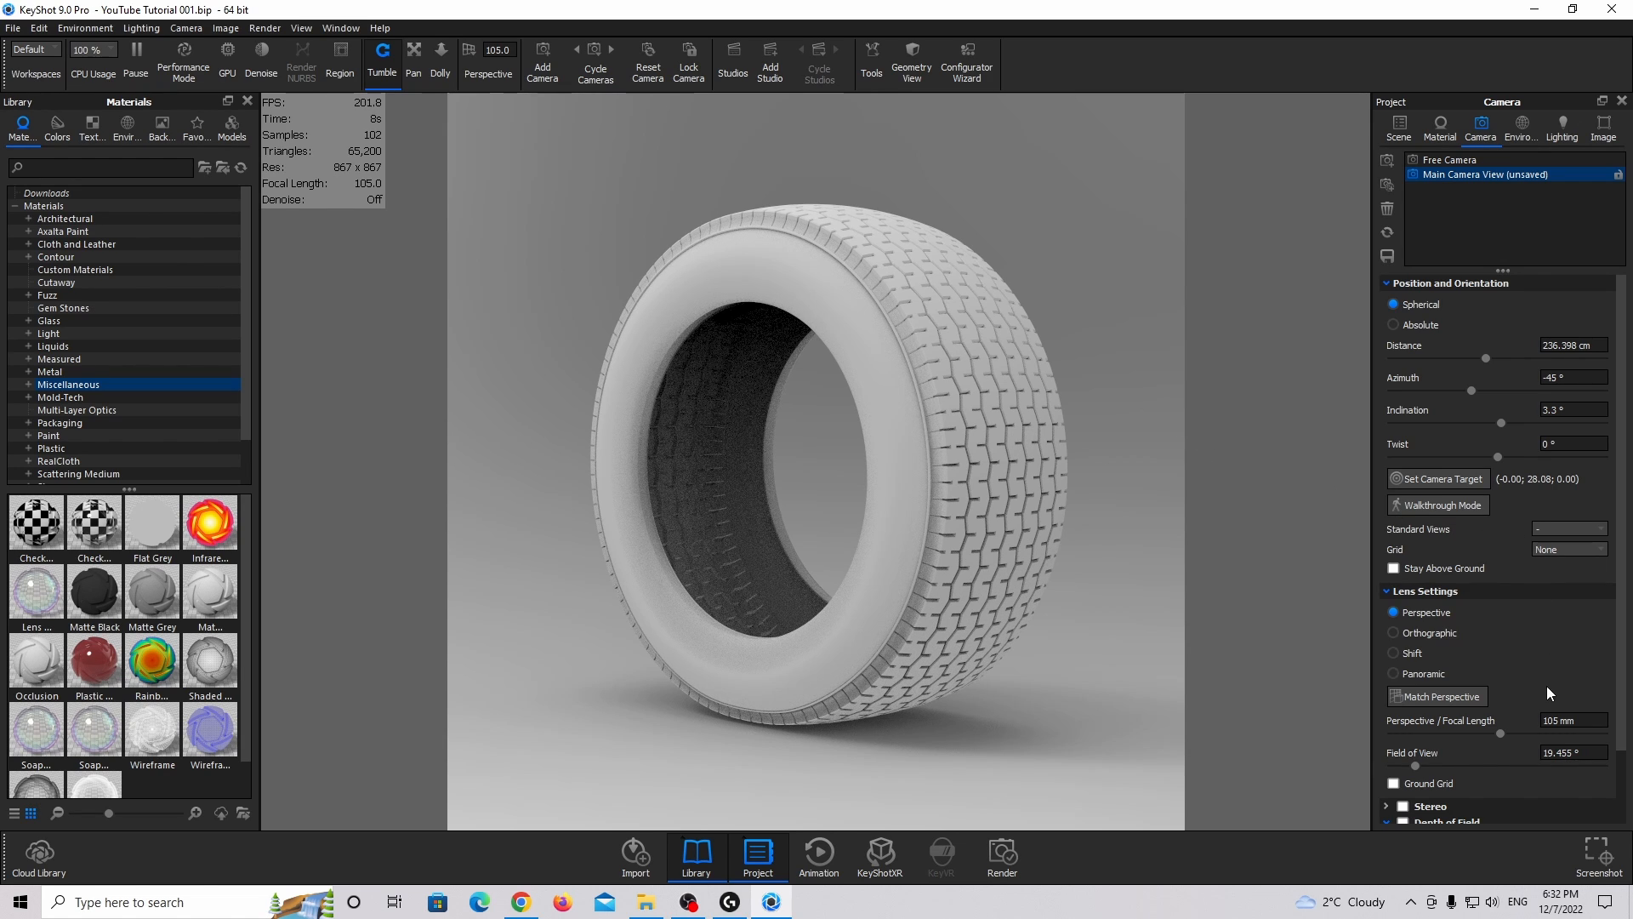
Try camera distances of 310 cm and 300 cm for the Main Camera View.
mouse_move(1487, 358)
left_mouse_down()
mouse_move(1514, 358)
mouse_move(1480, 341)
left_mouse_up()
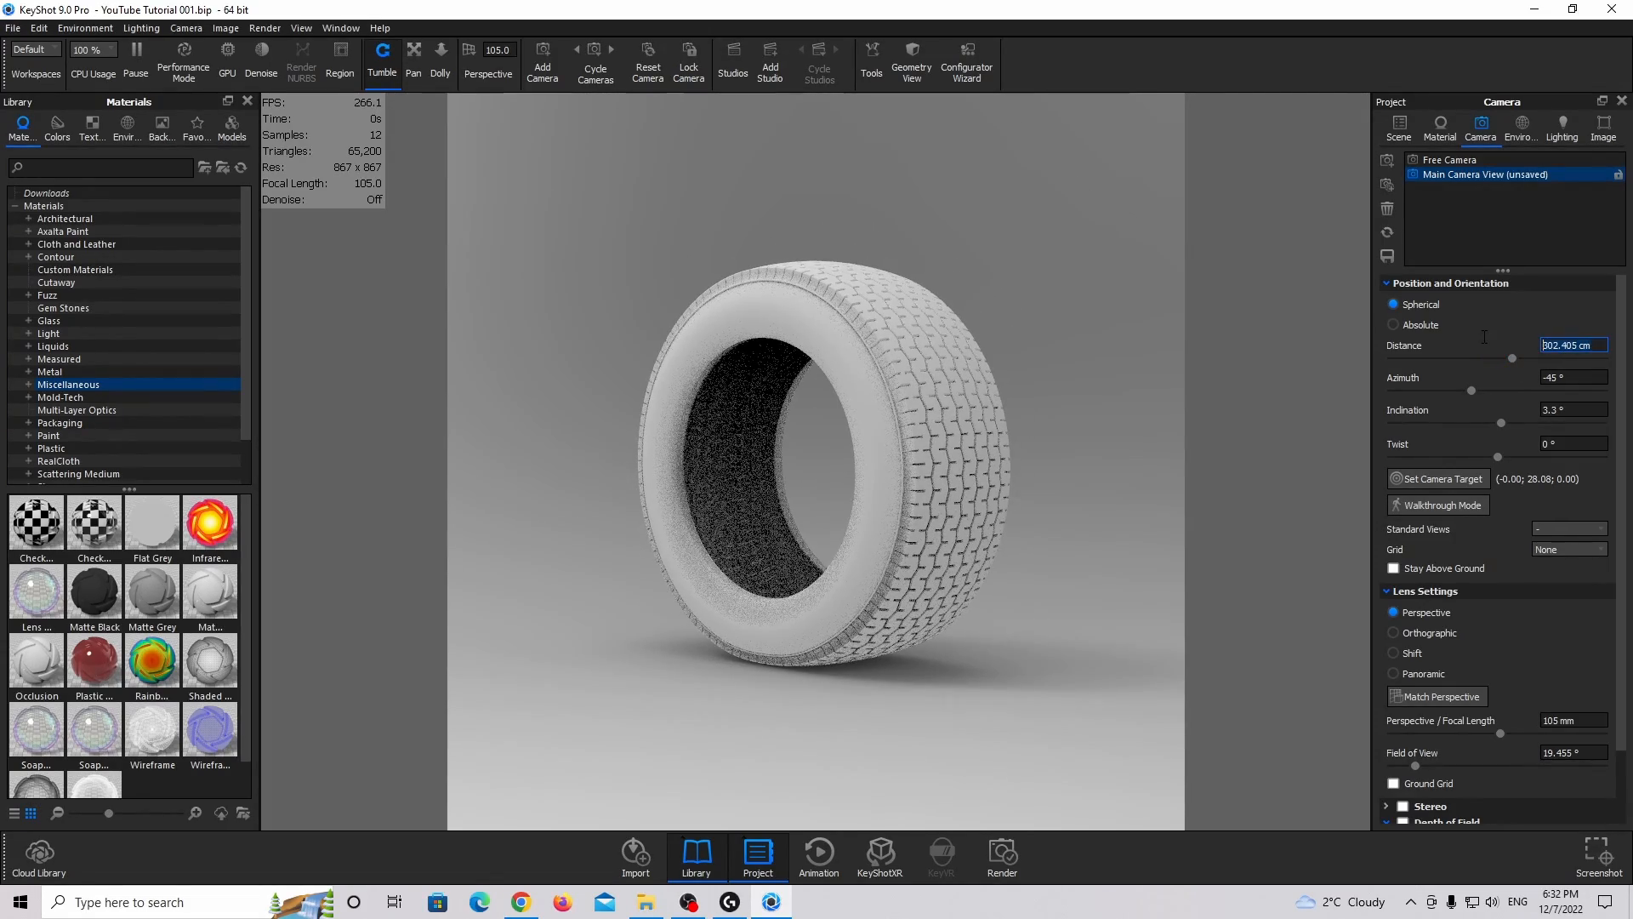
type("310")
key("Return")
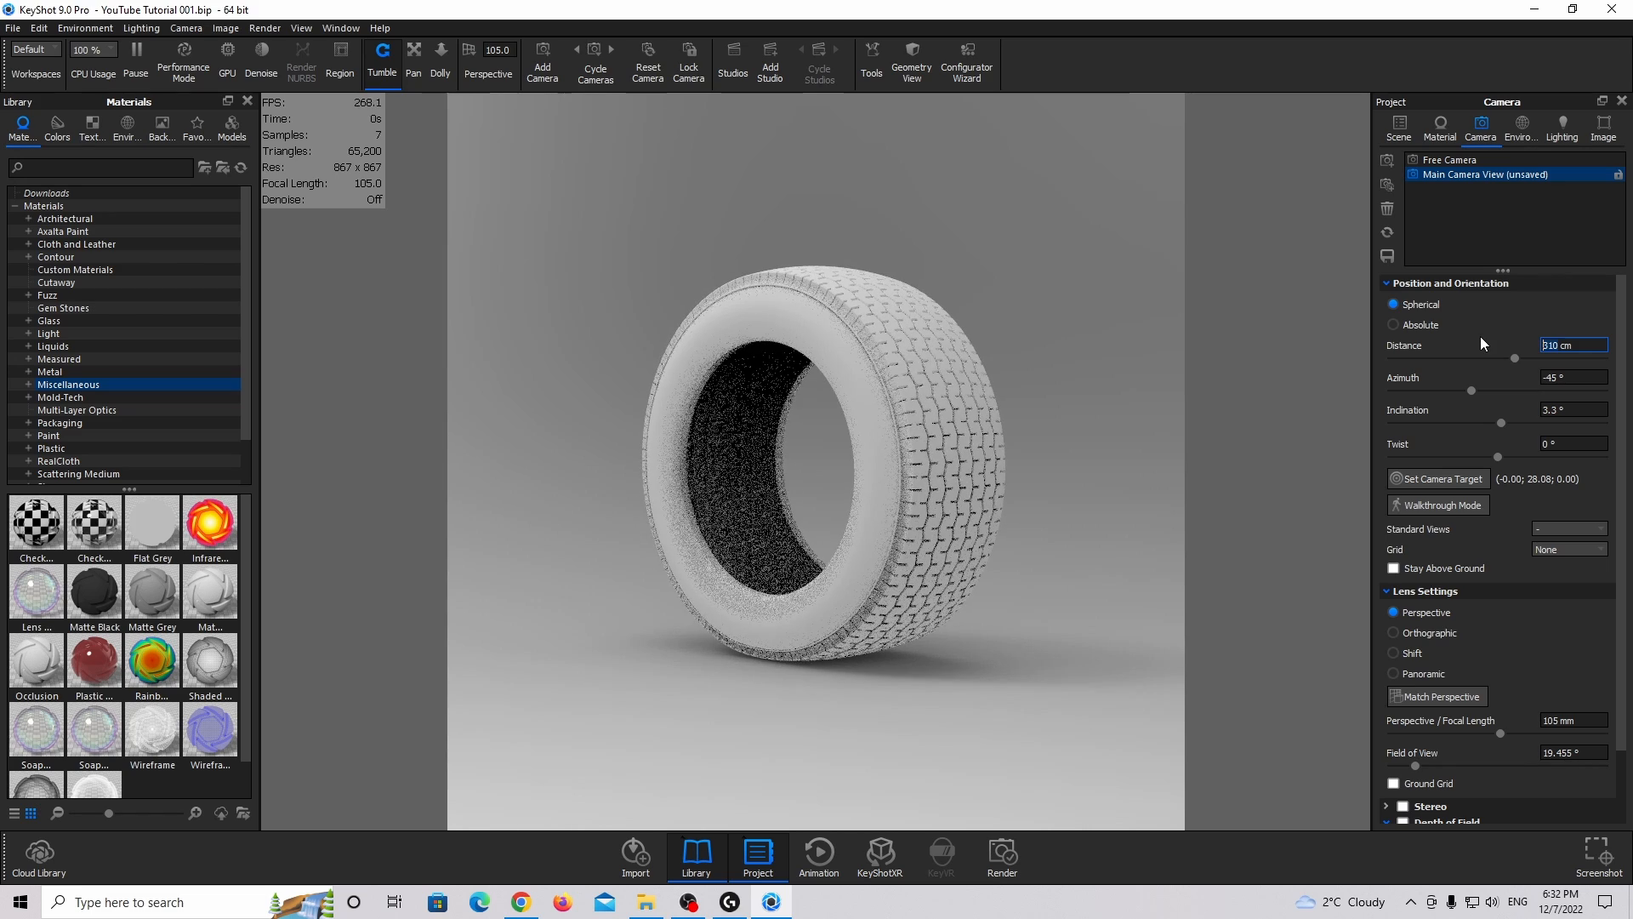
type("300")
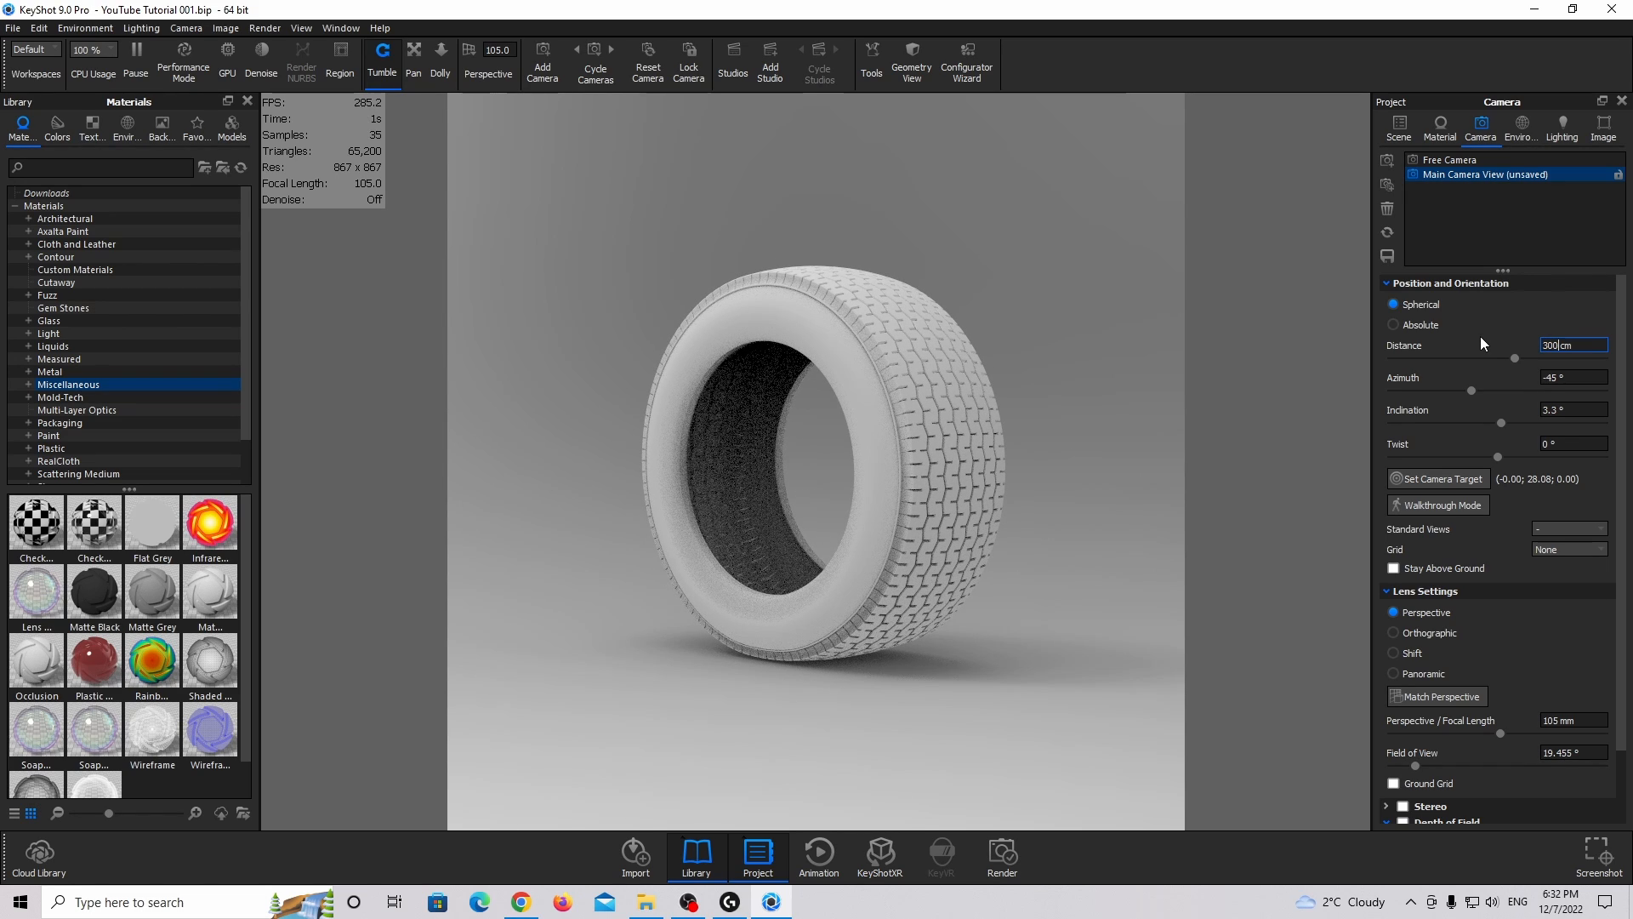
key("Return")
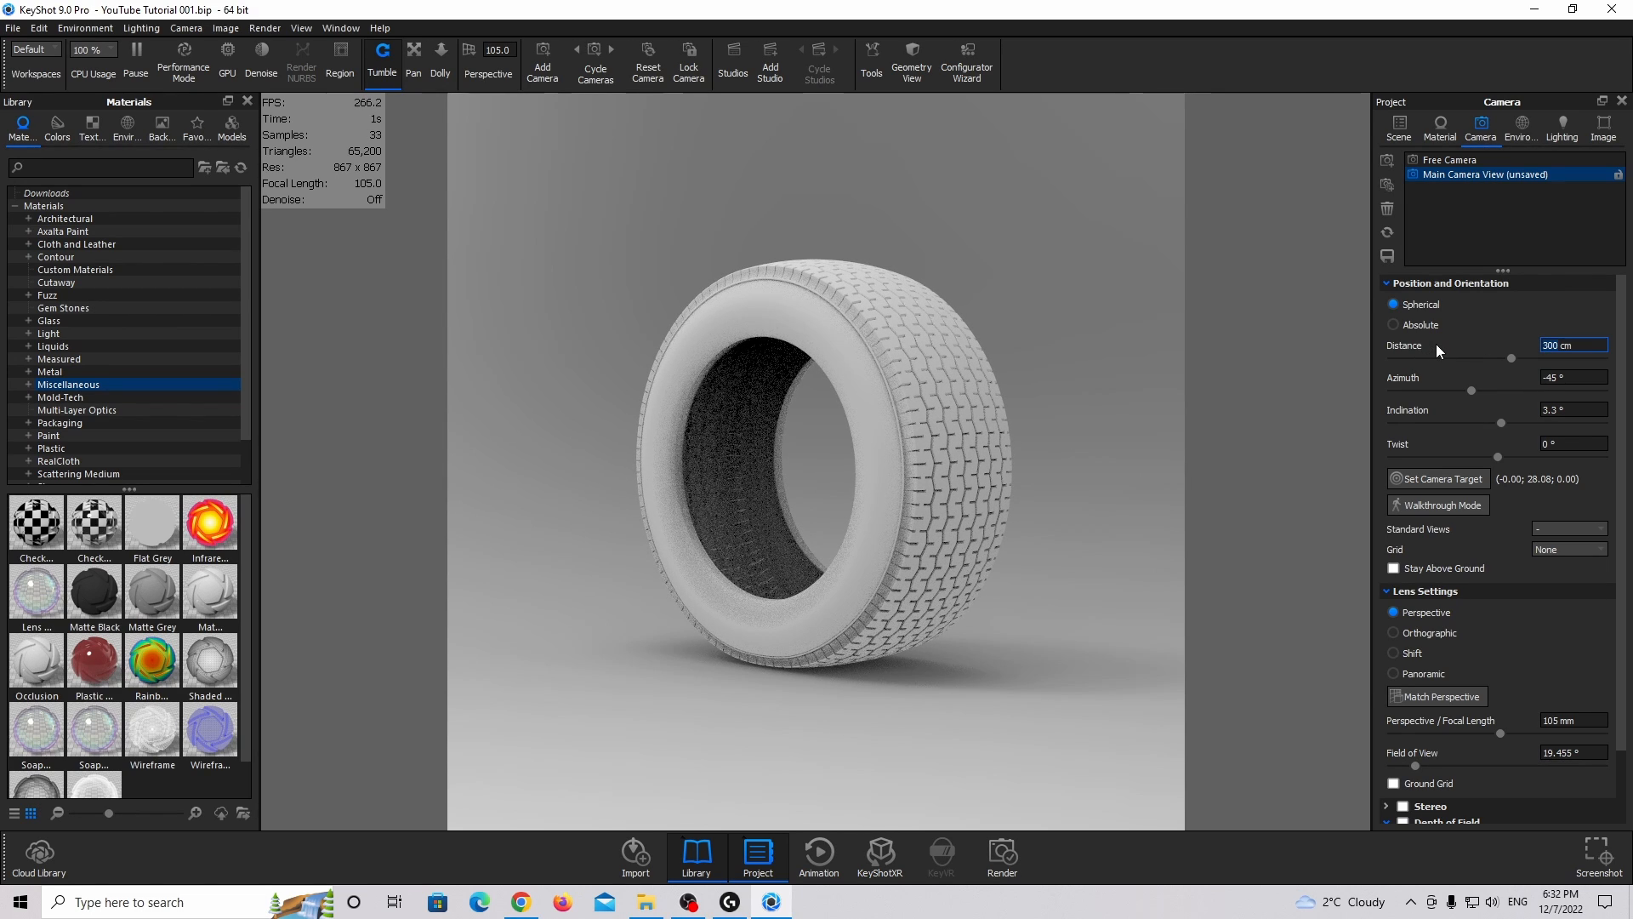
Set the Main Camera View's distance to 290 cm.
left_click_drag(1510, 358, 1502, 358)
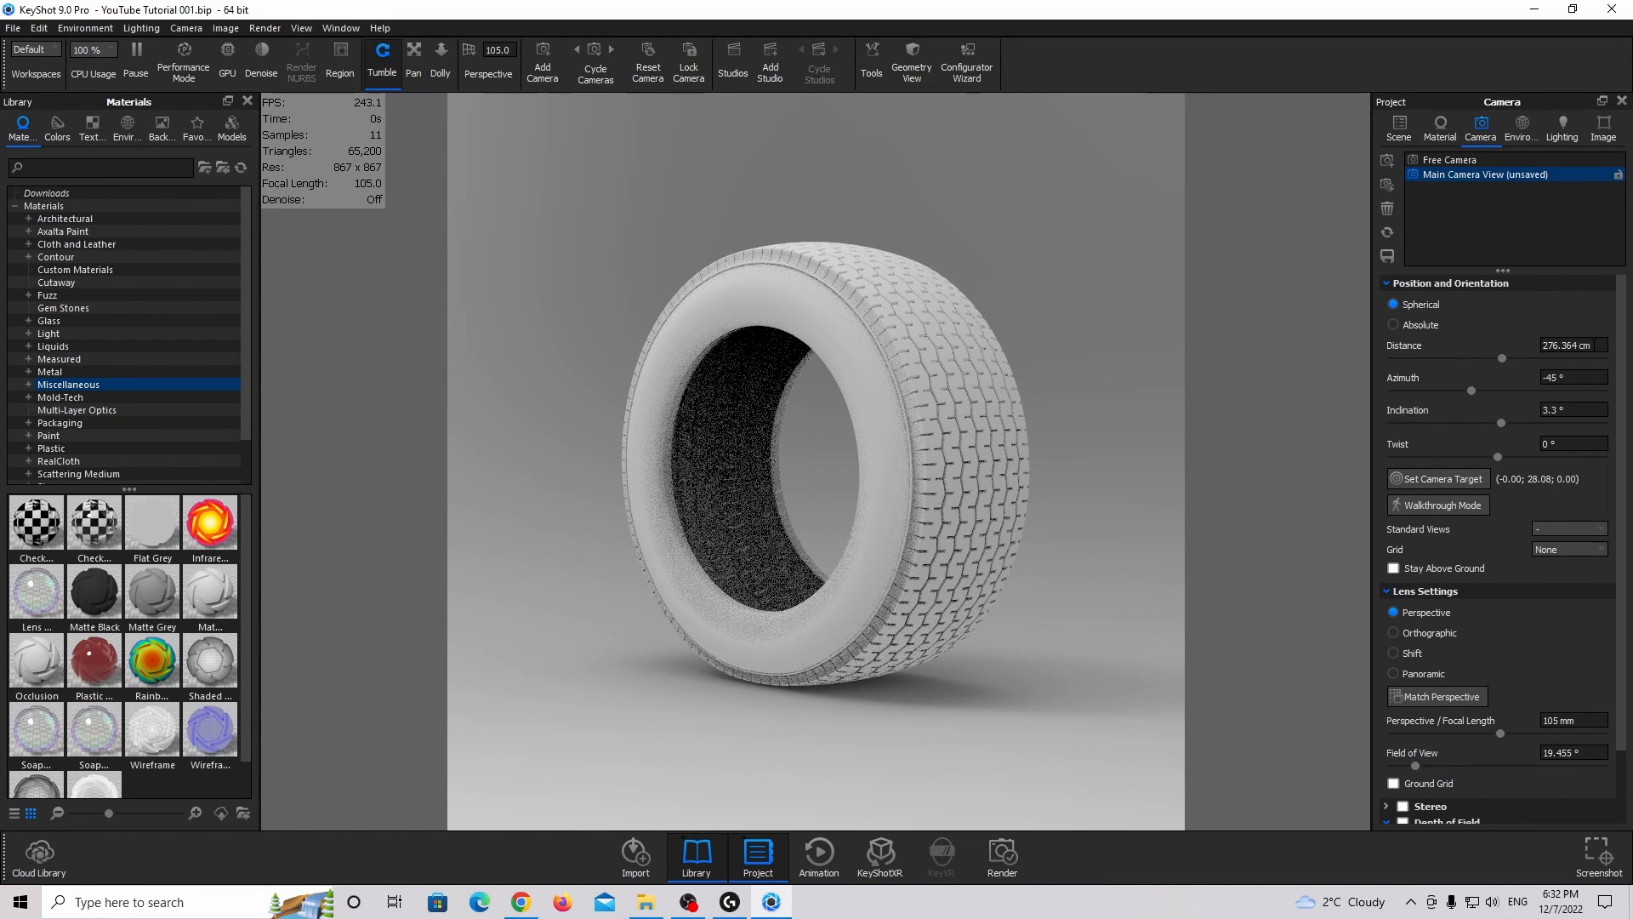
double_click(1560, 345)
type("290")
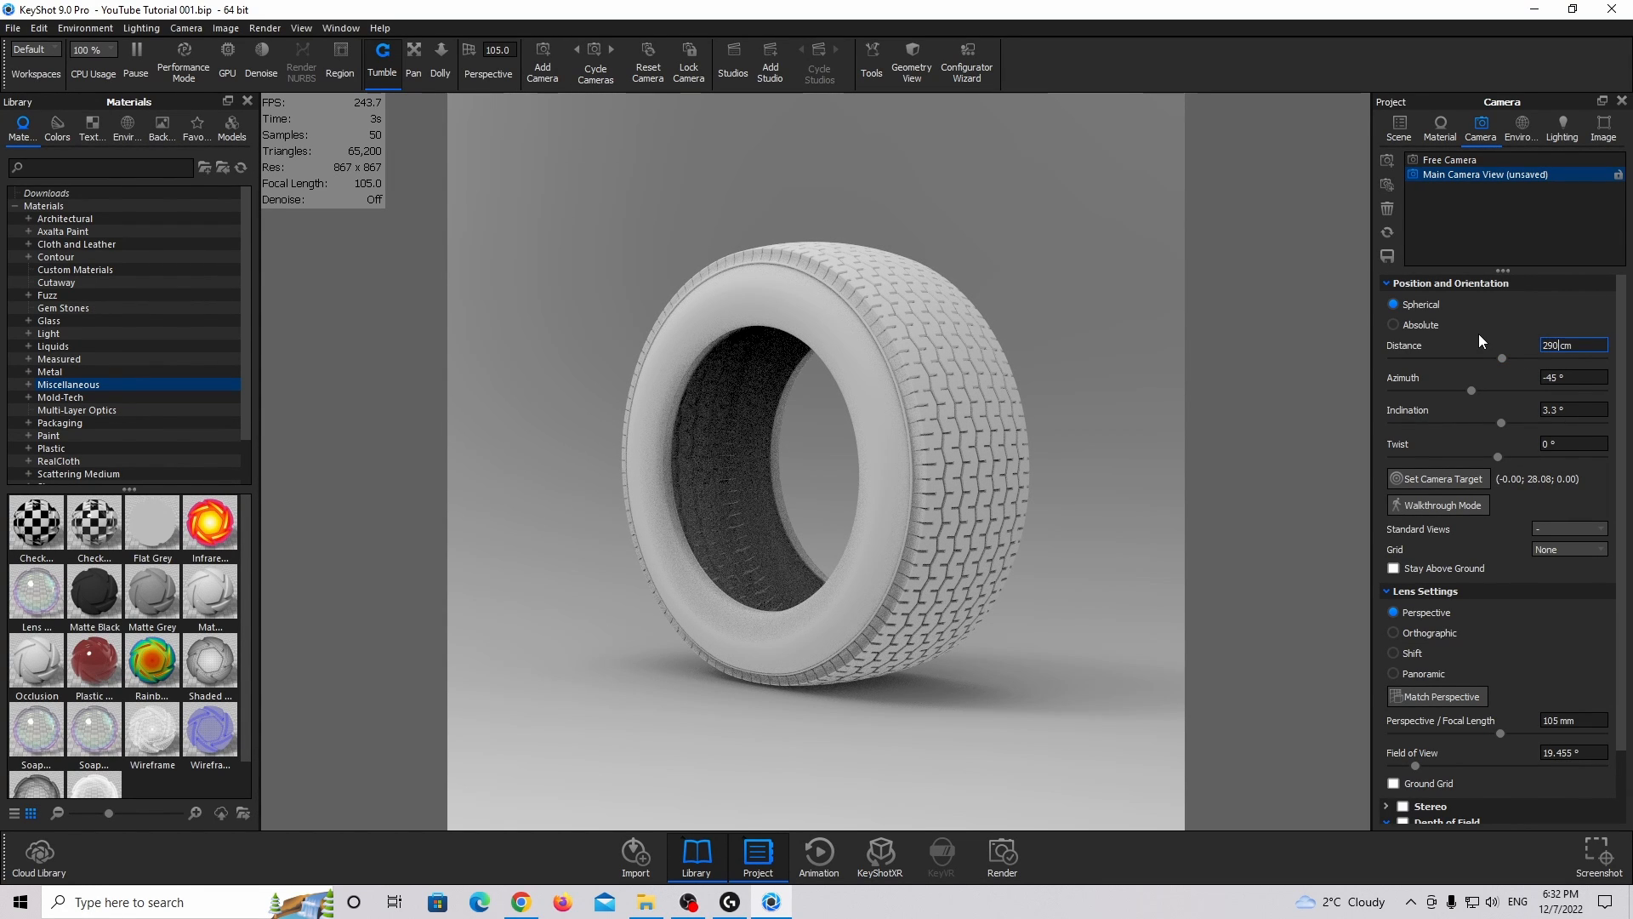
key("Return")
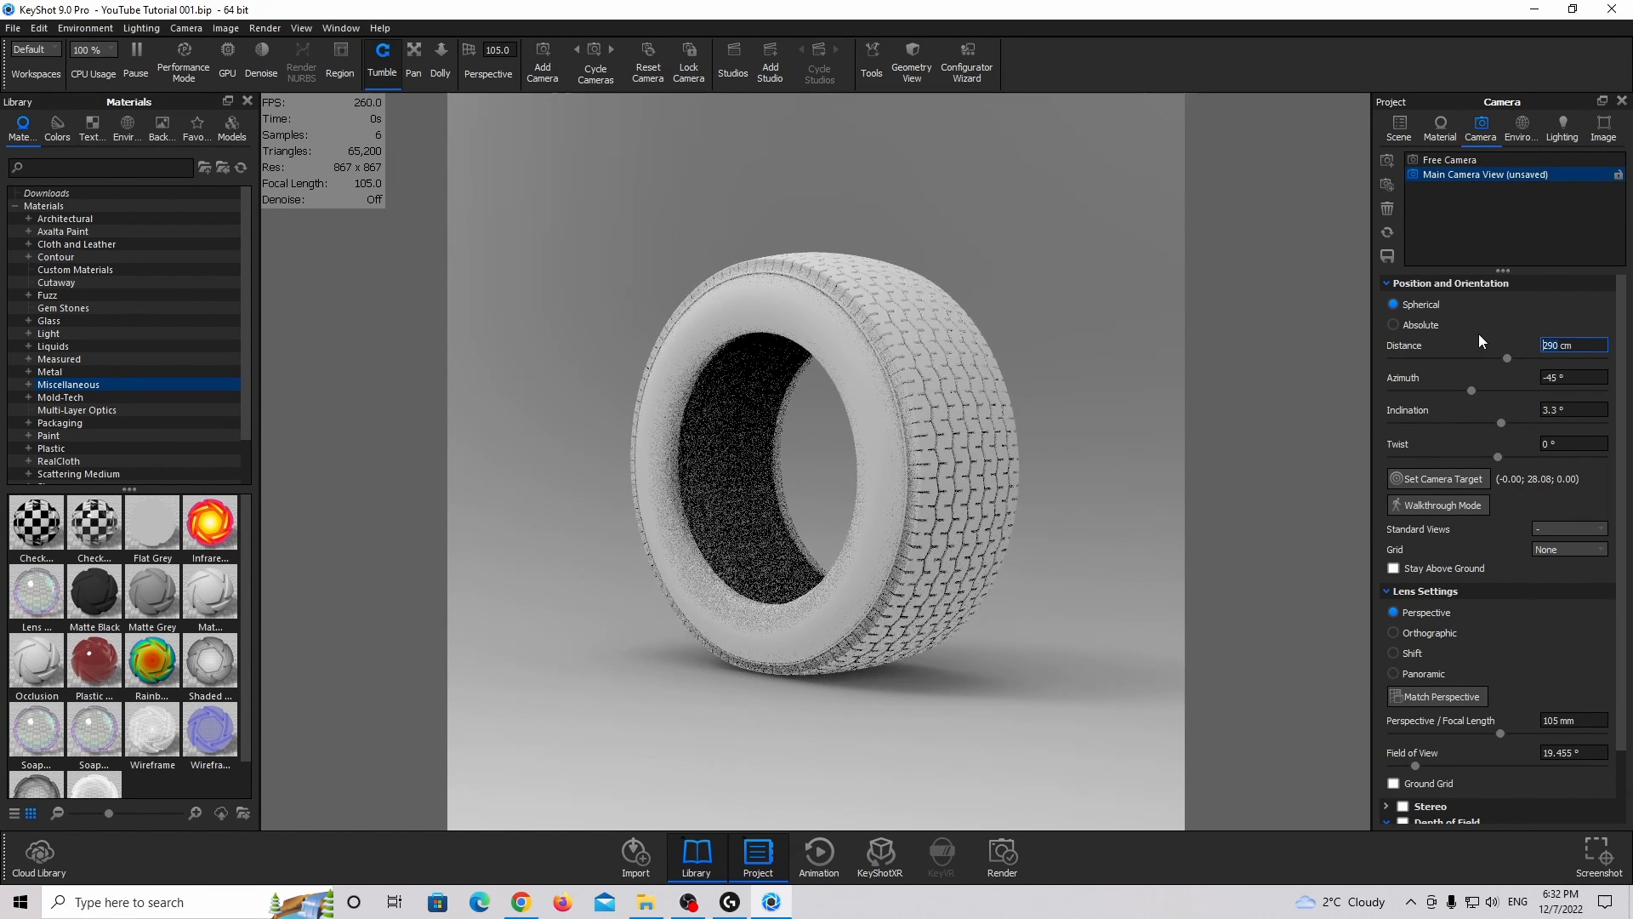
Save the changes to the Main Camera View and lock that camera.
left_click(1387, 255)
left_click(1619, 176)
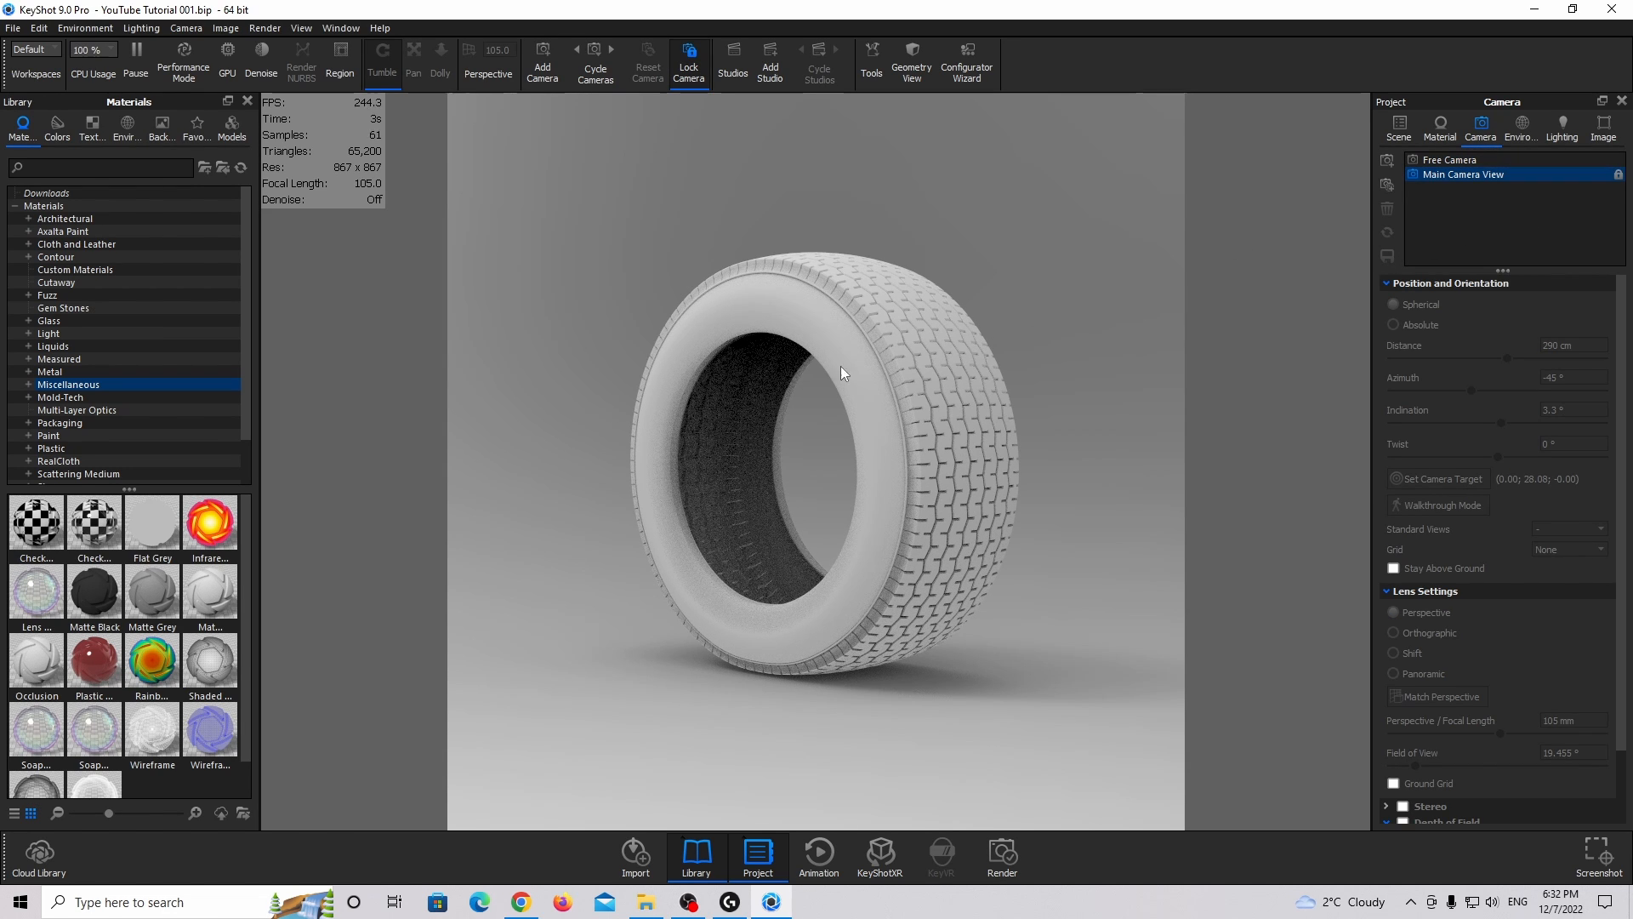
Examine the tire from different angles and distances with the Free Camera, and return to the Main Camera View.
left_click(1498, 159)
left_click_drag(1032, 394, 1076, 393)
scroll(1075, 394, "down", 4)
scroll(904, 339, "up", 15)
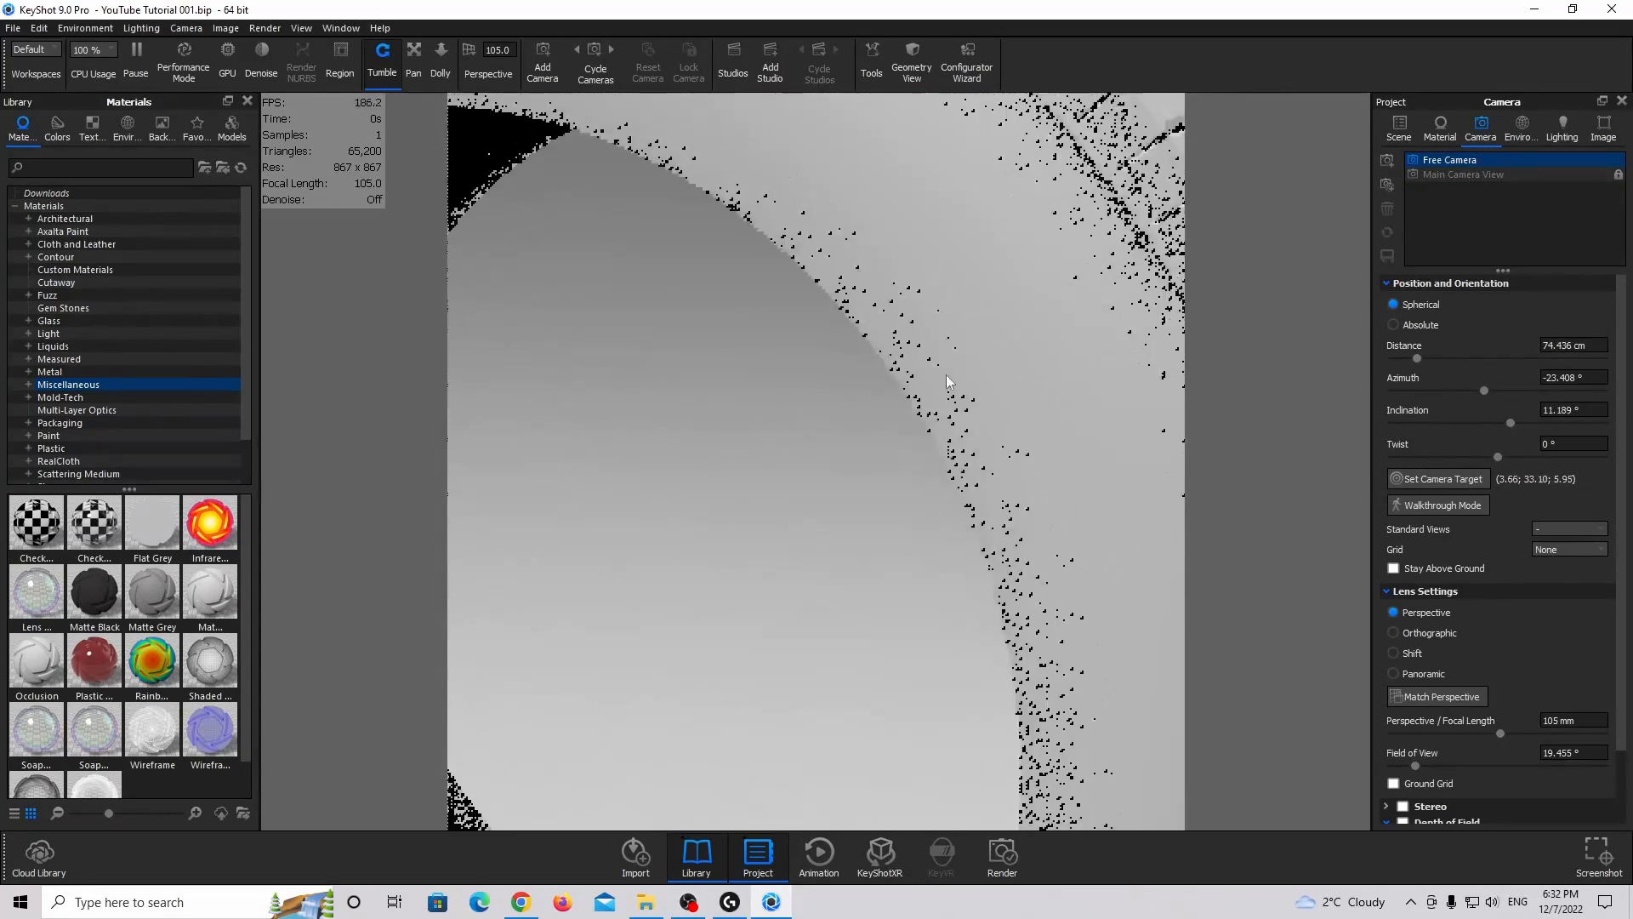
scroll(950, 382, "down", 6)
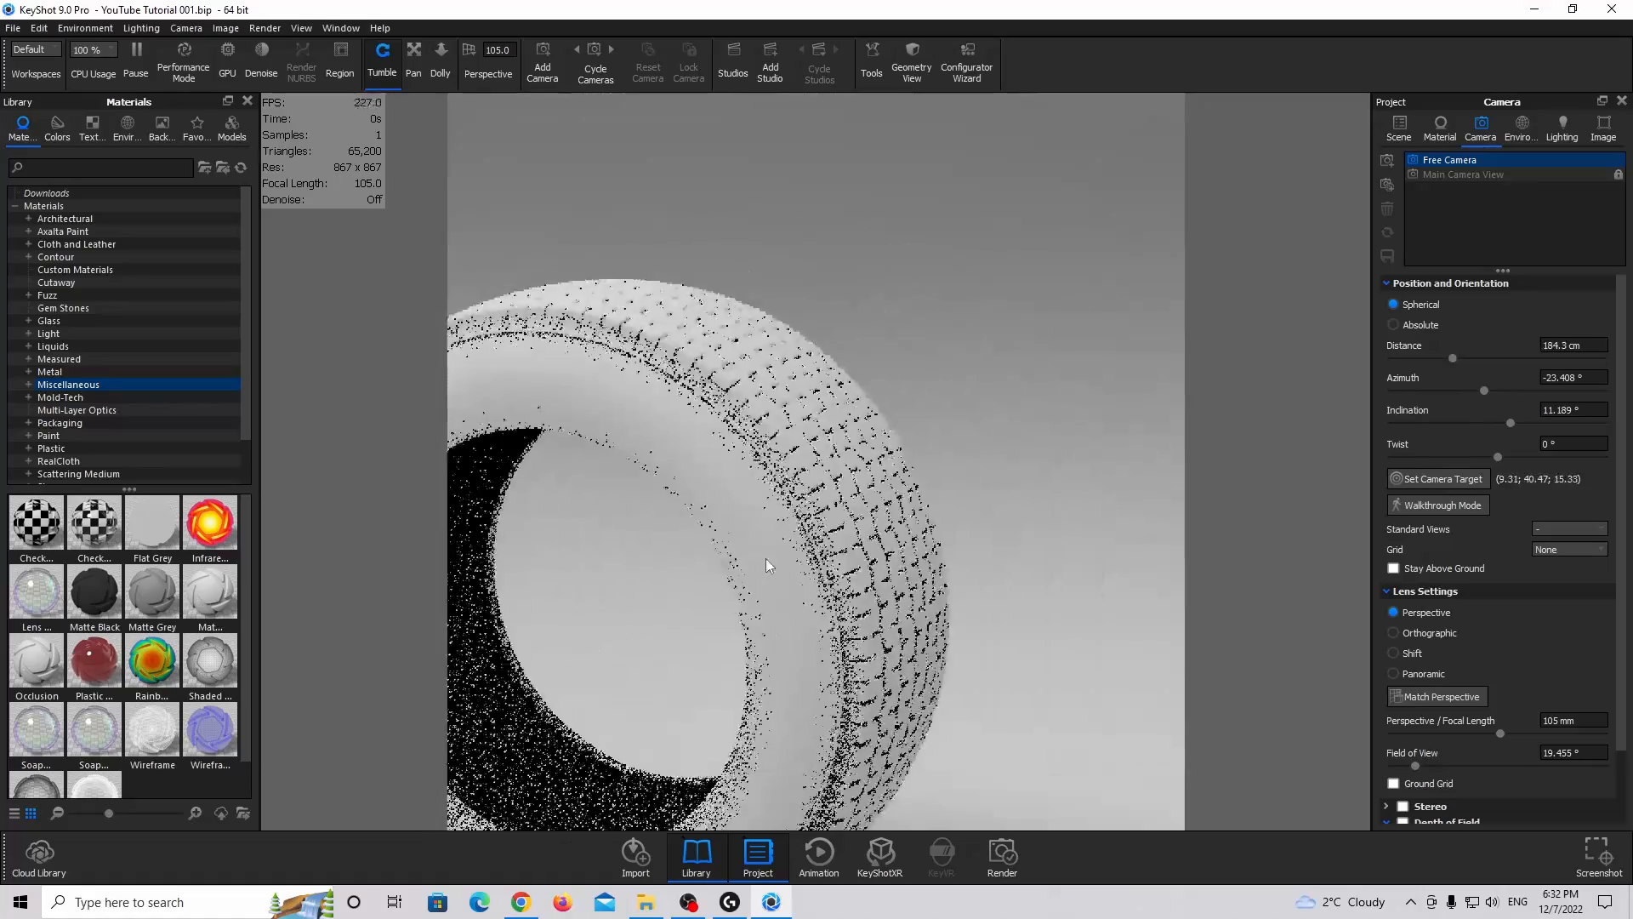
left_click_drag(767, 559, 593, 503)
middle_click_drag(877, 445, 1043, 365)
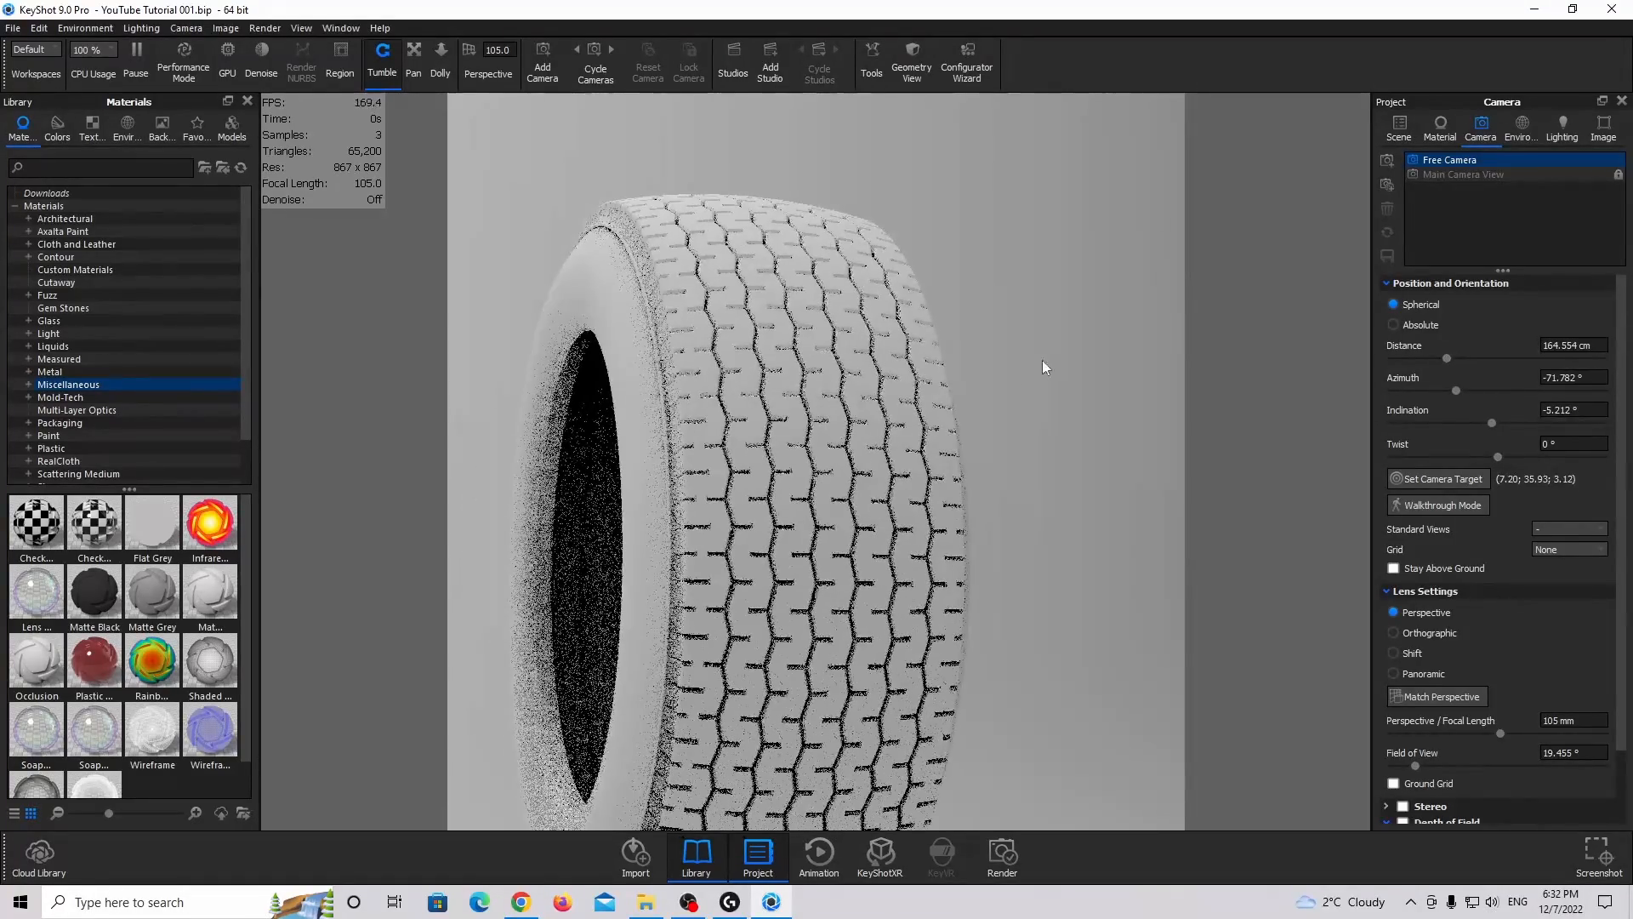
left_click(1497, 170)
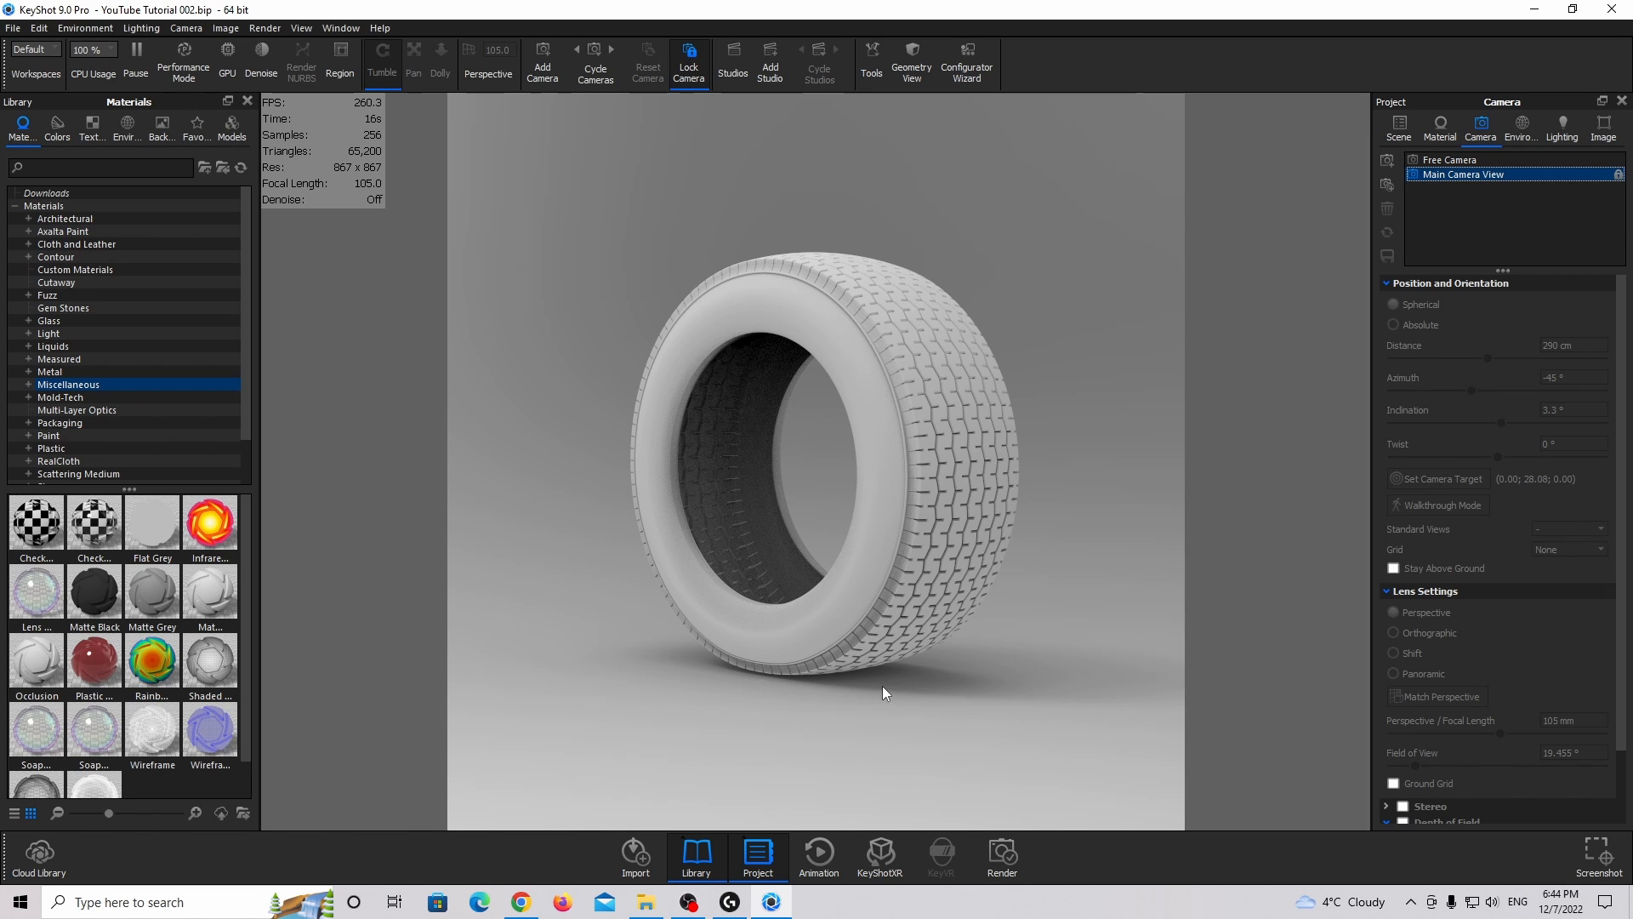
Switch the environment background from the lighting environment to a solid colour and make it black.
left_click(1505, 128)
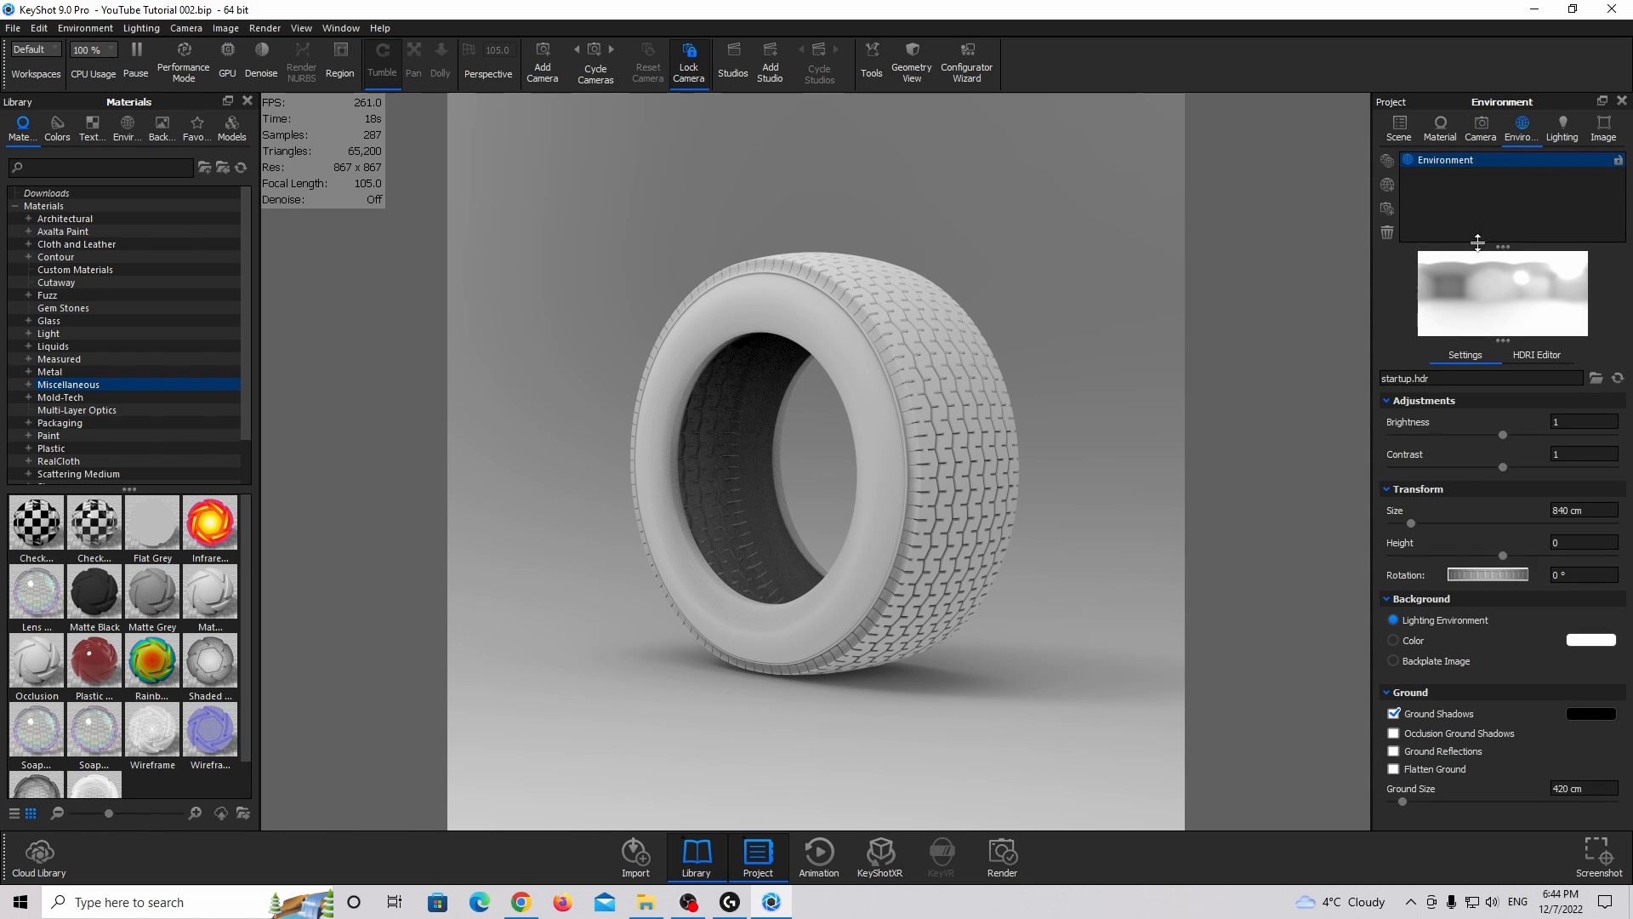
left_click(1402, 642)
left_click(1590, 640)
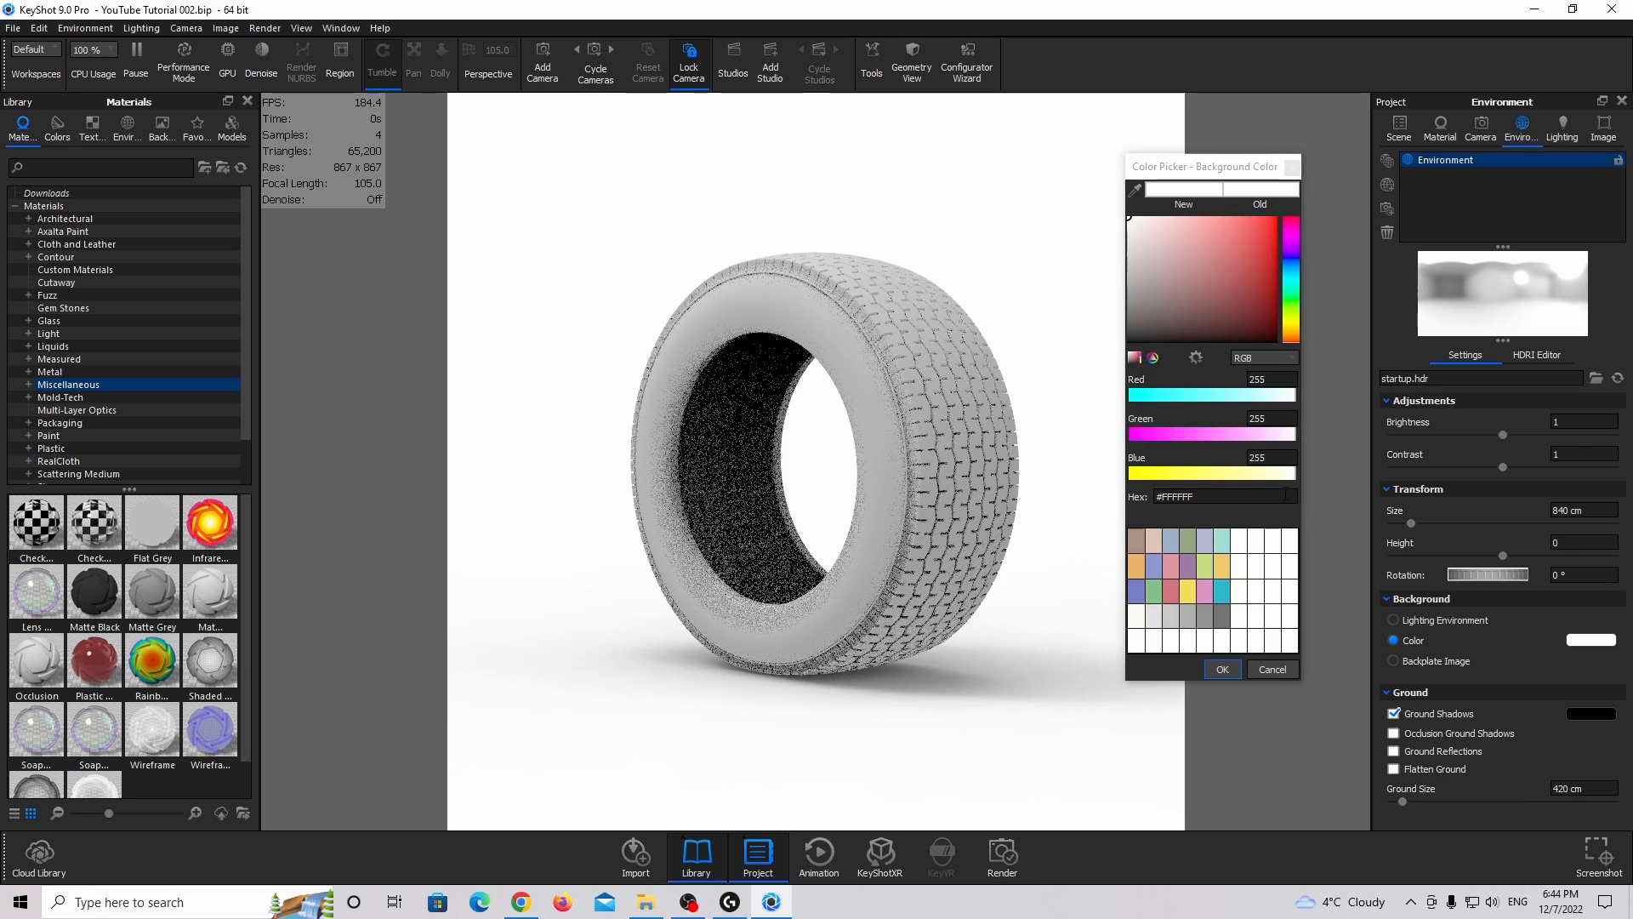
left_click(1130, 340)
left_click(1212, 667)
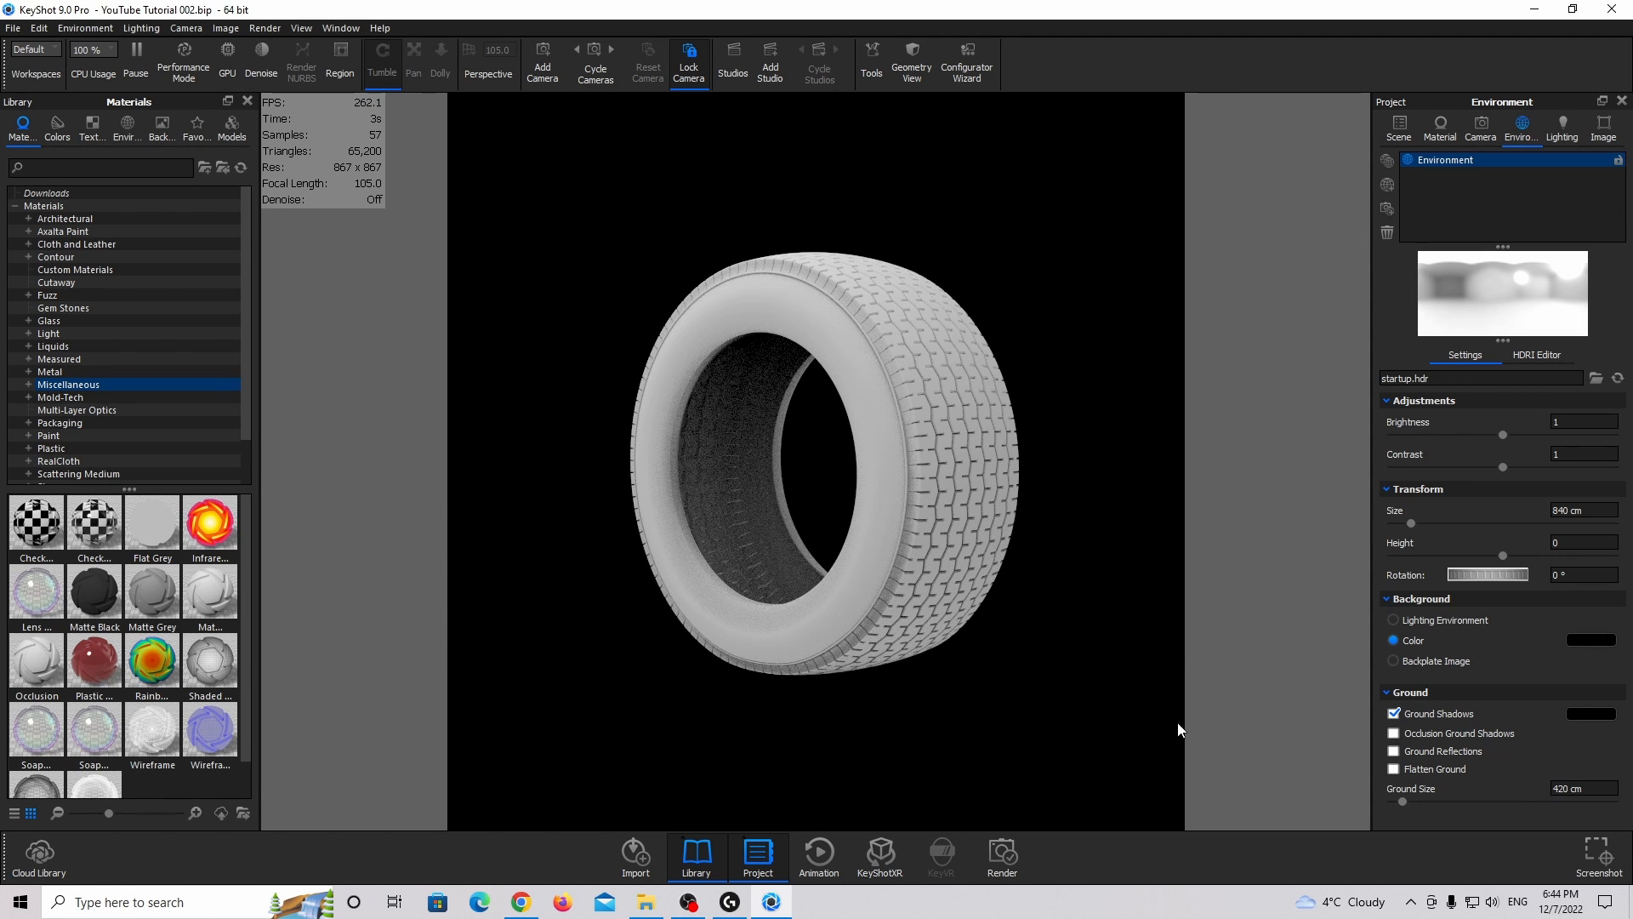
Try the environment's ground reflections on the black background and switch them off again.
left_click(1393, 751)
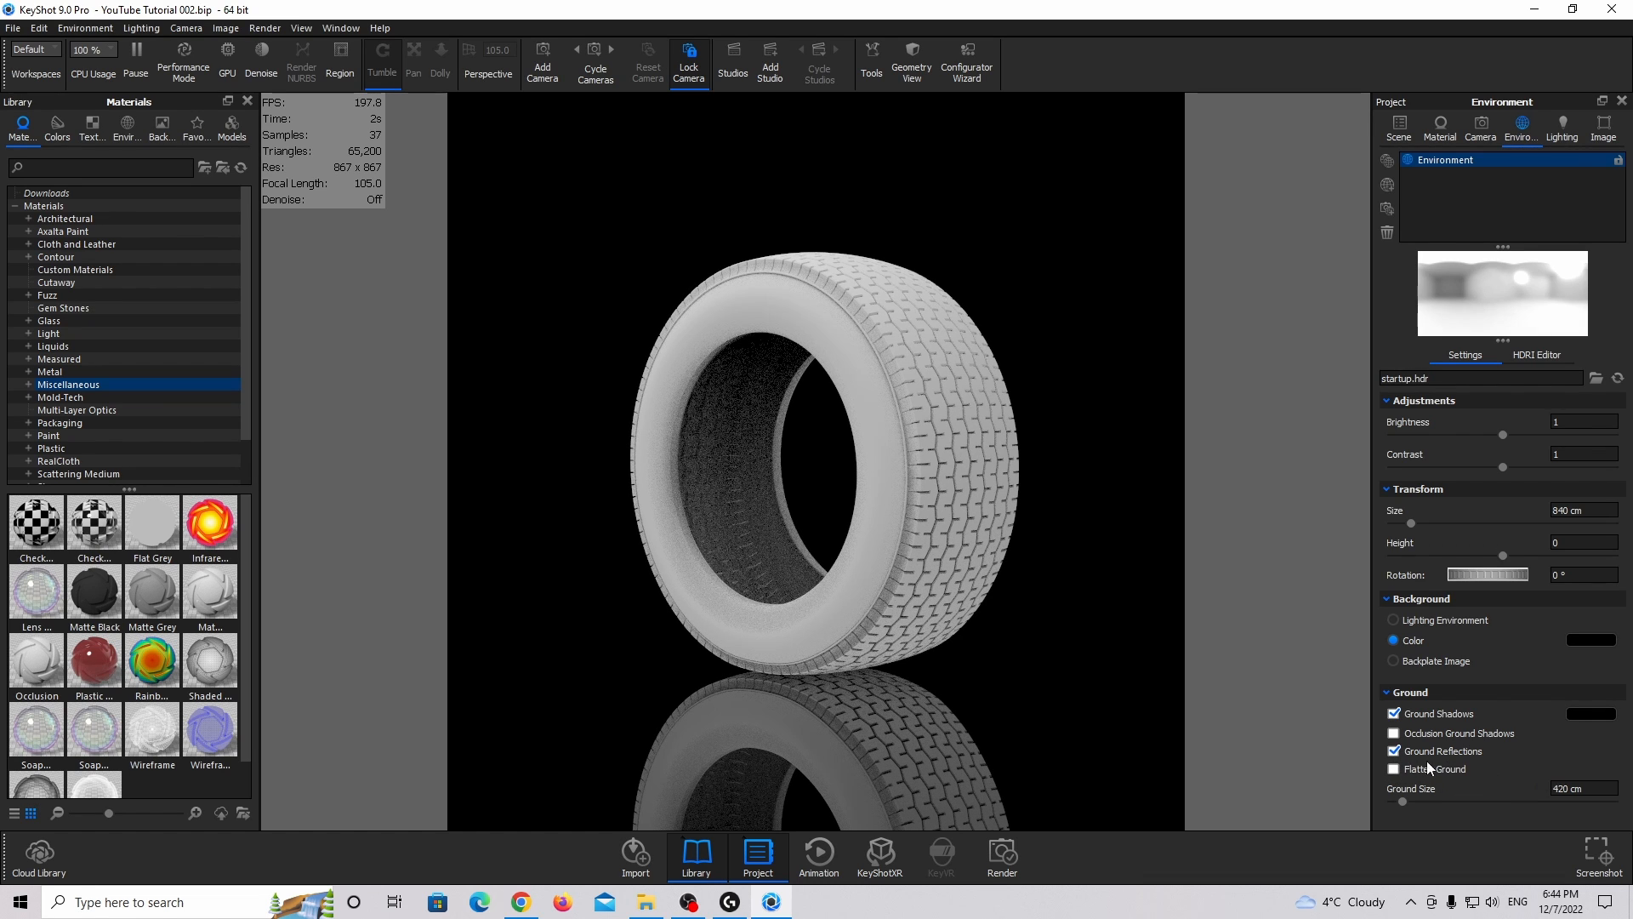
left_click(1393, 769)
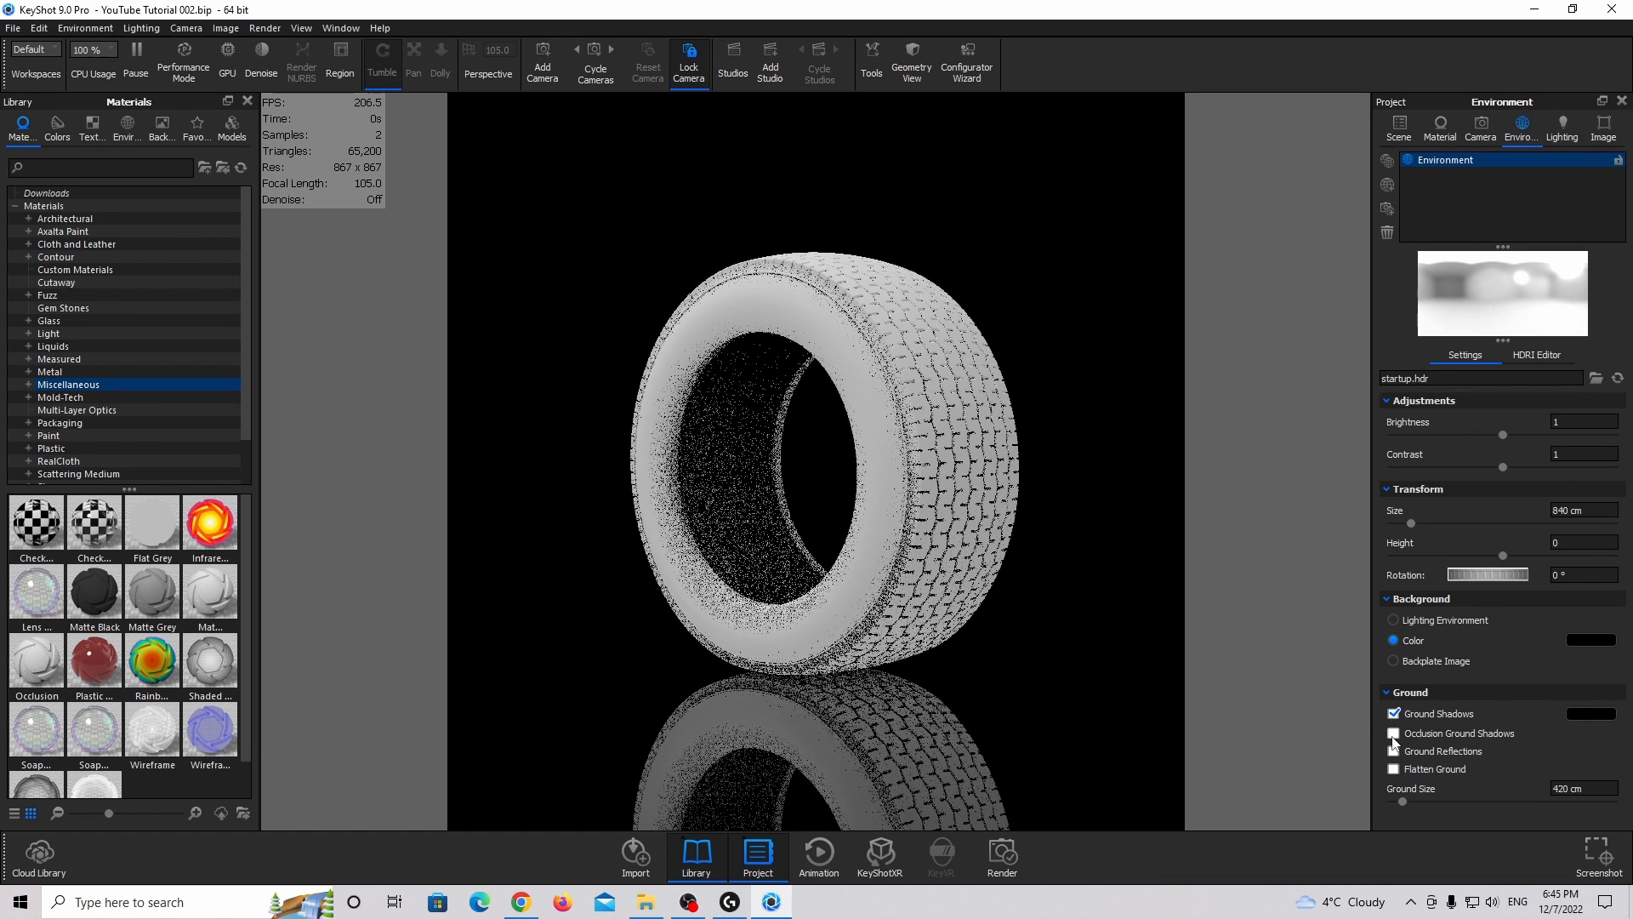
left_click(1393, 751)
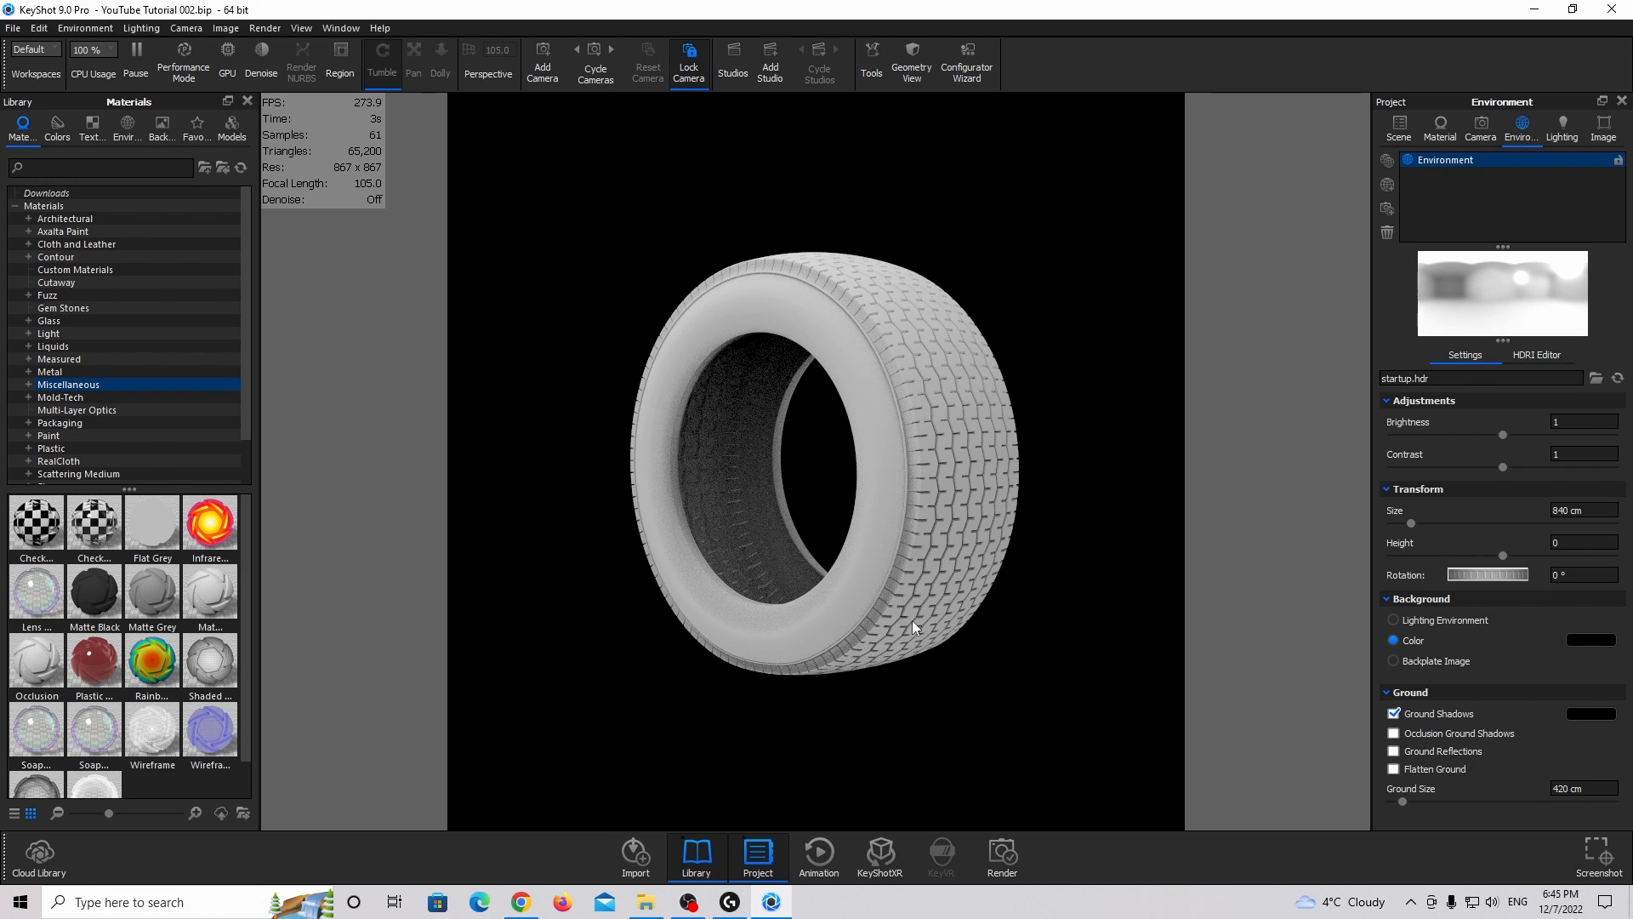
Add a ground plane beneath the tire and give its ground material a light grey specular colour.
left_click(39, 29)
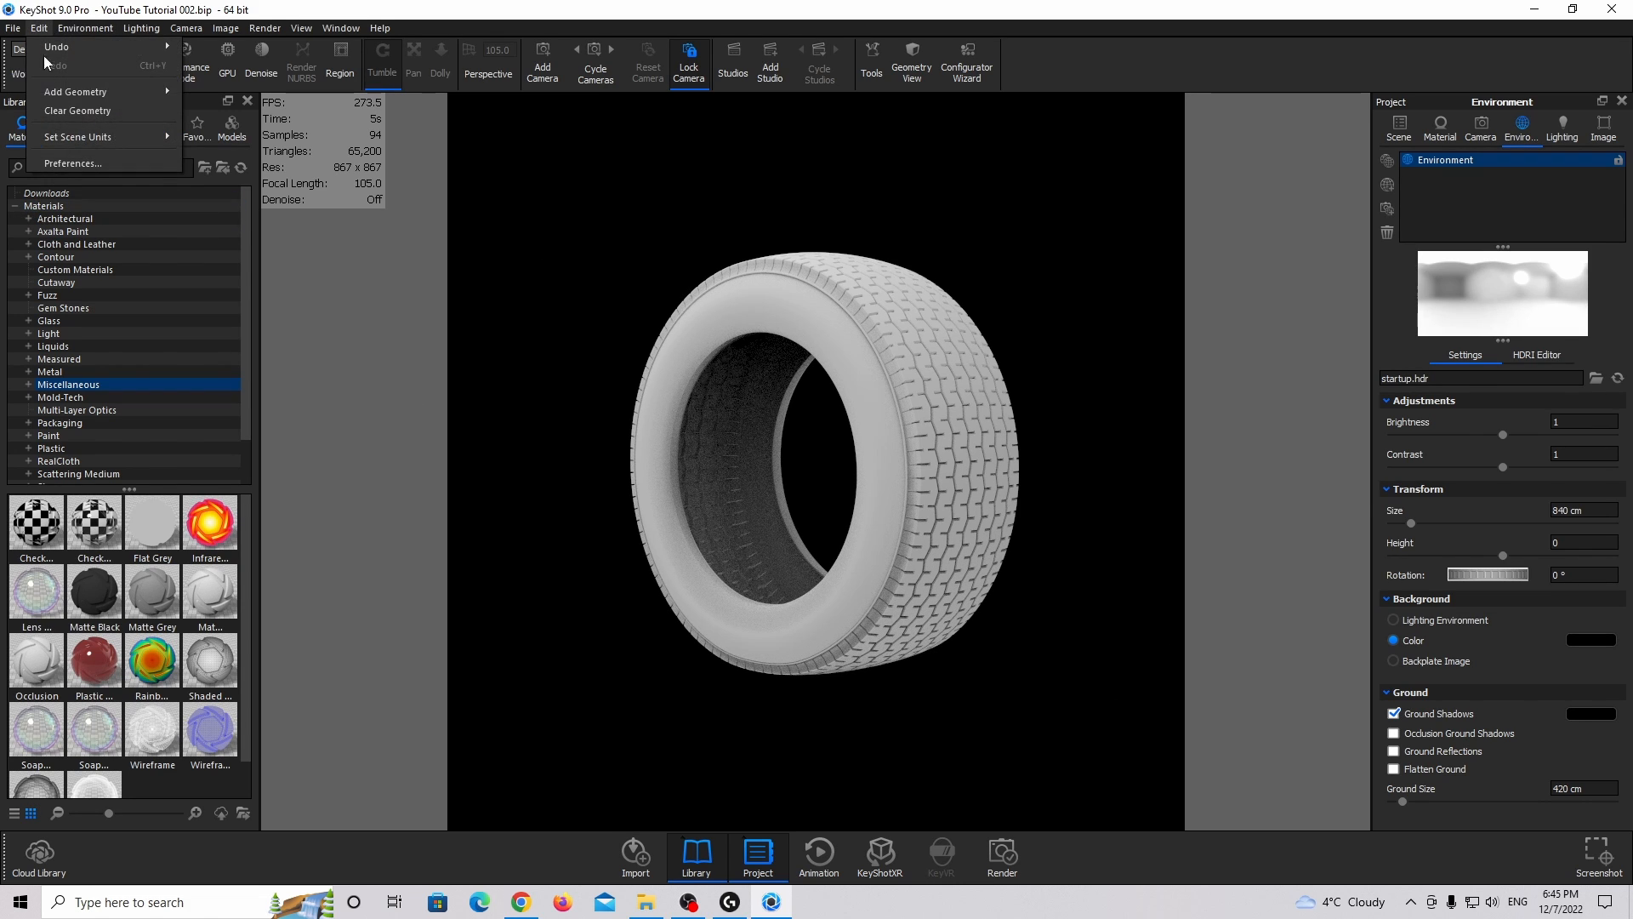
mouse_move(53, 93)
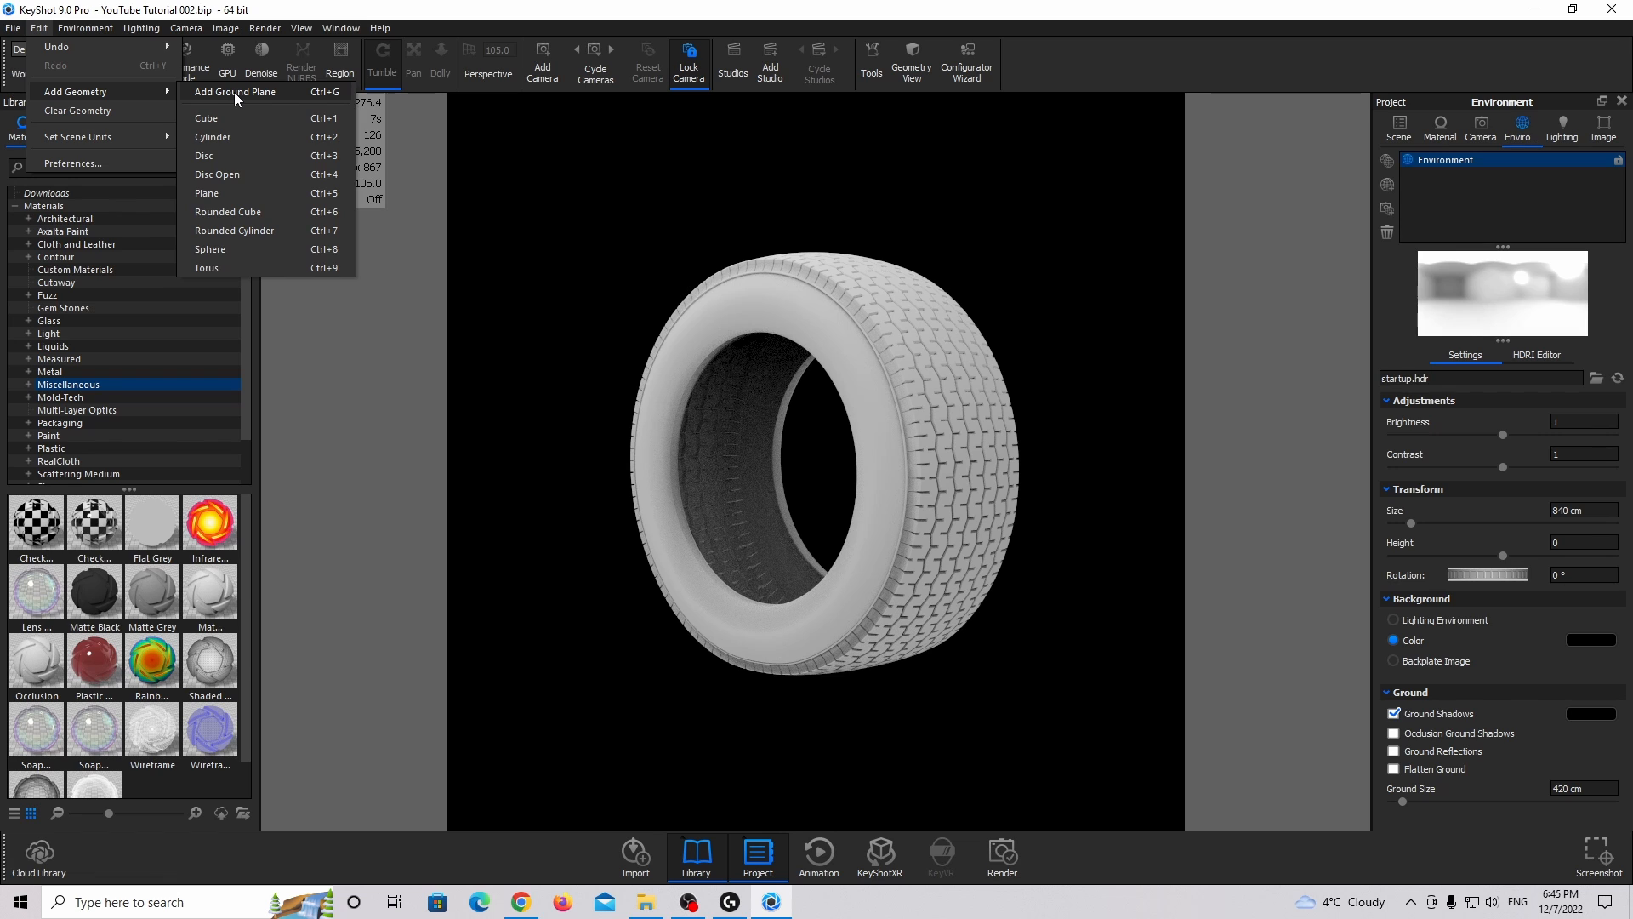
left_click(233, 92)
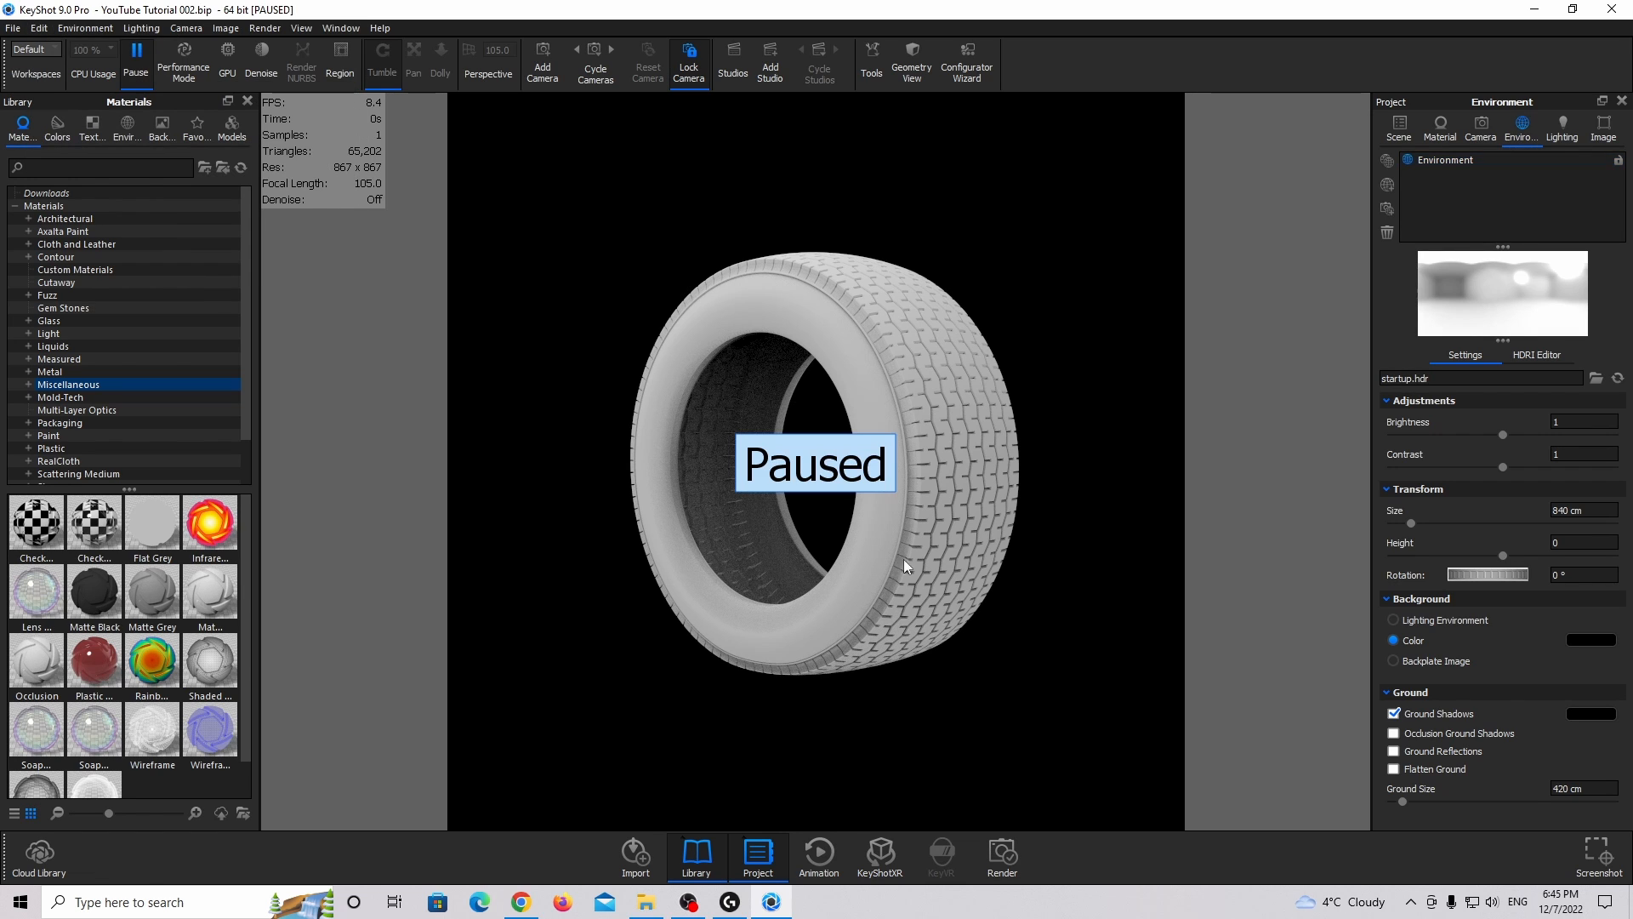
double_click(825, 718)
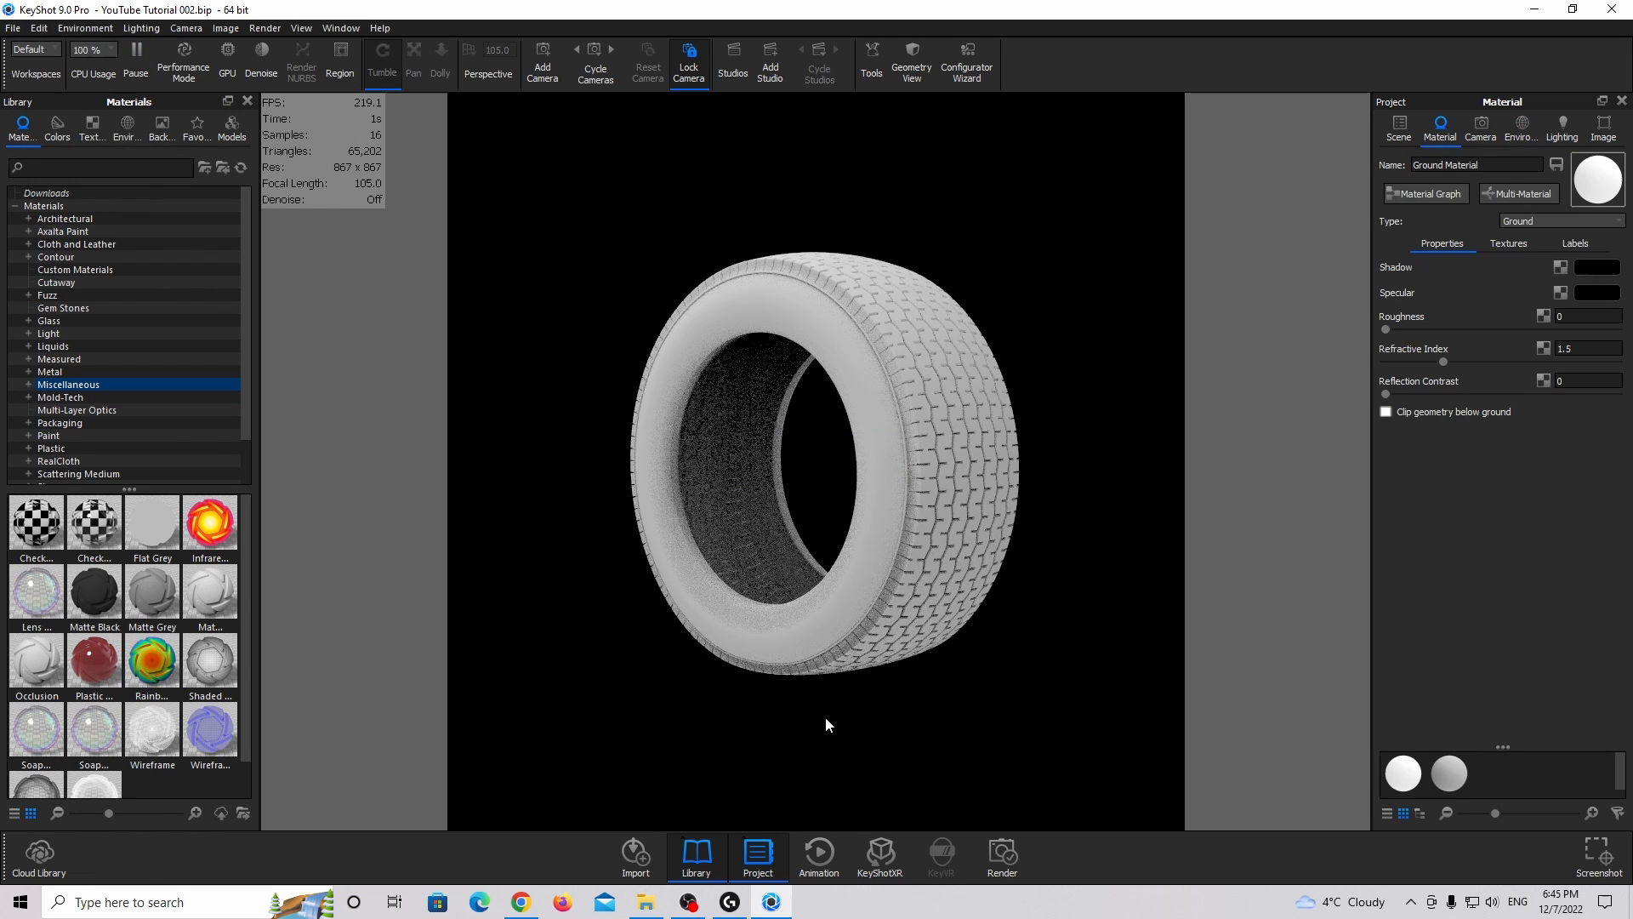
left_click(1597, 292)
left_click_drag(1203, 286, 1089, 260)
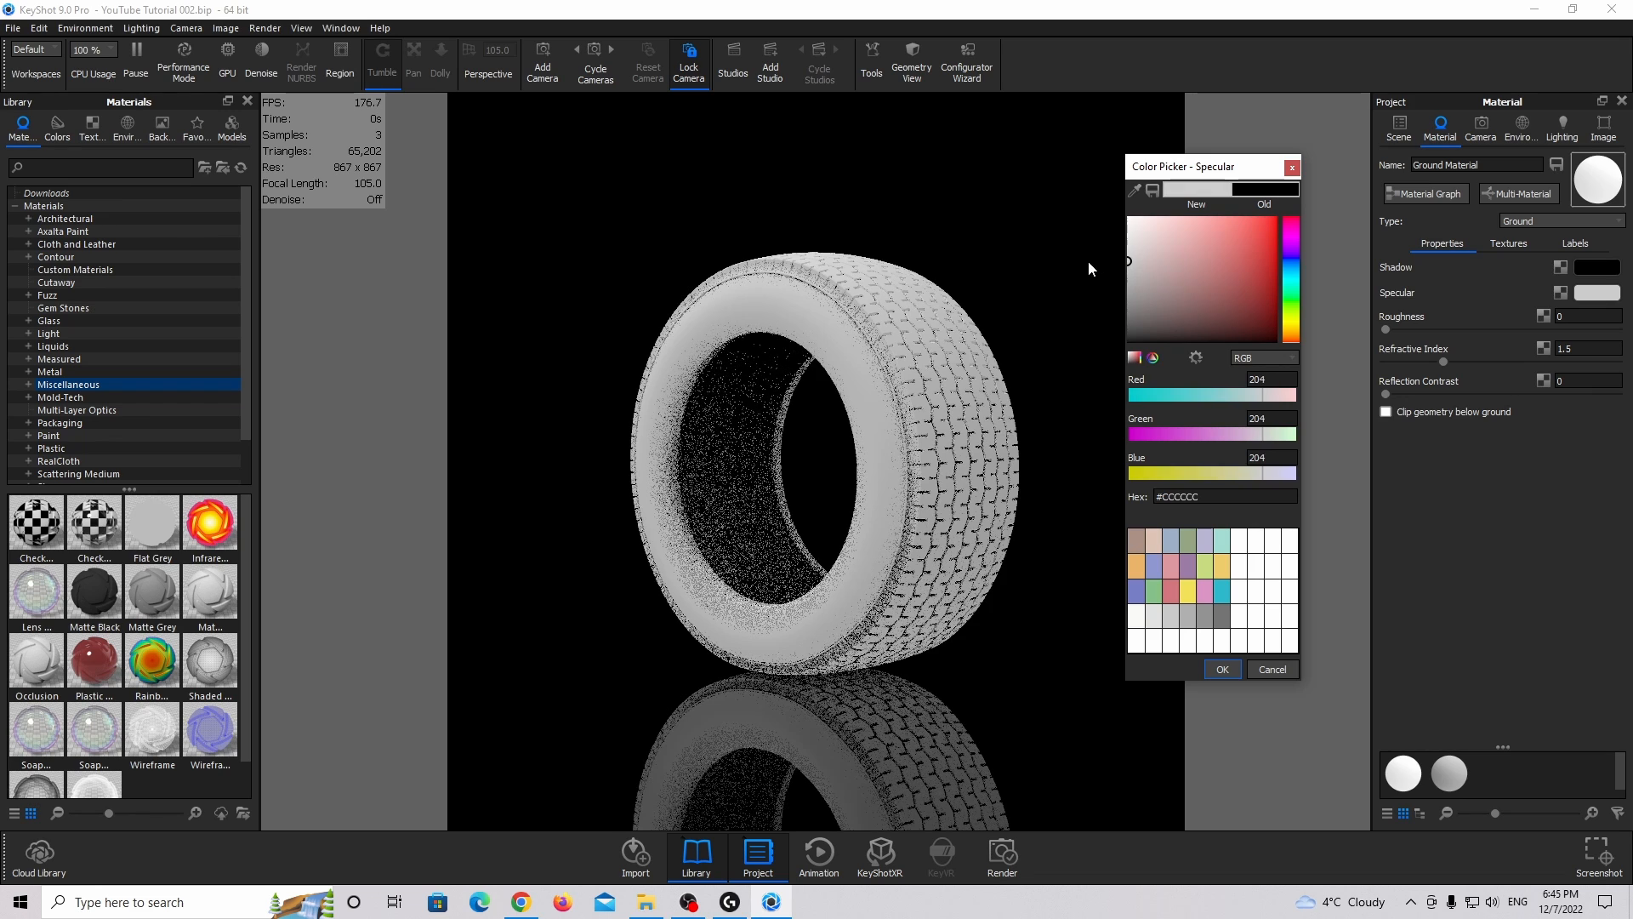
left_click(1235, 667)
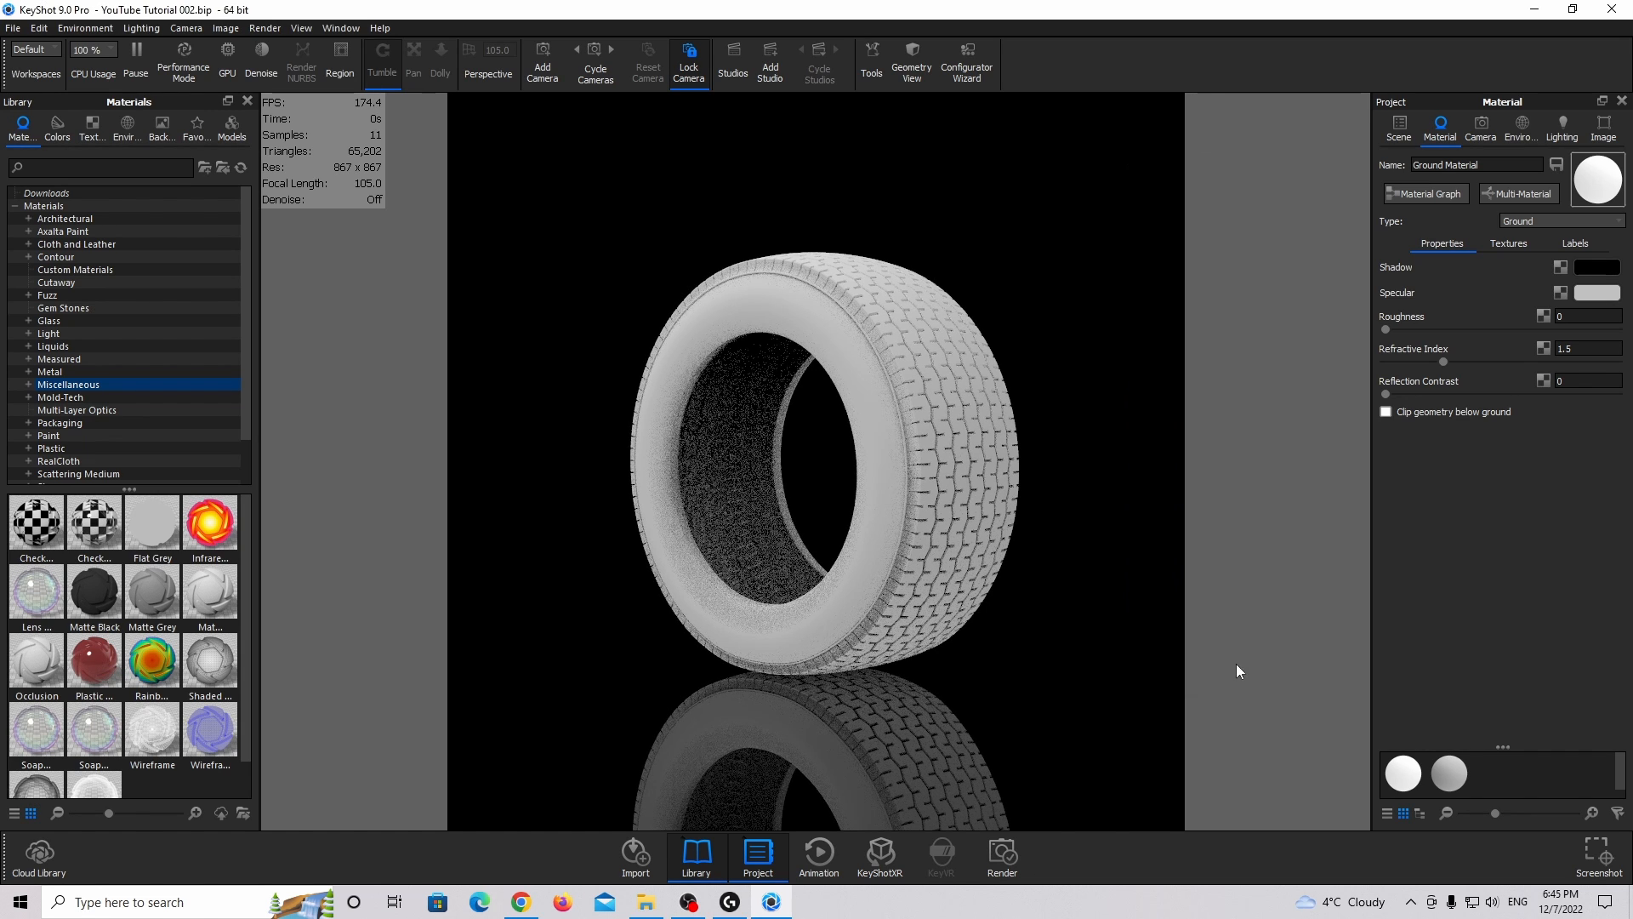
Set the roughness of the ground plane's material to 0.01.
left_click_drag(1579, 316, 1494, 307)
type("0.")
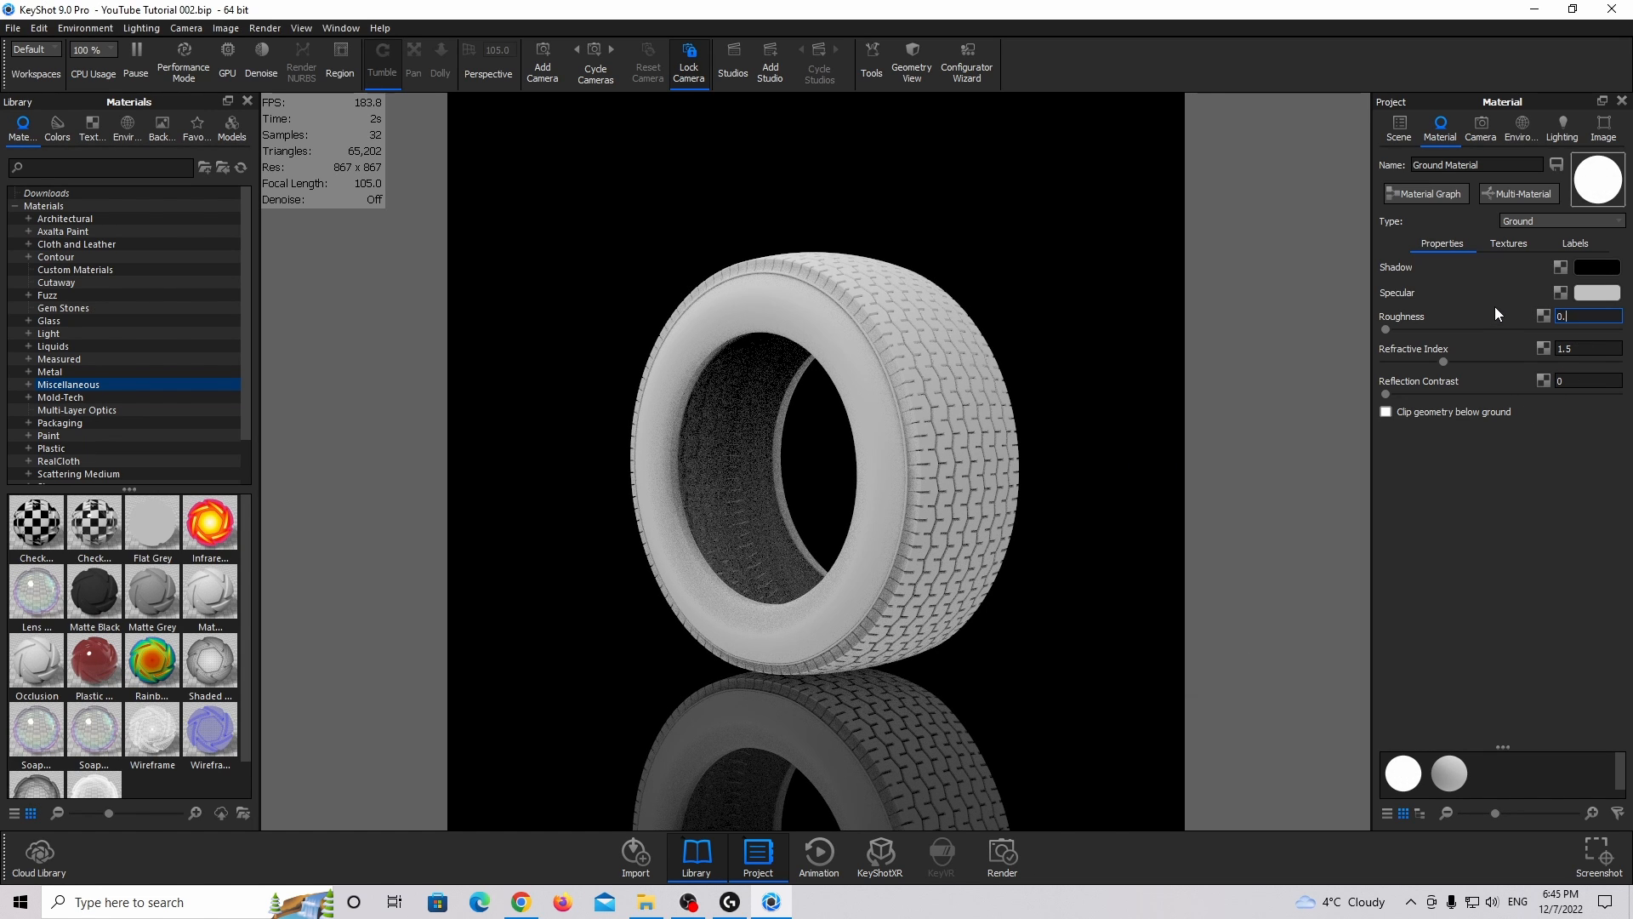
type("01")
key("Return")
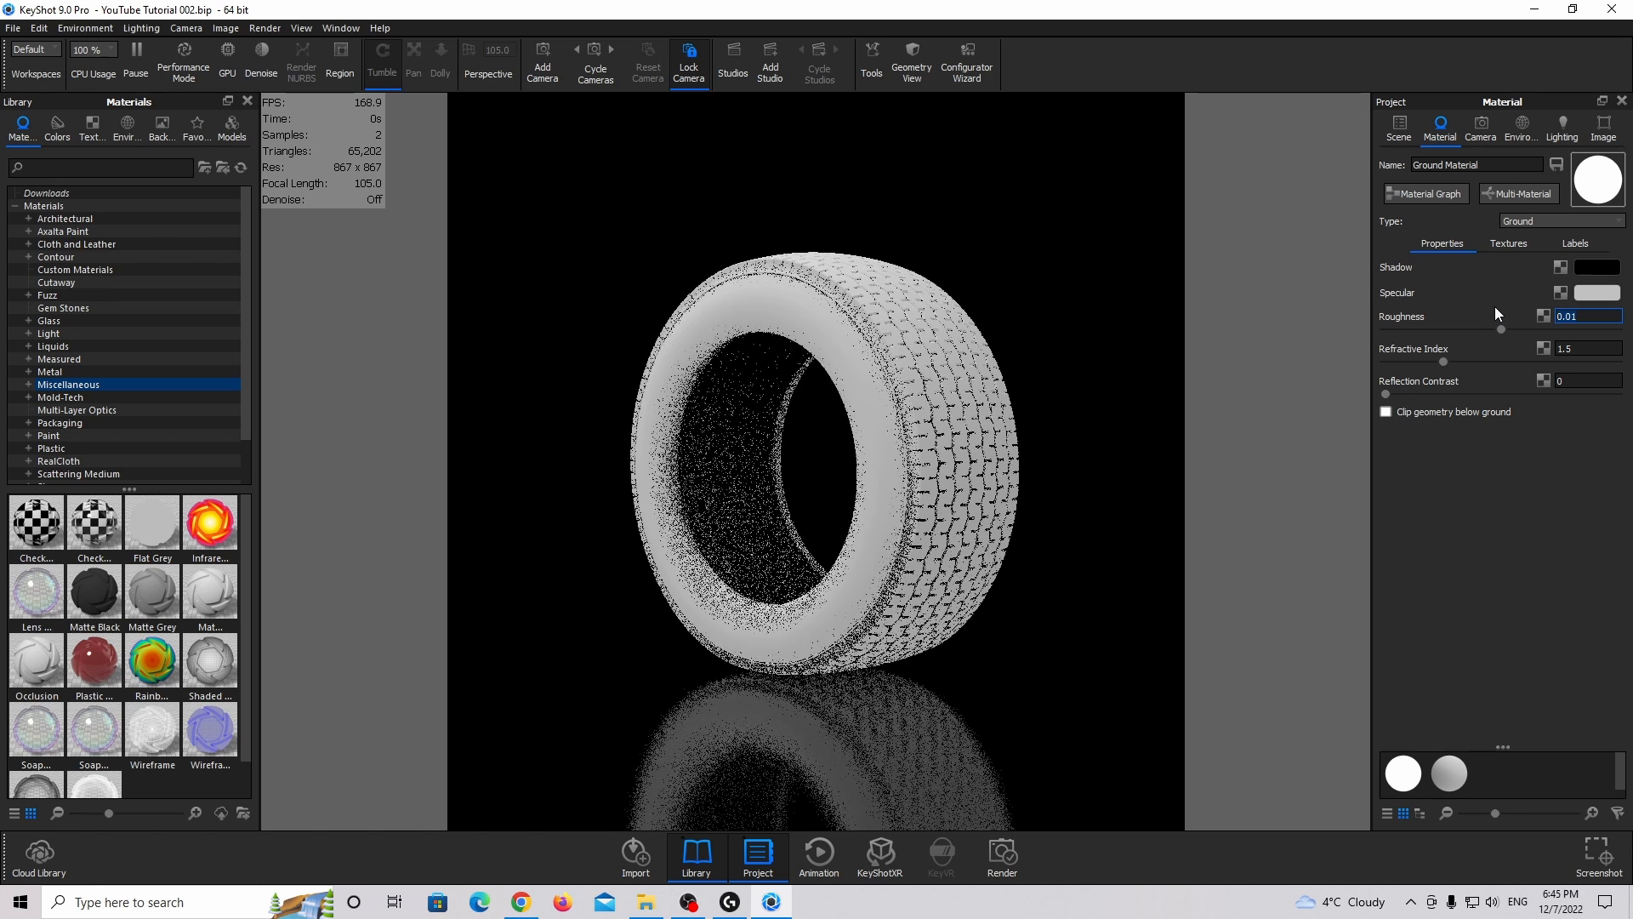
Set the ground material's reflection contrast to 0.975 and enable clipping of geometry below ground.
left_click_drag(1386, 393, 1573, 392)
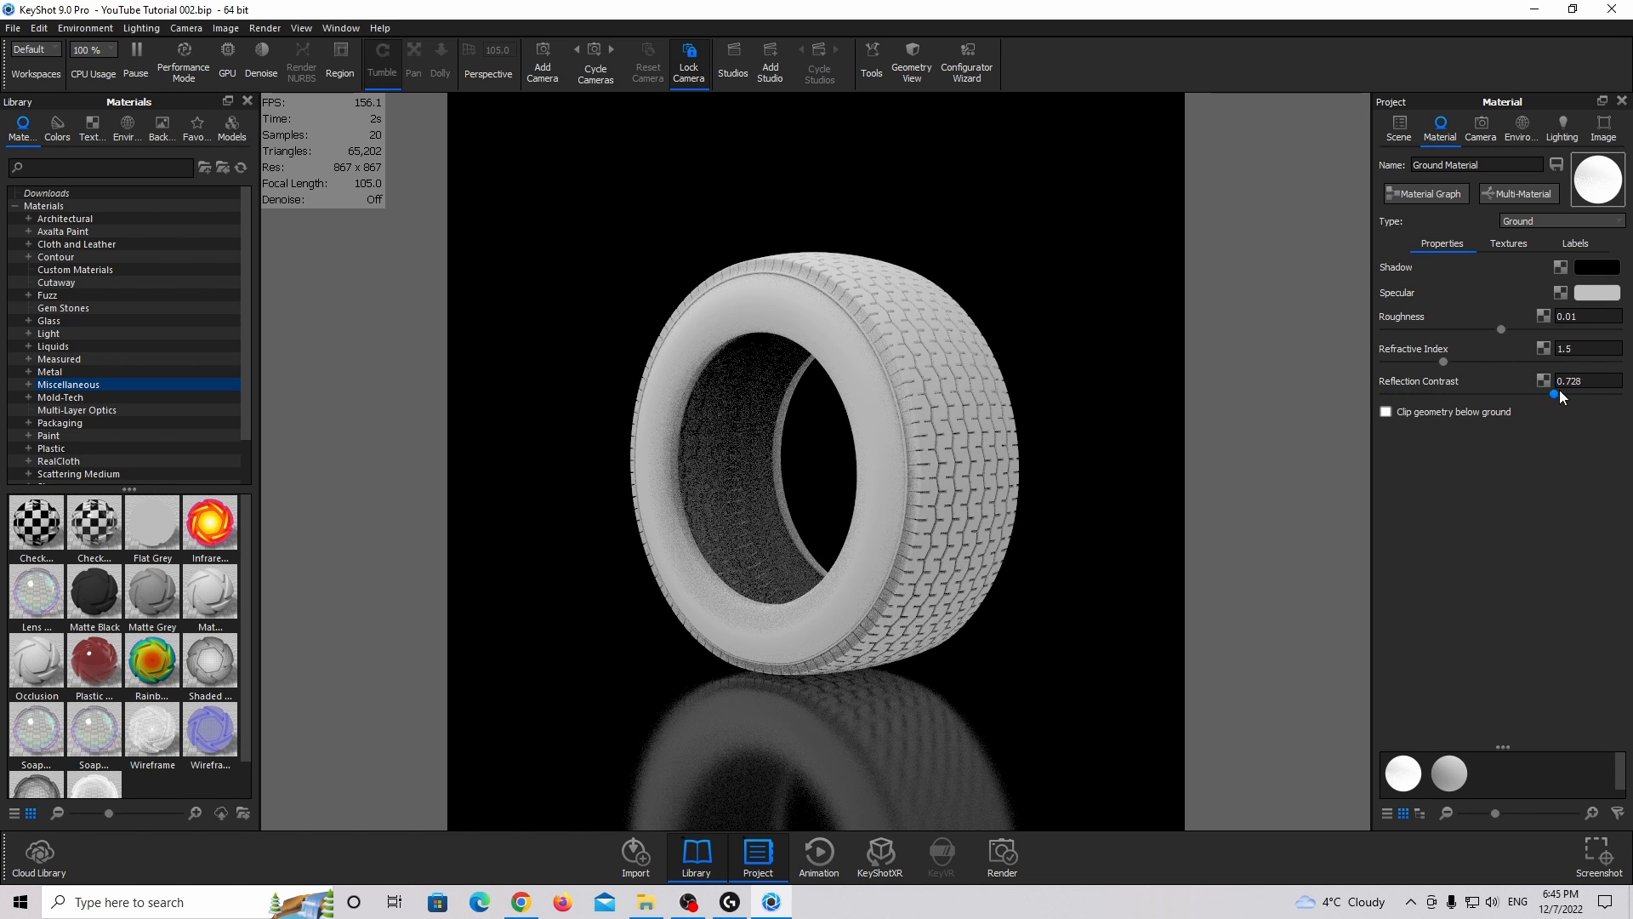
left_click(1566, 380)
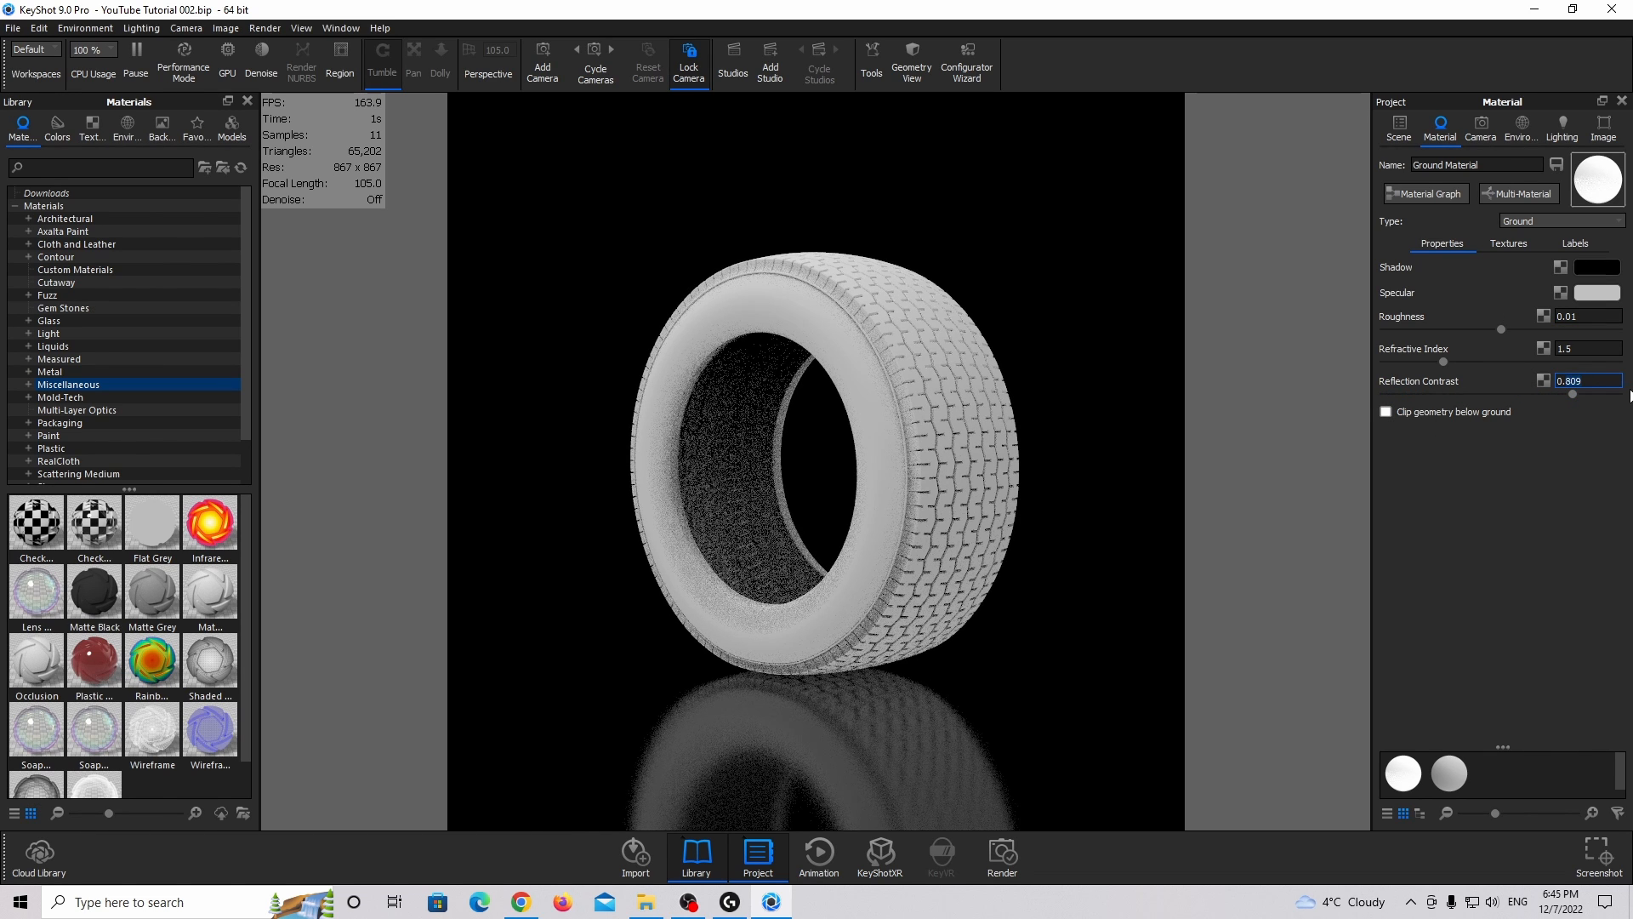
type("975")
key("Return")
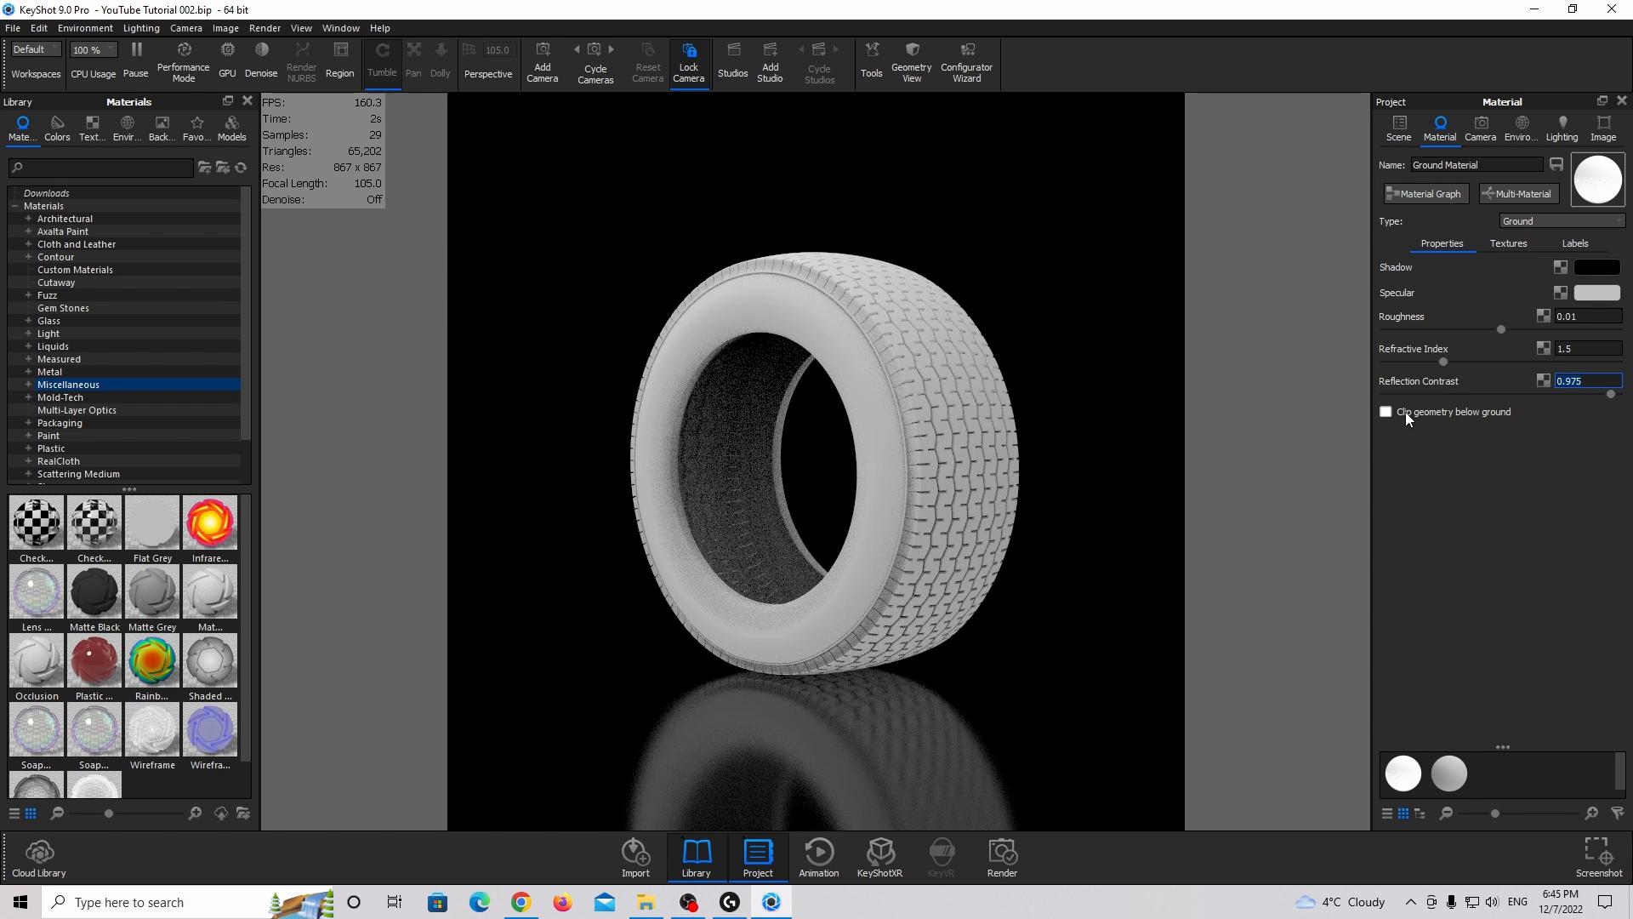
left_click(1450, 411)
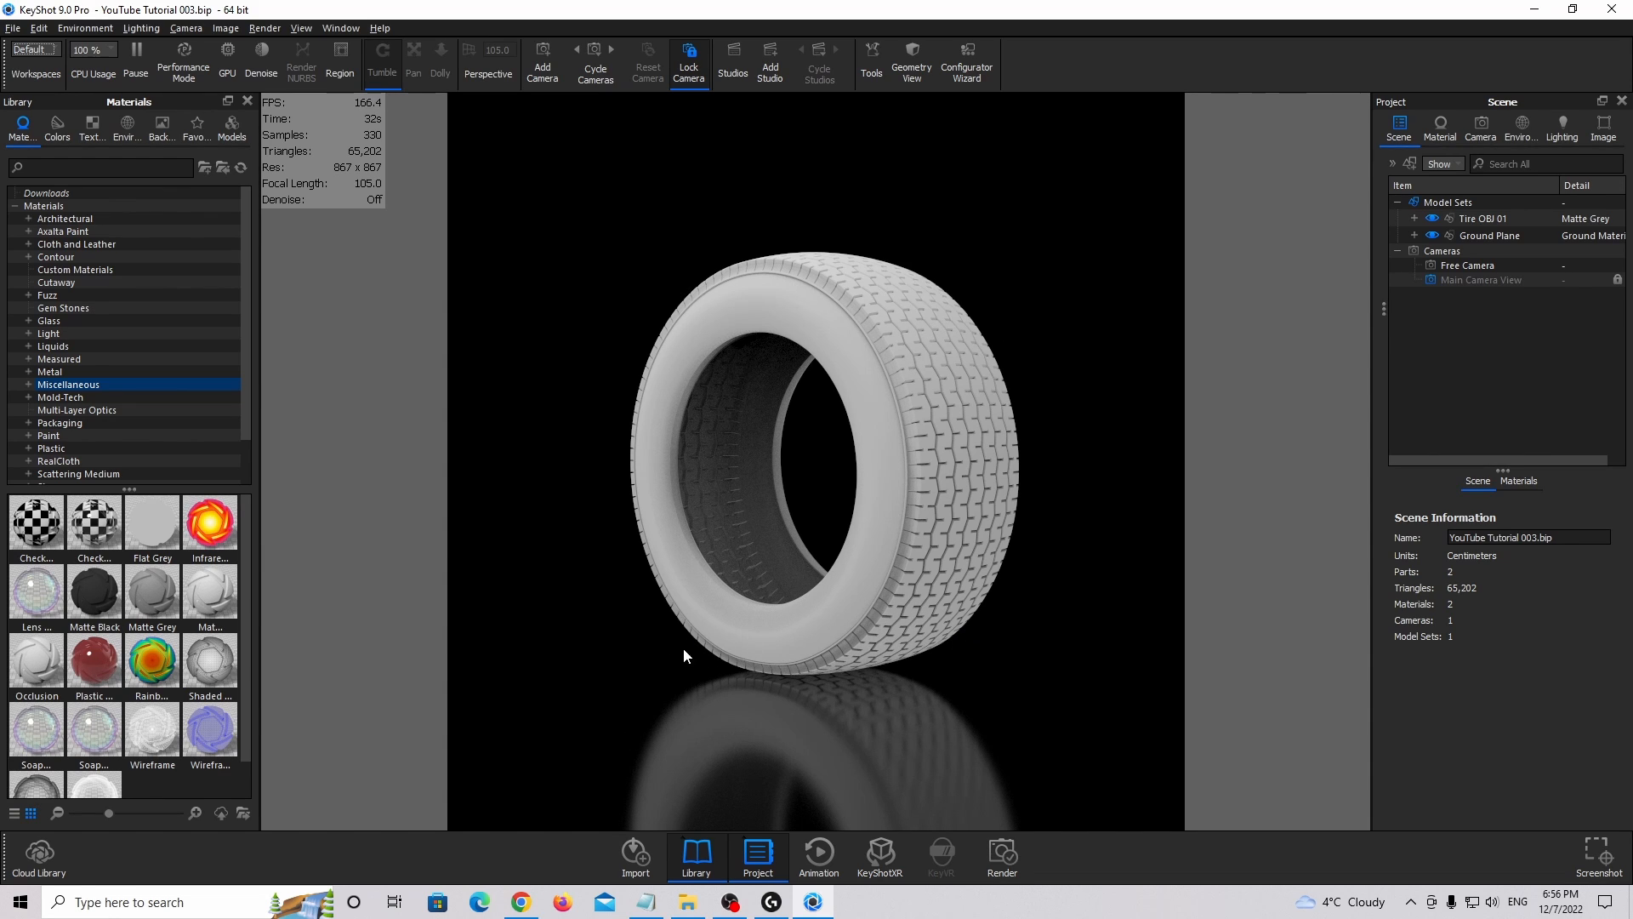
Add a Disc Open geometry under the tire and set its overall scale to 55.
left_click(37, 27)
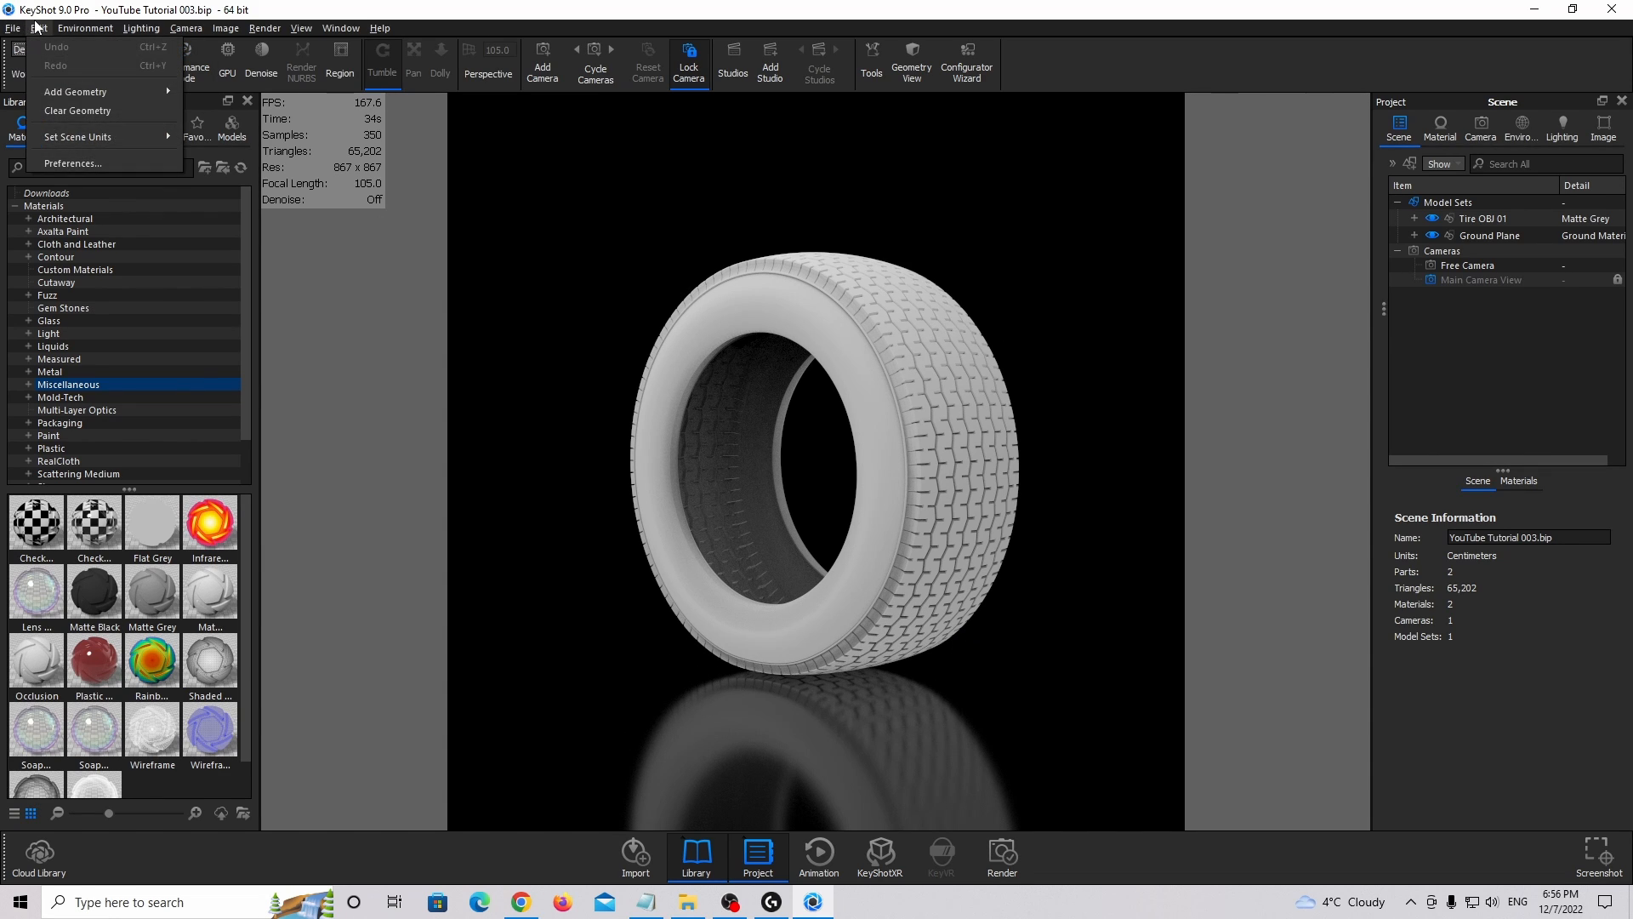
mouse_move(70, 89)
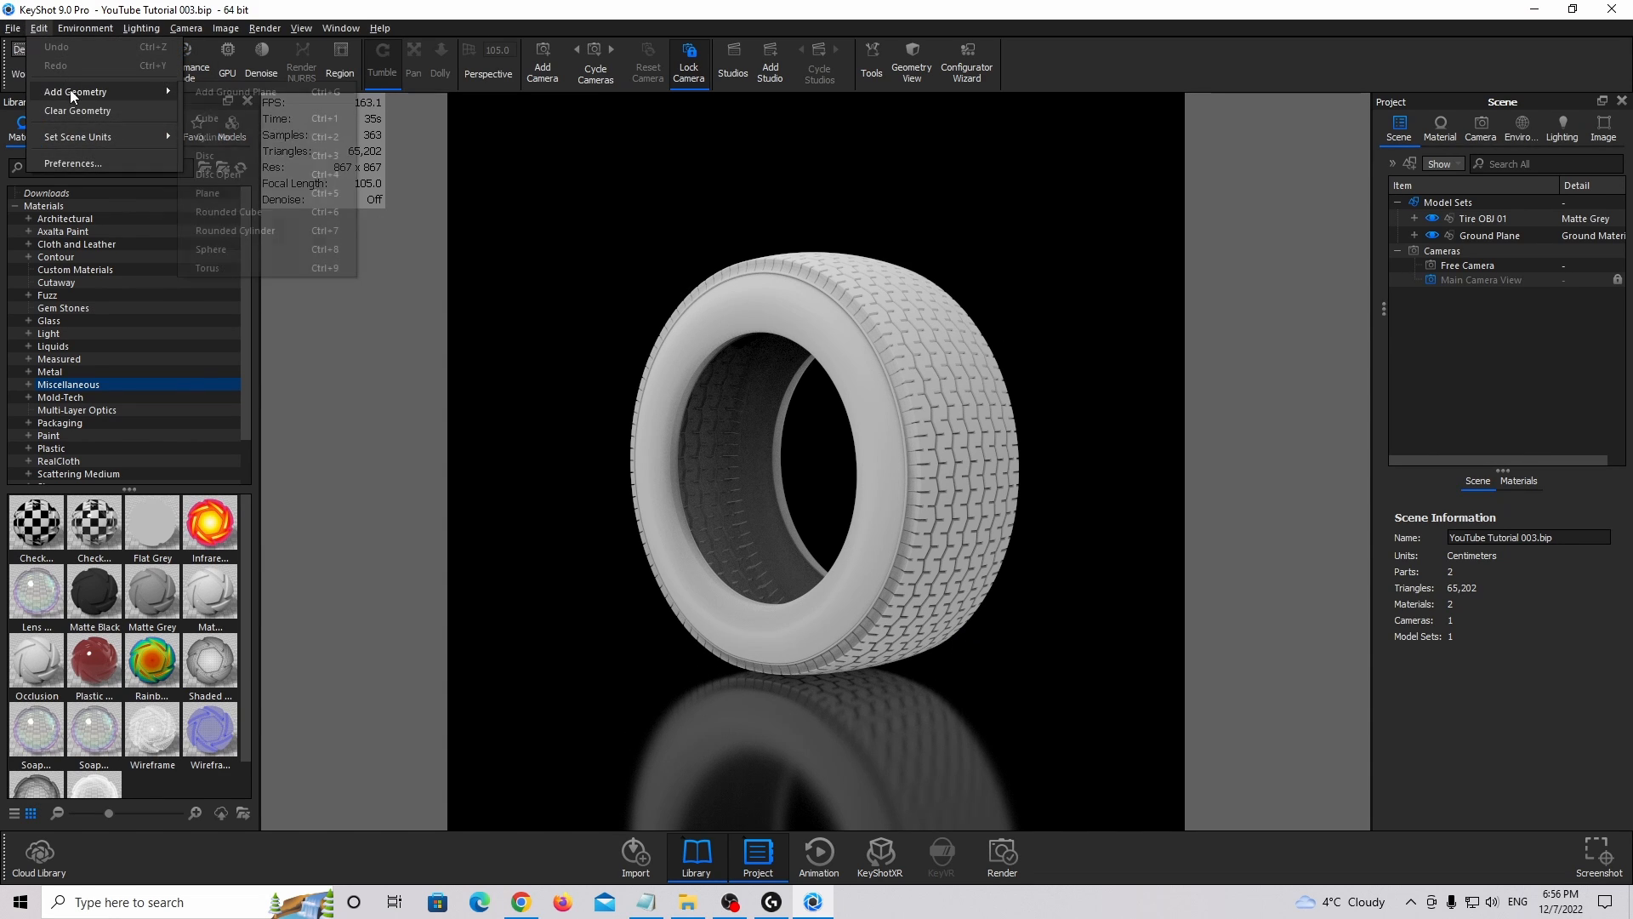
left_click(238, 175)
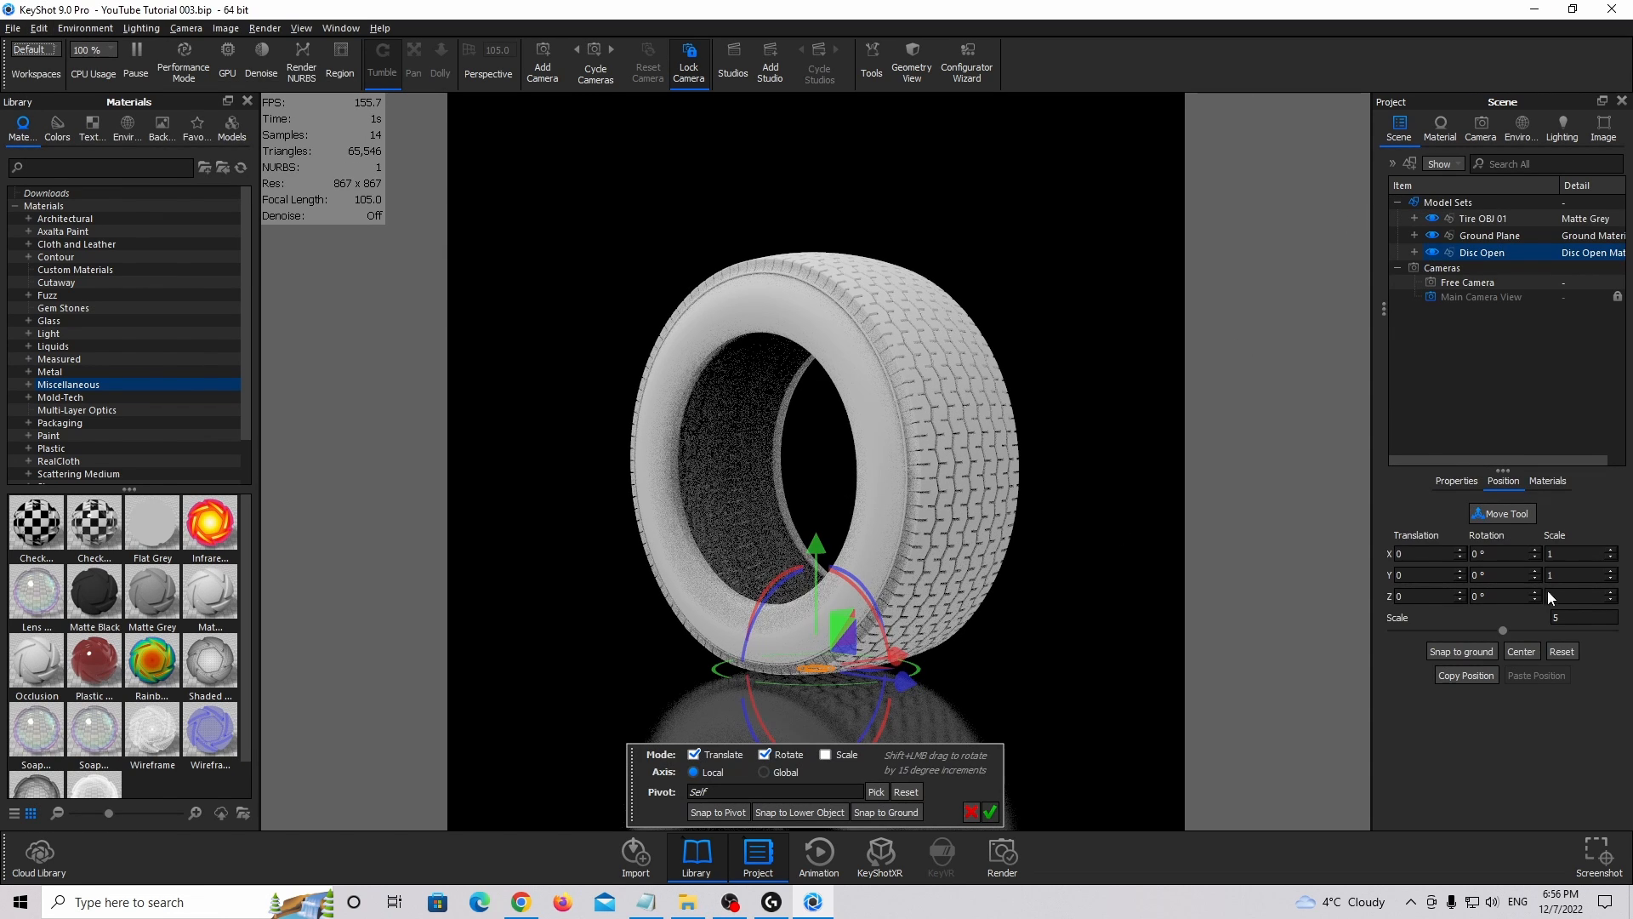
left_click(1582, 616)
type("55")
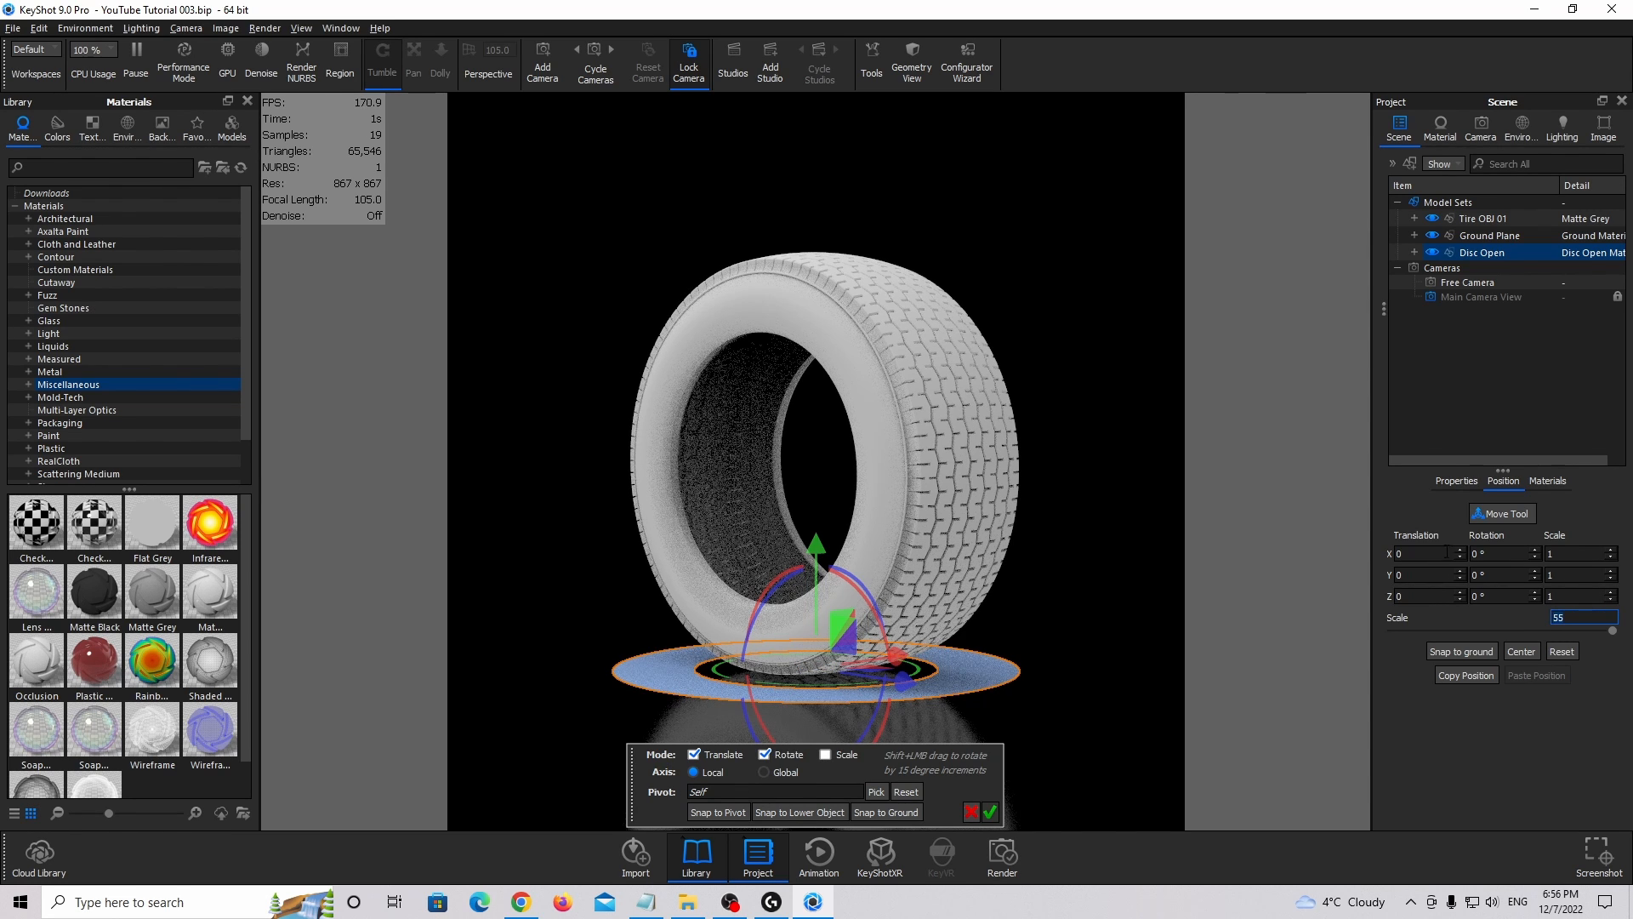
Set the open disc's Y translation to 0.0001 and accept its placement.
left_click(1419, 575)
left_click_drag(823, 548, 821, 542)
left_click_drag(1405, 574, 1559, 585)
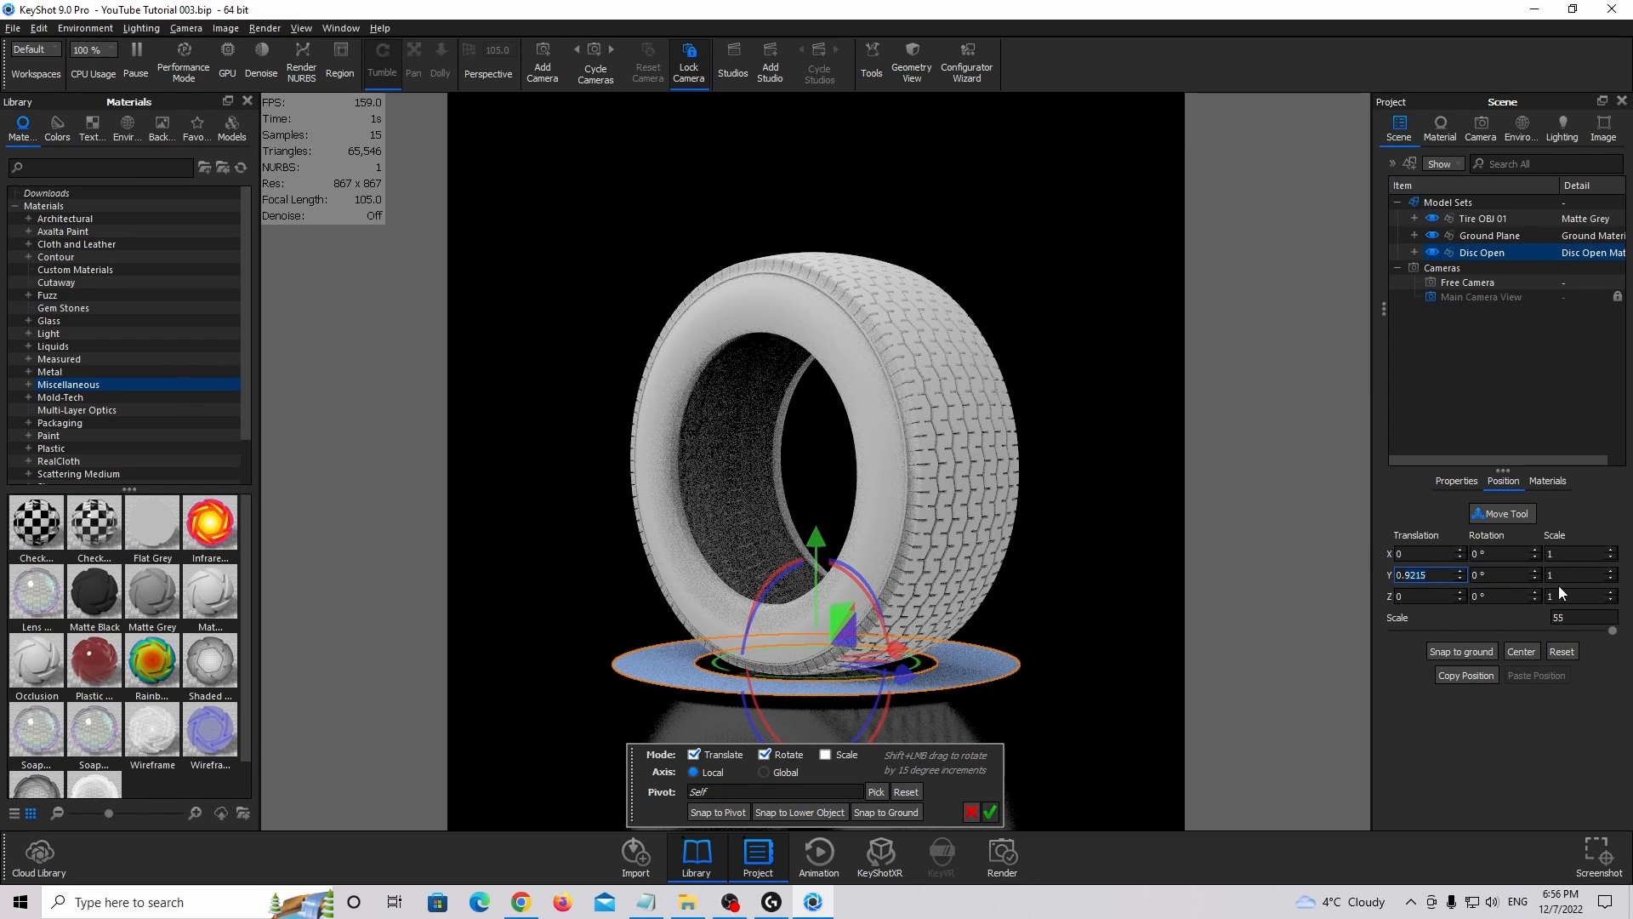
type("0001")
key("Return")
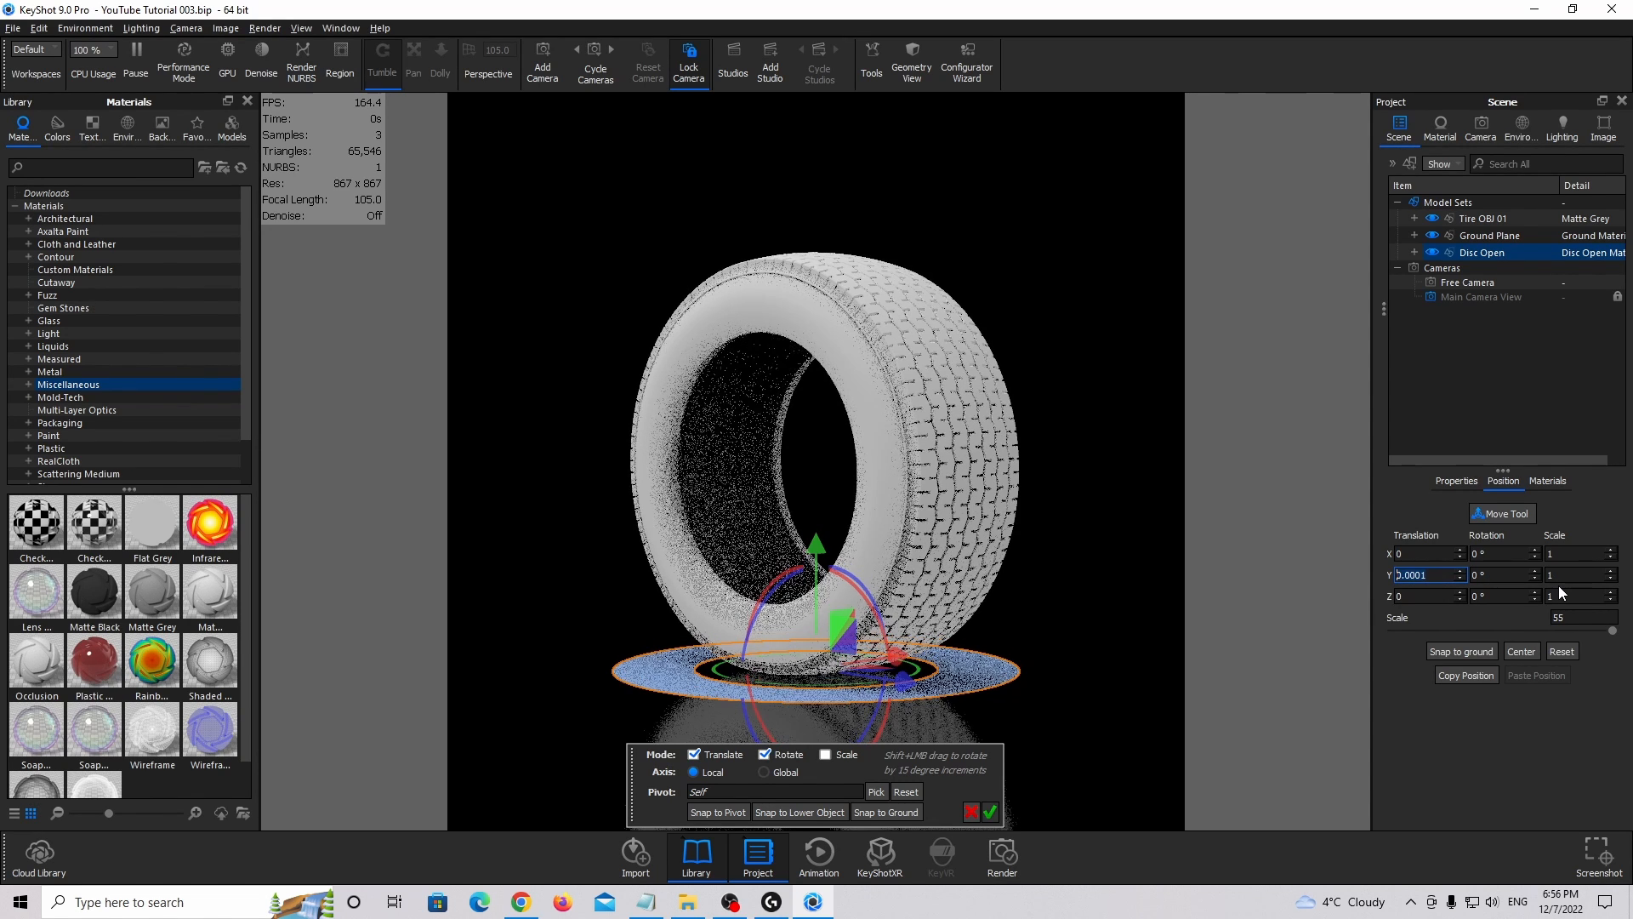
left_click(997, 815)
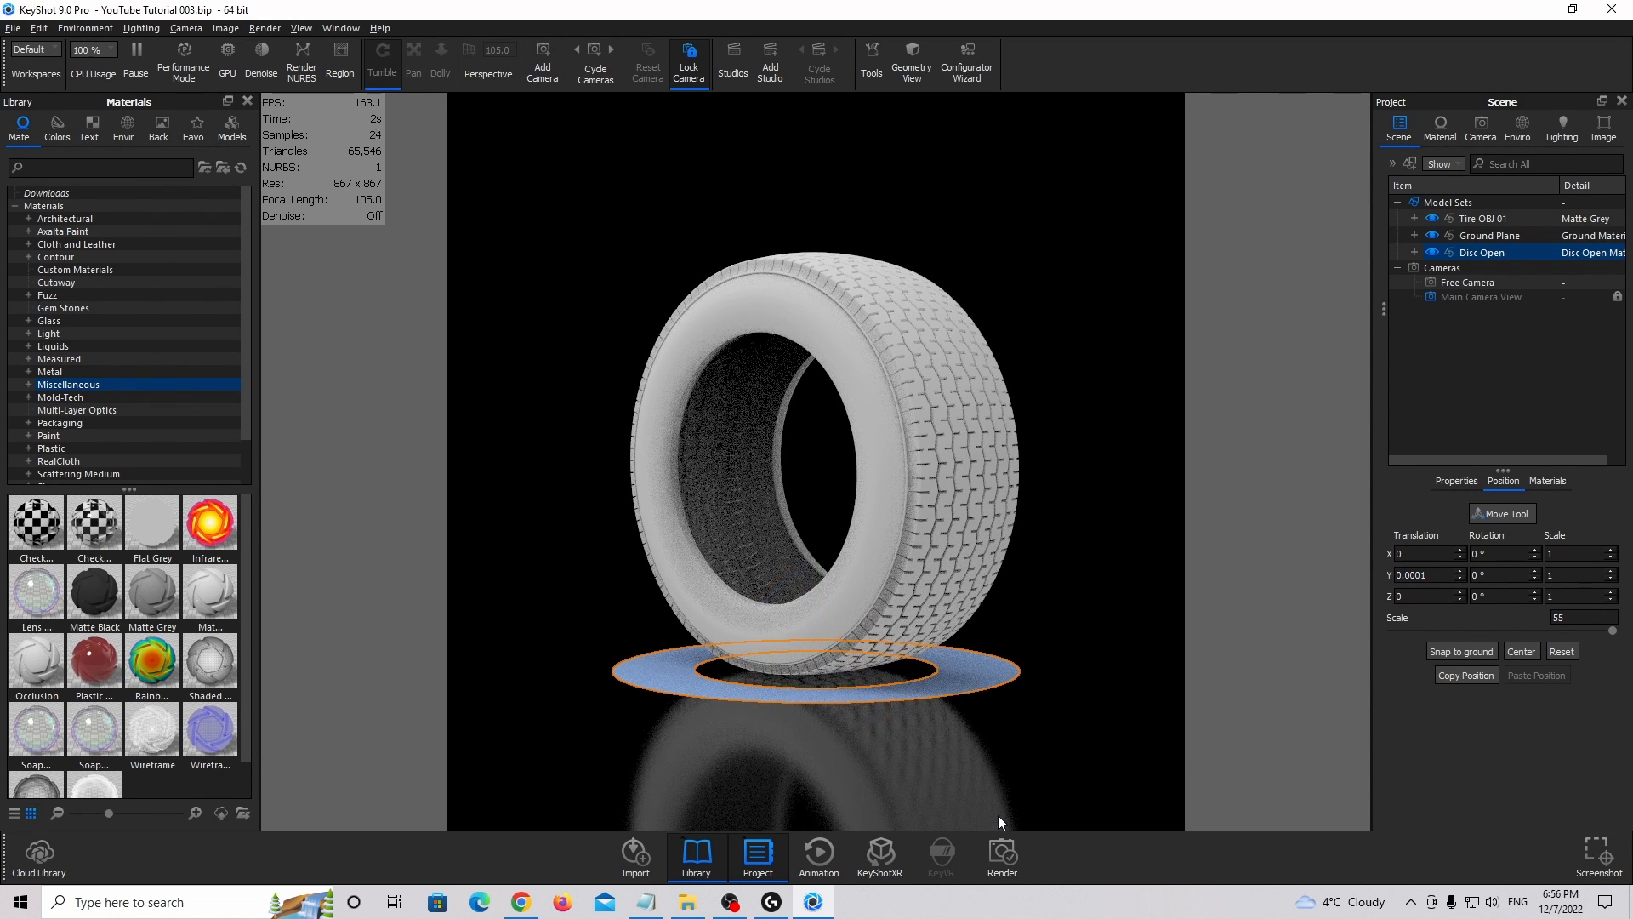
Add a solid Disc geometry inside the open disc and set its overall scale to 51.5.
left_click(38, 30)
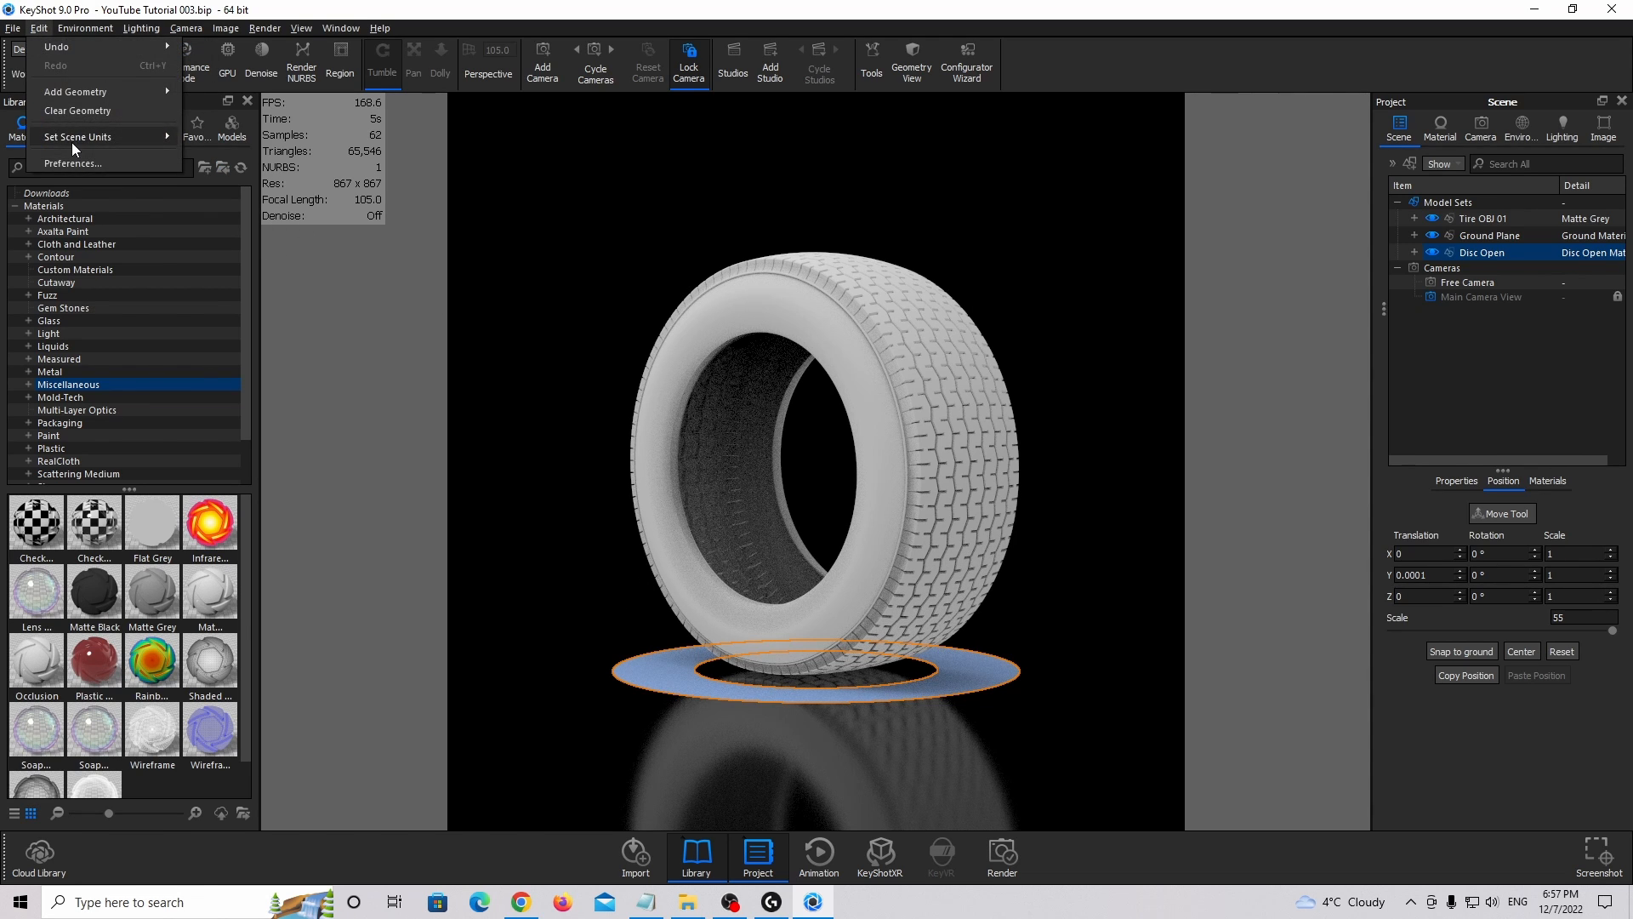
mouse_move(83, 92)
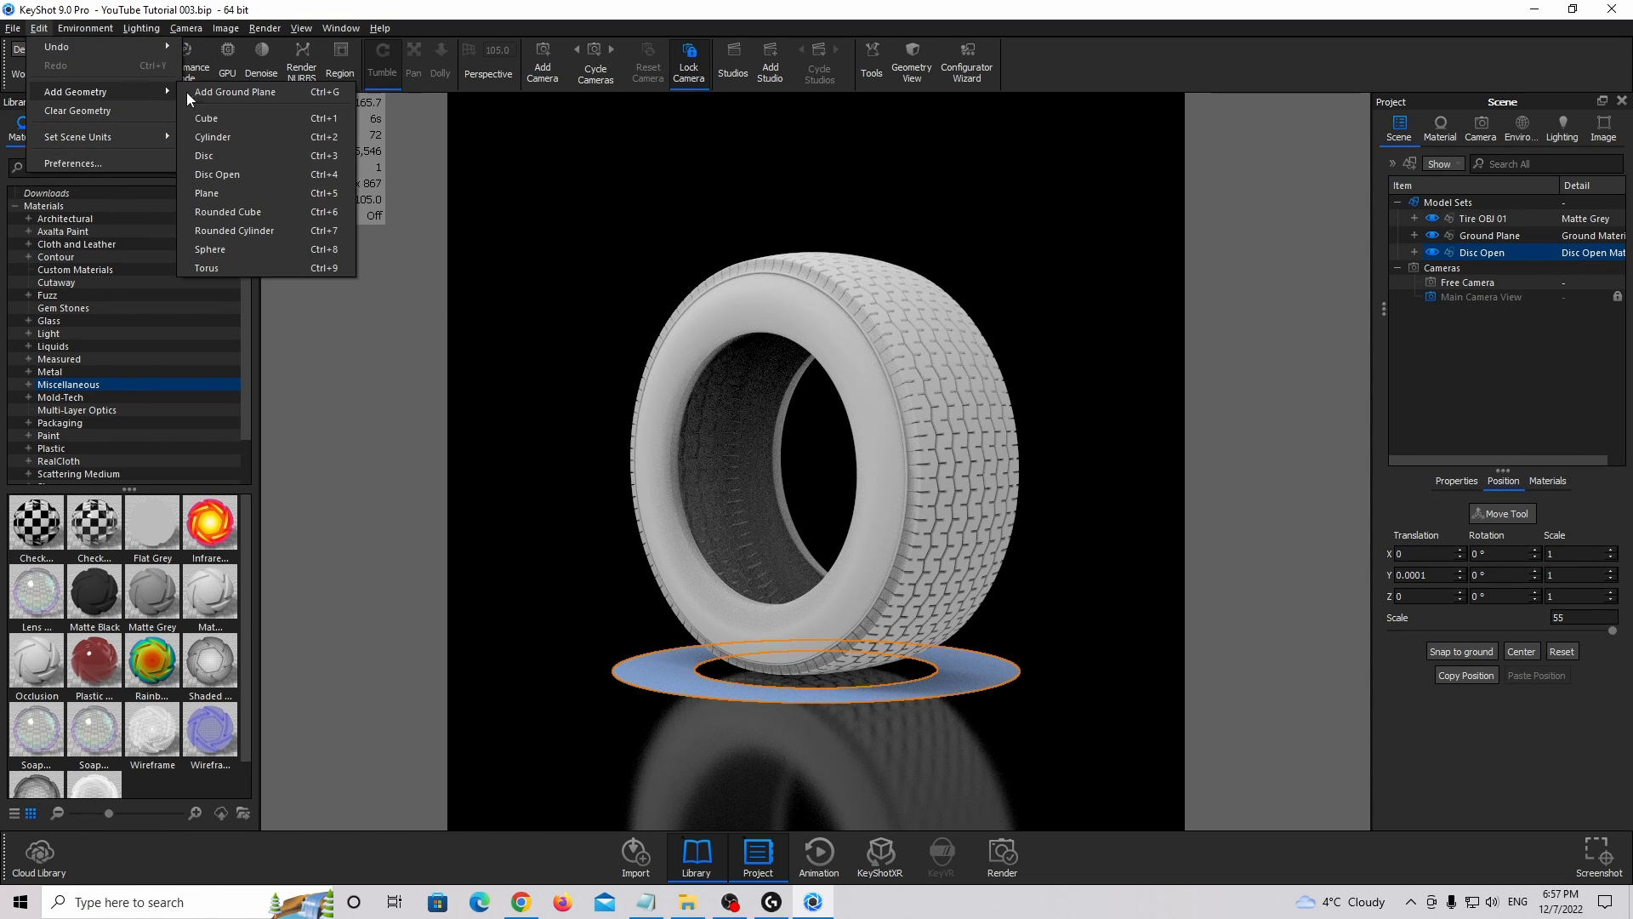
left_click(237, 157)
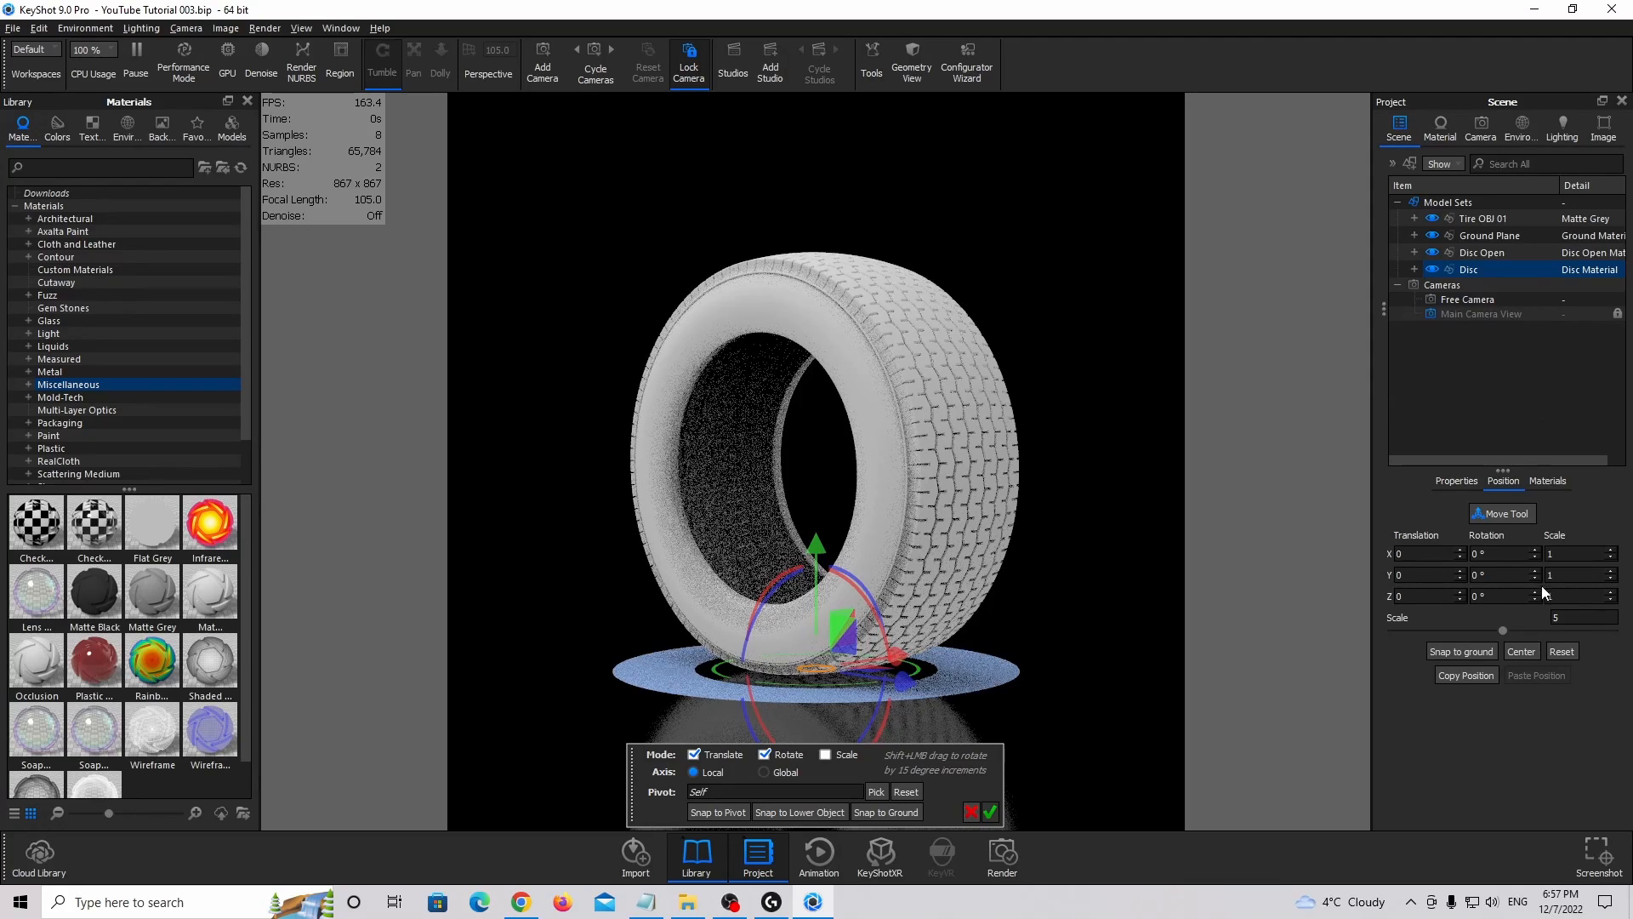
left_click(1558, 617)
type("51.5")
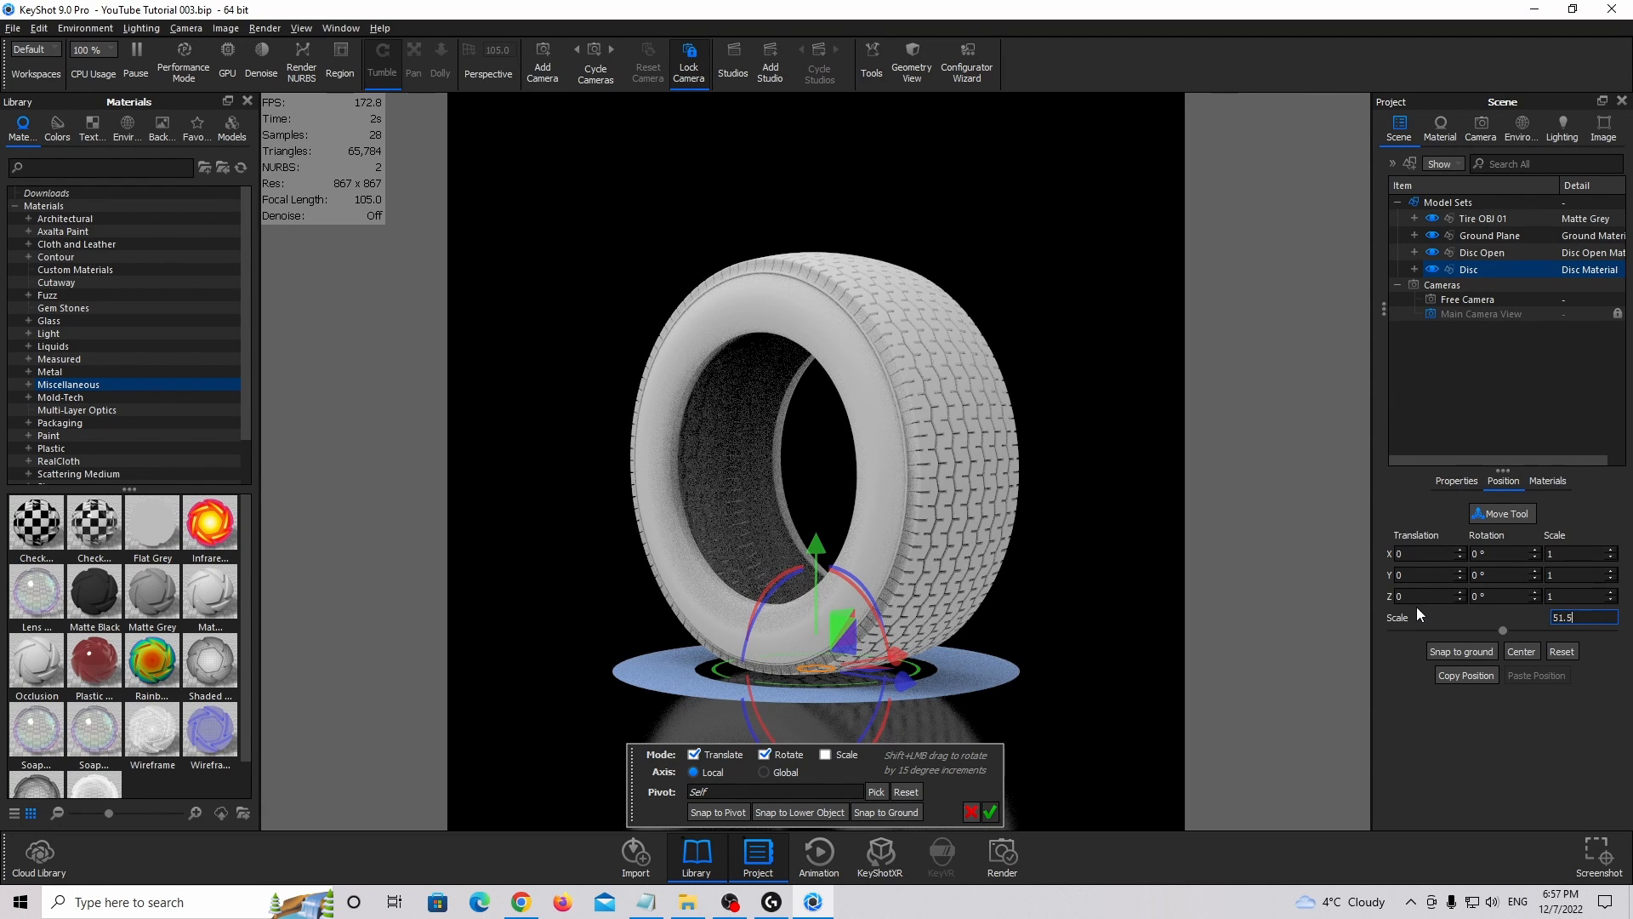
key("Return")
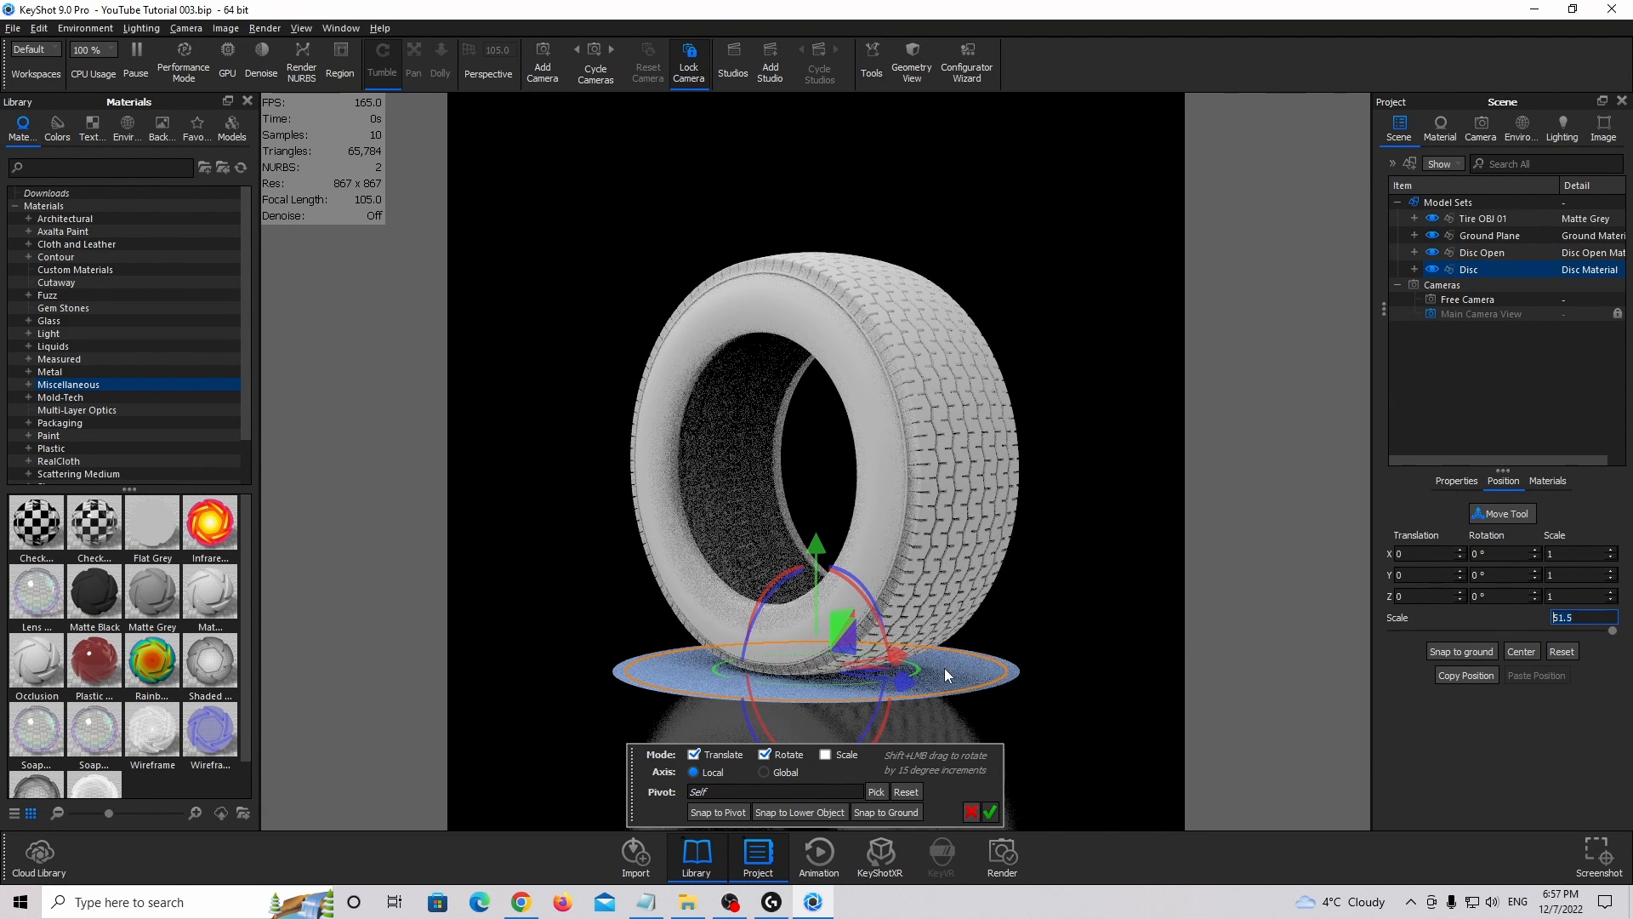
Set the solid disc's Y translation to 0.0002 and accept its placement.
left_click(1426, 574)
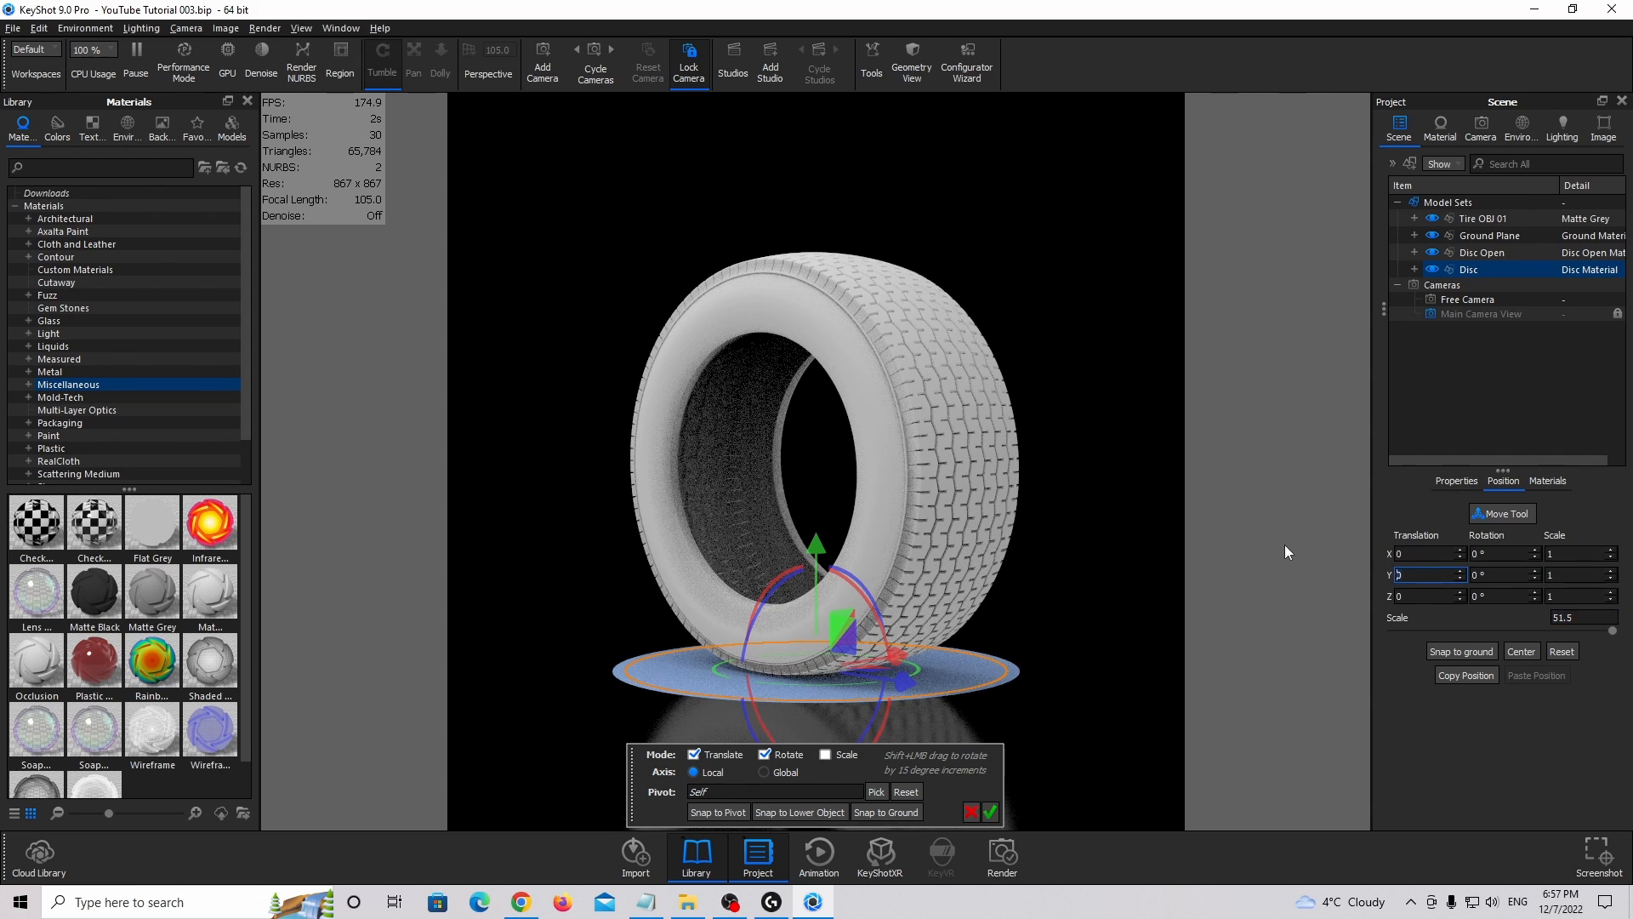
type(".0002")
key("Return")
left_click(990, 812)
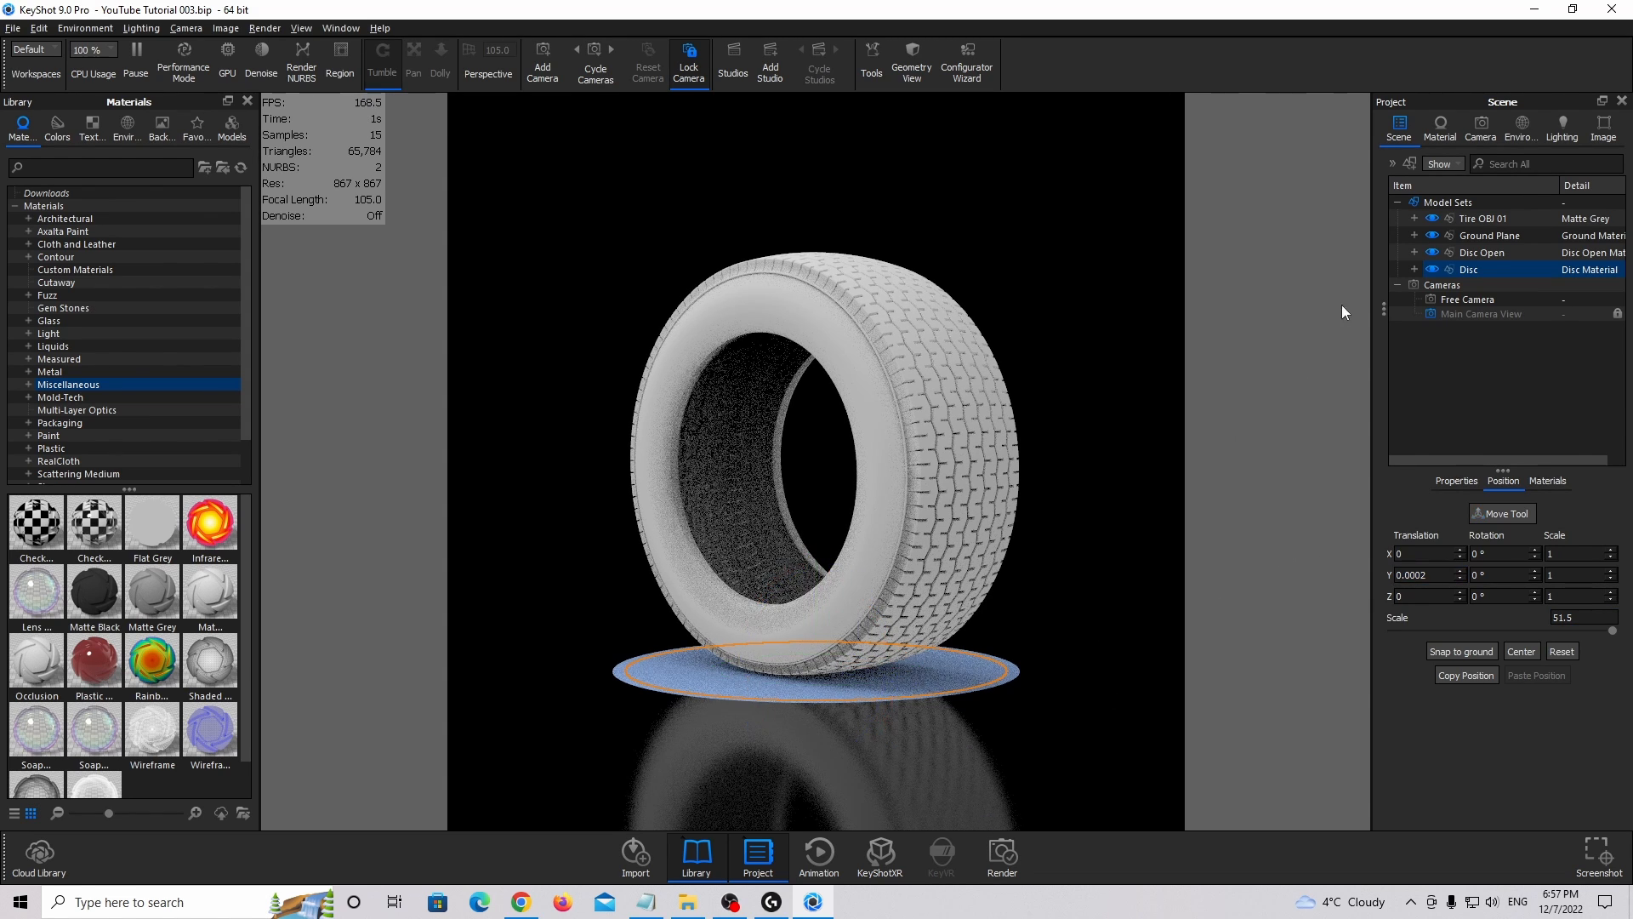
Link the solid disc's material to the ground plane's material.
left_click(992, 745)
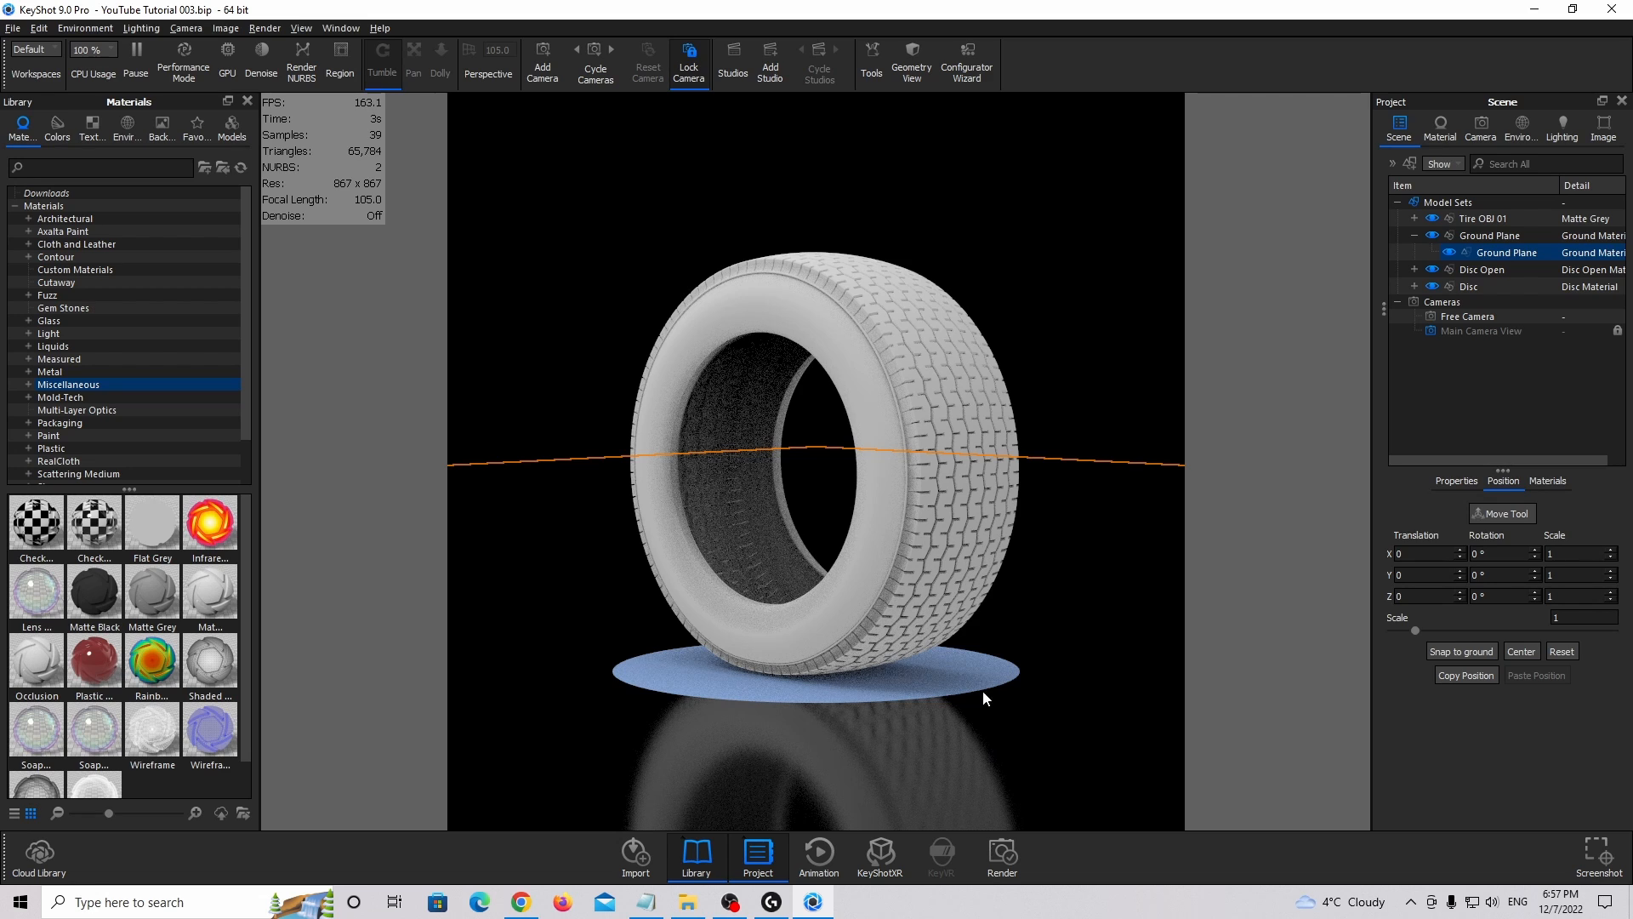
left_click(949, 677, "shift")
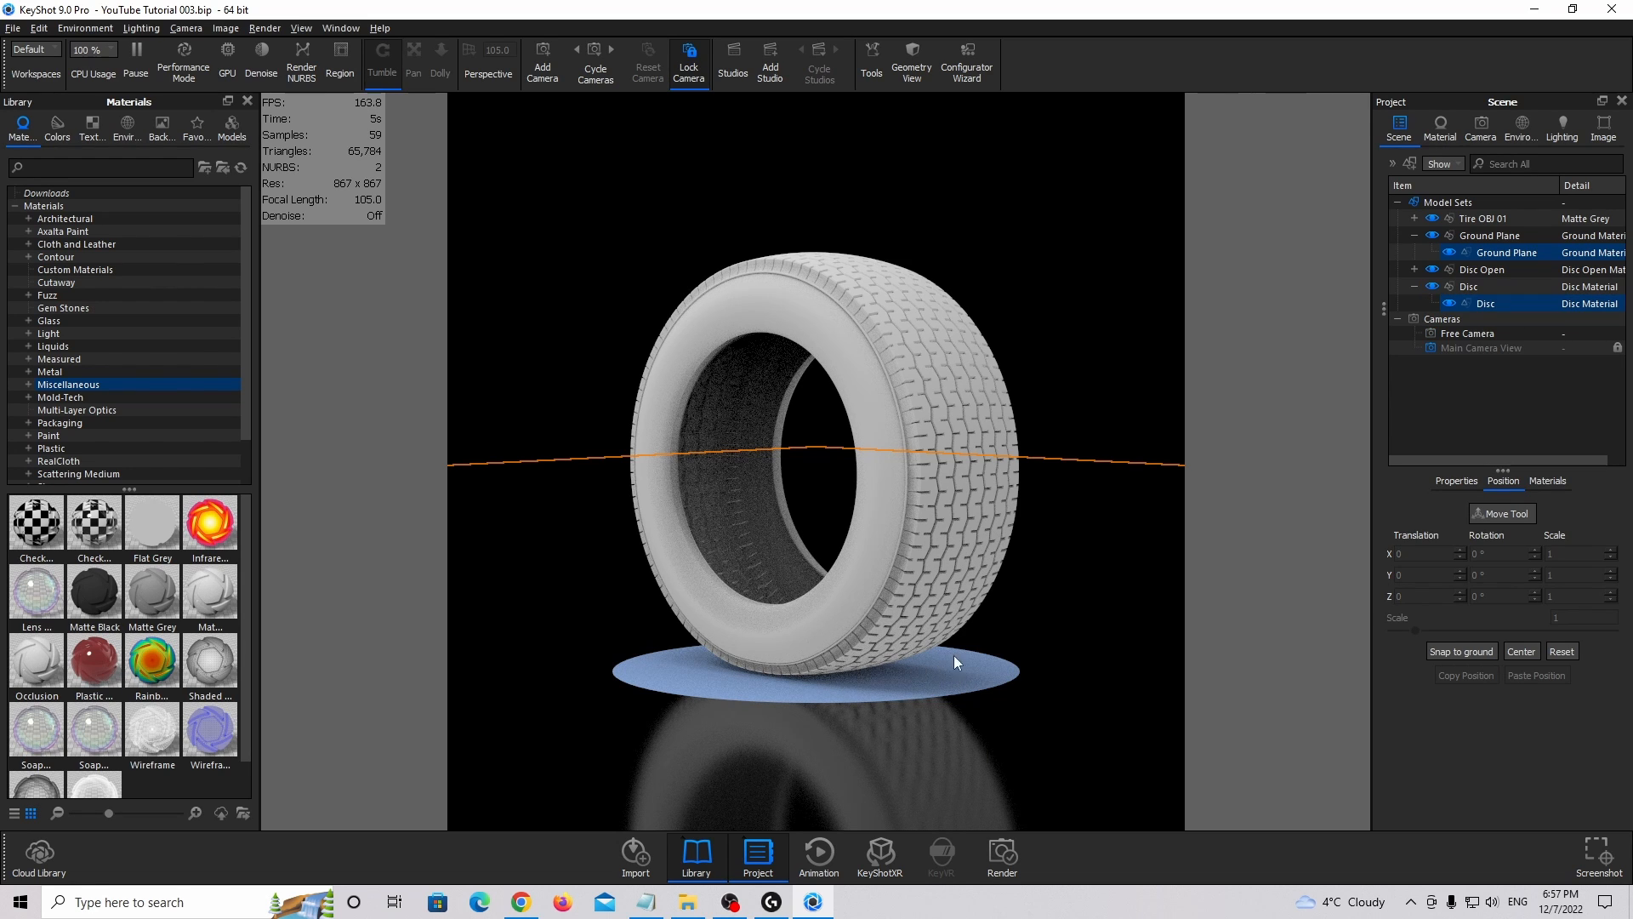
left_click(1466, 482)
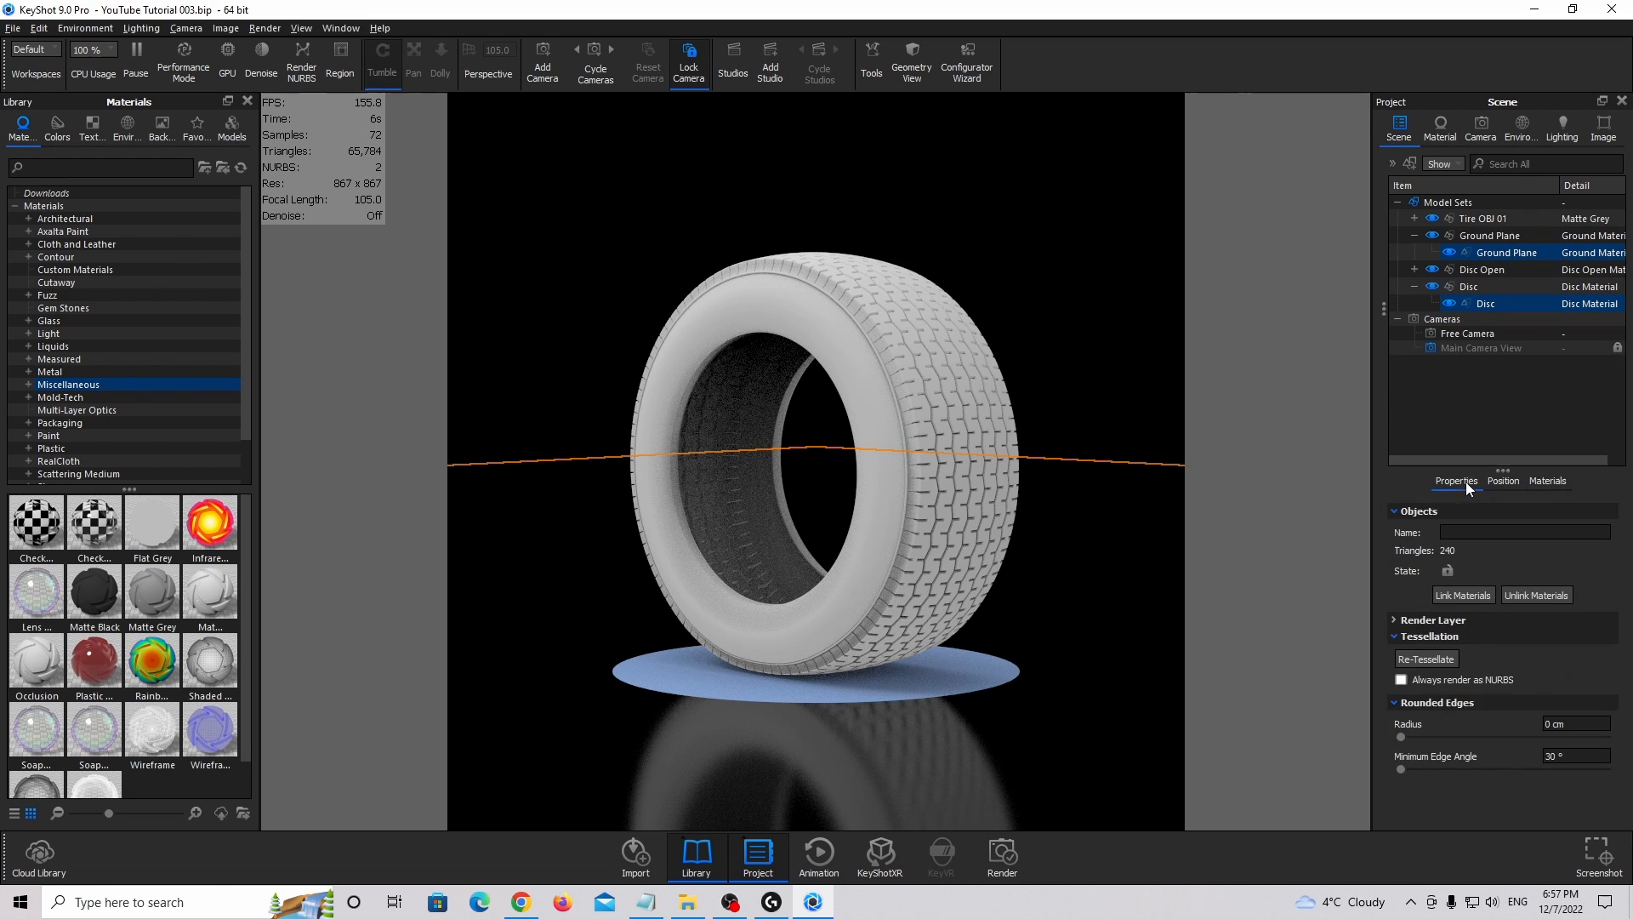
left_click(1477, 595)
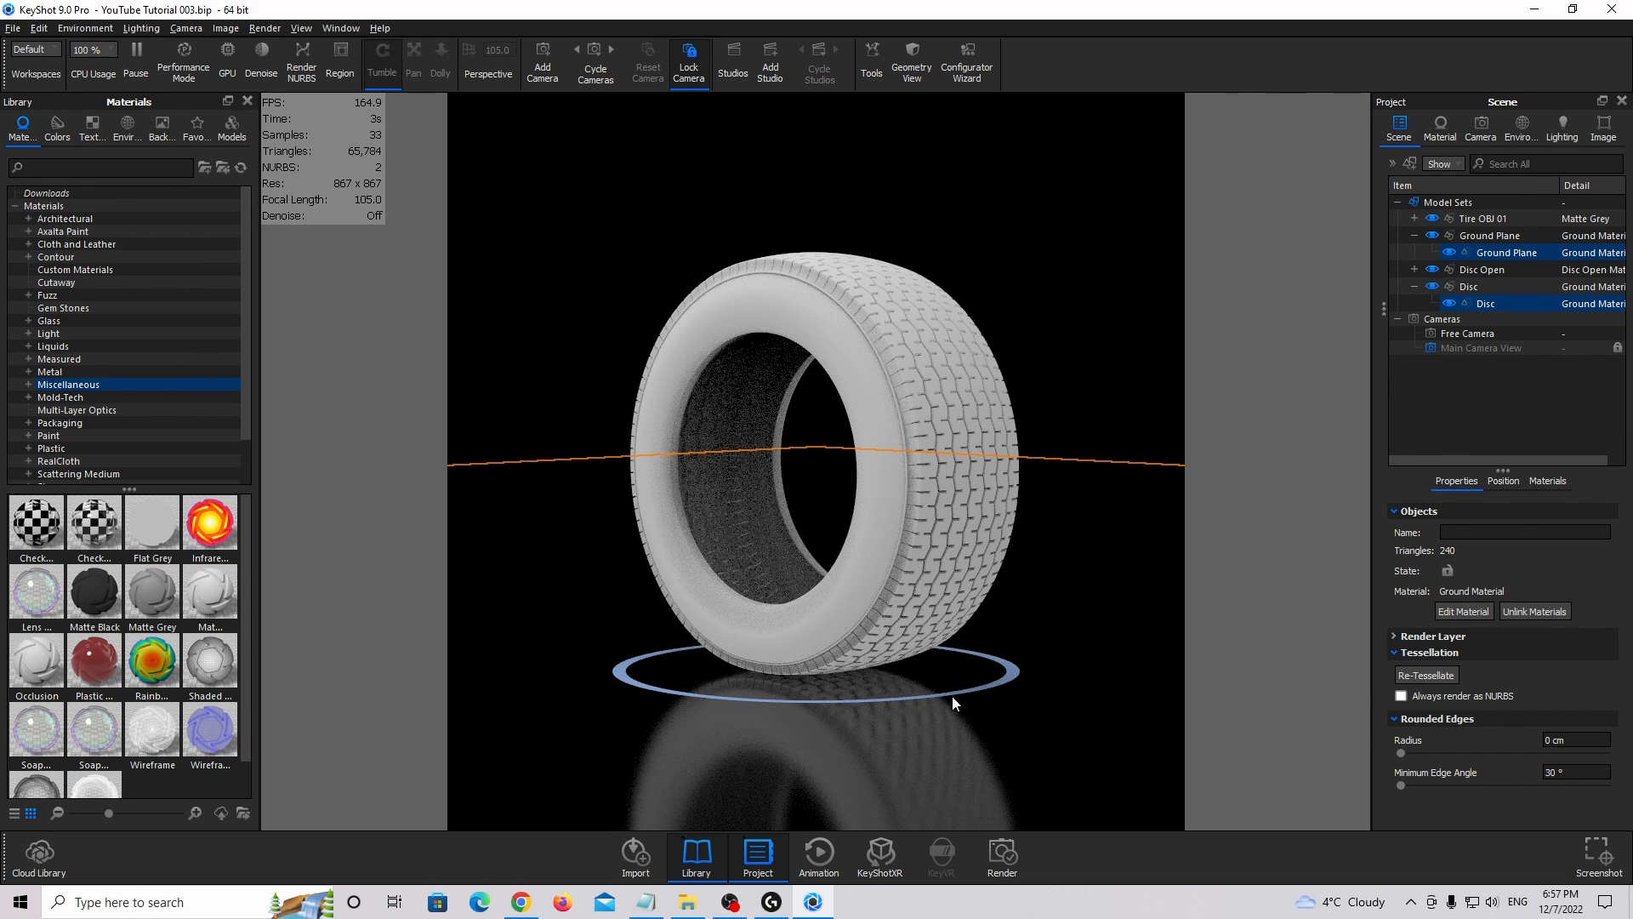
Change the open disc's material type to Area Light.
left_click(1017, 676)
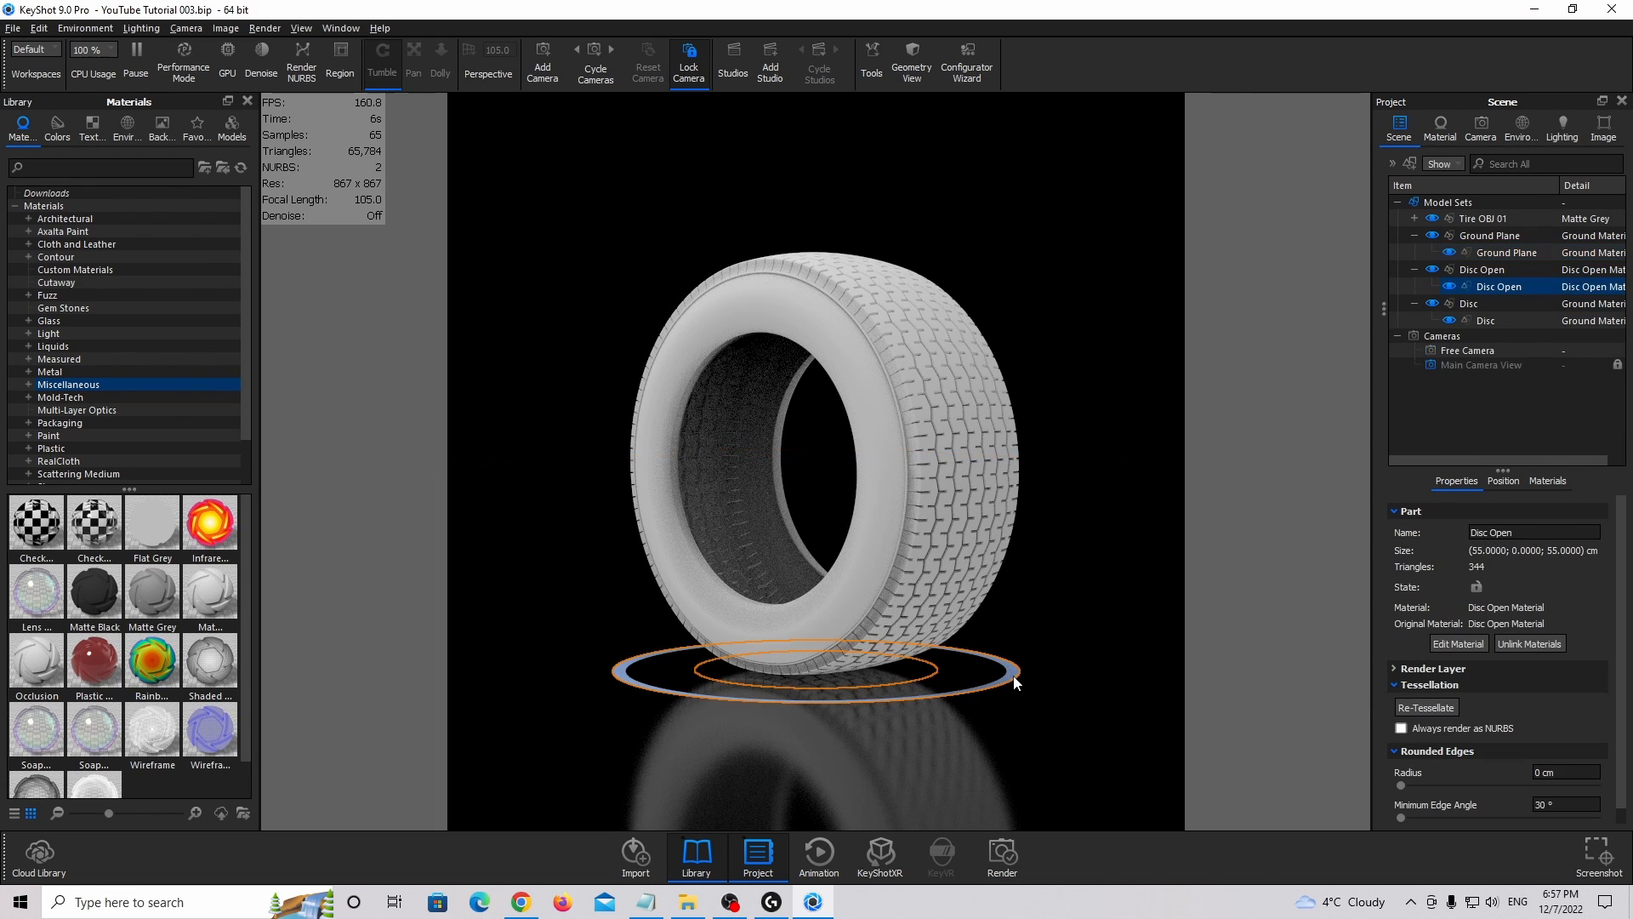
double_click(1507, 289)
left_click(1559, 221)
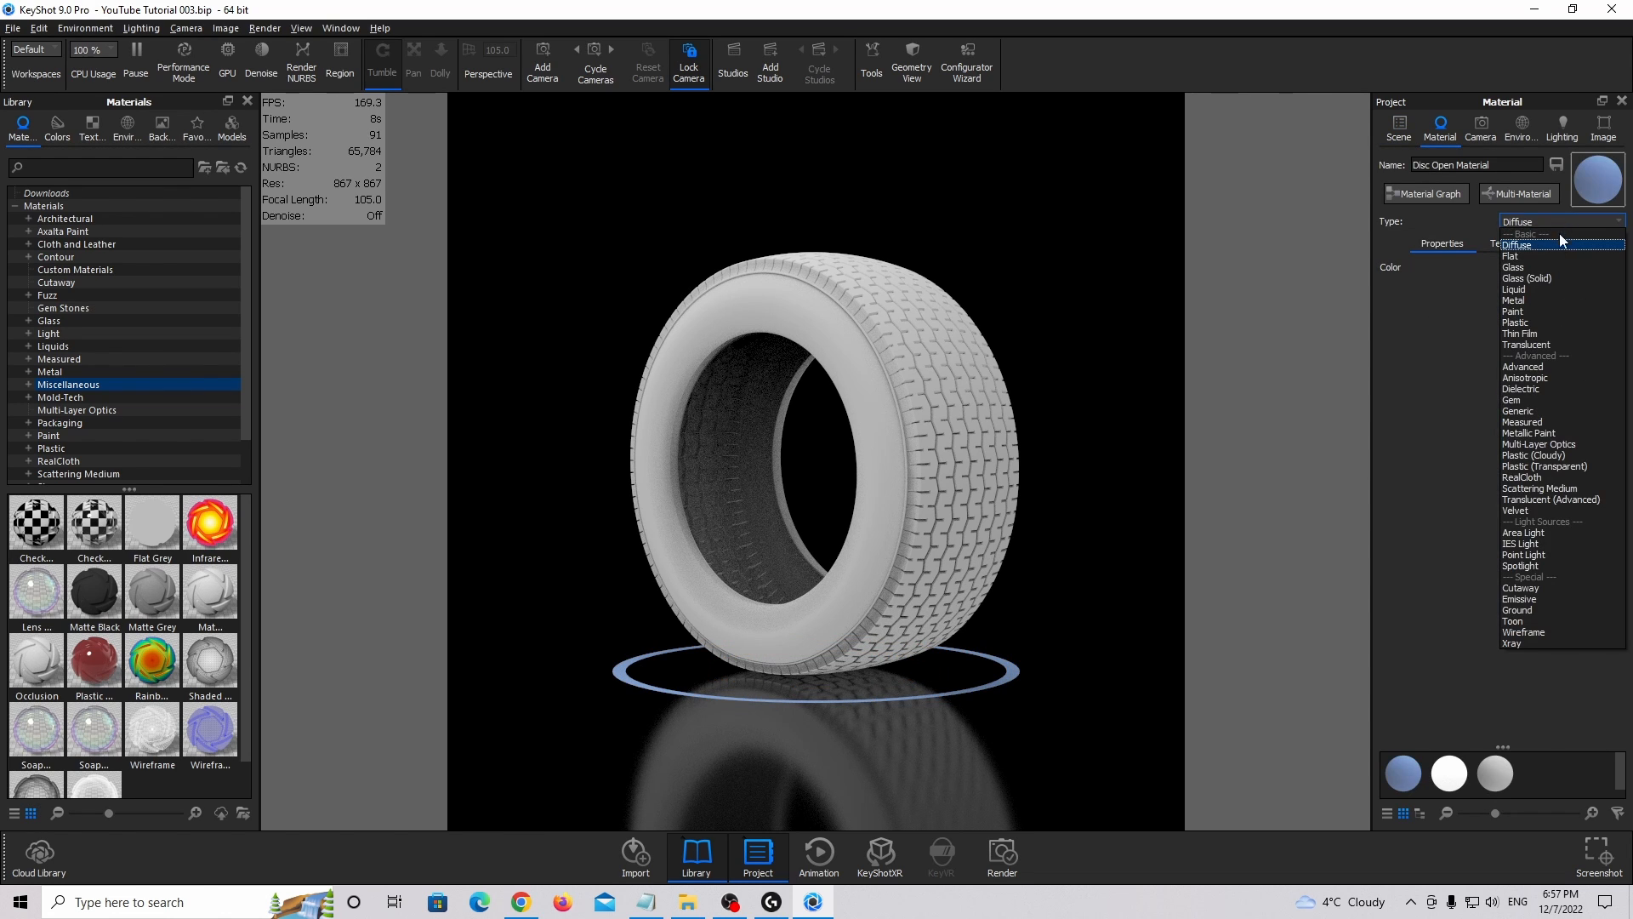
left_click(1544, 532)
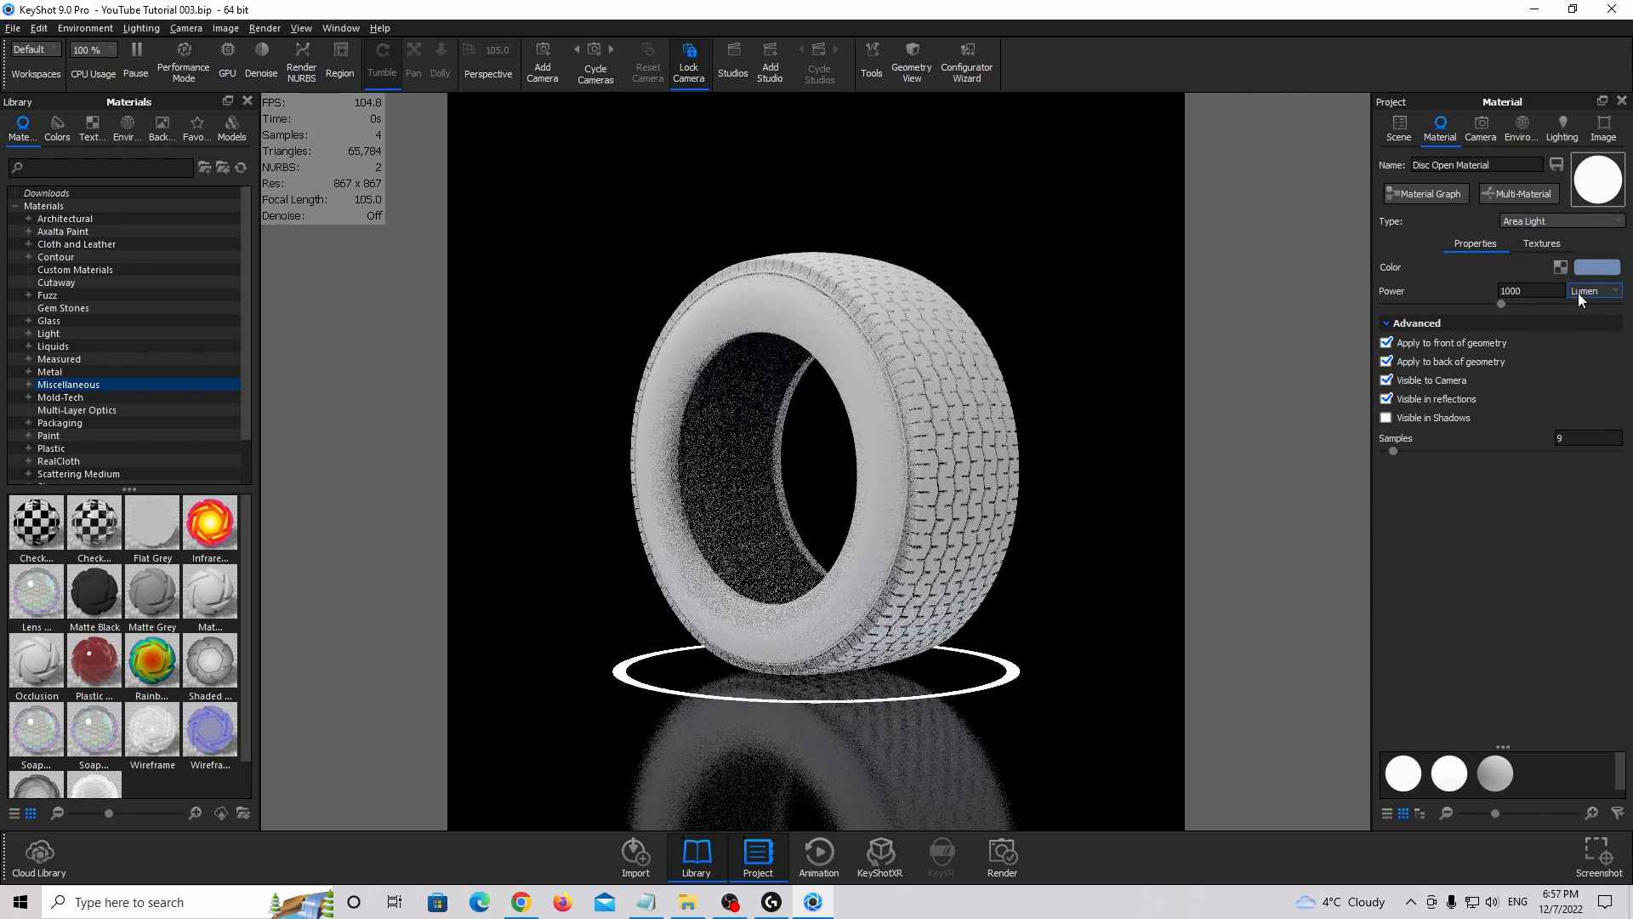
Set the area light's power to 6 Watt and make it visible in shadows.
left_click(1578, 292)
left_click(1584, 310)
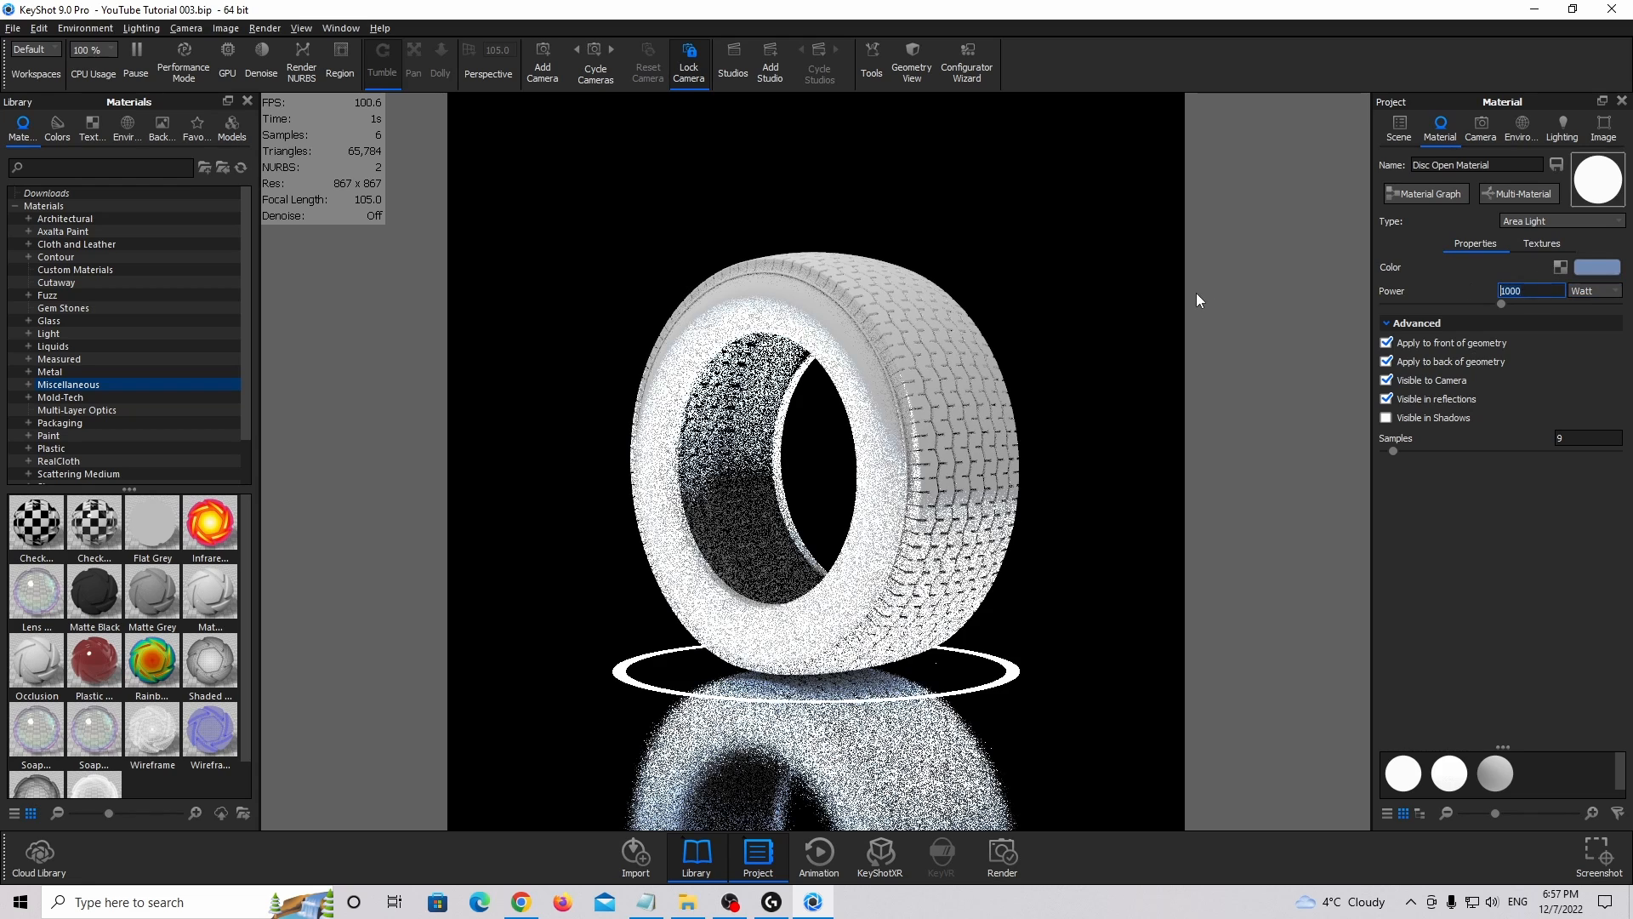
type("6")
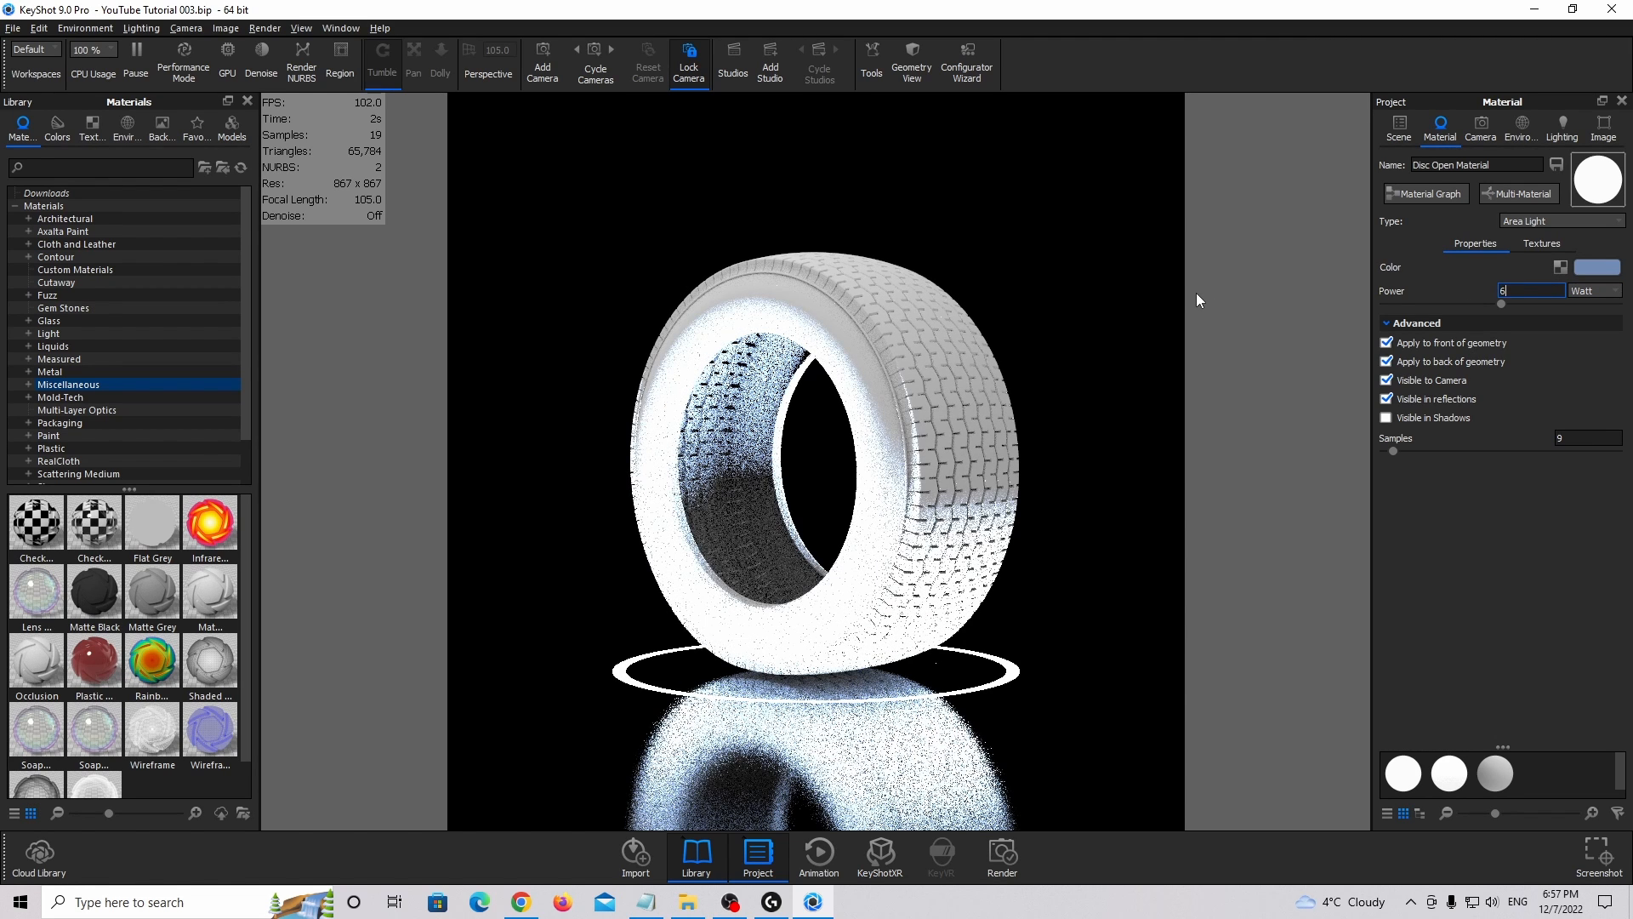
key("Return")
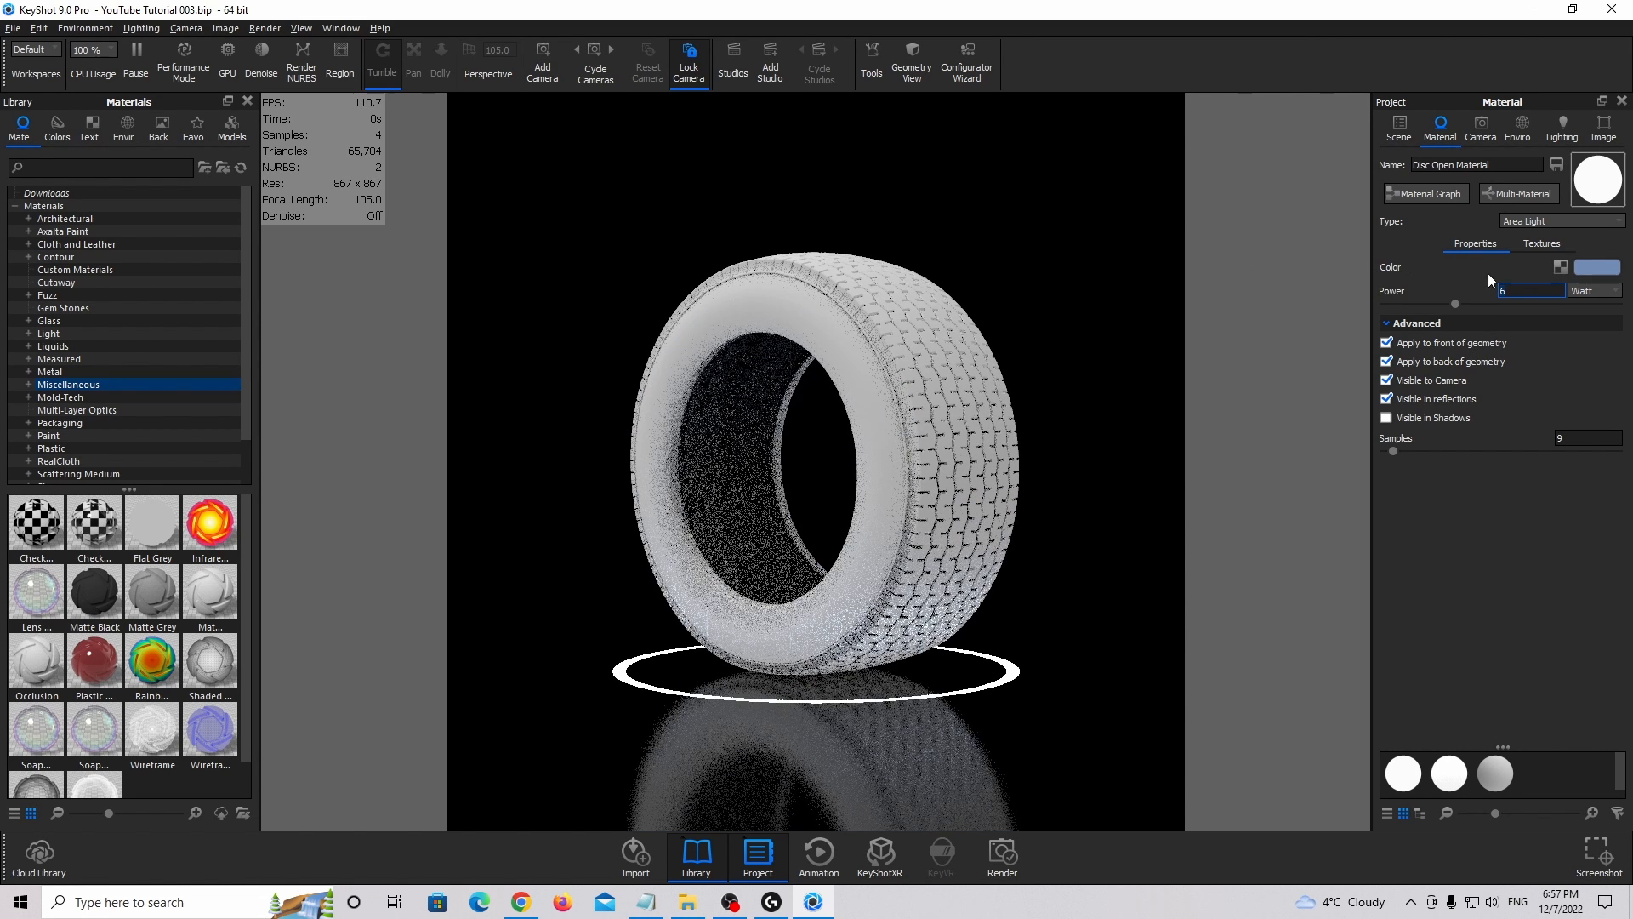
left_click(1425, 416)
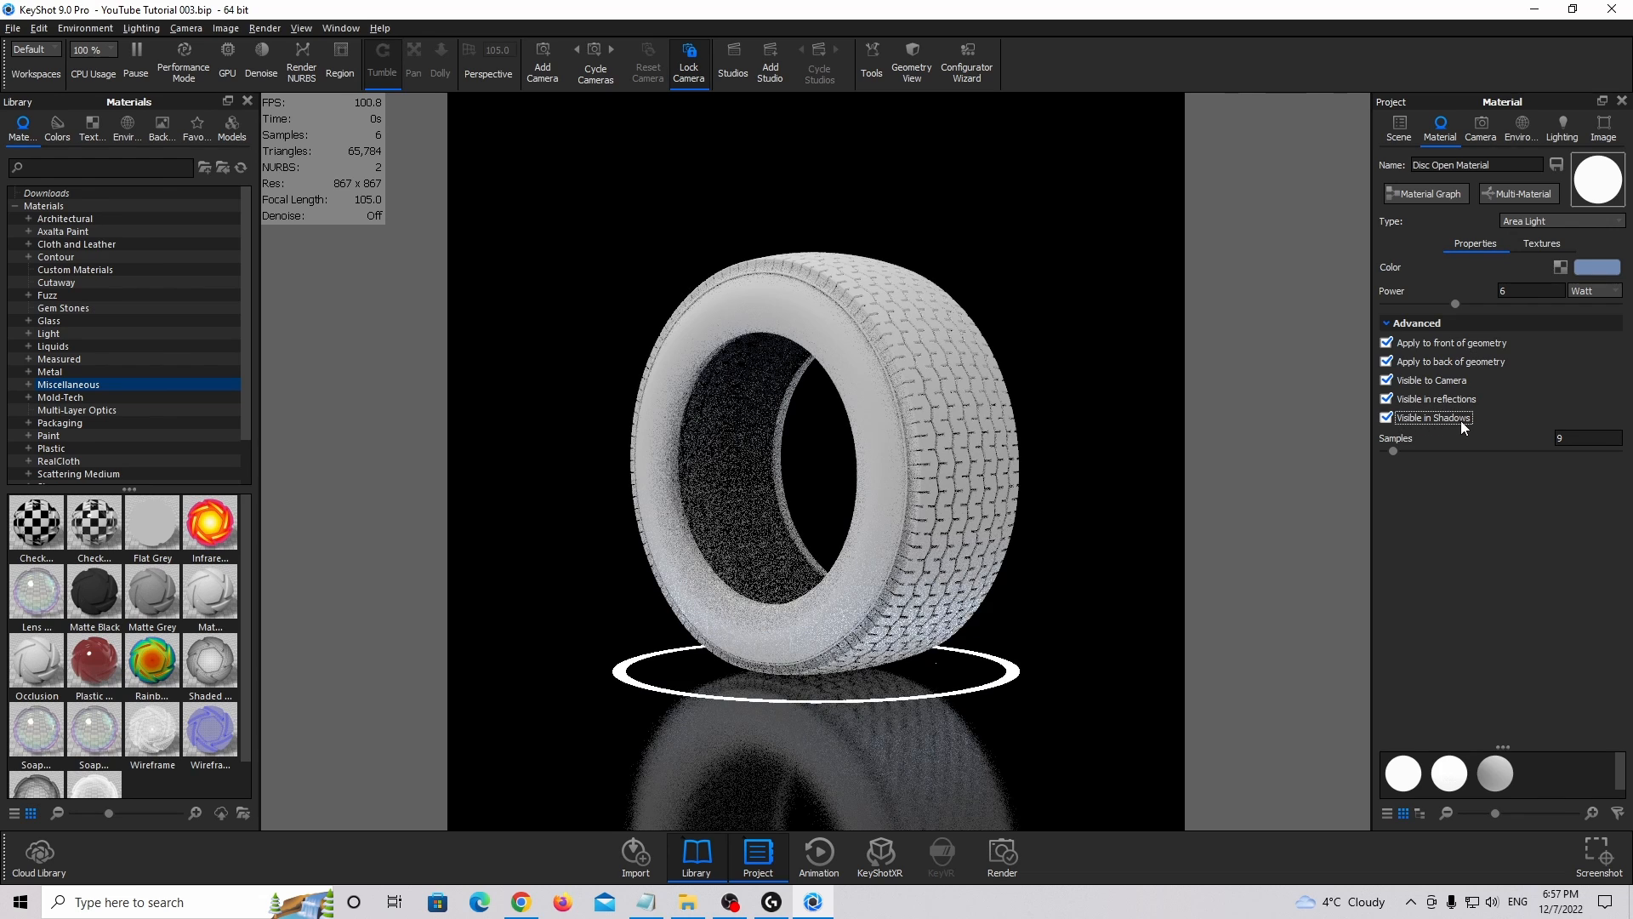
Set the area light's color to a Kelvin temperature of 5000 and accept it.
left_click(1604, 267)
left_click_drag(1217, 279, 954, 132)
left_click_drag(1291, 376, 1102, 364)
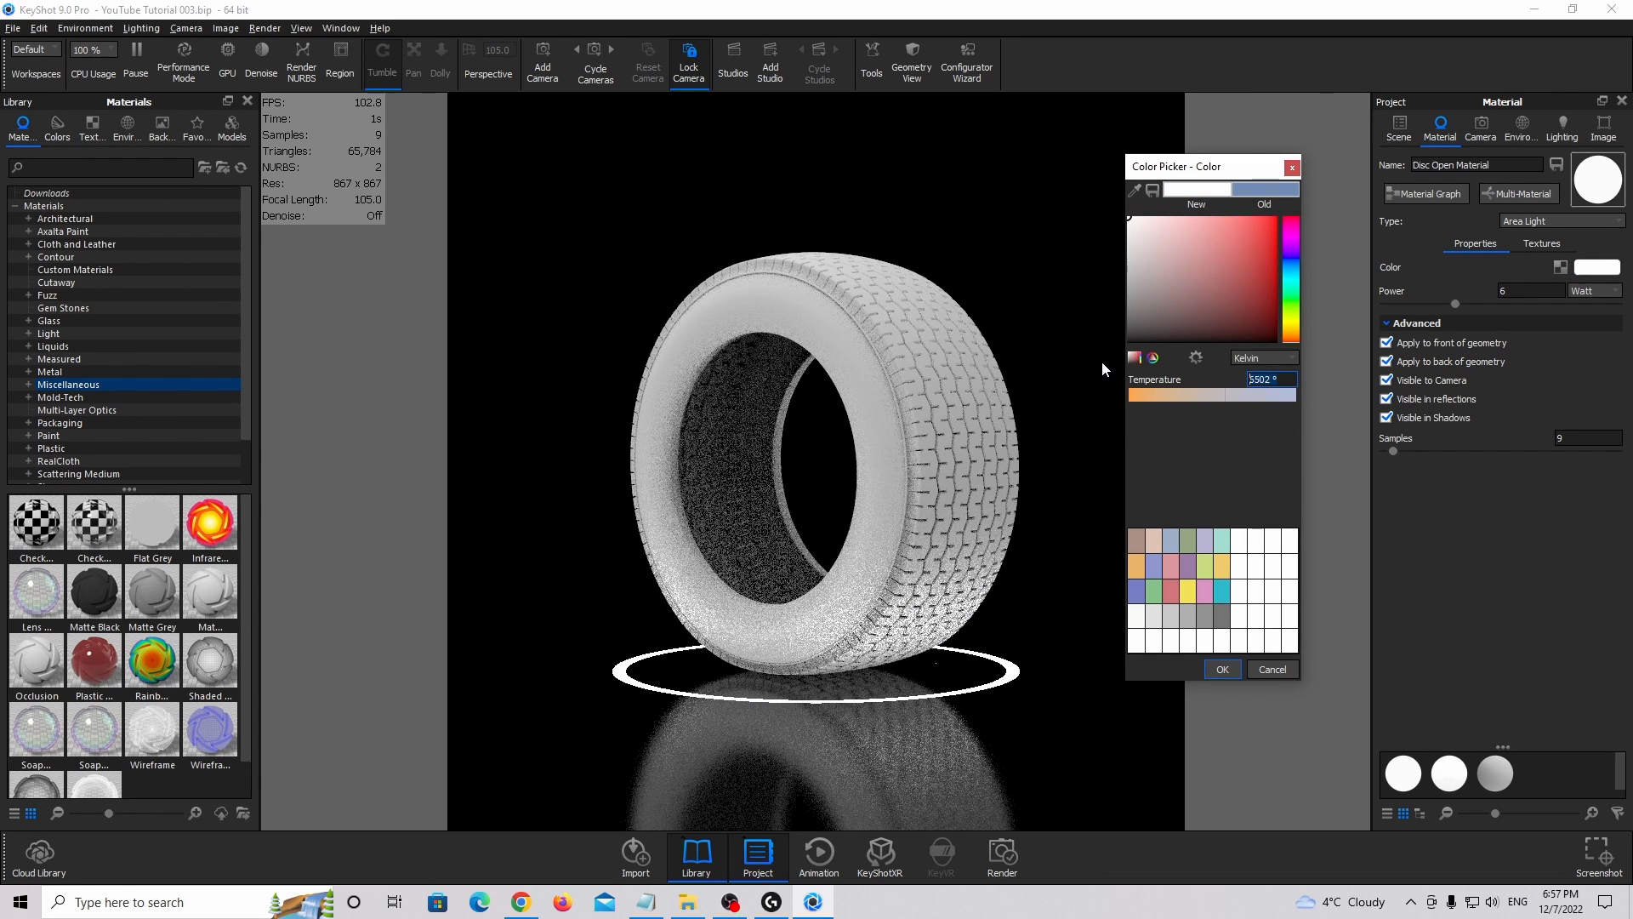
type("5000")
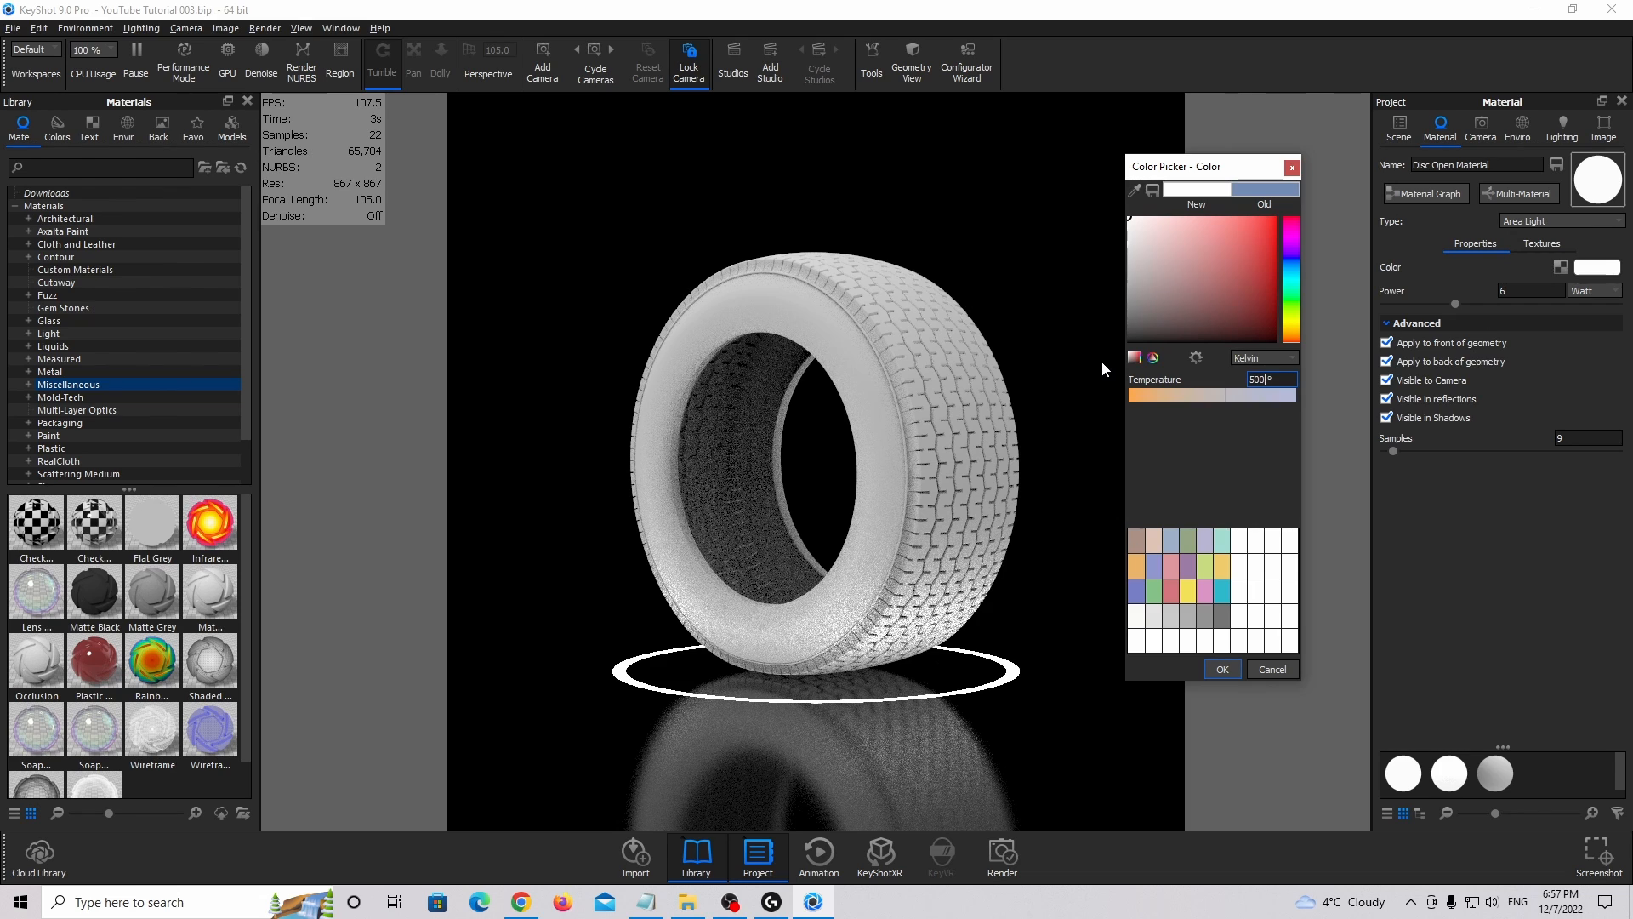
key("Return")
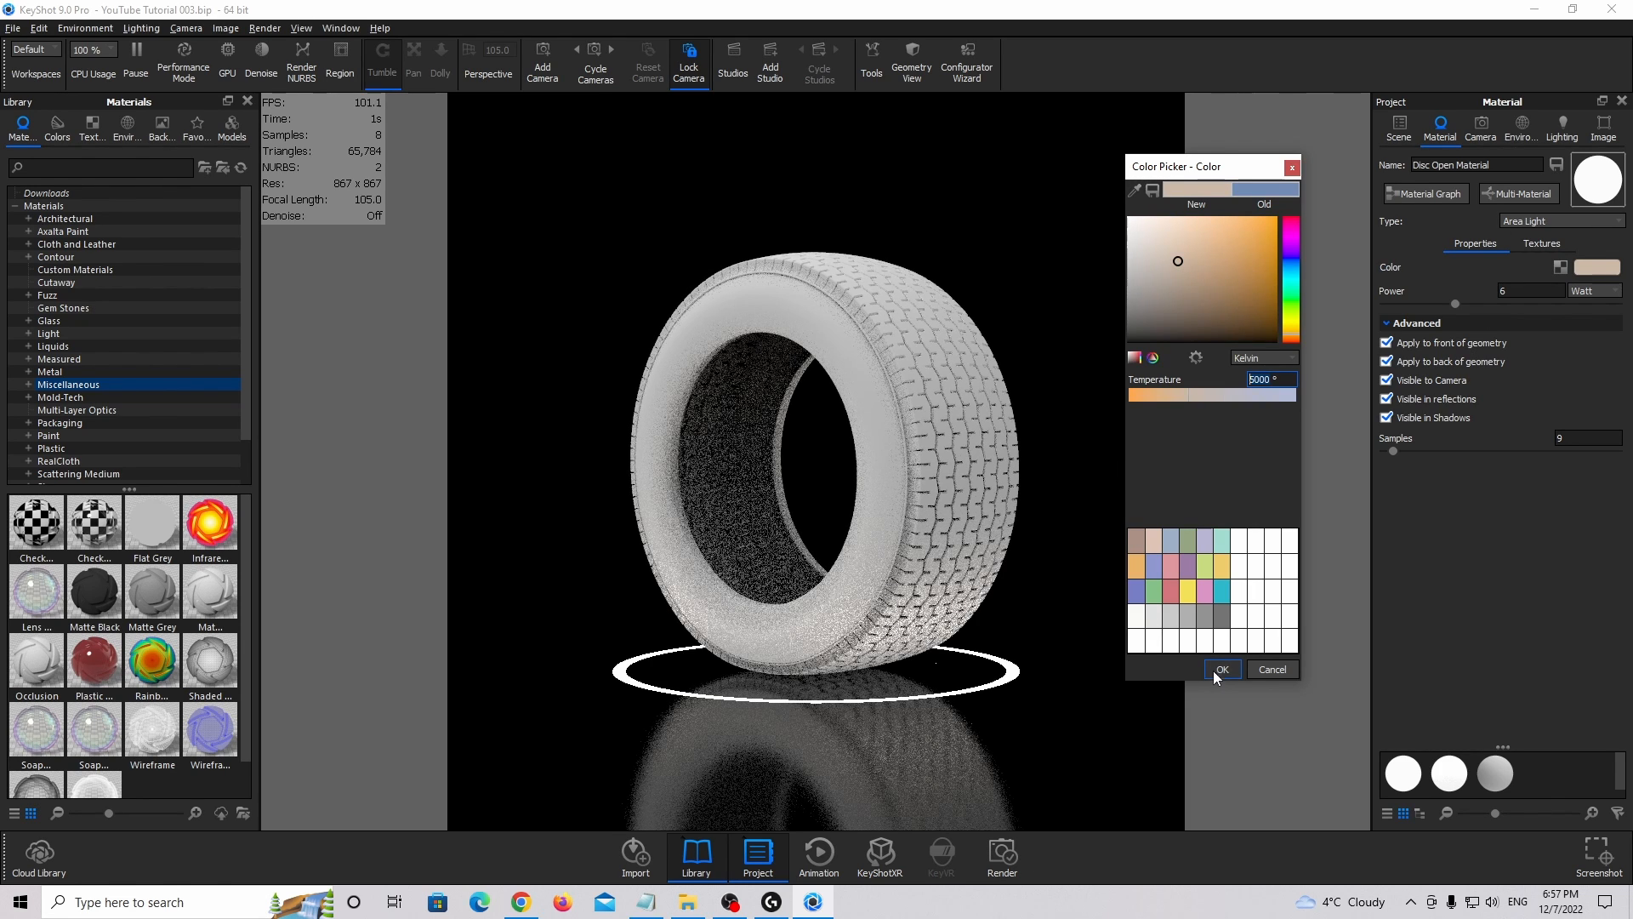
left_click(1220, 669)
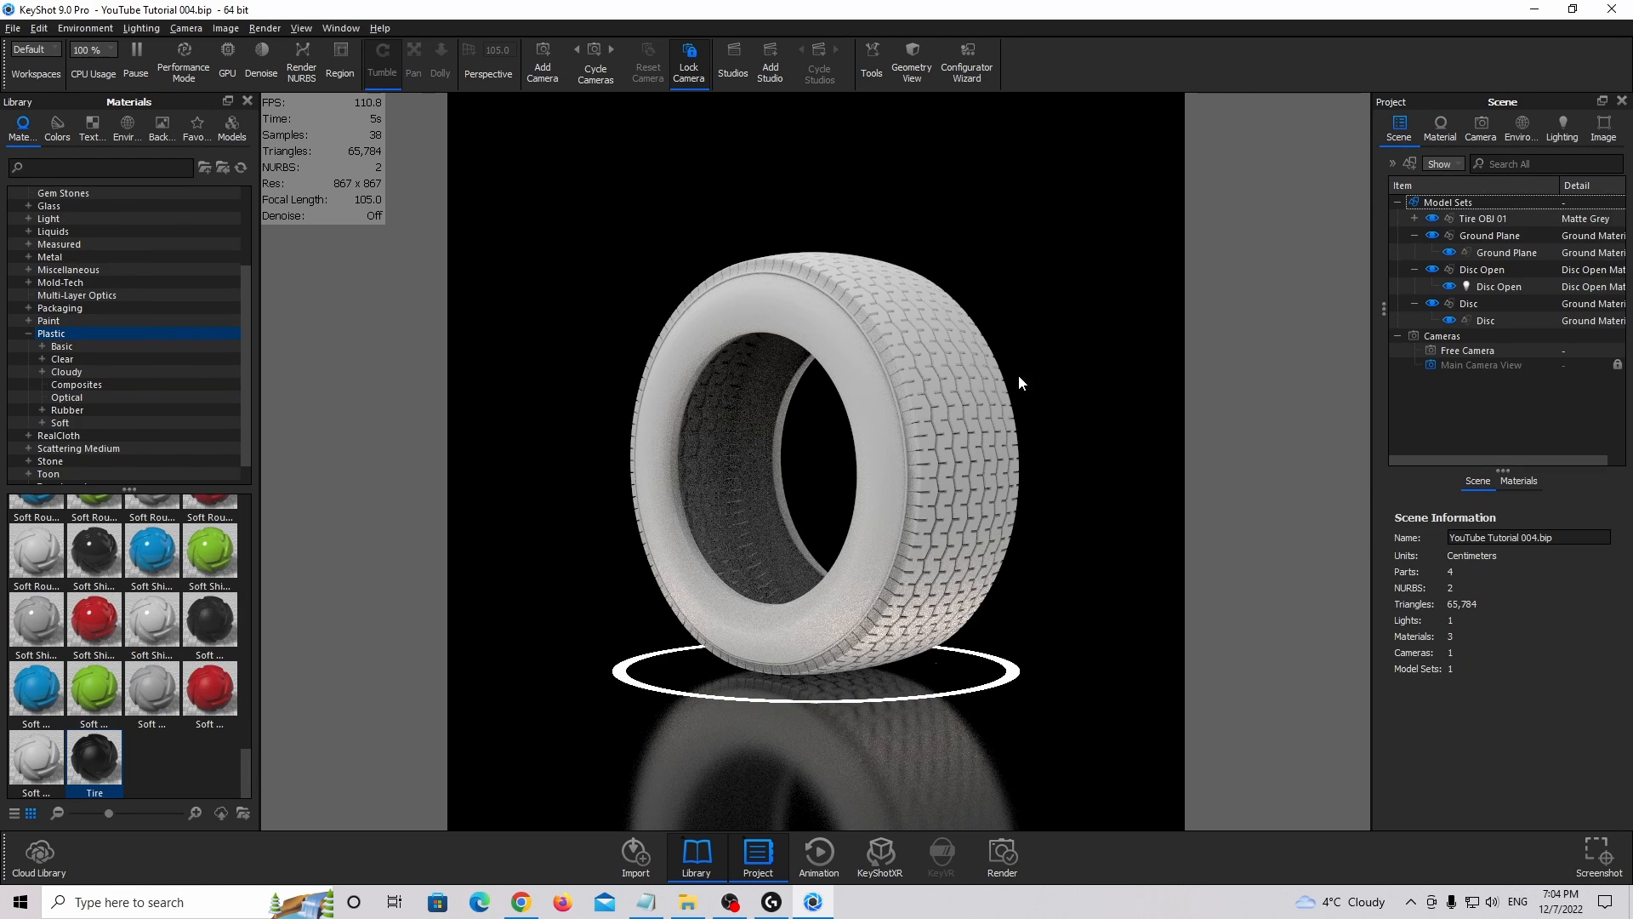
Apply the Tire material from the Plastic library category to the tire model.
scroll(164, 284, "up", 3)
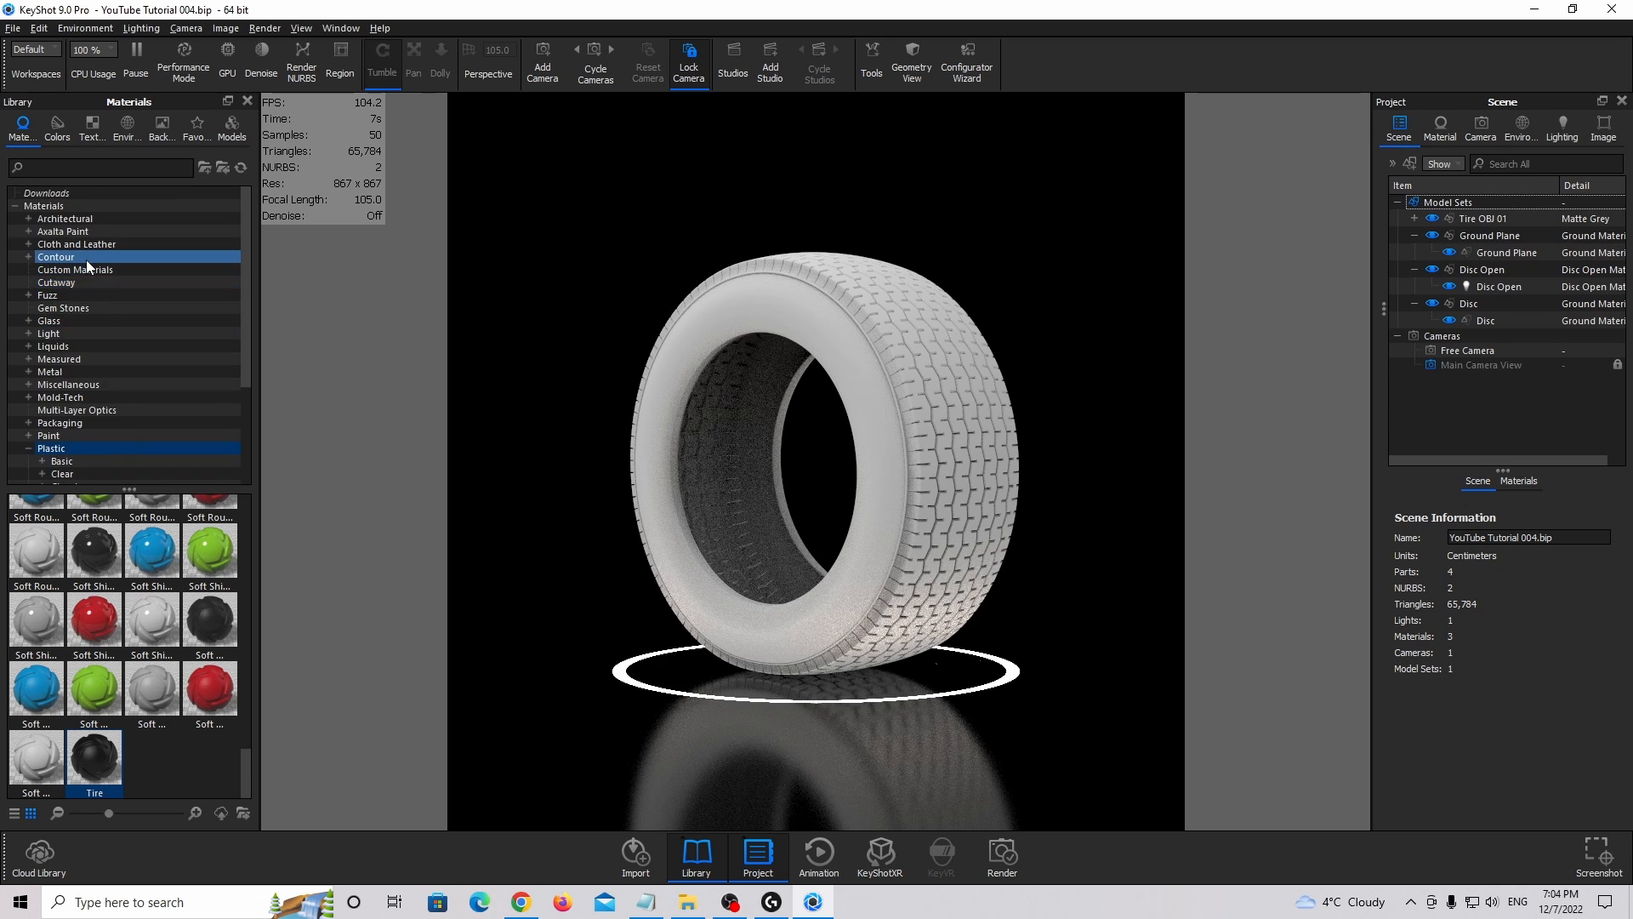
scroll(98, 403, "down", 4)
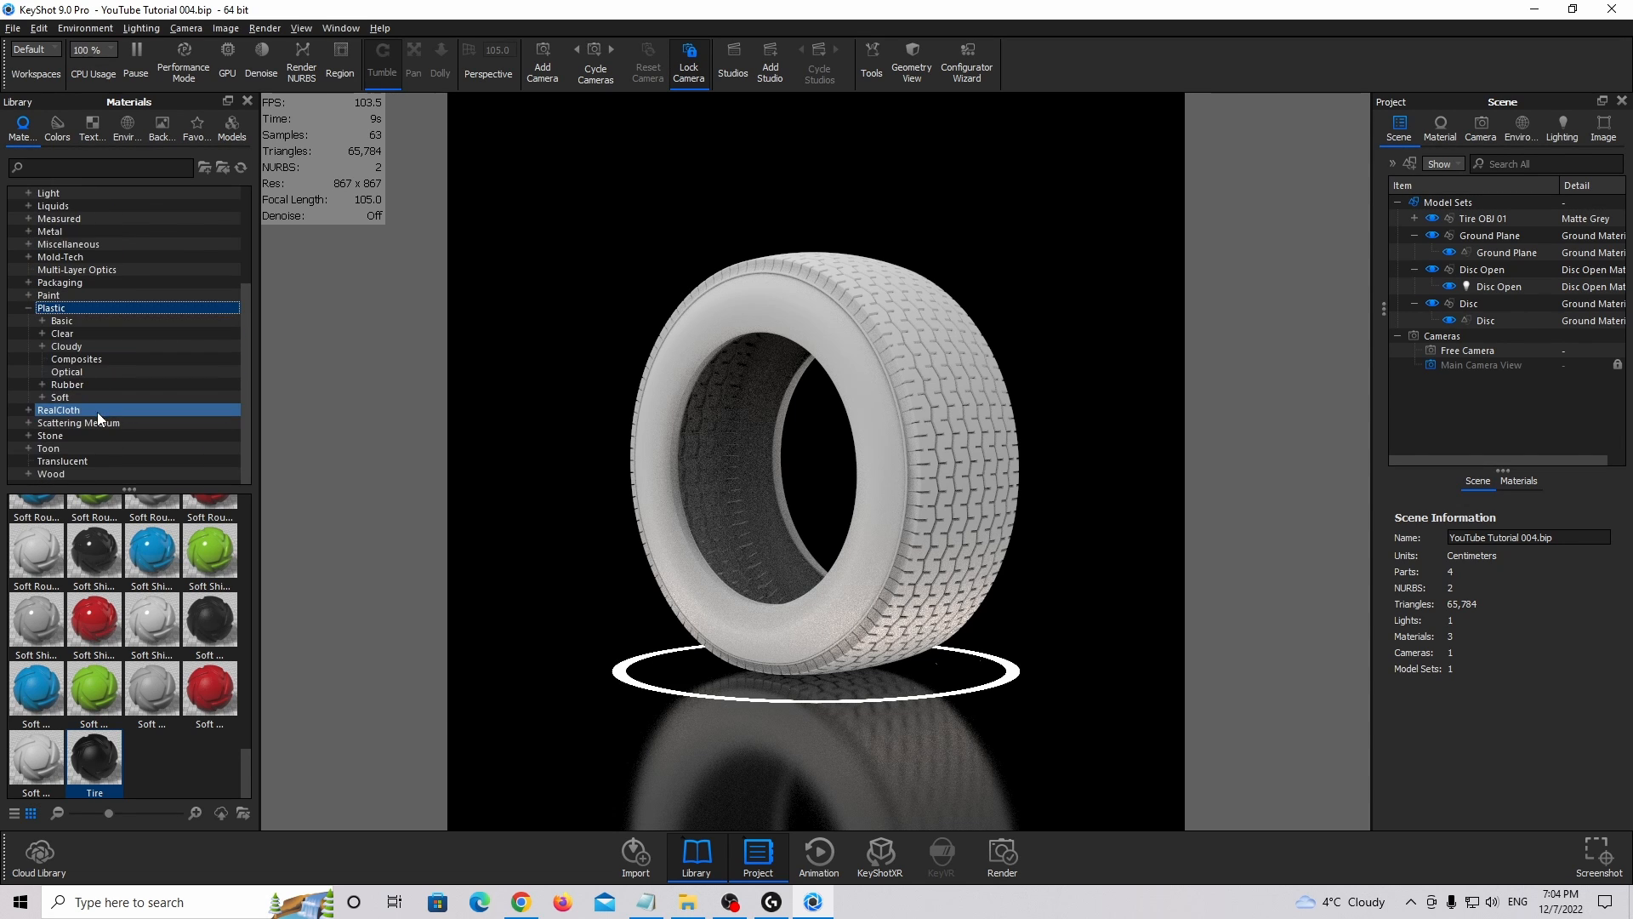
left_click(87, 323)
left_click(83, 308)
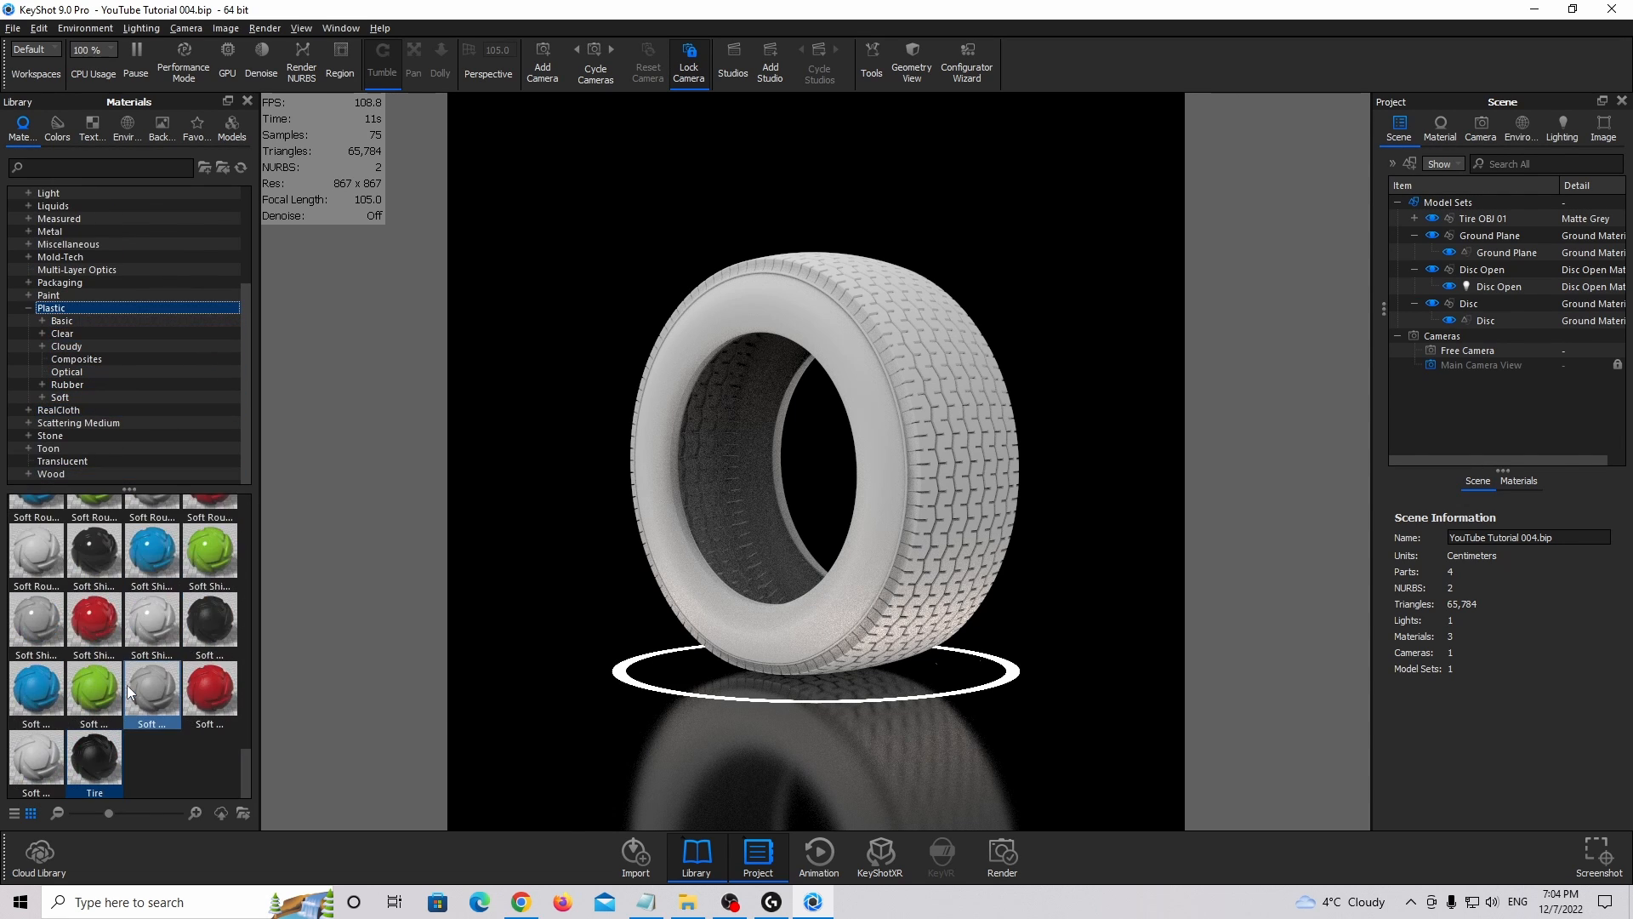
scroll(120, 768, "down", 3)
left_click_drag(114, 766, 864, 458)
Set the roughness of the tire's material to 0.1.
double_click(876, 456)
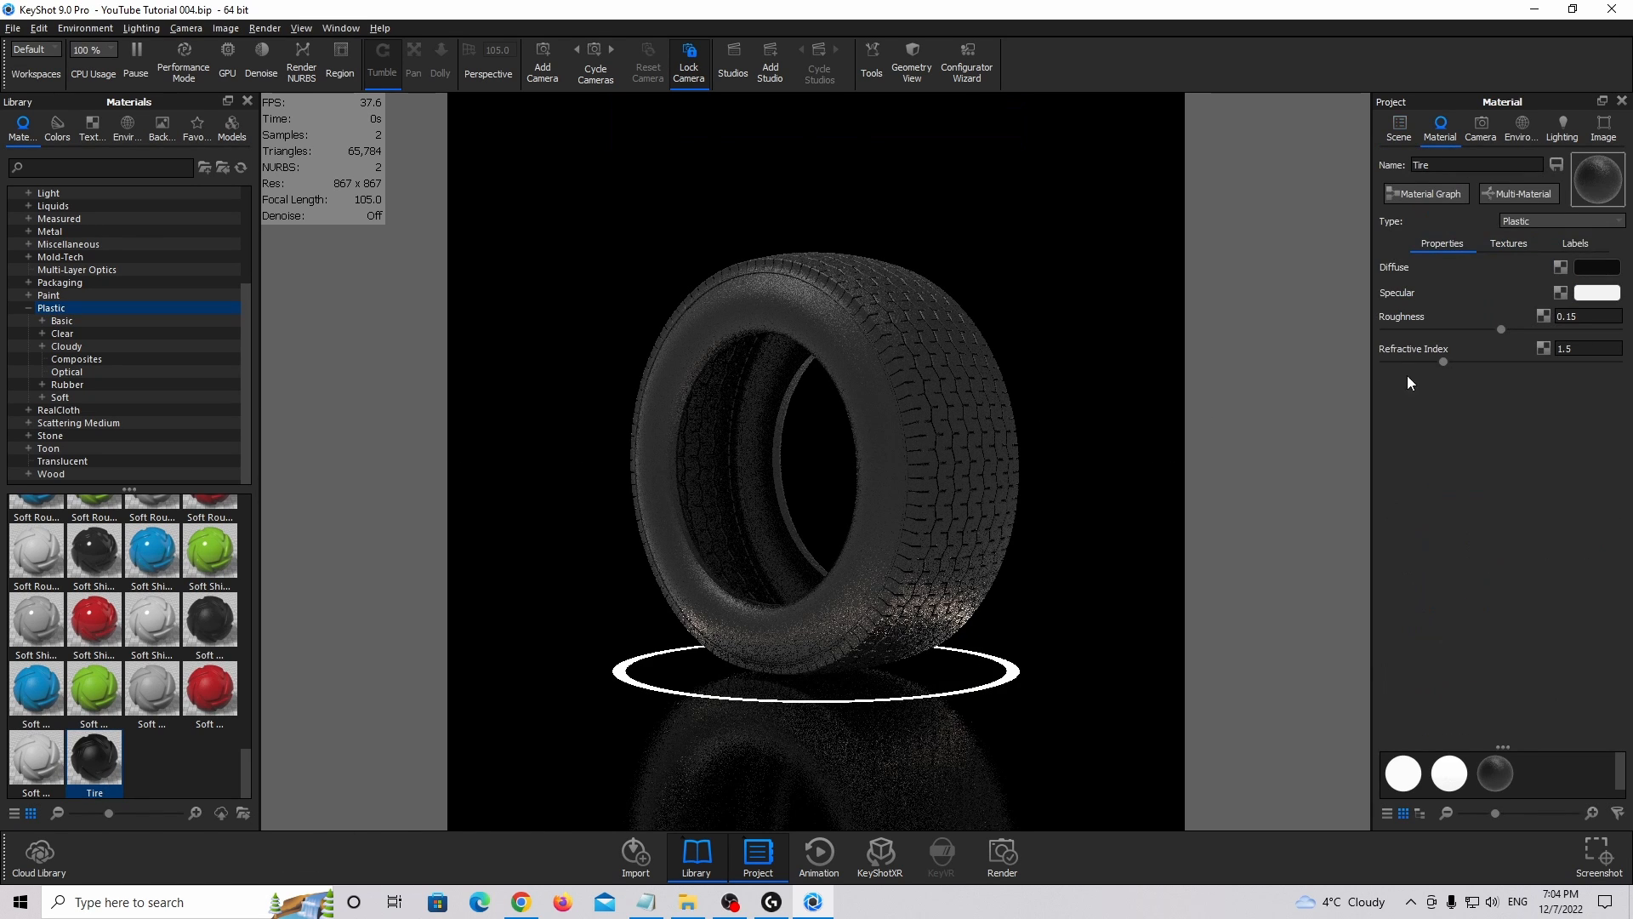
double_click(1584, 317)
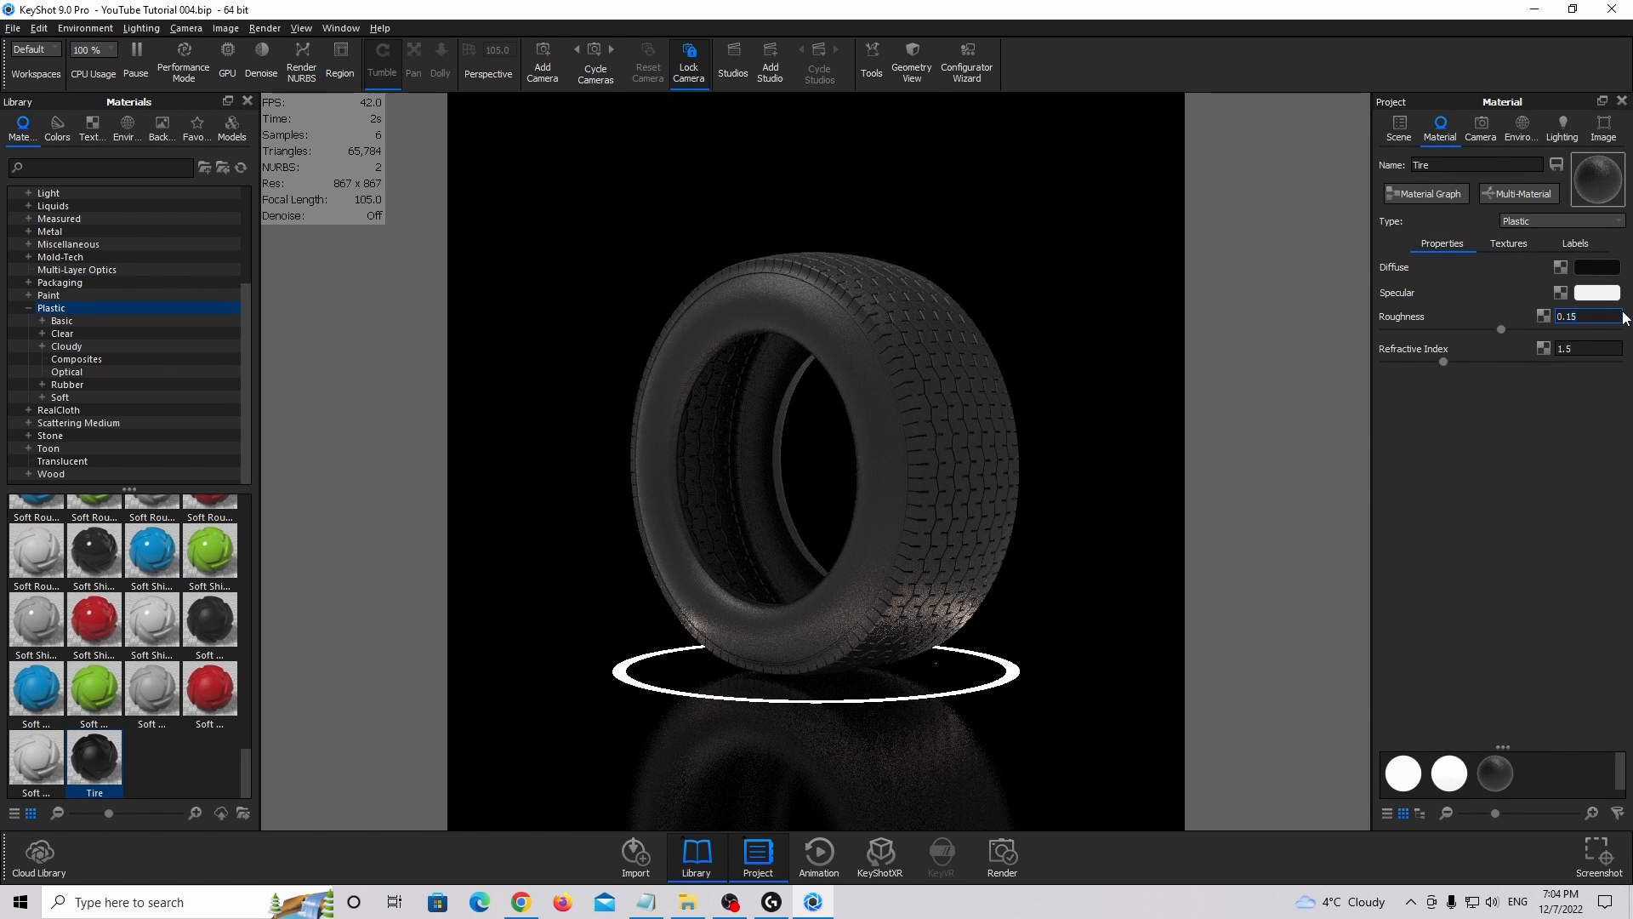
key("BackSpace")
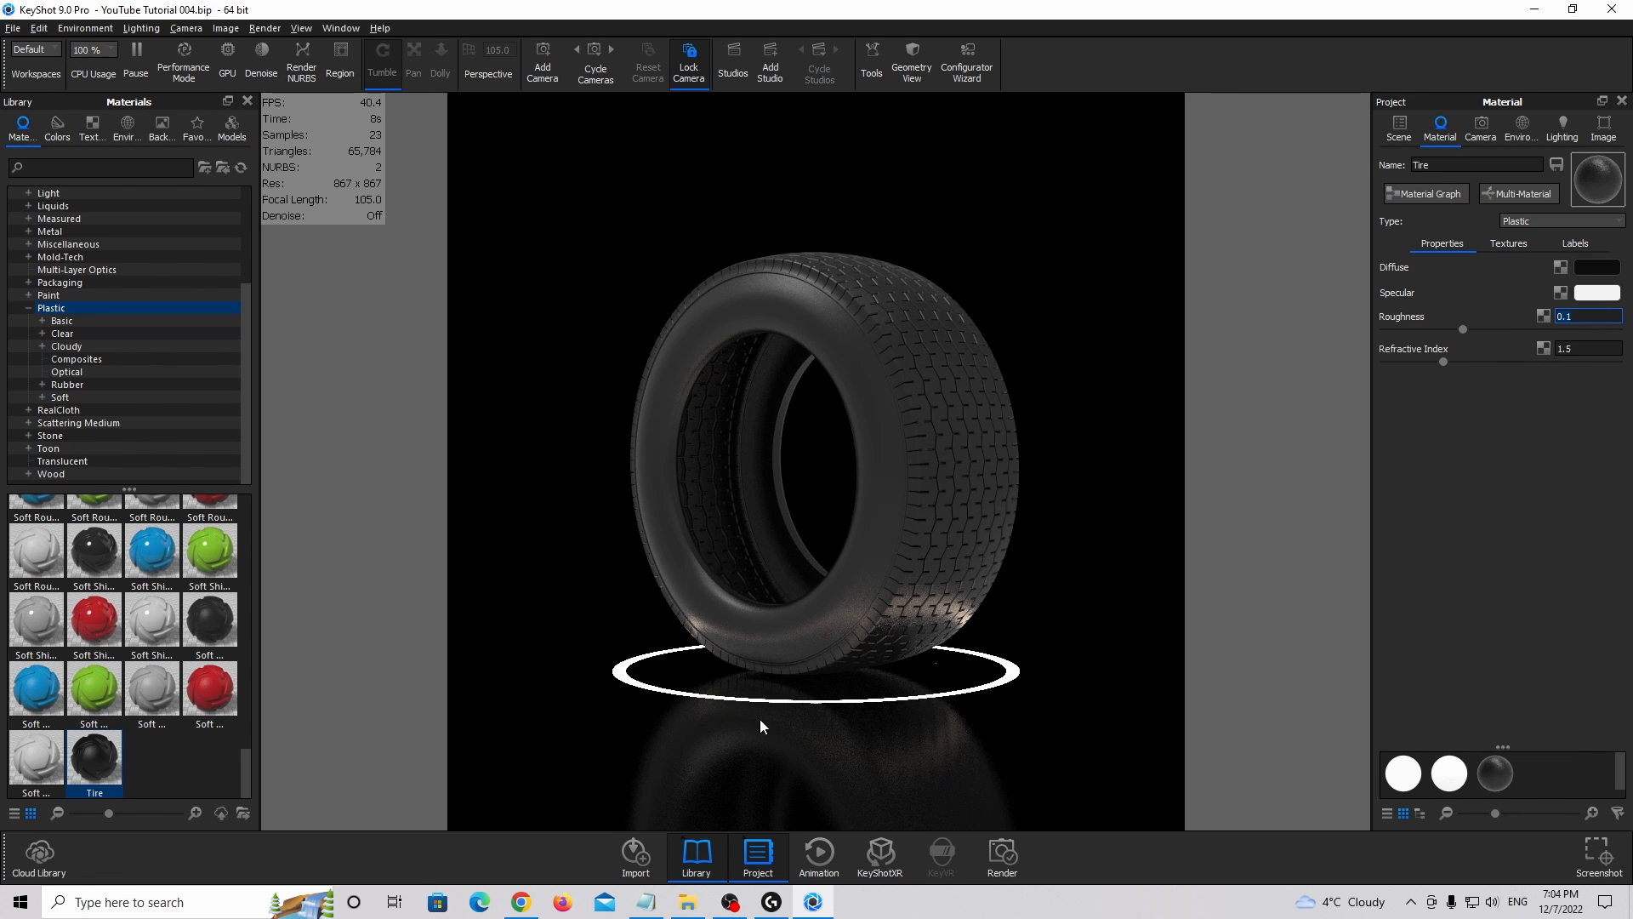
Enable Bloom in the image style and set the bloom intensity to 1.
left_click(1605, 127)
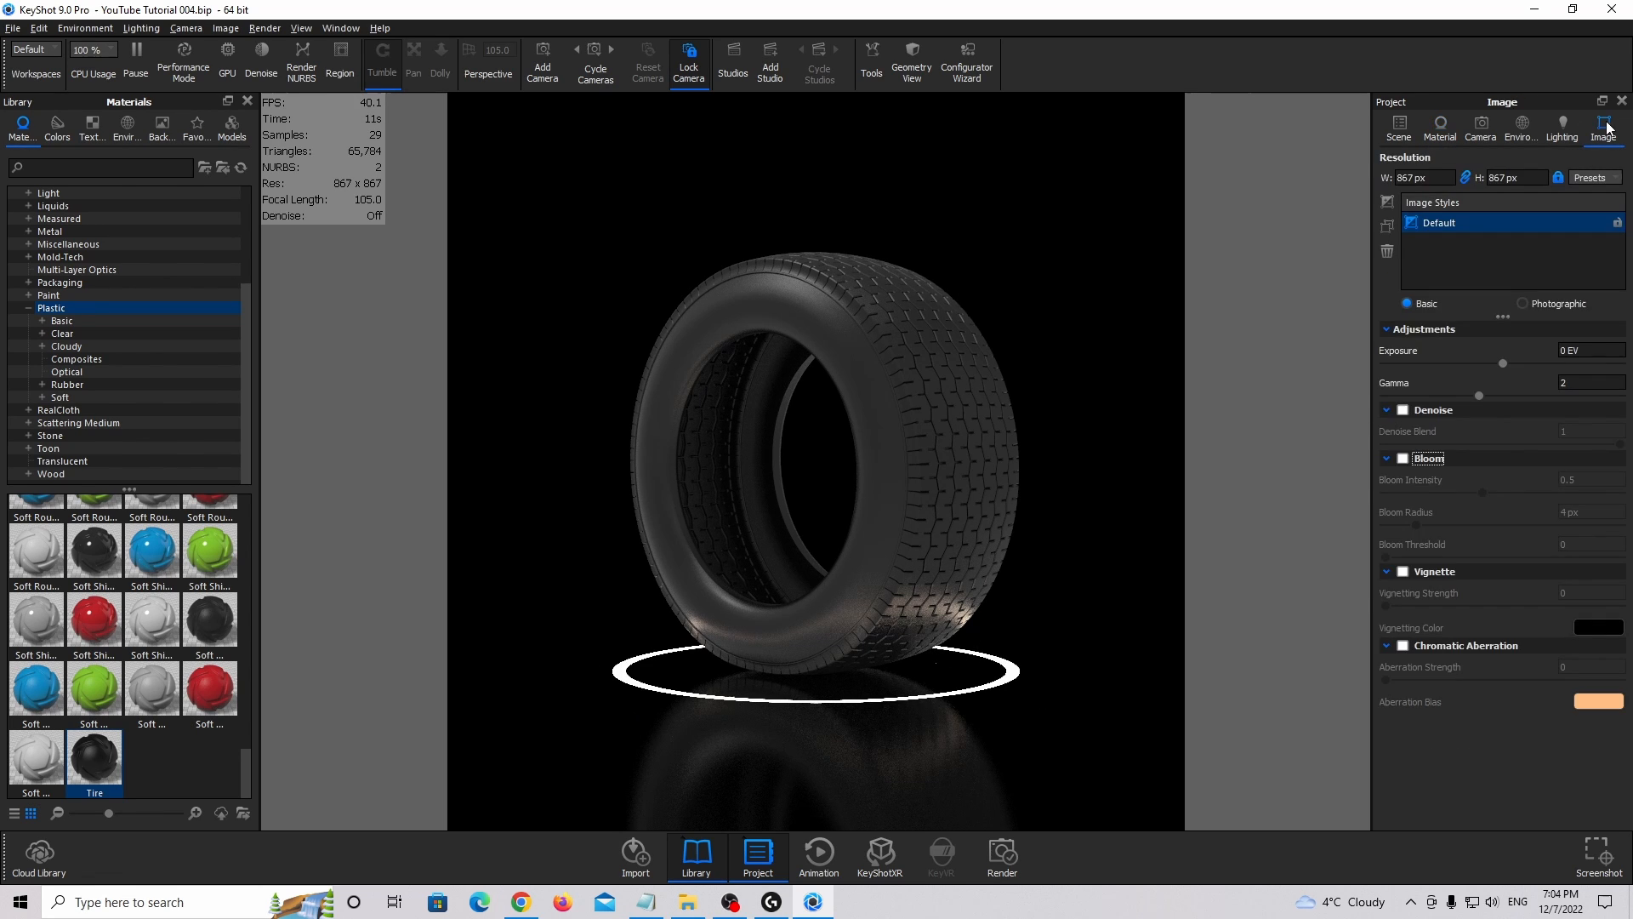
left_click(1404, 459)
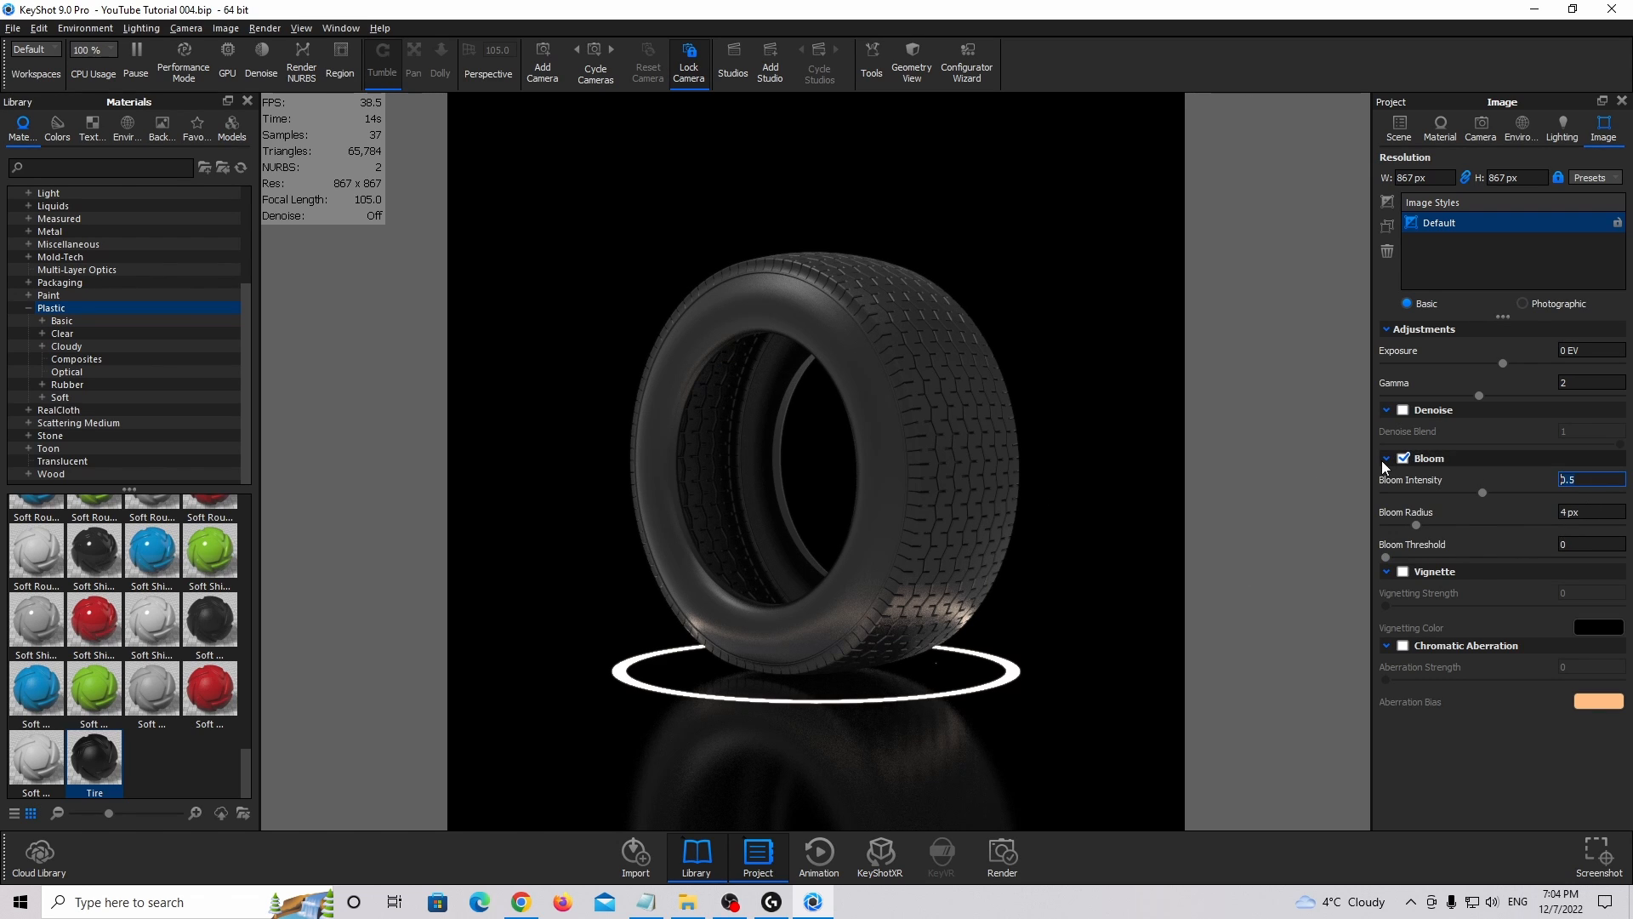
type("1")
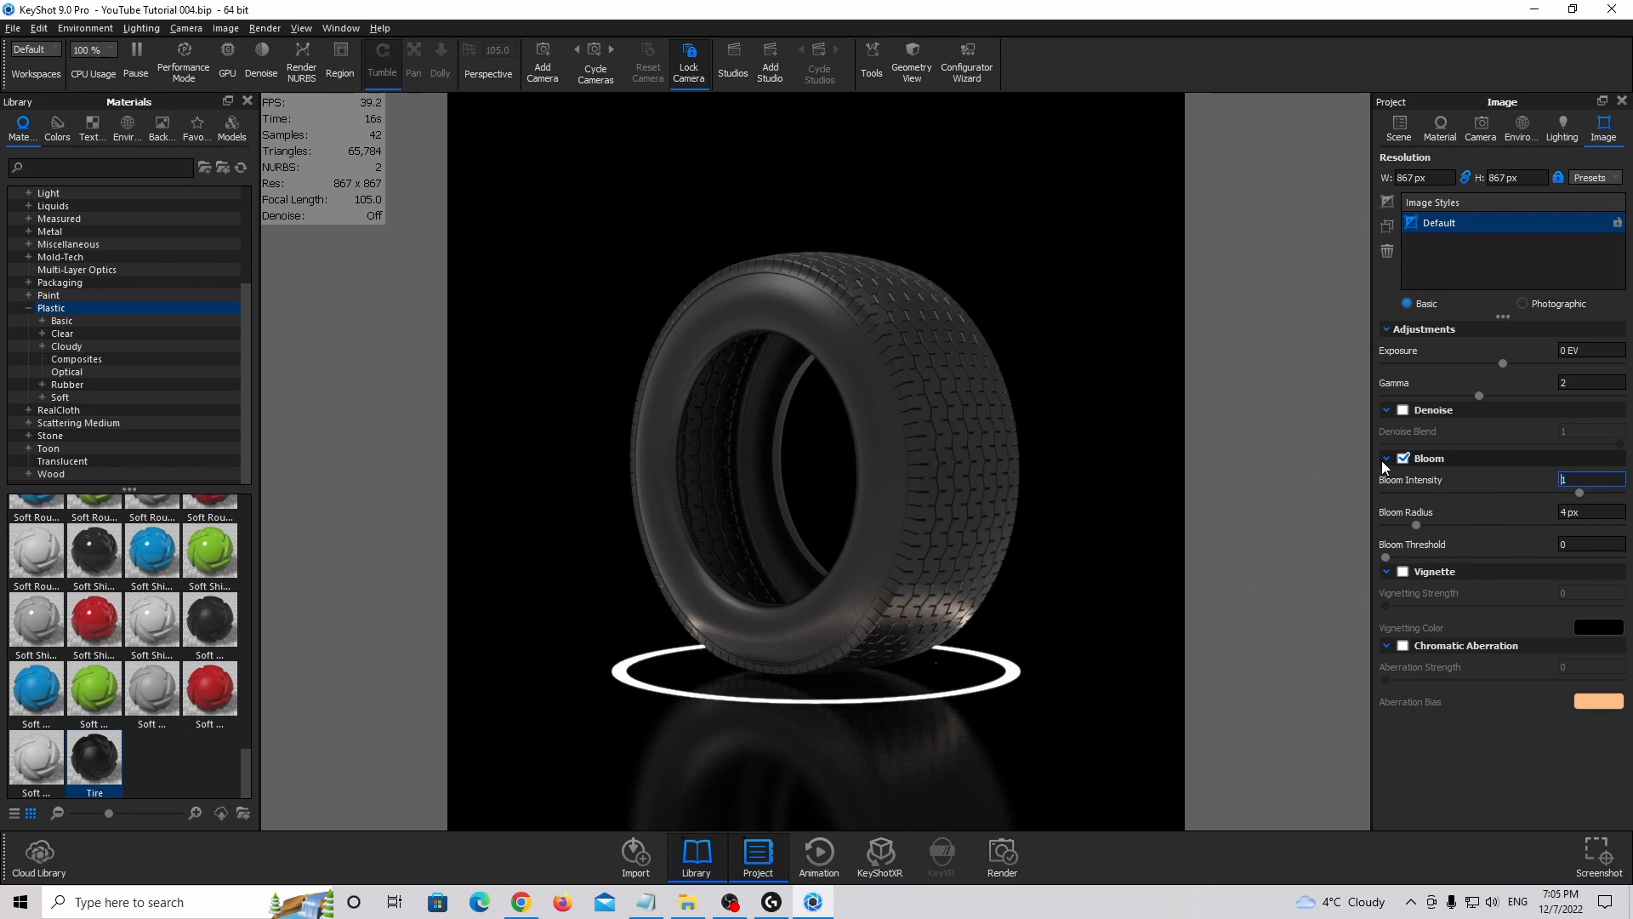
Set the bloom radius to 16 px and the bloom threshold to 2.
left_click(1607, 511)
left_click_drag(1587, 511, 1547, 503)
type("15")
key("Return")
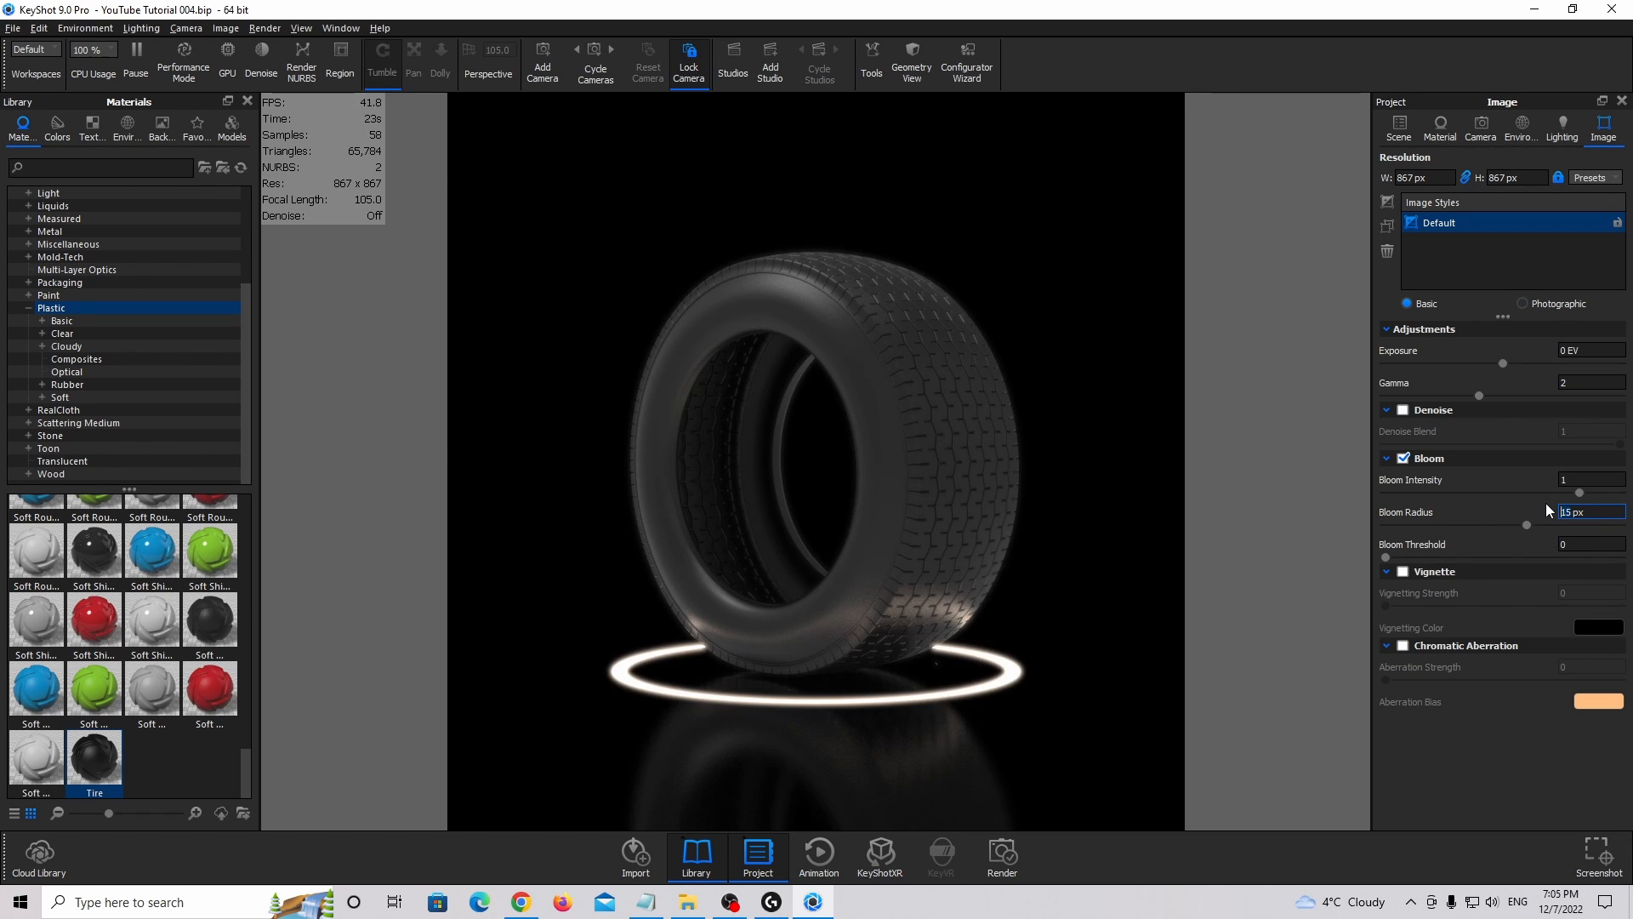
type("6")
mouse_move(1386, 556)
left_mouse_down()
mouse_move(1613, 554)
mouse_move(1313, 550)
mouse_move(1600, 556)
mouse_move(1388, 525)
left_mouse_up()
type("2")
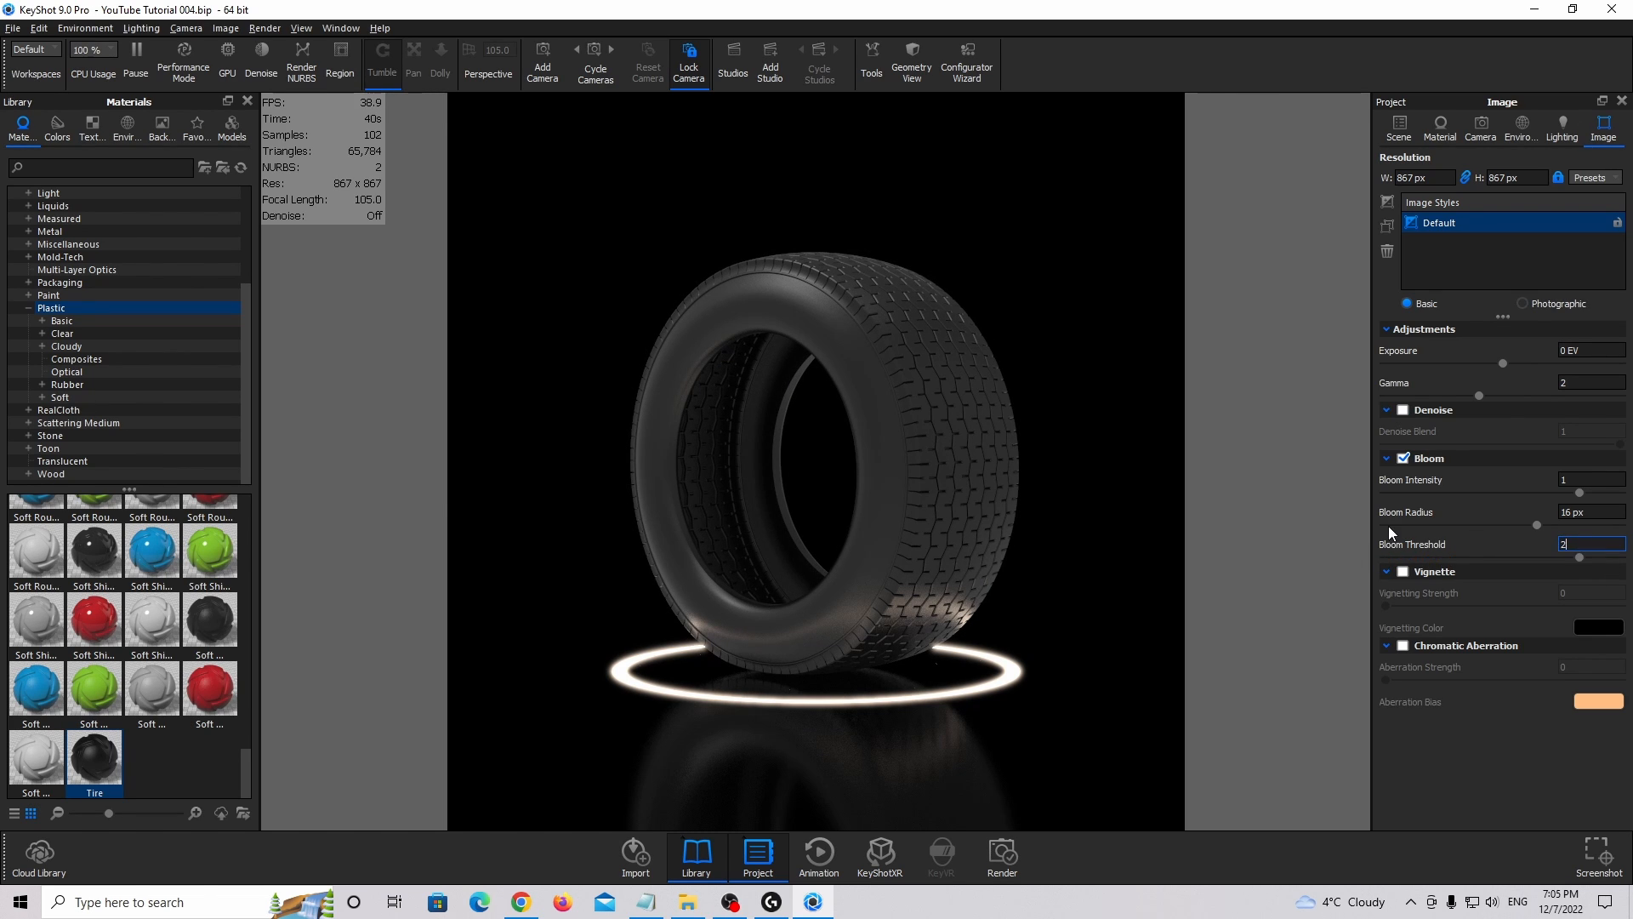
key("Return")
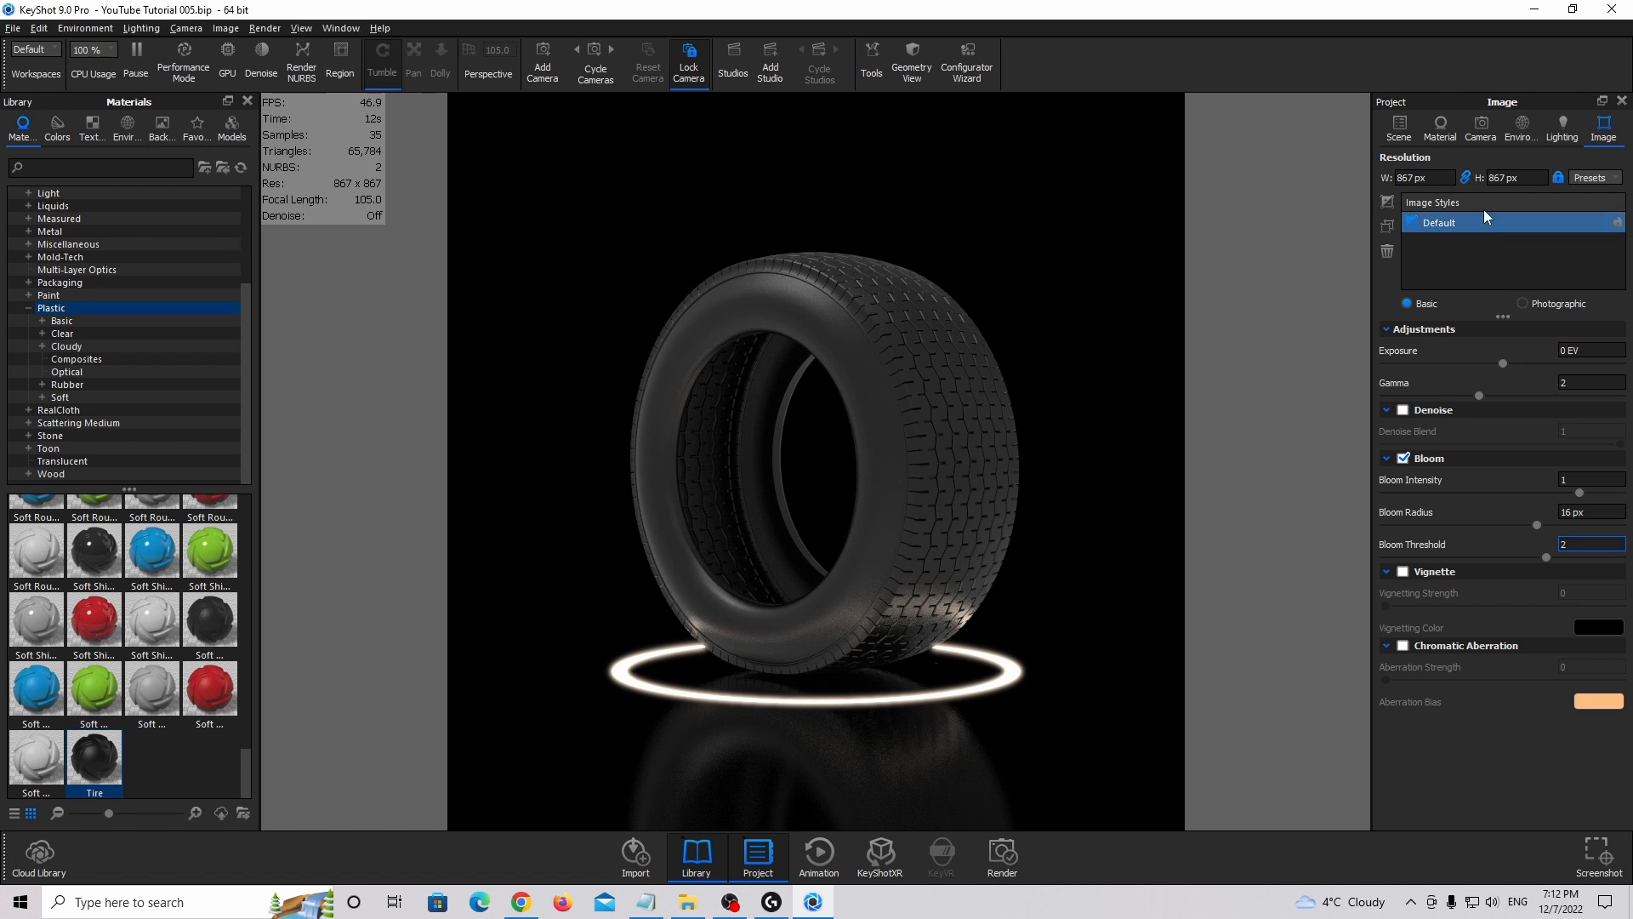
Create a new environment and set its background resolution to 10000 x 5000.
left_click(1507, 141)
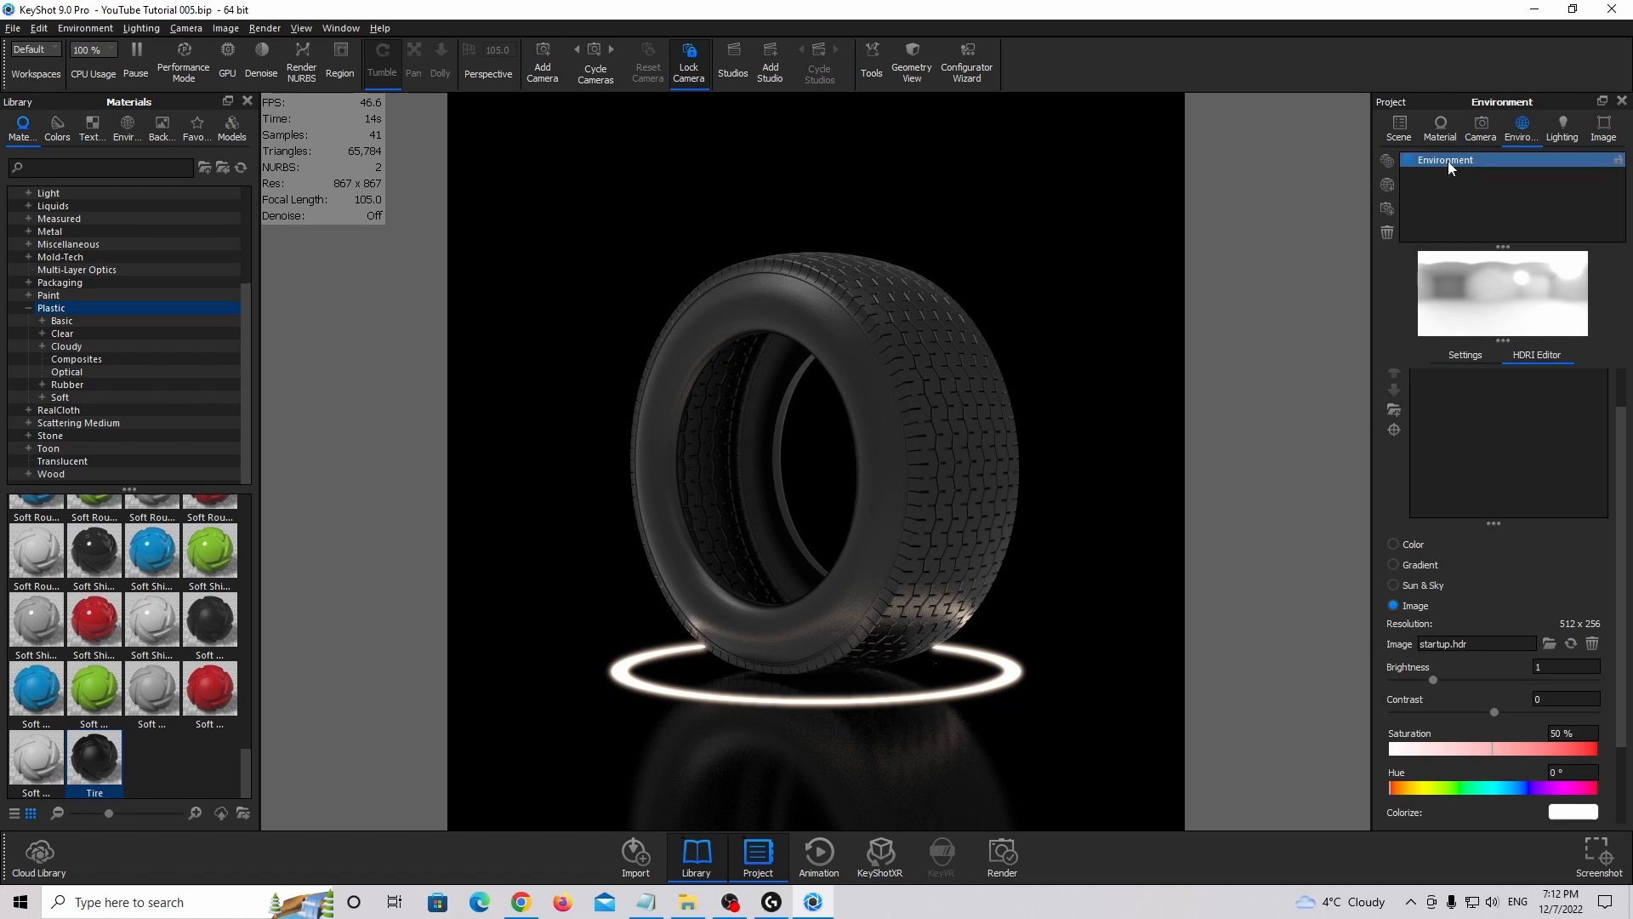
left_click(1388, 185)
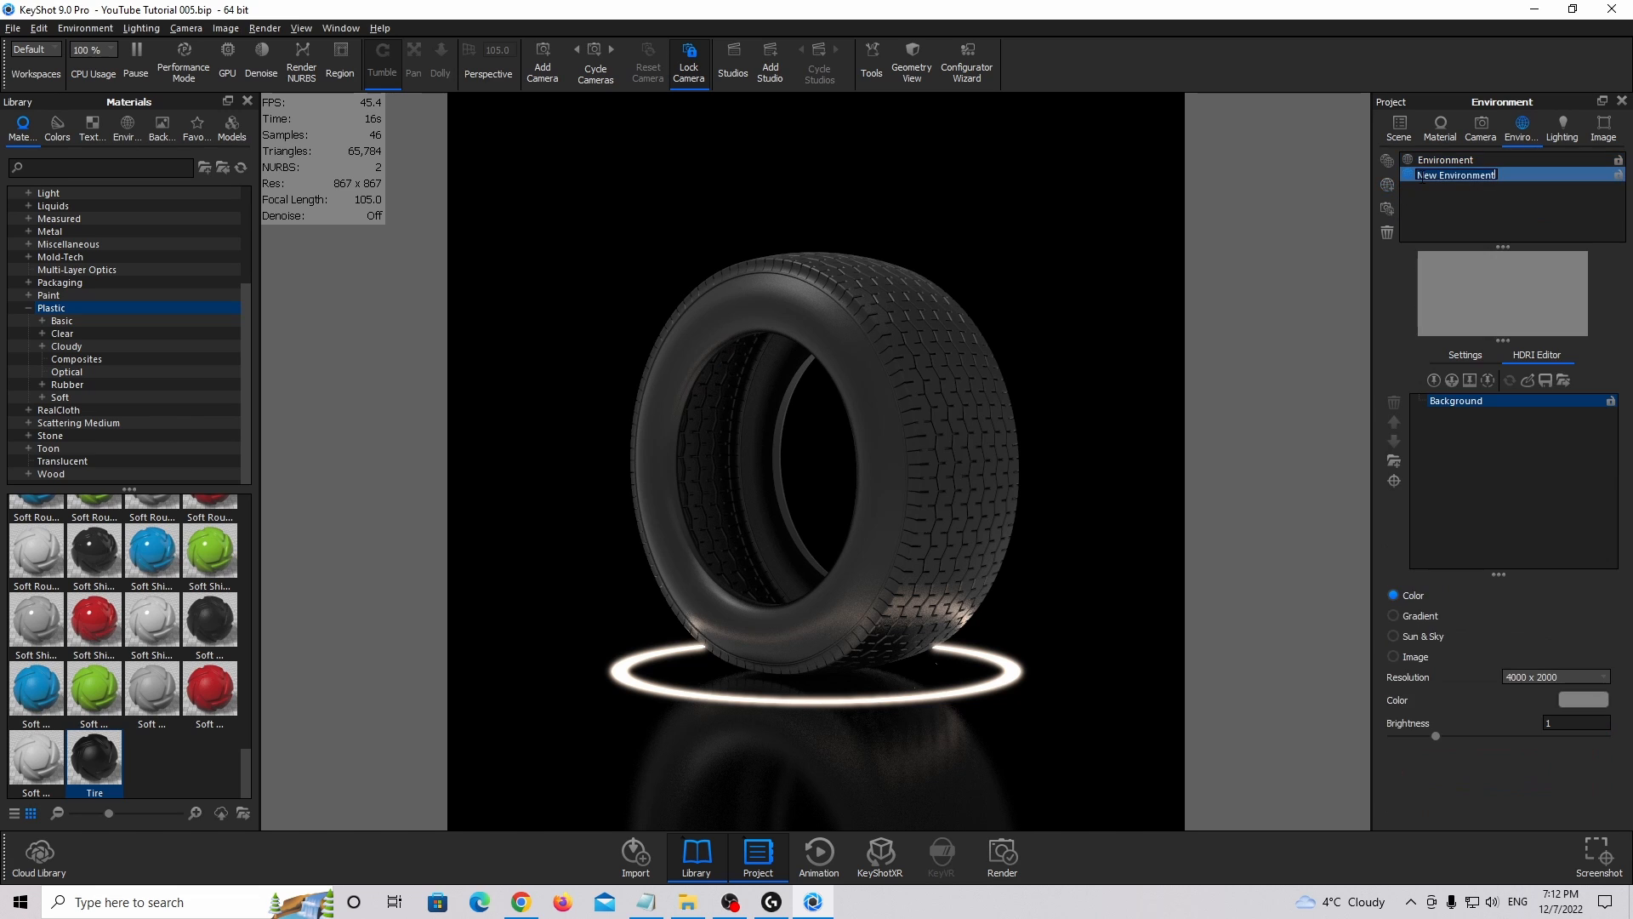
left_click(1523, 676)
left_click(1528, 721)
Set the new environment's background color to black and accept it.
left_click(1582, 699)
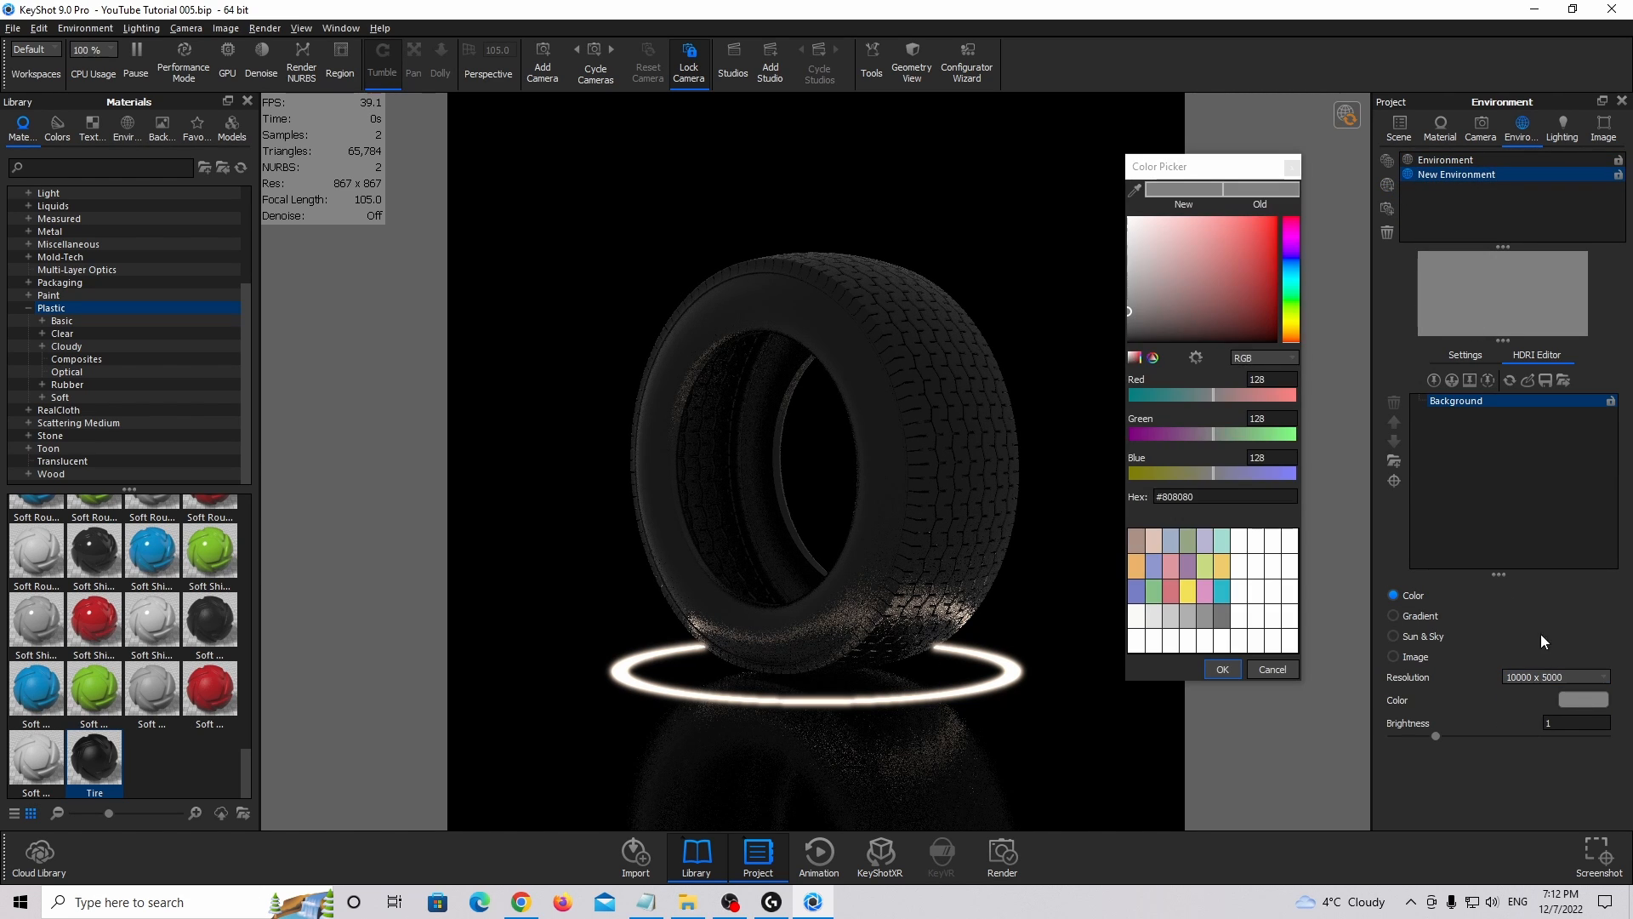
left_click_drag(1181, 298, 1067, 582)
left_click(1220, 669)
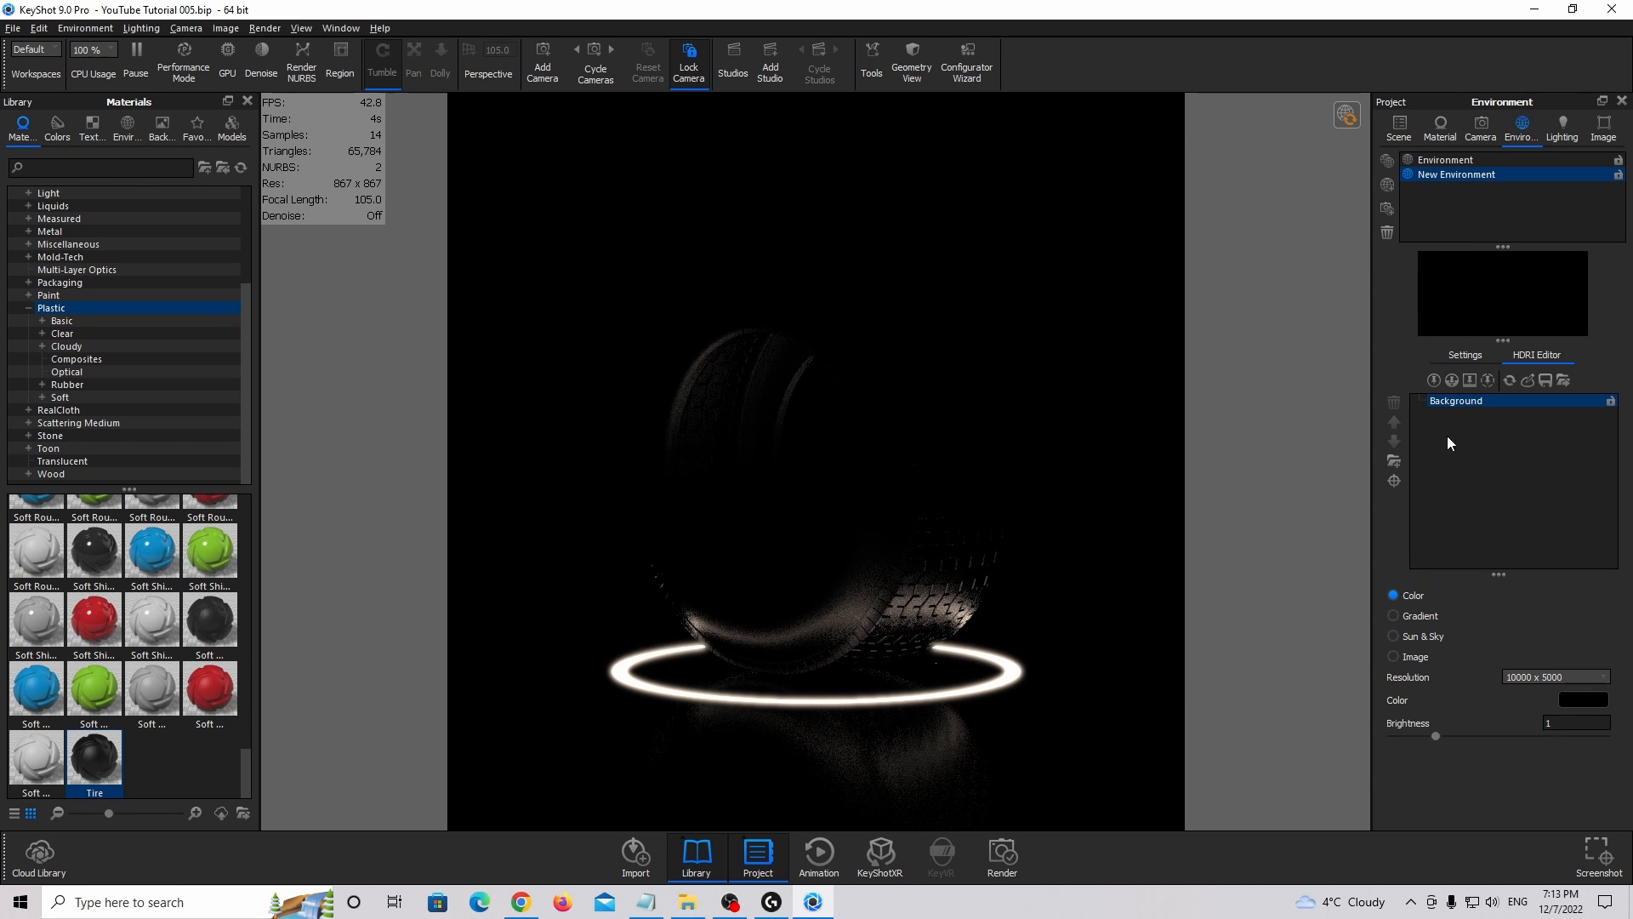
Add a circular light pin to the new environment and set its radius to 35.
left_click(1432, 381)
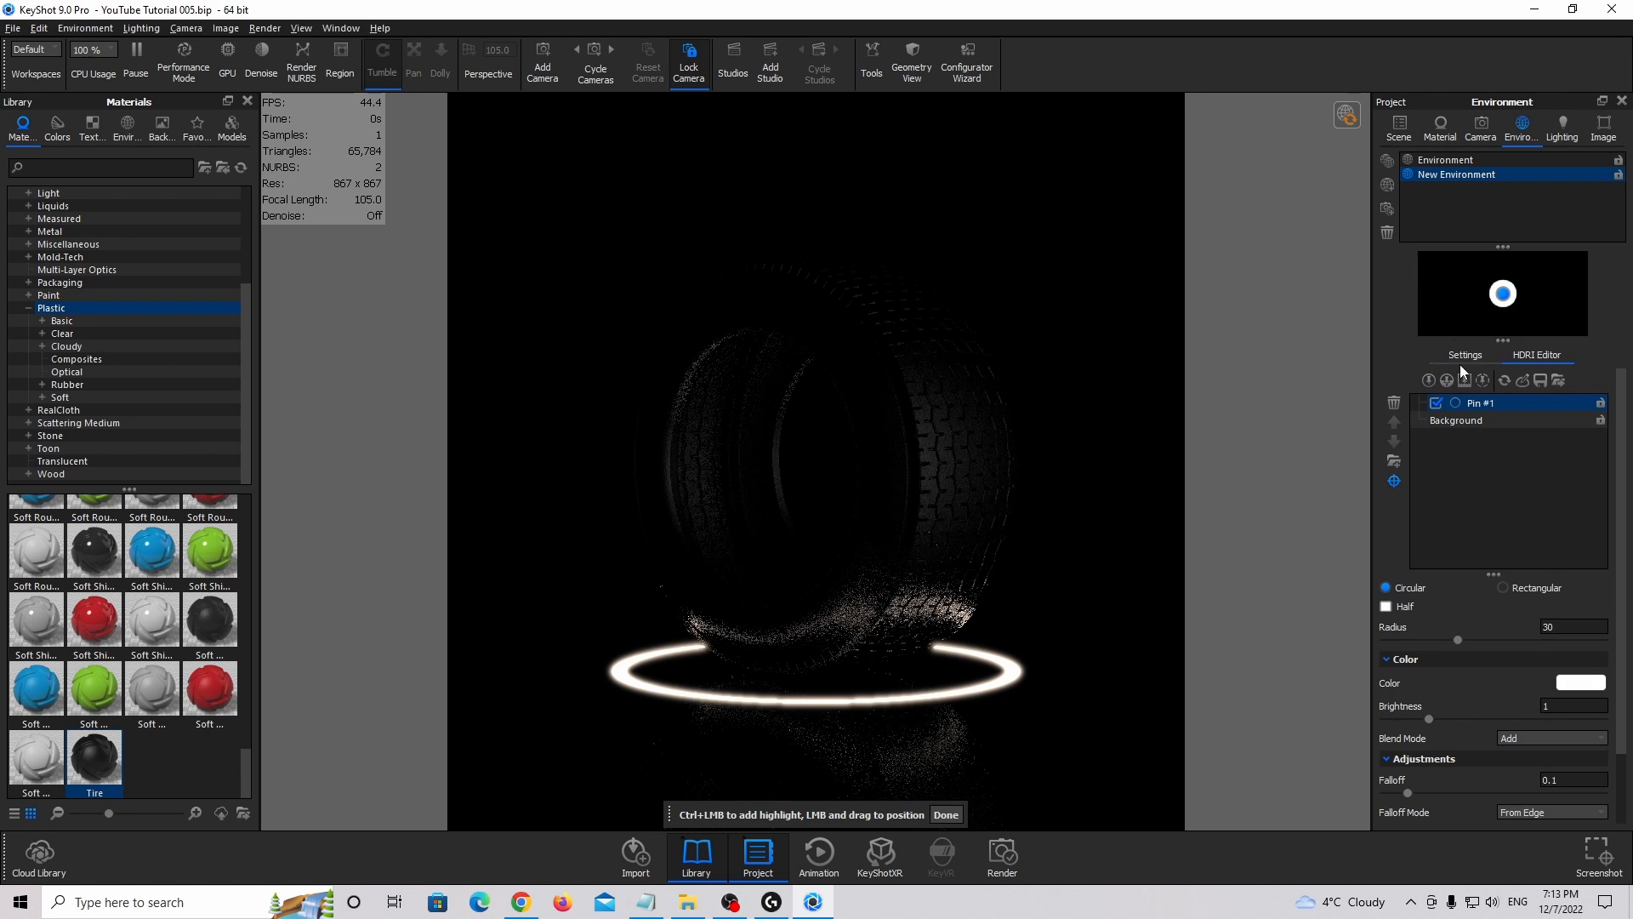
left_click_drag(1565, 626, 1446, 607)
type("35")
key("Return")
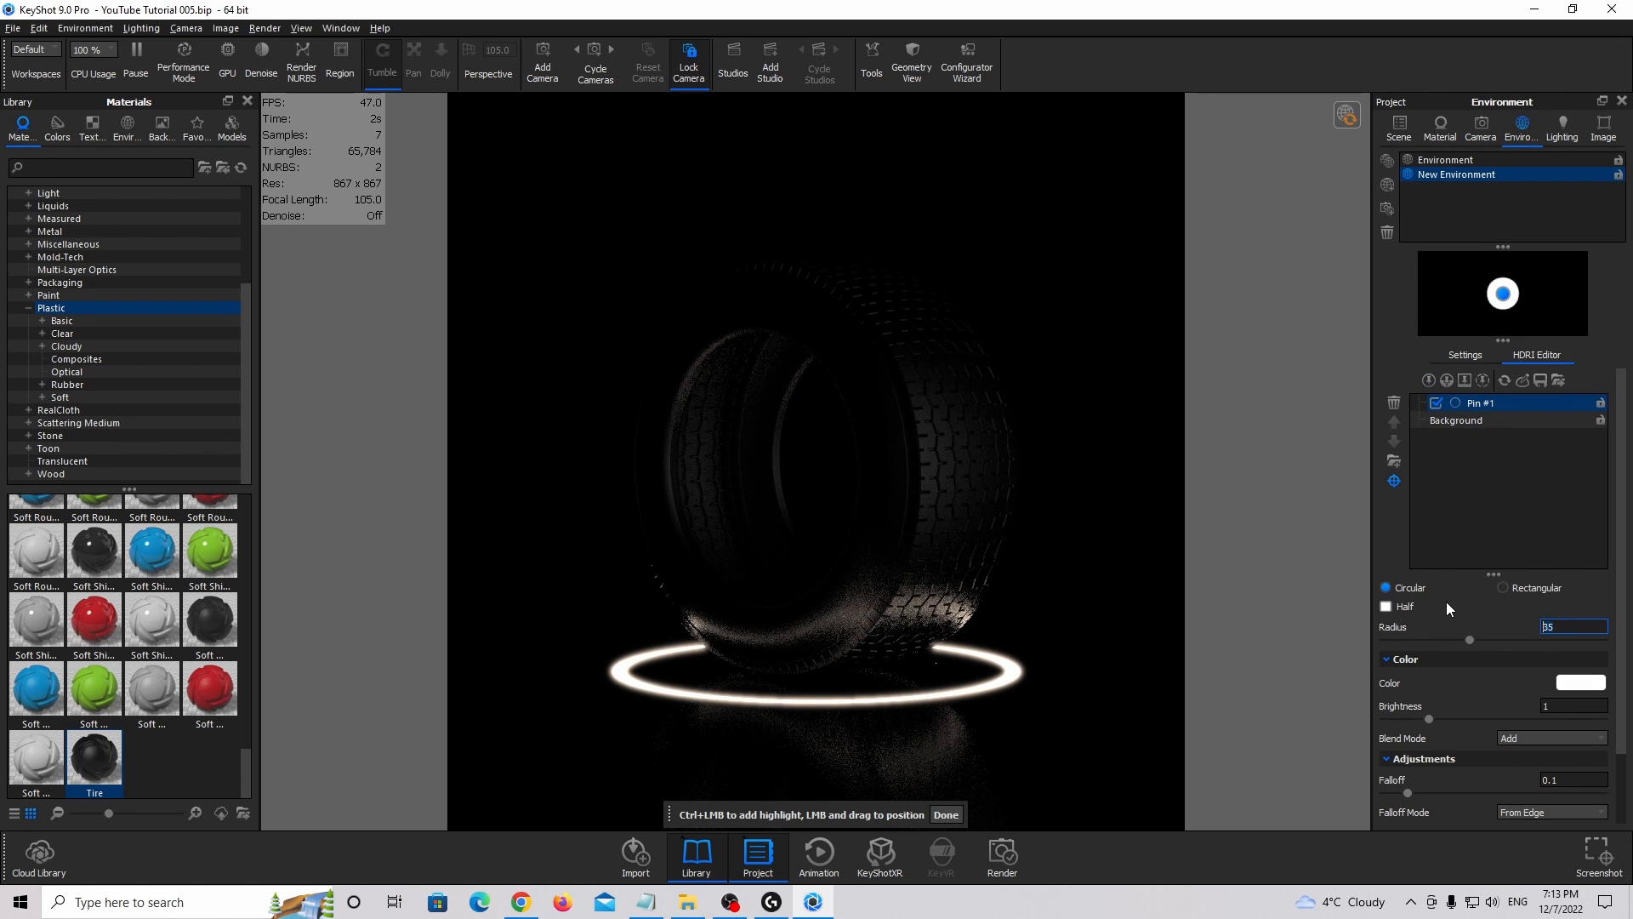
Set the circular pin's brightness to 15 and its falloff to 1.
left_click(1573, 706)
type("5")
key("Return")
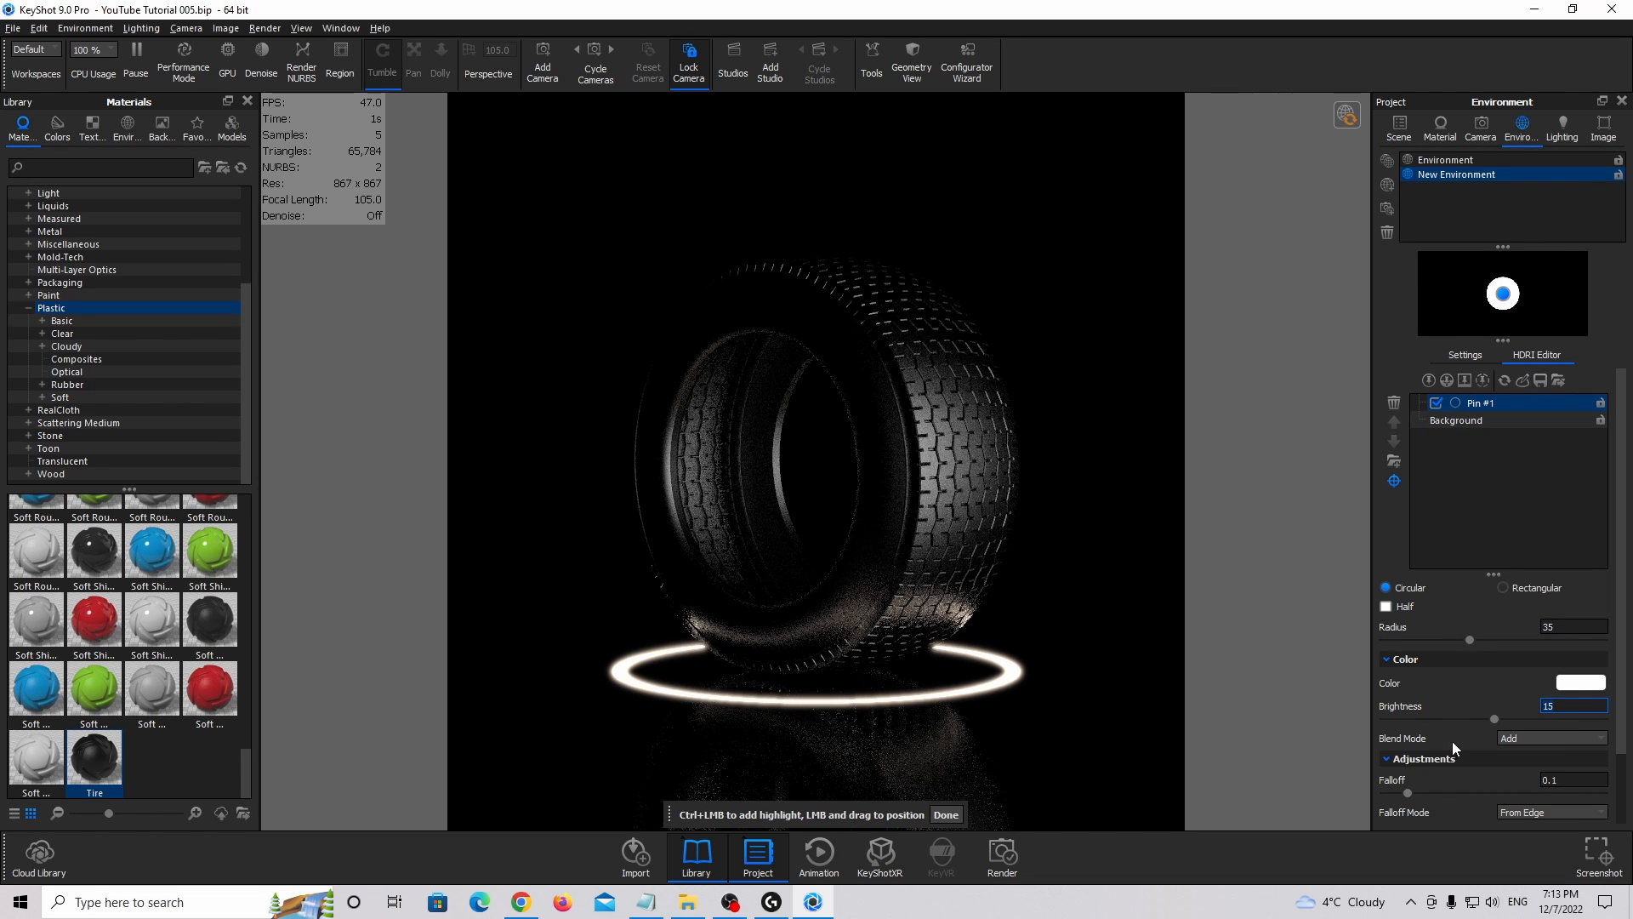
left_click_drag(1408, 793, 1585, 798)
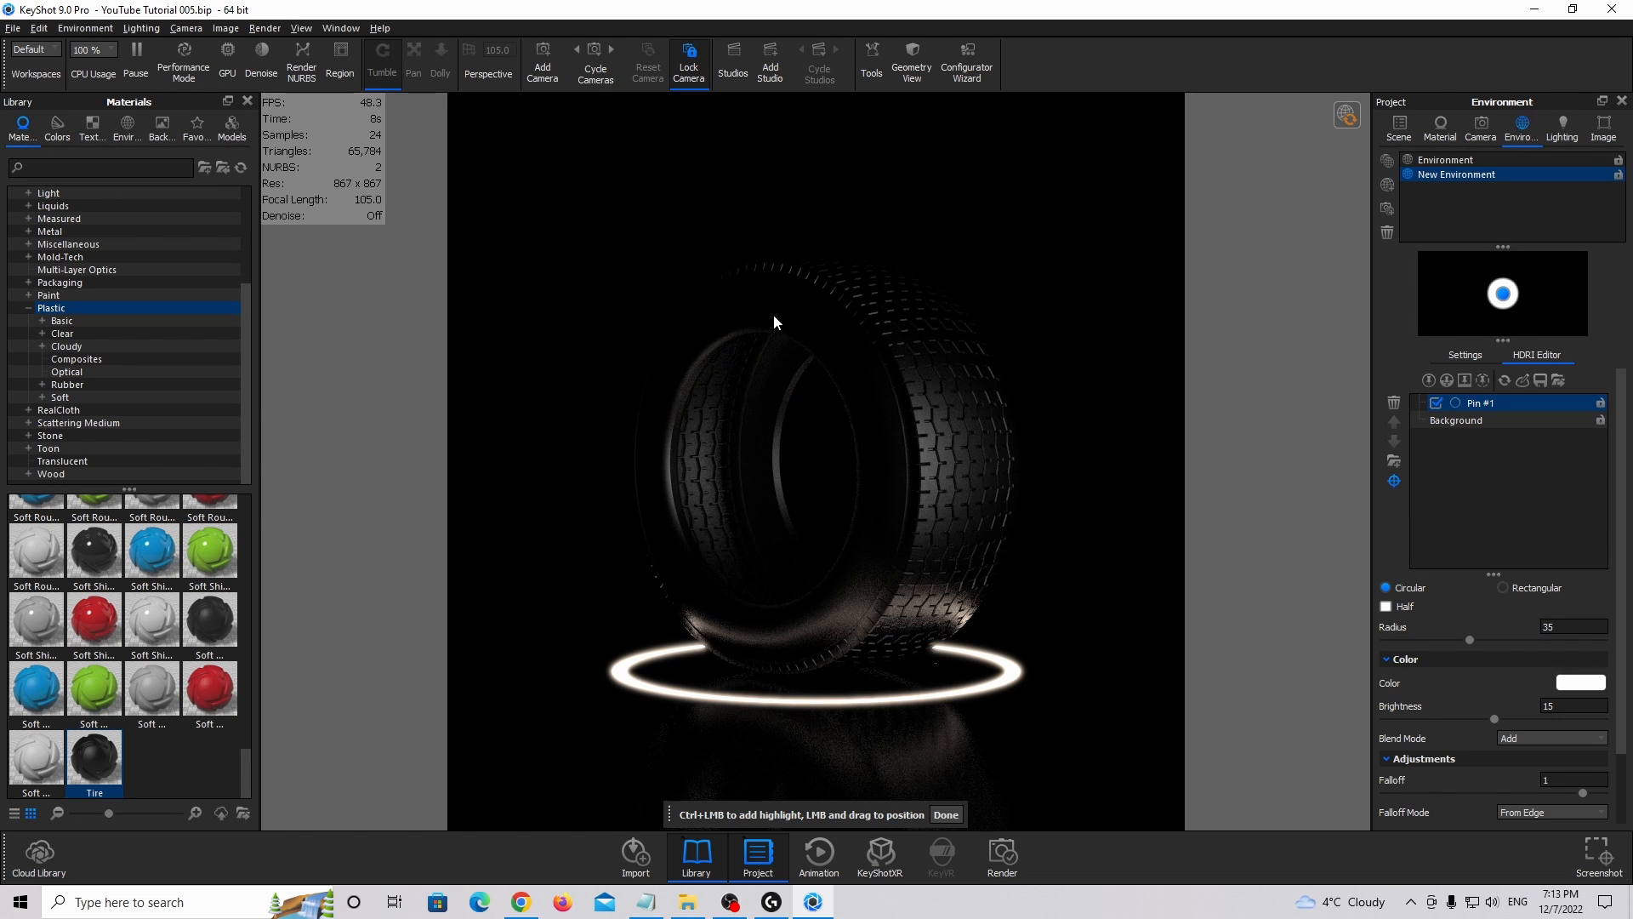
Reposition the circular light pin over the tire at an azimuth of 108° and an elevation of about 69°.
left_click_drag(774, 315, 844, 320)
scroll(1599, 768, "down", 2)
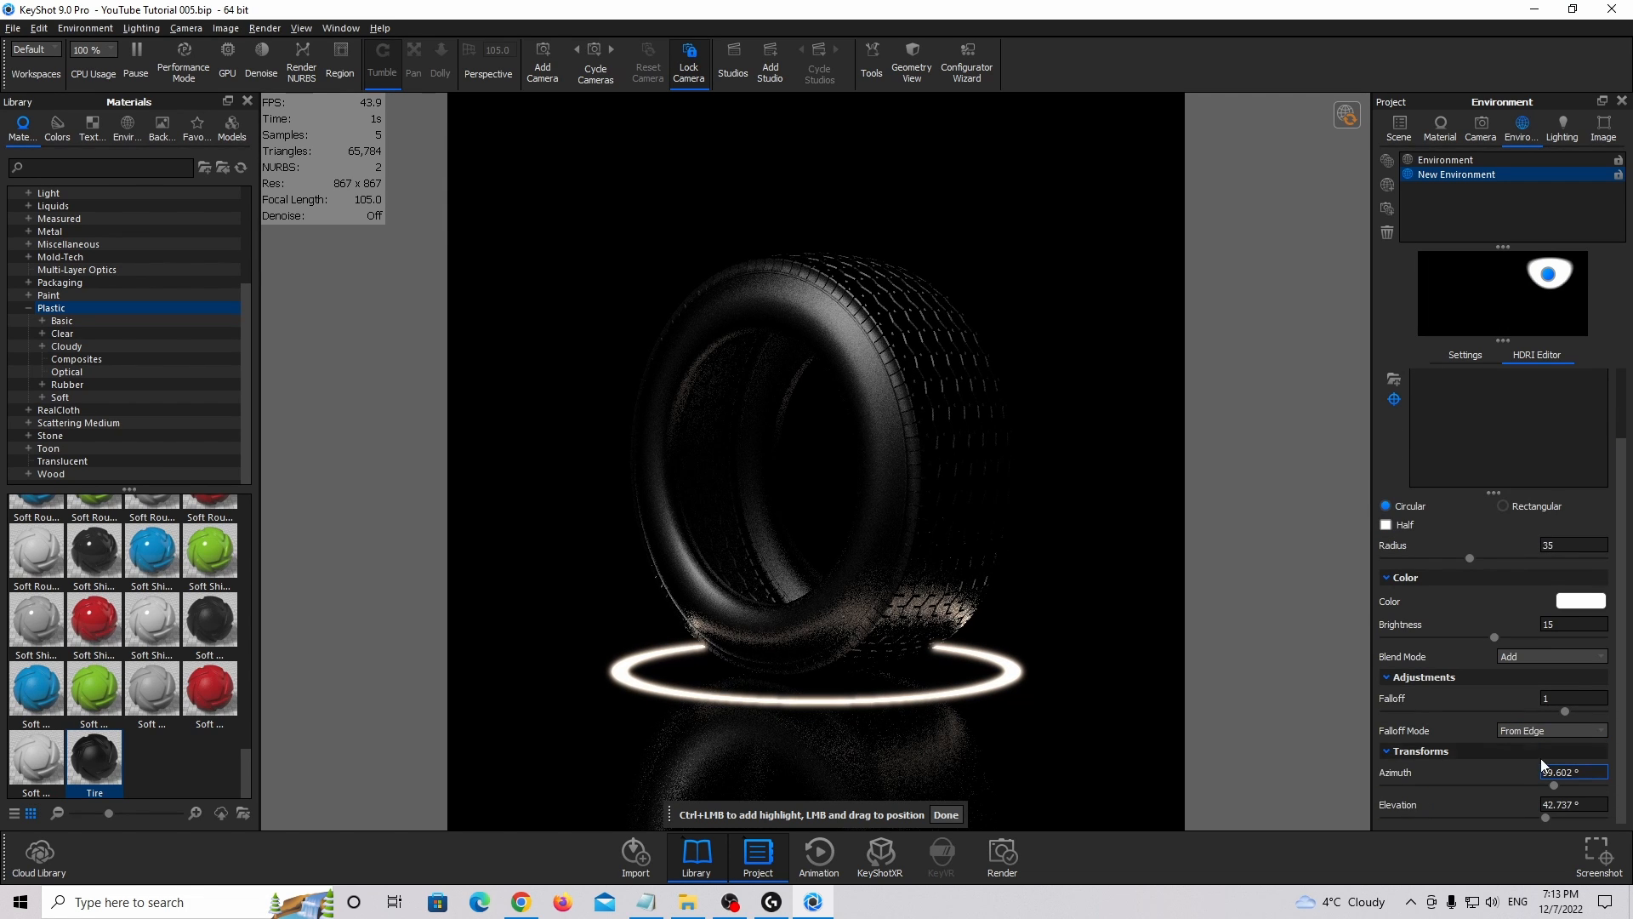
mouse_move(1553, 789)
left_mouse_down()
mouse_move(1534, 788)
mouse_move(1558, 785)
mouse_move(1530, 810)
mouse_move(1478, 810)
mouse_move(1576, 810)
left_mouse_up()
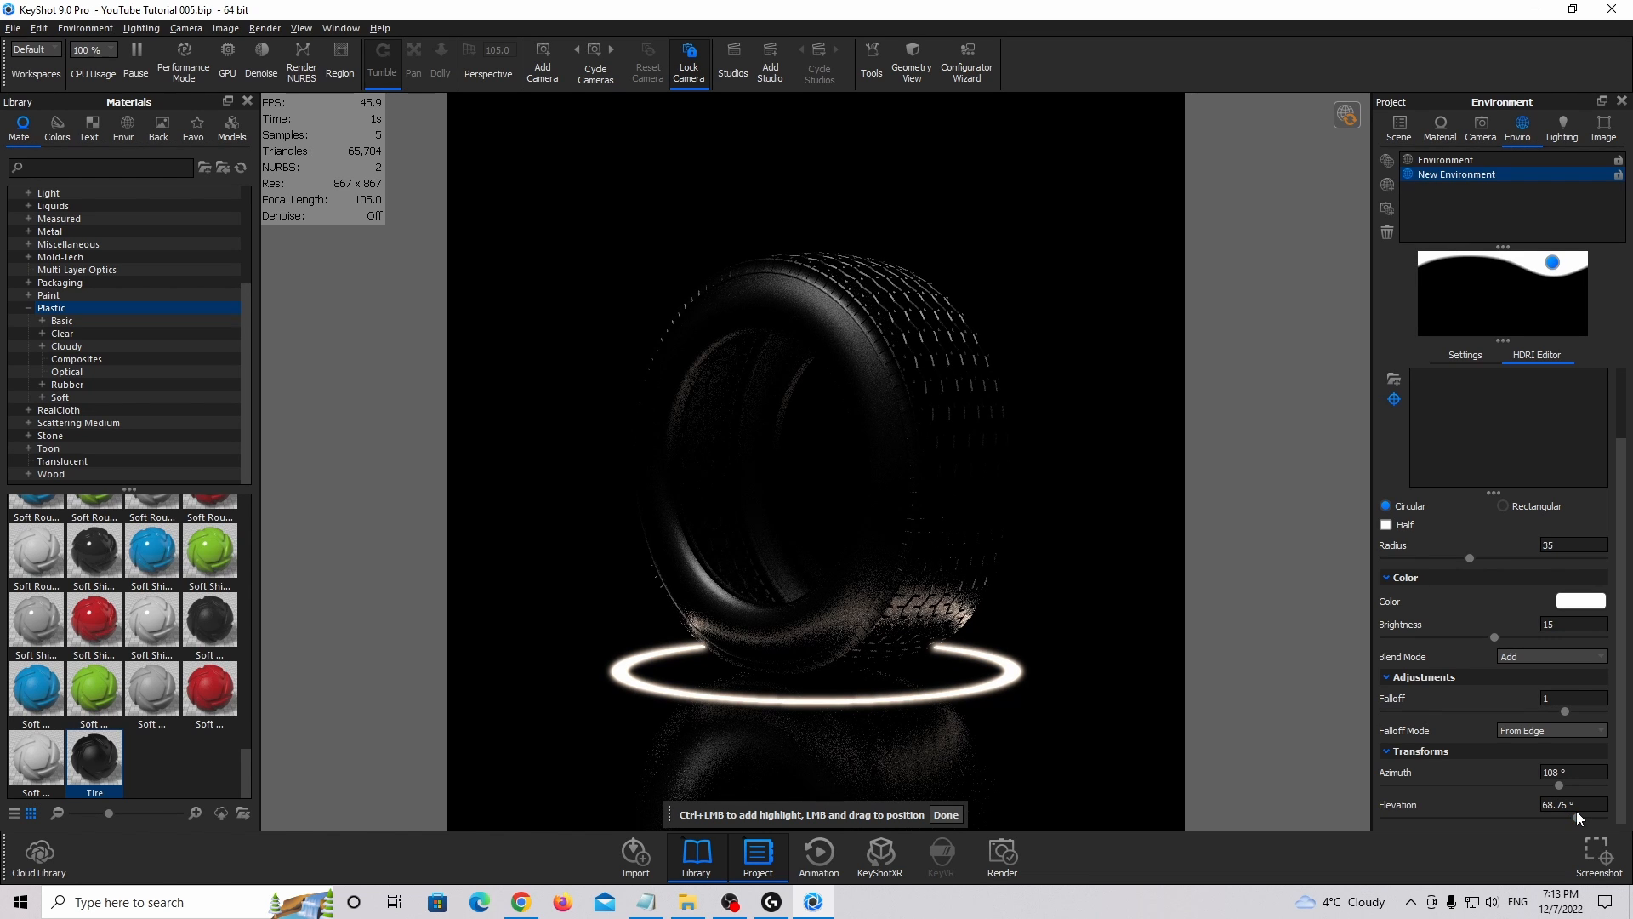
left_click_drag(1573, 815, 1573, 814)
Duplicate the light pin, place the copy on the opposite side of the HDRI map, and set its radius to 30 and brightness to 12.
right_click(1561, 272)
left_click(1443, 293, "ctrl")
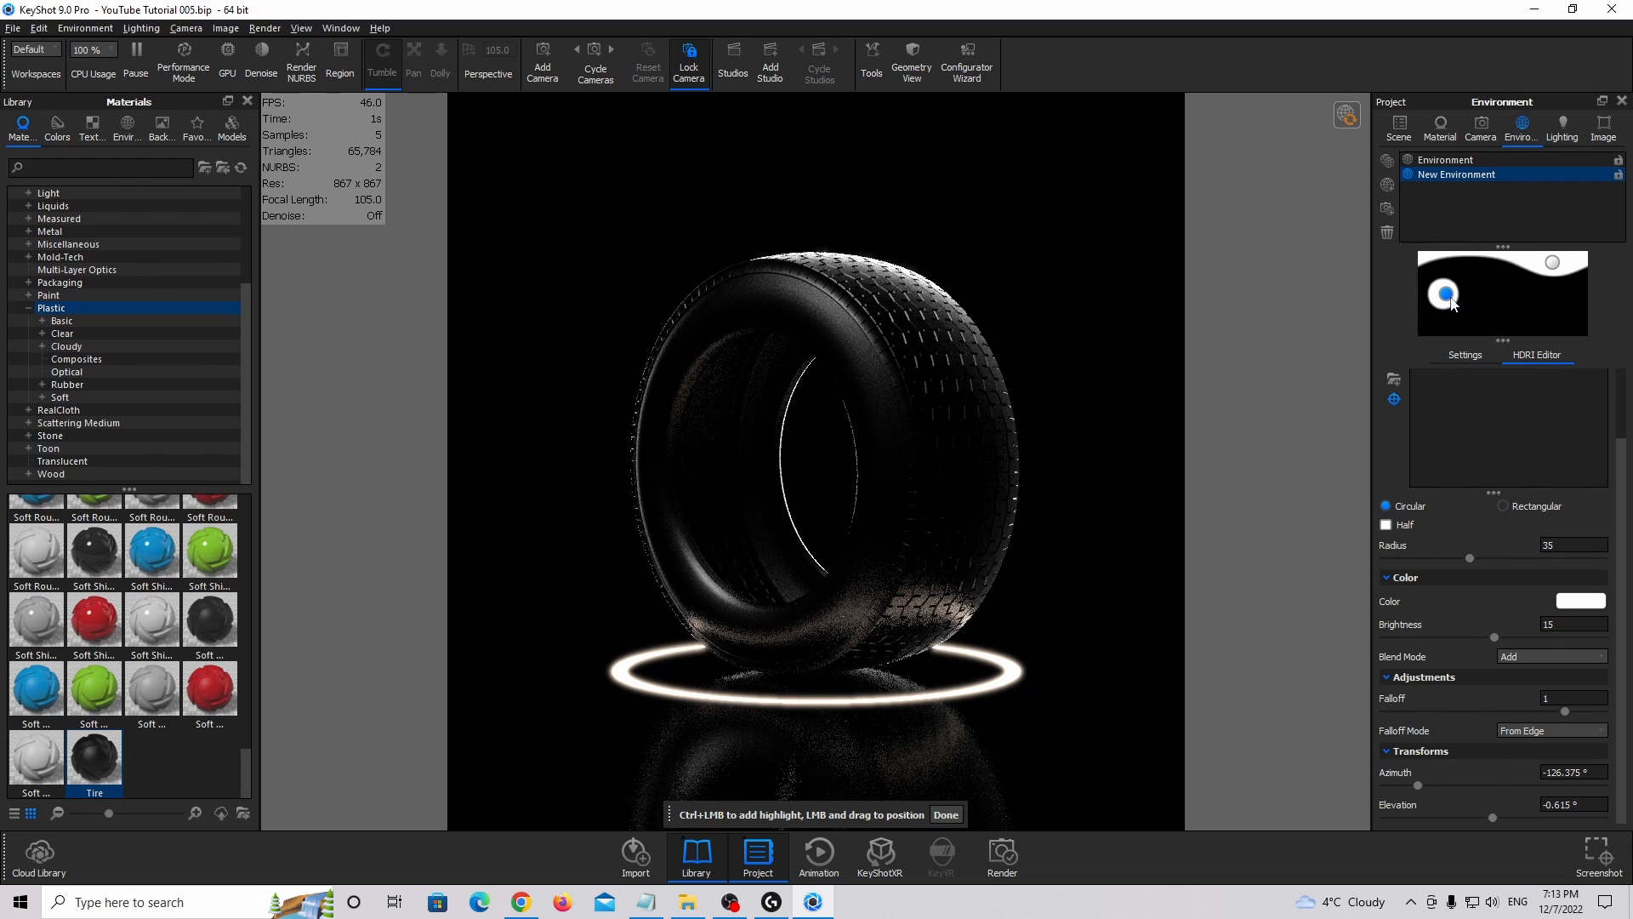
double_click(1570, 542)
type("30")
key("Return")
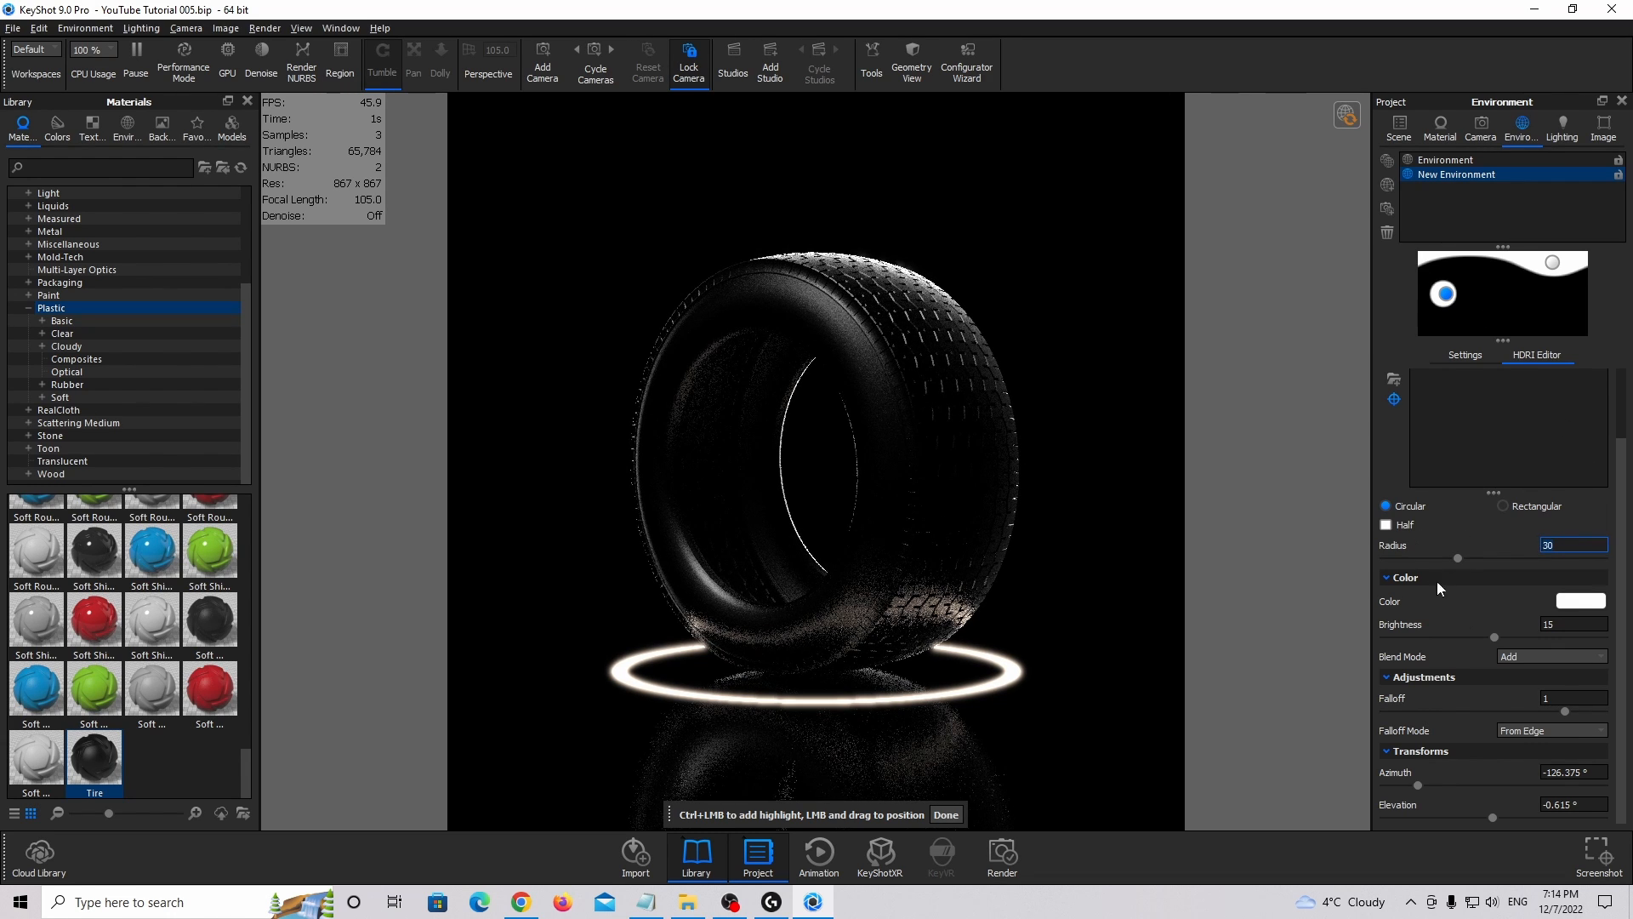
double_click(1572, 625)
type("12")
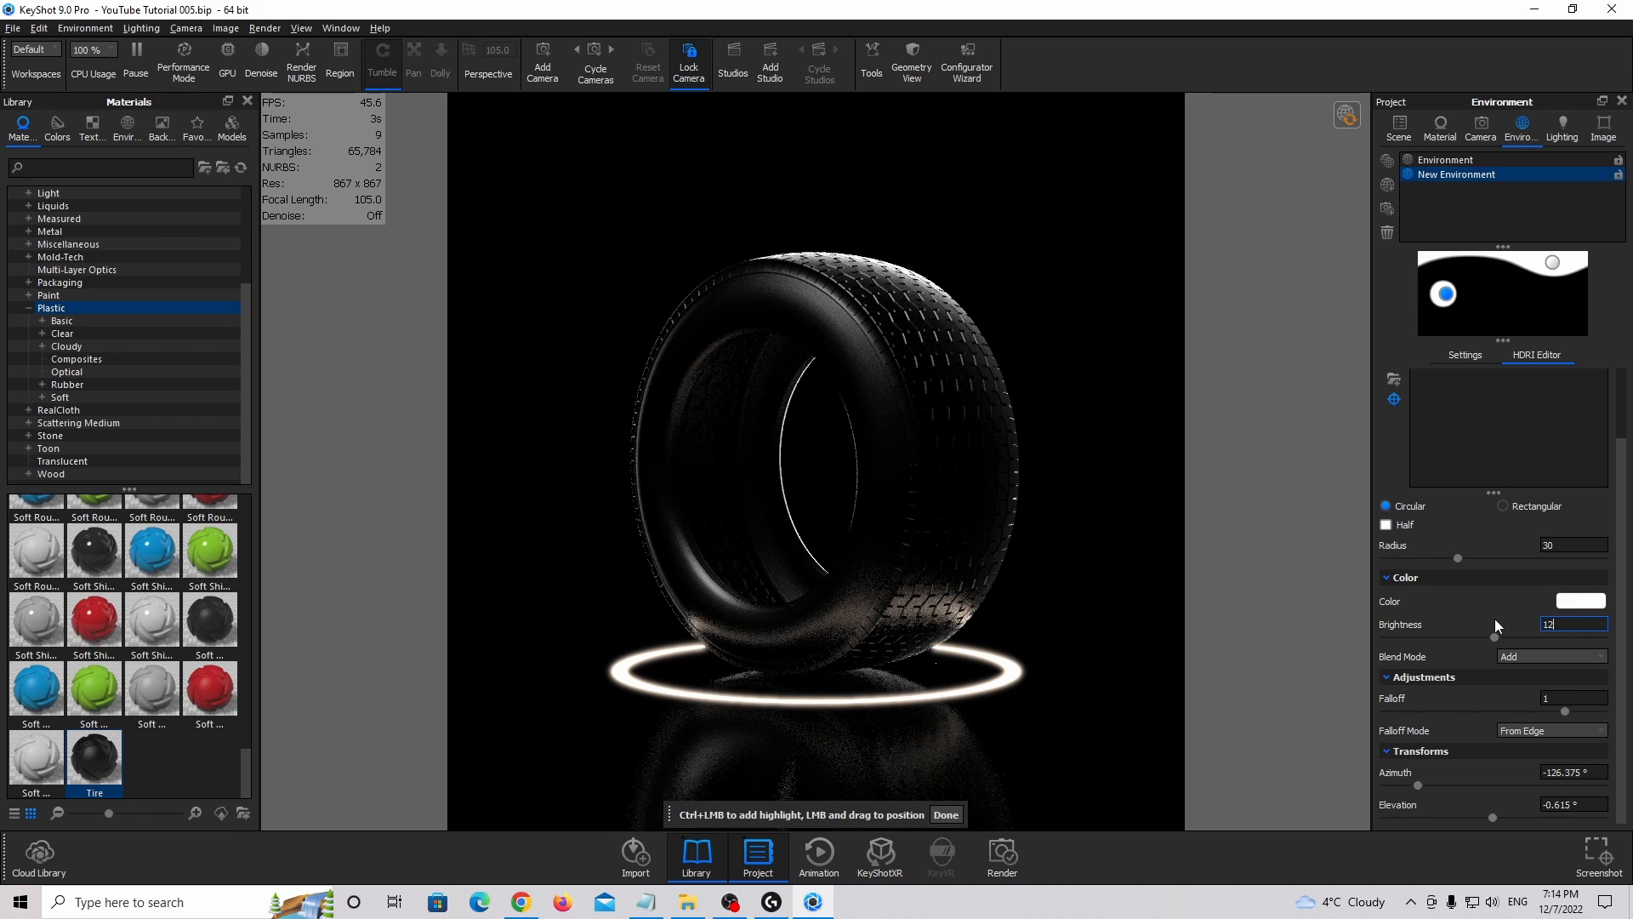
key("Return")
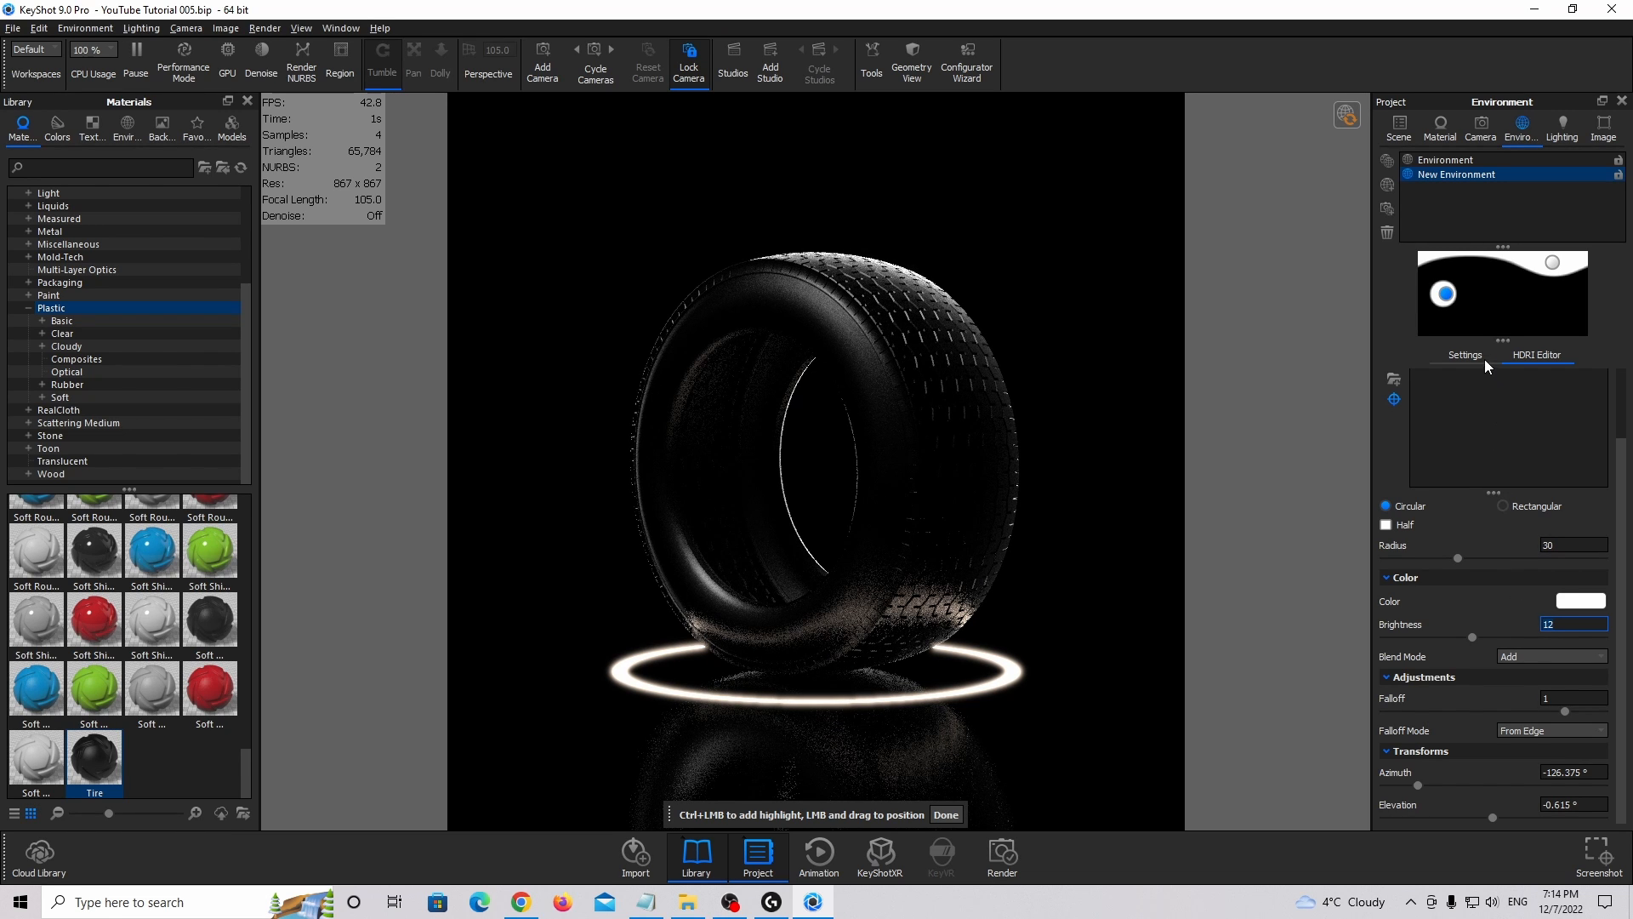
Move the second pin up to light the tire tread, at an azimuth of about -97°, and slightly lower its elevation.
left_click_drag(1453, 305, 1465, 269)
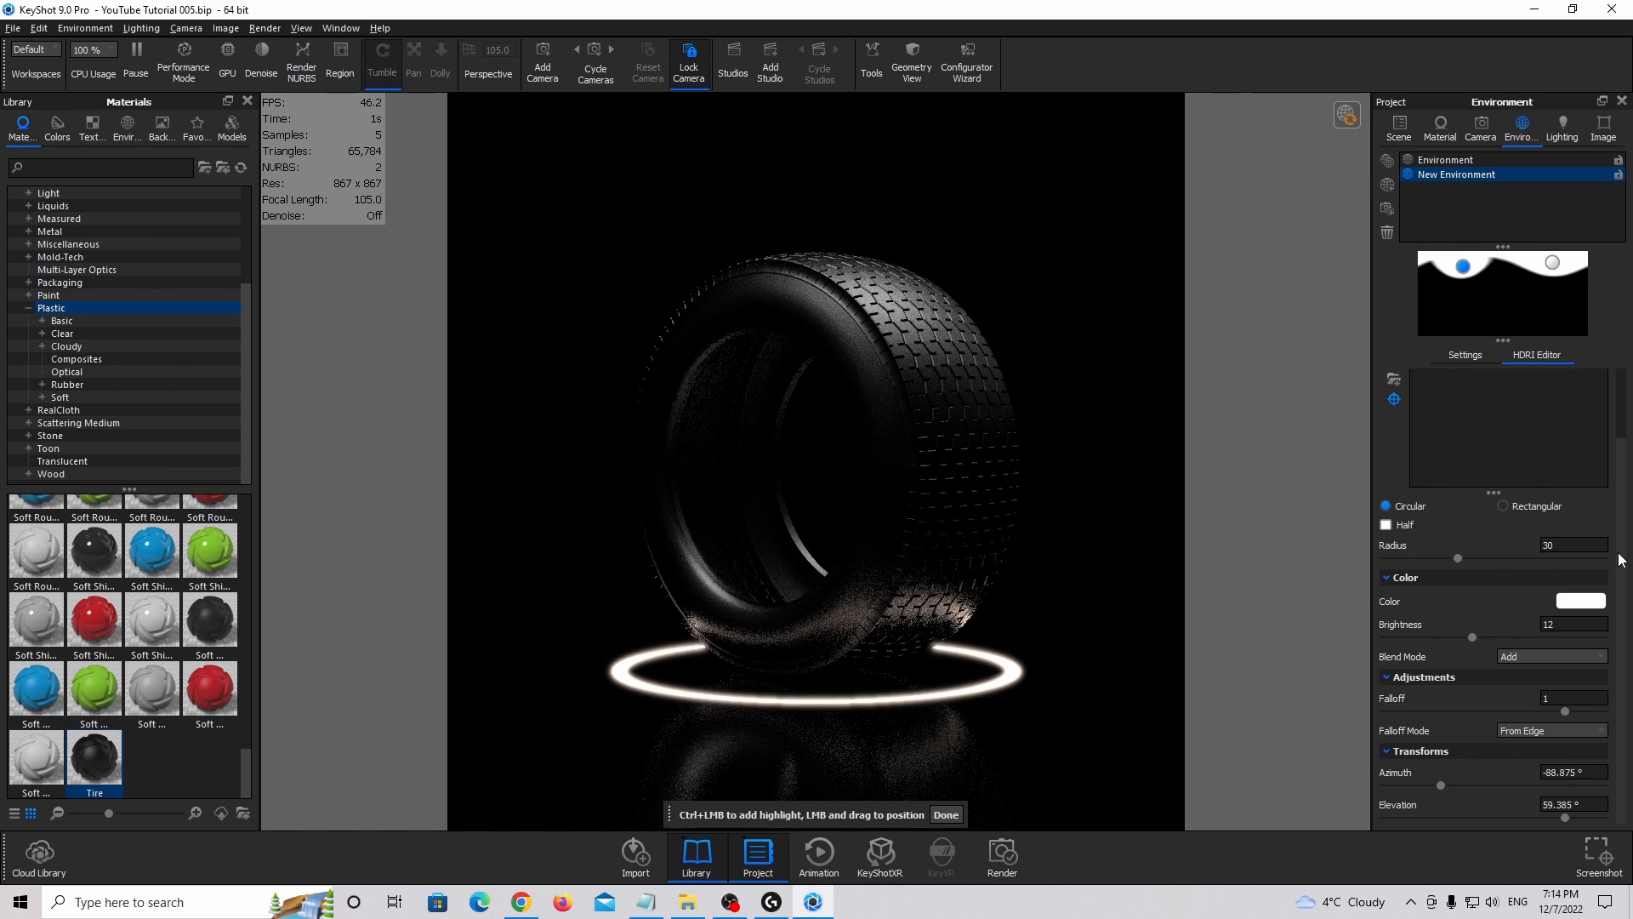
left_click_drag(1441, 788, 1445, 782)
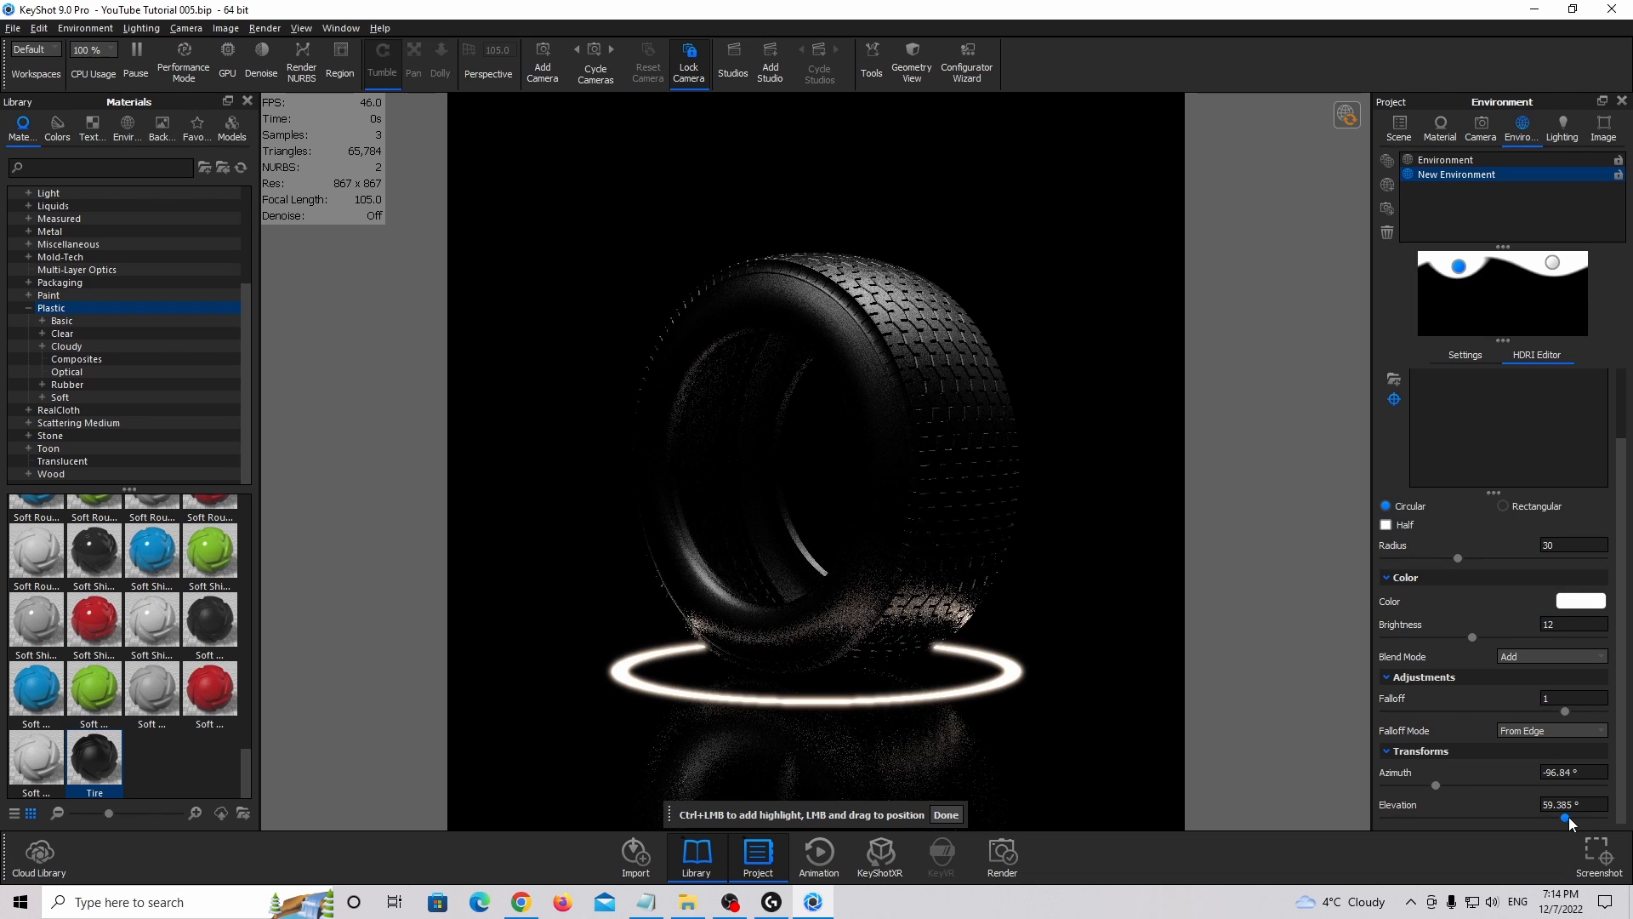
left_click_drag(1567, 816, 1559, 817)
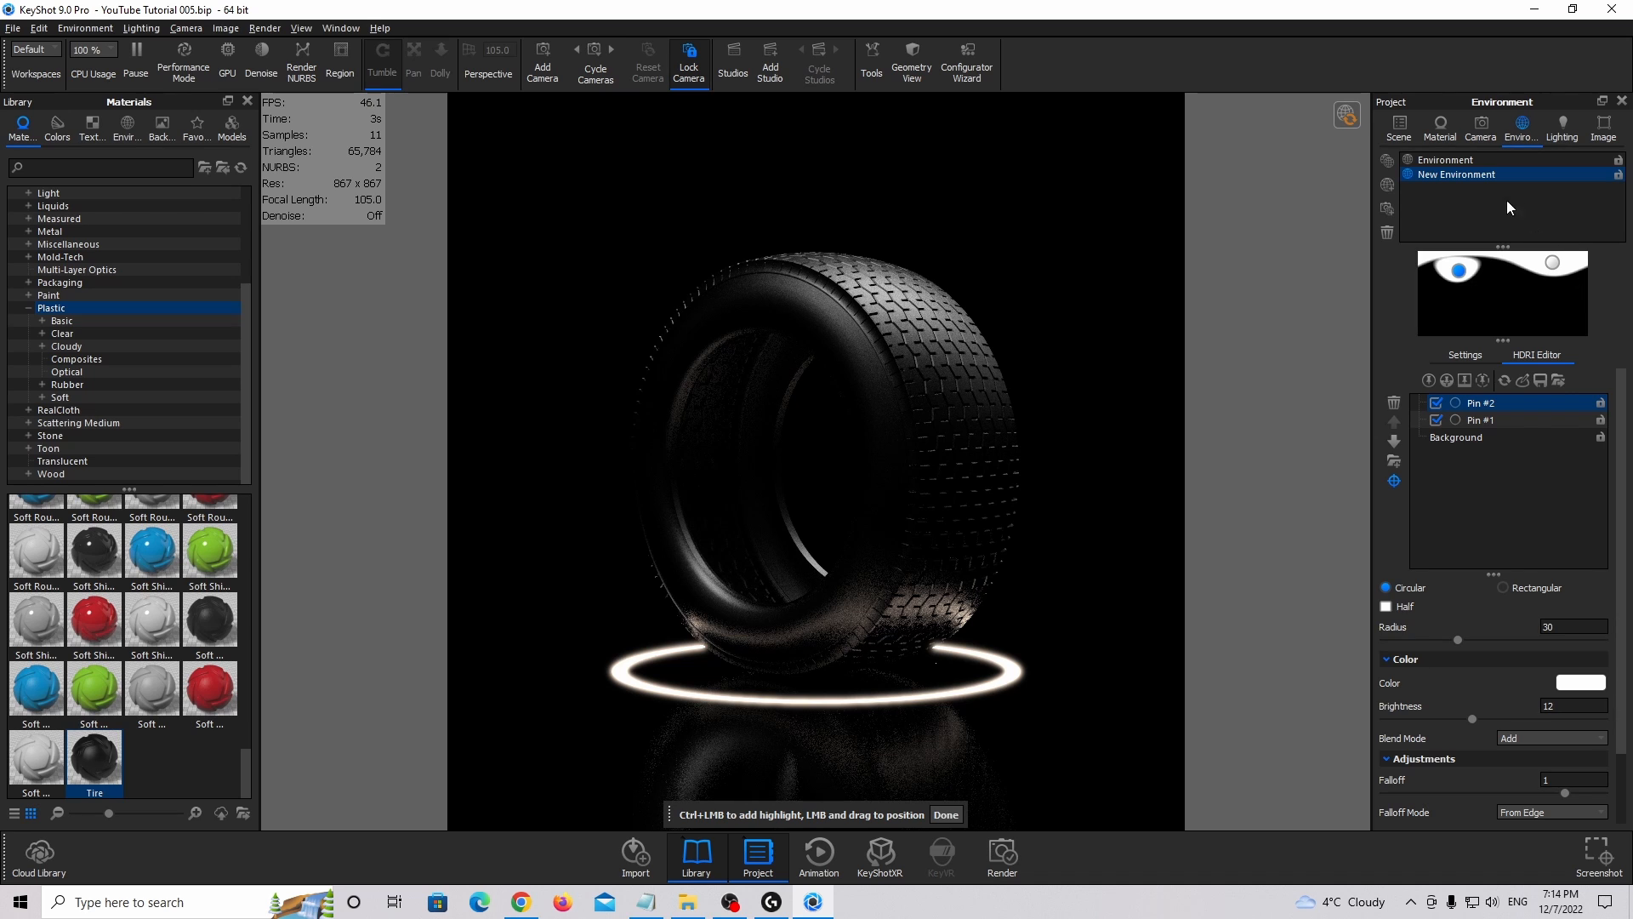
Duplicate the second pin and place the copy below the first pin to light the tire's sidewall.
right_click(1455, 274)
left_click(1472, 299)
left_click_drag(1459, 272, 1557, 291)
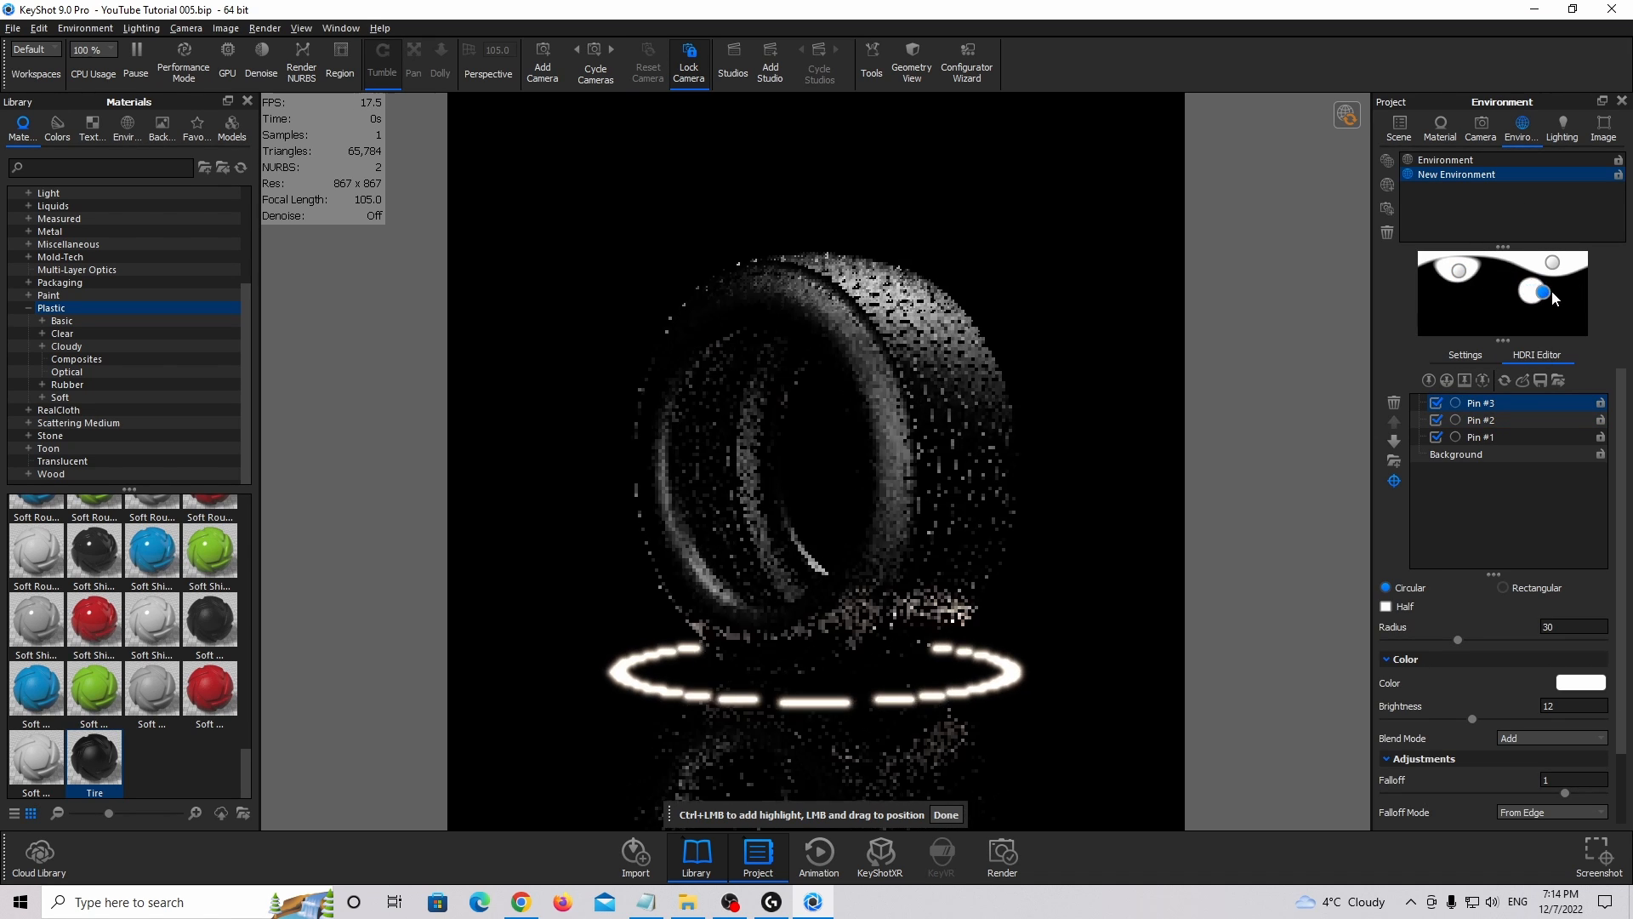
Set the third pin's radius to 45 and its brightness to 8.
left_click(1559, 626)
key("BackSpace")
key("BackSpace")
type("45")
key("Return")
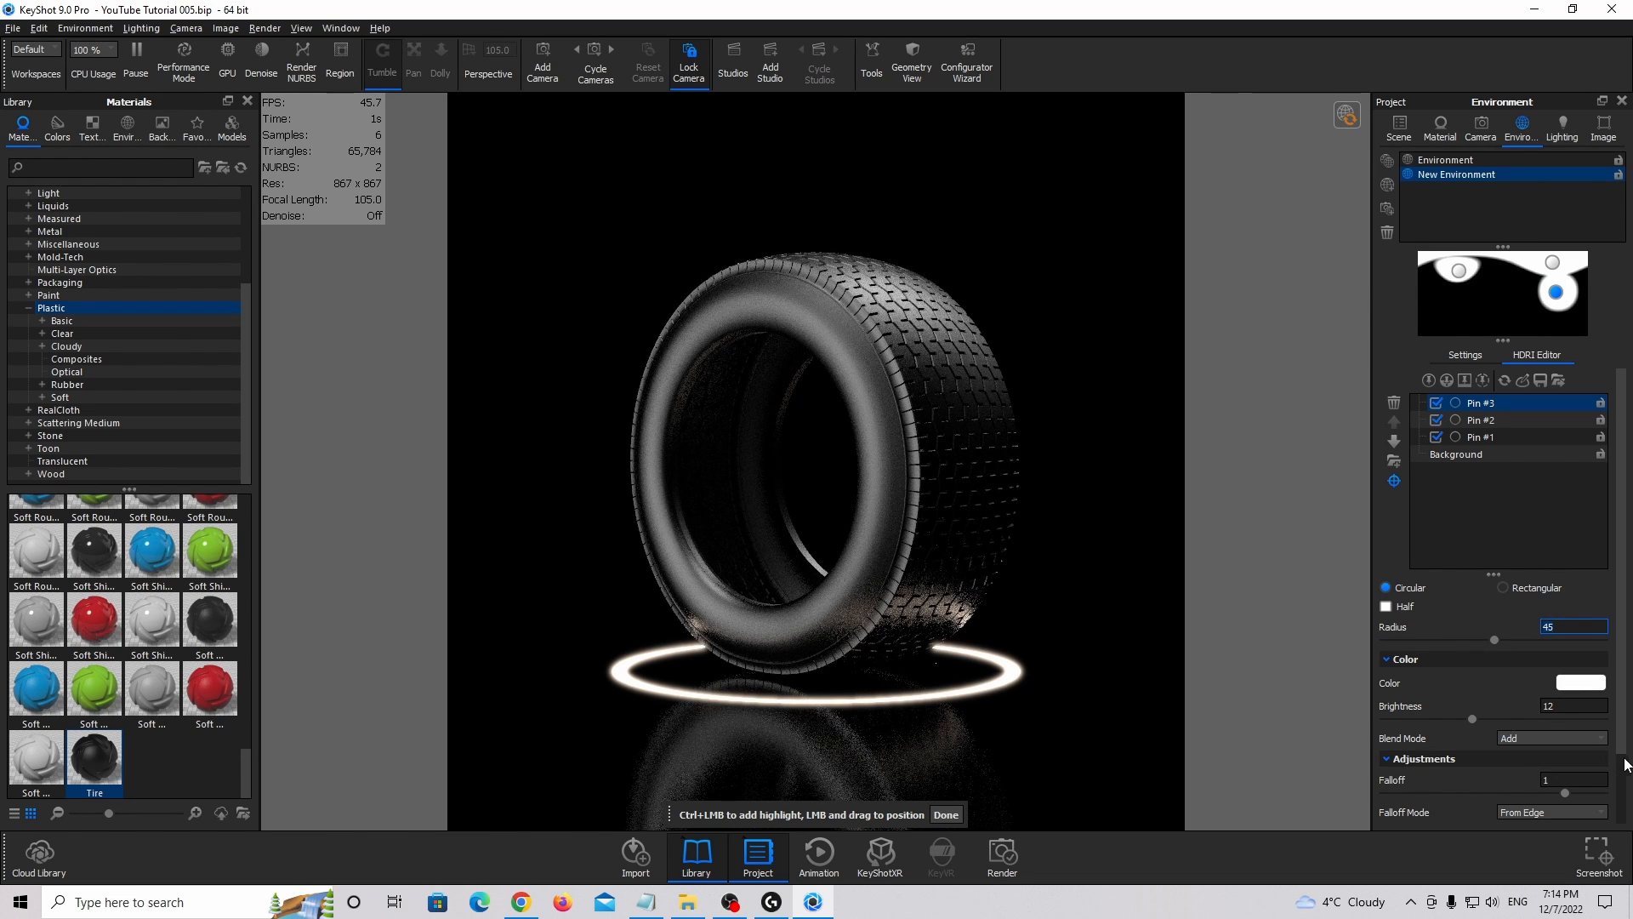
left_click(1575, 706)
type("8")
key("Return")
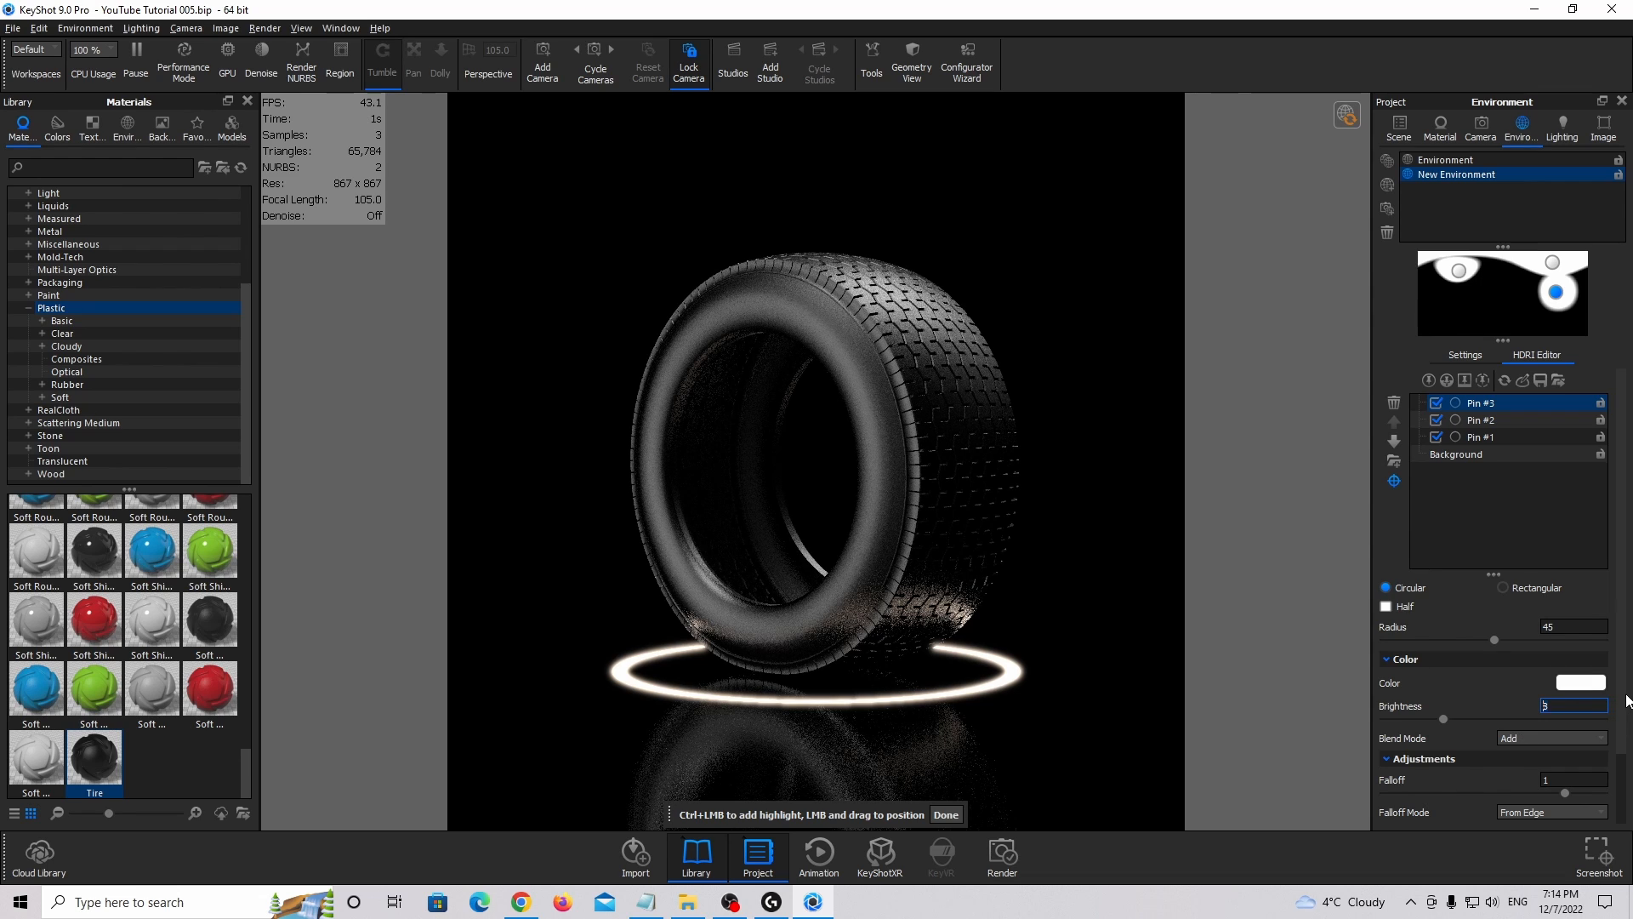
Fine-tune the third pin's position to an azimuth of about 123.5° and an elevation of -3°.
scroll(1522, 725, "down", 3)
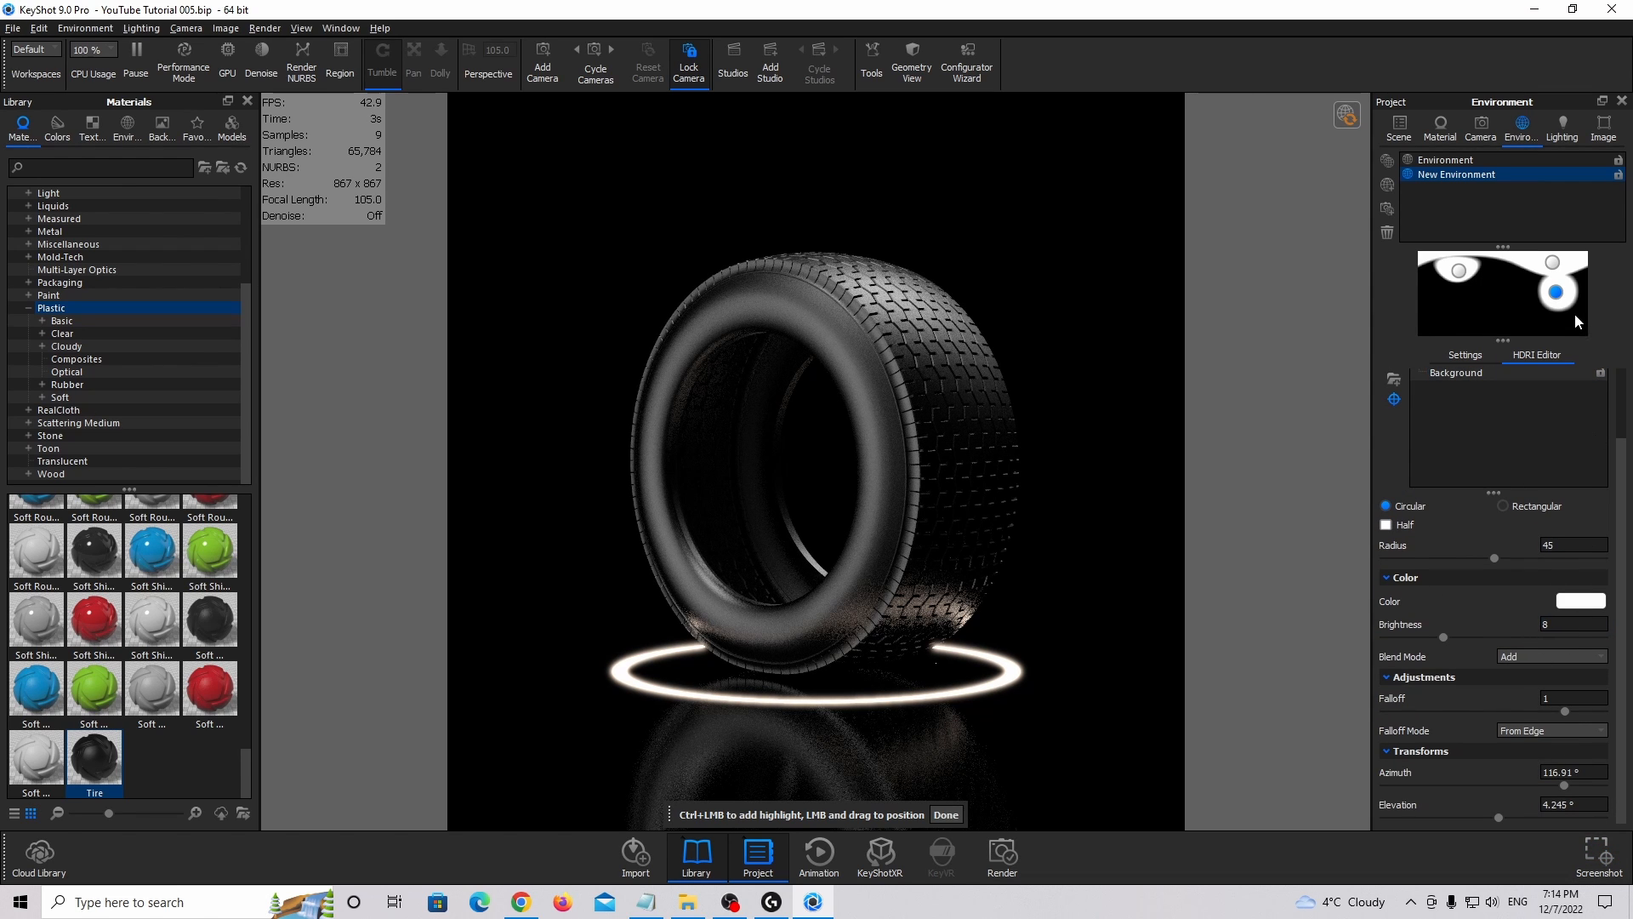
left_click_drag(1553, 297, 1561, 299)
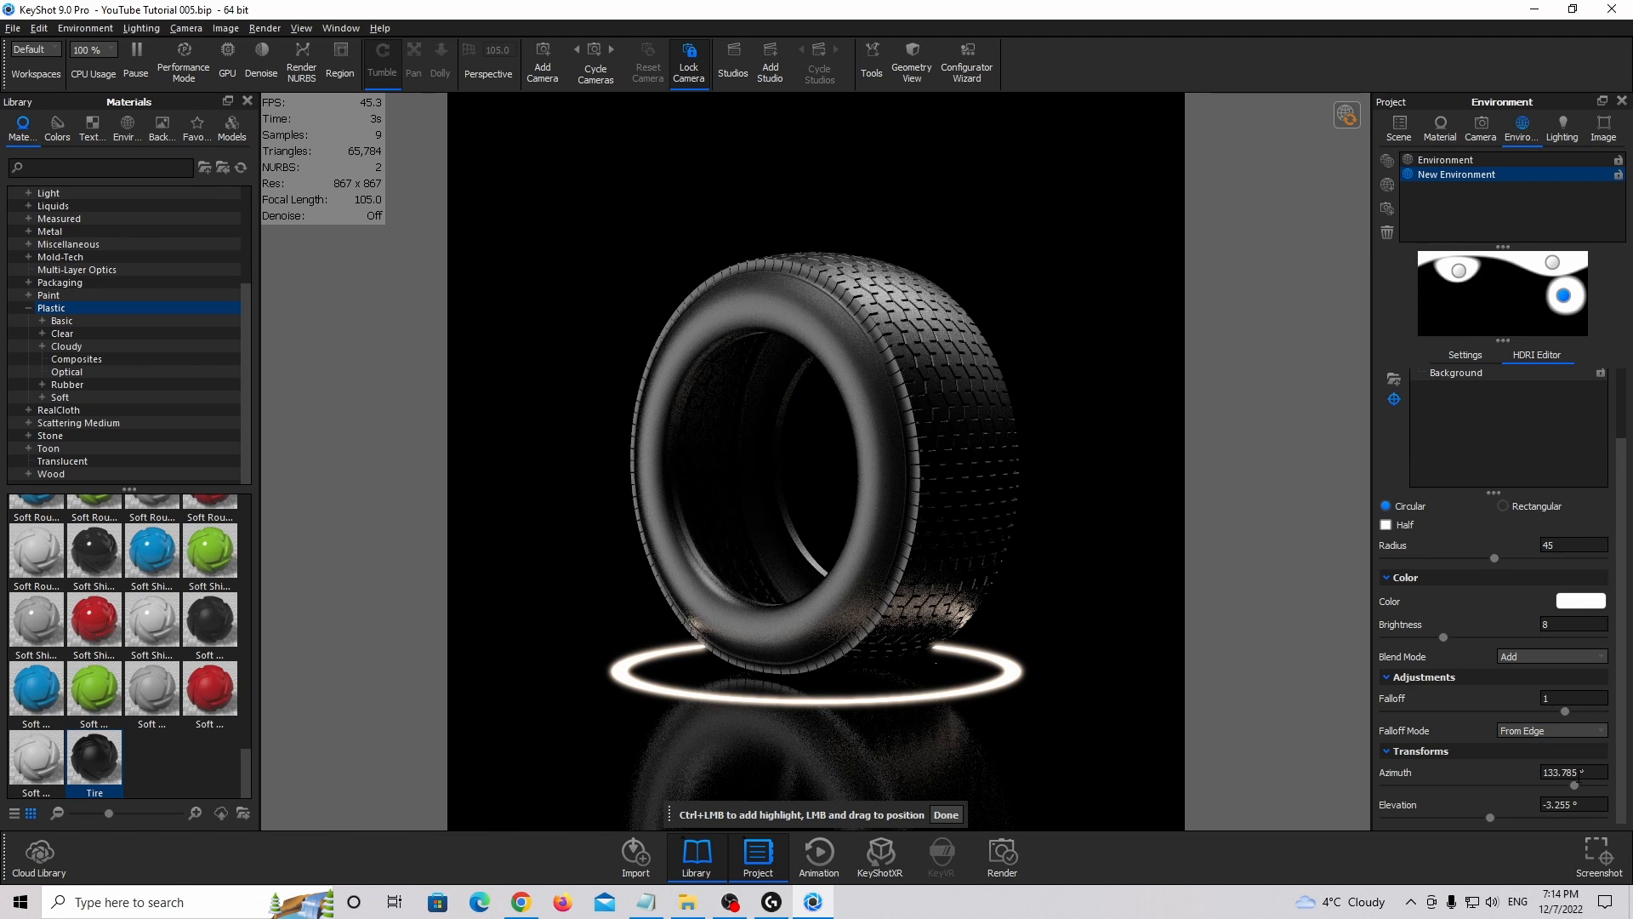
mouse_move(1574, 785)
left_mouse_down()
mouse_move(1536, 783)
mouse_move(1568, 783)
left_mouse_up()
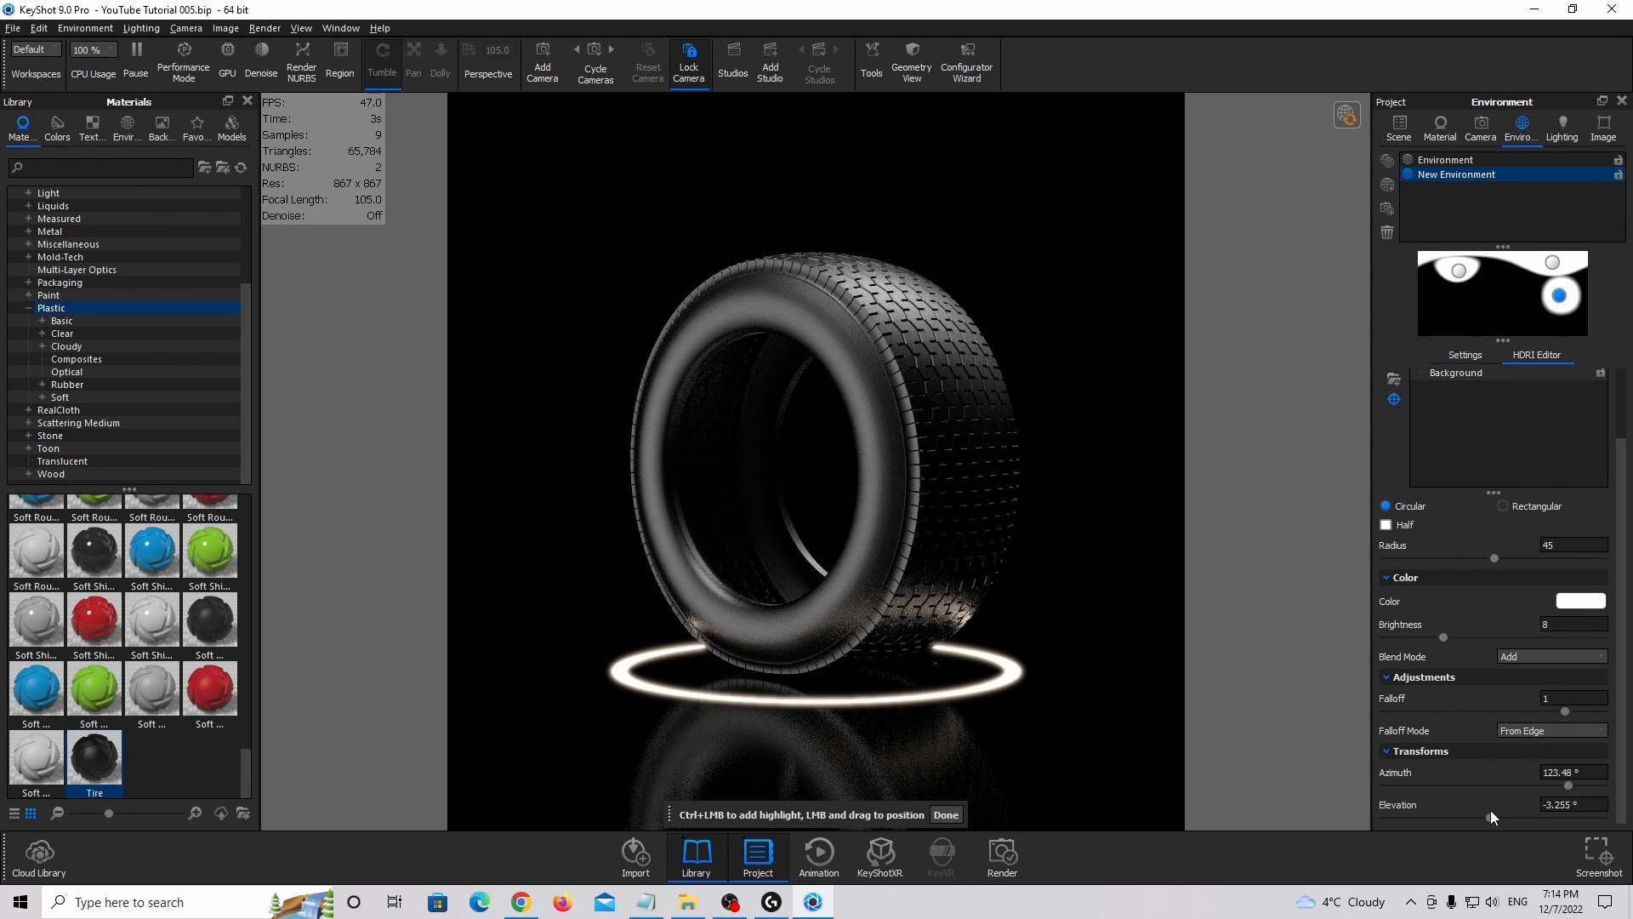
left_click_drag(1497, 814, 1493, 815)
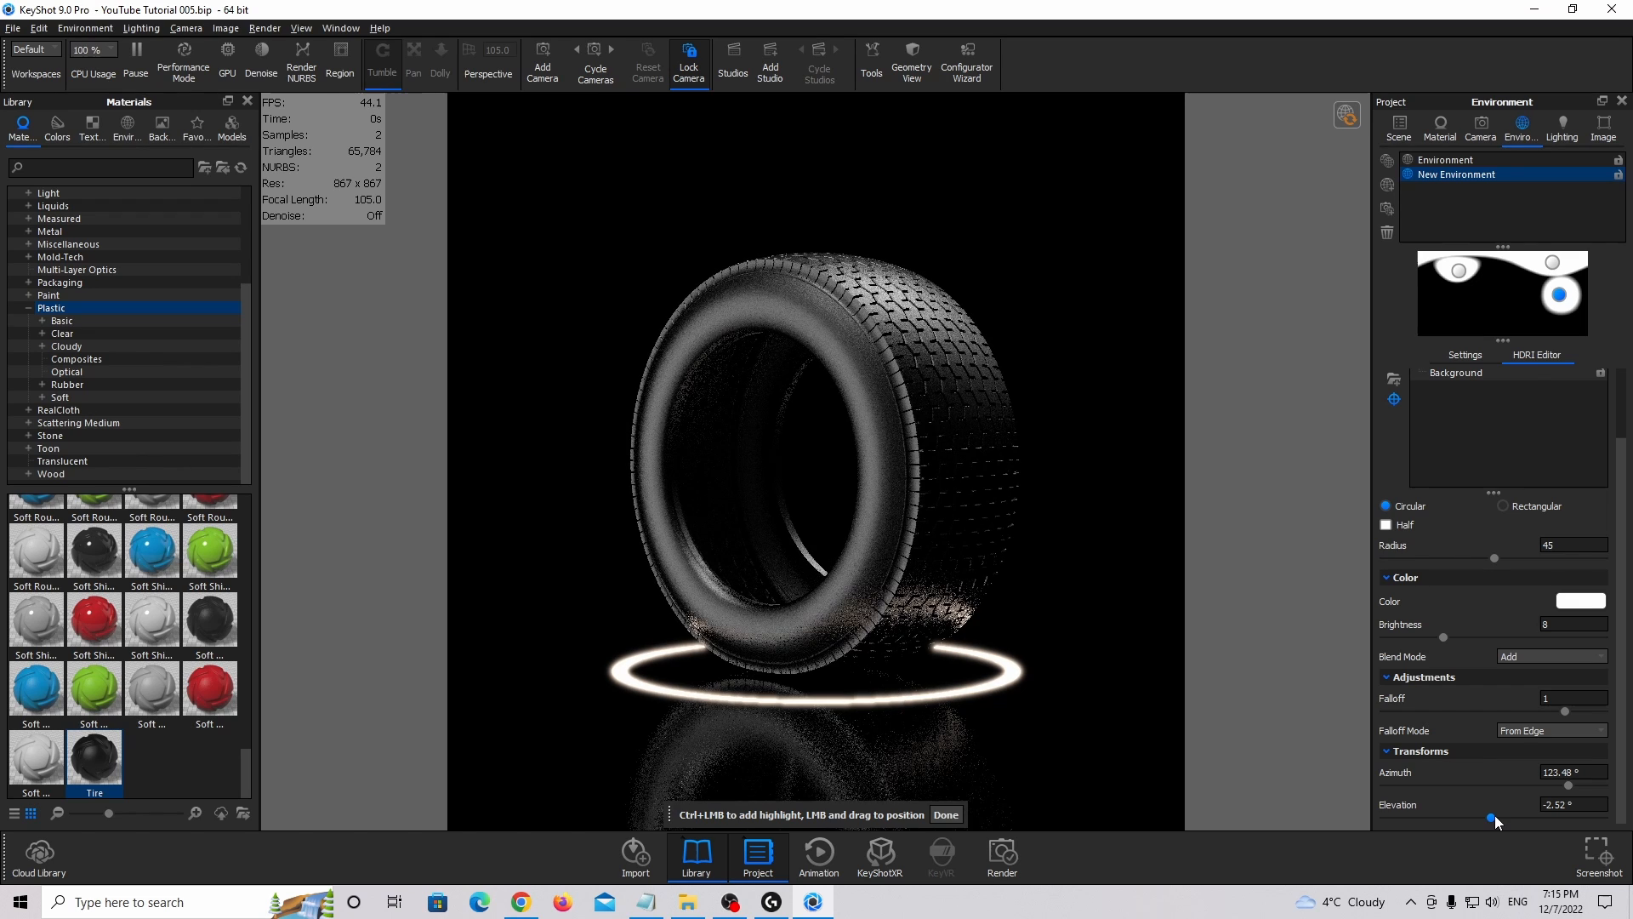
double_click(1550, 807)
type("-3")
key("Return")
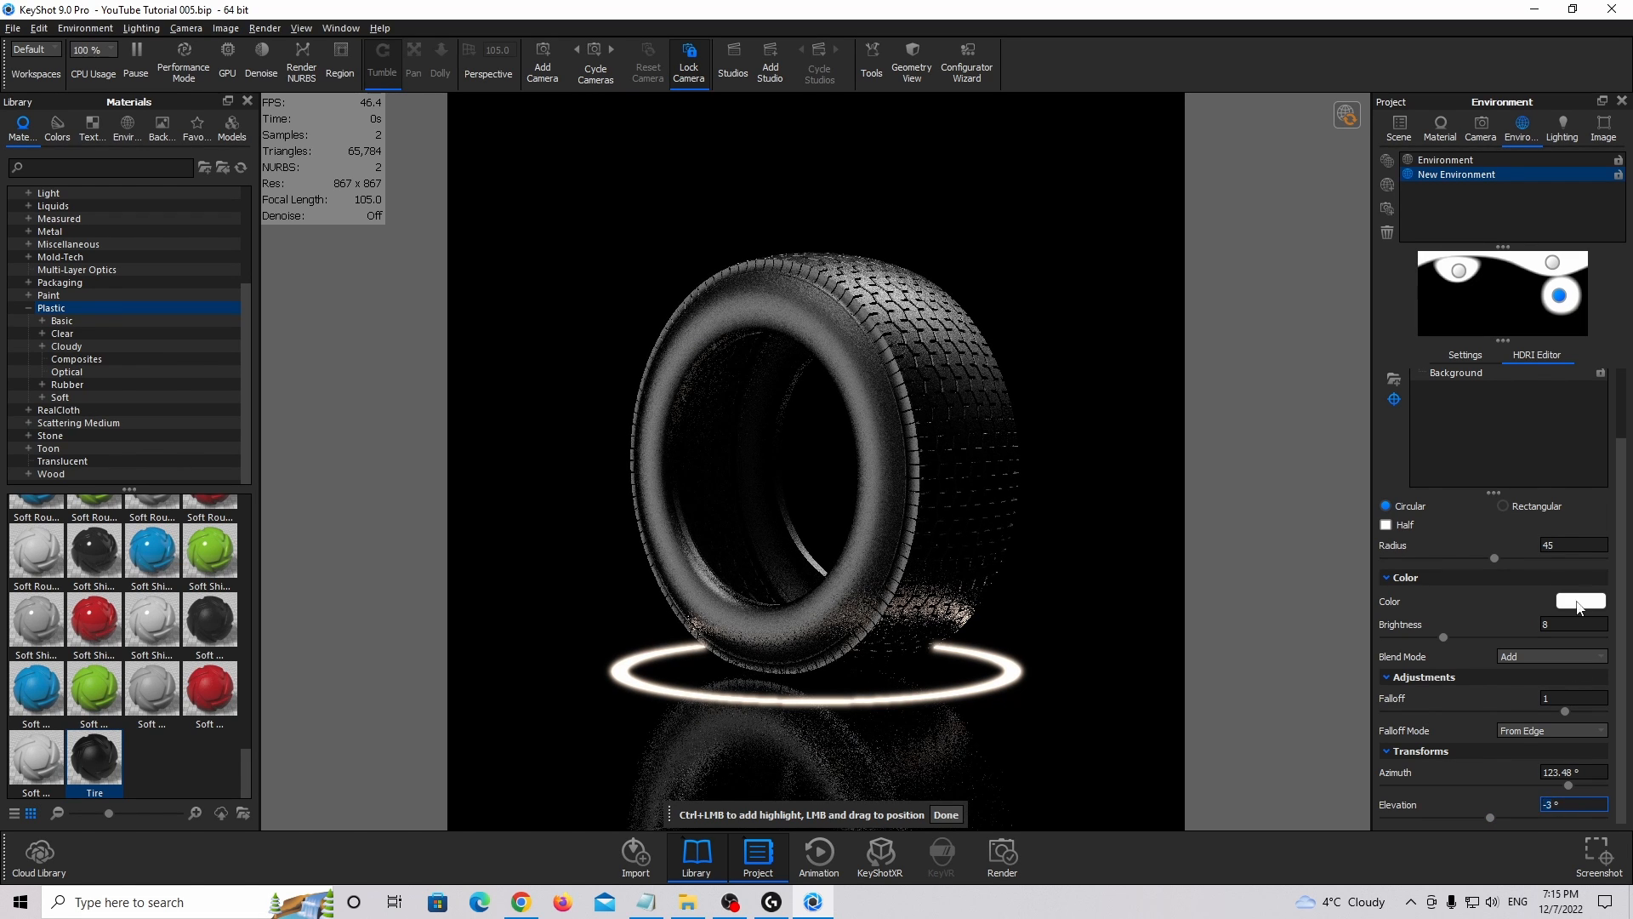
Duplicate the third pin and move the copy below the second pin on the HDRI map to light the tread.
right_click(1558, 296)
left_click(1571, 321)
left_click_drag(1558, 295, 1475, 314)
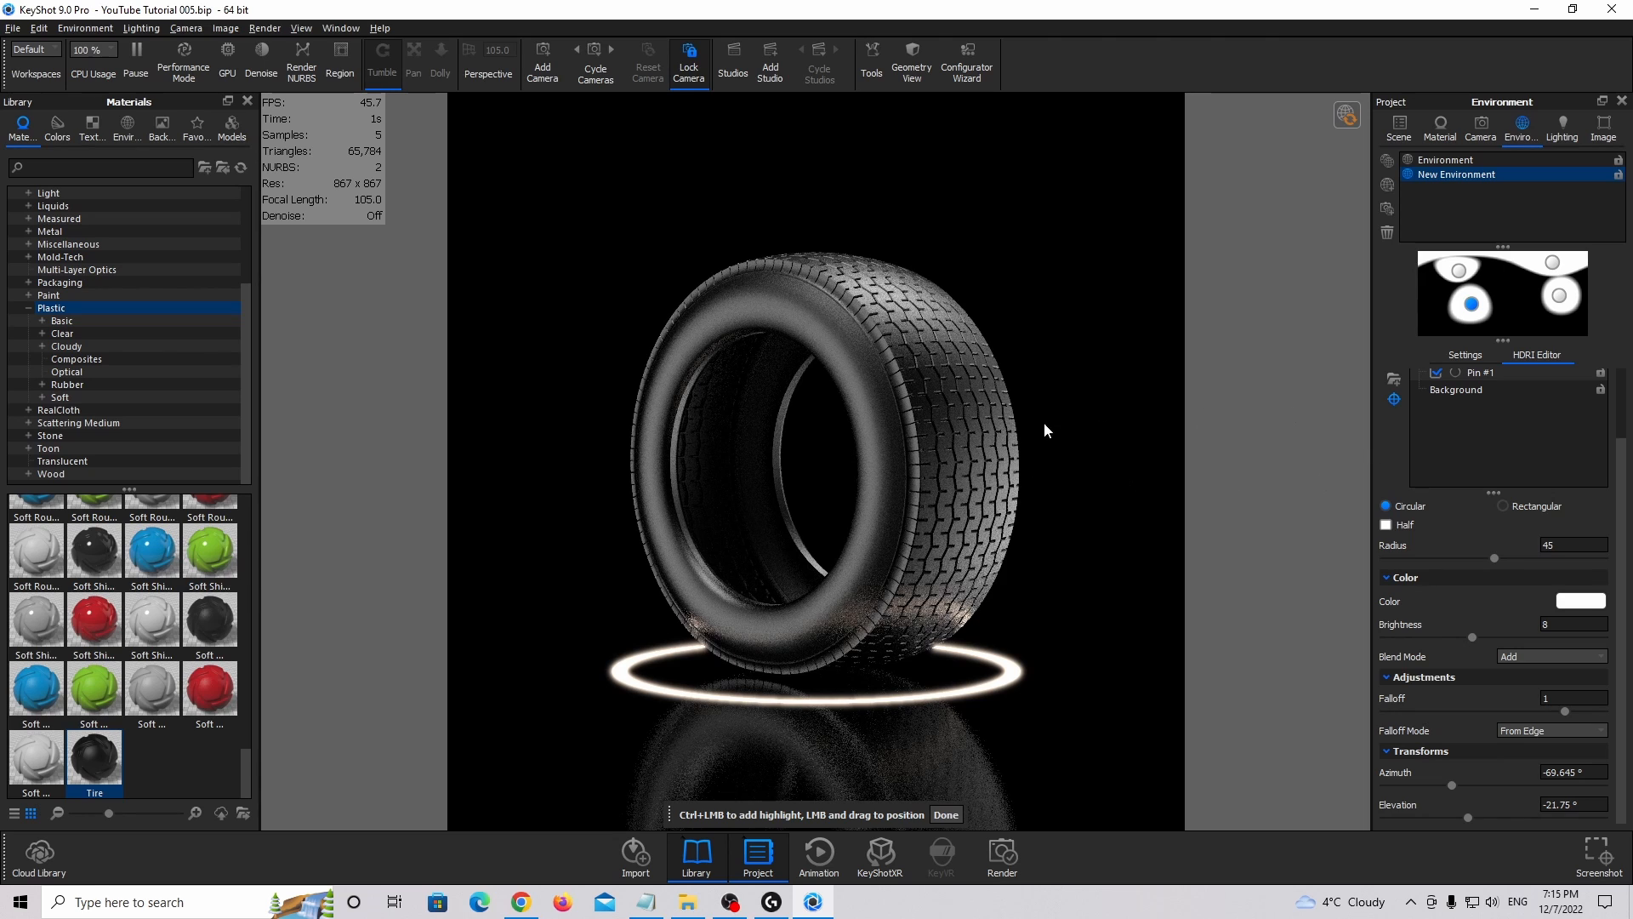
Adjust the fourth pin's highlight to an azimuth of -81° and an elevation of about -44°, and finish highlight placement.
left_click(972, 425)
left_click(982, 499)
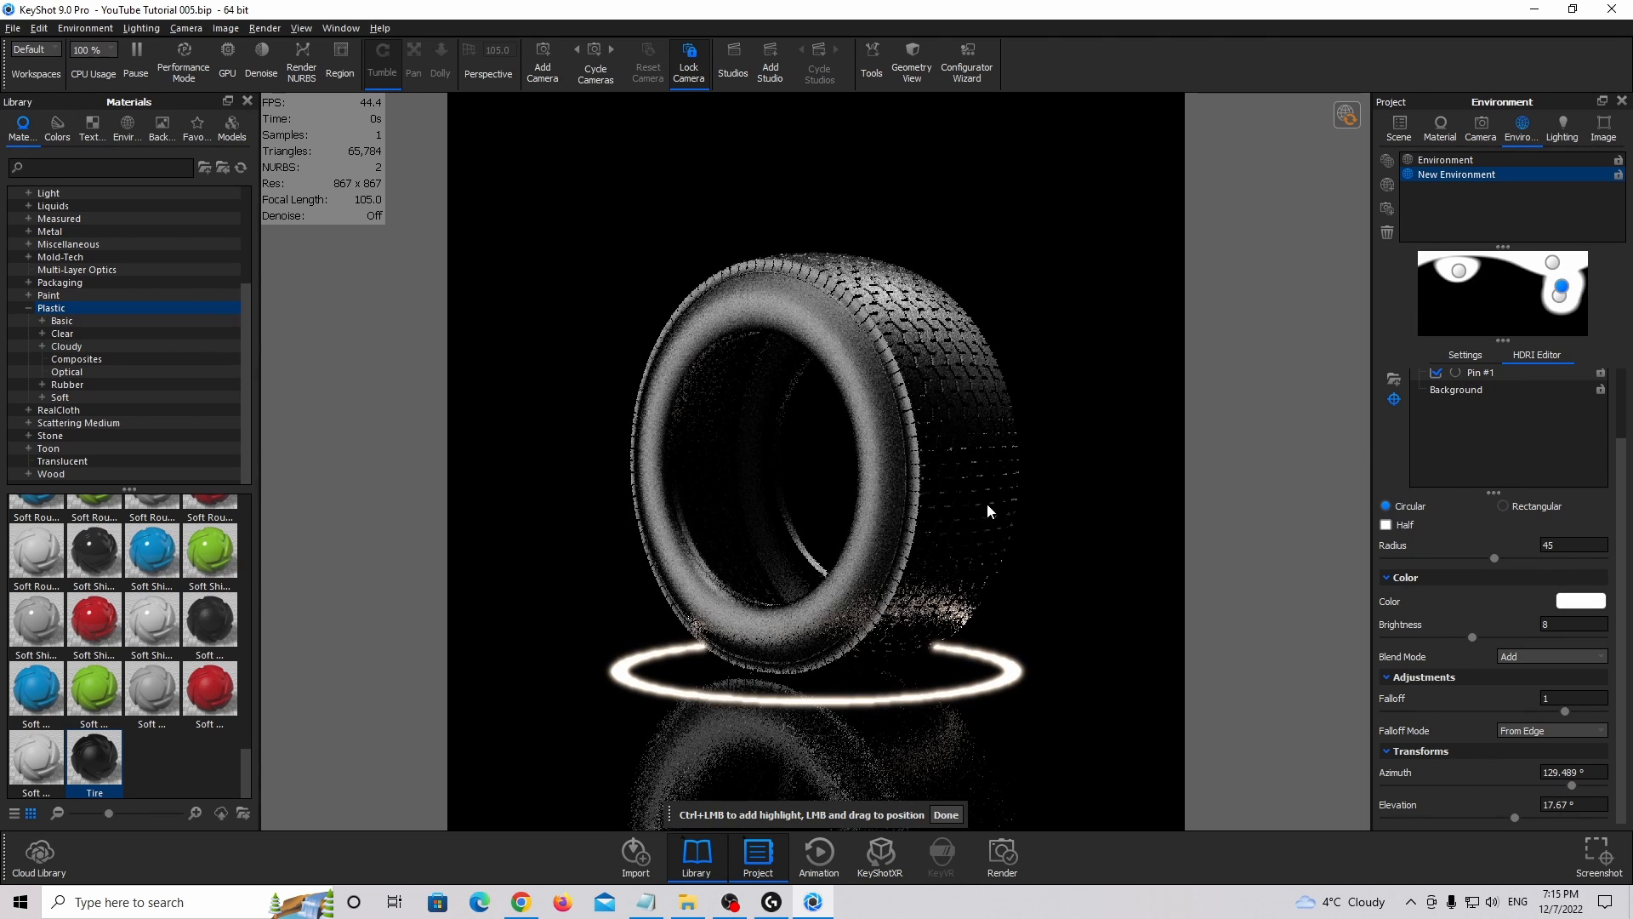
left_click_drag(987, 503, 1003, 512)
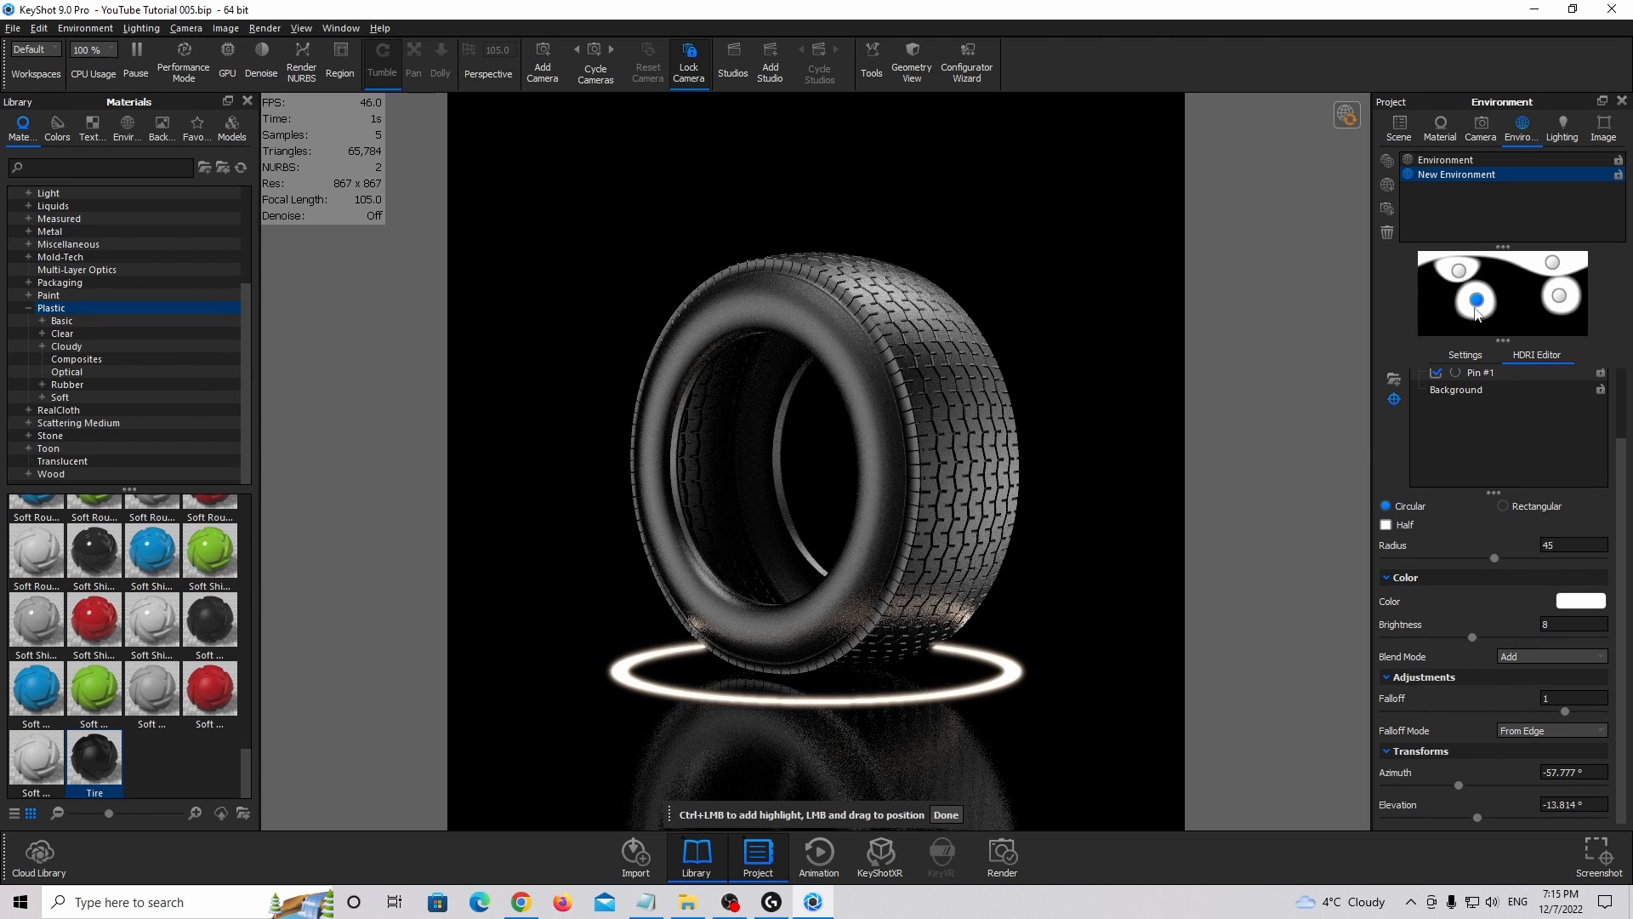
mouse_move(1458, 785)
left_mouse_down()
mouse_move(1442, 783)
mouse_move(1468, 816)
mouse_move(1443, 814)
left_mouse_up()
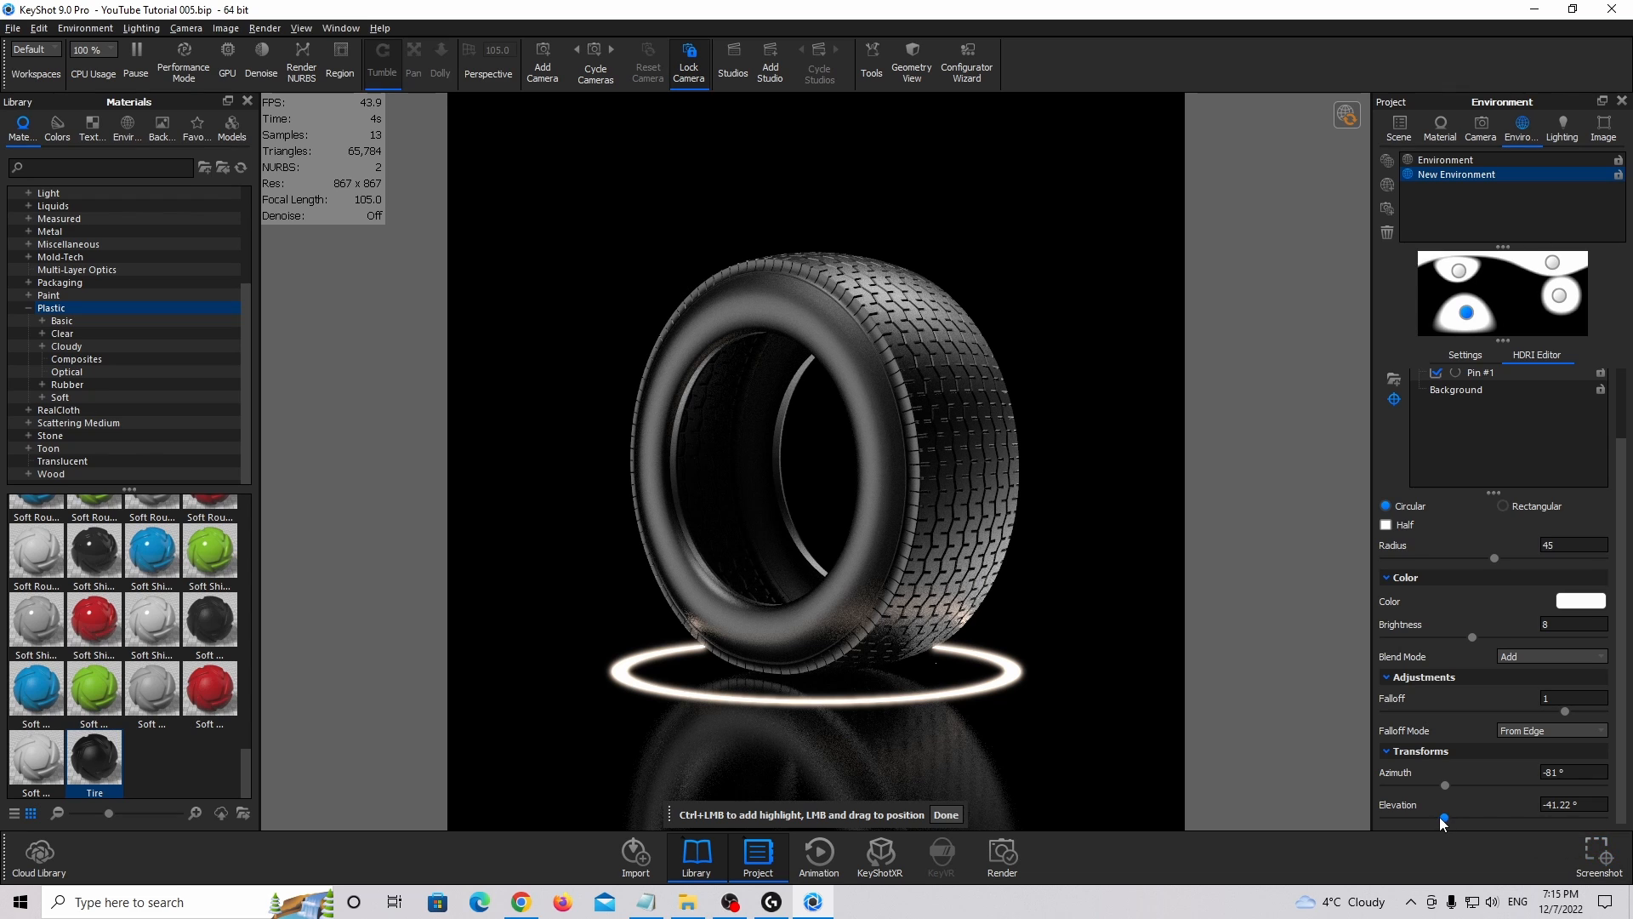
left_click_drag(1443, 818, 1437, 814)
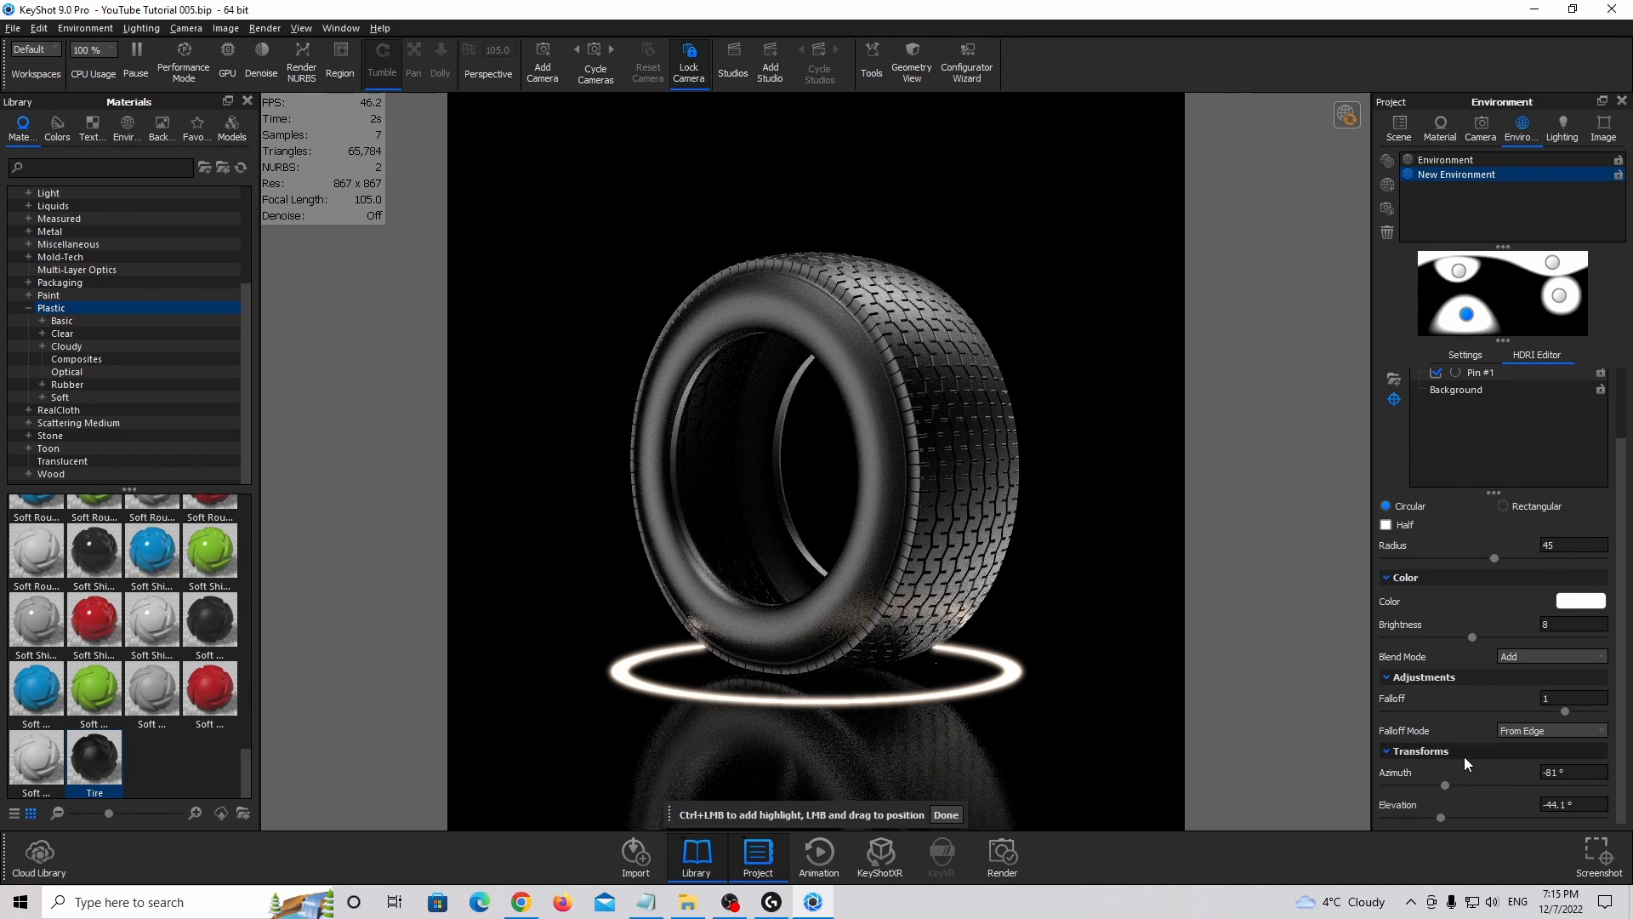
left_click(946, 815)
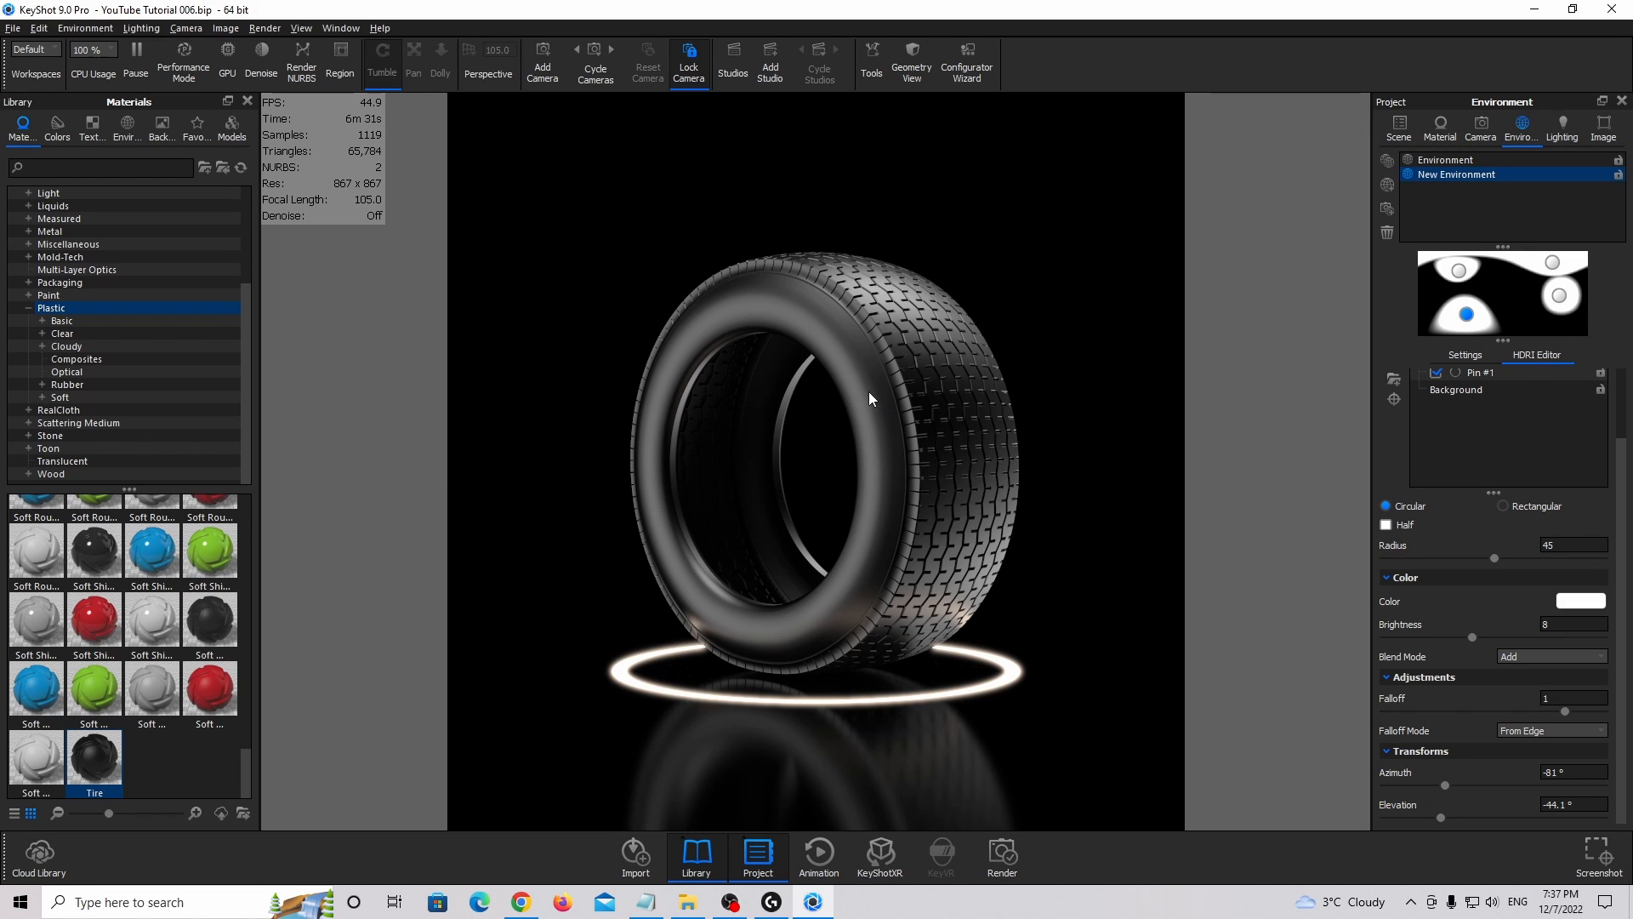
Open the Tire material for editing and accept black (#000000) as its diffuse color.
double_click(869, 393)
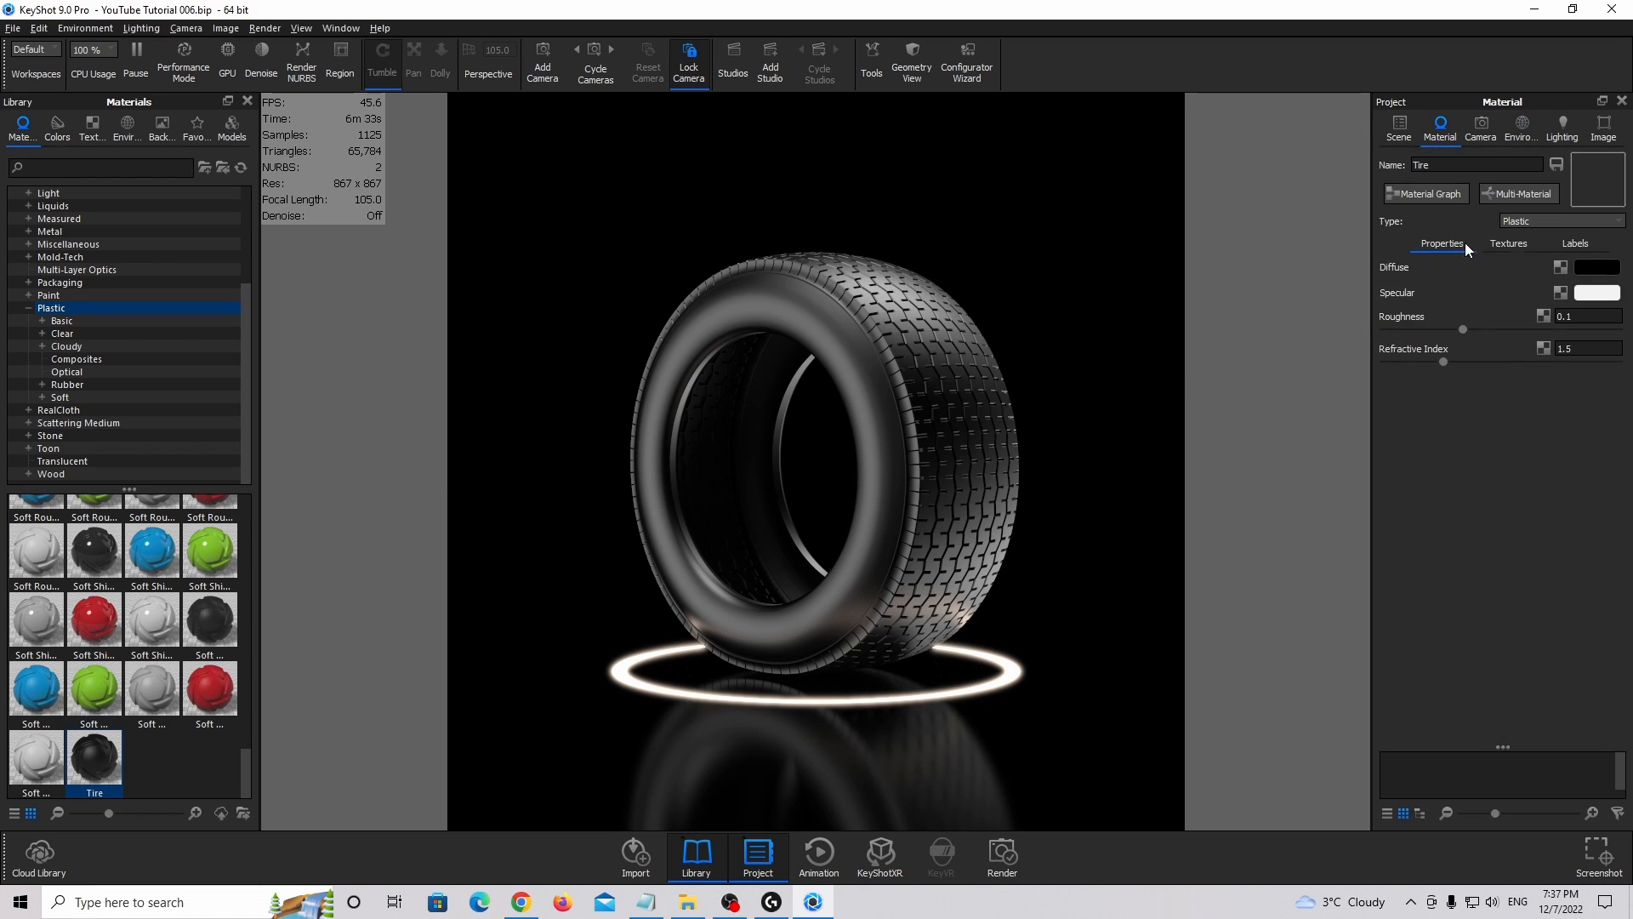
left_click(1572, 268)
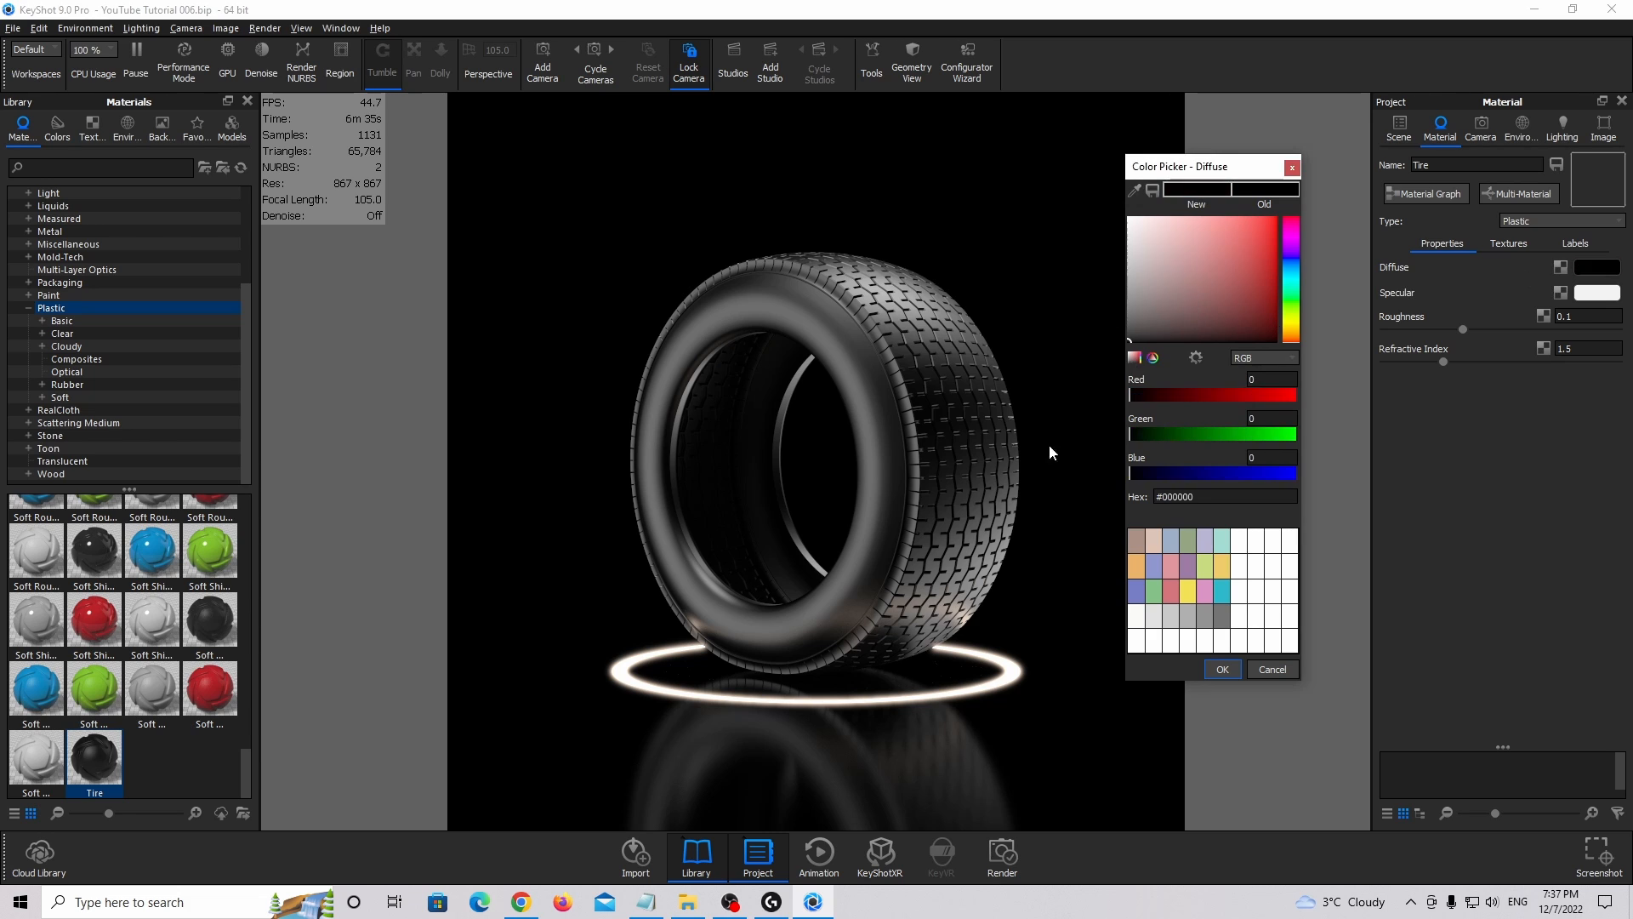
left_click_drag(1179, 169, 1107, 112)
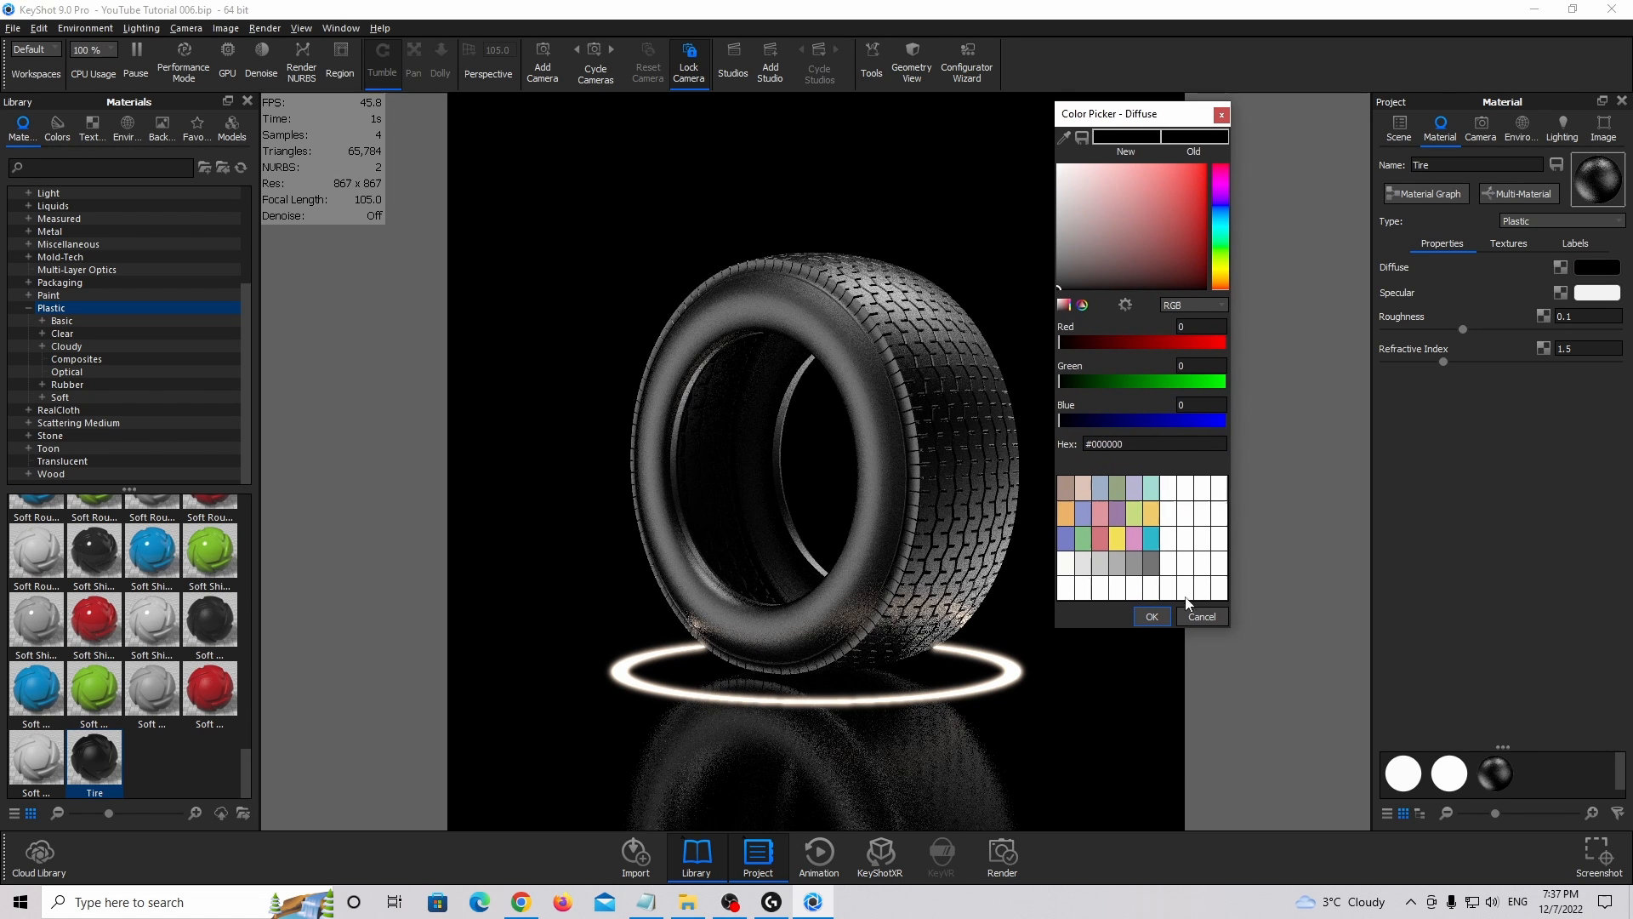
left_click(1148, 621)
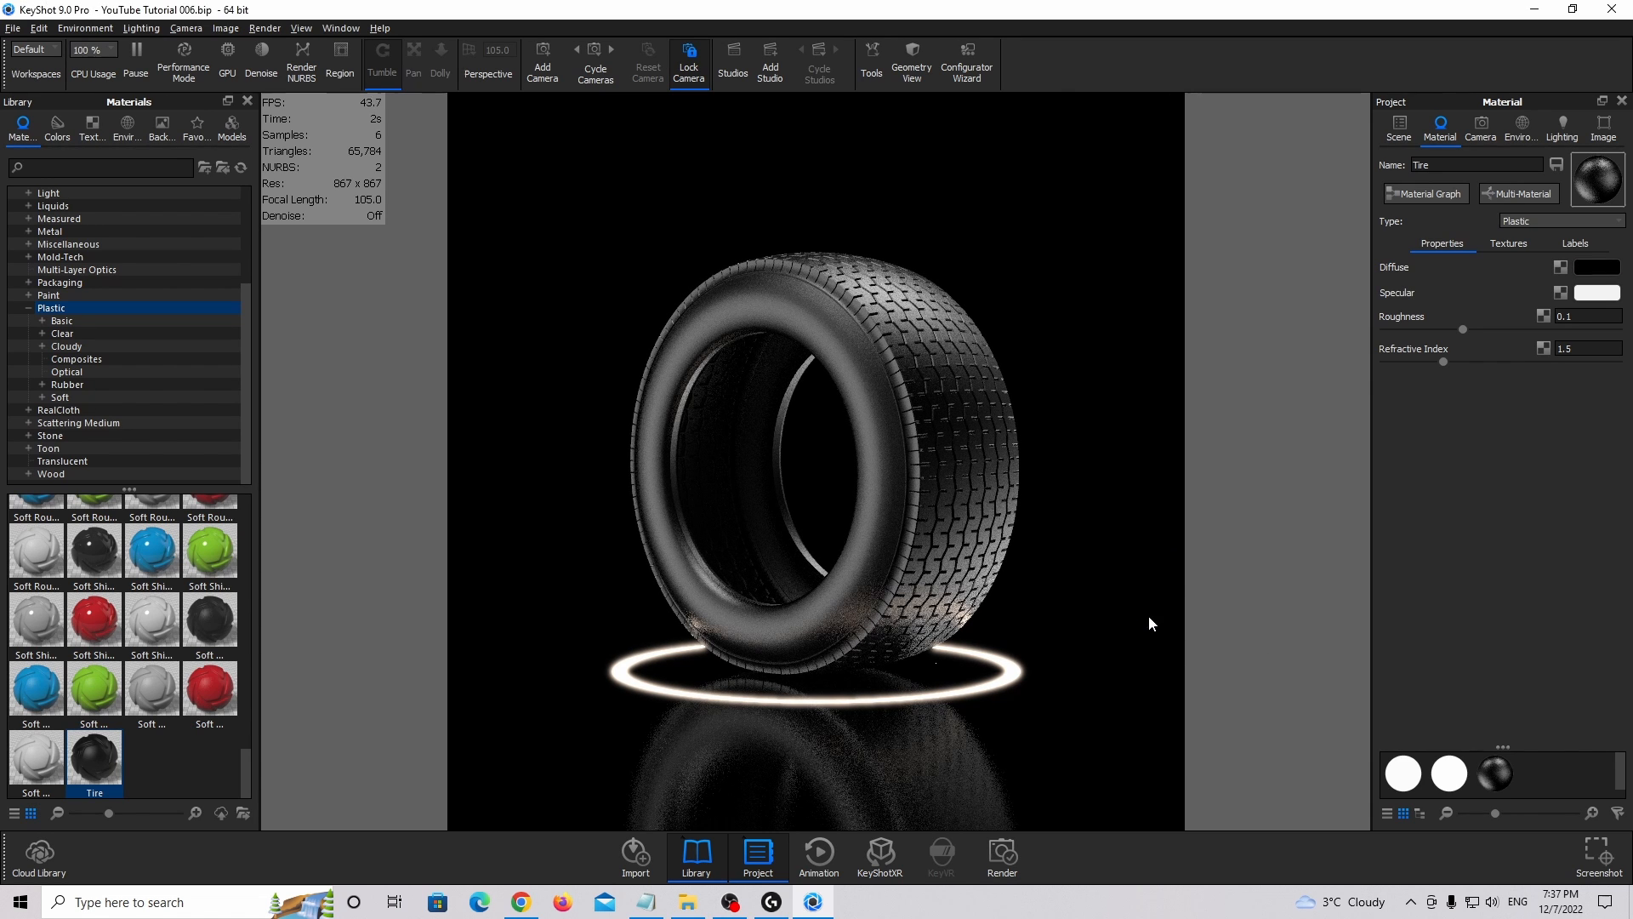
Open the Tire material's Material Graph and move its window down to uncover the tire.
left_click(1427, 201)
left_click_drag(976, 117, 728, 262)
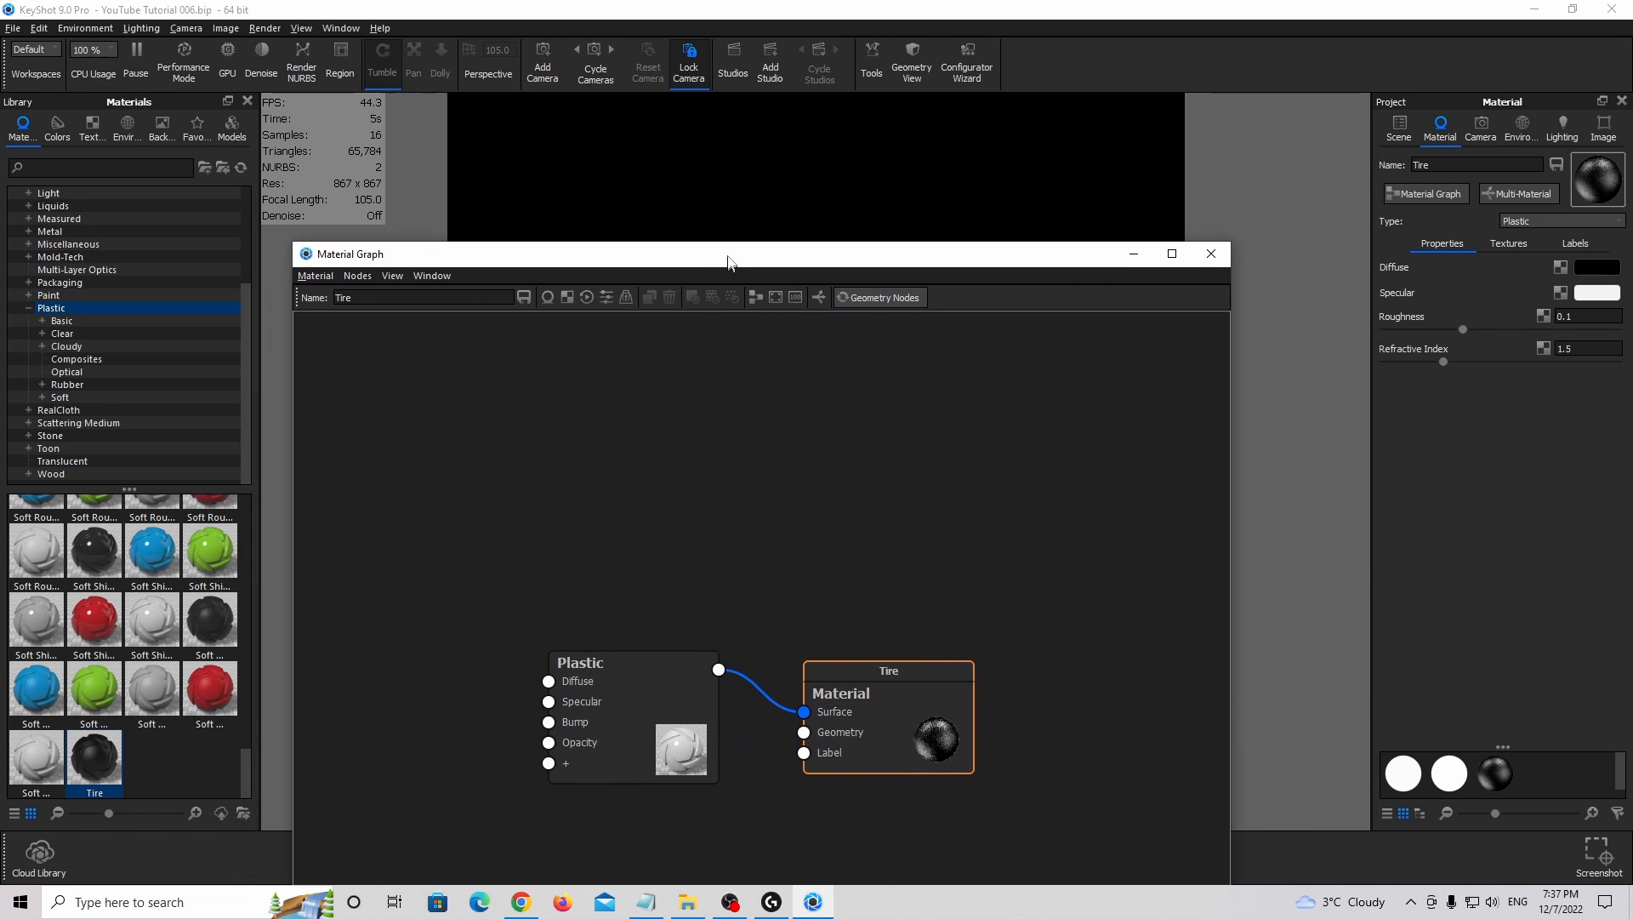
left_click_drag(1006, 261, 1012, 447)
Activate the Free Camera and apply the landscape 2560 x 1600 image resolution preset.
left_click(1490, 130)
left_click(1462, 160)
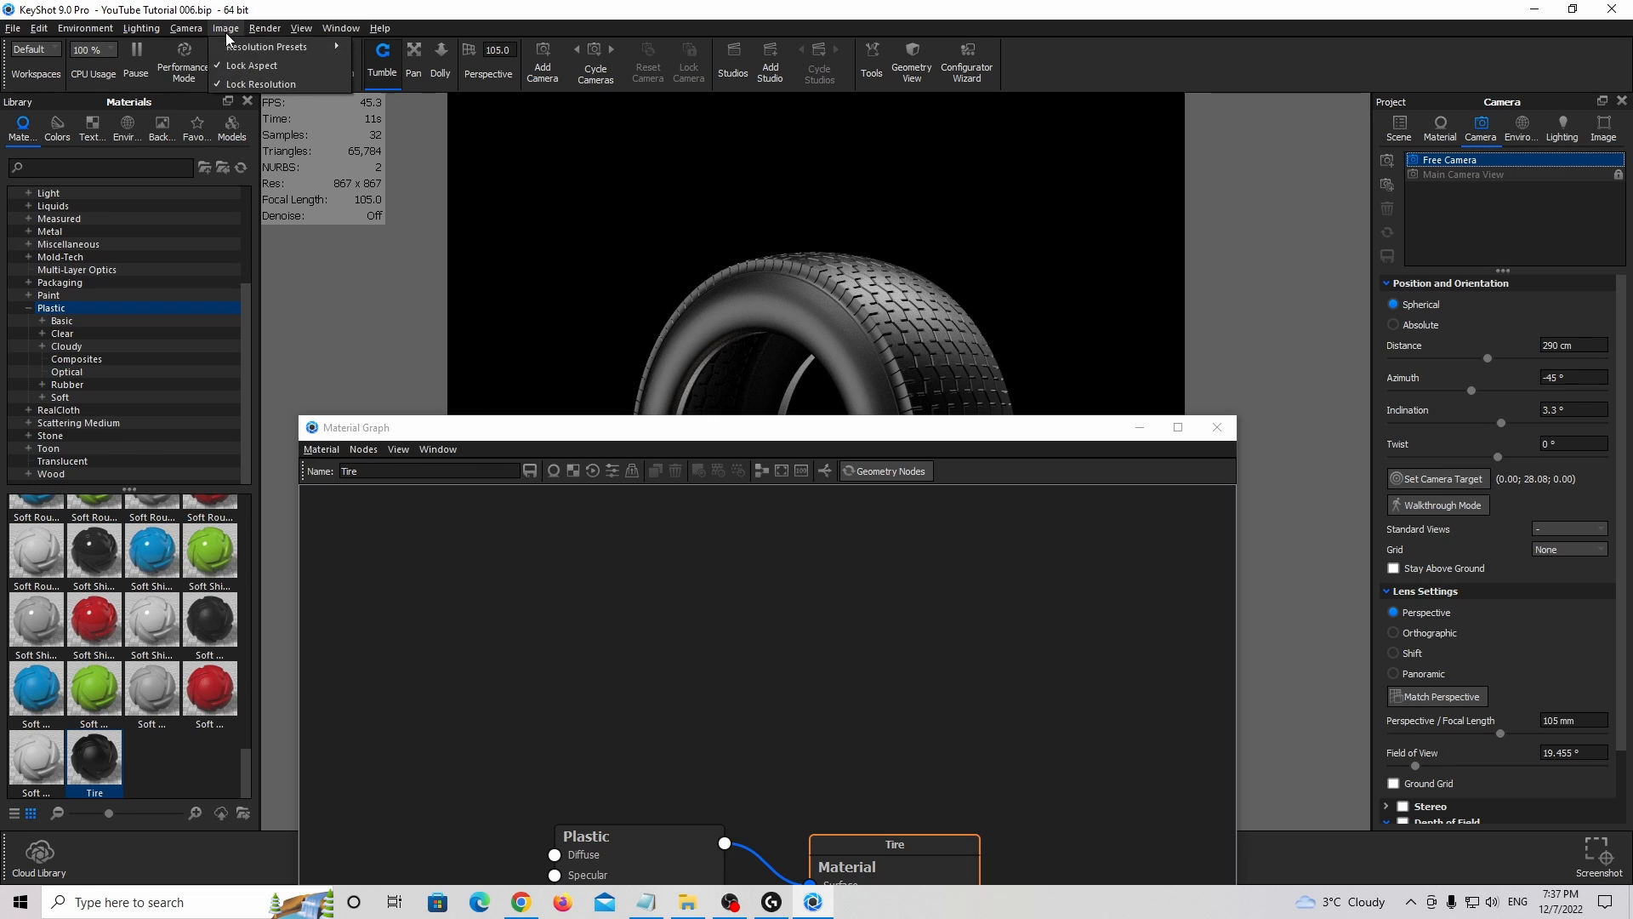
left_click(379, 29)
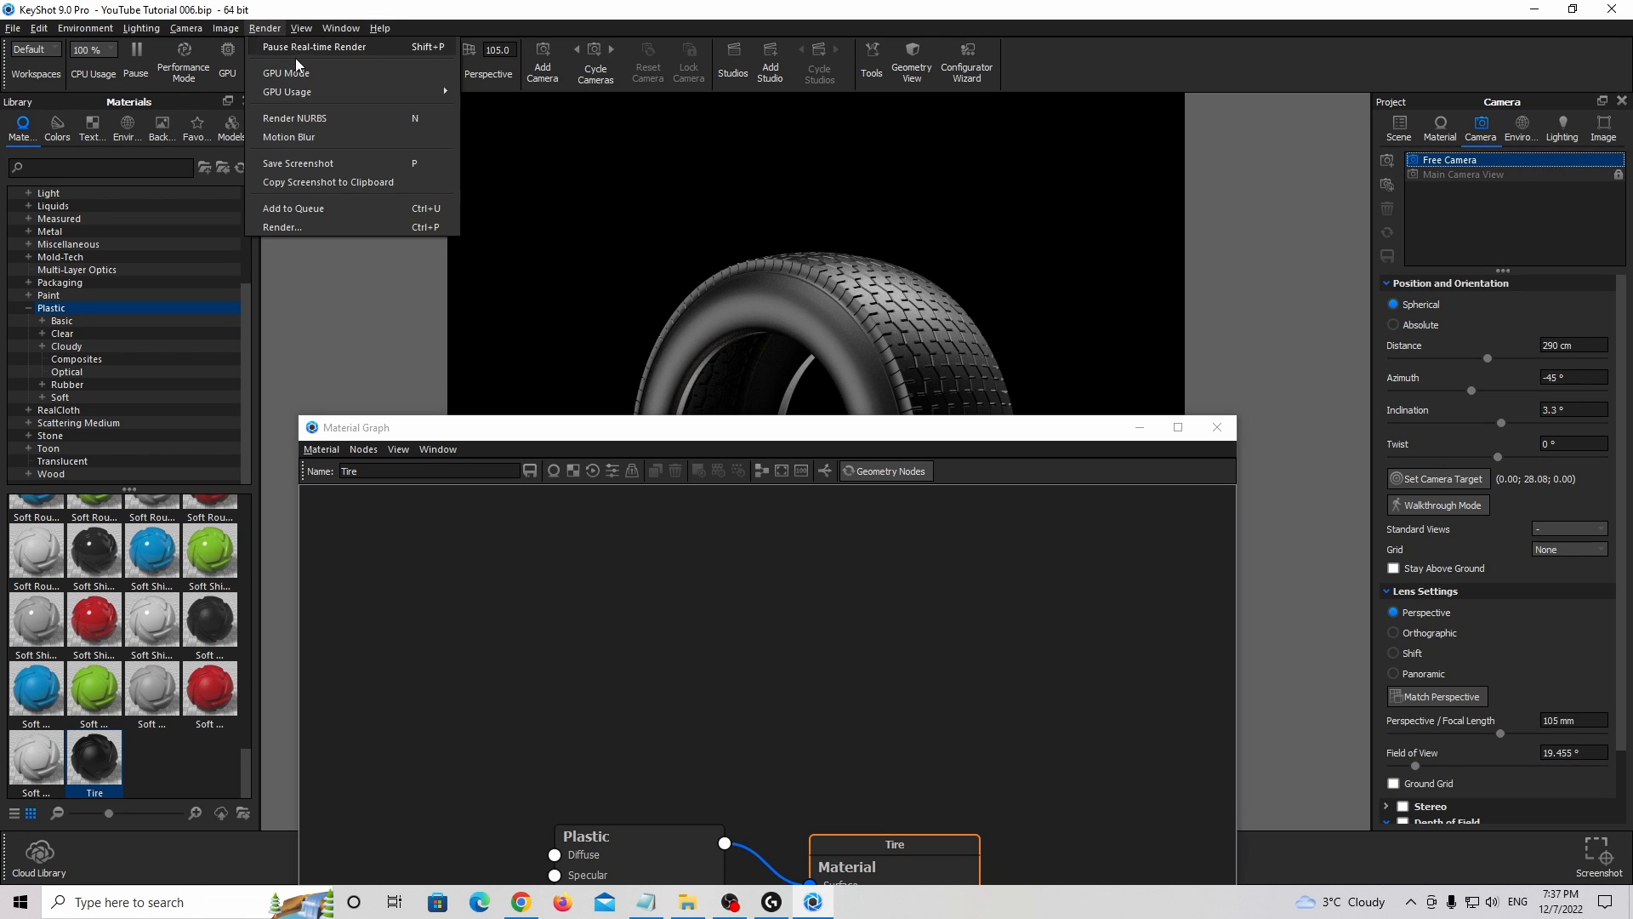
mouse_move(230, 42)
mouse_move(379, 48)
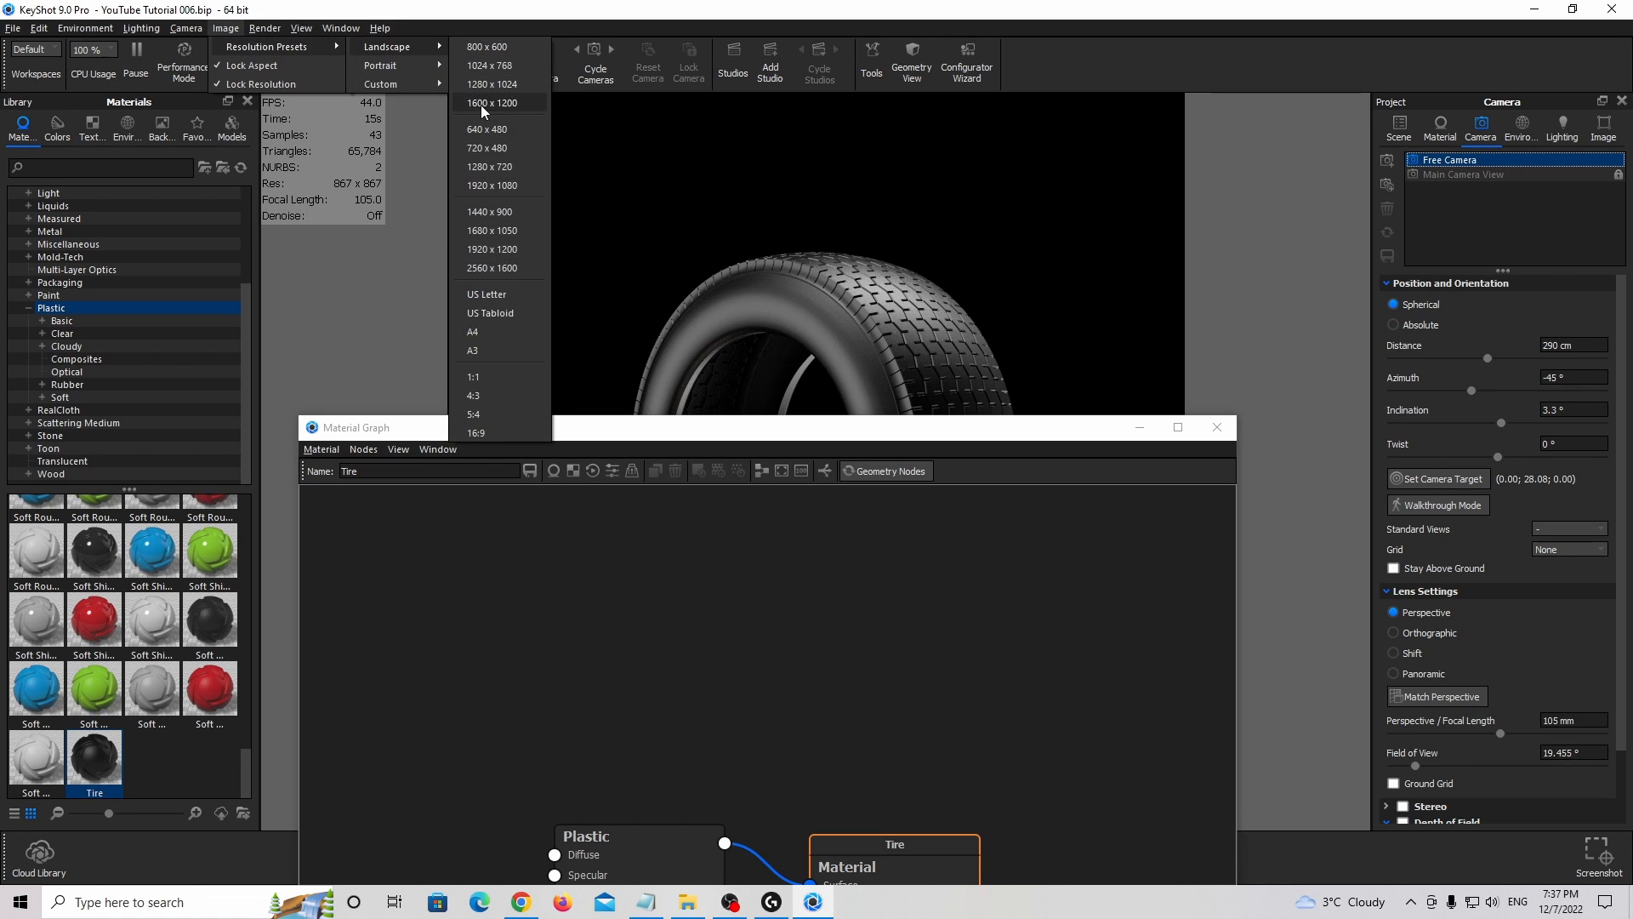
left_click(490, 269)
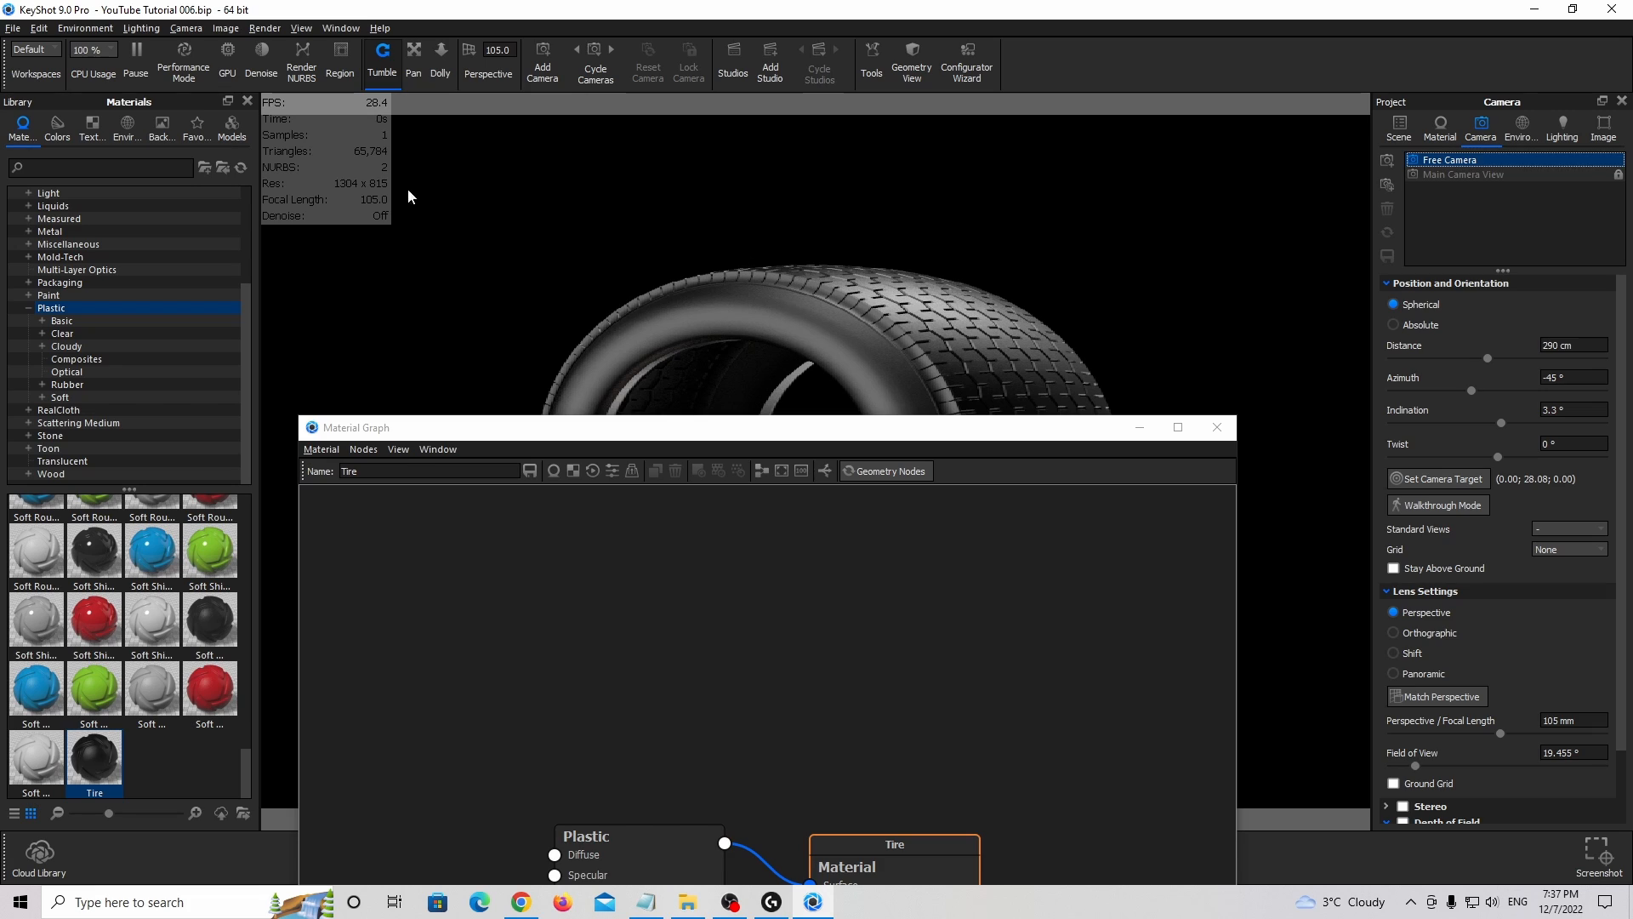
Arrange the Material Graph beside the viewport and pan the tire so it stays visible next to the graph.
left_click_drag(794, 444, 979, 548)
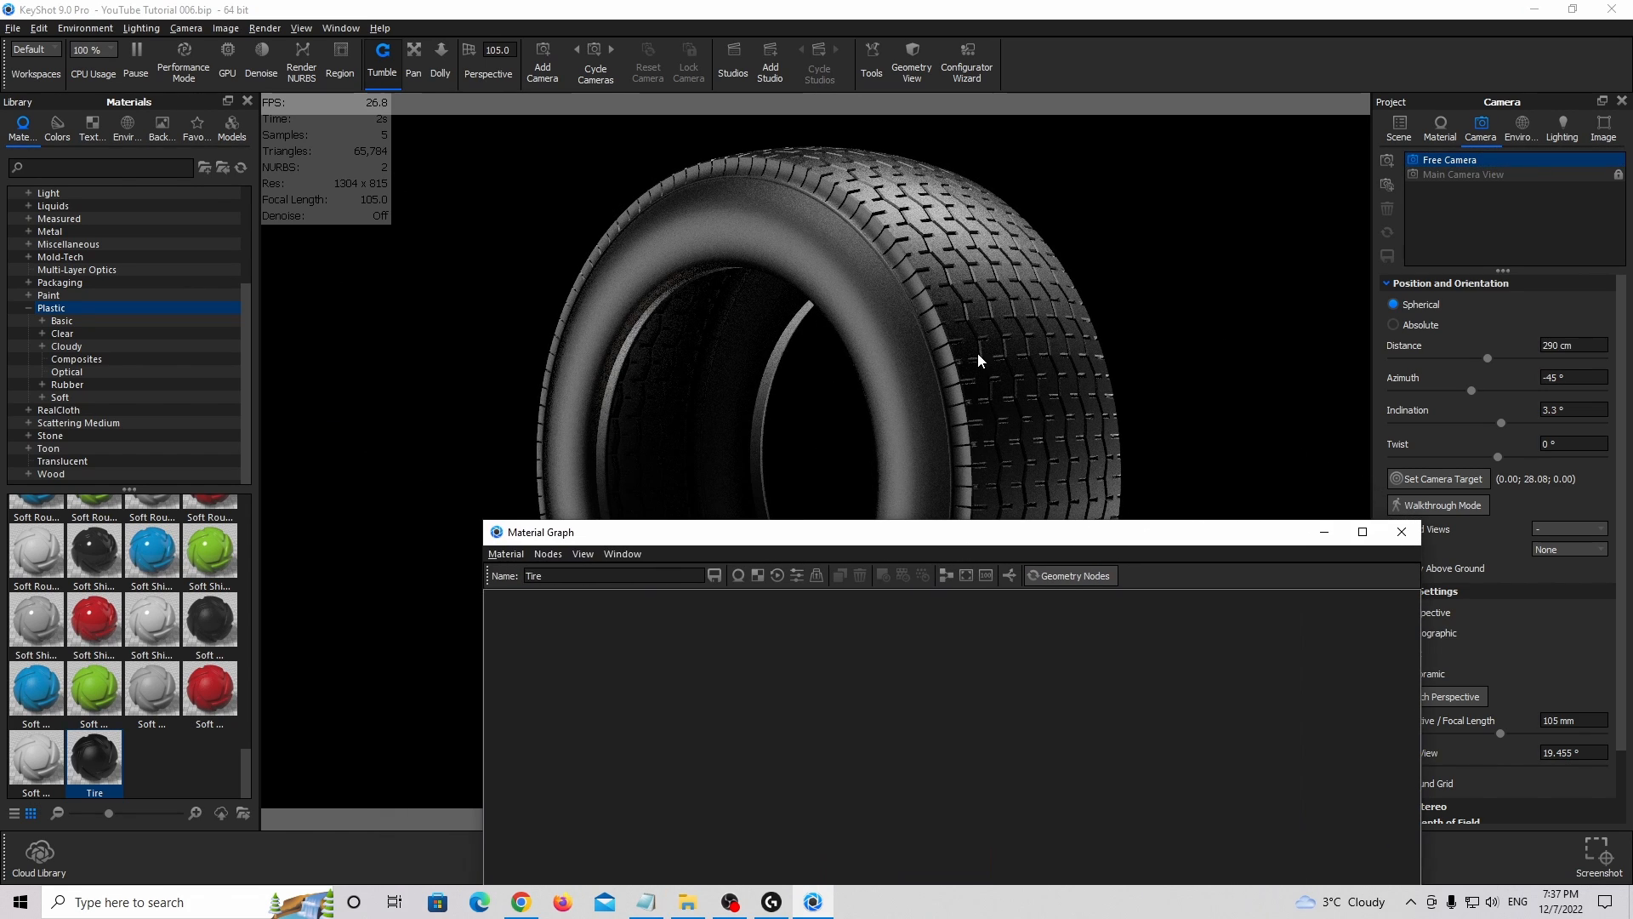
middle_click_drag(977, 354, 408, 364)
left_click_drag(689, 531, 1632, 252)
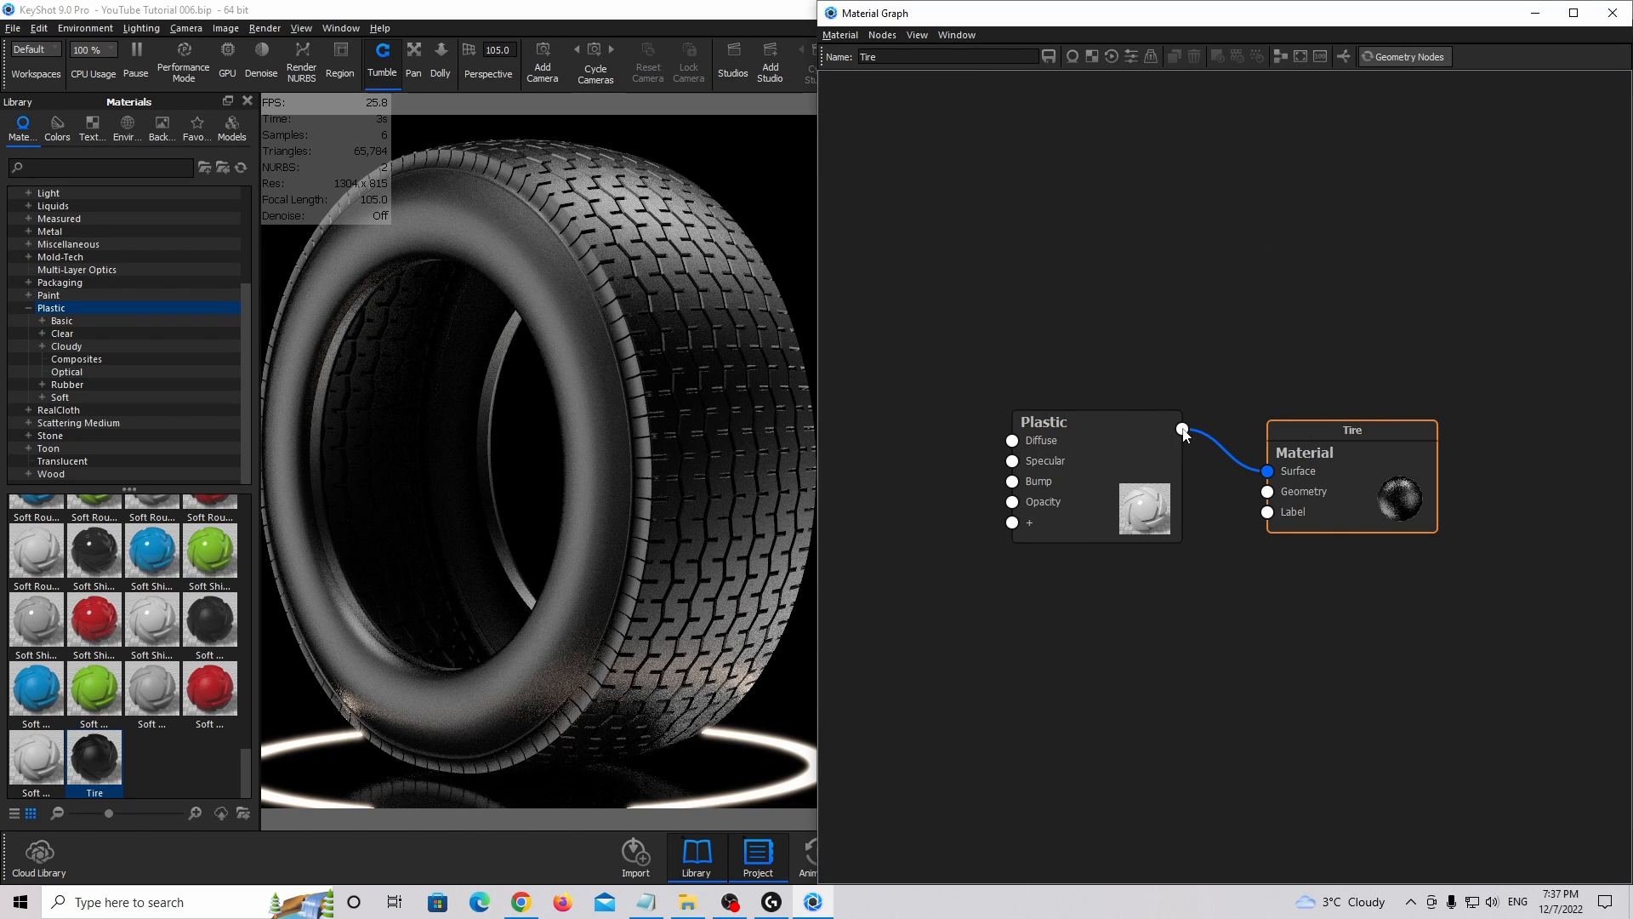
scroll(1118, 475, "down", 2)
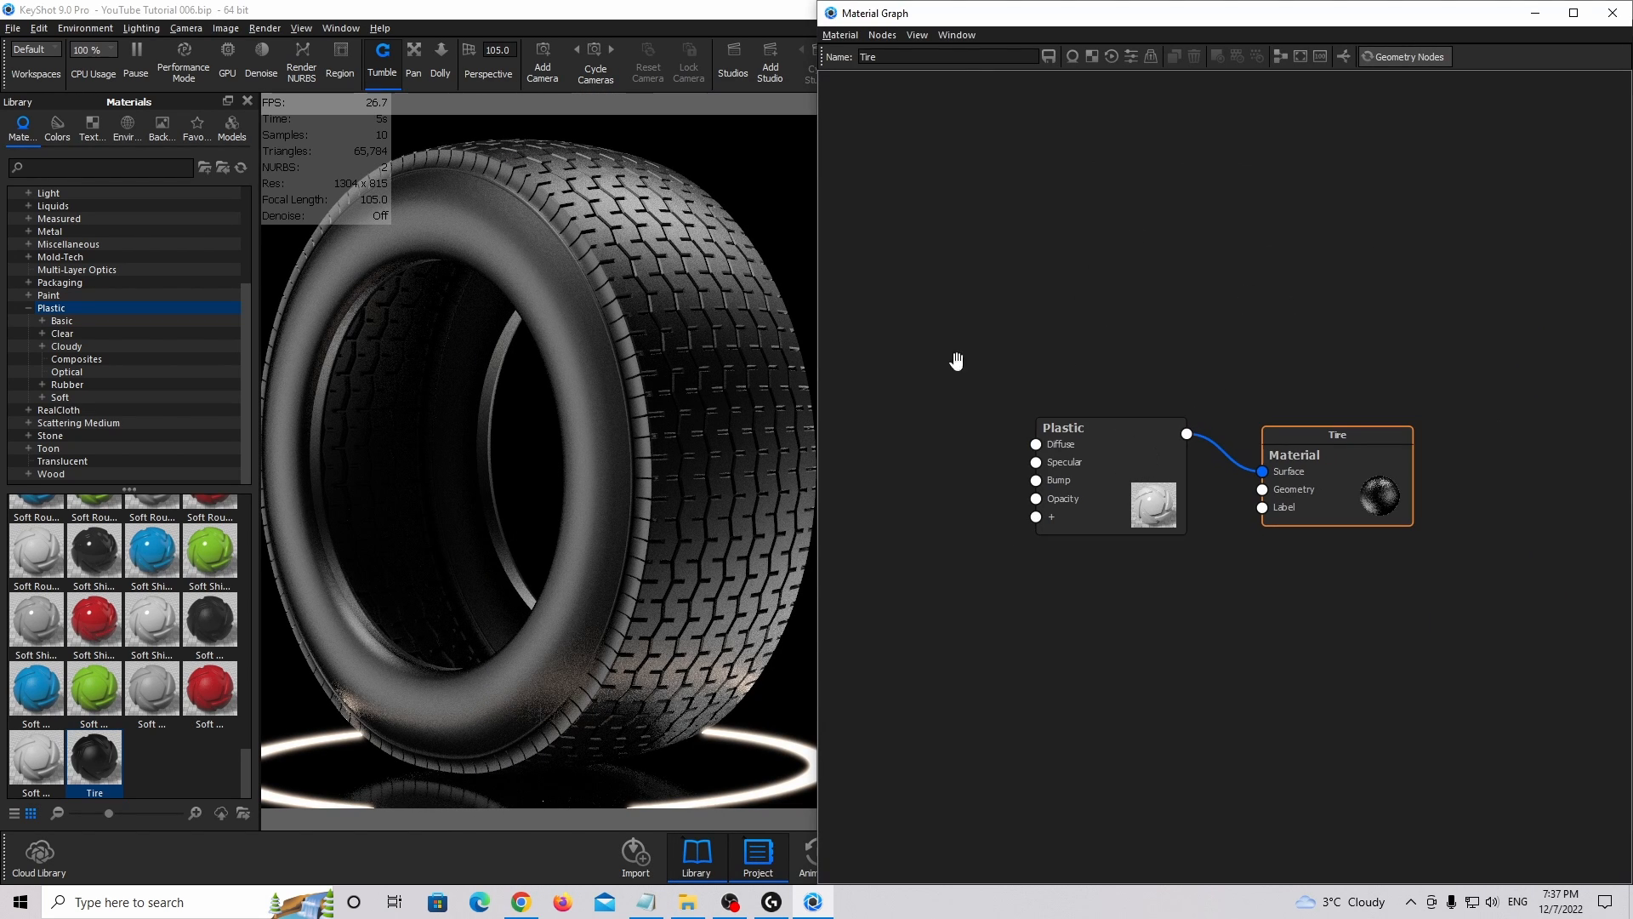
Move the Plastic and Tire nodes closer together in the graph and display the Plastic node's properties.
left_click_drag(1342, 462, 1360, 386)
left_click_drag(1121, 470, 1061, 394)
left_click_drag(1396, 397, 1277, 388)
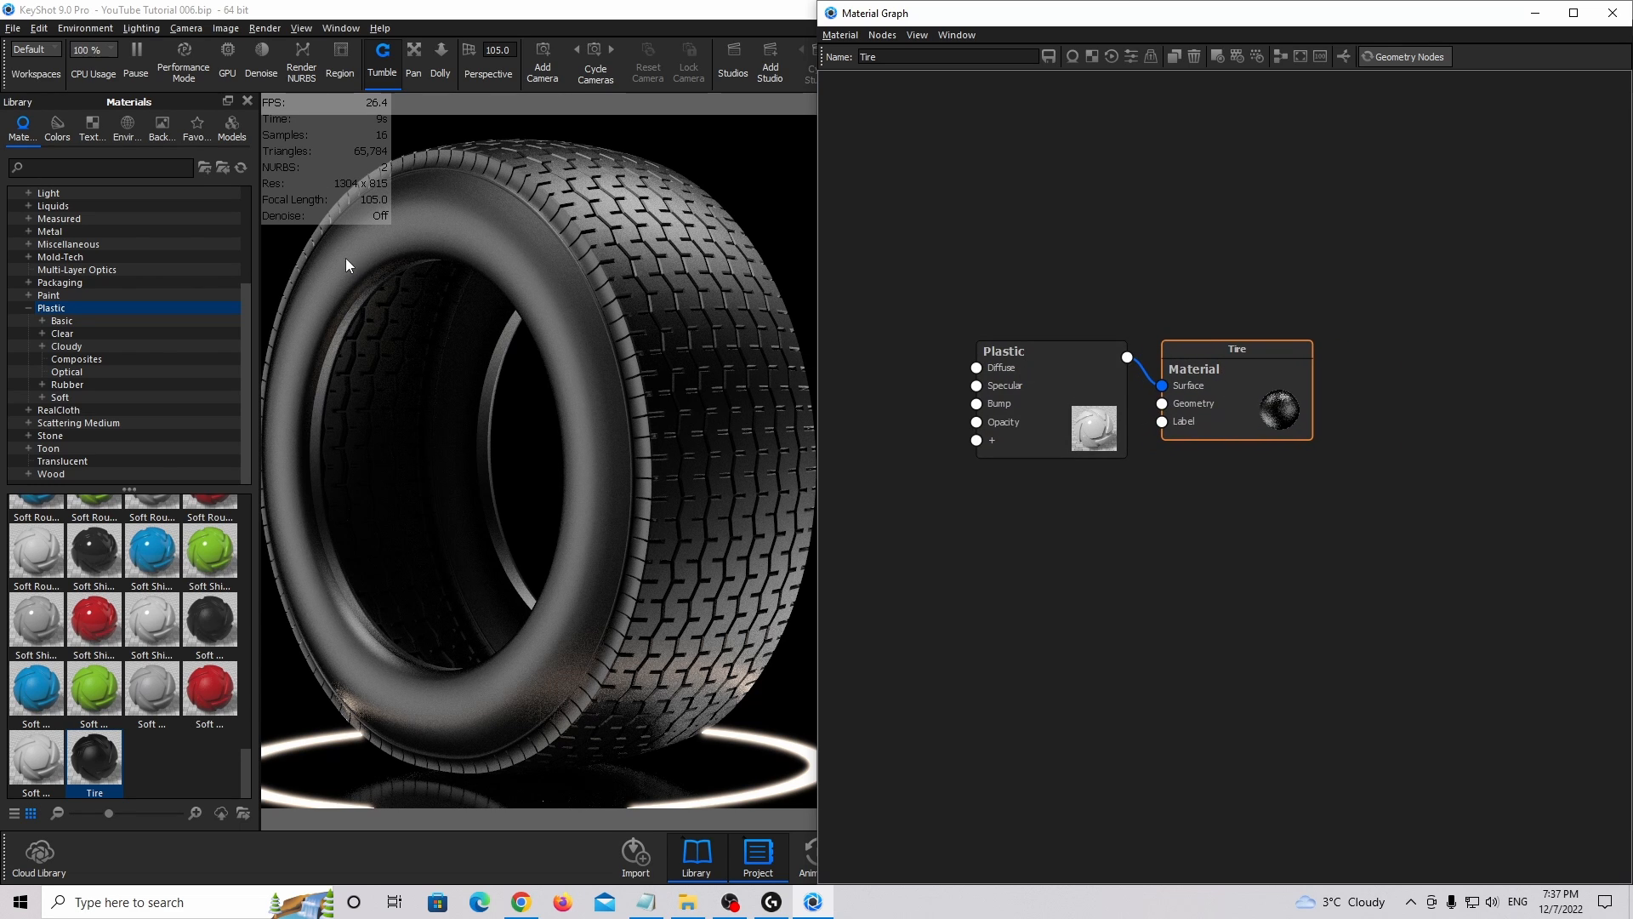
left_click_drag(1102, 385, 1065, 366)
double_click(1242, 423)
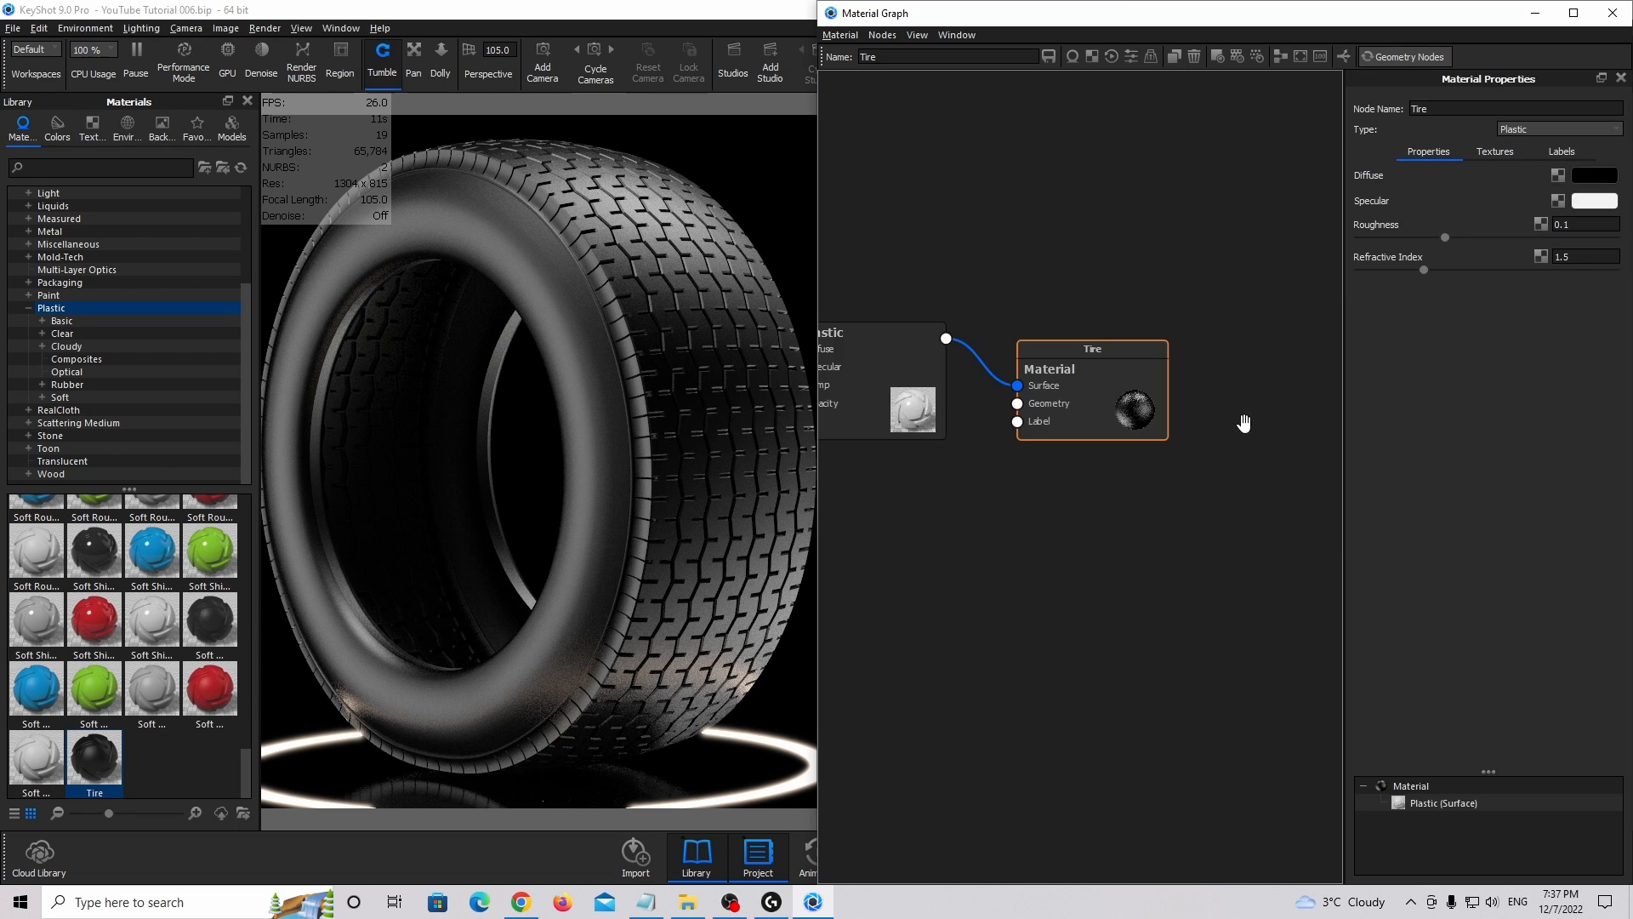
left_click(910, 408)
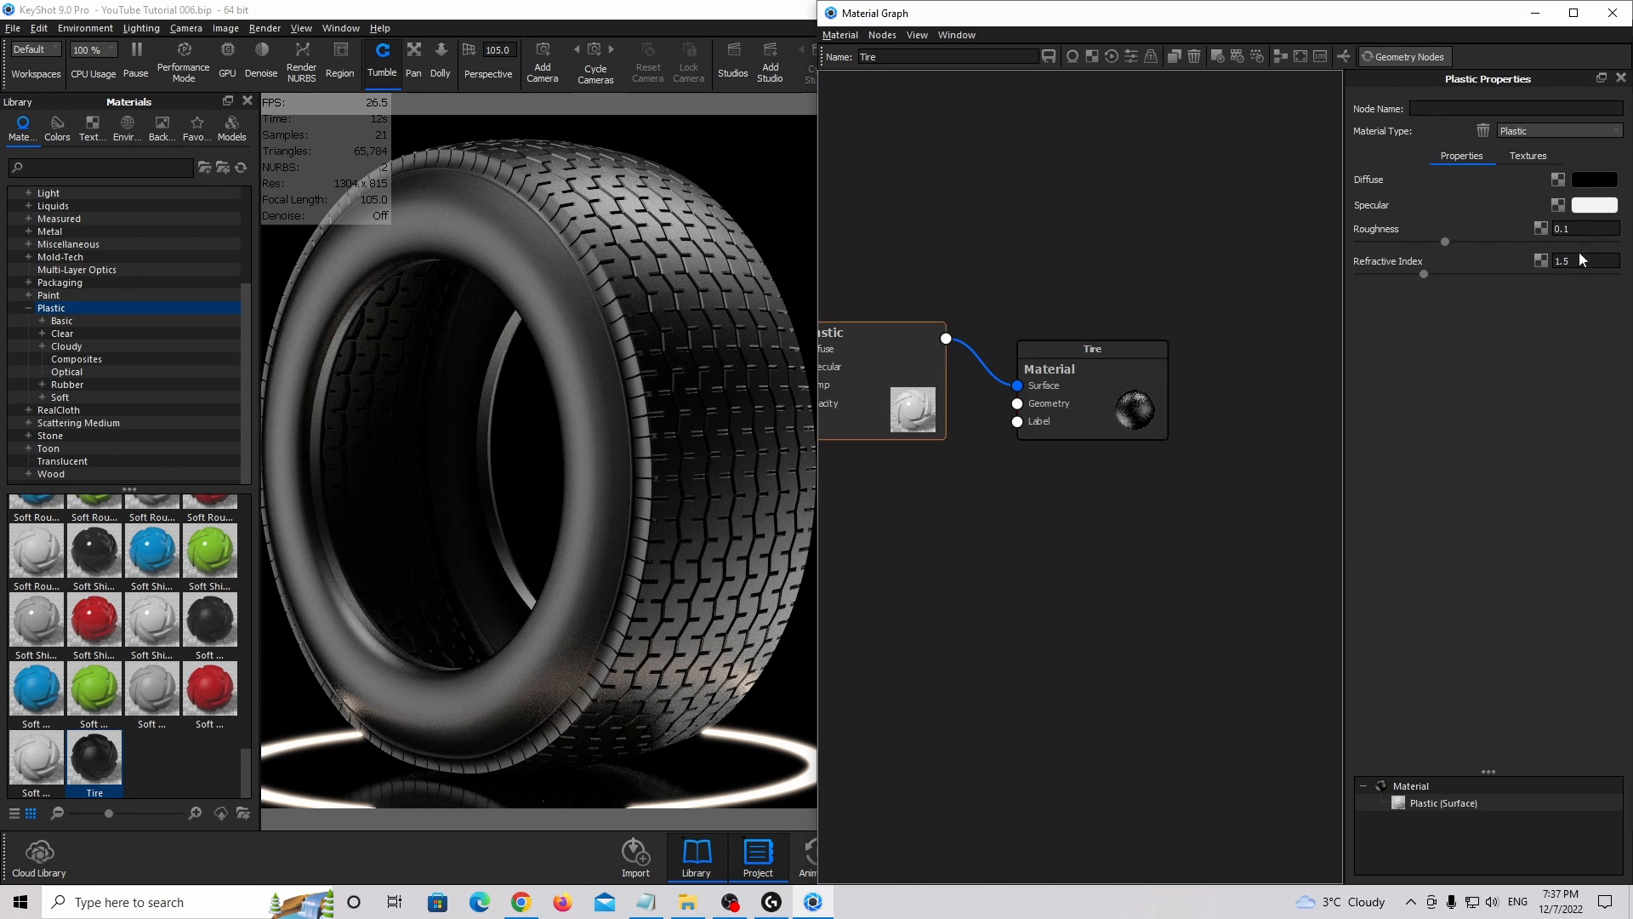
Look at the Plastic node's diffuse color without changing it, and try pure red (#FF0000) as its specular color before discarding it.
left_click(1605, 179)
left_click_drag(1204, 236, 1131, 293)
left_click(1222, 114)
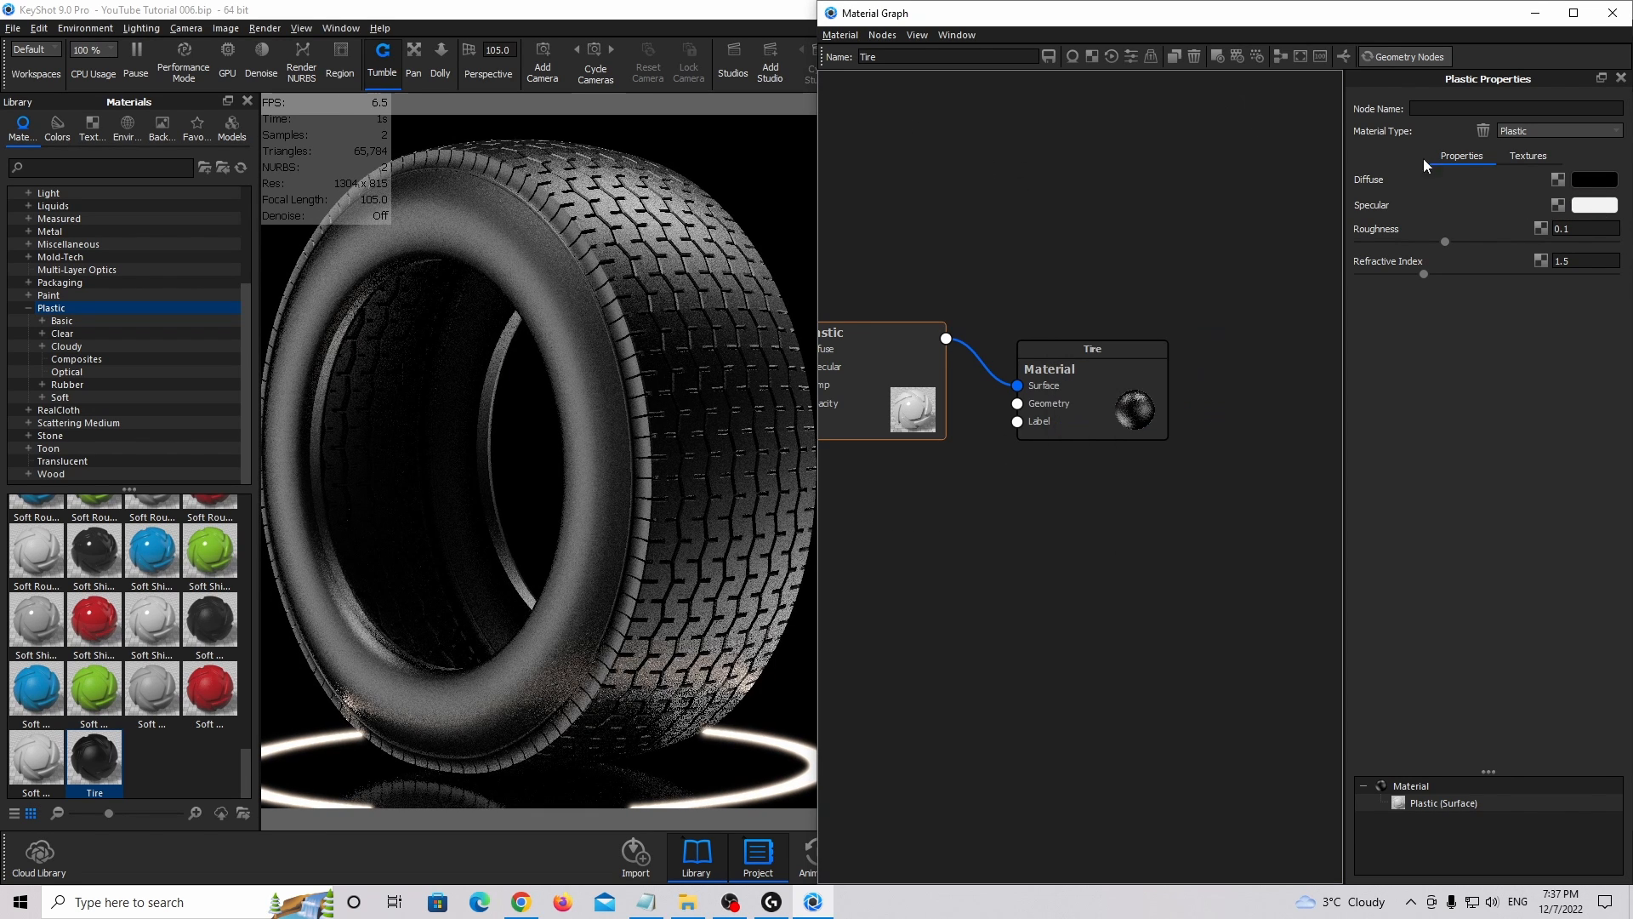
left_click(1575, 205)
left_click(1161, 211)
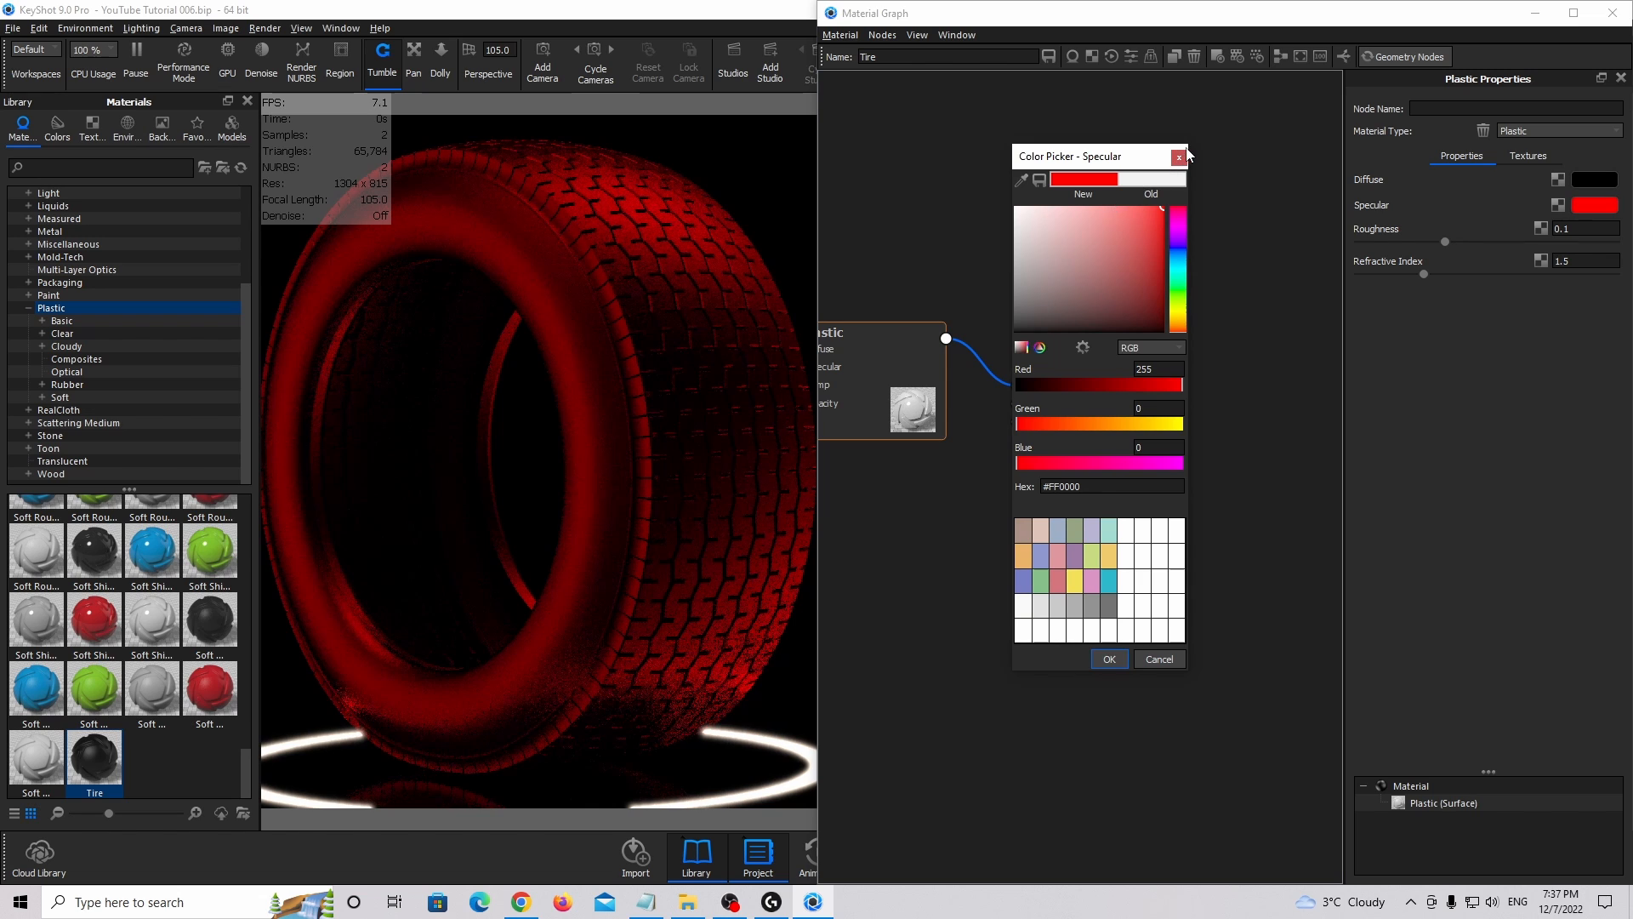
left_click(1179, 157)
Reposition the Plastic and Tire nodes and widen the Material Graph window to make room for more nodes.
scroll(1011, 358, "down", 2)
left_click_drag(1012, 358, 1078, 427)
scroll(1073, 425, "up", 1)
left_click_drag(1029, 482, 1029, 514)
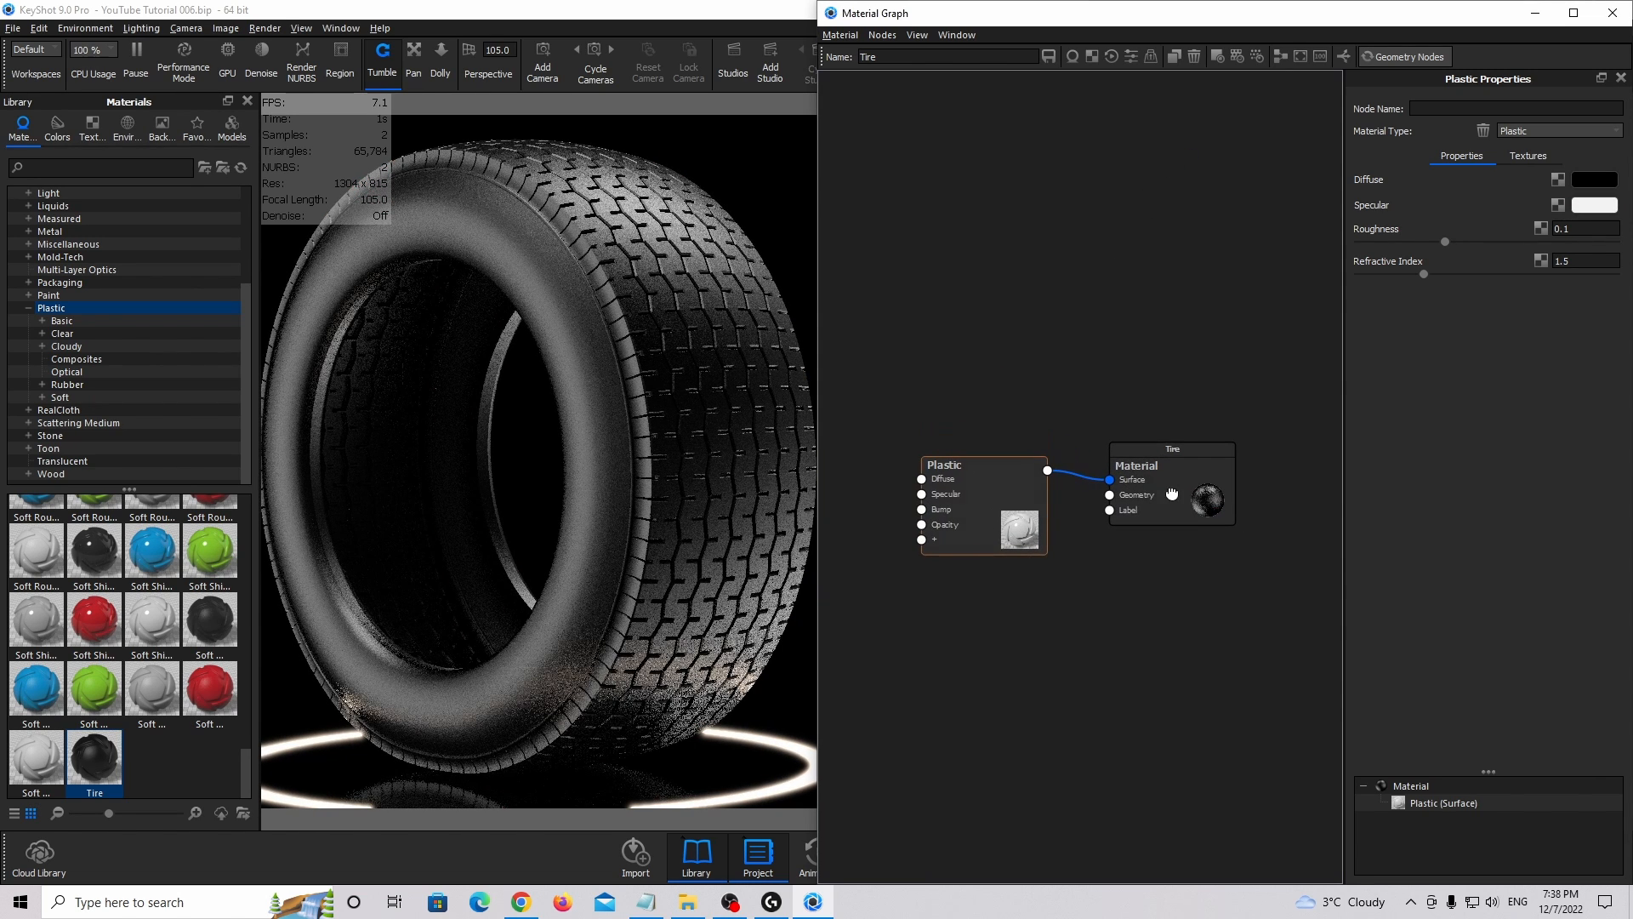
left_click_drag(1170, 493, 1219, 466)
left_click_drag(986, 520, 1033, 482)
left_click_drag(818, 491, 657, 491)
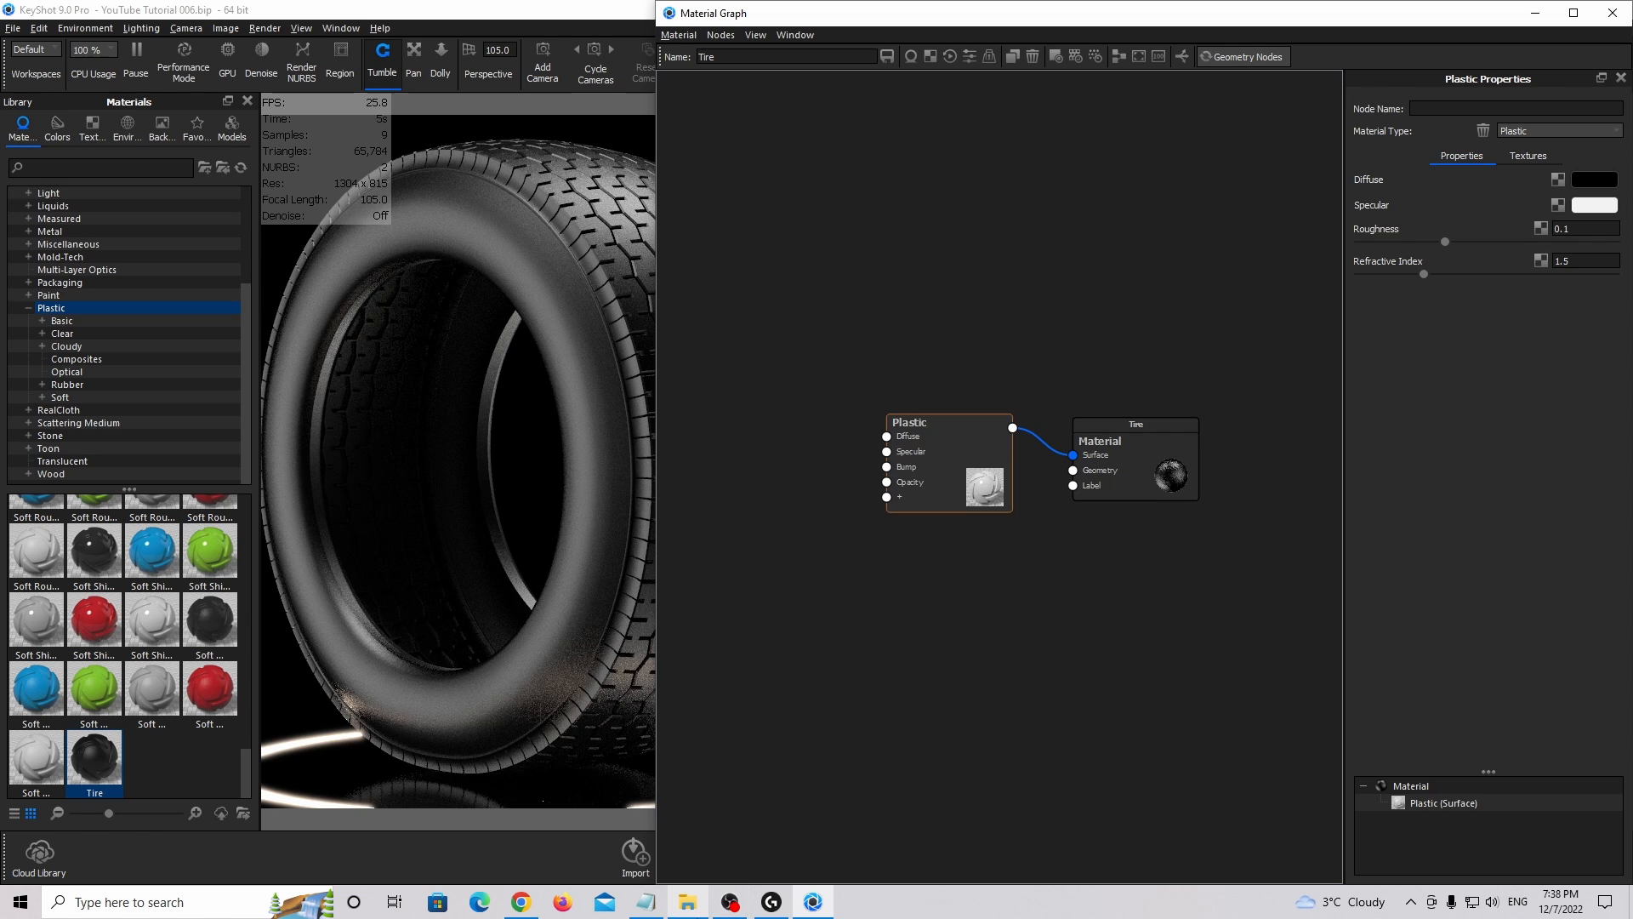
Bring tedxadjc_4K_Roughness.jpg from the file explorer into the graph as a Texture Map node and preview its color on the tire.
left_click(687, 902)
left_click_drag(614, 367, 758, 465)
left_click(1291, 237)
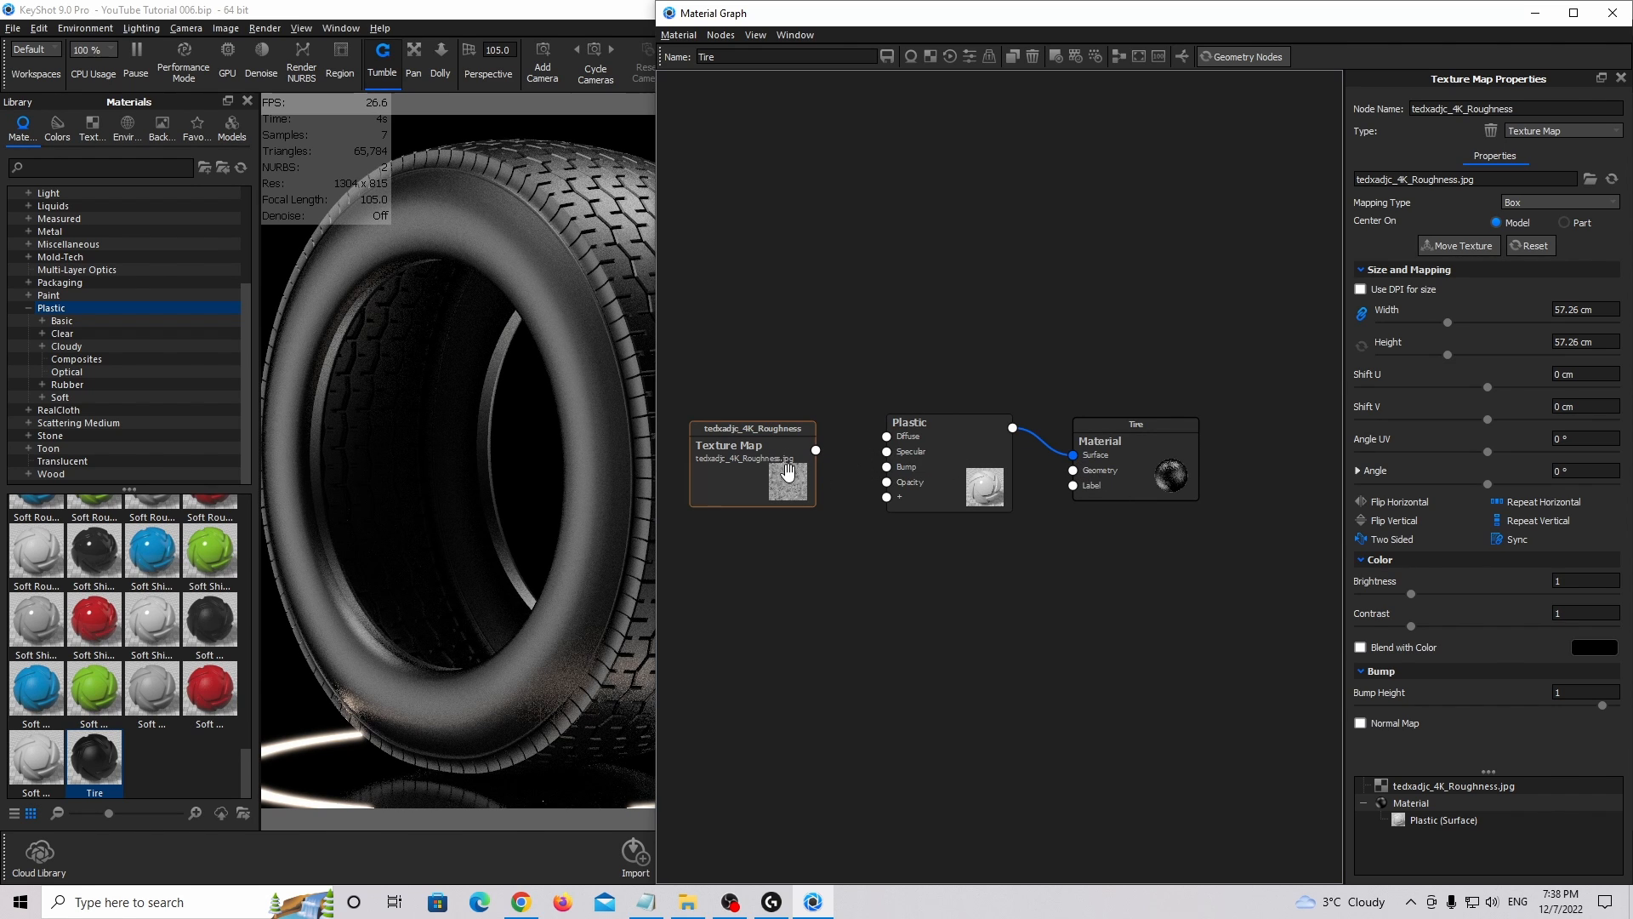
key("c")
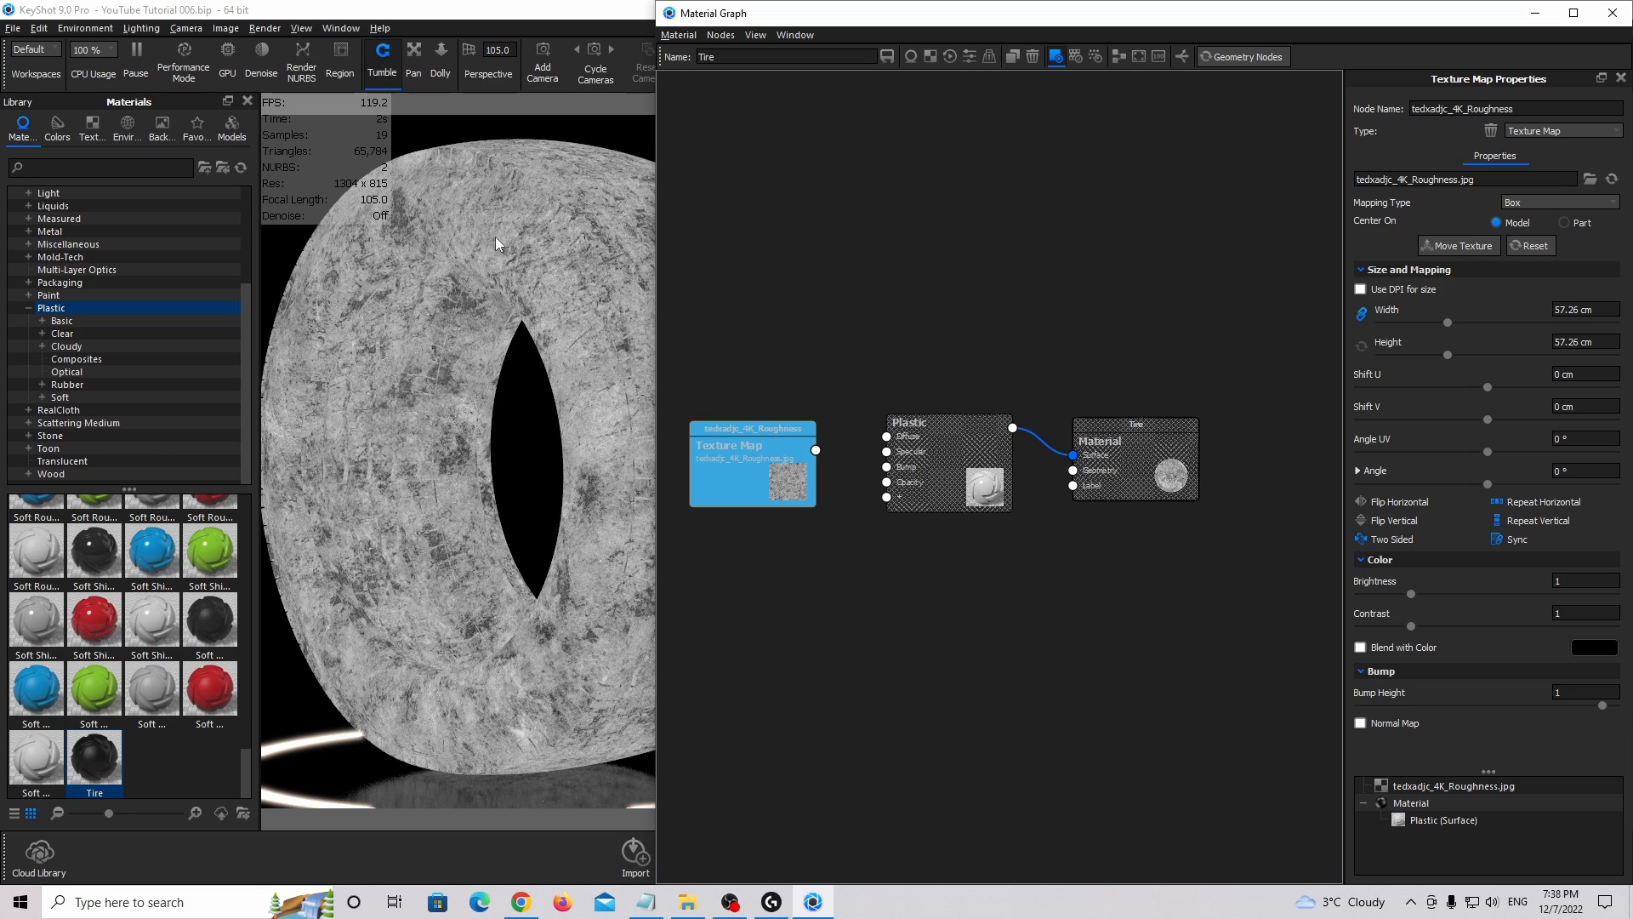
Use Box mapping for the roughness texture and set its linked width and height to 50 cm.
left_click(1527, 210)
left_click(1528, 228)
left_click(1612, 311)
type("50")
key("Return")
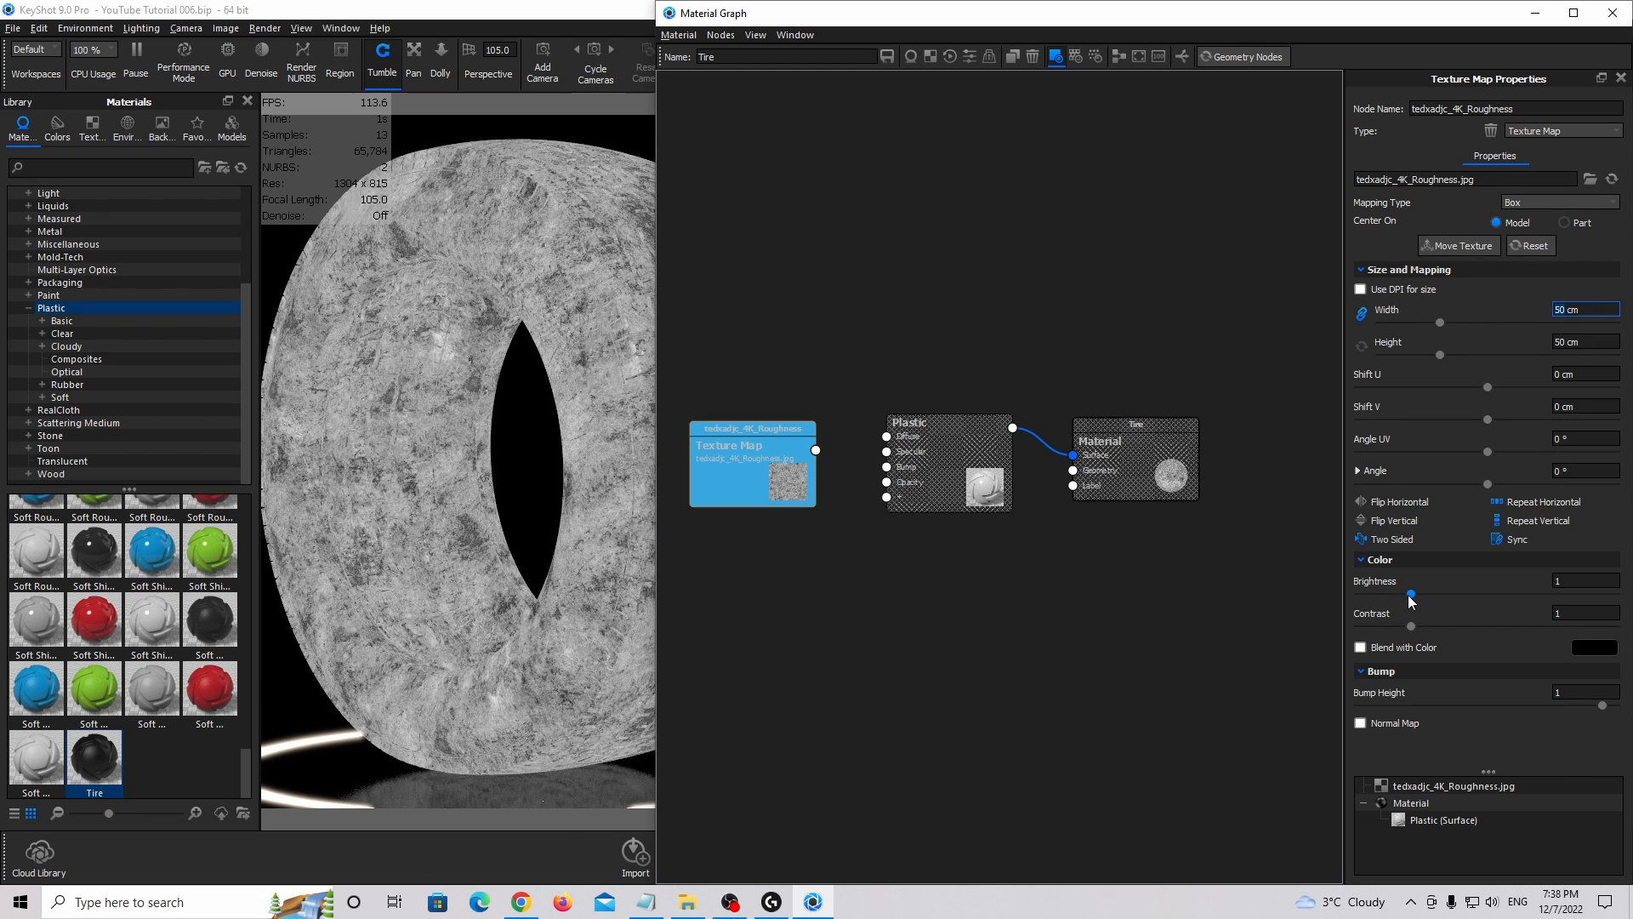
Test brighter and darker levels on the roughness texture and set its brightness to 0.225.
left_click_drag(1411, 601, 1457, 600)
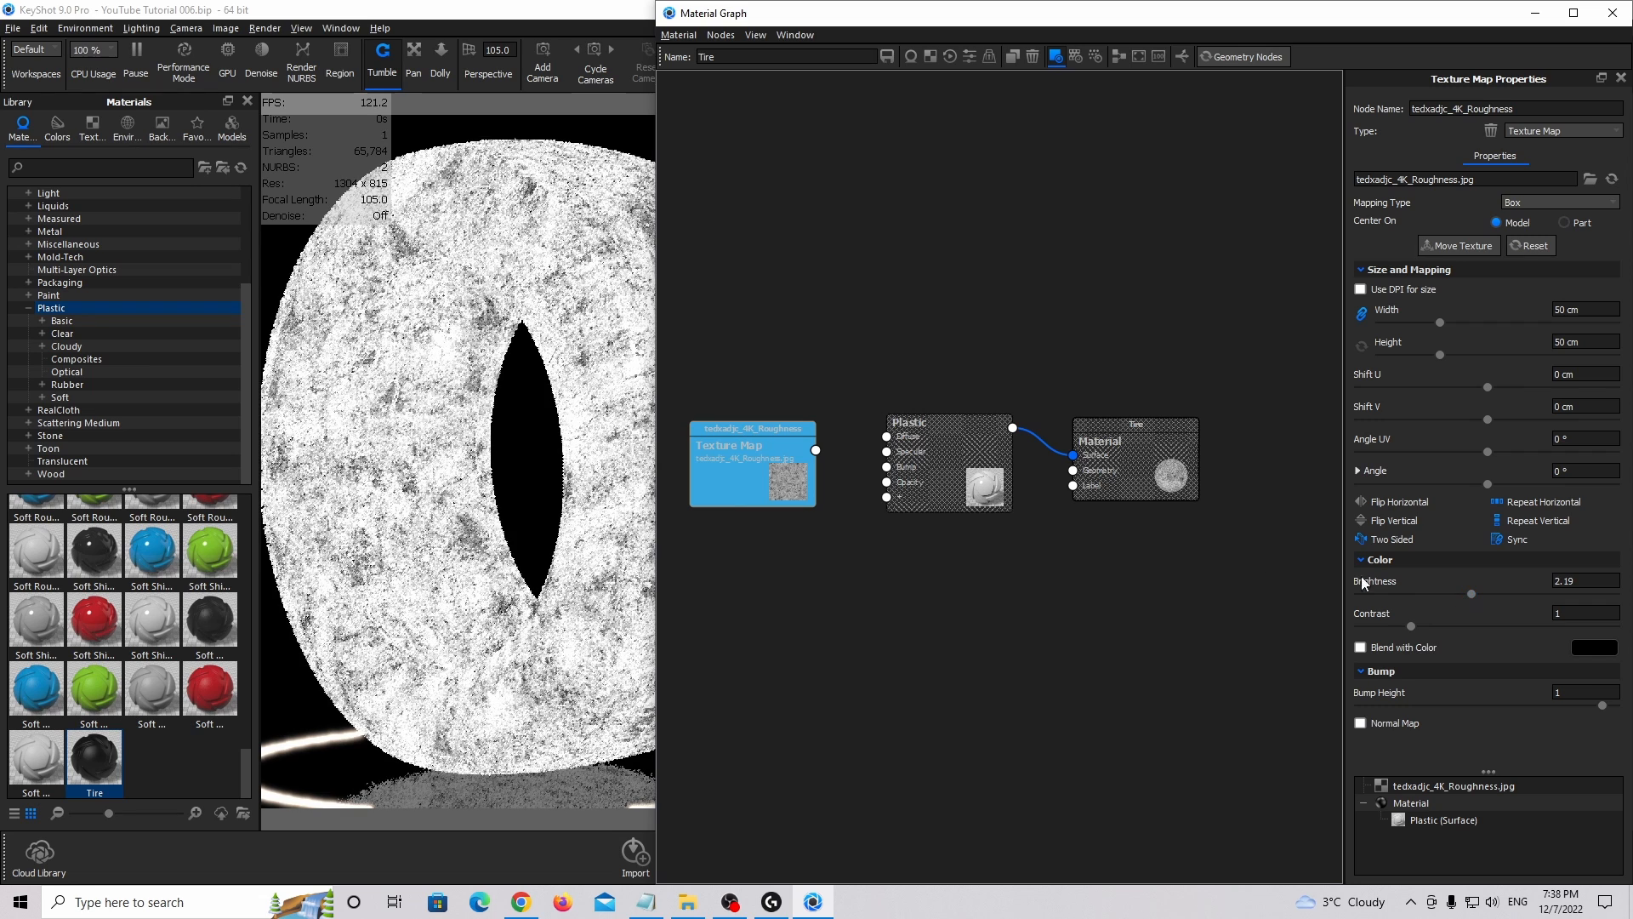
left_click_drag(774, 457, 774, 451)
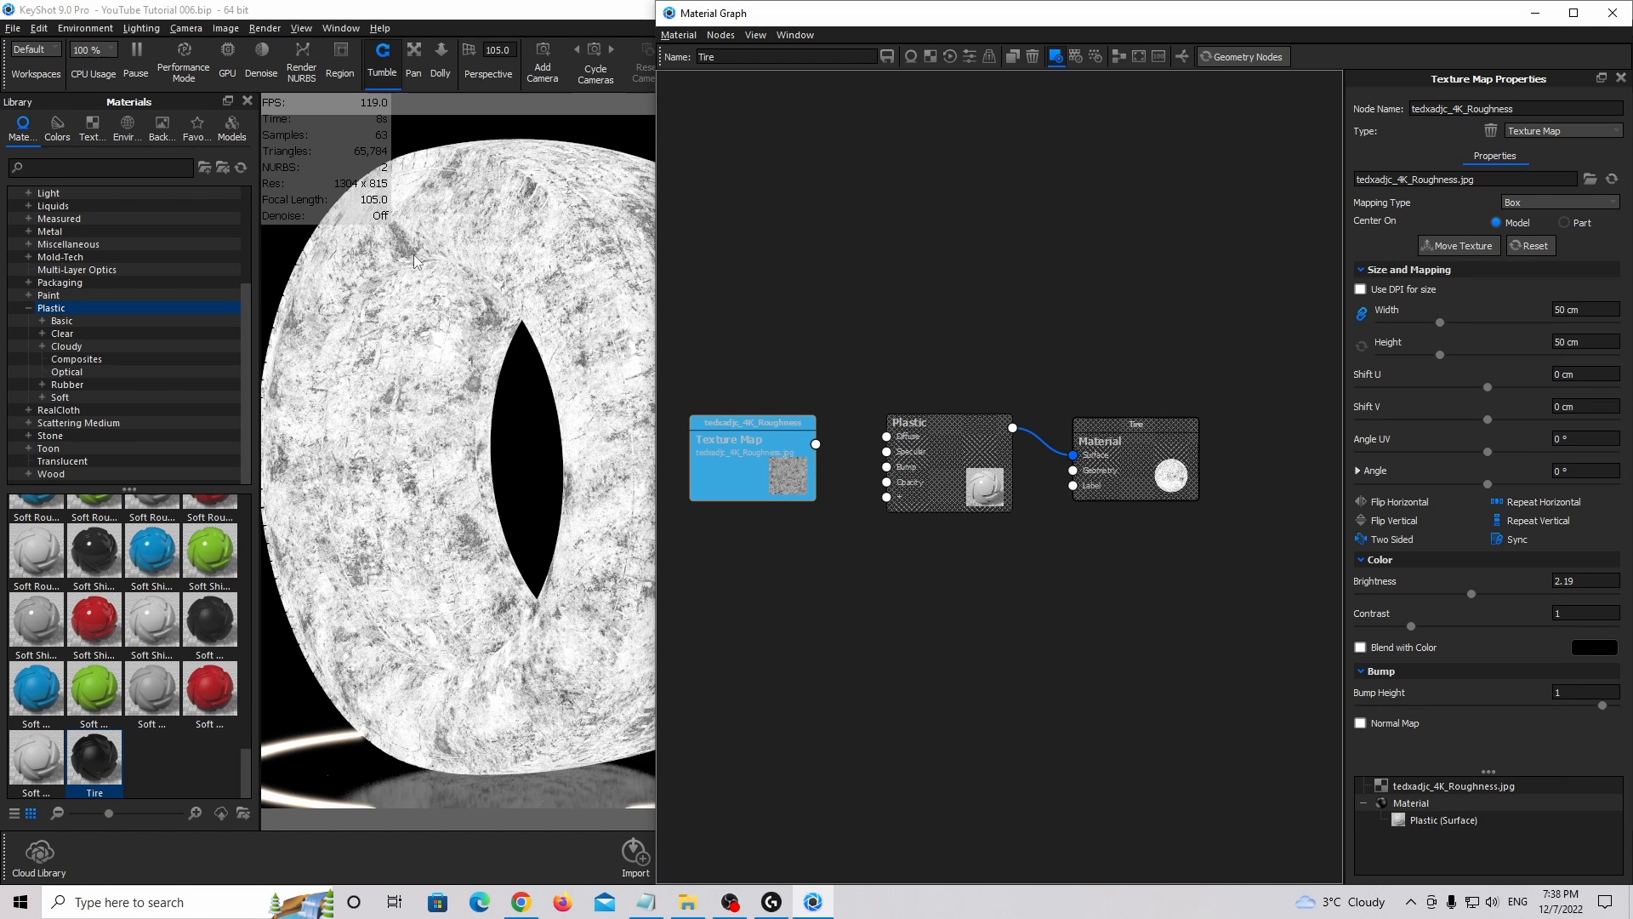
left_click_drag(1471, 594, 1386, 593)
left_click(1566, 583)
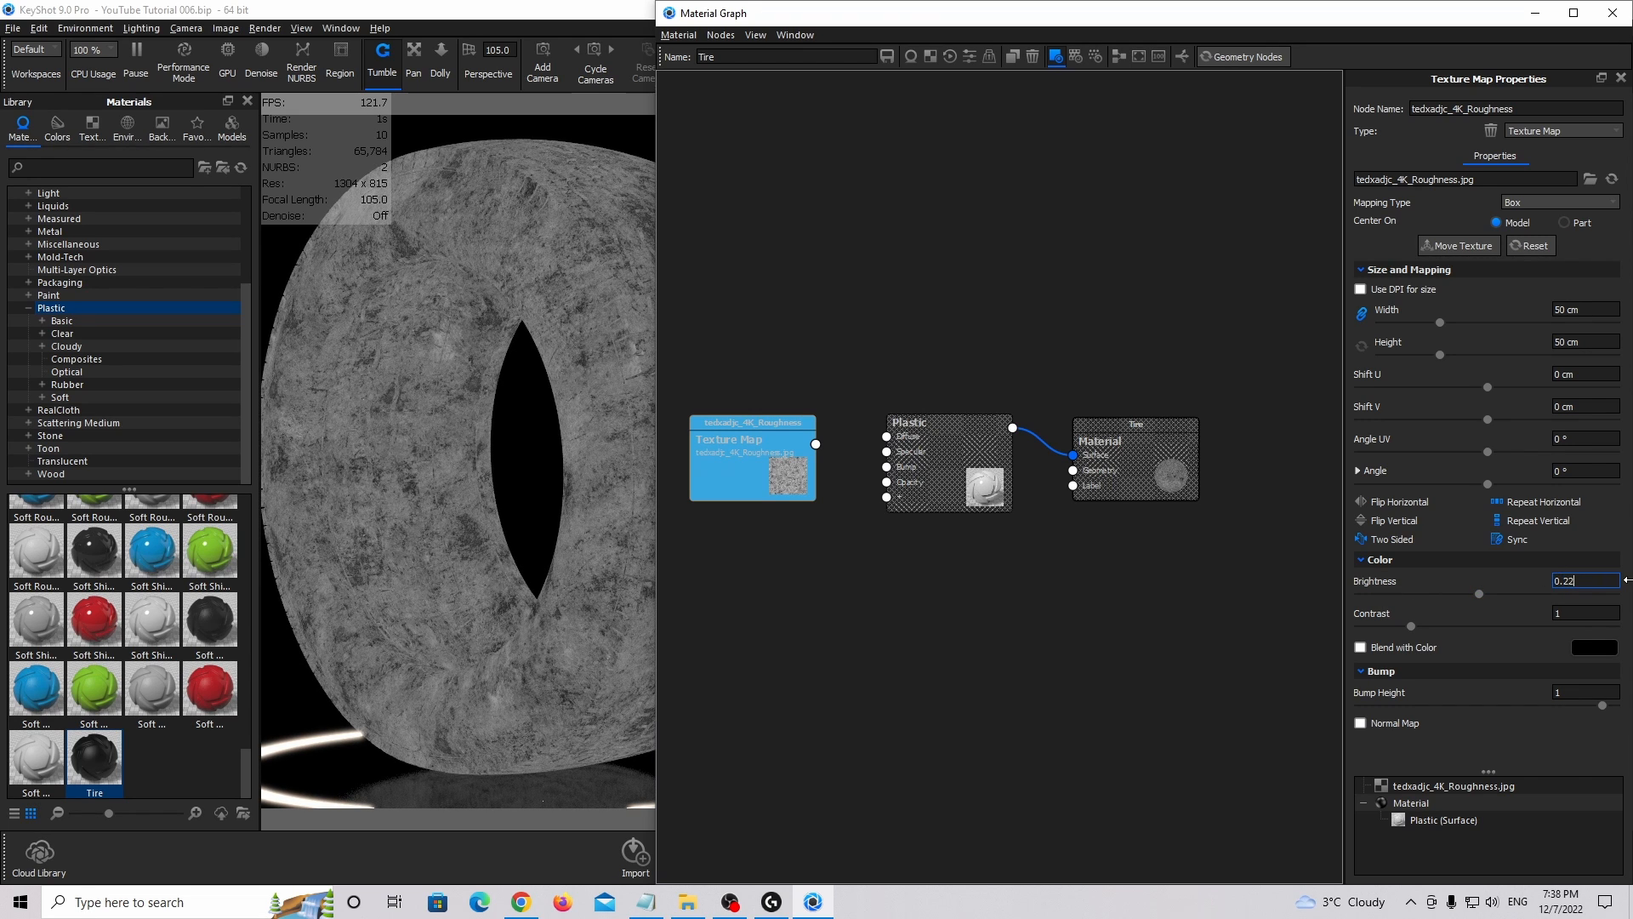
type("0.225")
key("Return")
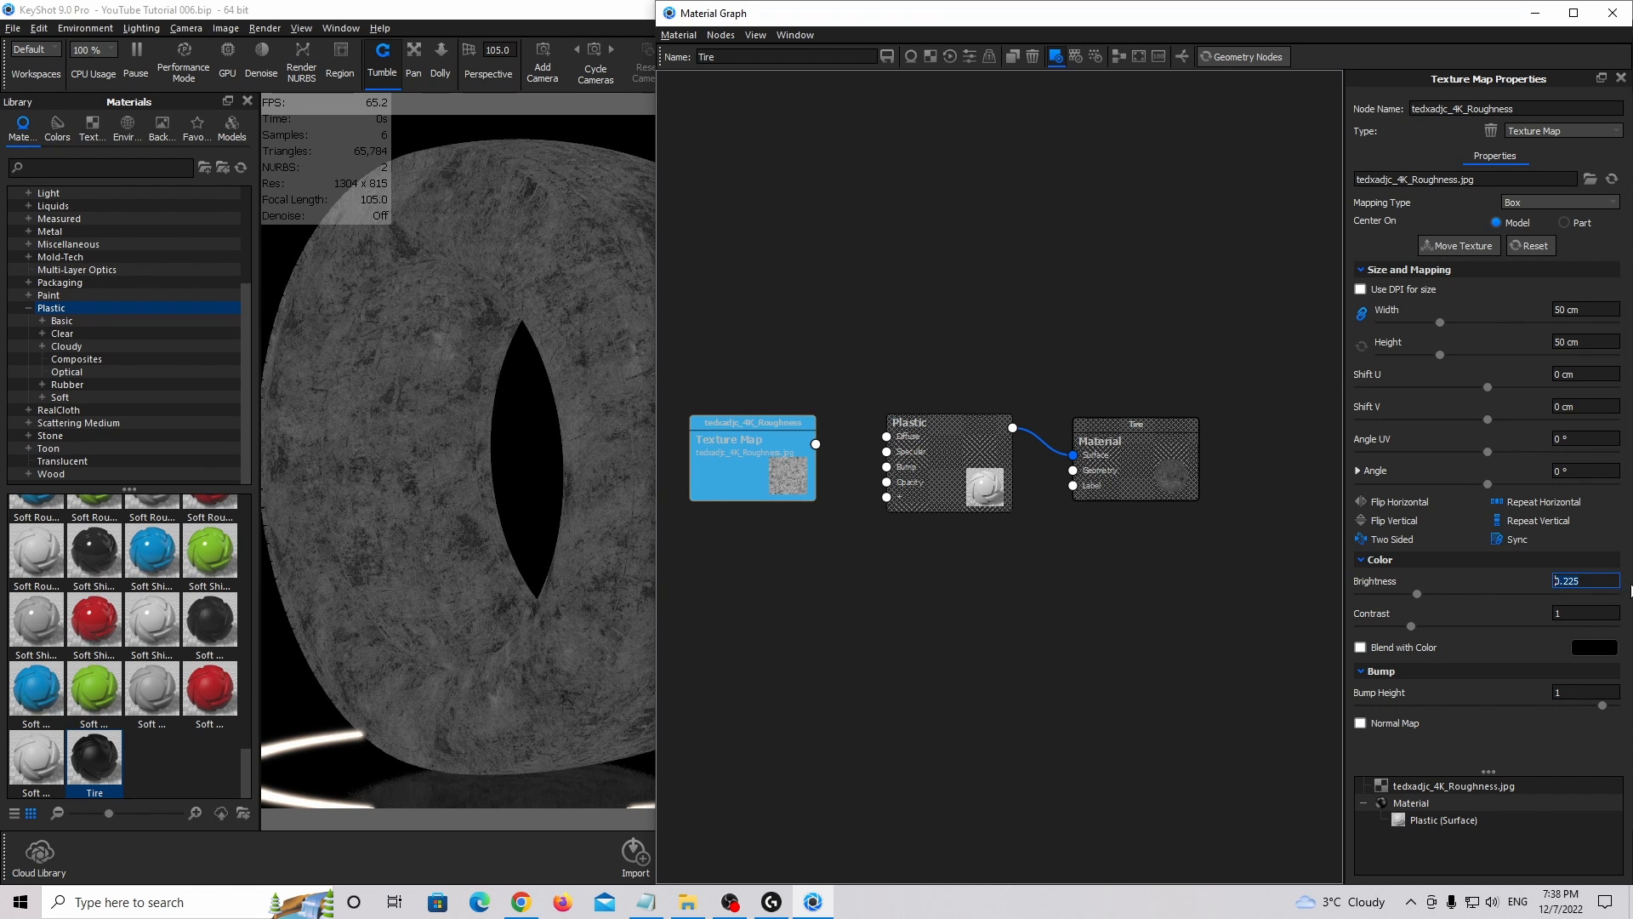
Compare contrast values of 0.2 and 2 on the roughness texture and settle on 0.2.
left_click_drag(1412, 629, 1375, 630)
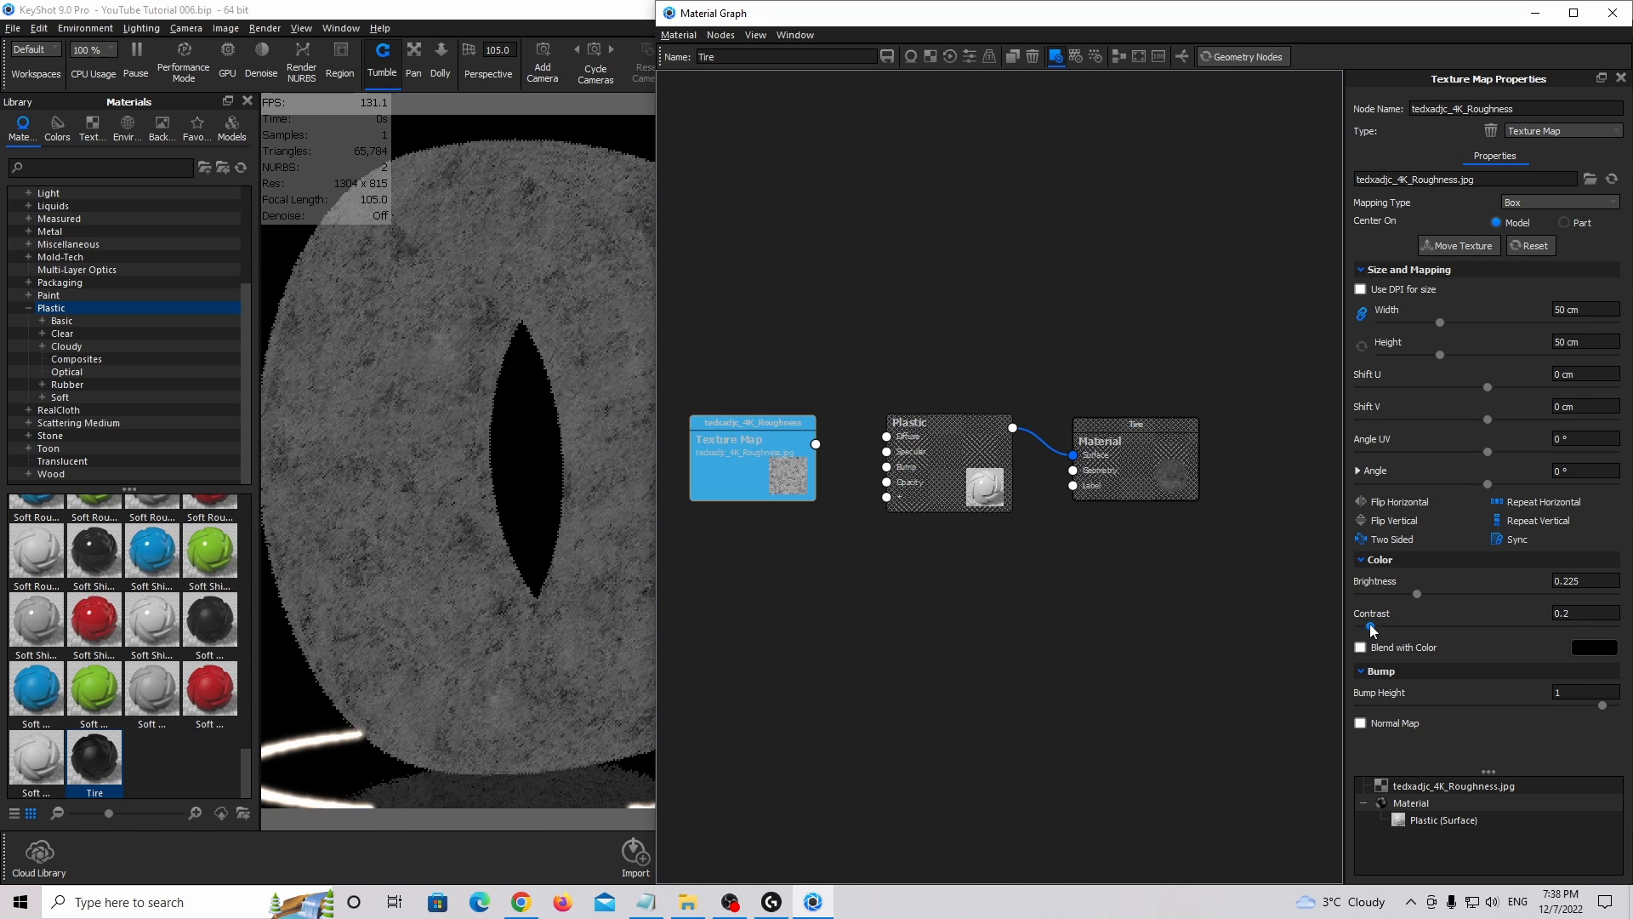
left_click_drag(1575, 613, 1470, 610)
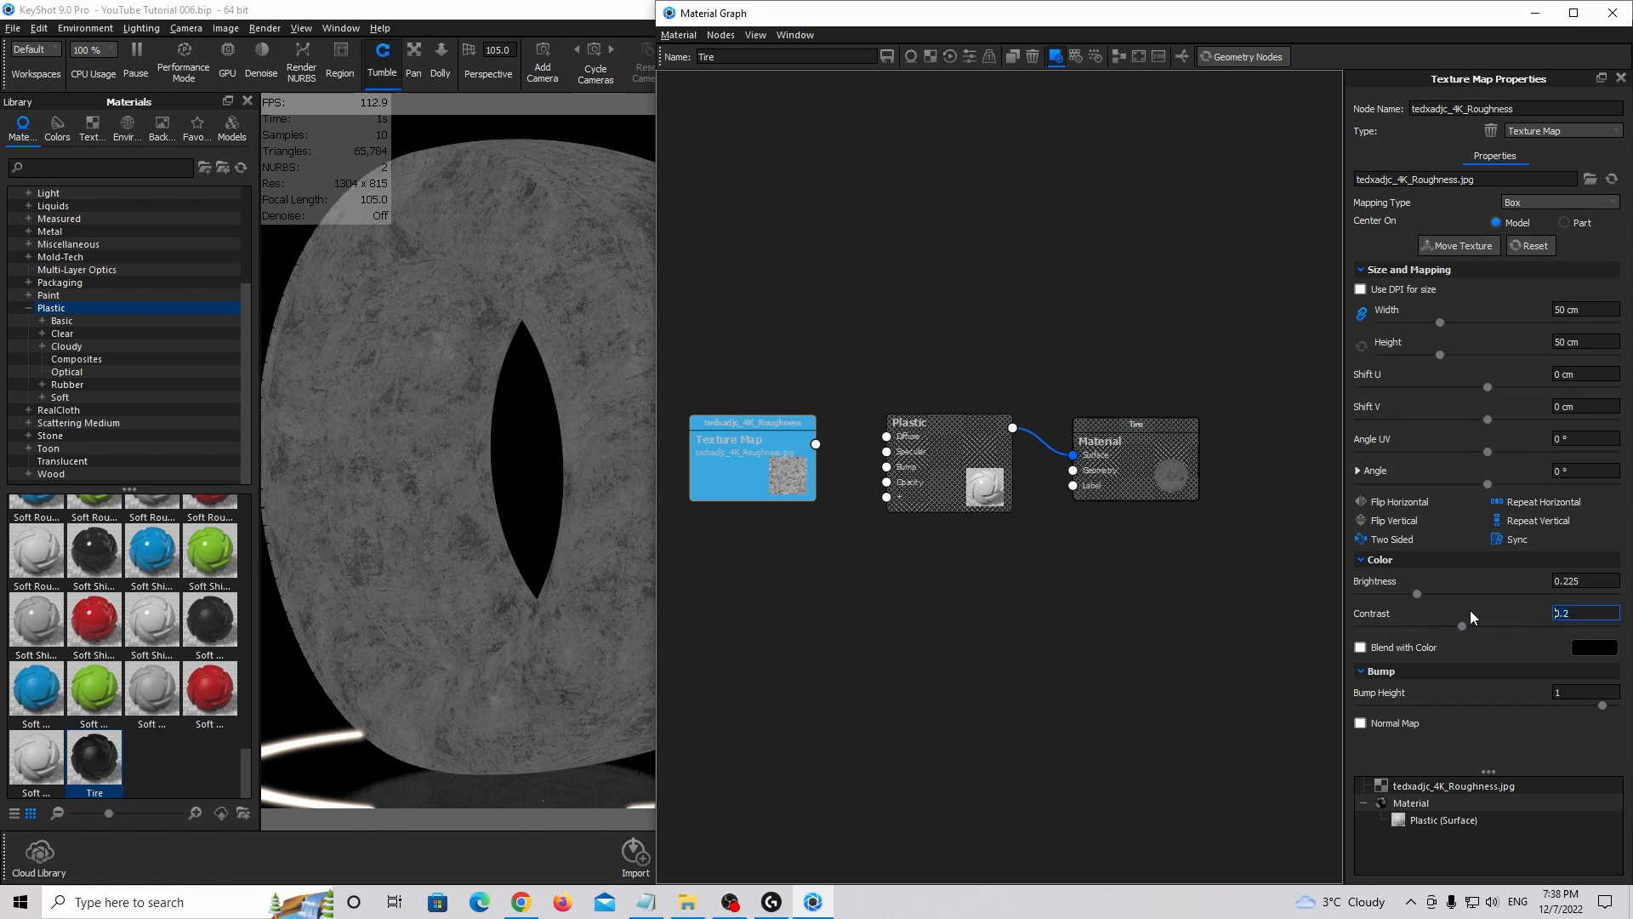
type("2")
key("Return")
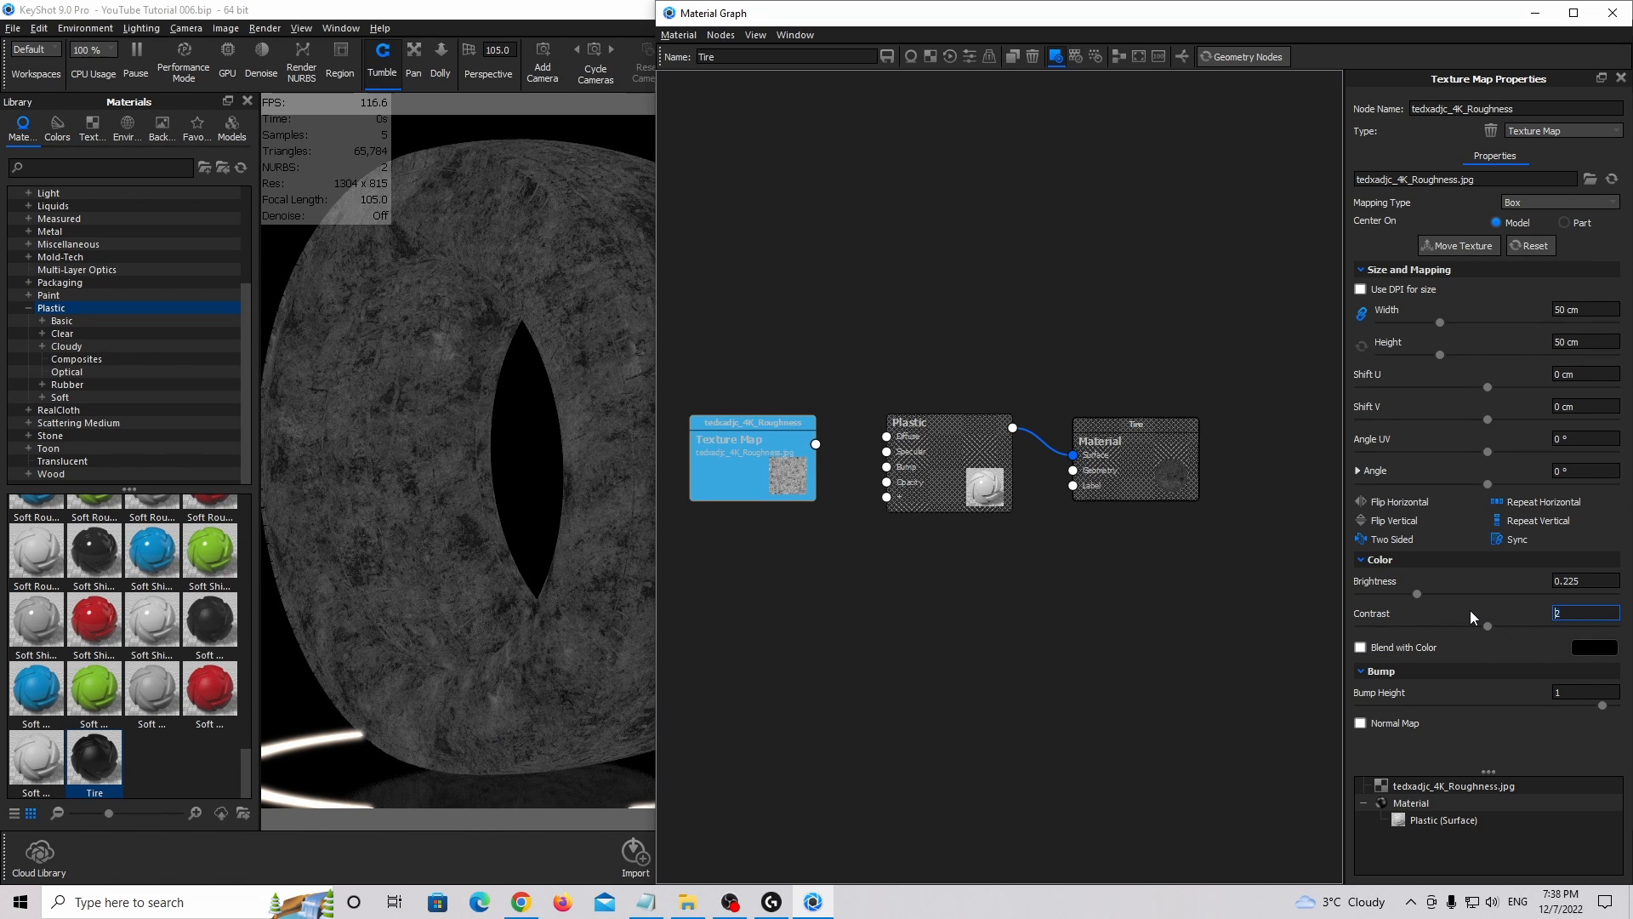
type("0.")
key("Return")
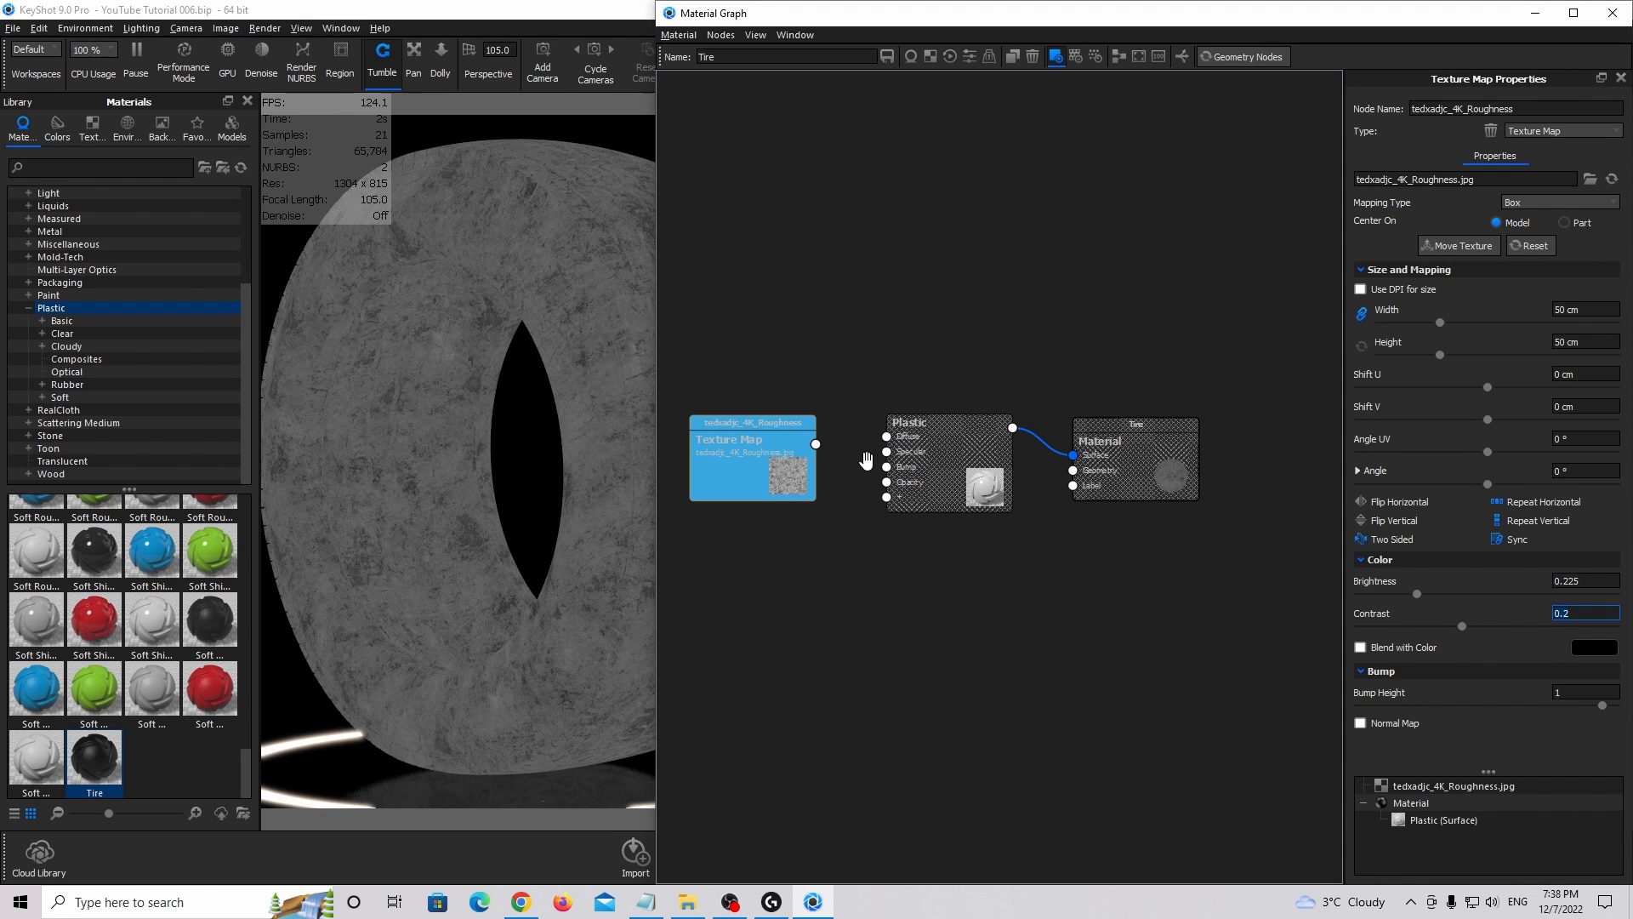
End the color preview, connect the Texture Map node to the Plastic node's Roughness input, and examine the tire surface up close.
left_click(1056, 56)
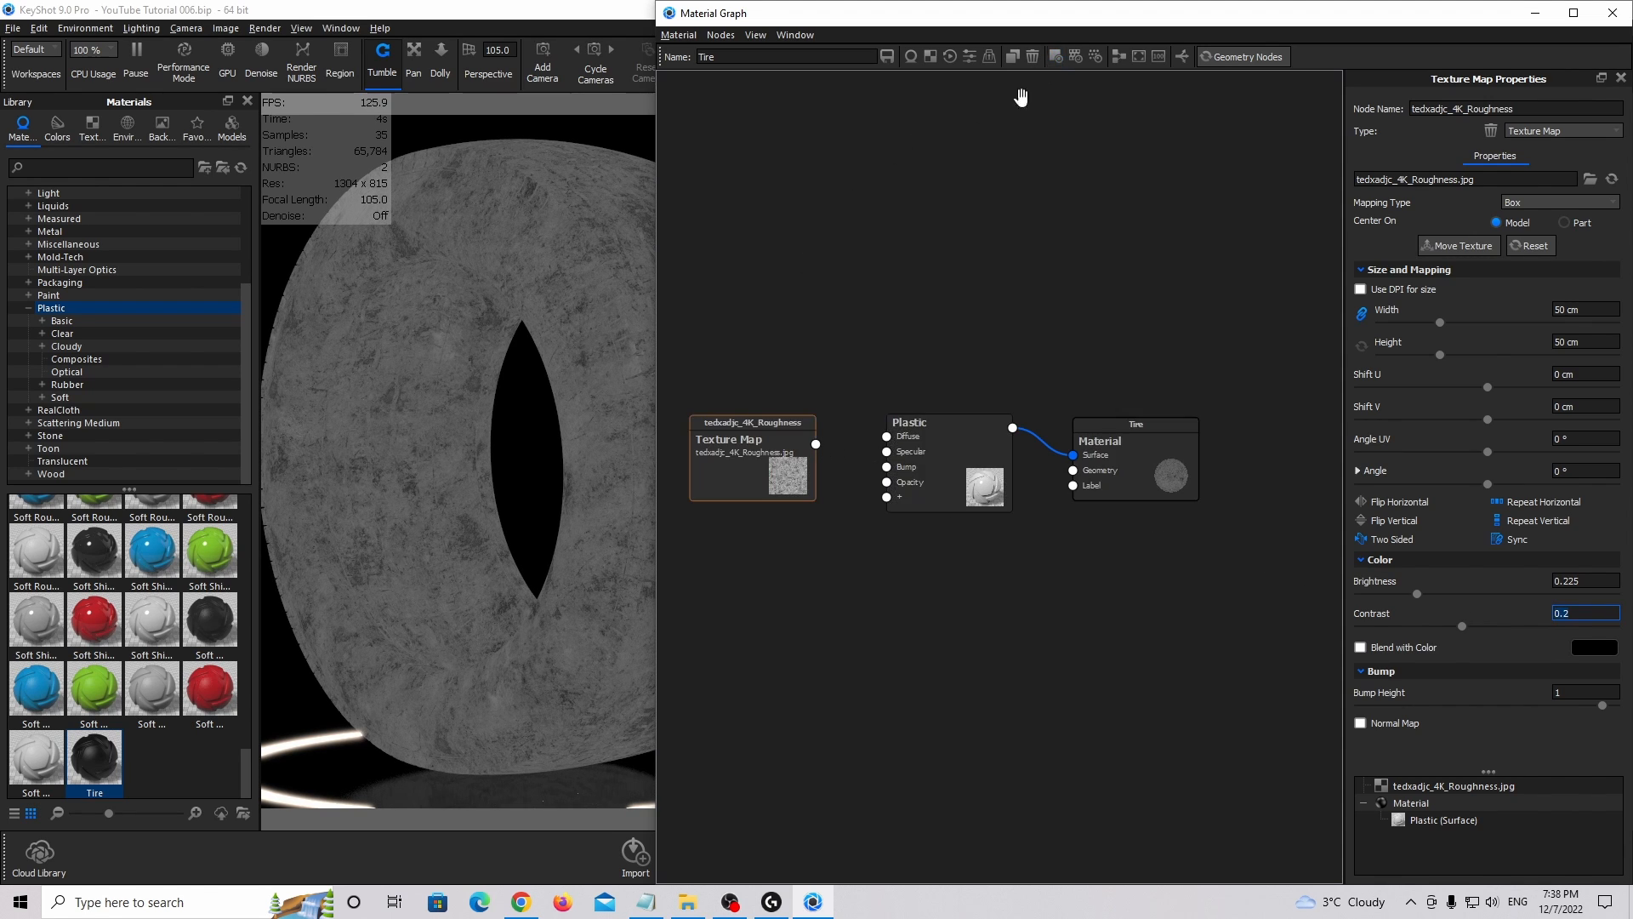
left_click_drag(807, 451, 968, 463)
left_click(999, 509)
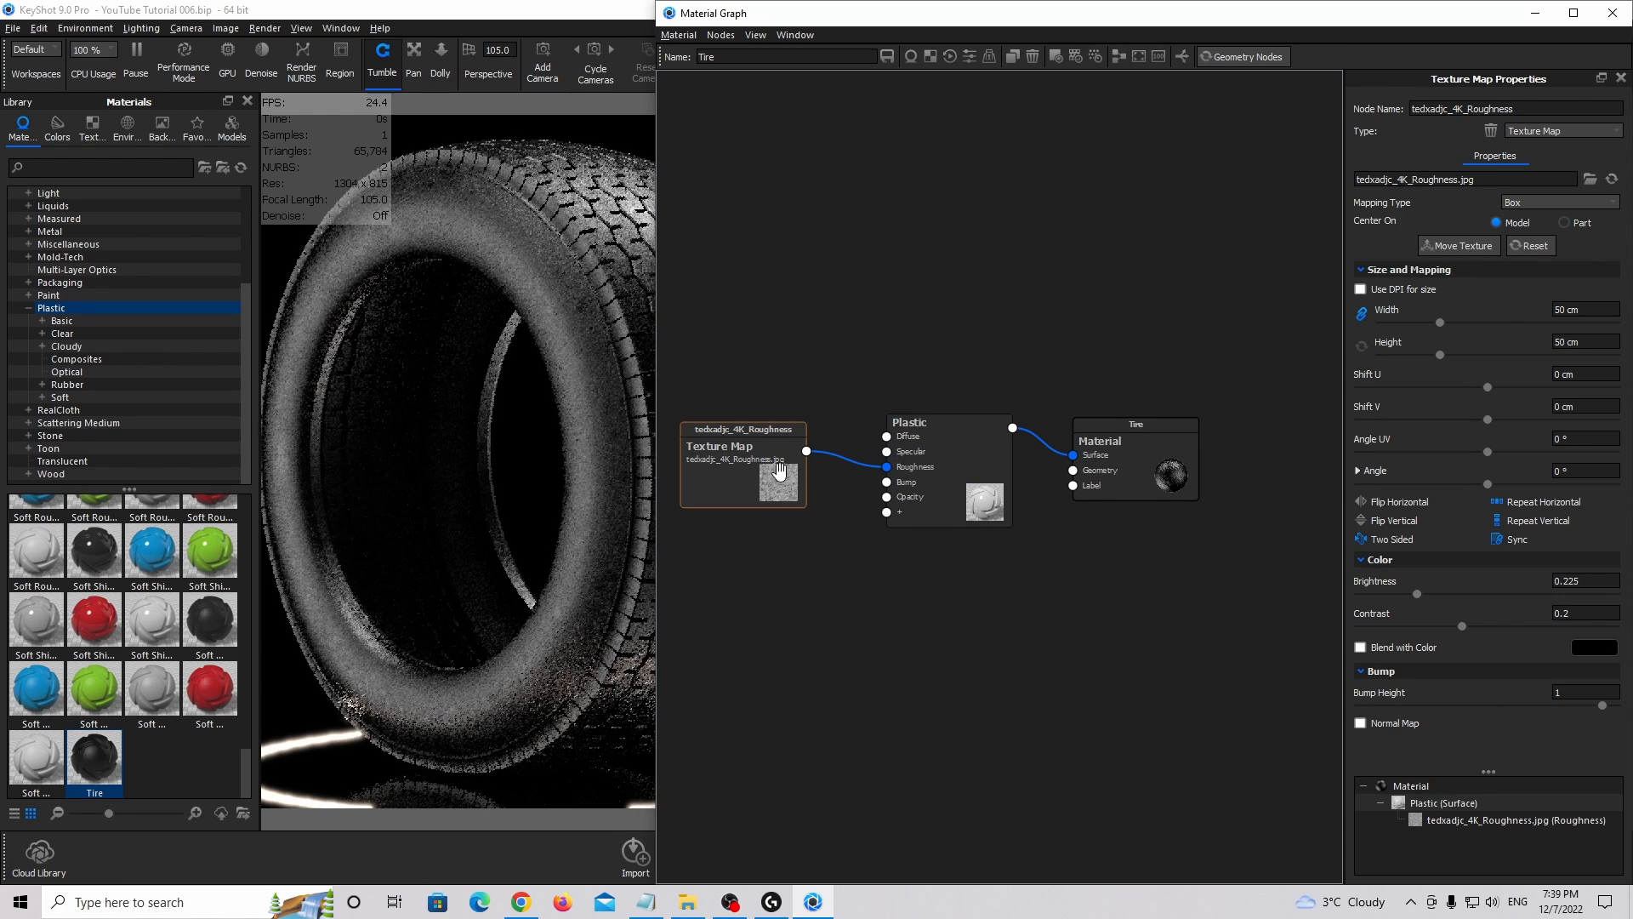
scroll(565, 299, "up", 5)
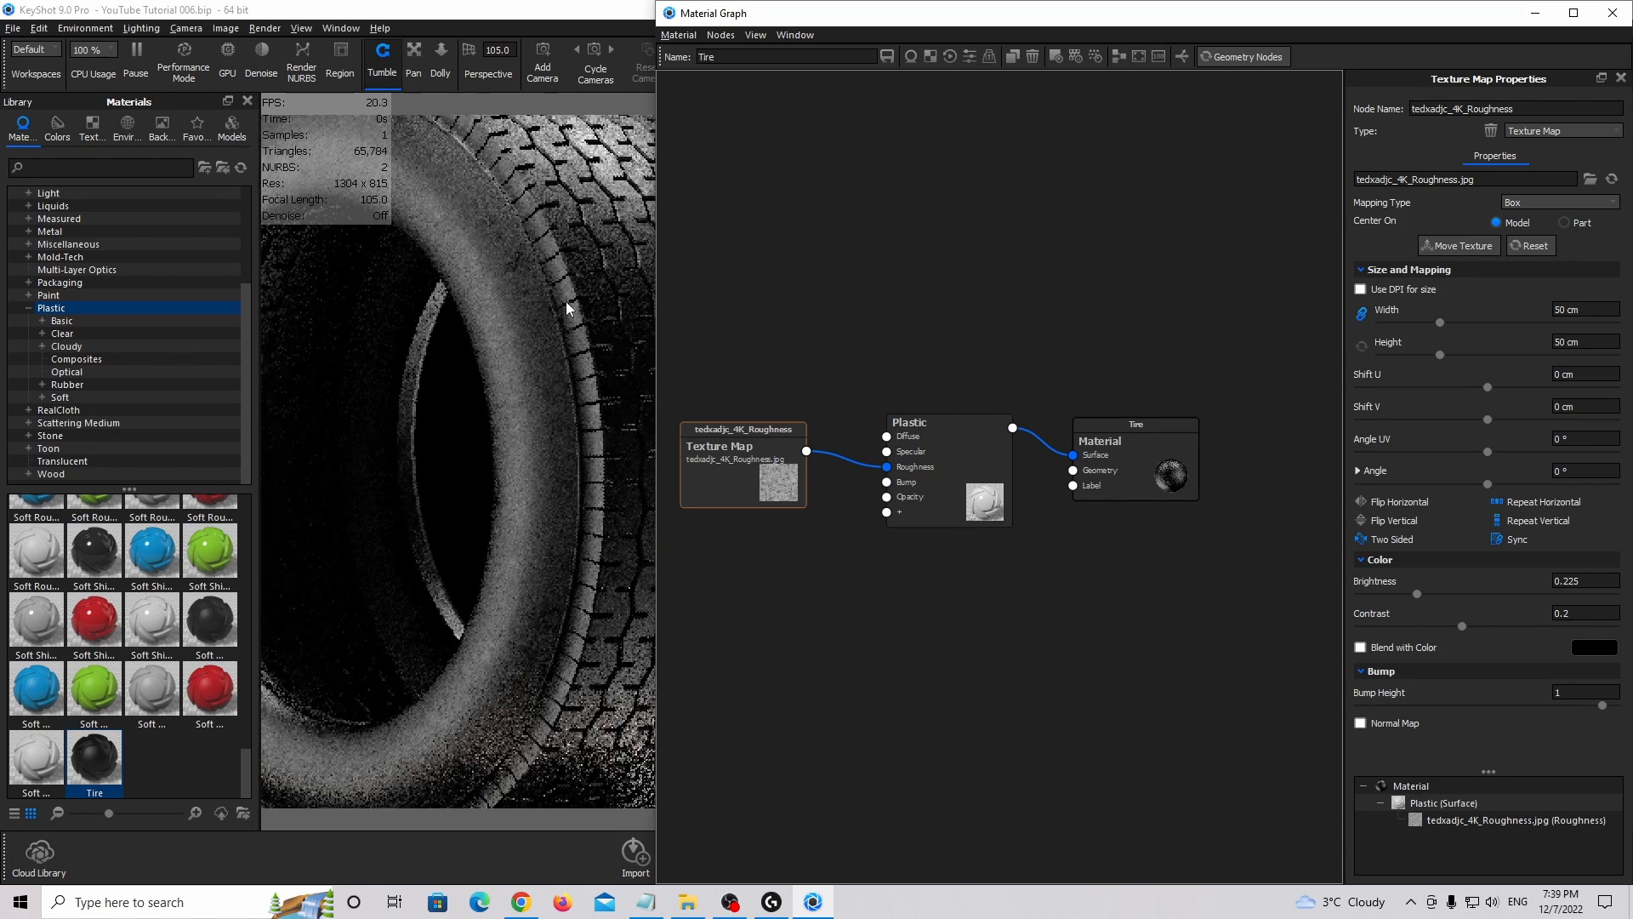
middle_click_drag(476, 253, 498, 424)
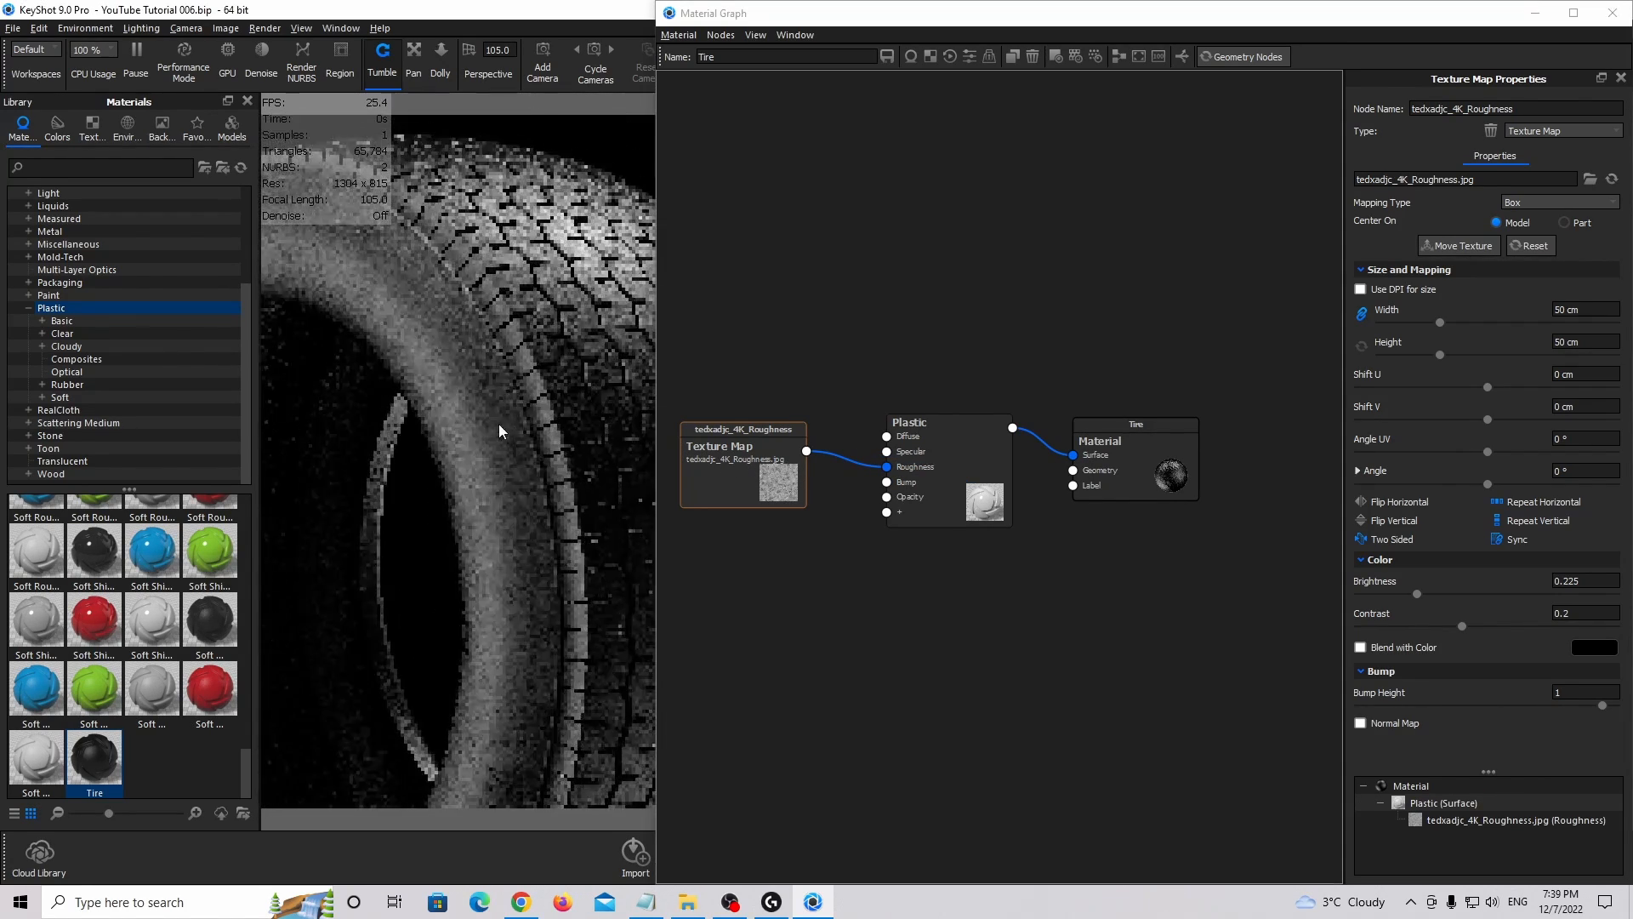
left_click_drag(498, 423, 482, 319)
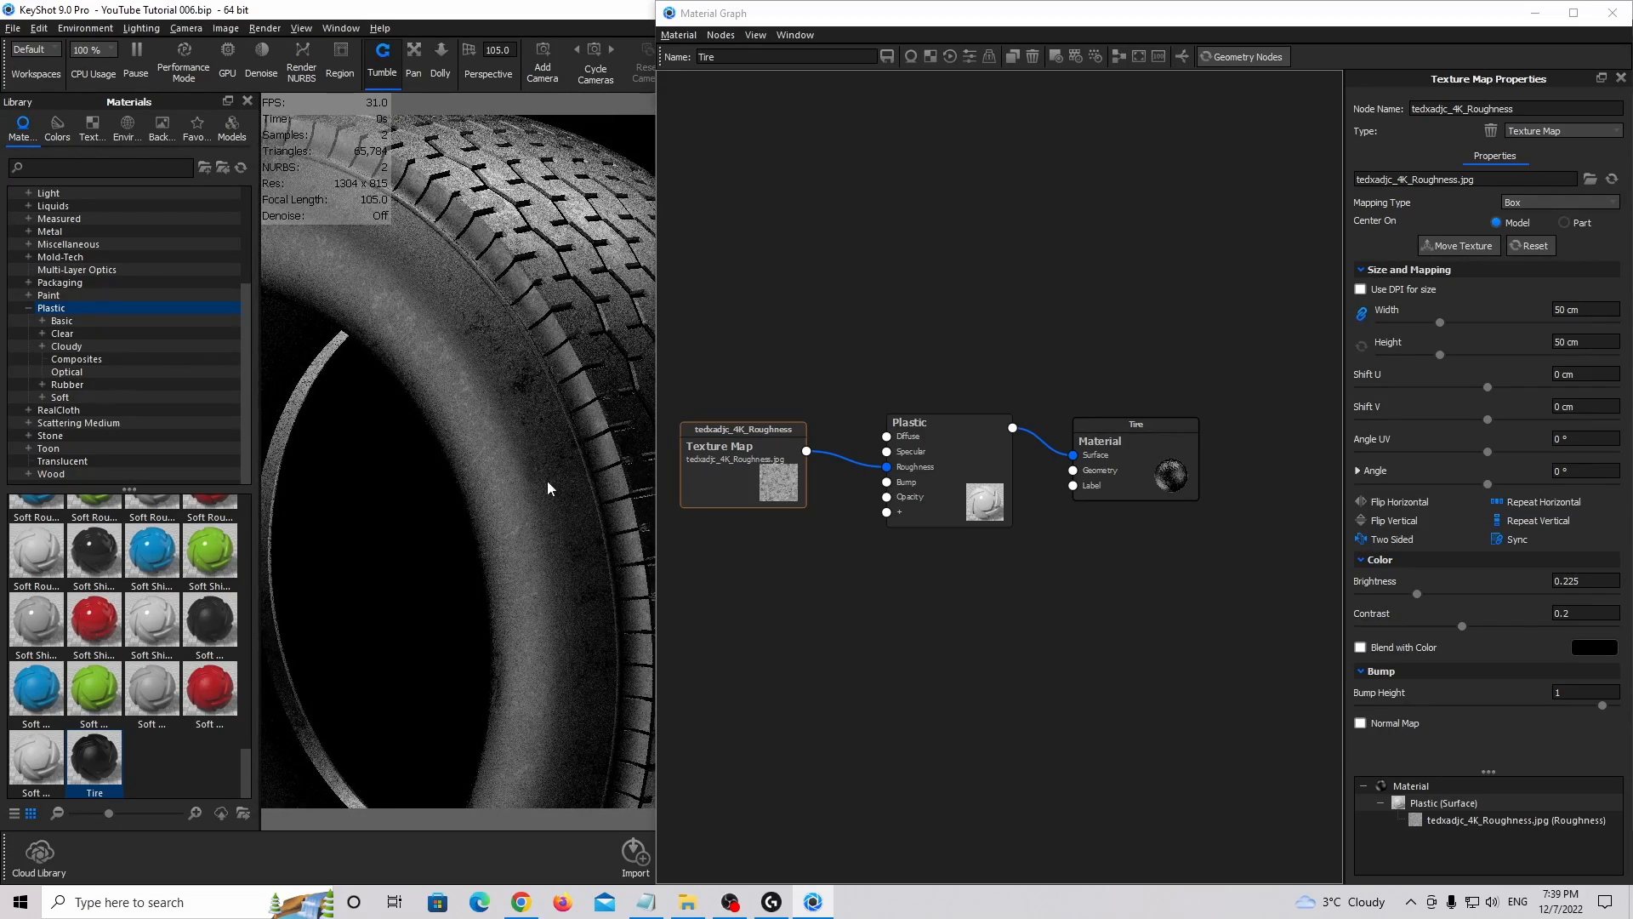
scroll(531, 556, "down", 5)
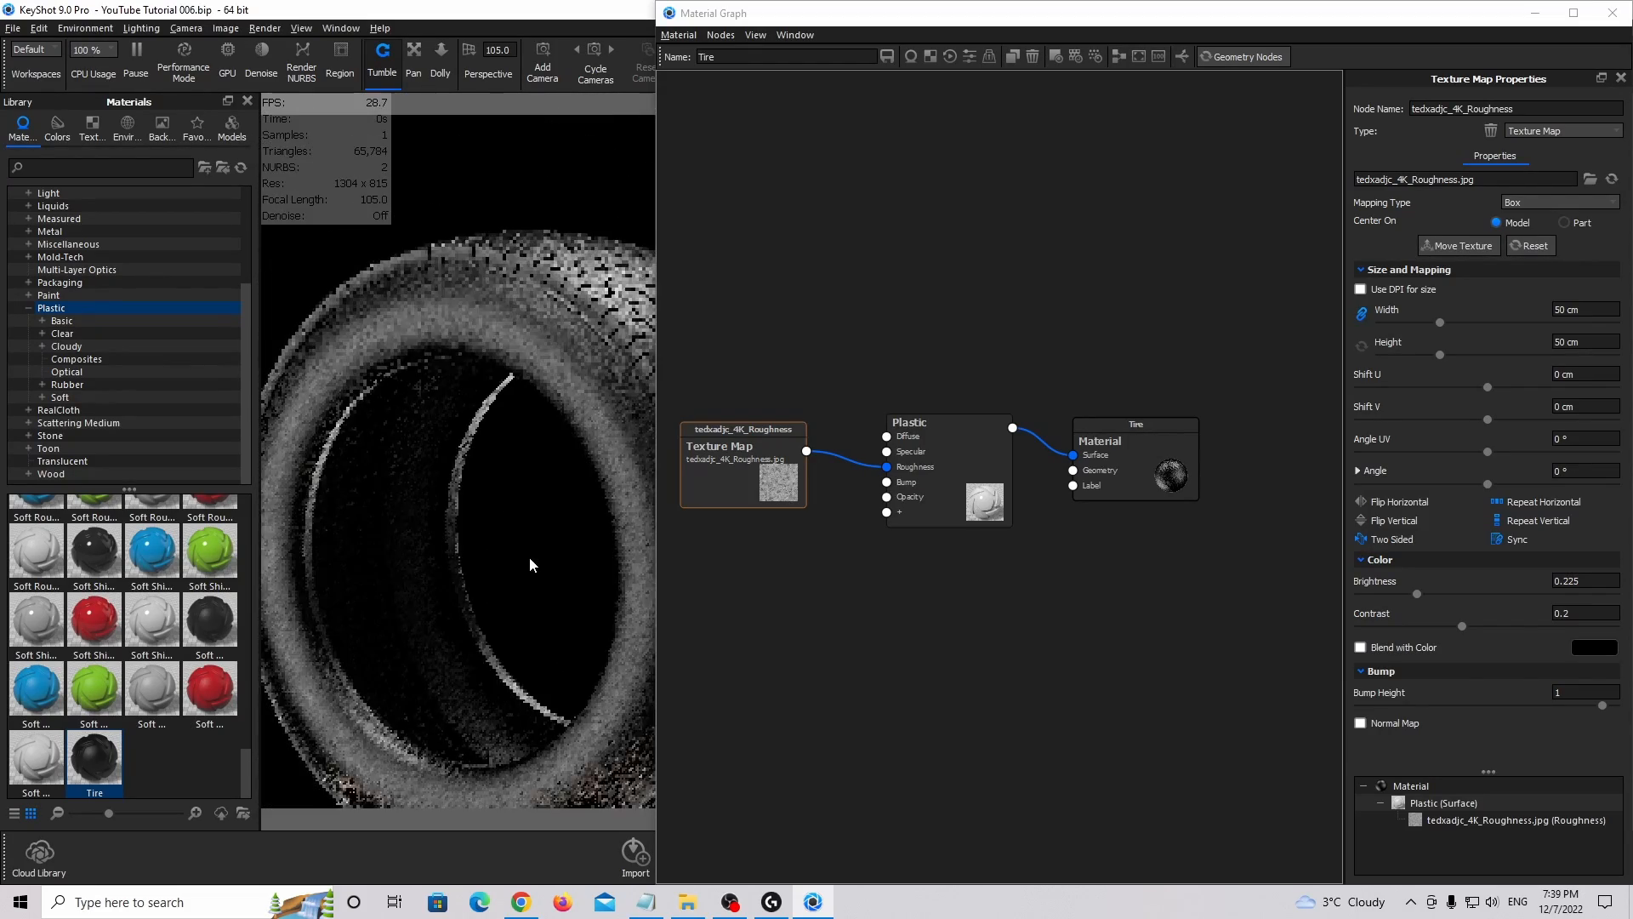
left_click_drag(529, 493, 498, 359)
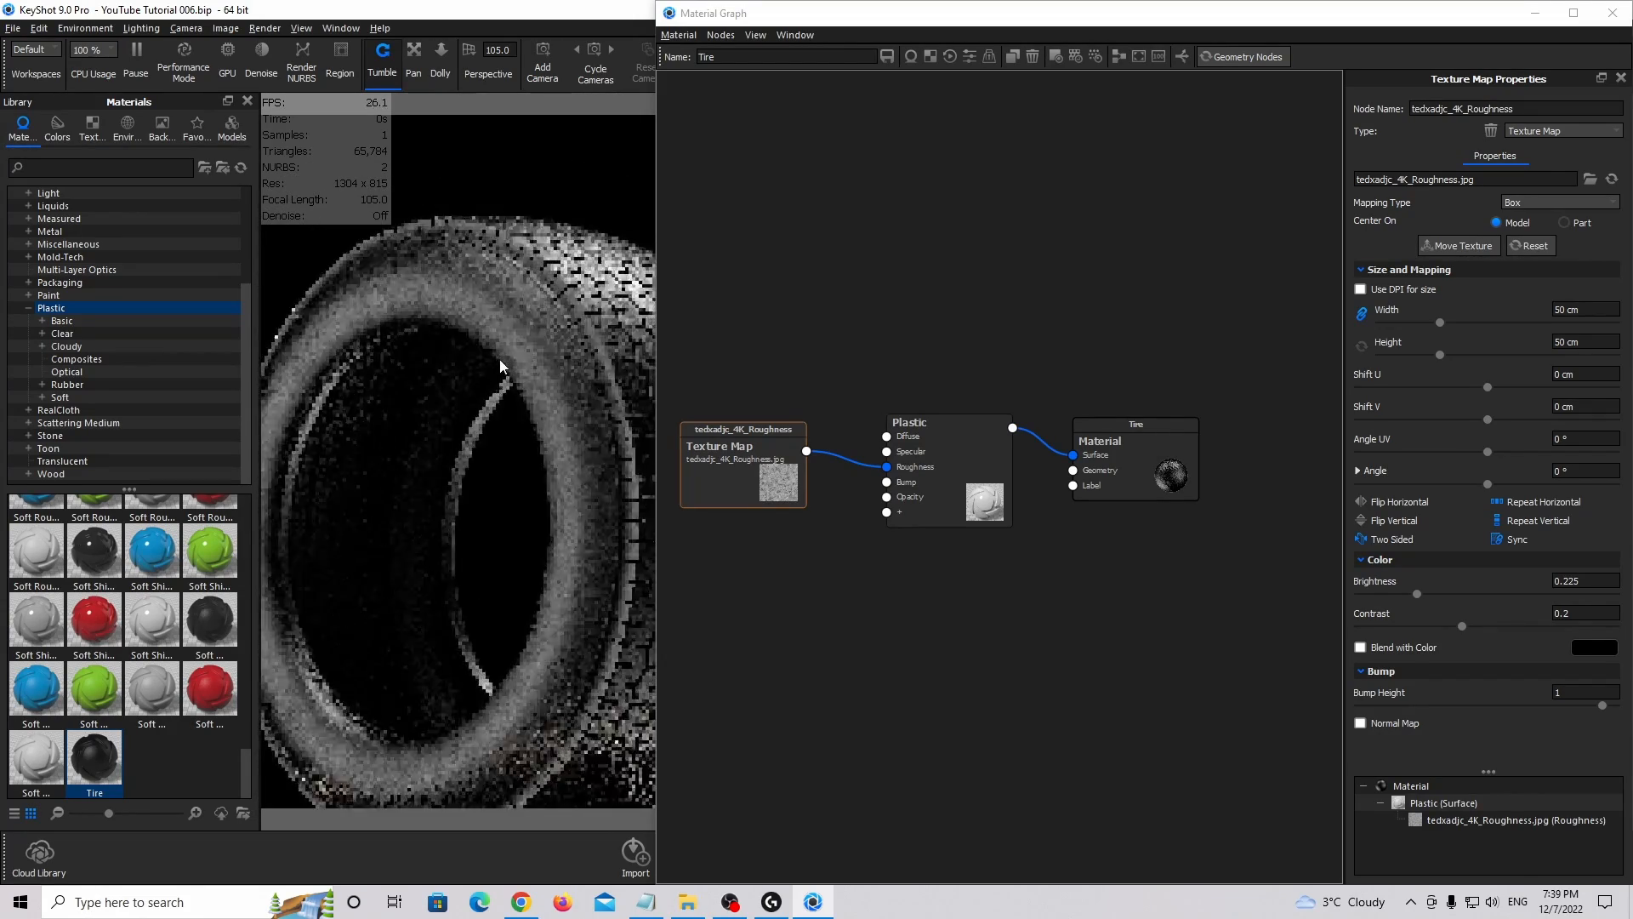
Rearrange the nodes, duplicate the roughness Texture Map node below the original, connect the copy to the Plastic node's Bump input, and select it.
left_click_drag(960, 472, 948, 465)
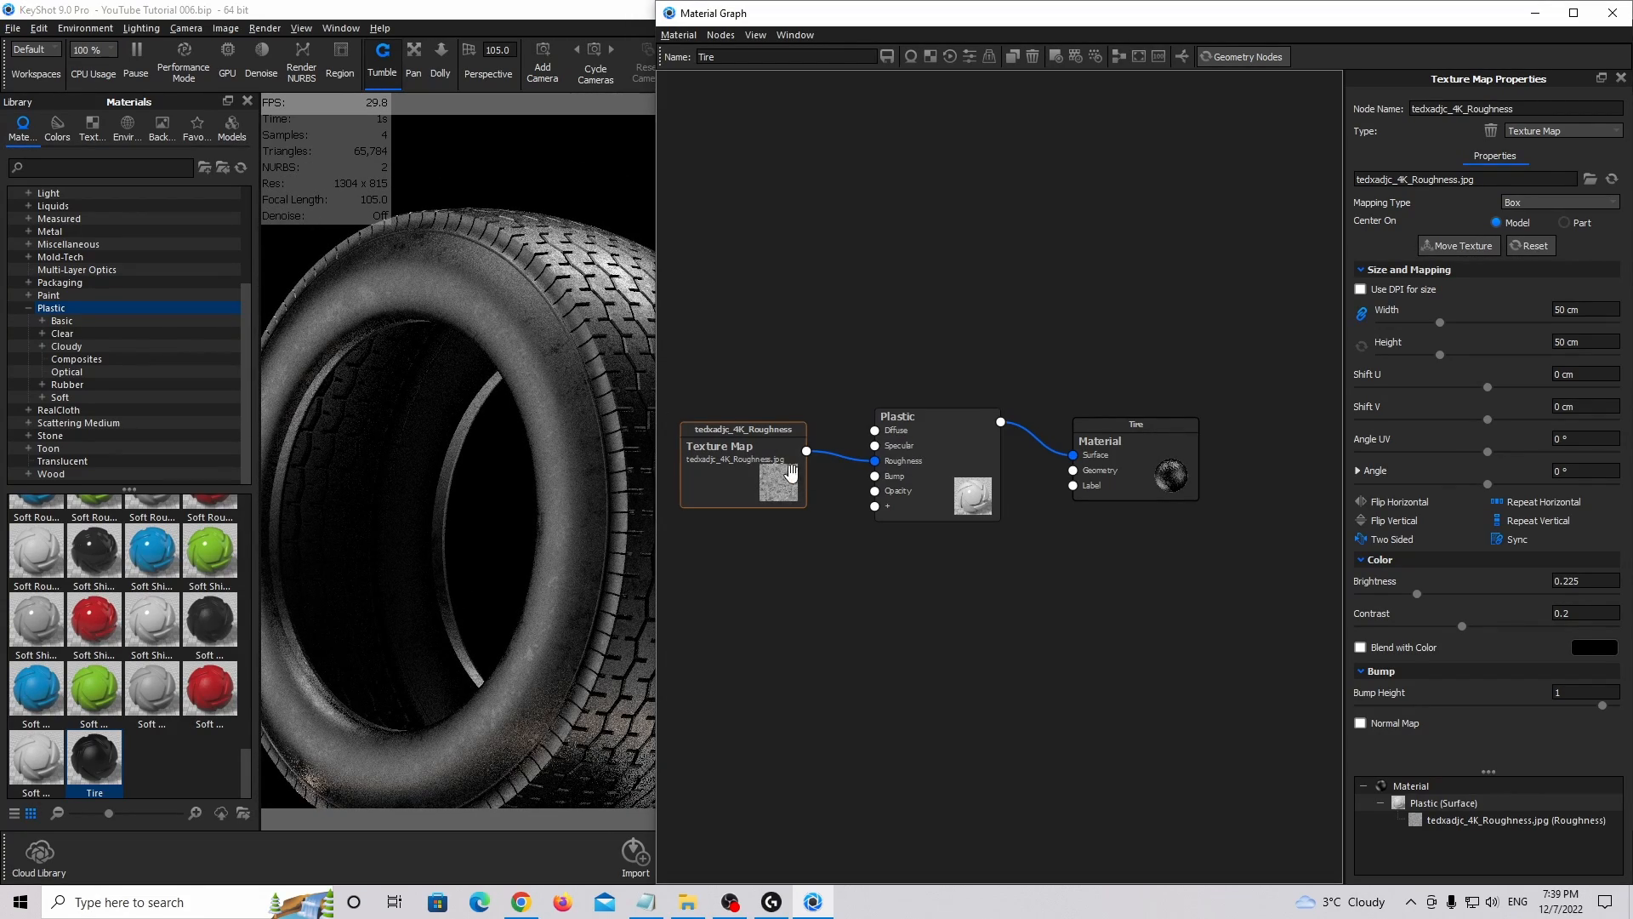
left_click_drag(787, 474, 769, 446)
left_click_drag(919, 457, 925, 440)
left_click_drag(745, 439, 744, 434)
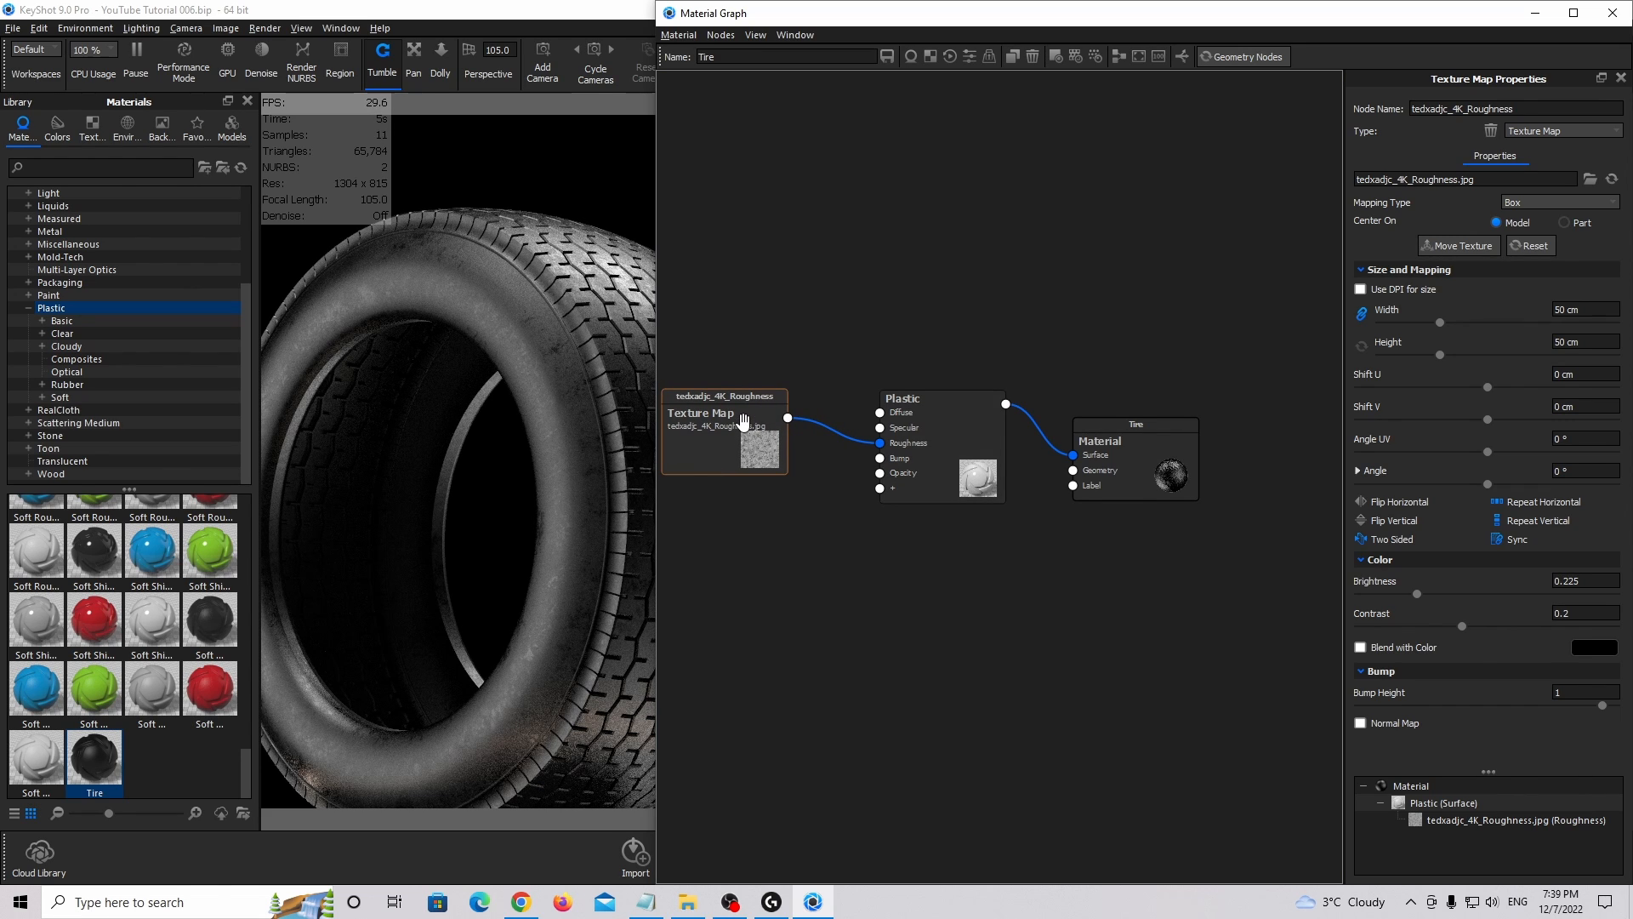
left_click_drag(744, 420, 728, 528, "alt")
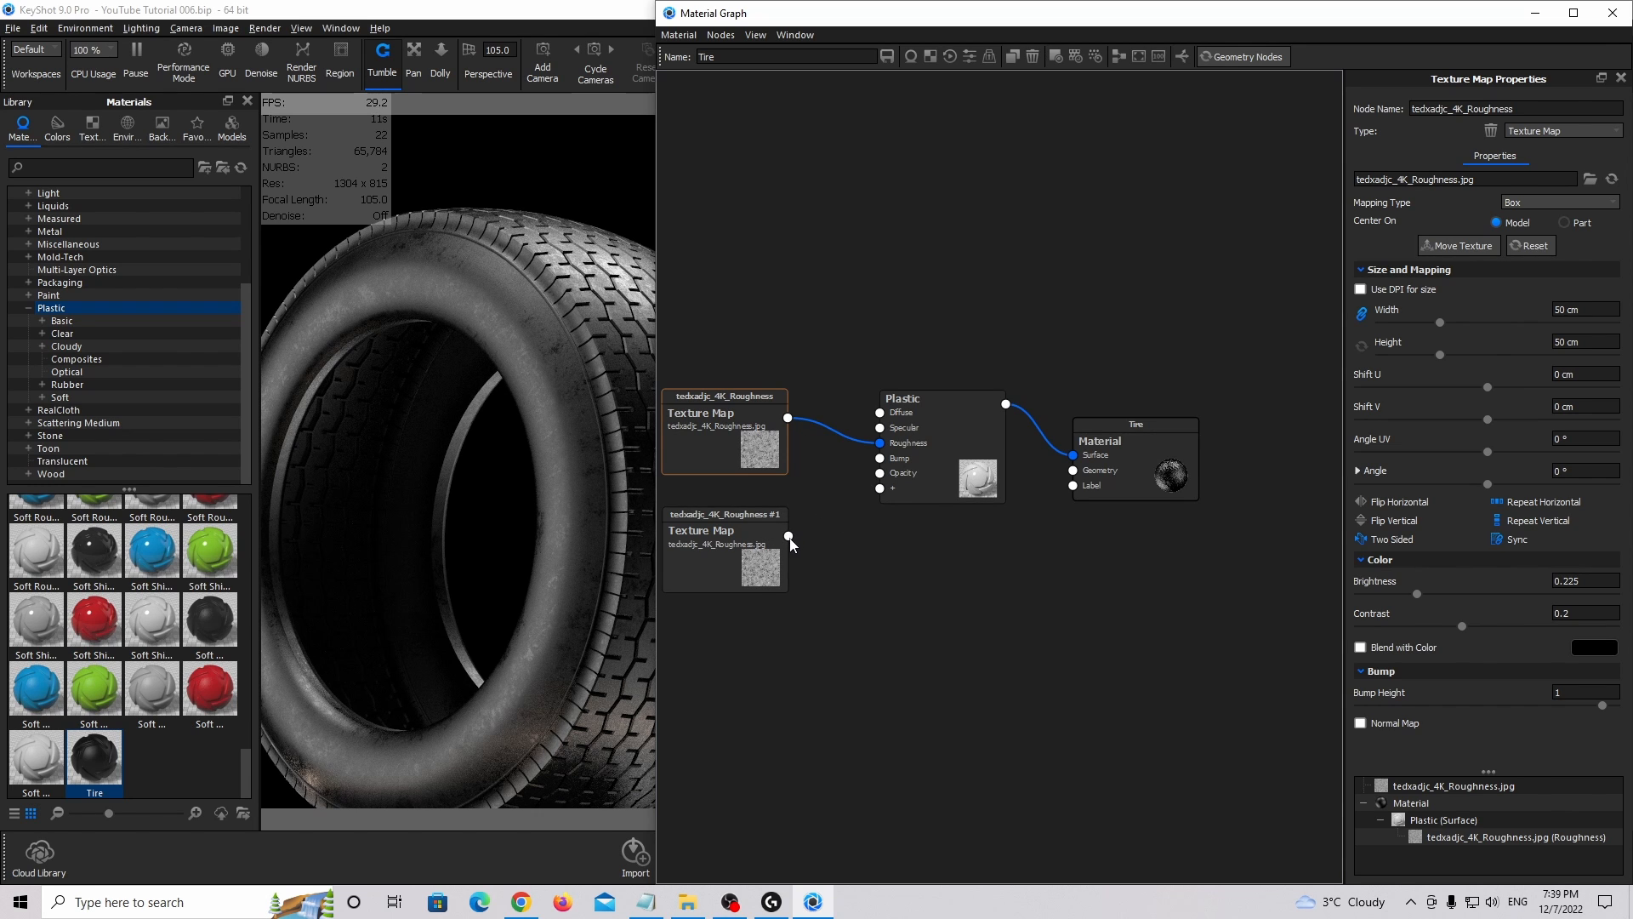
left_click_drag(789, 537, 957, 463)
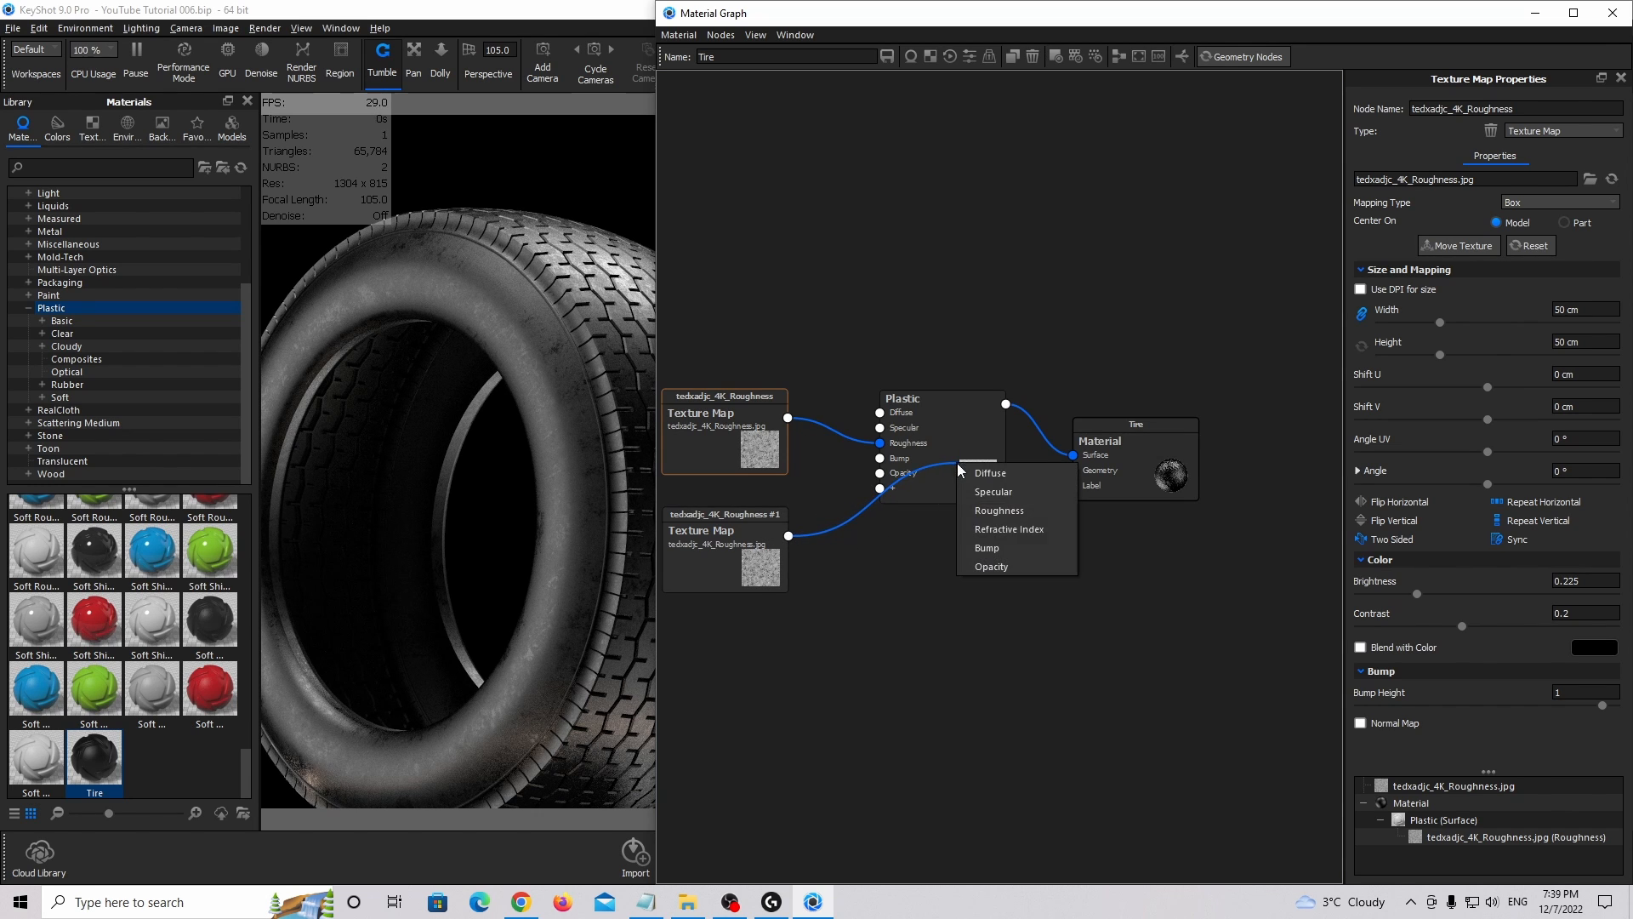
left_click(998, 548)
left_click_drag(730, 550, 738, 541)
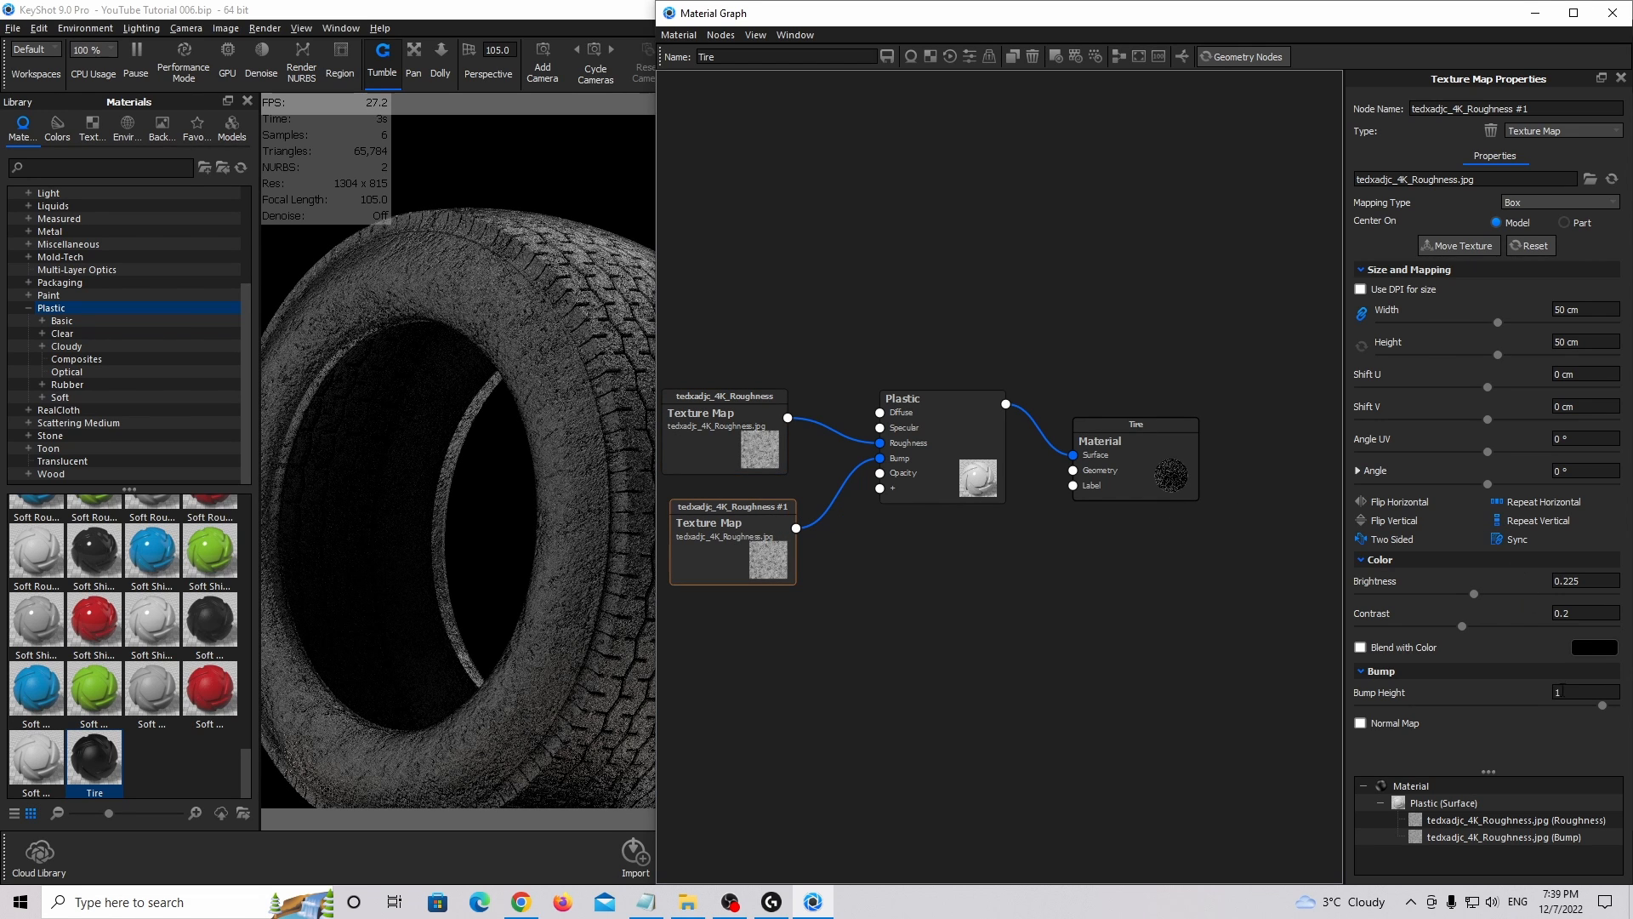
Try bump heights of 0.1 and 0.05 on the texture map connected to Bump.
left_click(1580, 696)
type("0.1")
key("Return")
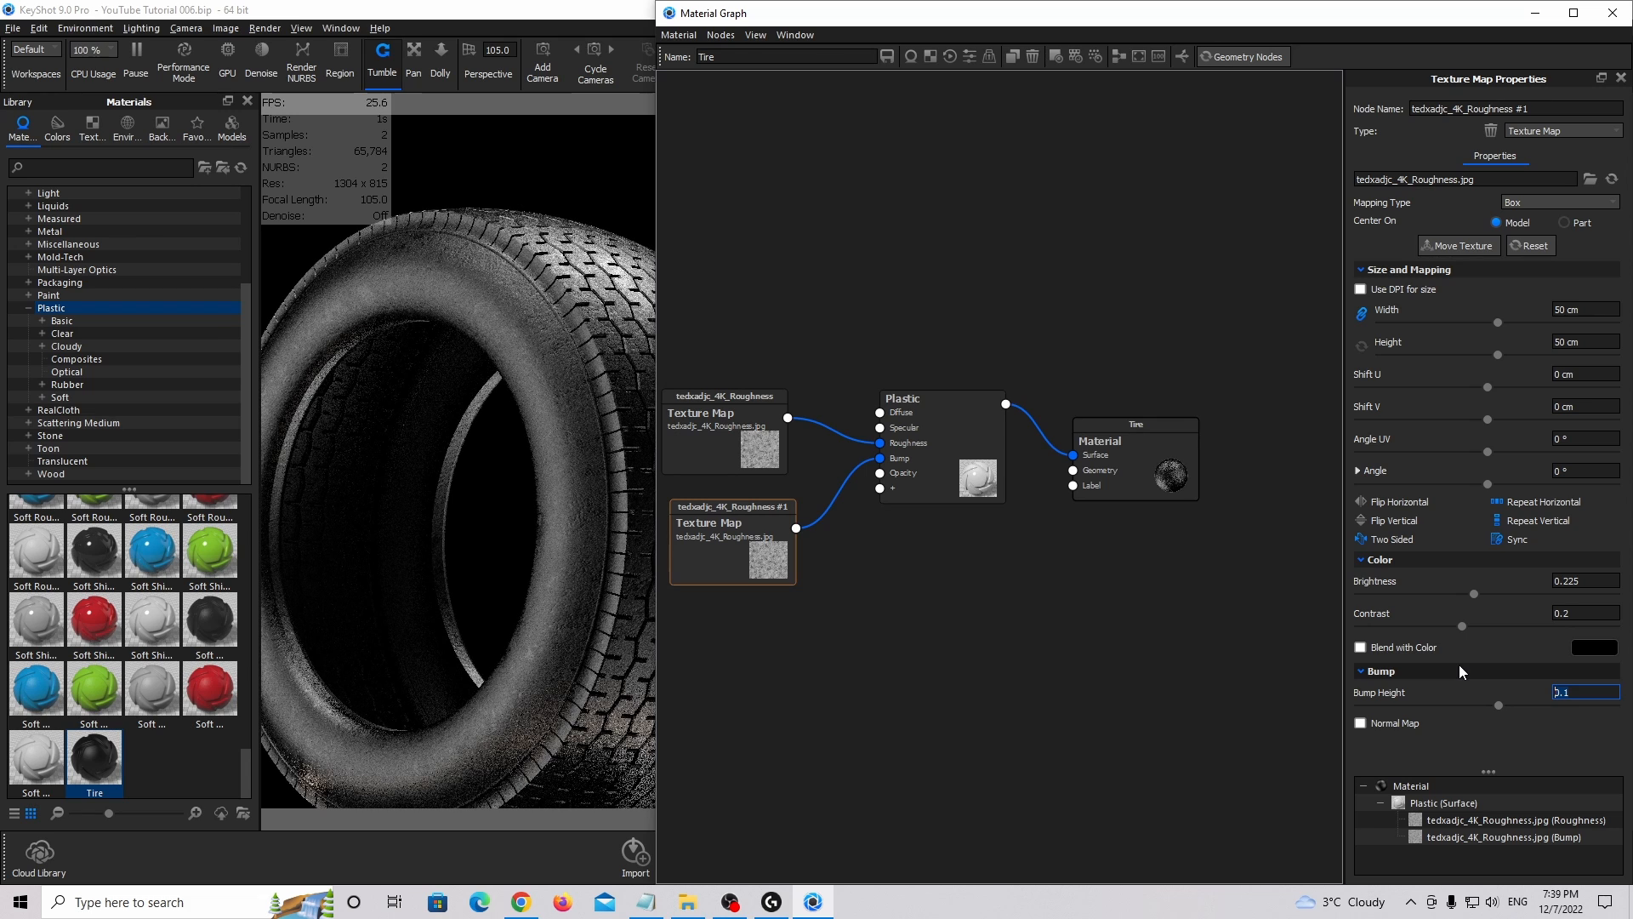
key("BackSpace")
type("05")
key("Return")
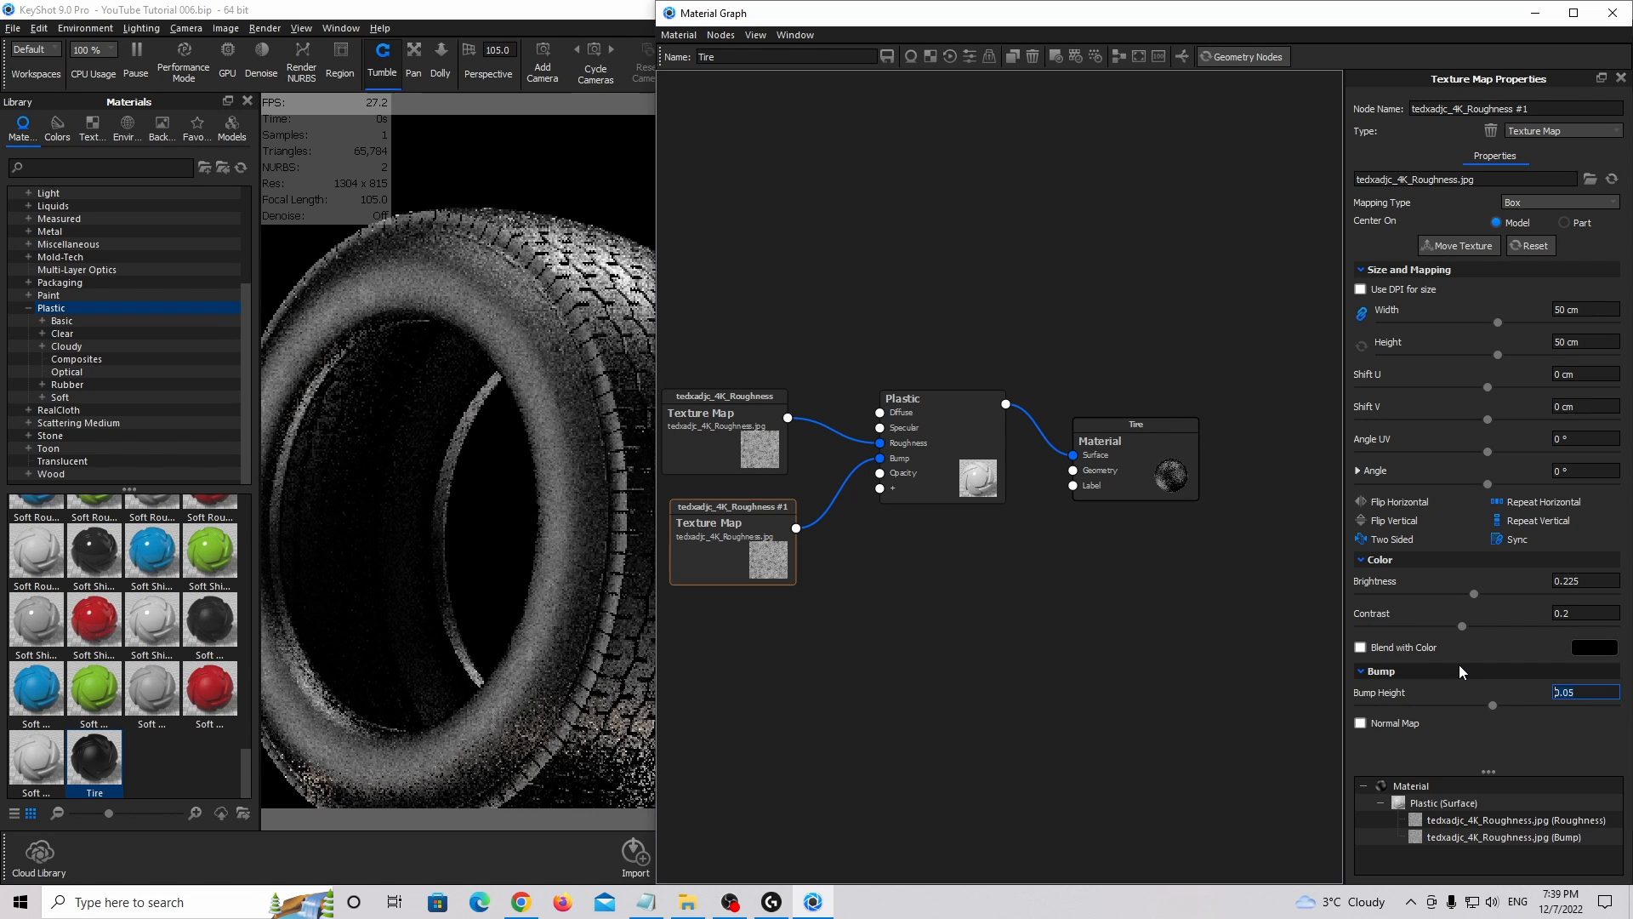
Set the bump texture map's bump height to 1 and bring the tire tread into closer view.
type("1")
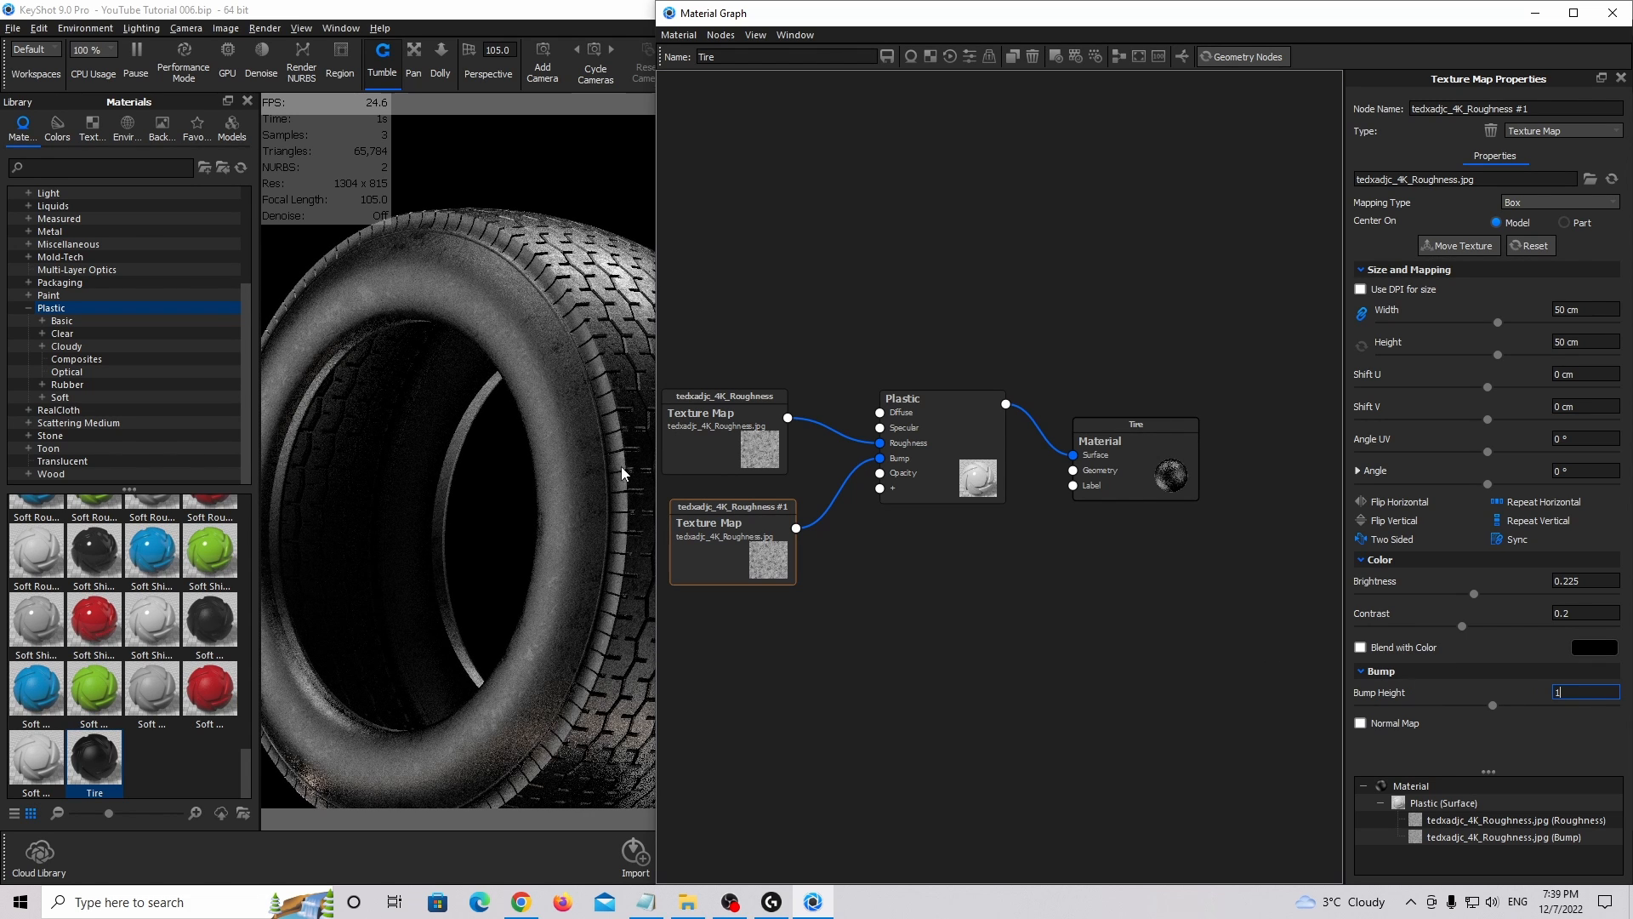
key("Return")
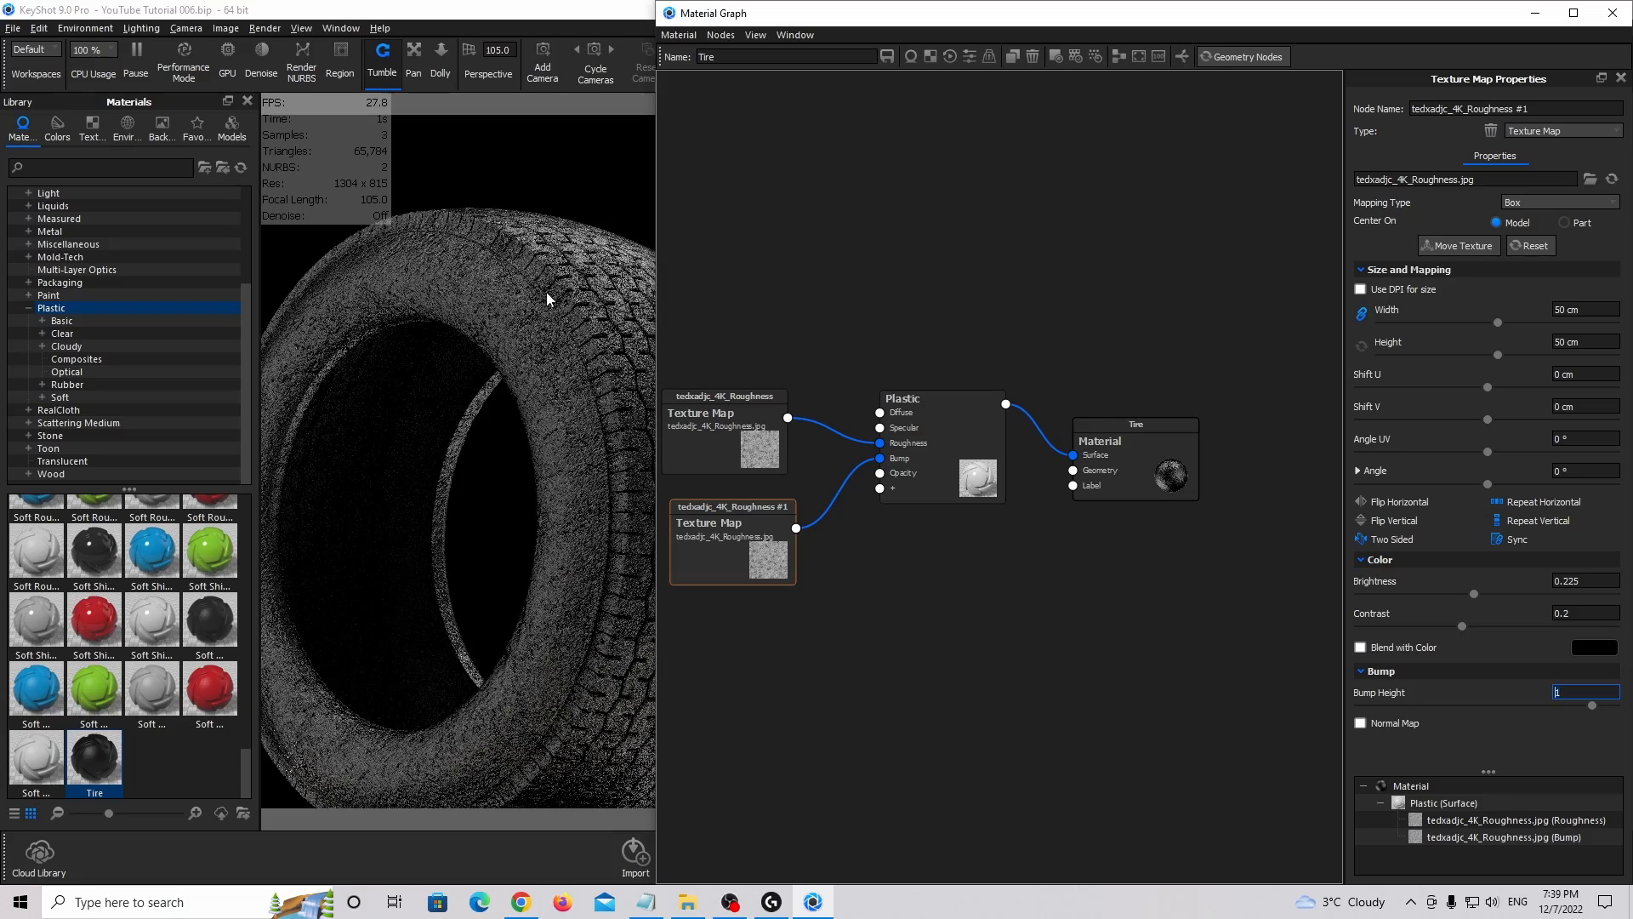
left_click_drag(577, 343, 496, 377)
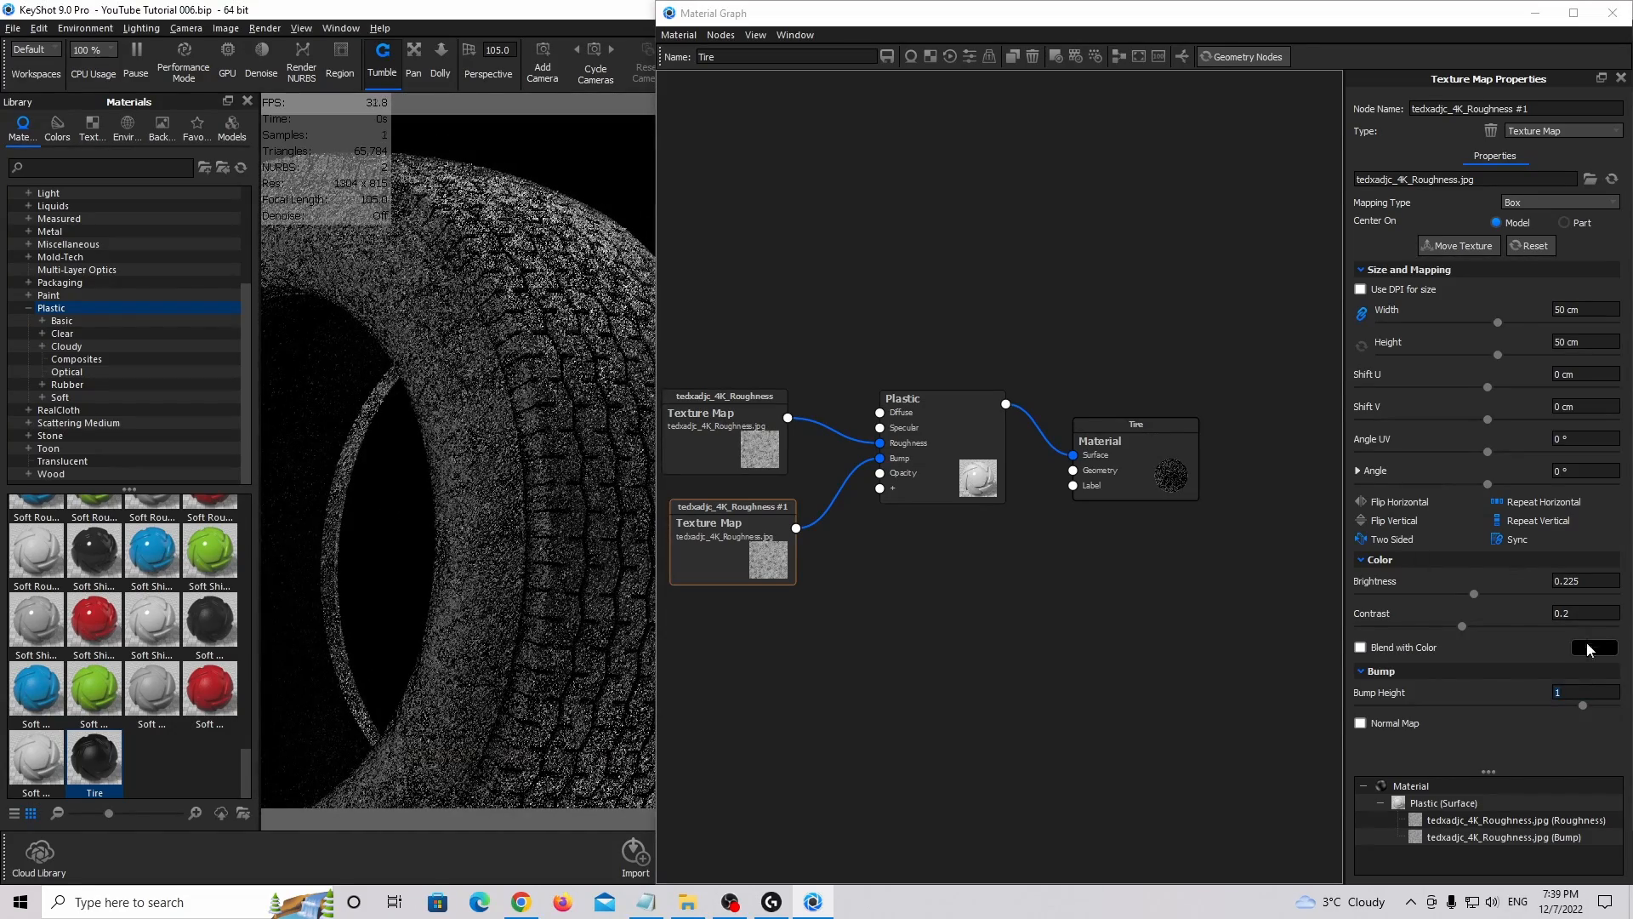
Lower the bump texture map's bump height, trying 0.1 and settling on 0.05.
double_click(1584, 691)
type("0.1")
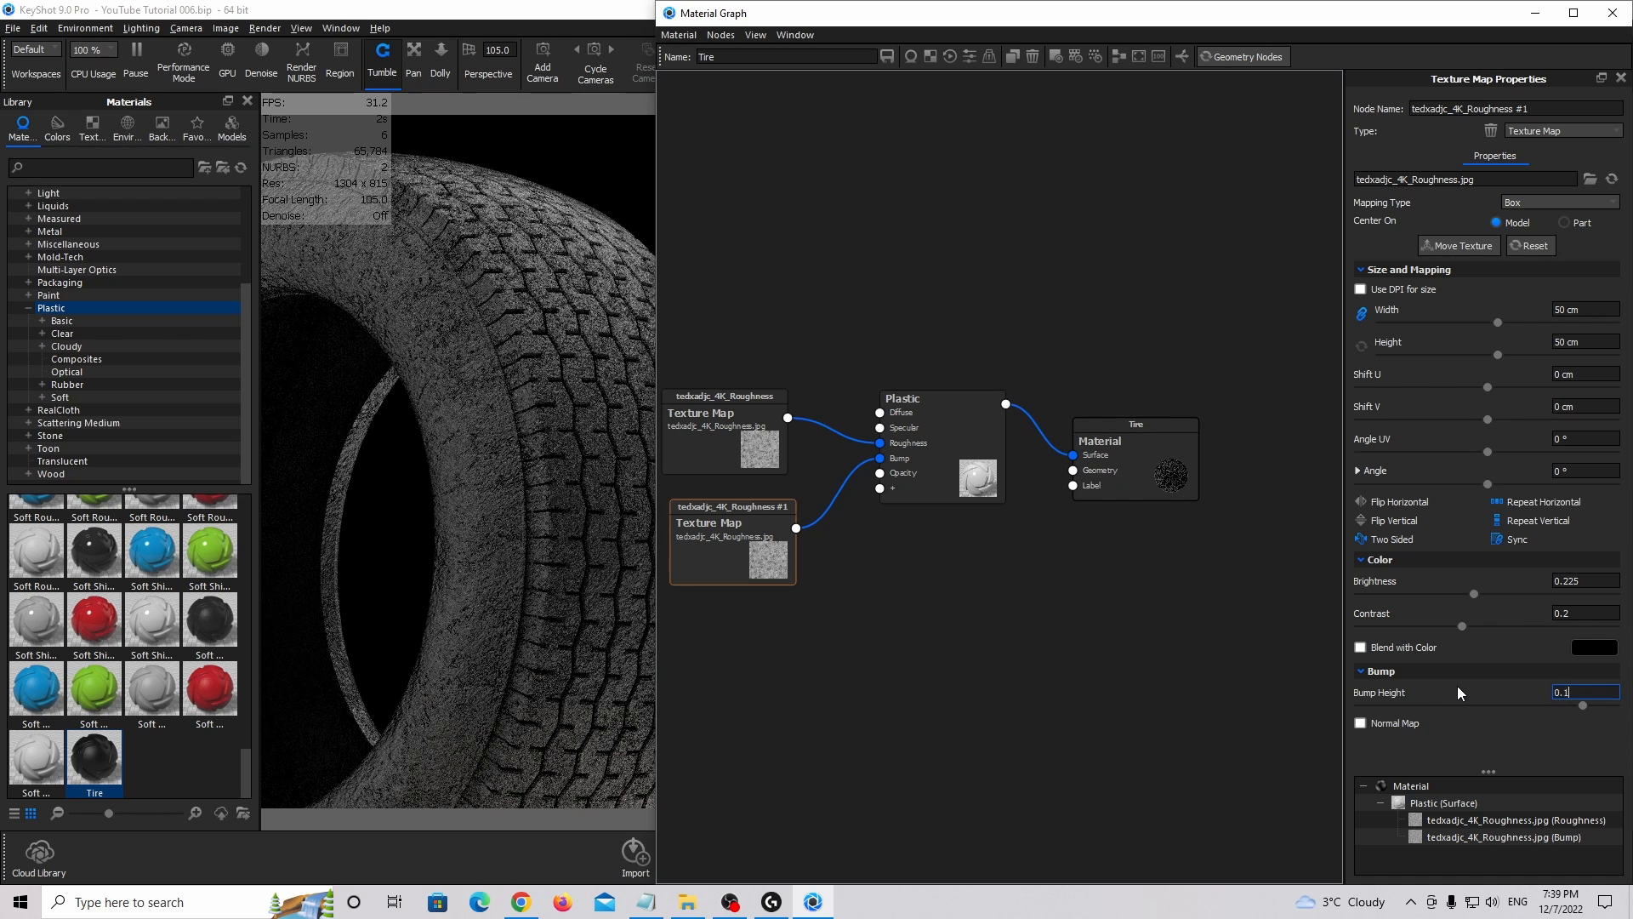
key("Return")
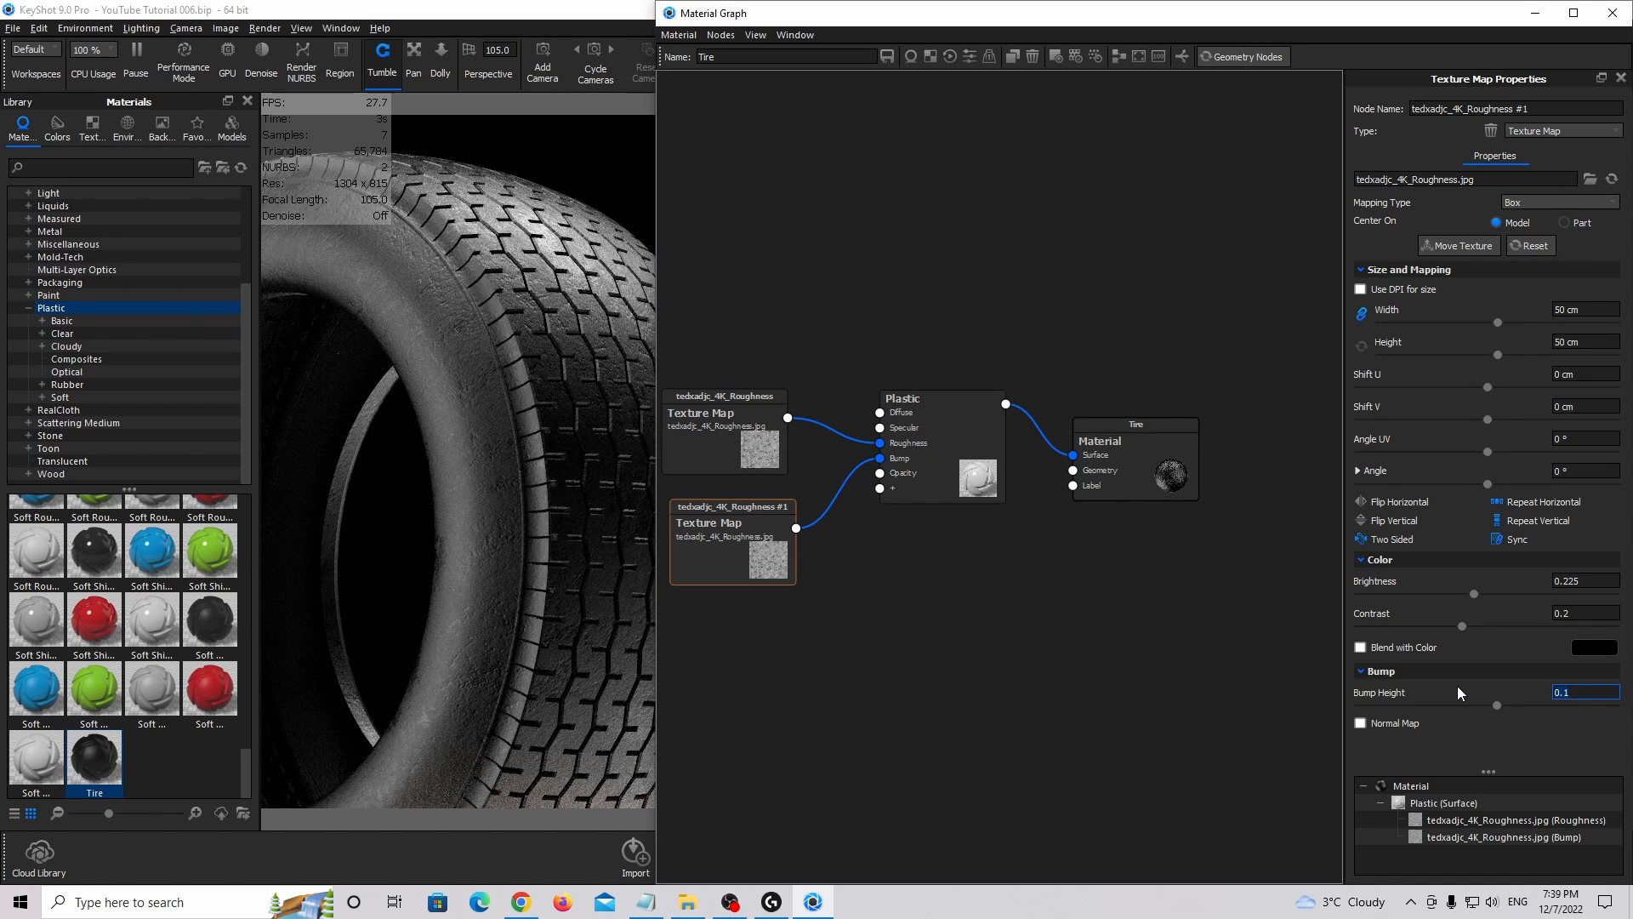
type("0.05")
key("Return")
left_click_drag(753, 553, 749, 553)
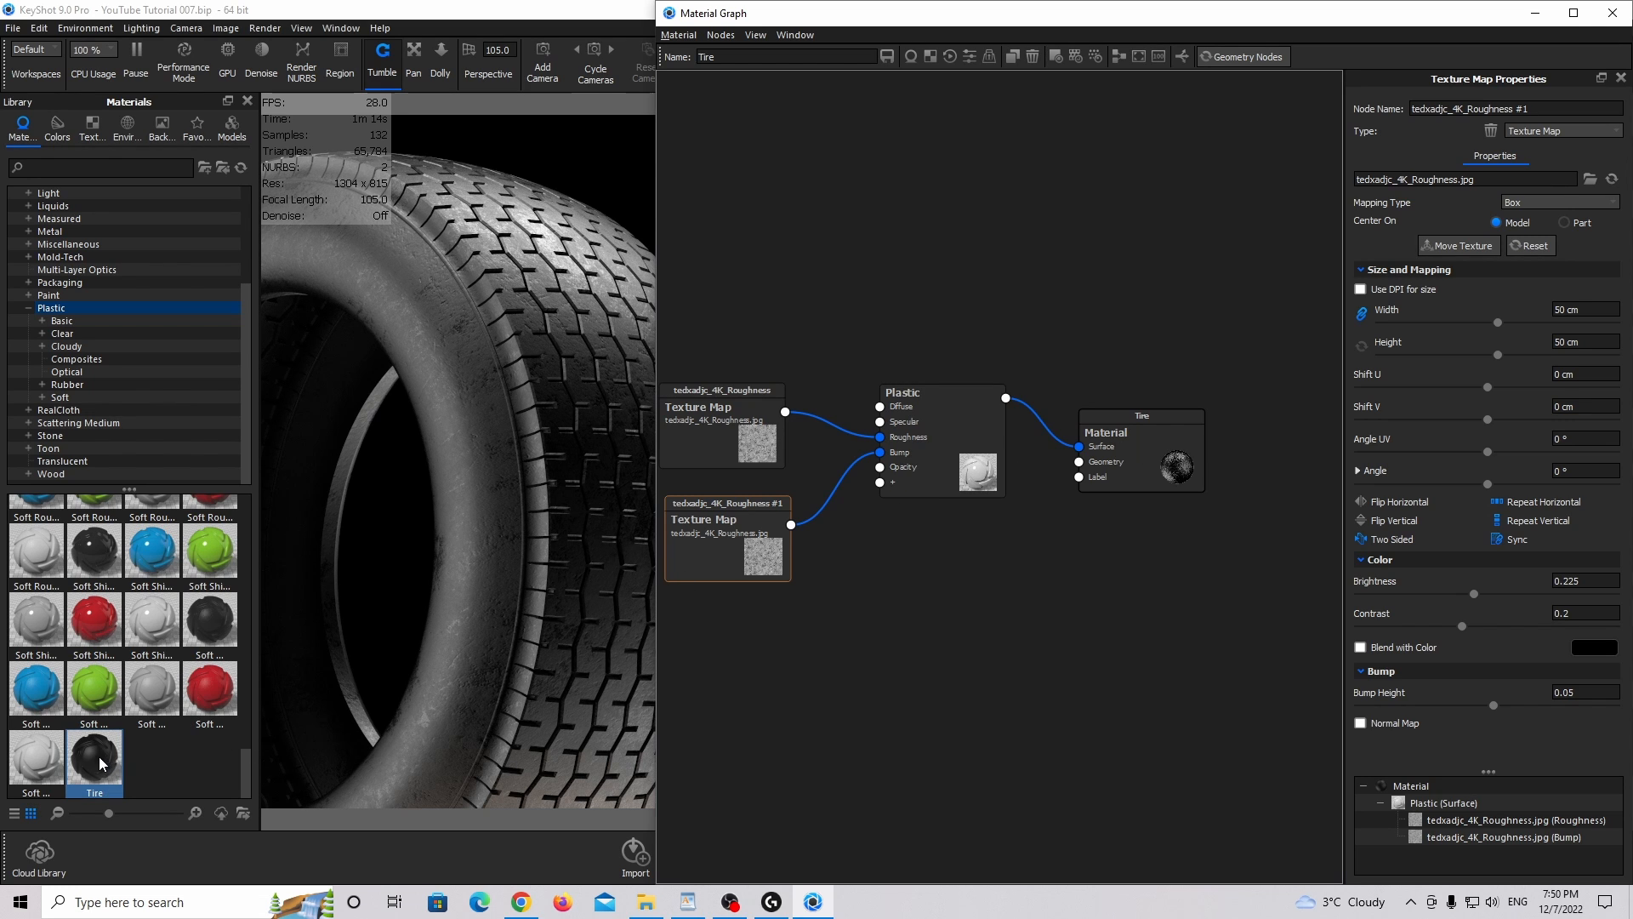
Add a second Plastic node from the library's Tire material, place it below the Texture Map nodes, and select it.
left_click_drag(100, 763, 768, 659)
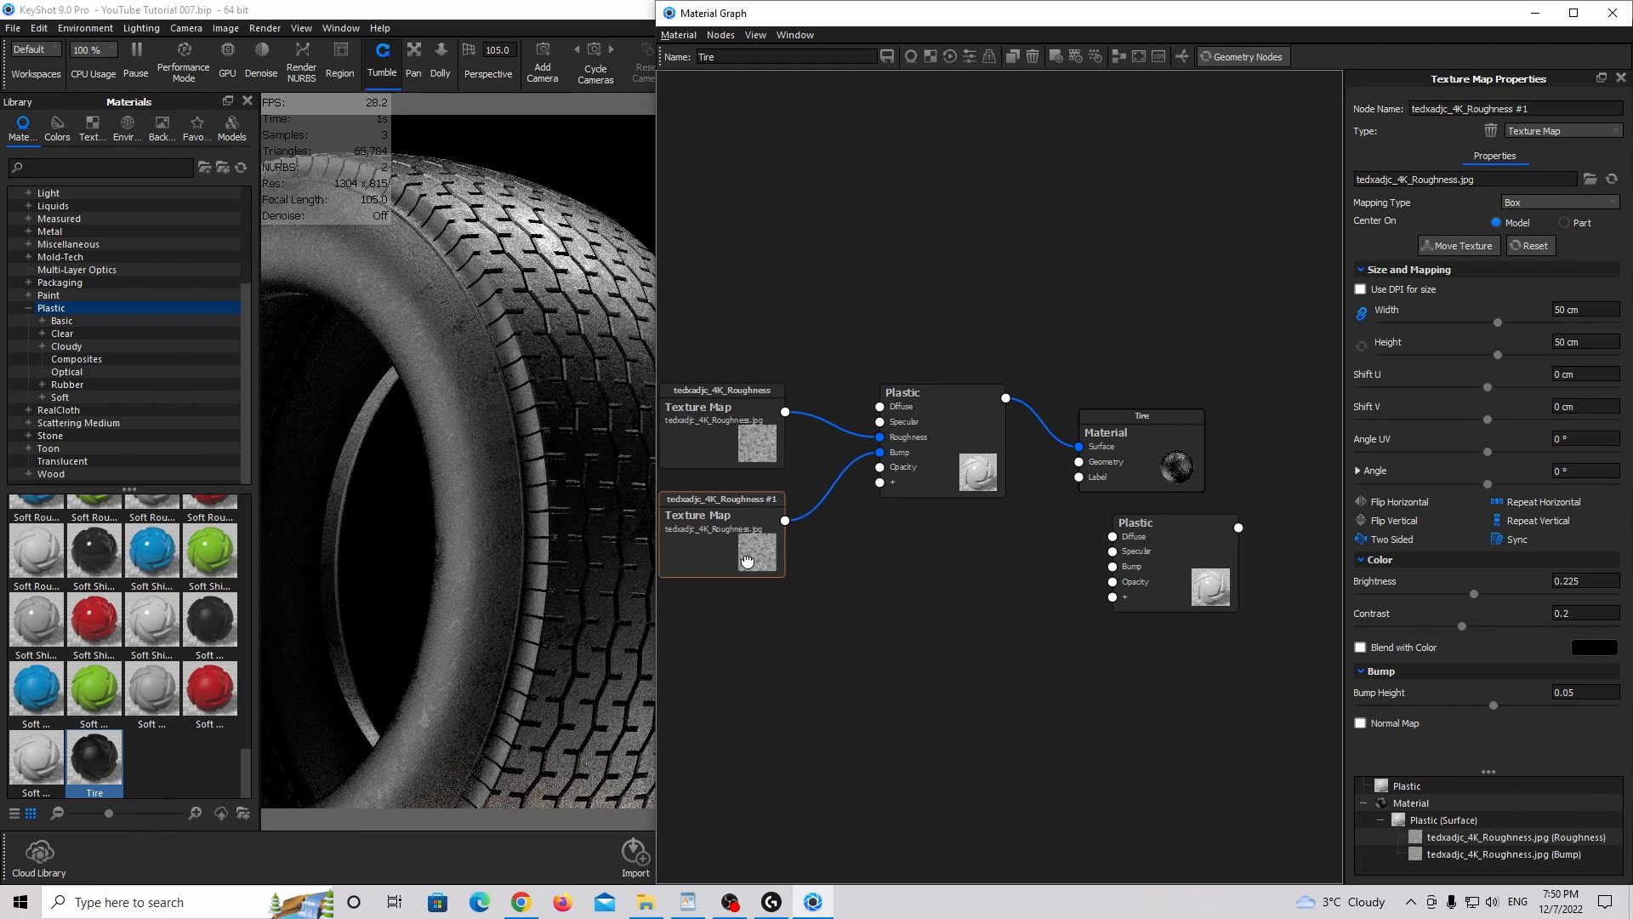
left_click_drag(747, 560, 744, 559)
left_click_drag(1170, 591, 739, 702)
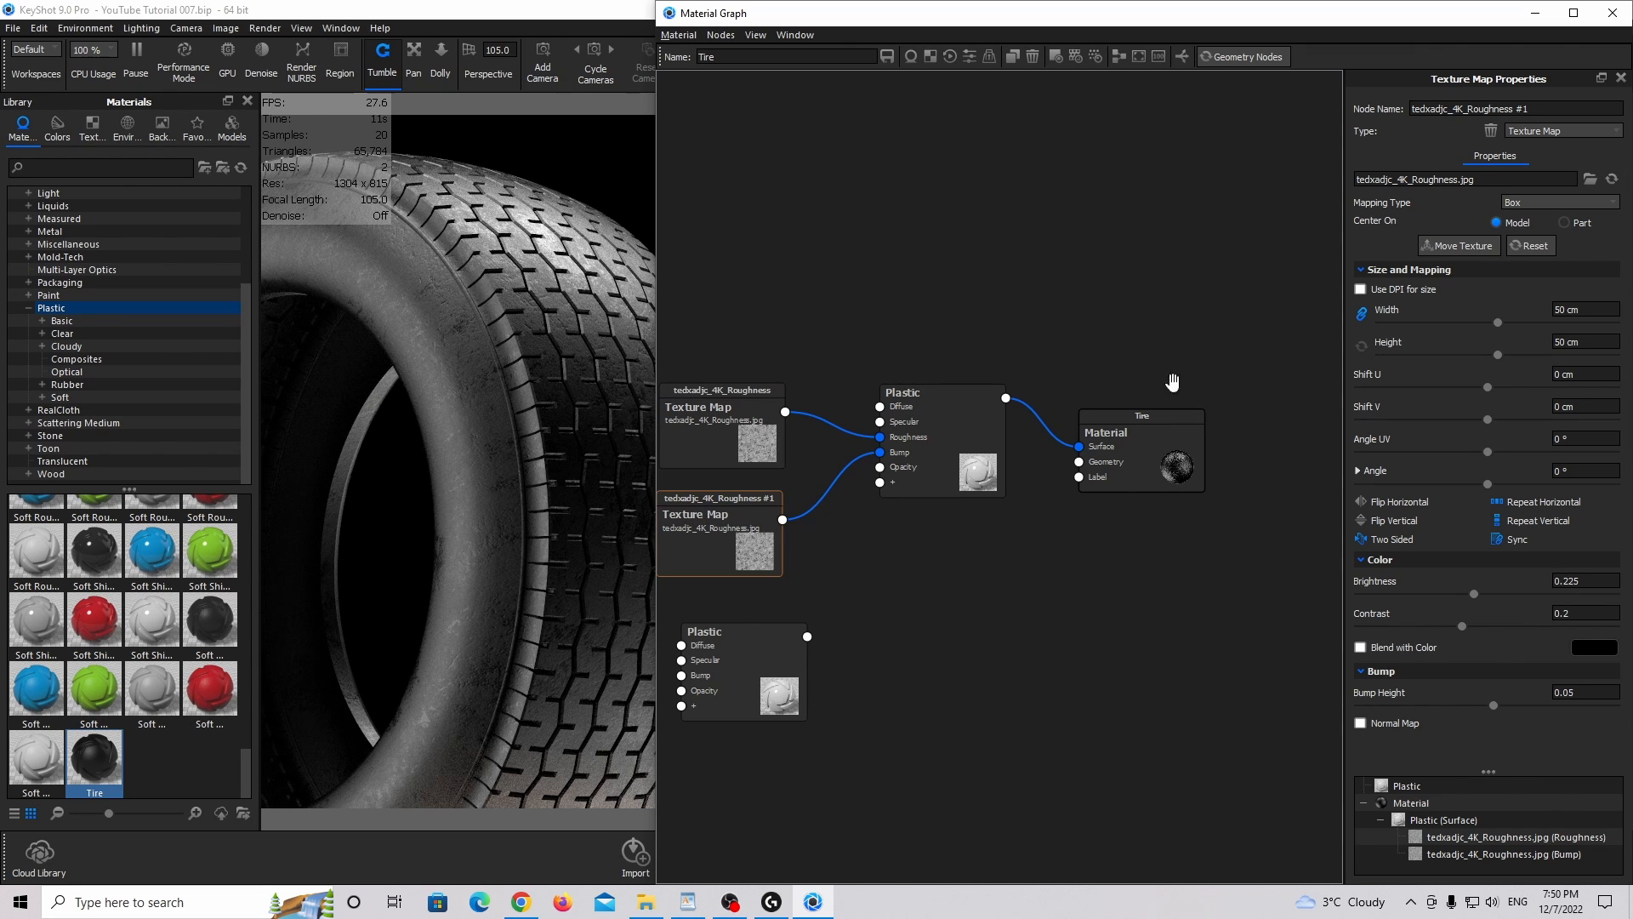
left_click_drag(799, 674, 753, 683)
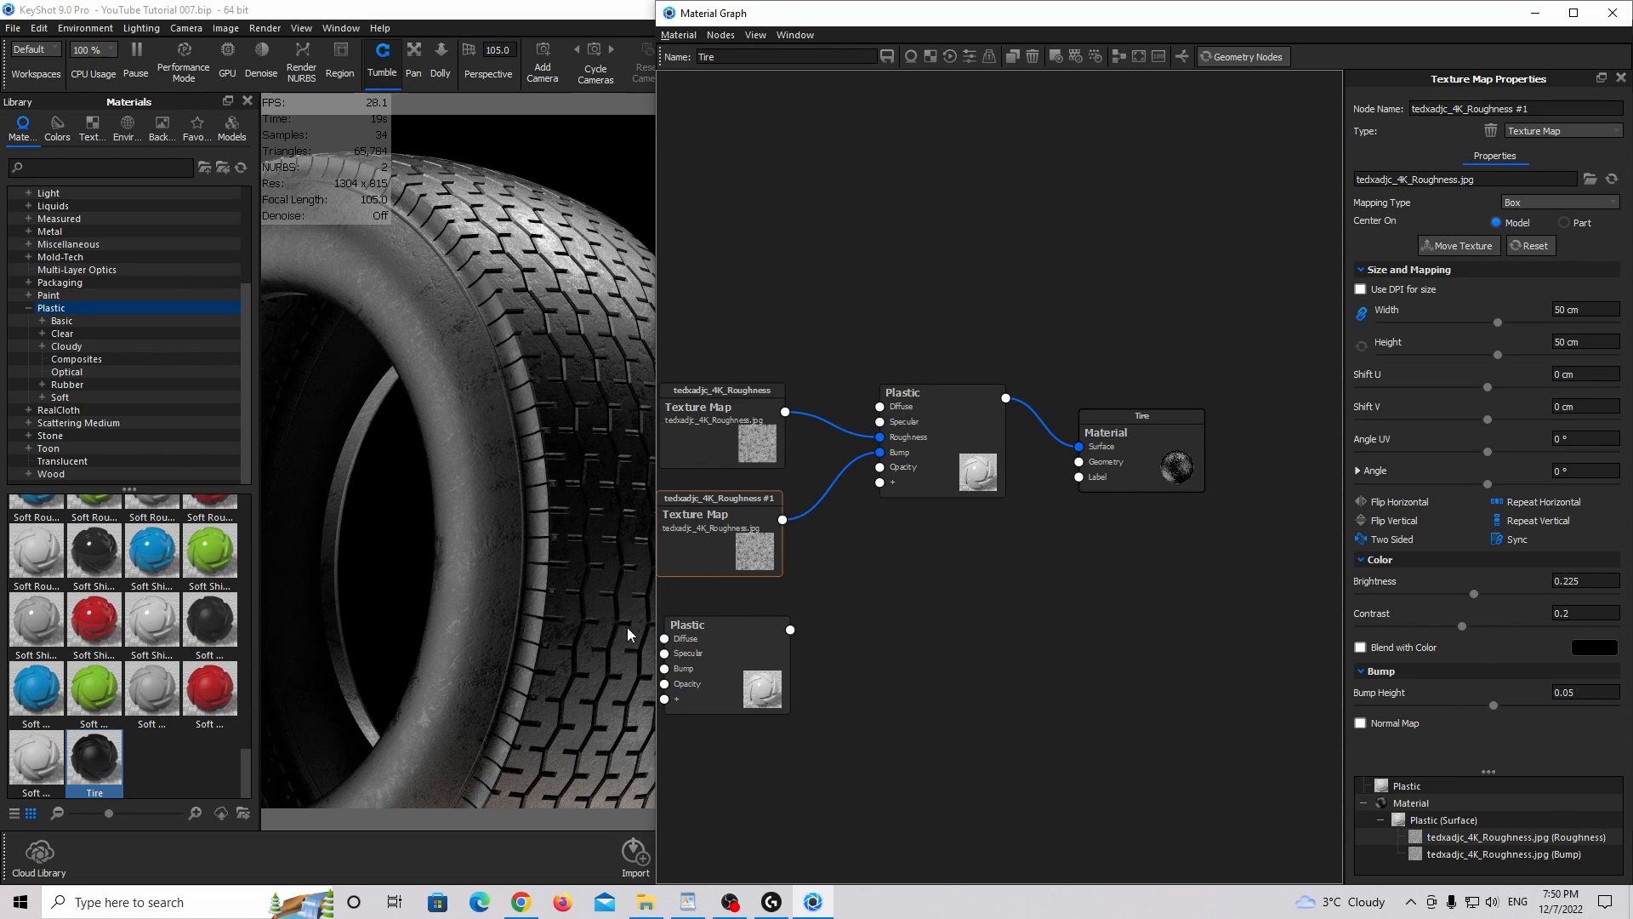
left_click_drag(740, 674, 850, 668)
Set the second Plastic node's specular color to gray #9D9D9D and connect it to the Material node as a label.
left_click(1578, 209)
mouse_move(1131, 277)
left_mouse_down()
mouse_move(955, 291)
mouse_move(949, 273)
mouse_move(946, 326)
mouse_move(921, 284)
left_mouse_up()
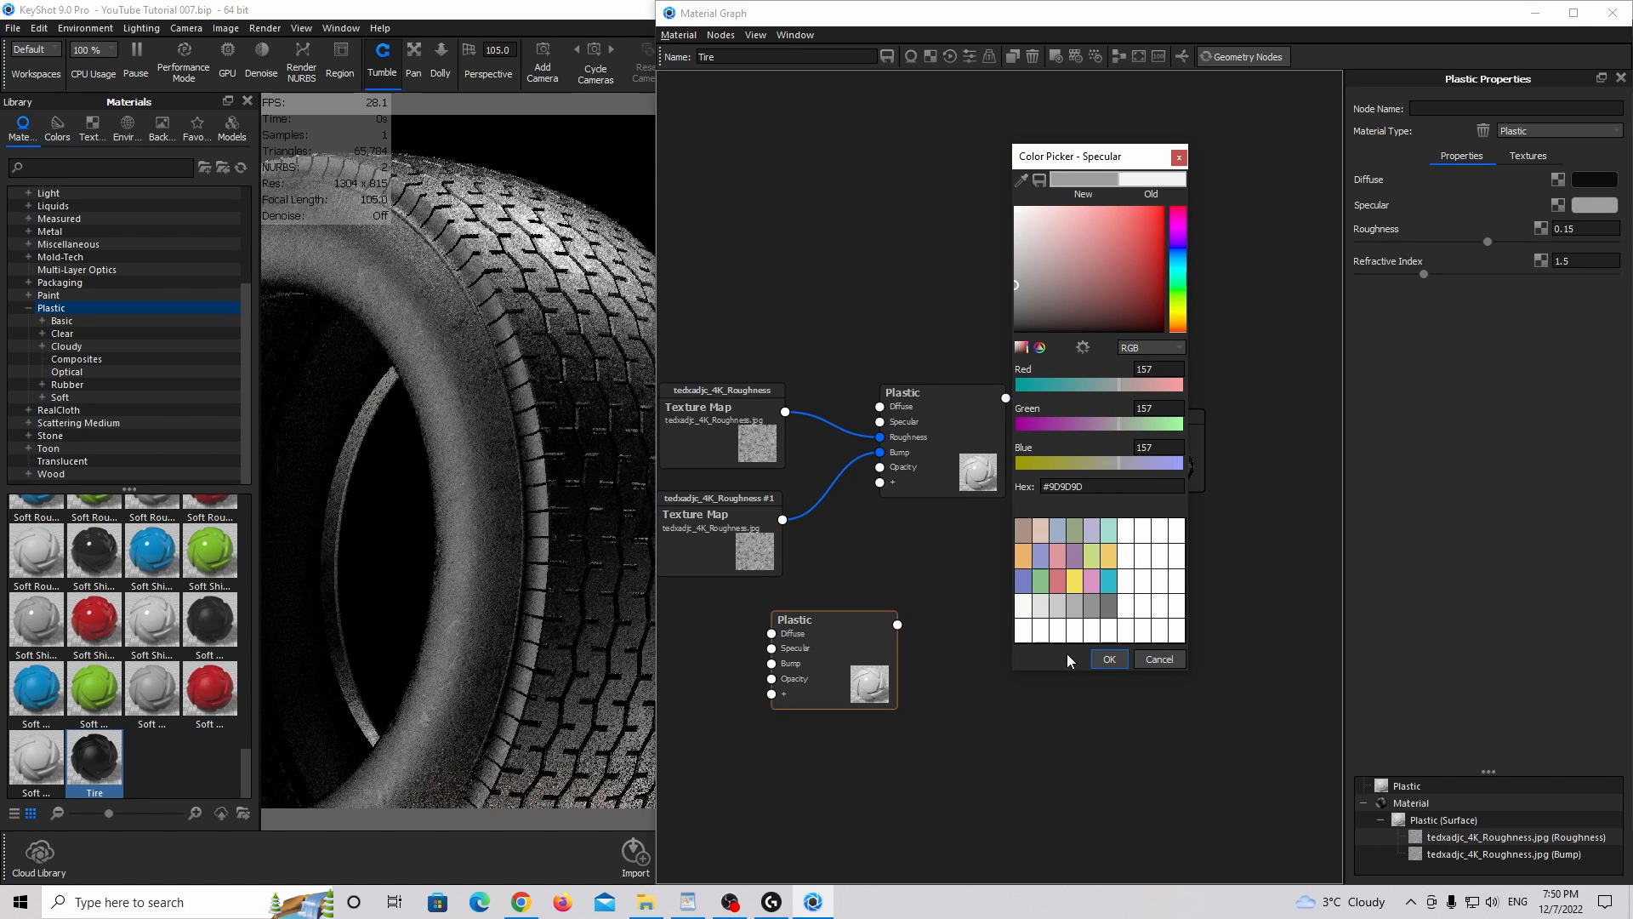
left_click(1109, 659)
left_click_drag(898, 626, 1155, 459)
left_click(1194, 488)
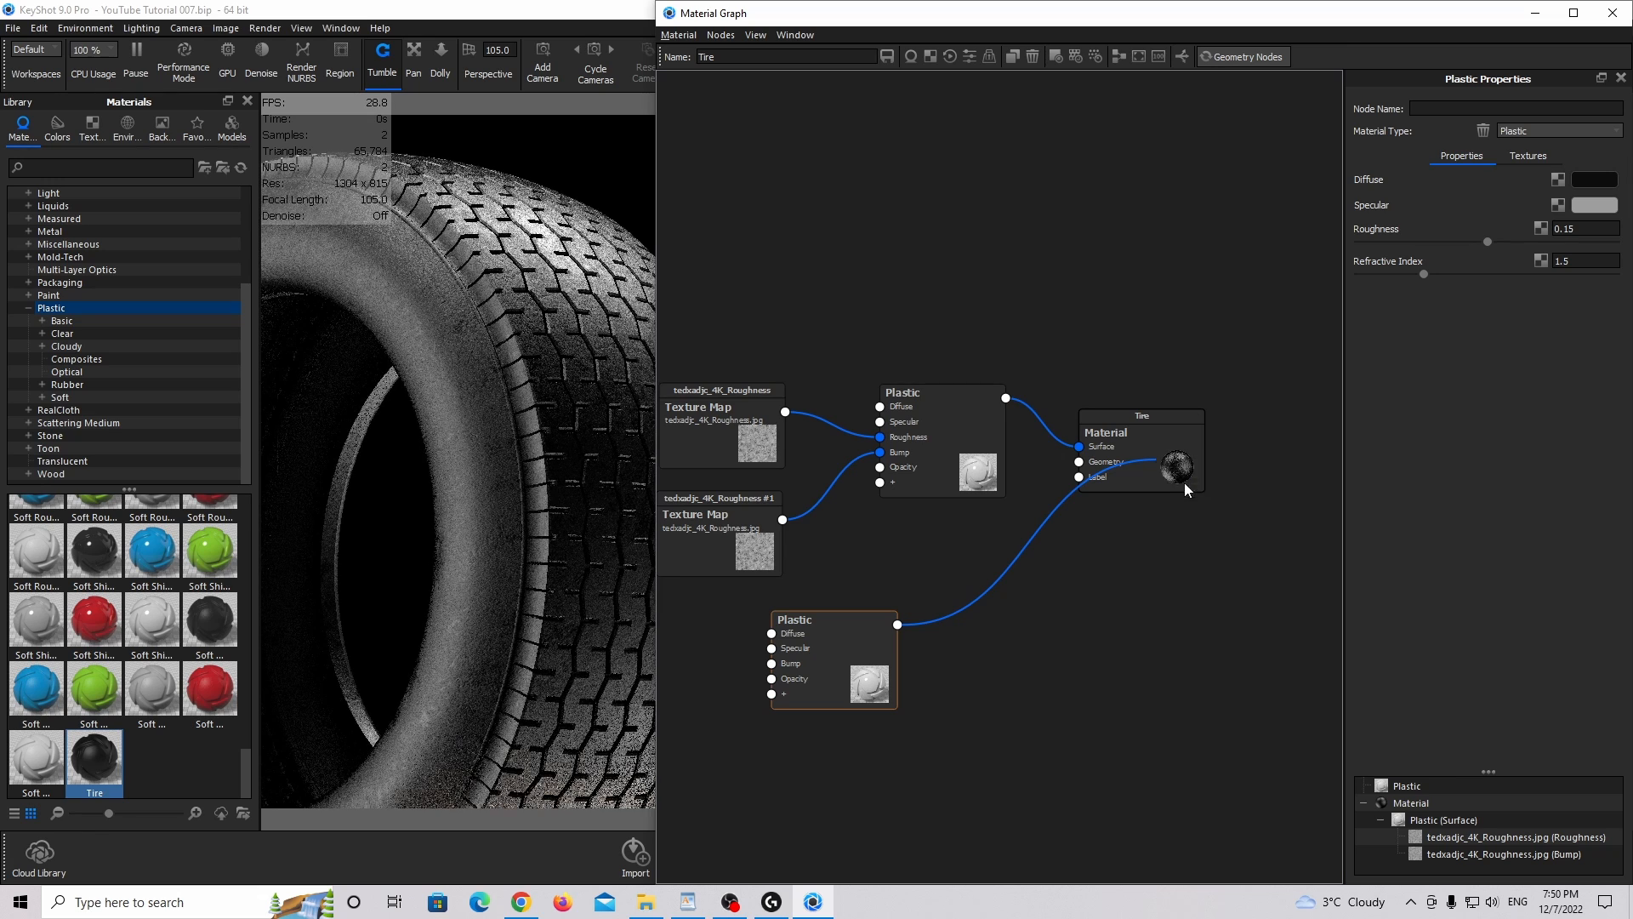
left_click_drag(834, 633, 953, 629)
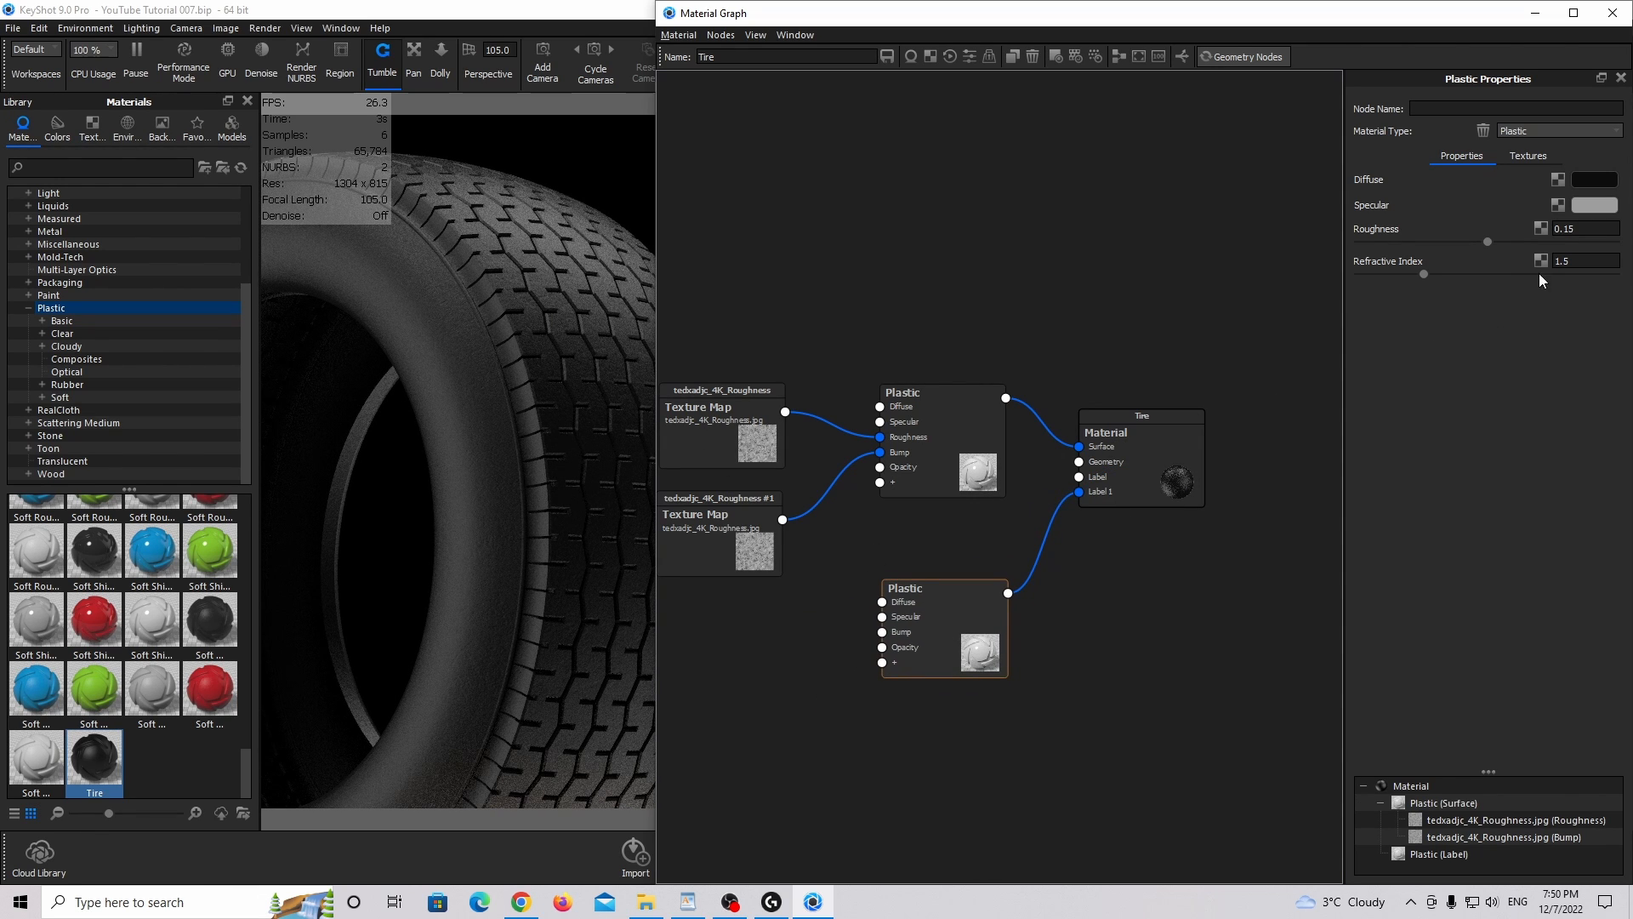
Preview red and black as the label Plastic node's diffuse color and discard the color change.
left_click(1584, 188)
left_click(1063, 248)
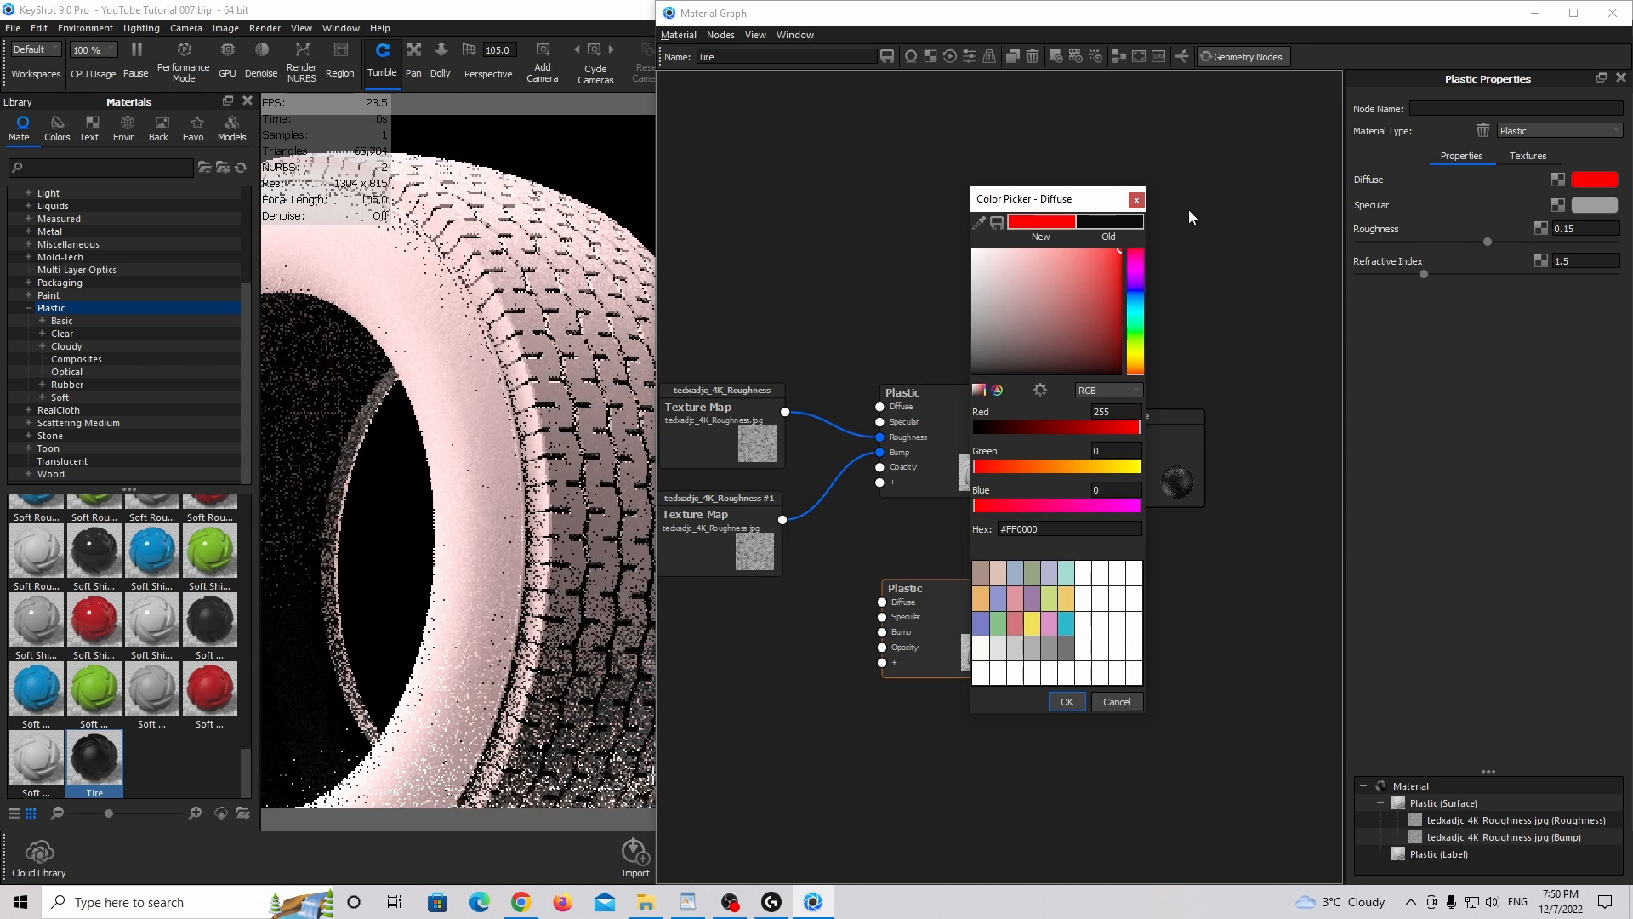
mouse_move(1026, 247)
left_mouse_down()
mouse_move(972, 250)
mouse_move(973, 372)
left_mouse_up()
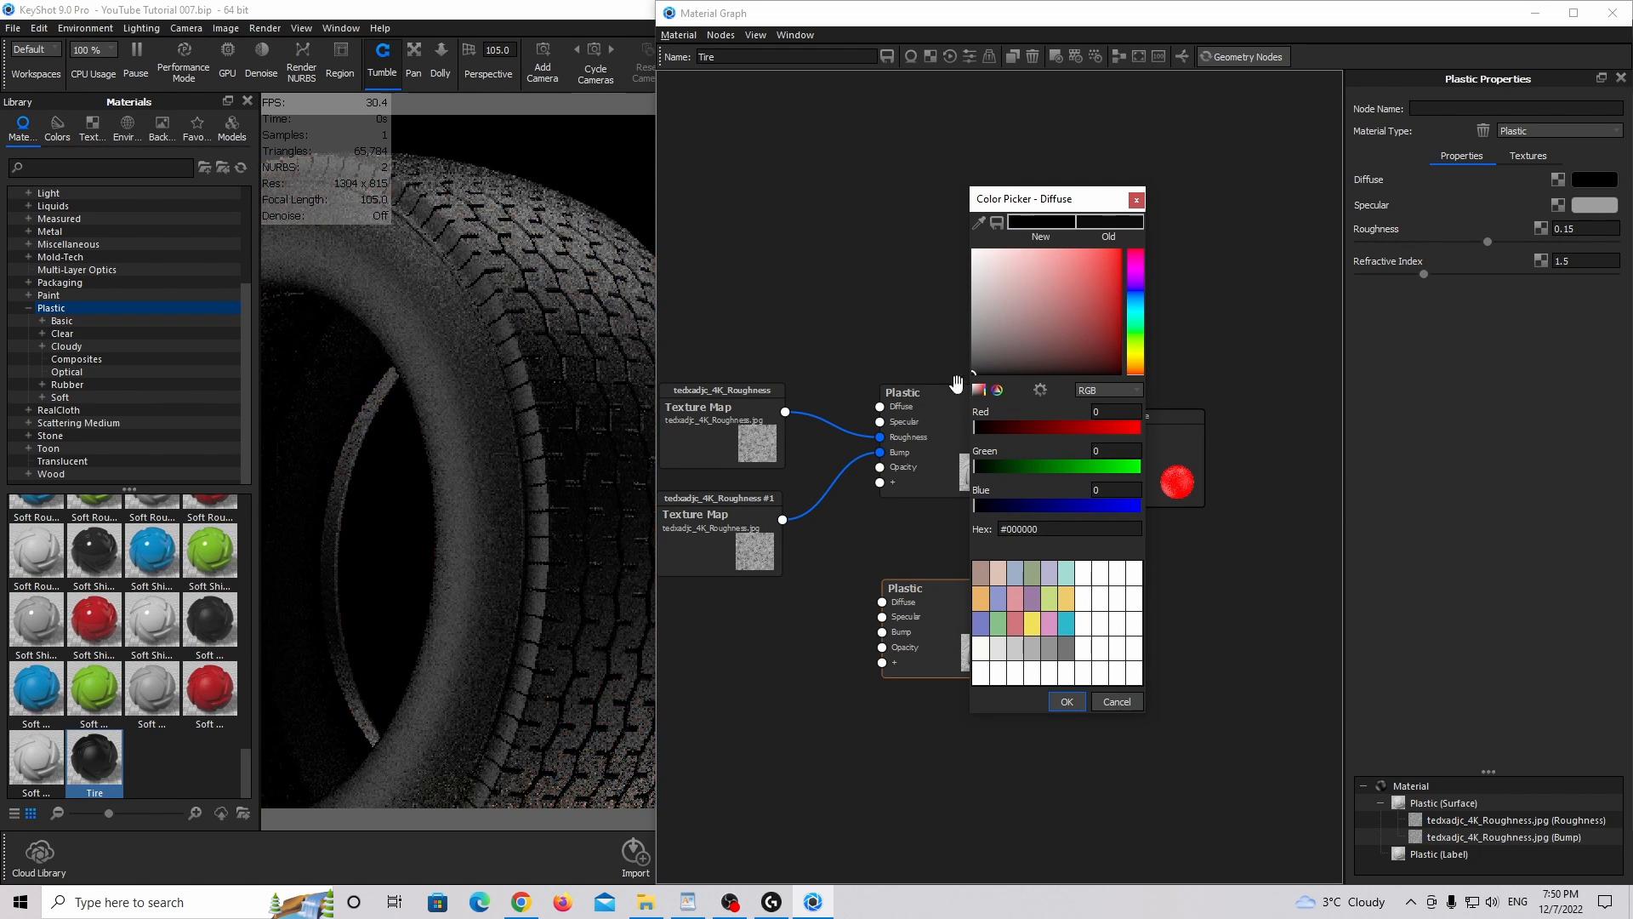
left_click(1138, 203)
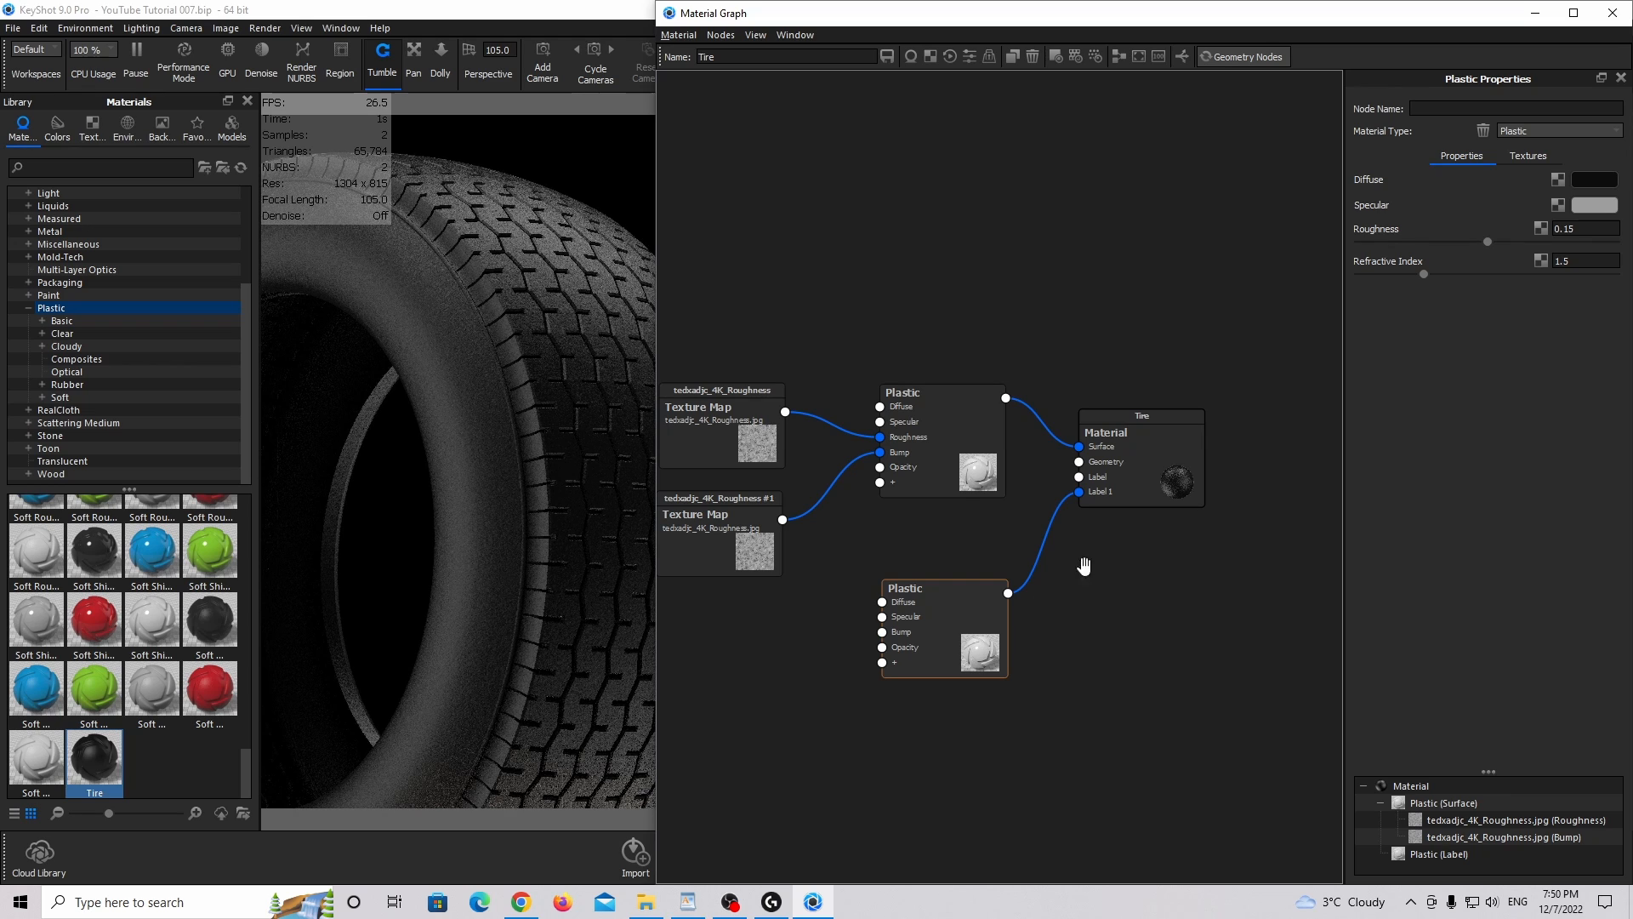
Set the label Plastic node's roughness to 0.2 and its refractive index to 1.4.
left_click(1570, 229)
left_click(1584, 266)
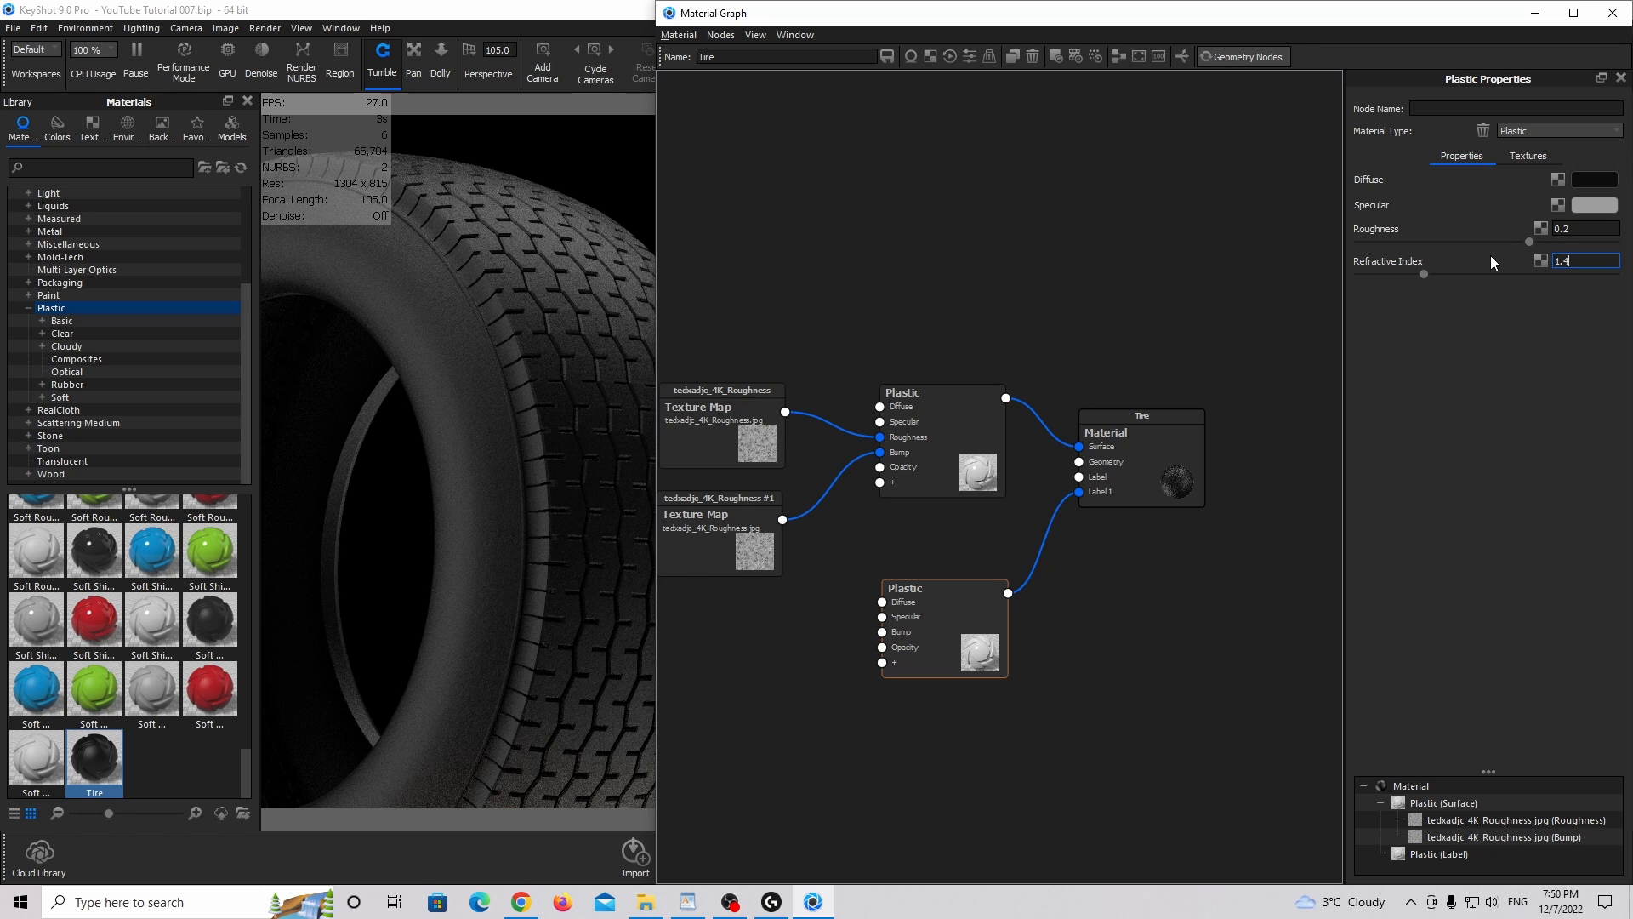
key("Return")
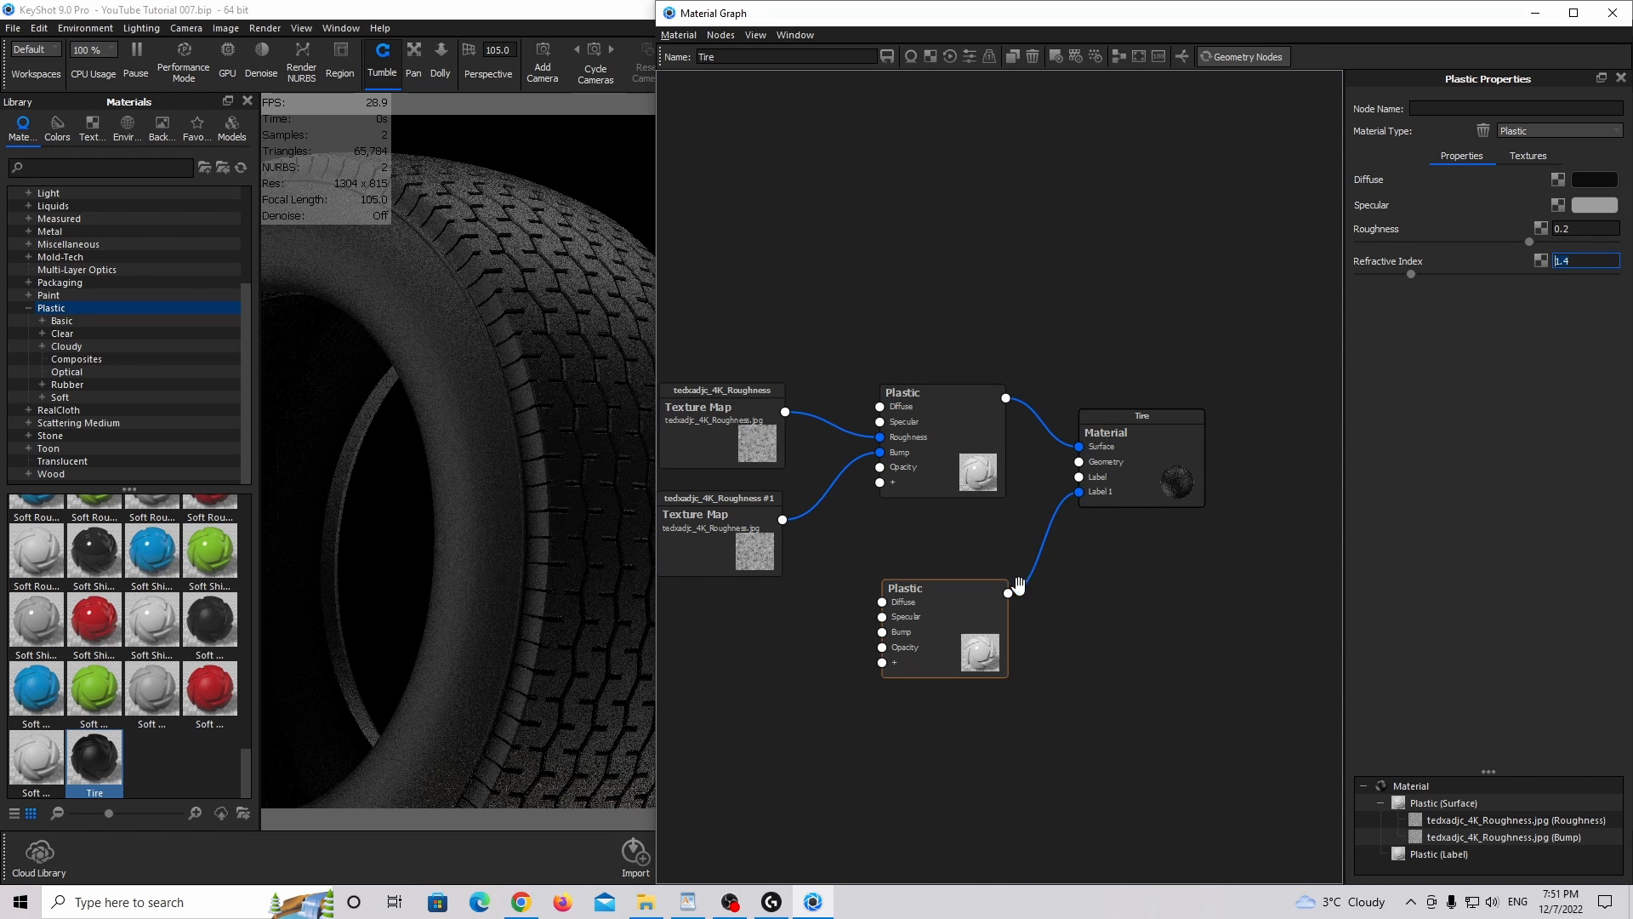
Try a refractive index of 1.28 on the label Plastic node and return it to 1.4.
left_click_drag(941, 618, 935, 629)
mouse_move(1417, 276)
left_mouse_down()
mouse_move(1578, 278)
mouse_move(1398, 275)
left_mouse_up()
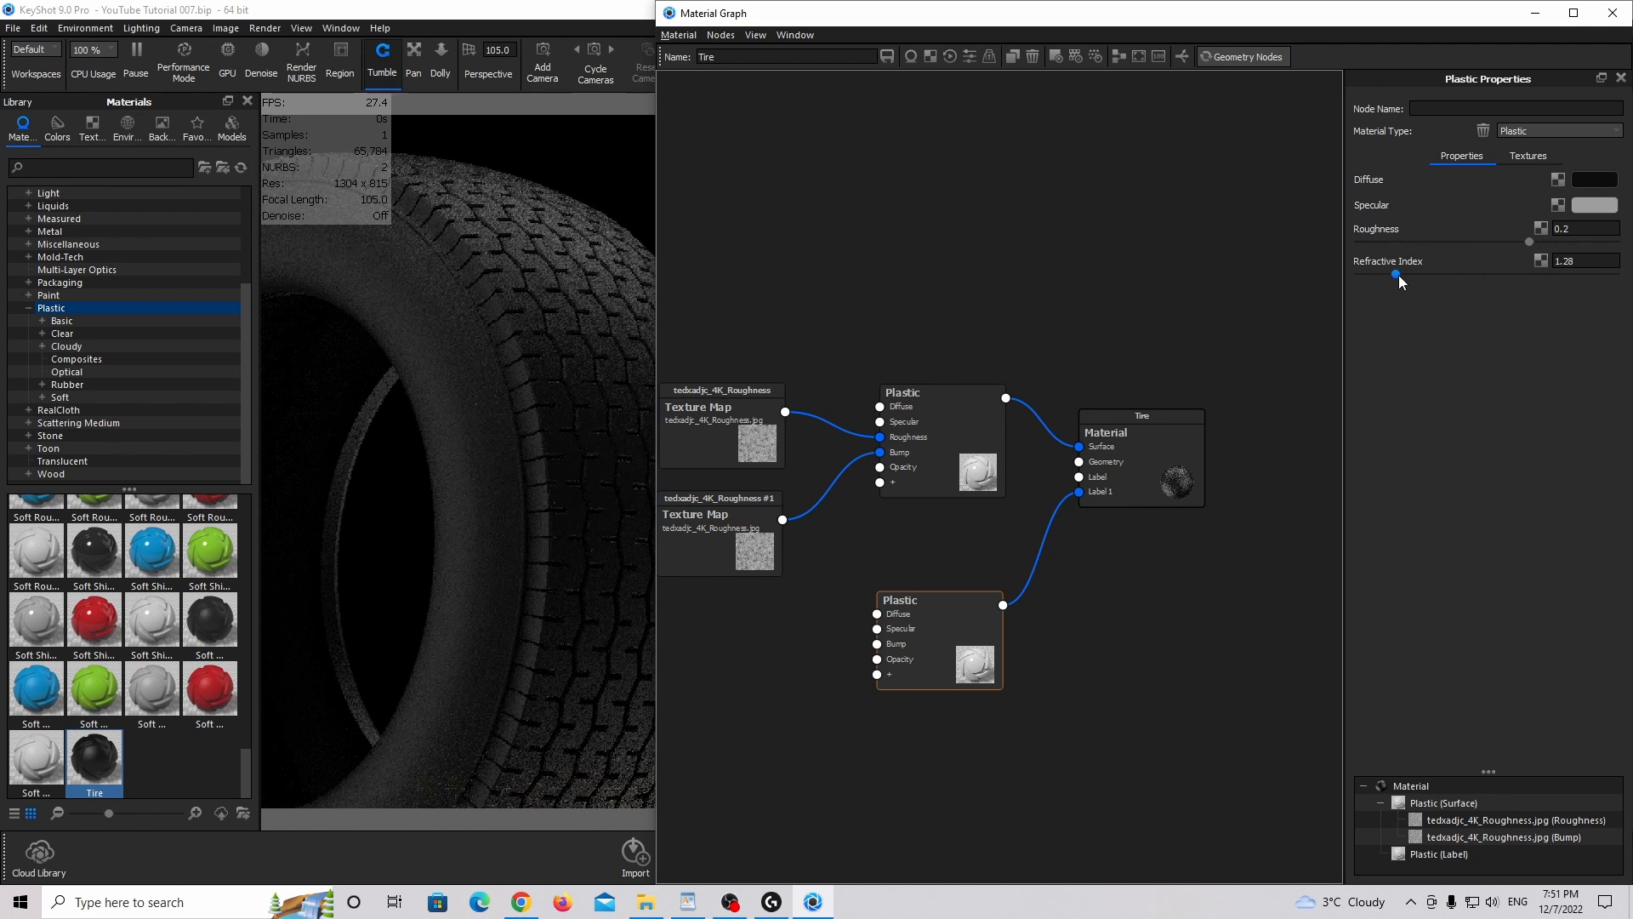
left_click(1565, 255)
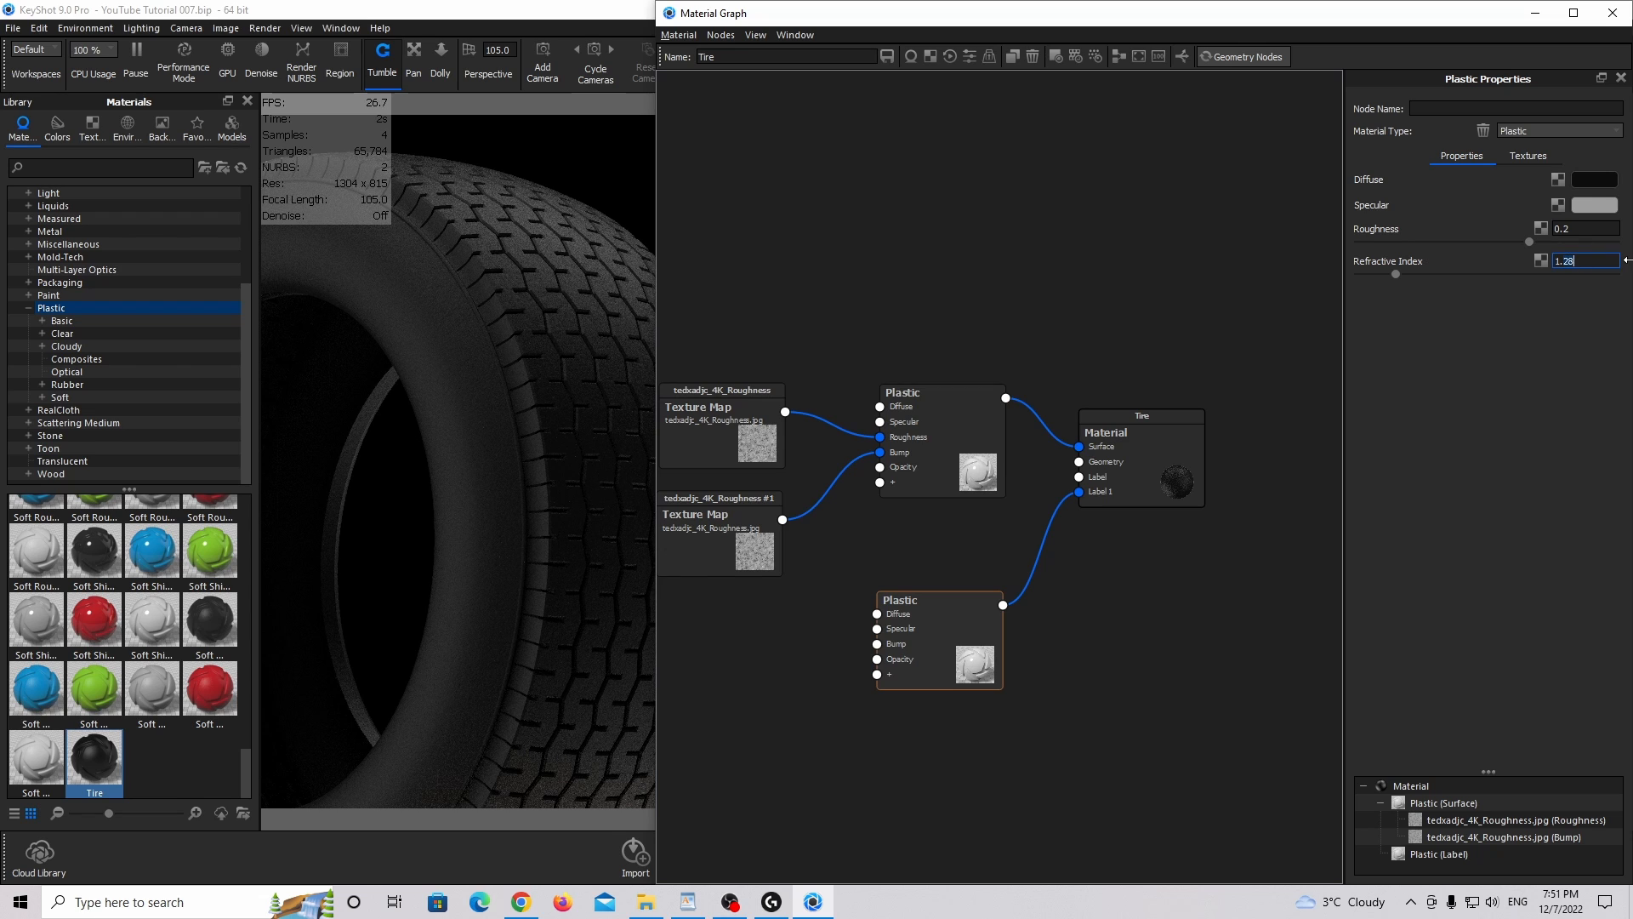
mouse_move(899, 660)
left_mouse_down()
mouse_move(921, 663)
mouse_move(901, 653)
left_mouse_up()
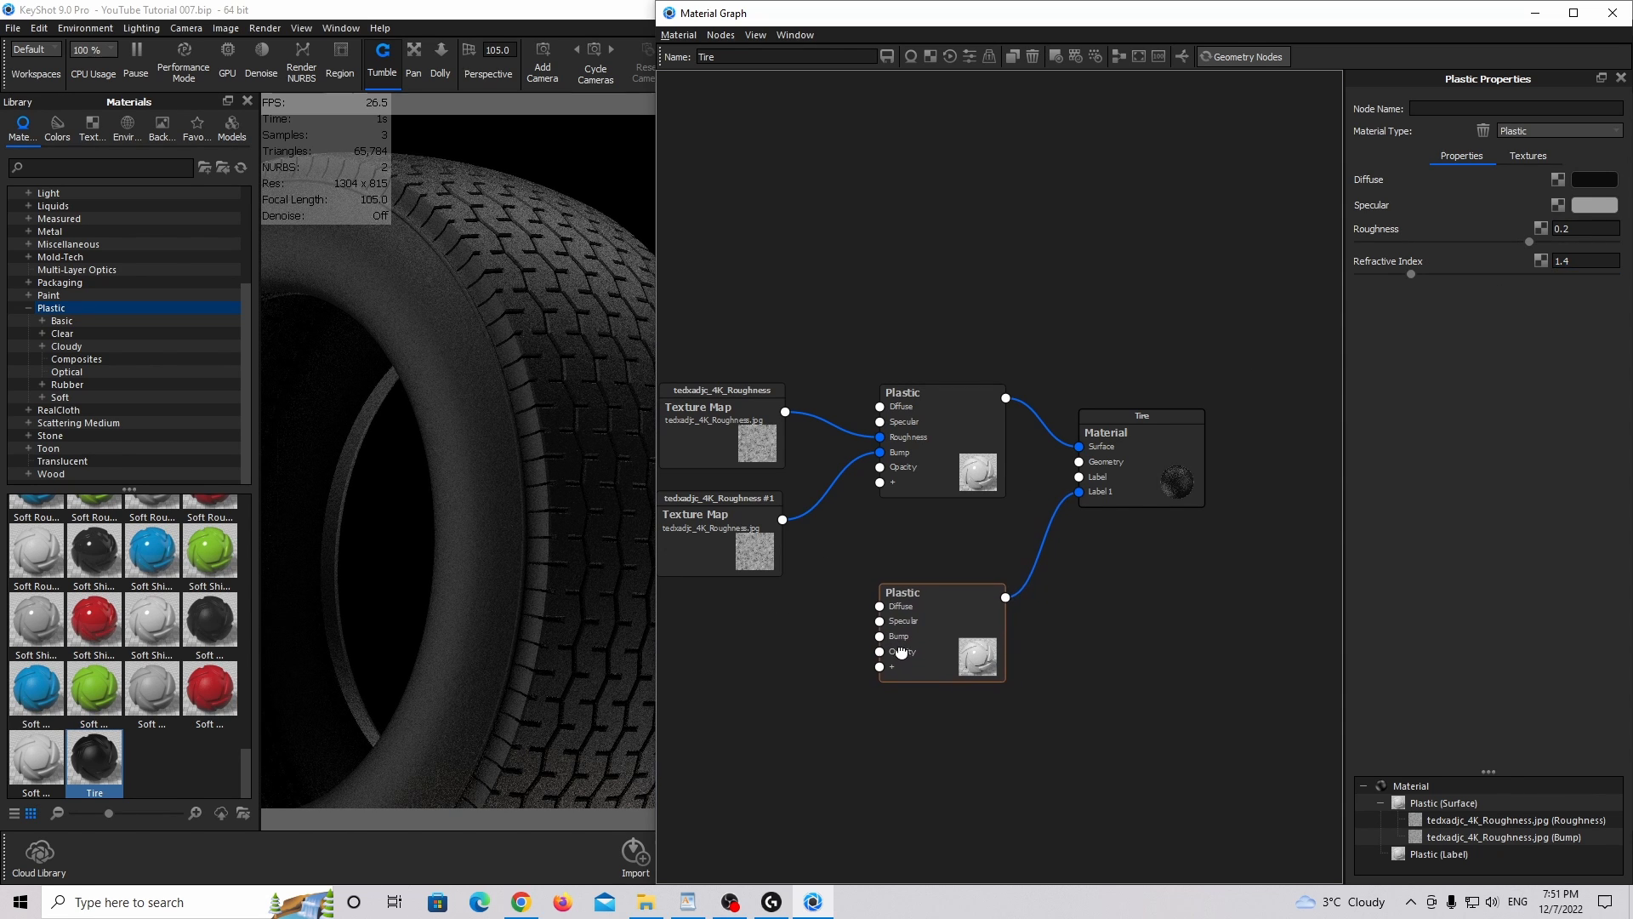
Bring tedxadjc_4K_Roughness.jpg from File Explorer into the graph as a new Texture Map and connect it to the label Plastic node's Opacity input.
left_click(646, 901)
left_click_drag(623, 361, 766, 671)
left_click_drag(914, 643, 911, 646)
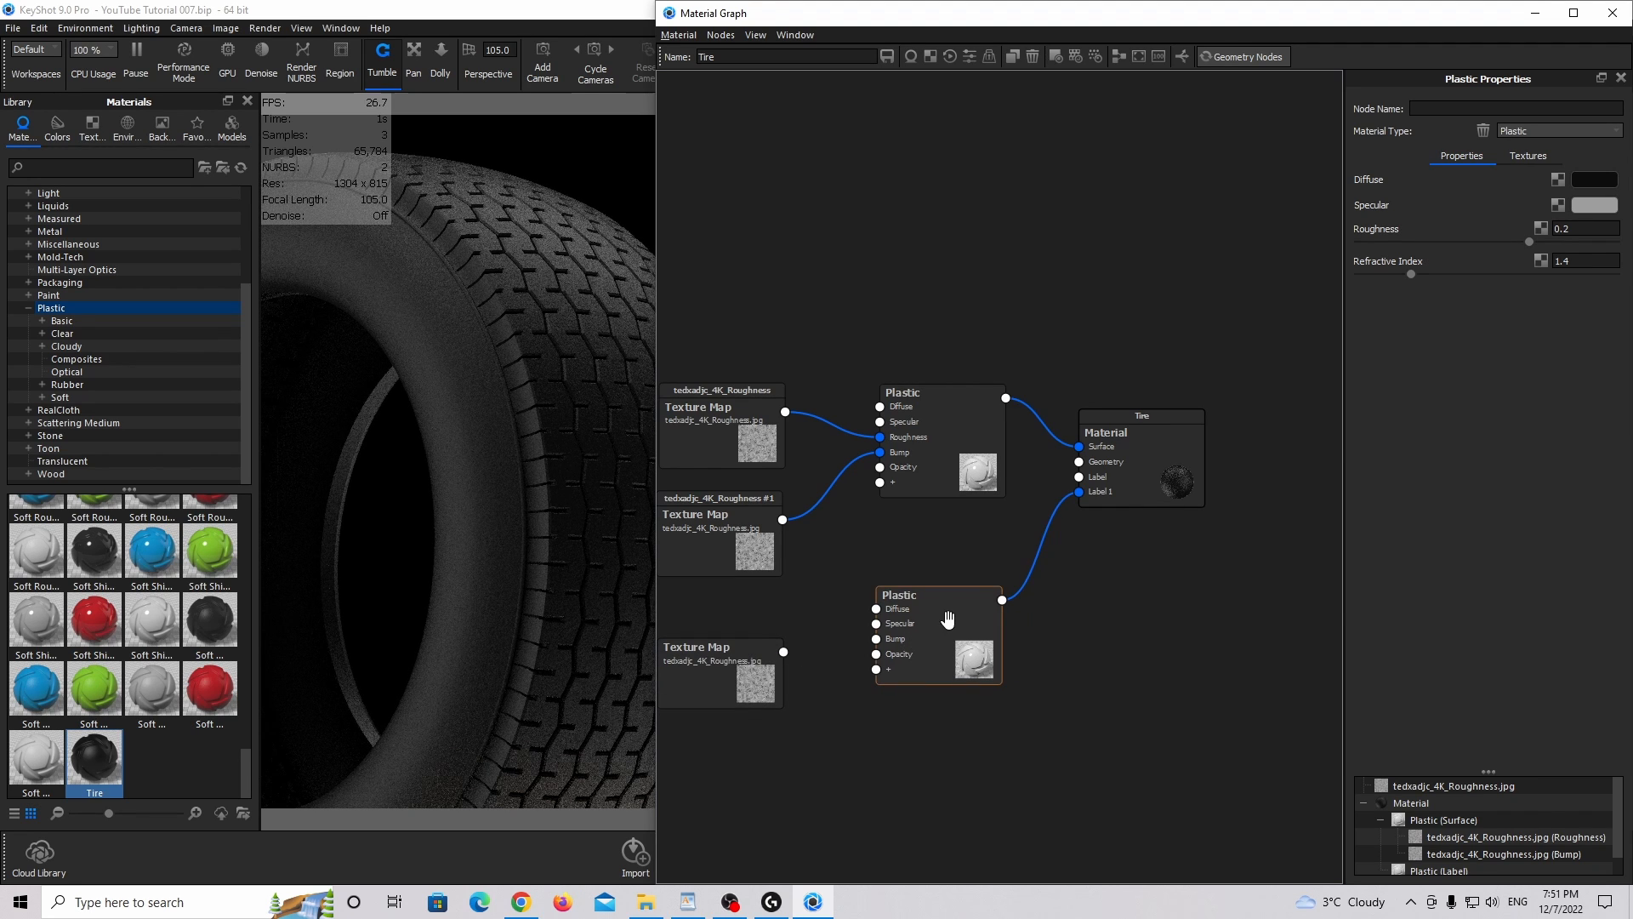
left_click(1514, 155)
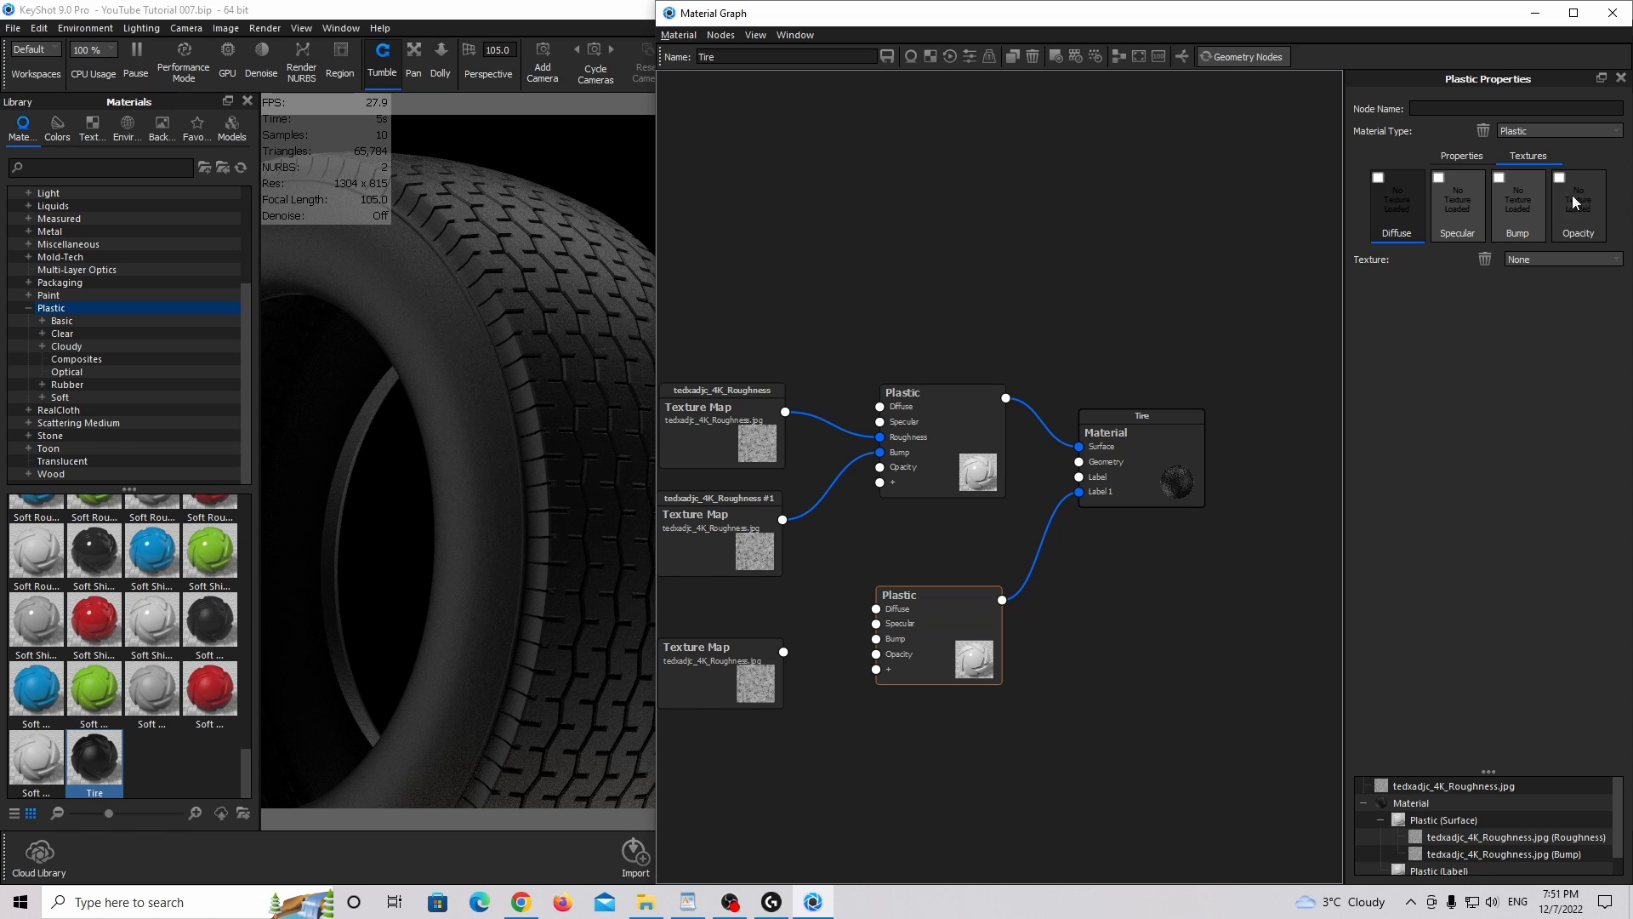
left_click_drag(791, 655, 877, 654)
left_click(919, 761)
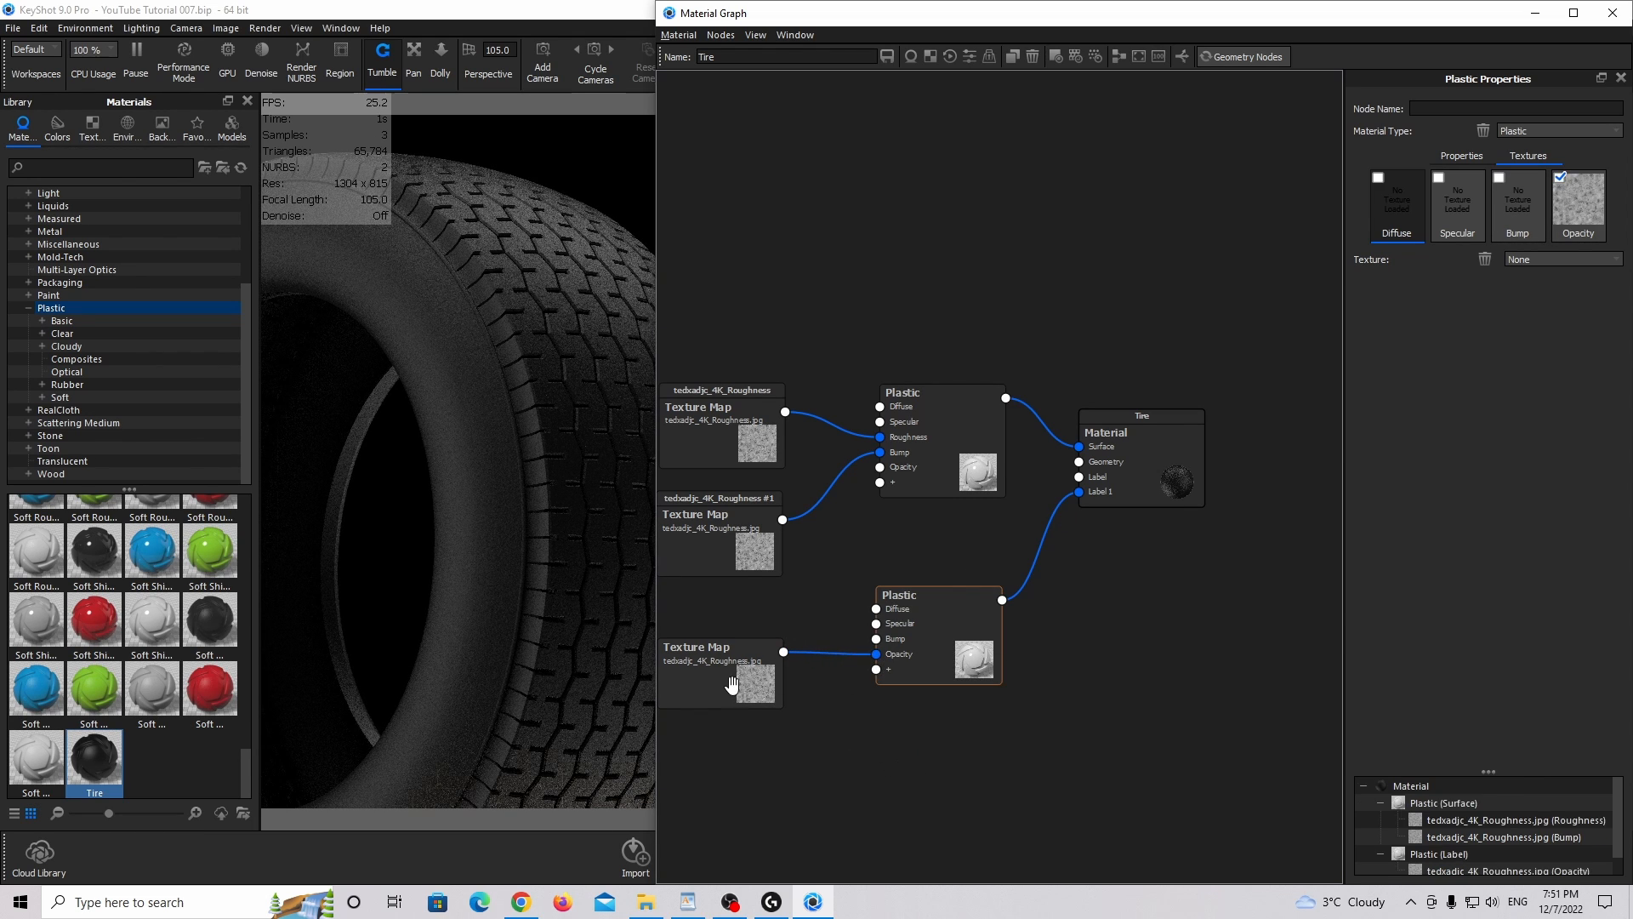
Open the label Plastic node's opacity texture settings and set the texture width to 50 cm.
left_click(1571, 219)
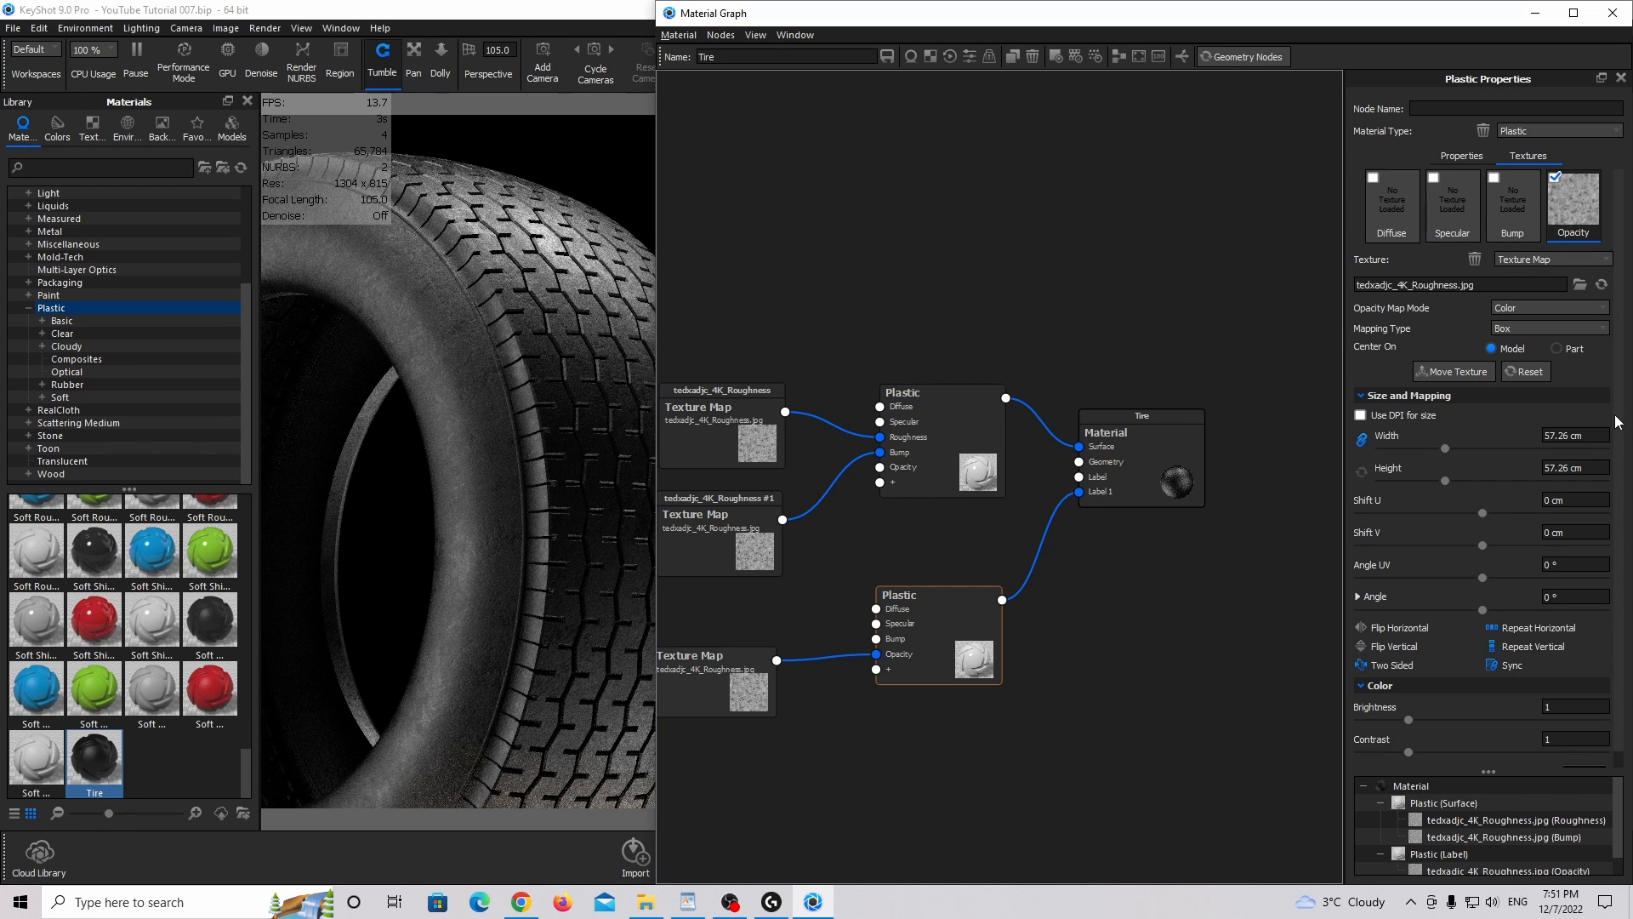
double_click(1588, 436)
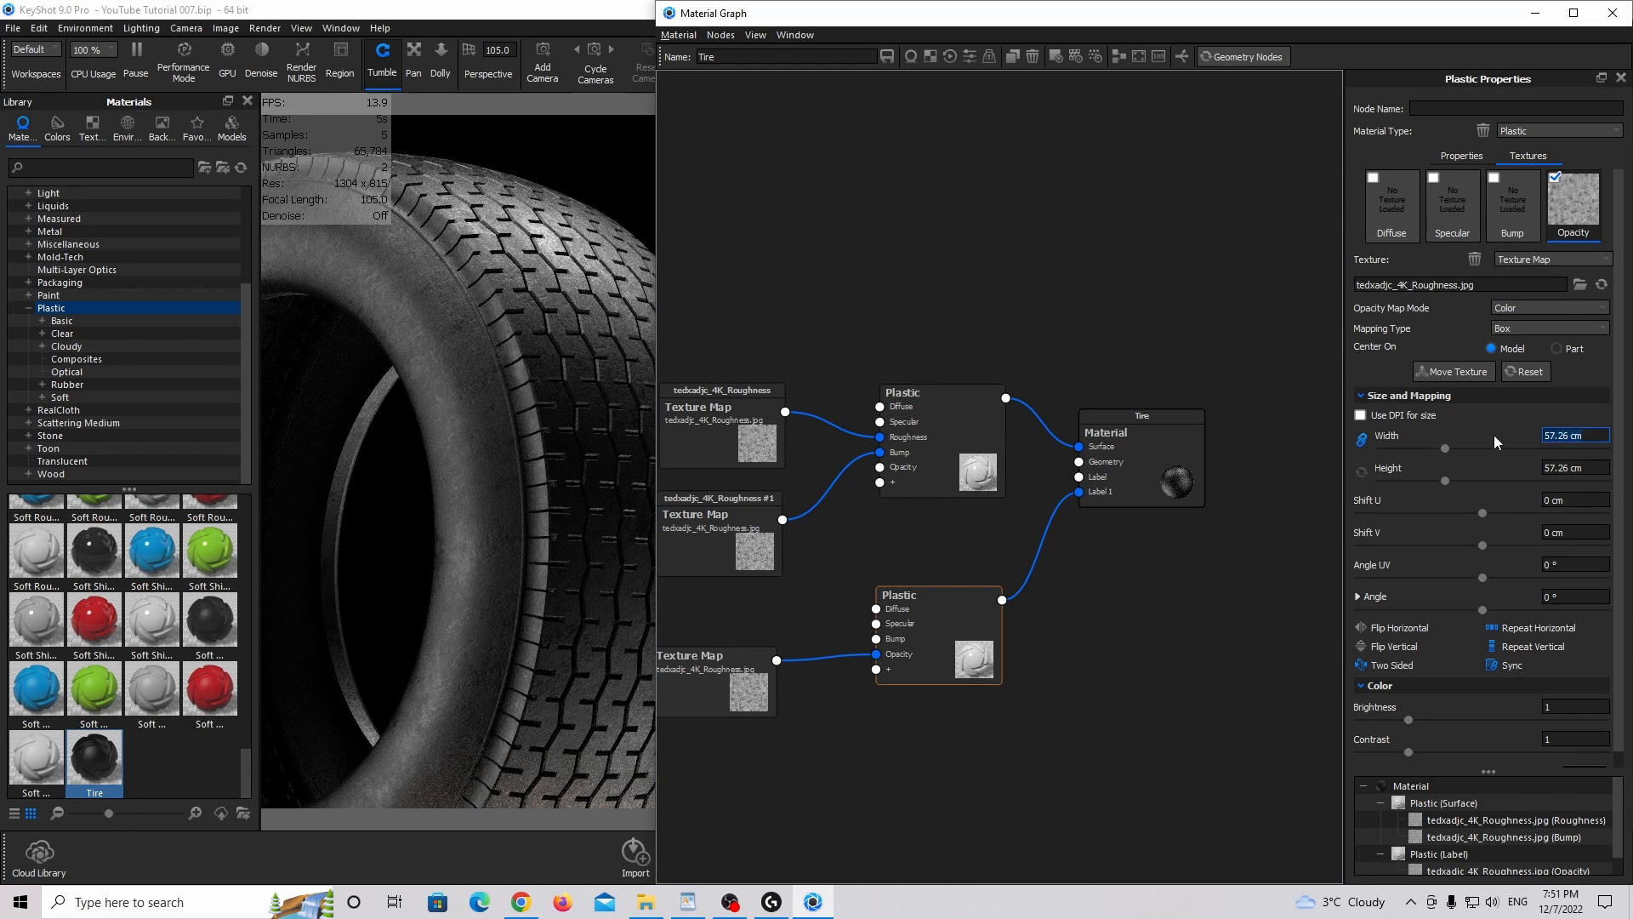
type("50")
key("Return")
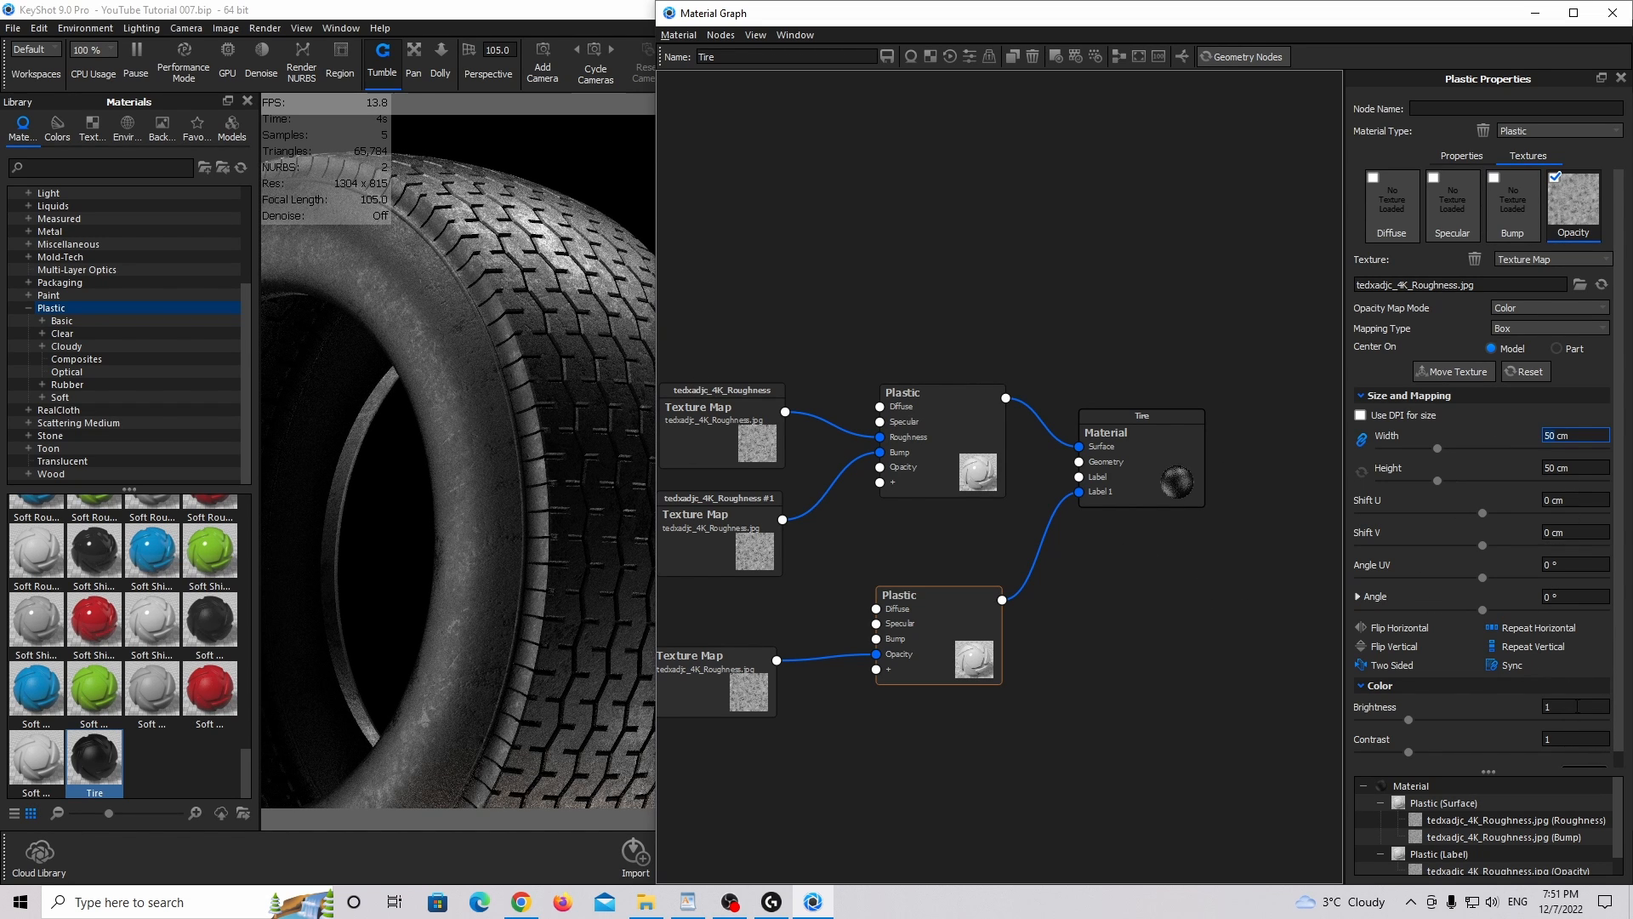
Test brightness values of 2, 3 and 0.5 on the opacity texture, settling on brightness 3 and contrast 2.
left_click(1571, 708)
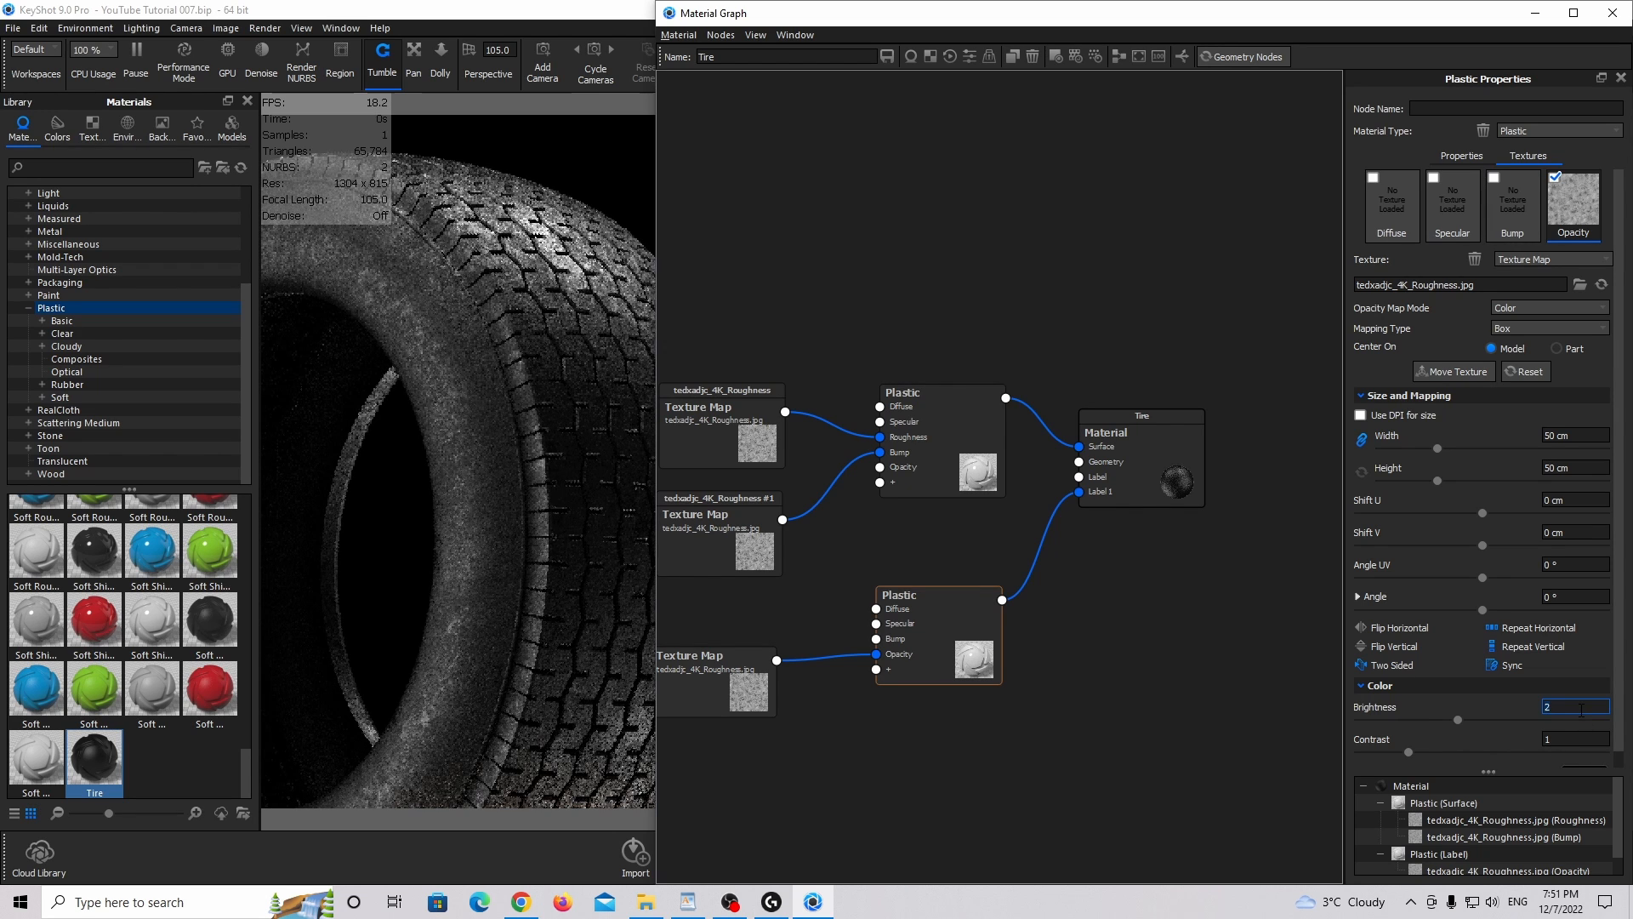
scroll(1581, 709, "up", 1)
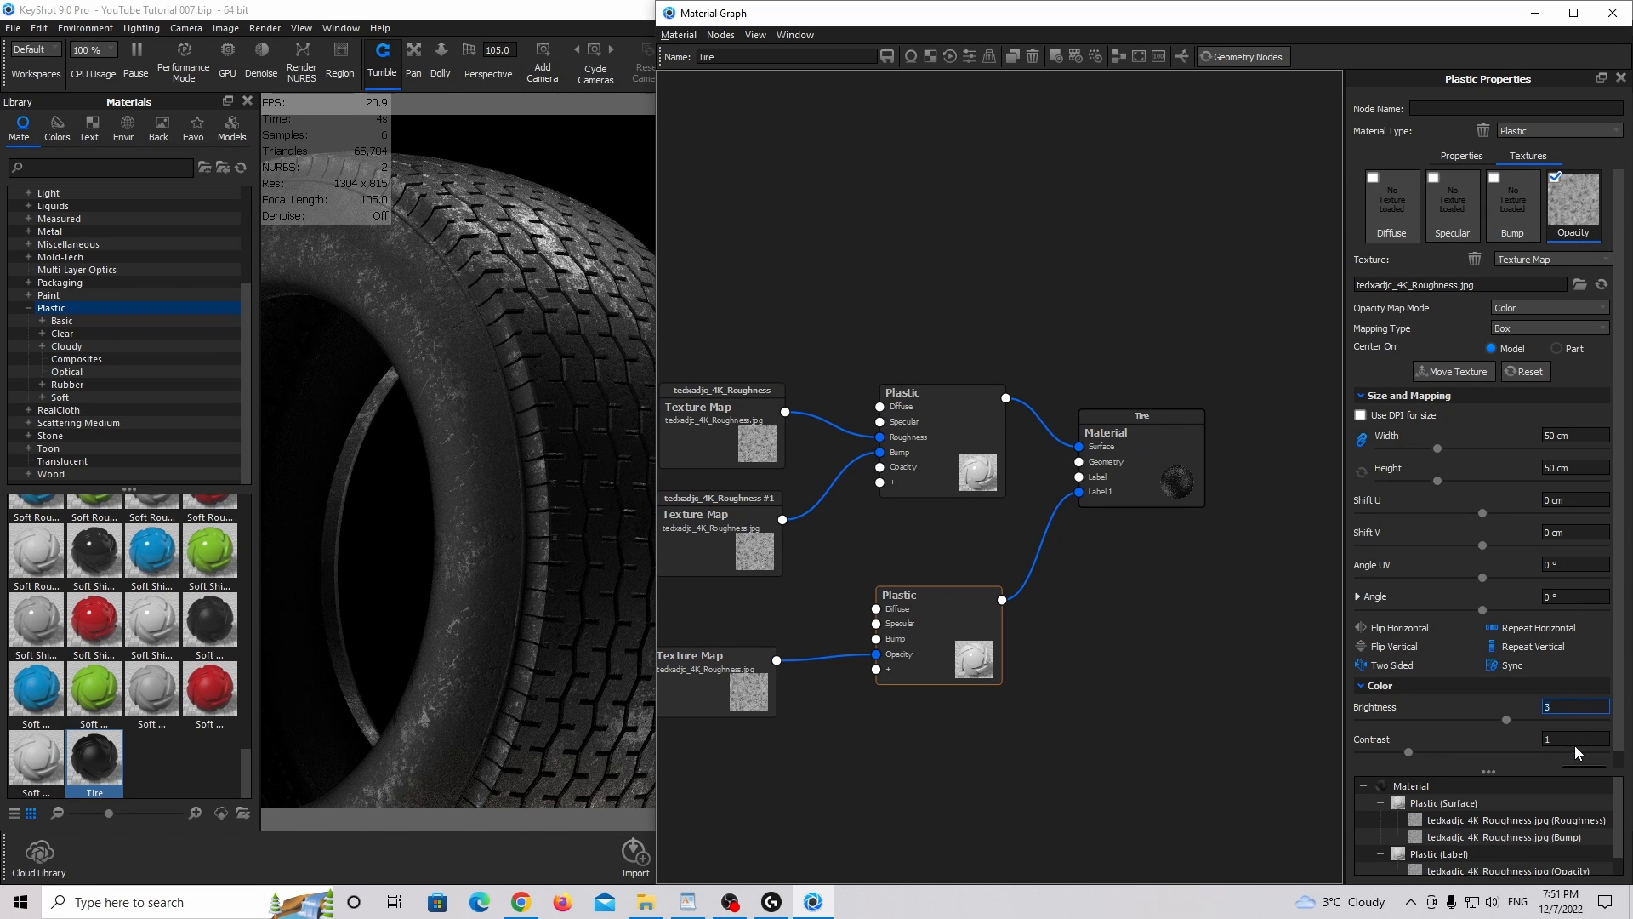
left_click(1544, 707)
type("0.5")
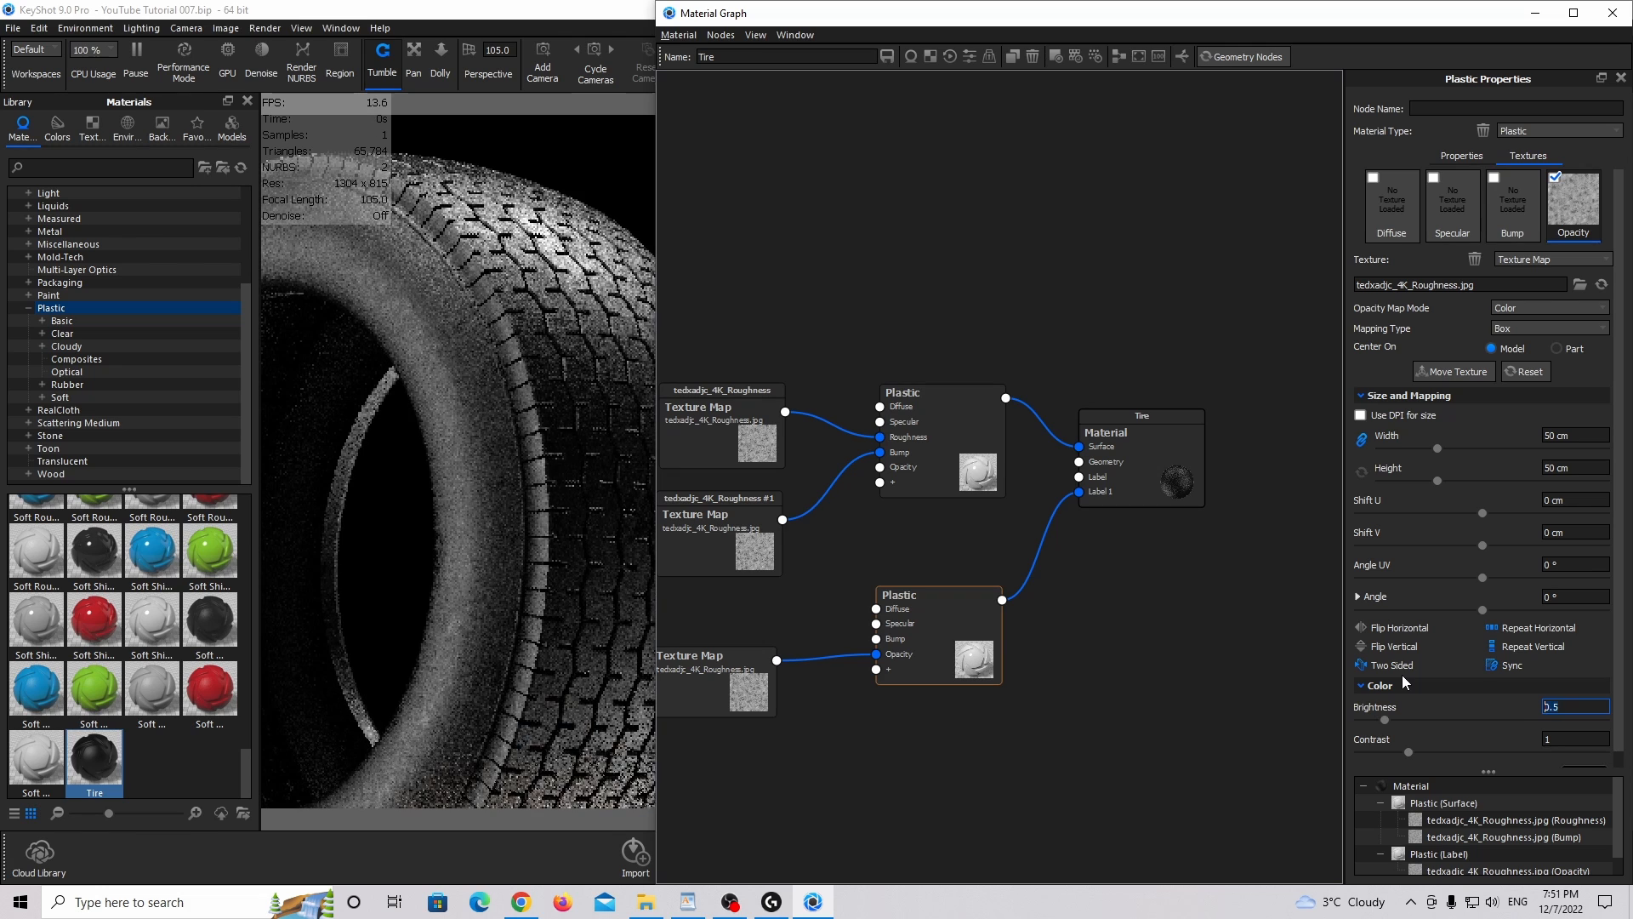
key("BackSpace")
key("BackSpace")
key("BackSpace")
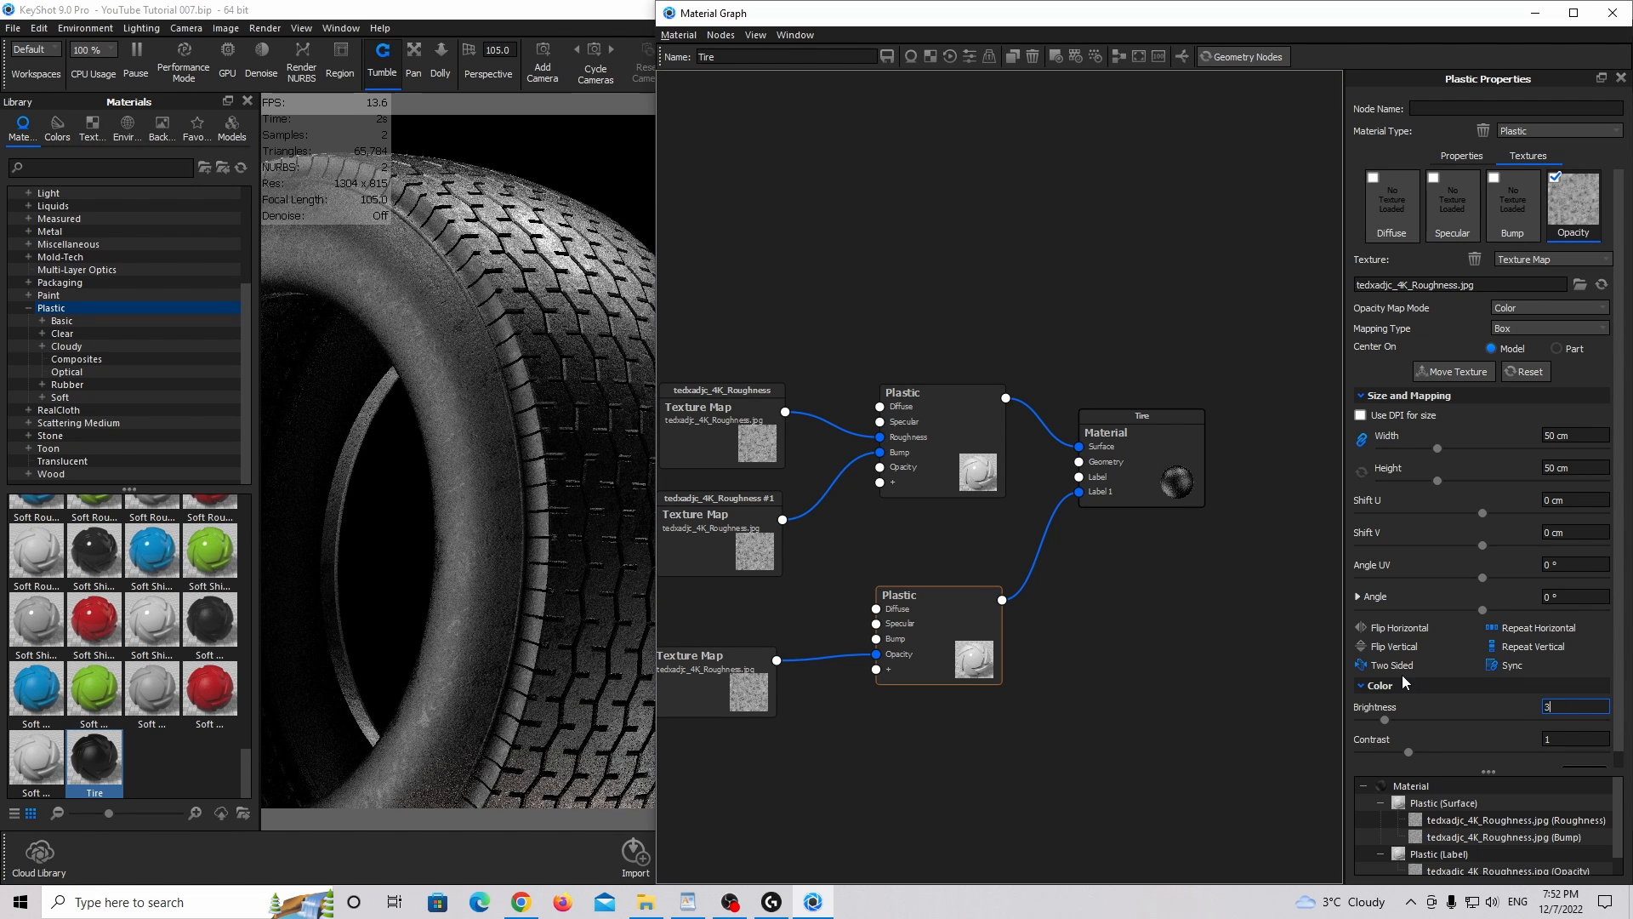
type("3")
key("Tab")
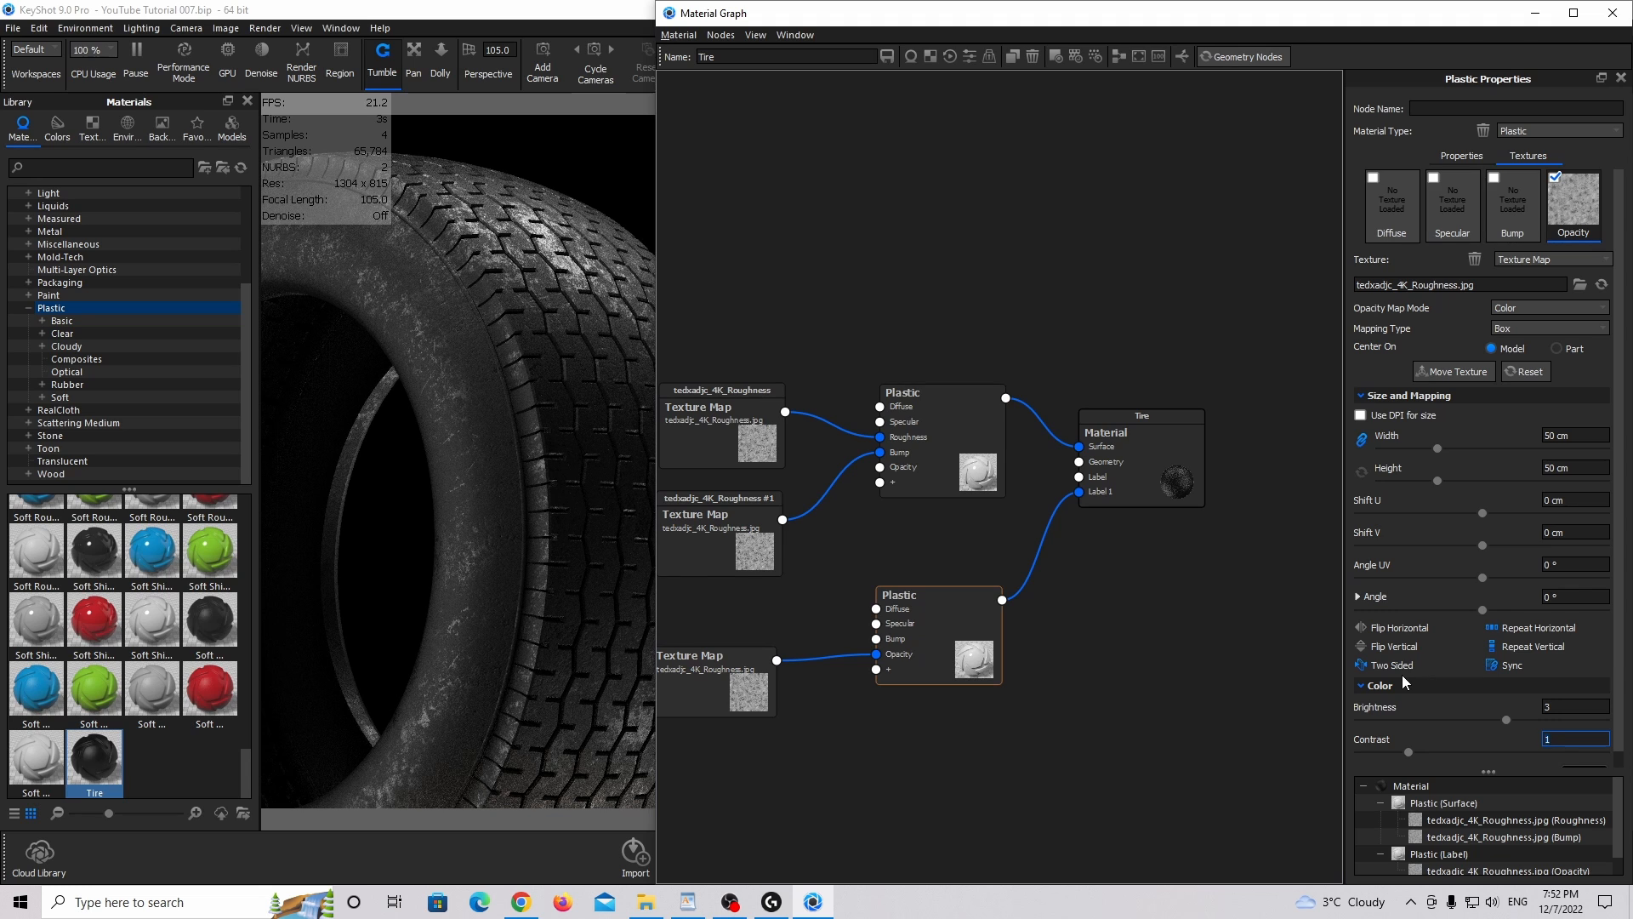
type("2")
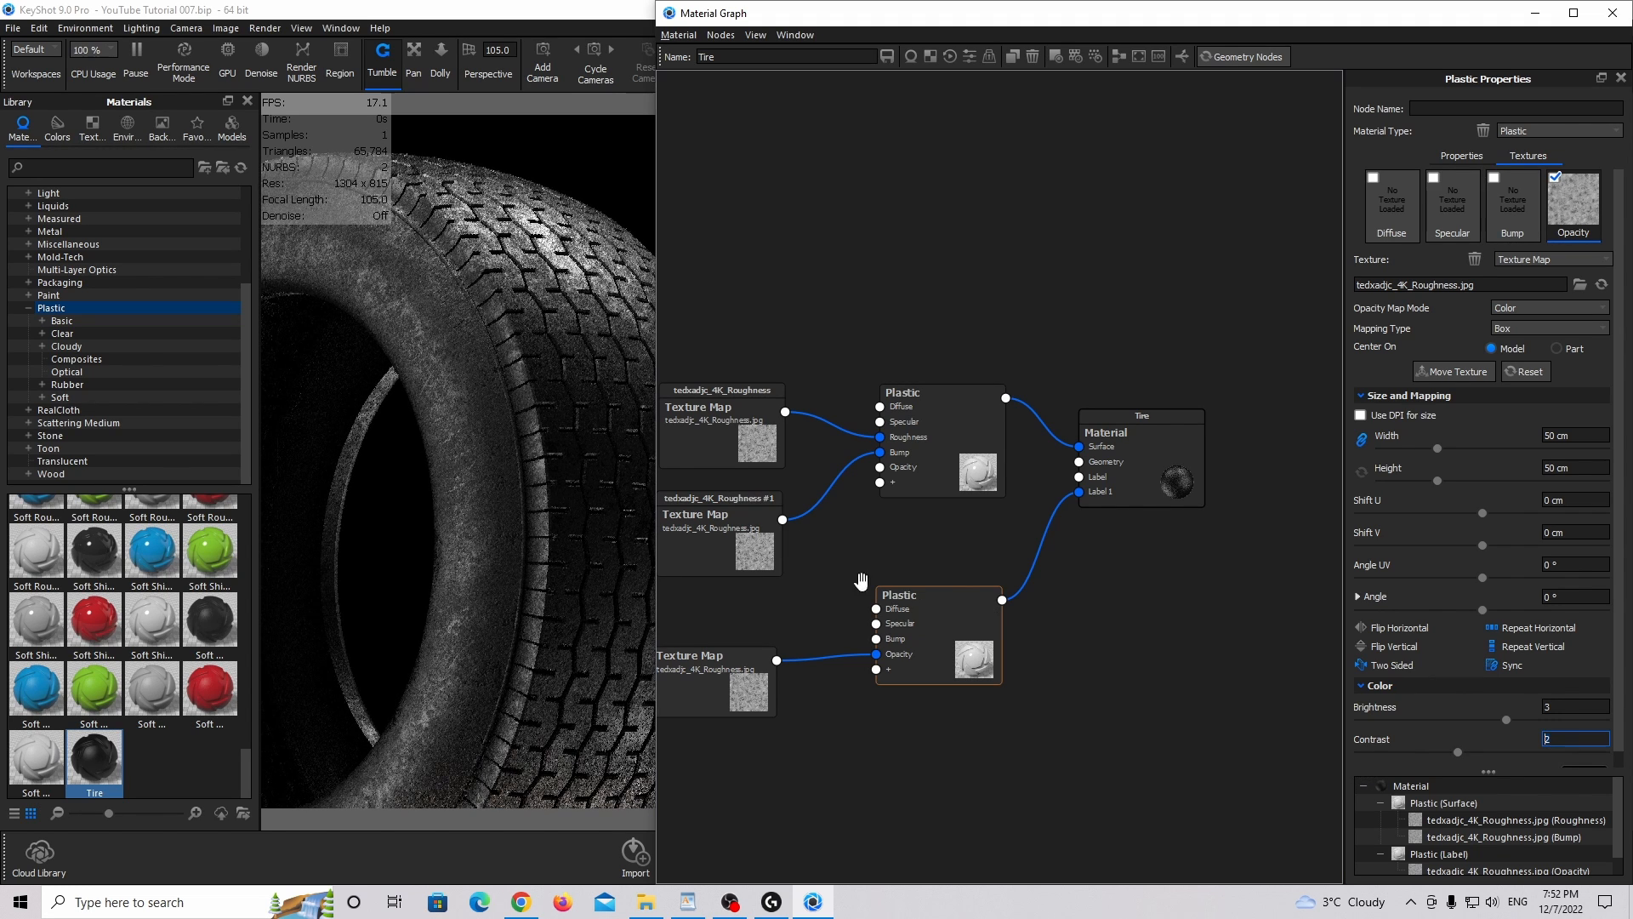
Align the label Plastic node below the surface Plastic node, place its opacity Texture Map beside it, and select their connection.
left_click_drag(685, 656, 698, 655)
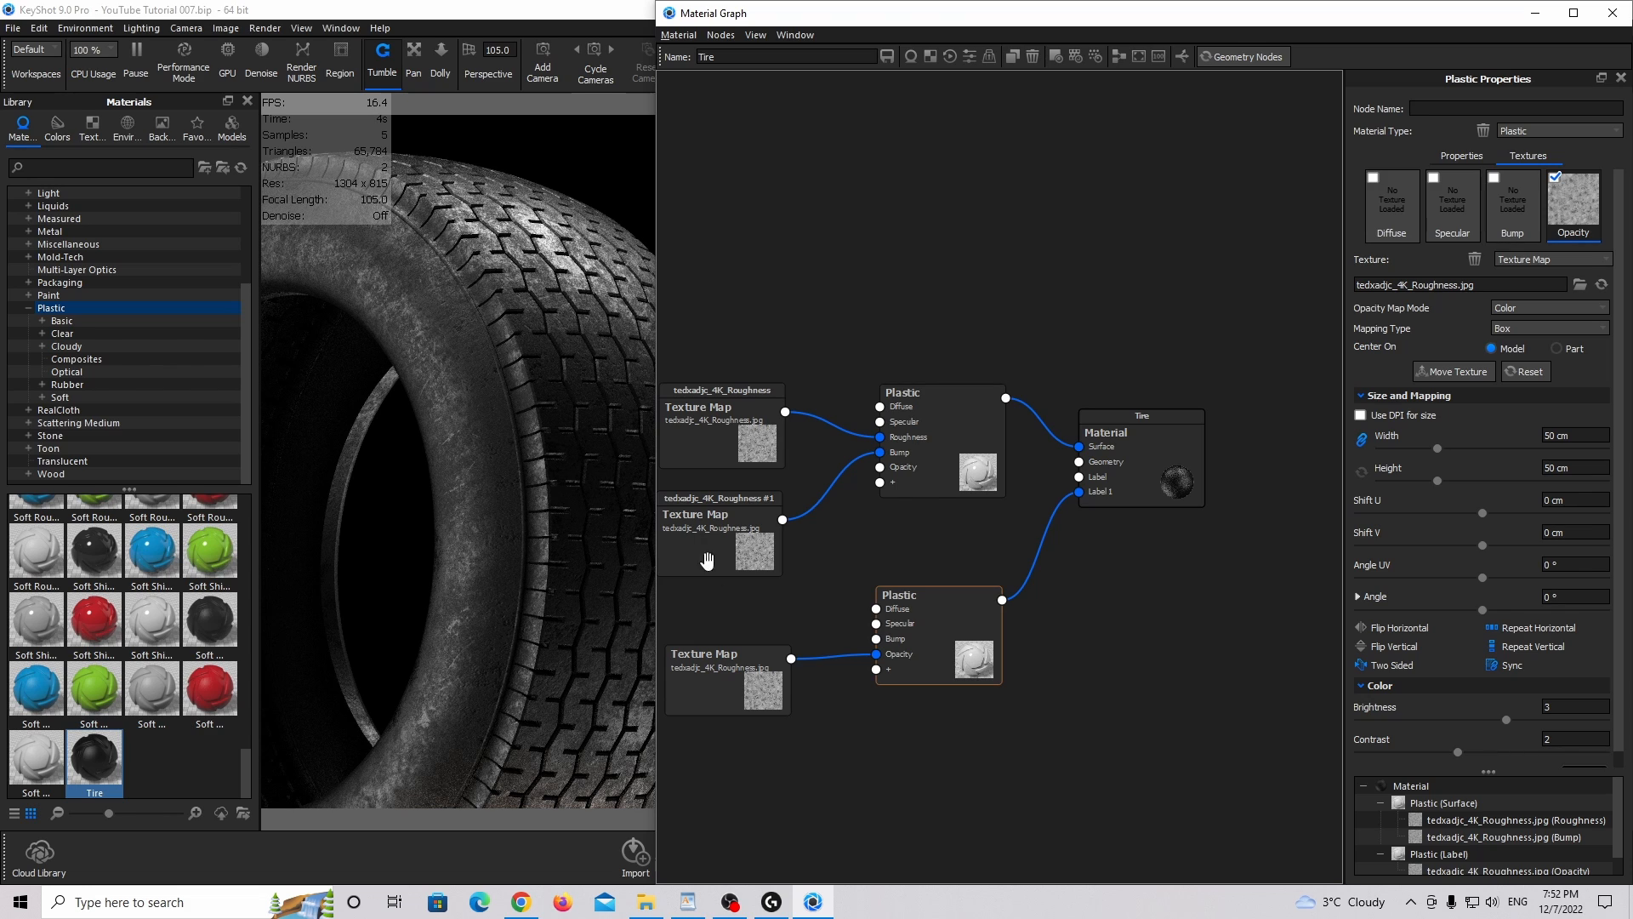
mouse_move(735, 667)
left_mouse_down()
mouse_move(722, 648)
mouse_move(740, 648)
left_mouse_up()
left_click_drag(923, 646, 961, 643)
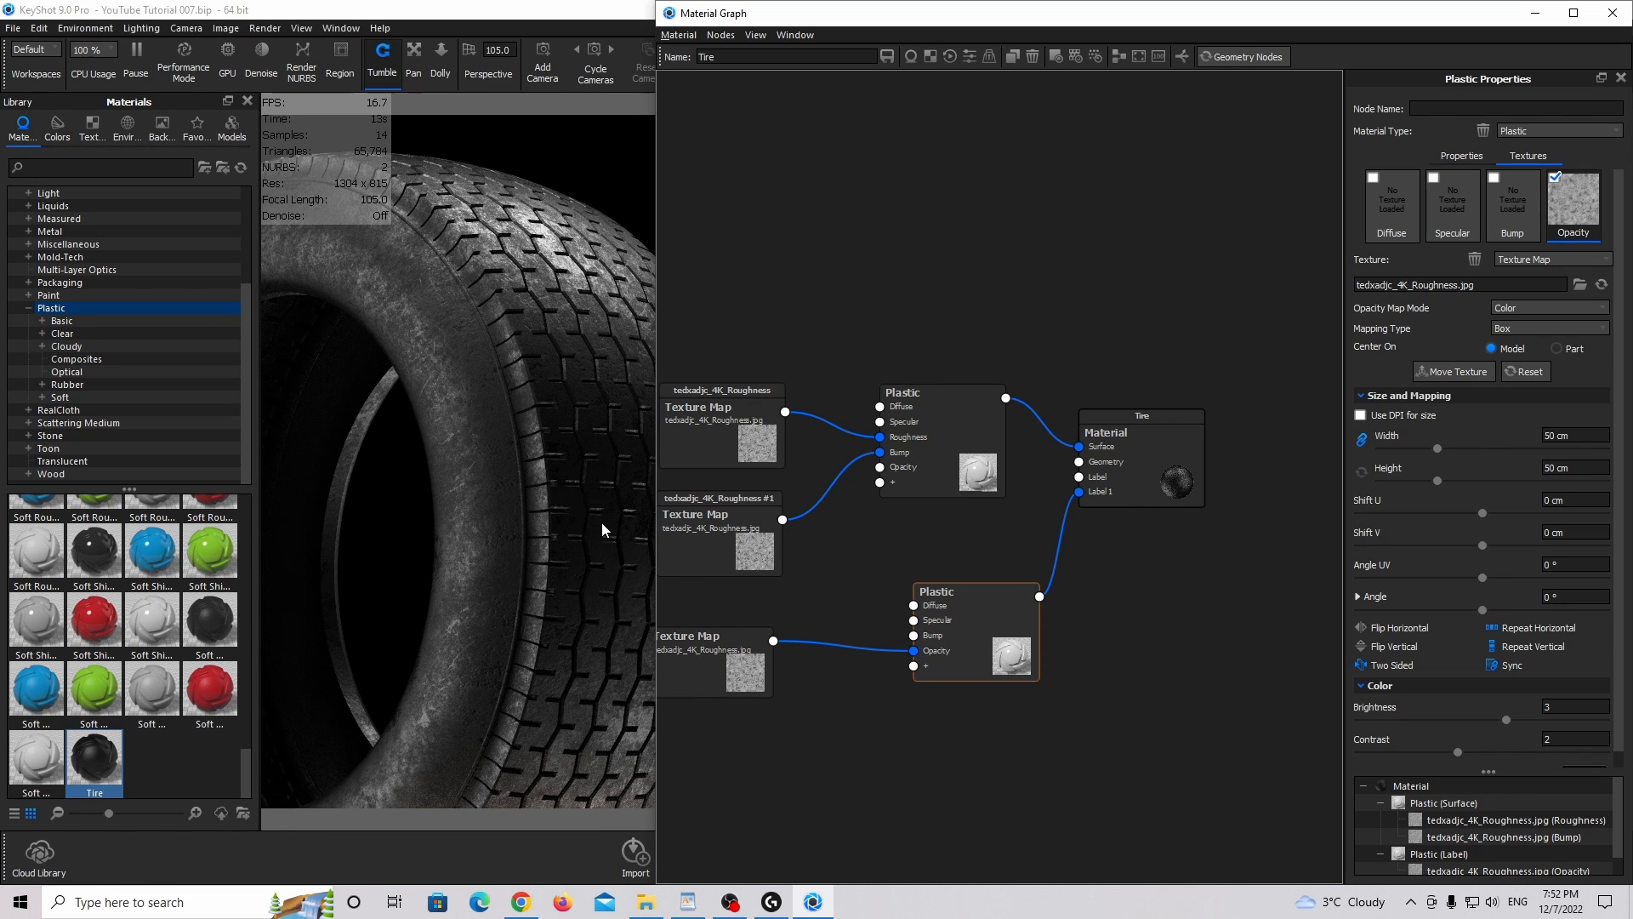
left_click_drag(728, 665, 727, 661)
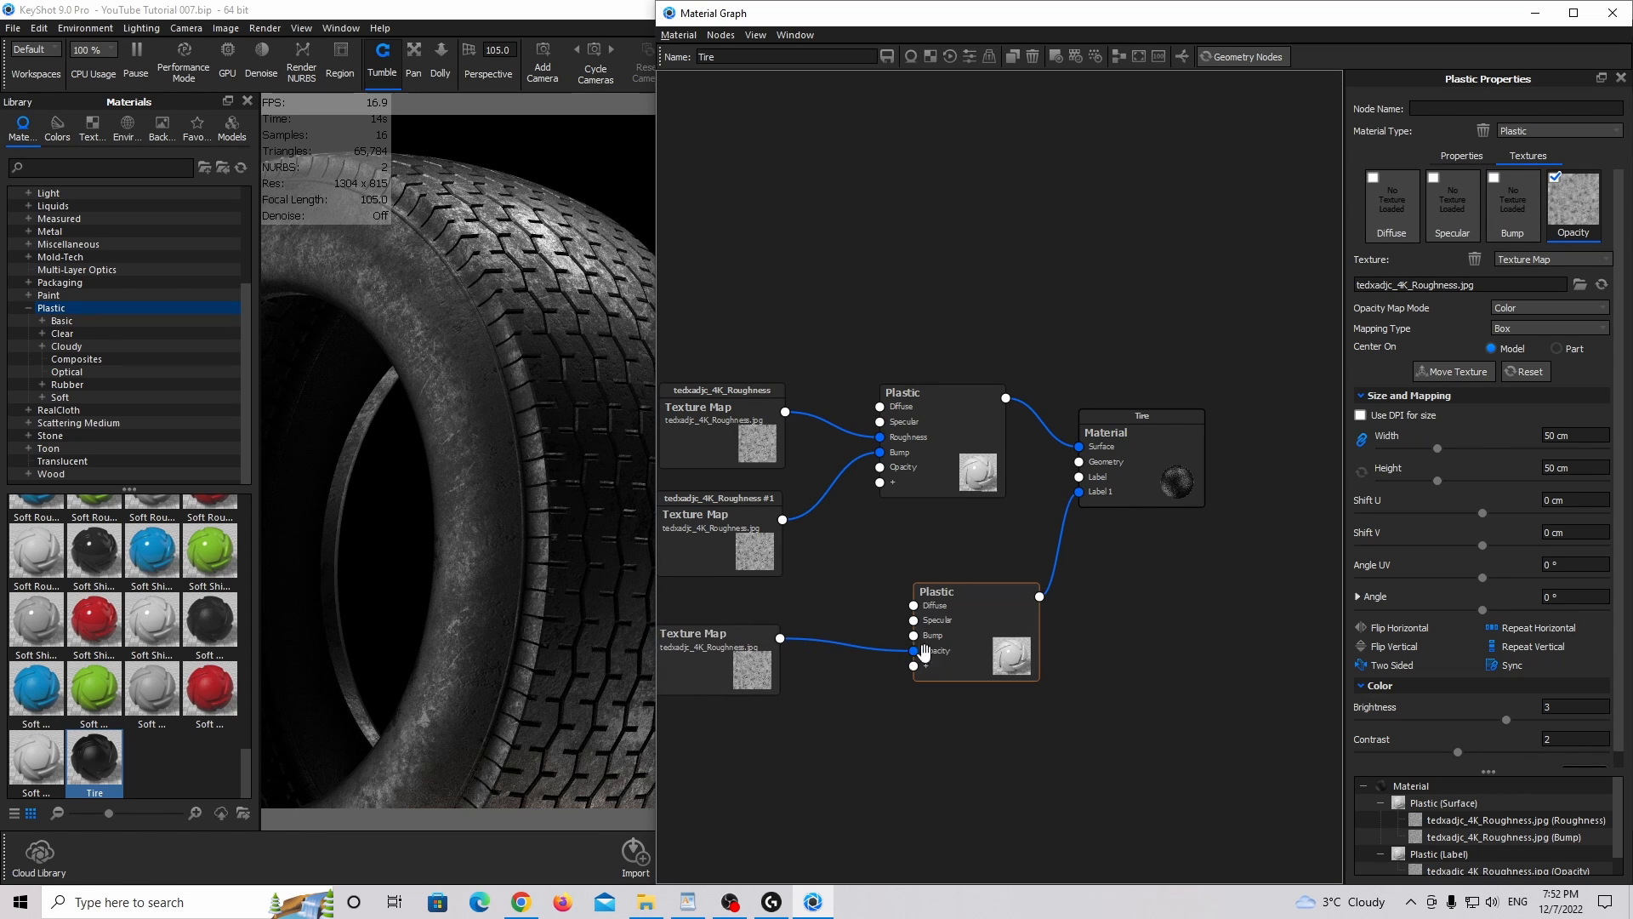
left_click_drag(948, 649, 936, 646)
left_click_drag(741, 678, 760, 665)
left_click_drag(979, 653, 958, 641)
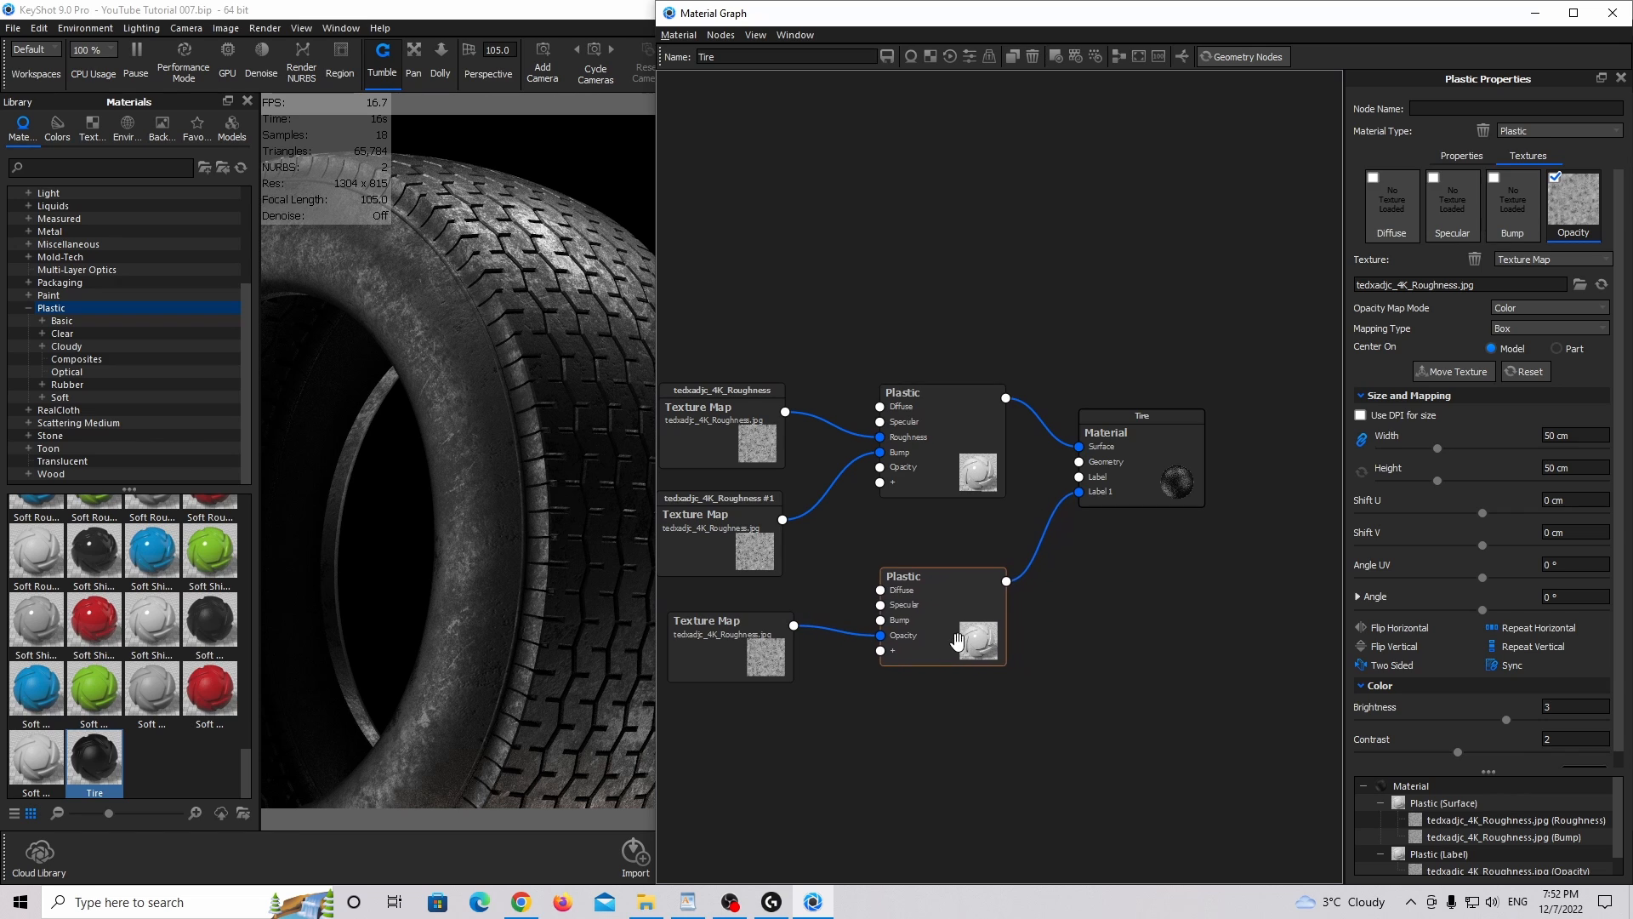
left_click_drag(766, 656, 746, 662)
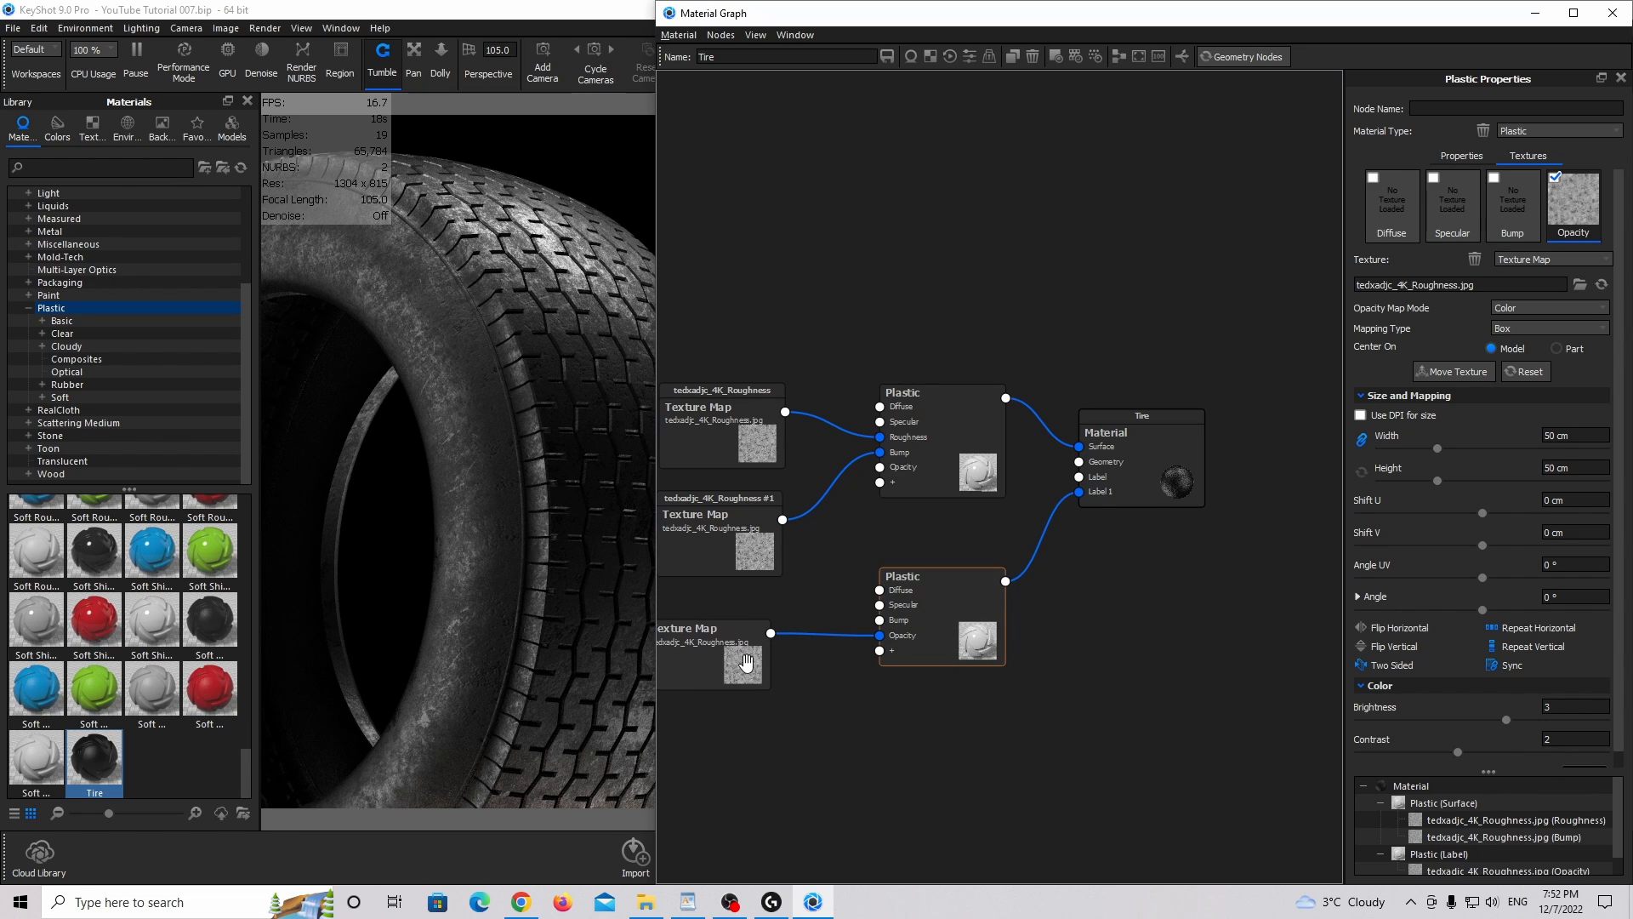
left_click(806, 633)
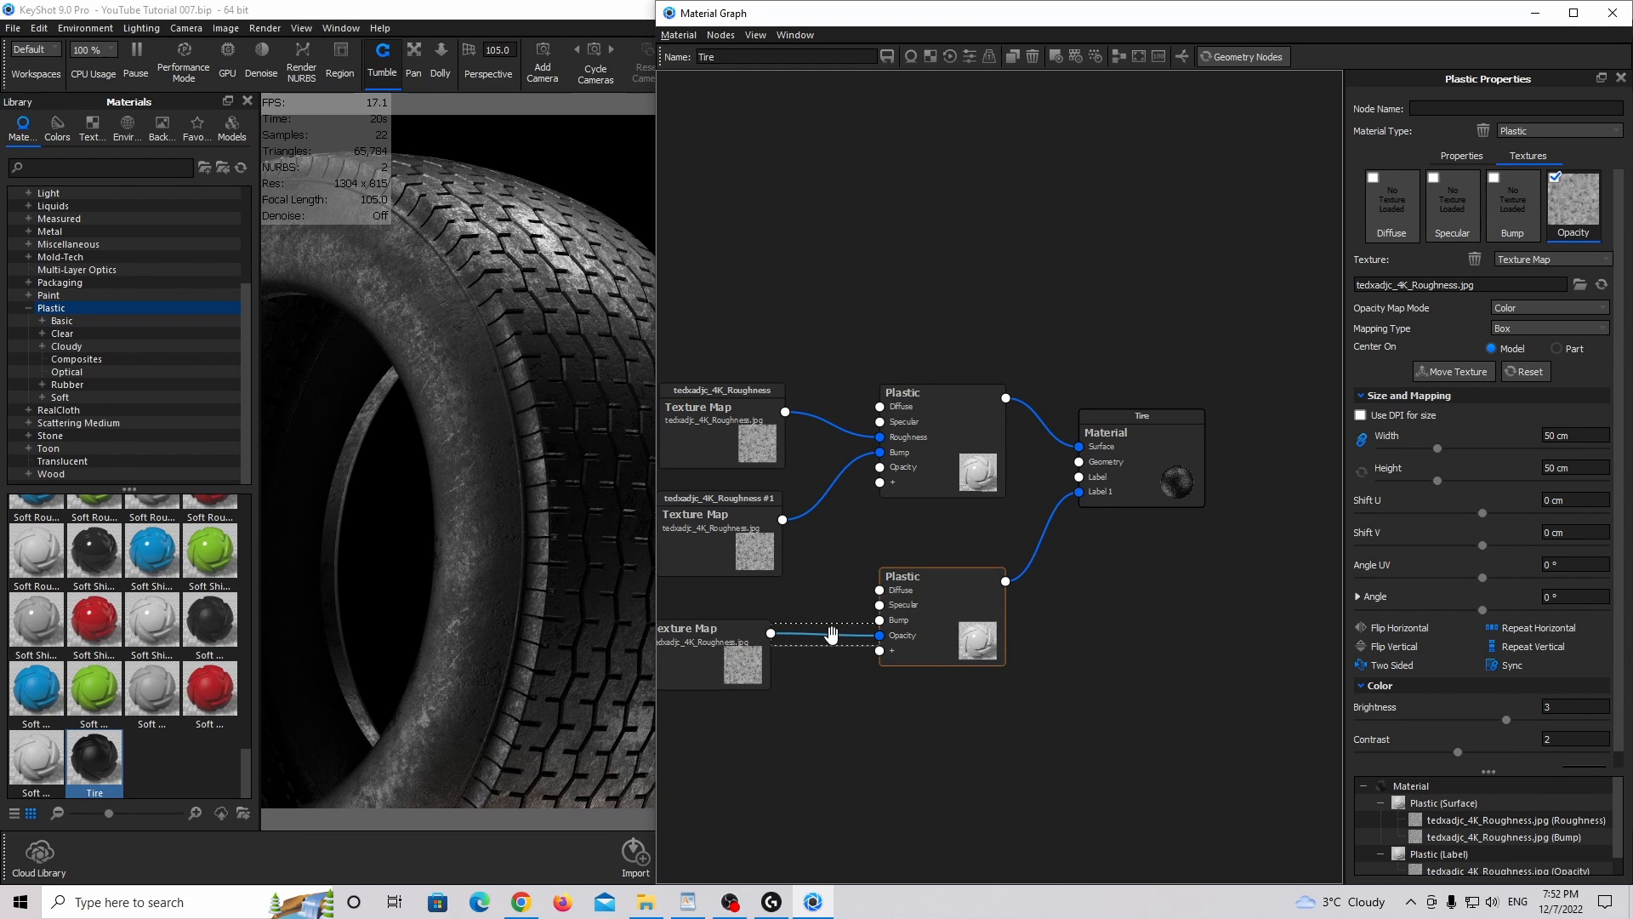
Insert a Color Composite utility between the opacity Texture Map and the label Plastic node's Opacity input.
left_click_drag(725, 666, 728, 662)
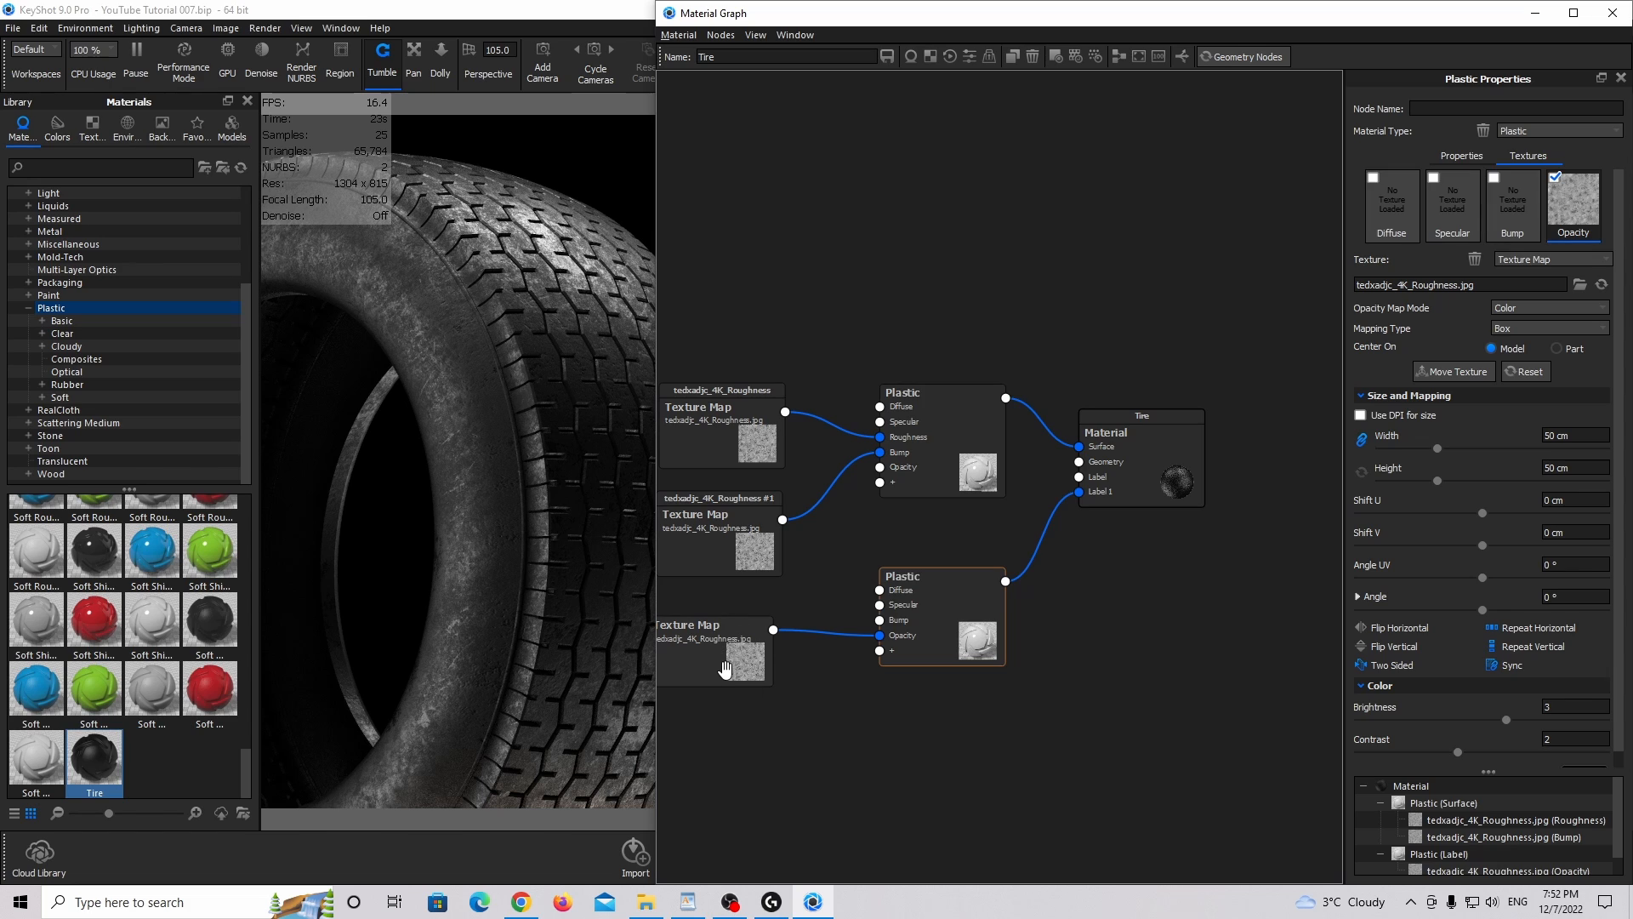
left_click(815, 635)
right_click(815, 636)
mouse_move(868, 692)
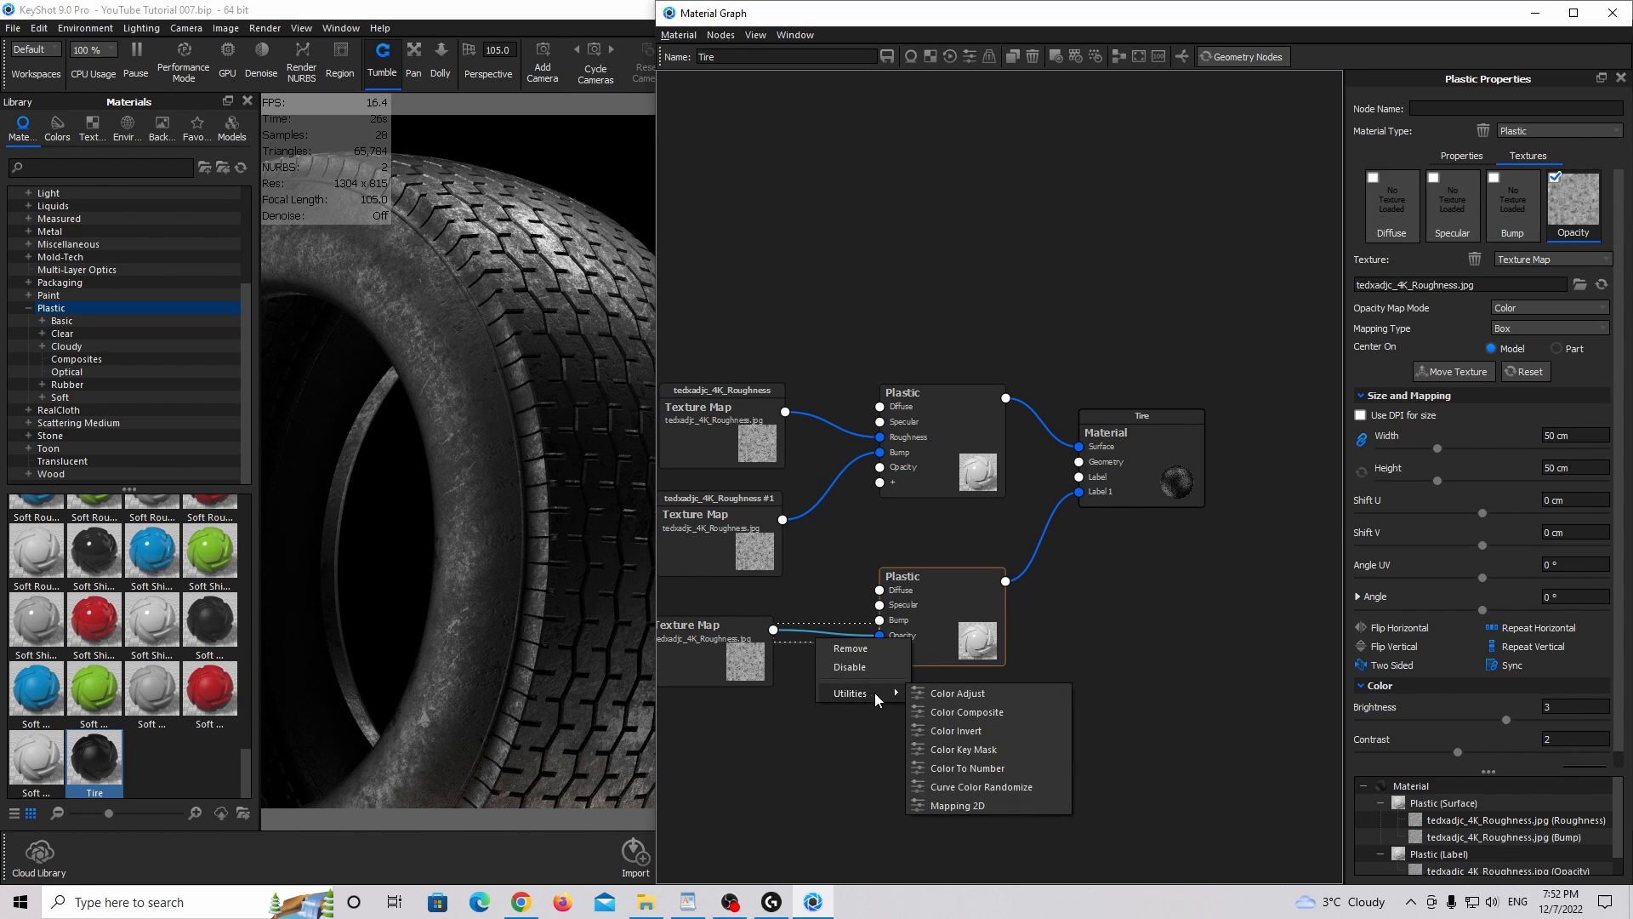
left_click(961, 712)
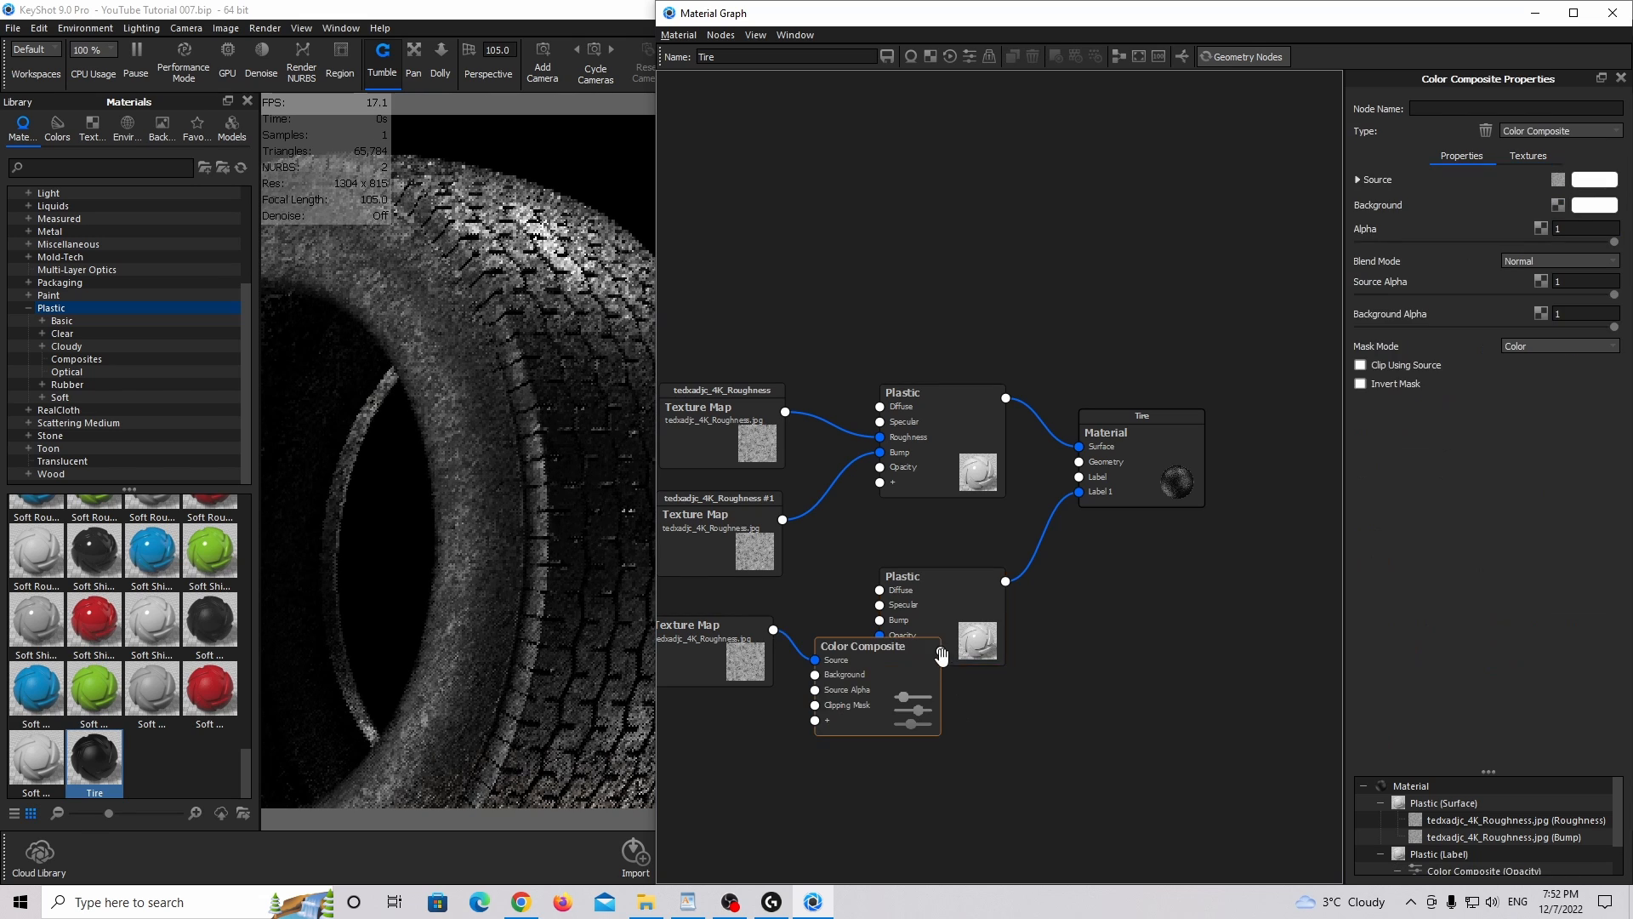
Auto-arrange the graph nodes and nudge the Color Composite node and its source Texture Map into place.
left_click_drag(927, 610, 1009, 612)
left_click_drag(741, 655, 728, 657)
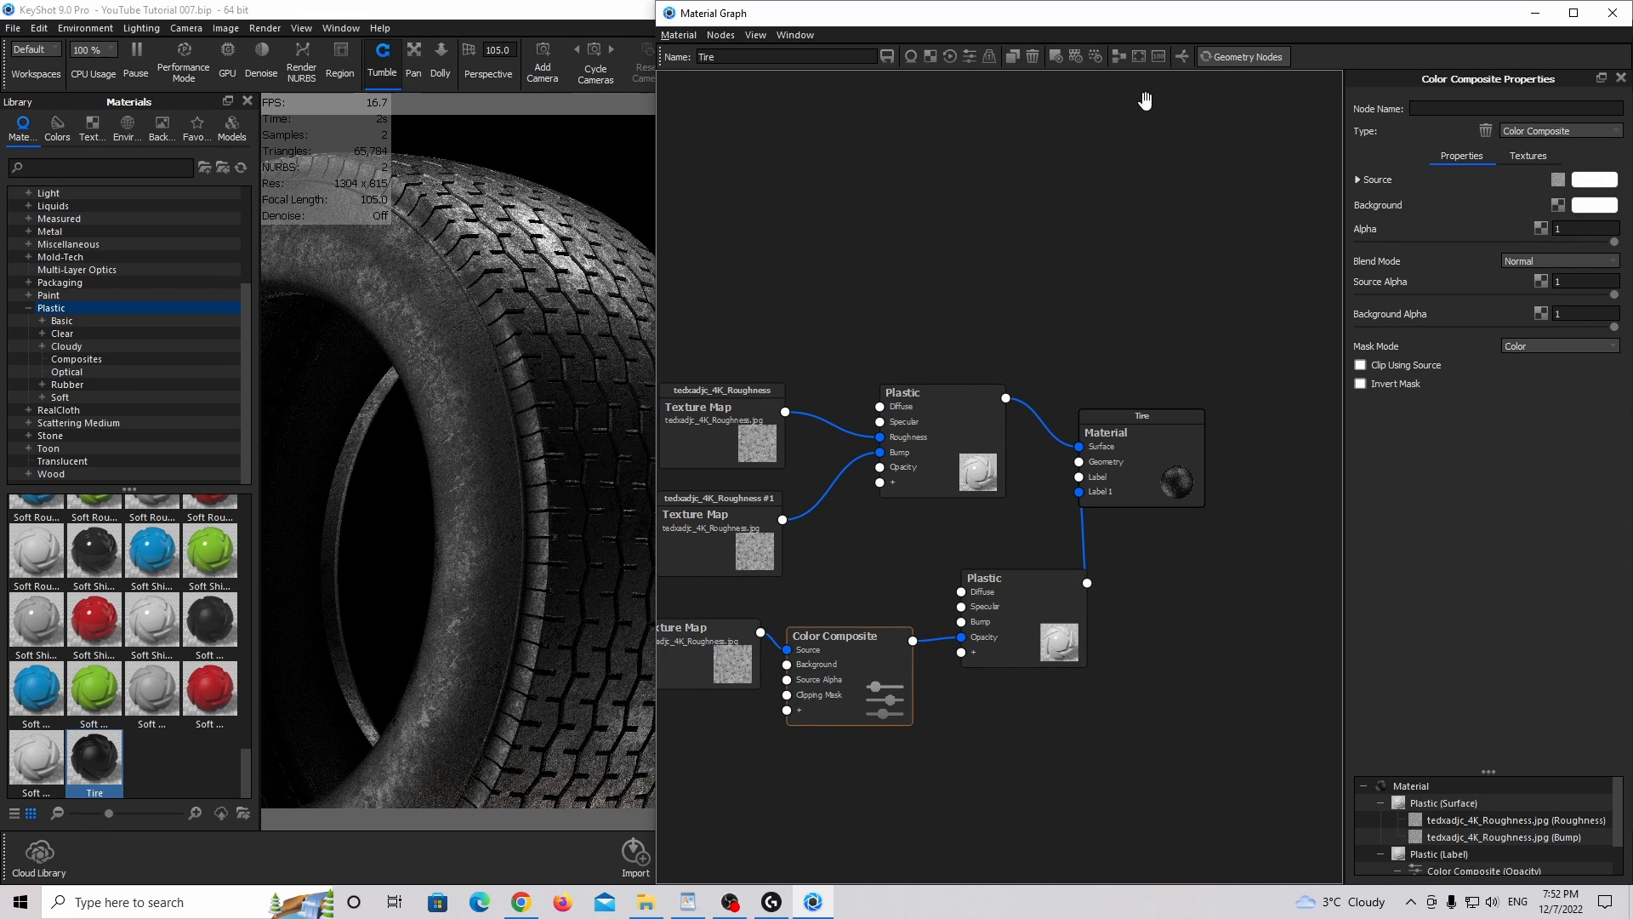
left_click(1124, 58)
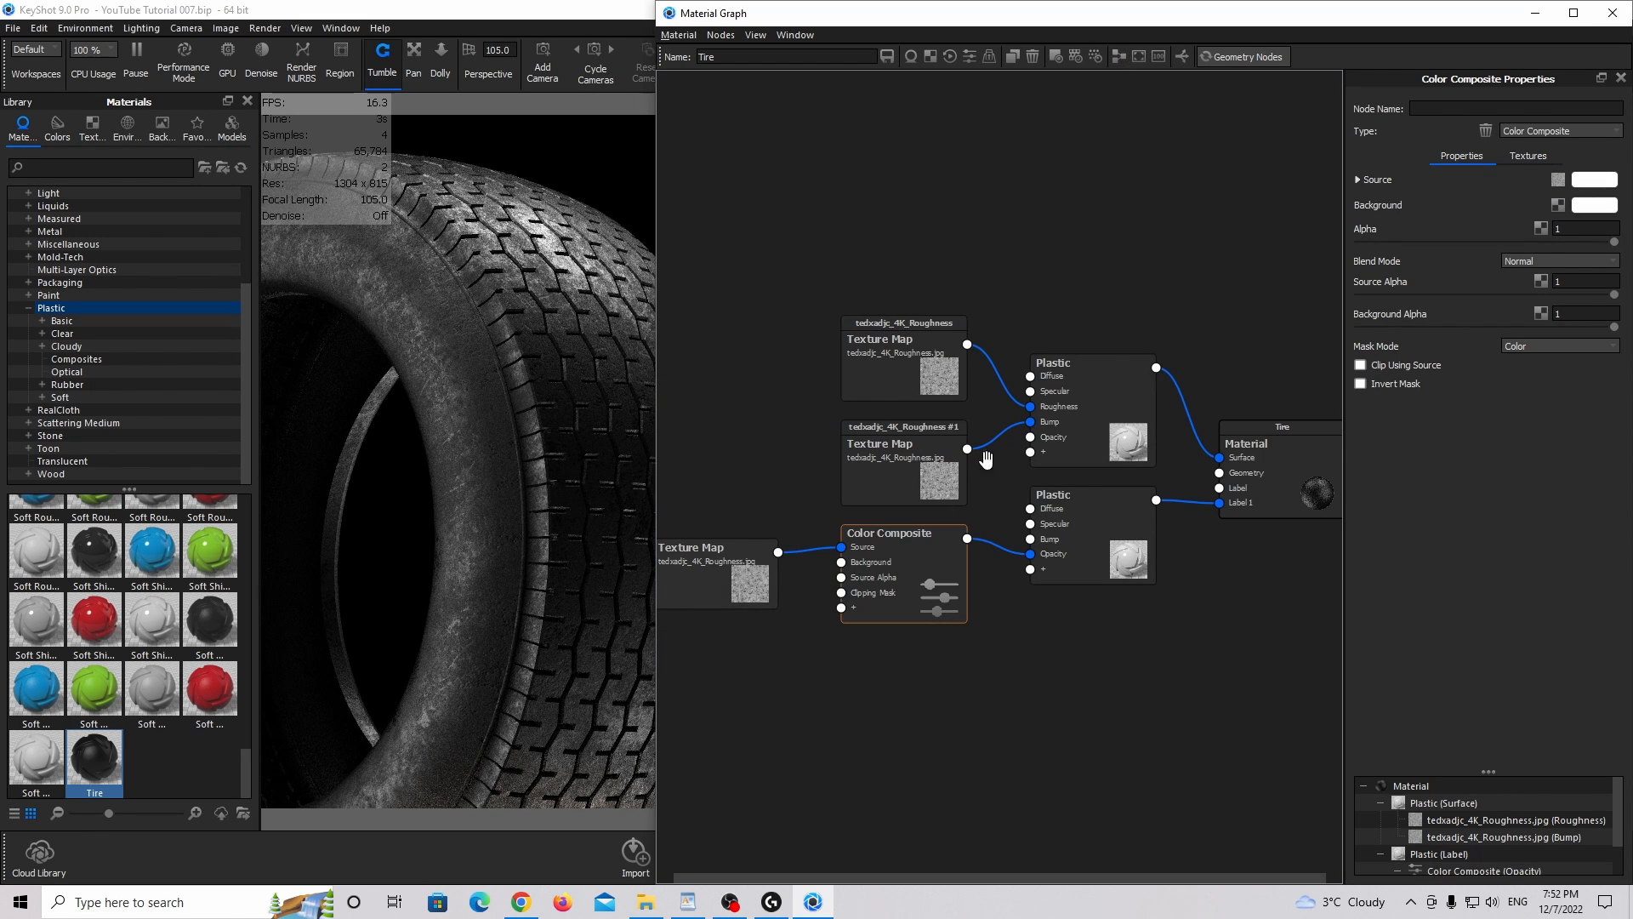
left_click_drag(900, 566, 905, 570)
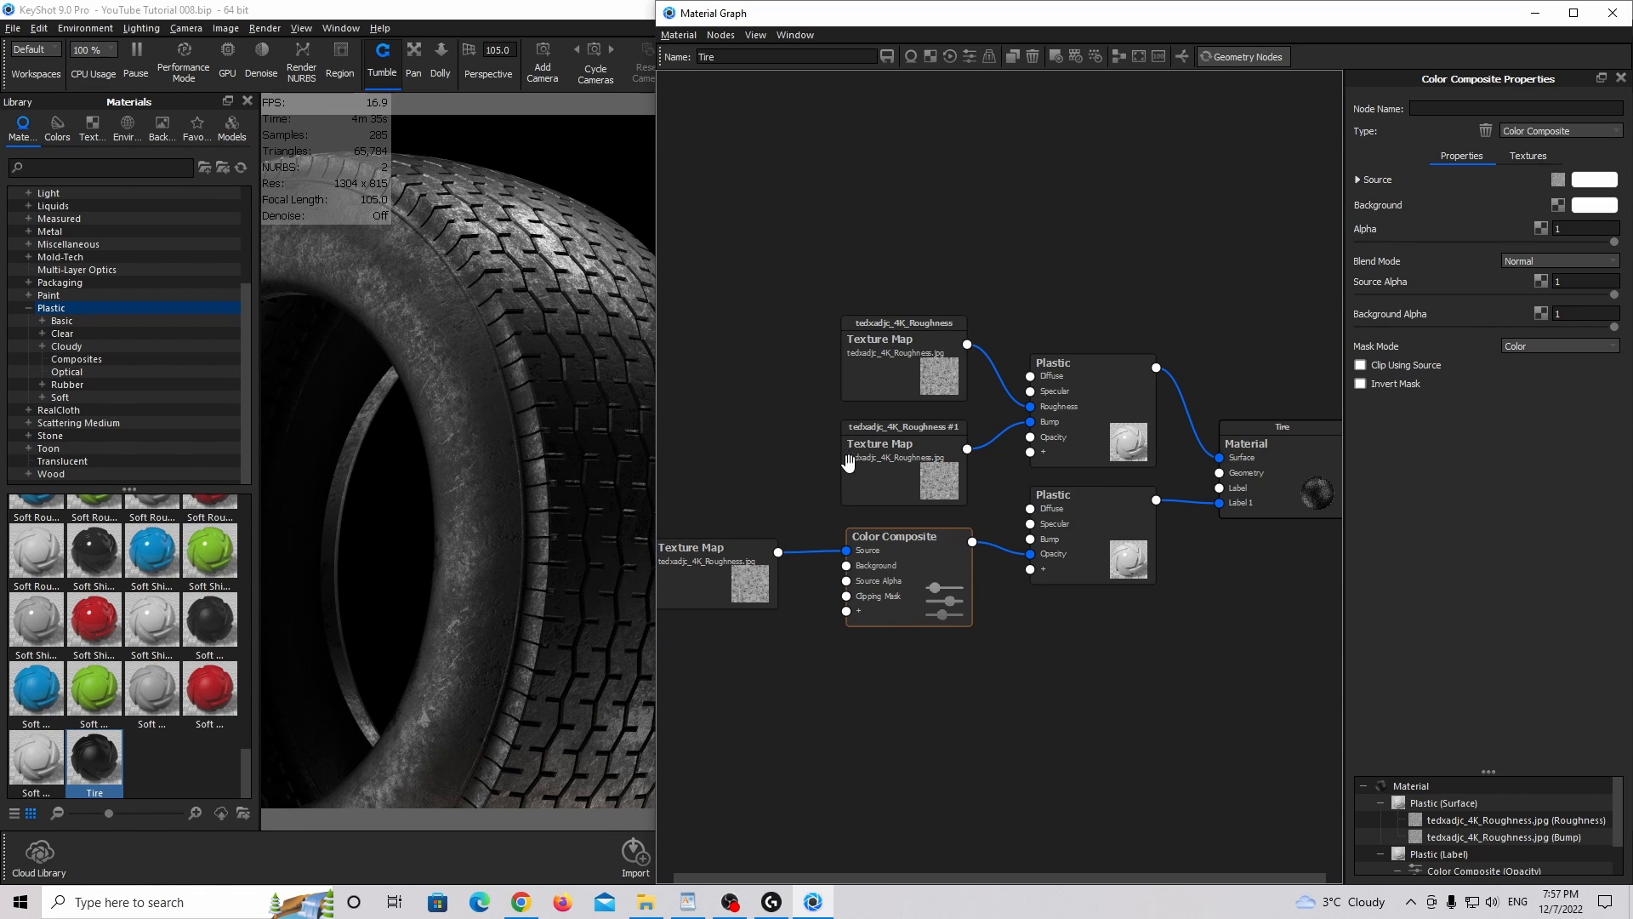
left_click_drag(768, 580, 761, 591)
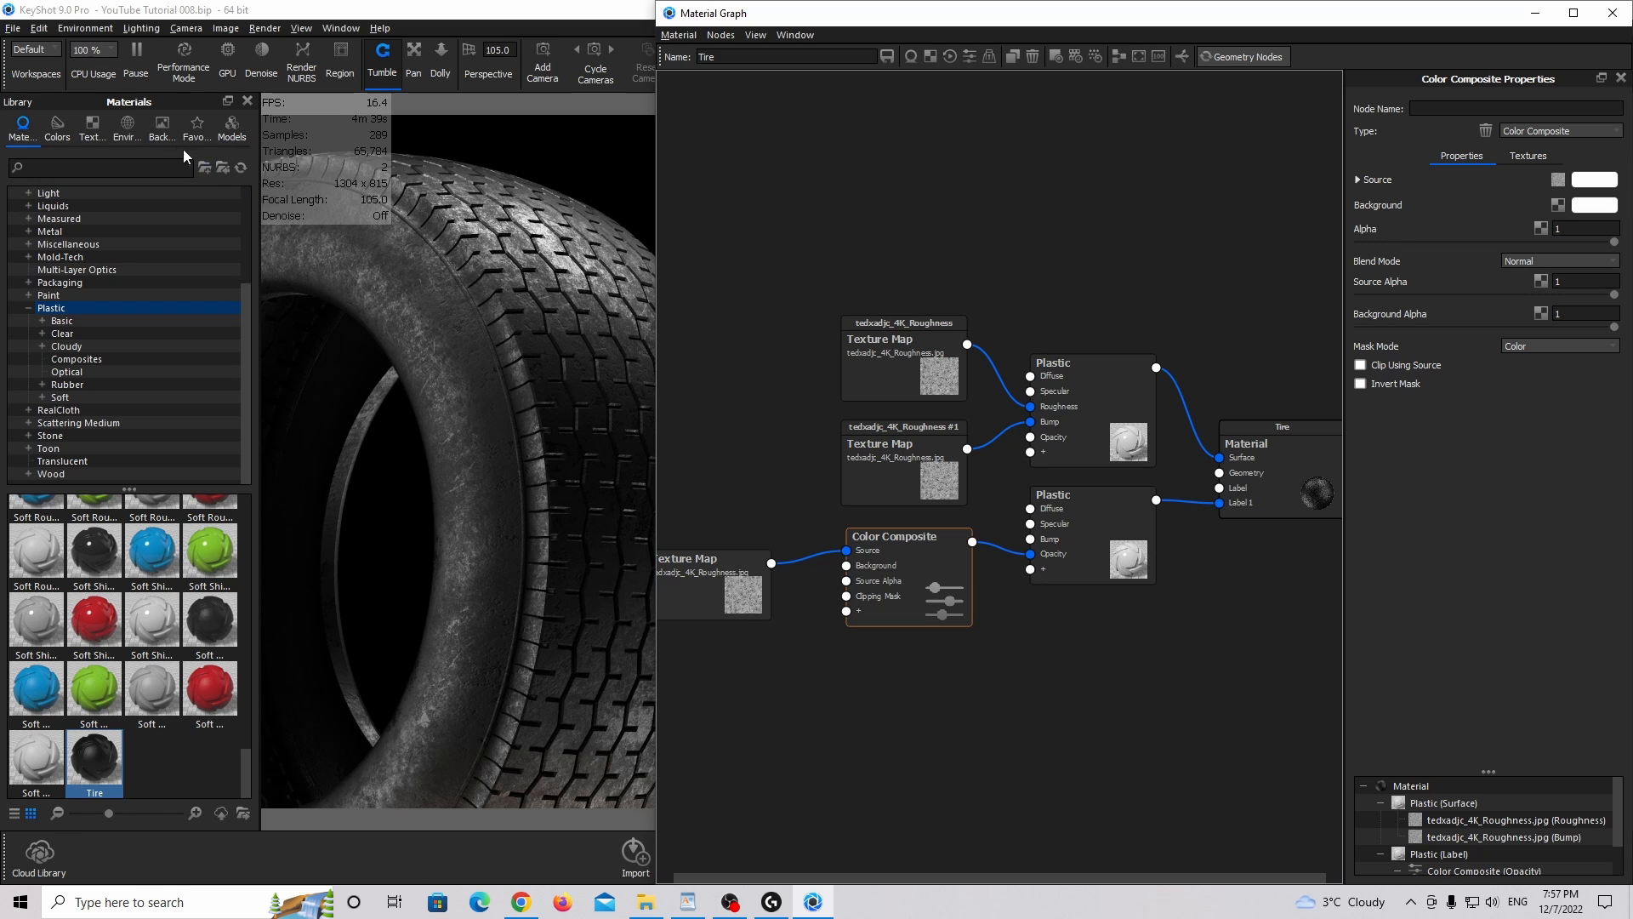
Find the reflected_gradient texture in the full texture library and place it in the graph below the Color Composite's source Texture Map.
left_click(92, 129)
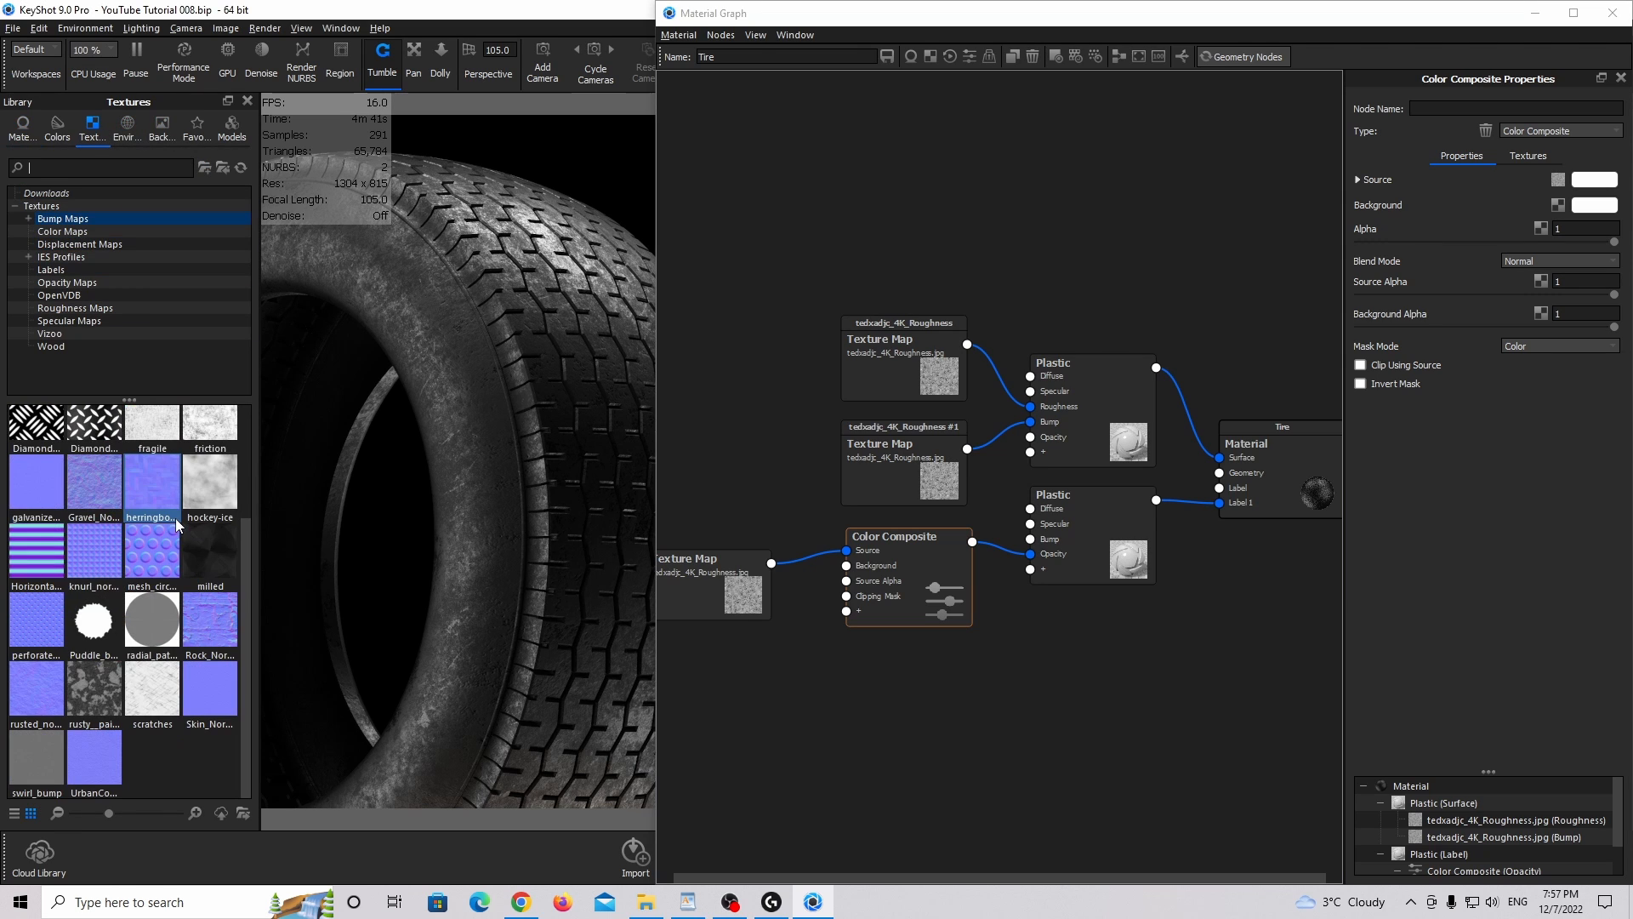
left_click(94, 204)
scroll(162, 498, "down", 12)
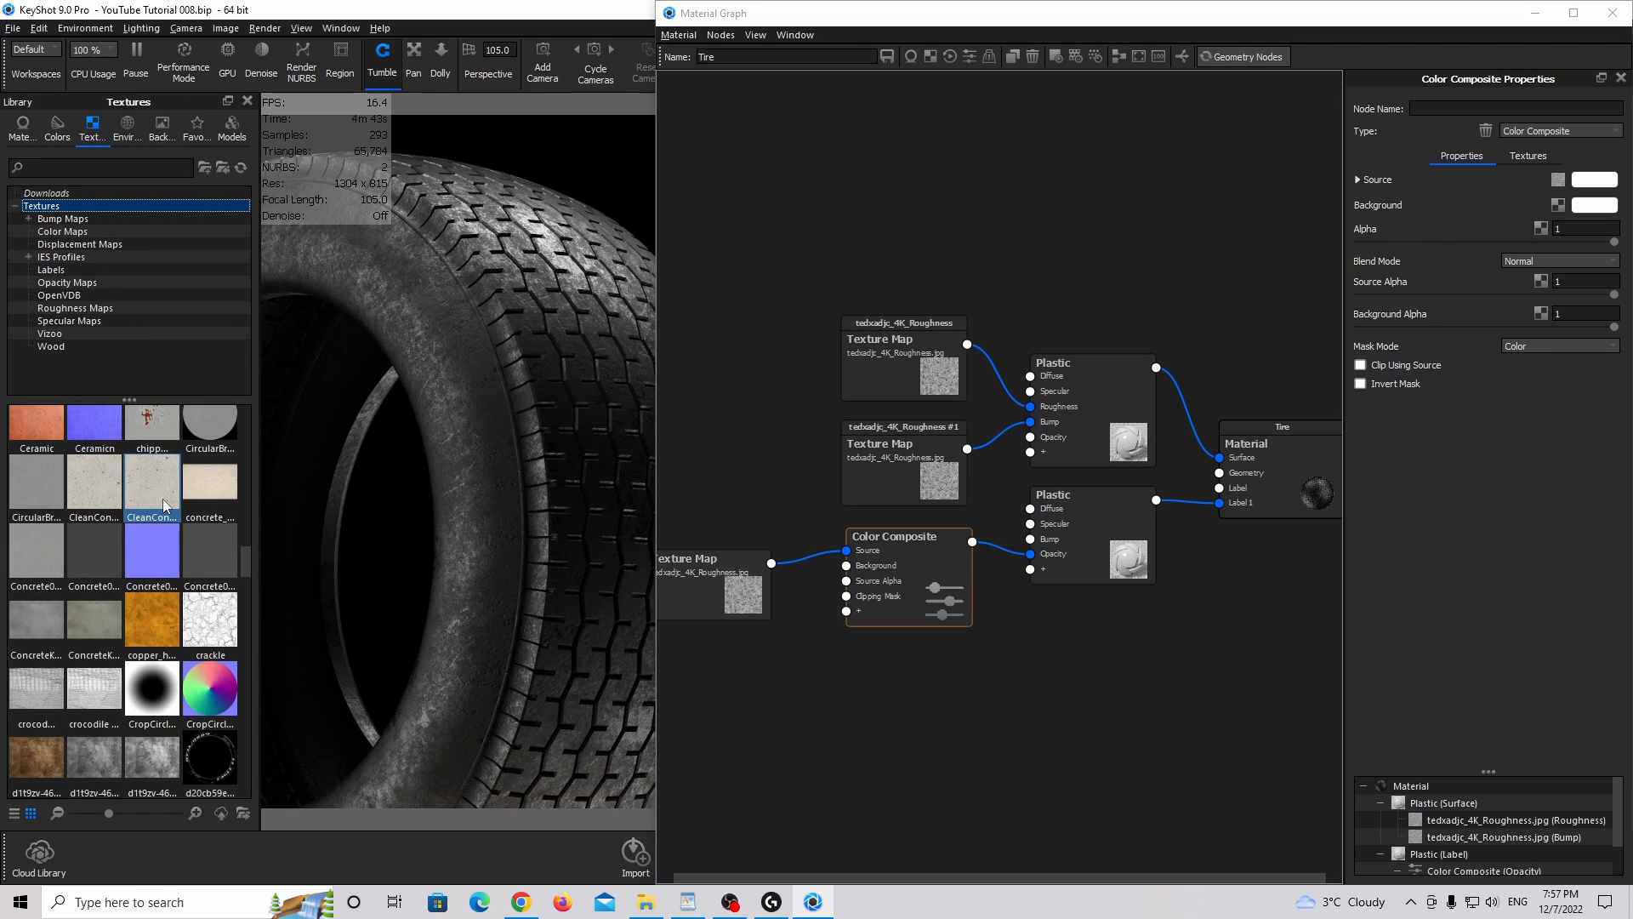
scroll(161, 514, "down", 3)
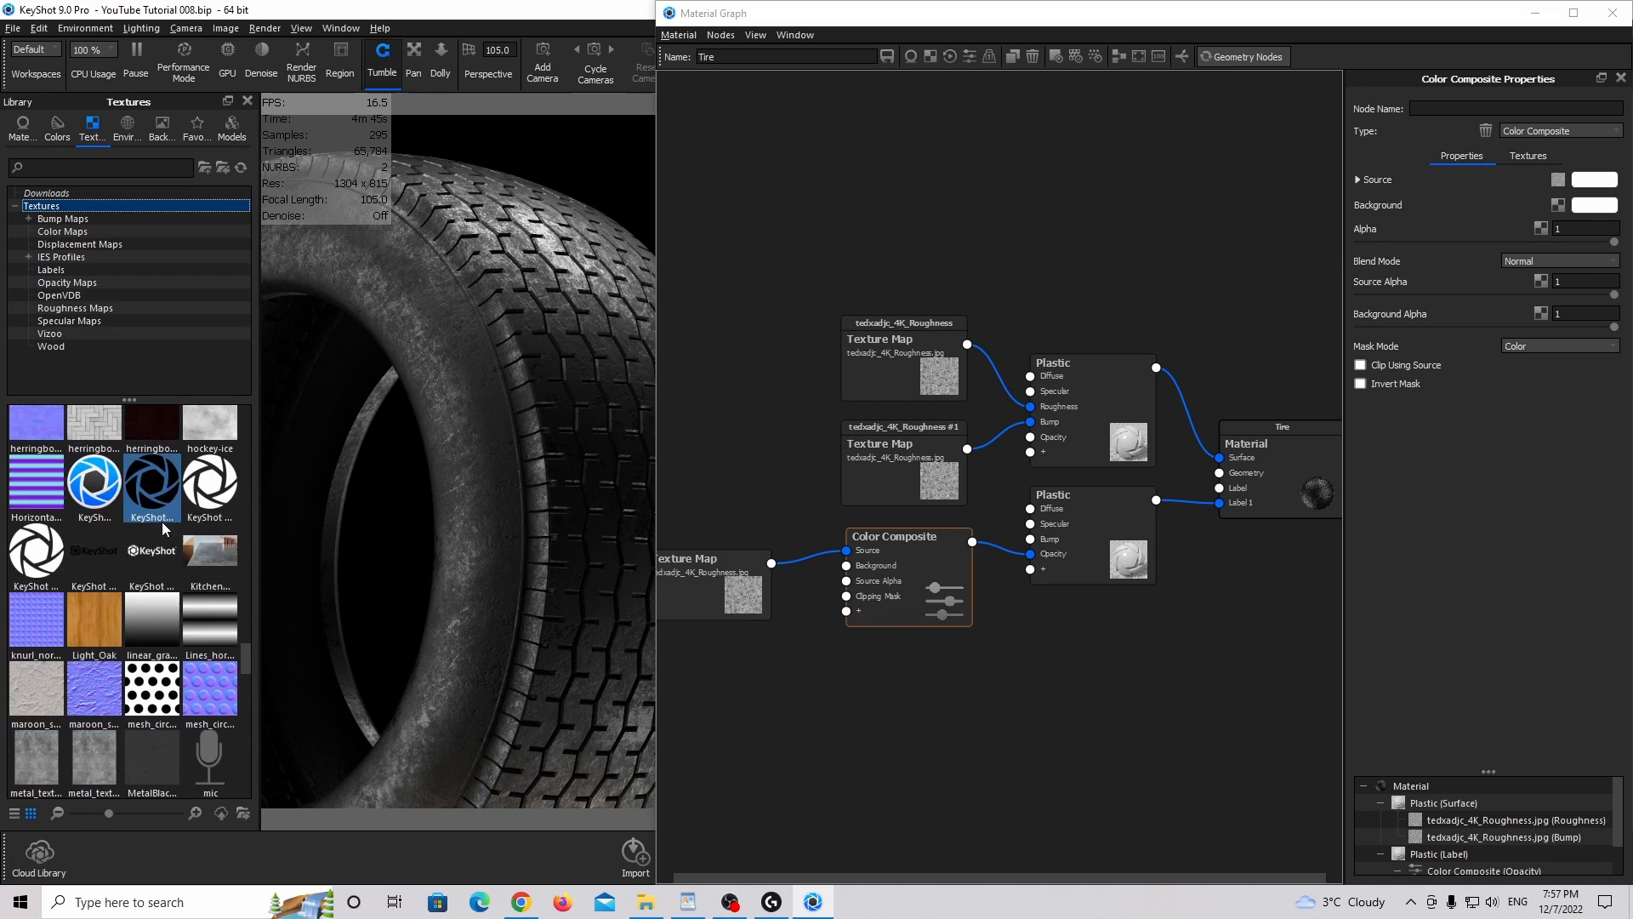
scroll(163, 524, "up", 8)
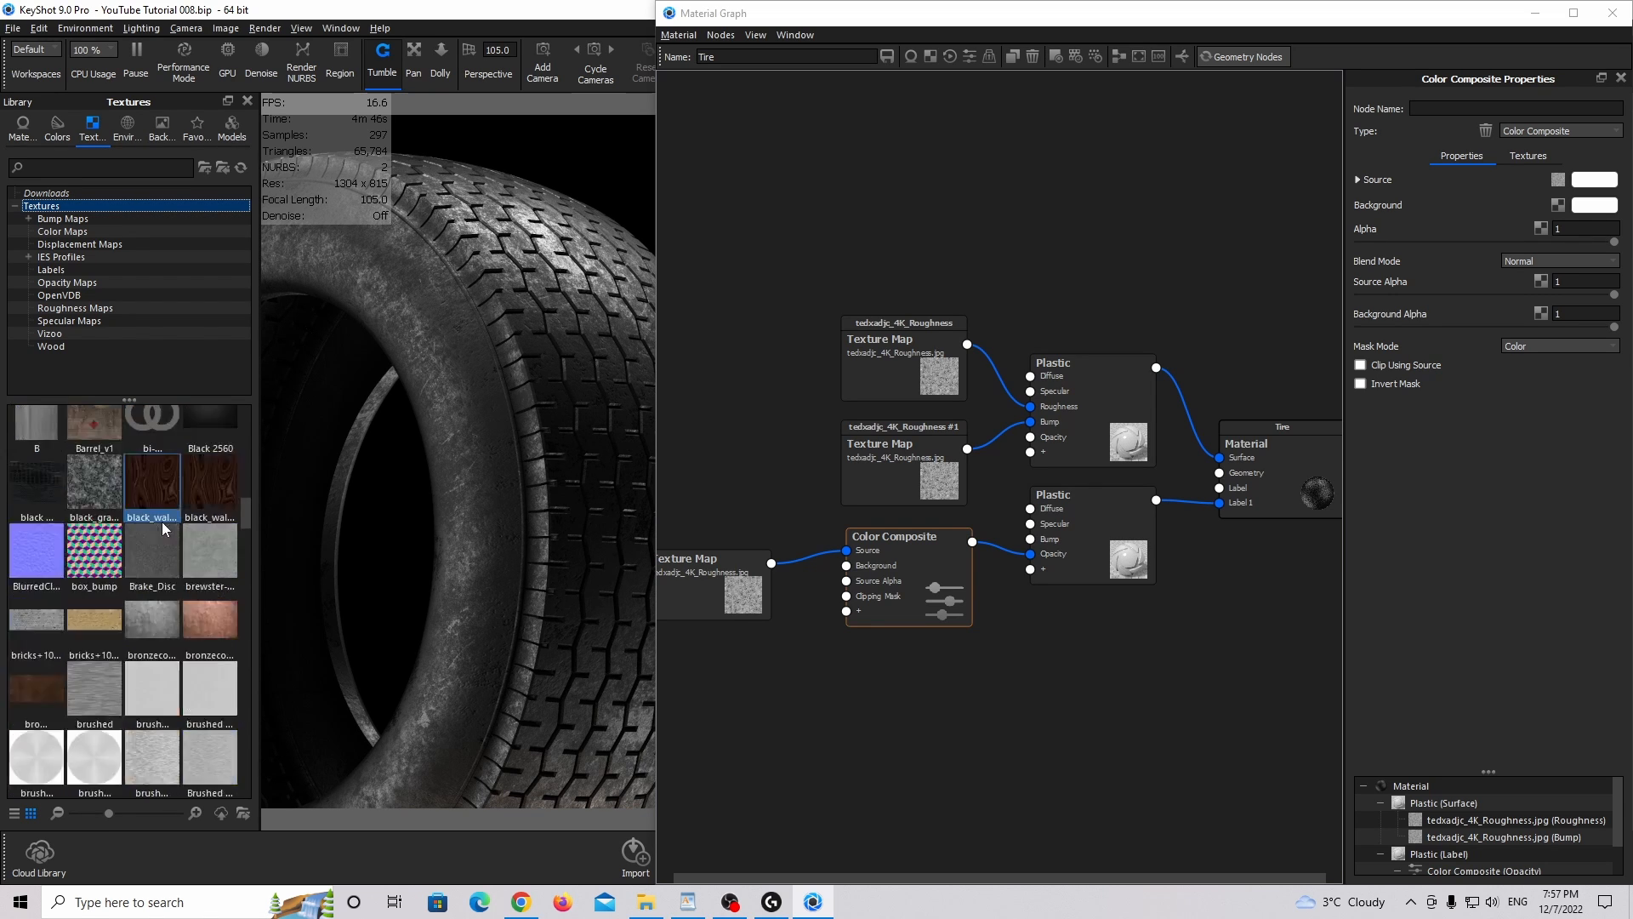
scroll(164, 528, "down", 15)
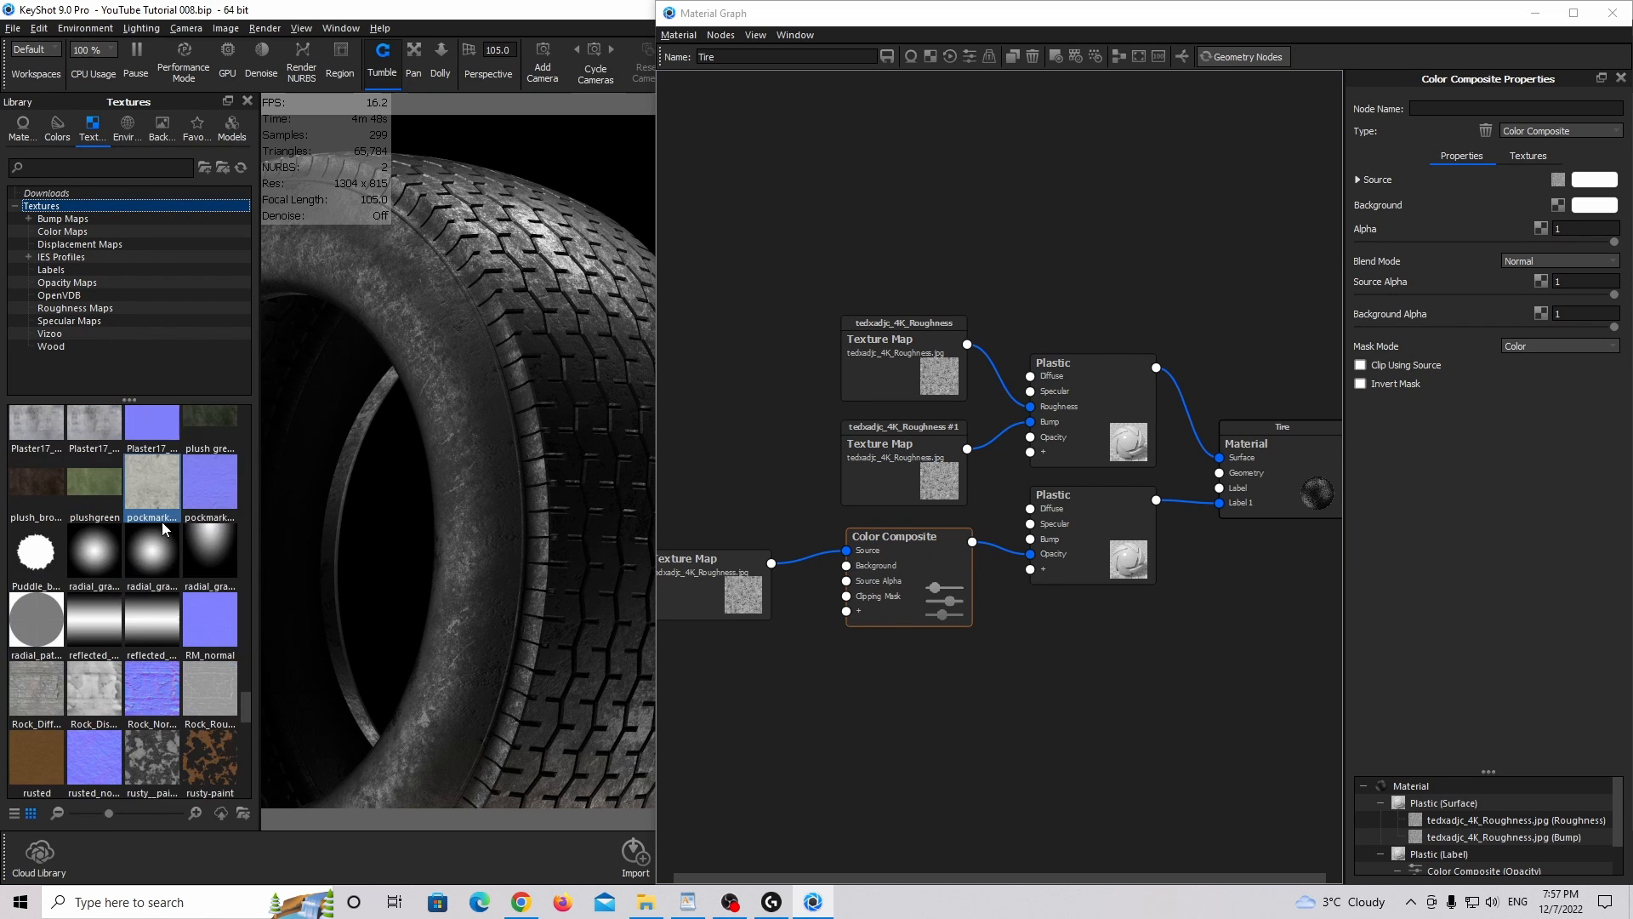
scroll(162, 523, "up", 3)
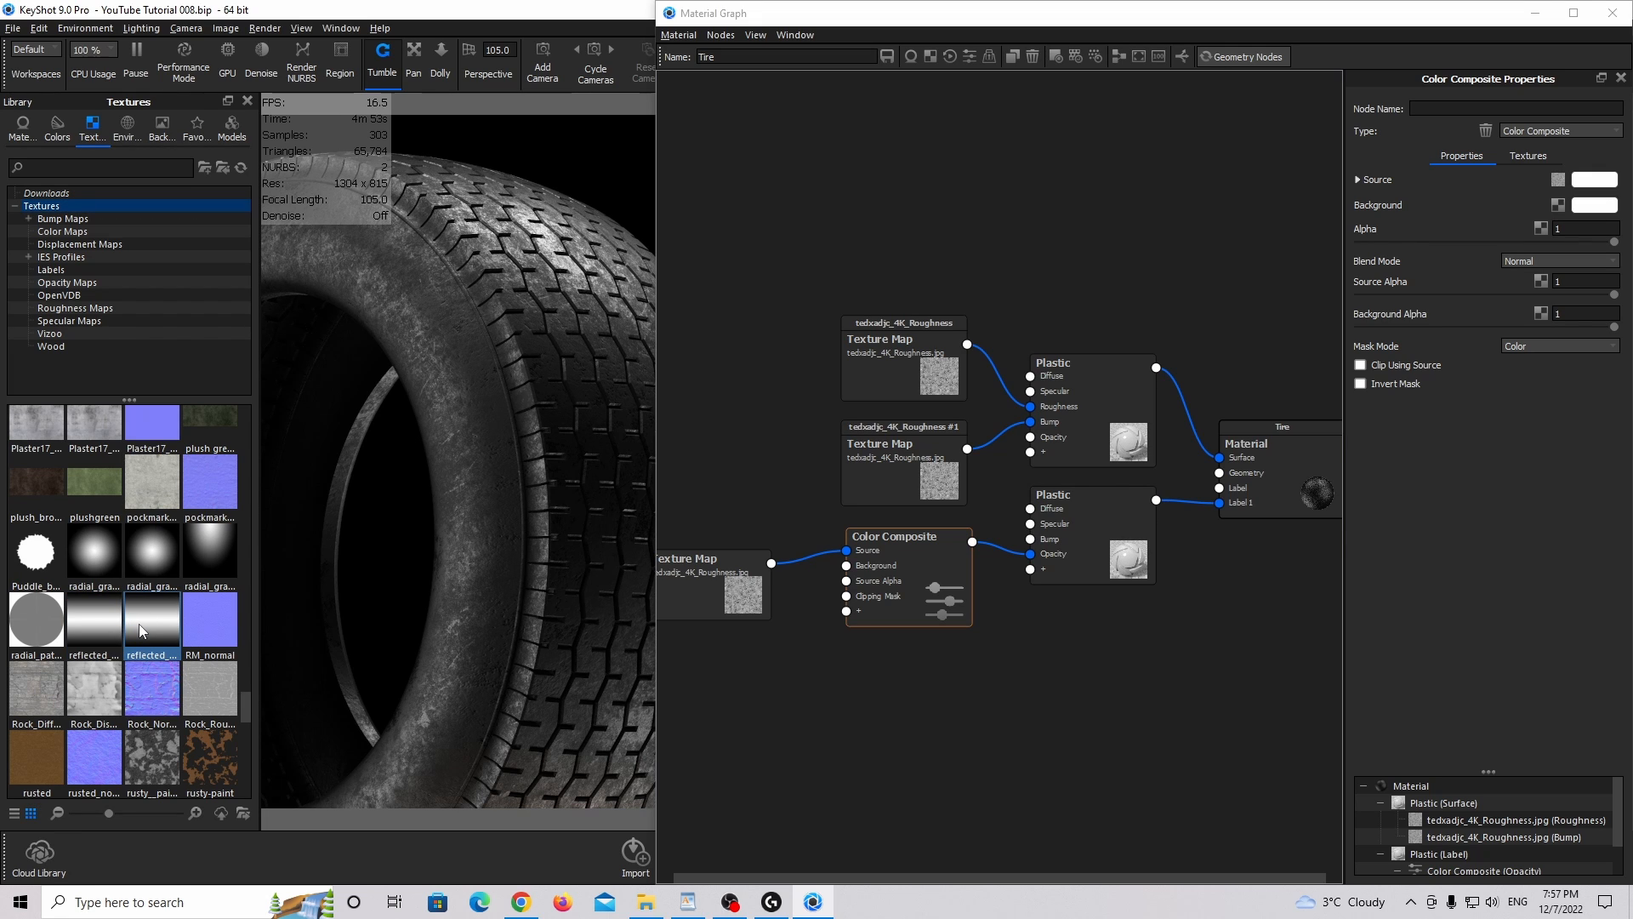
left_click_drag(140, 625, 748, 720)
left_click(749, 720)
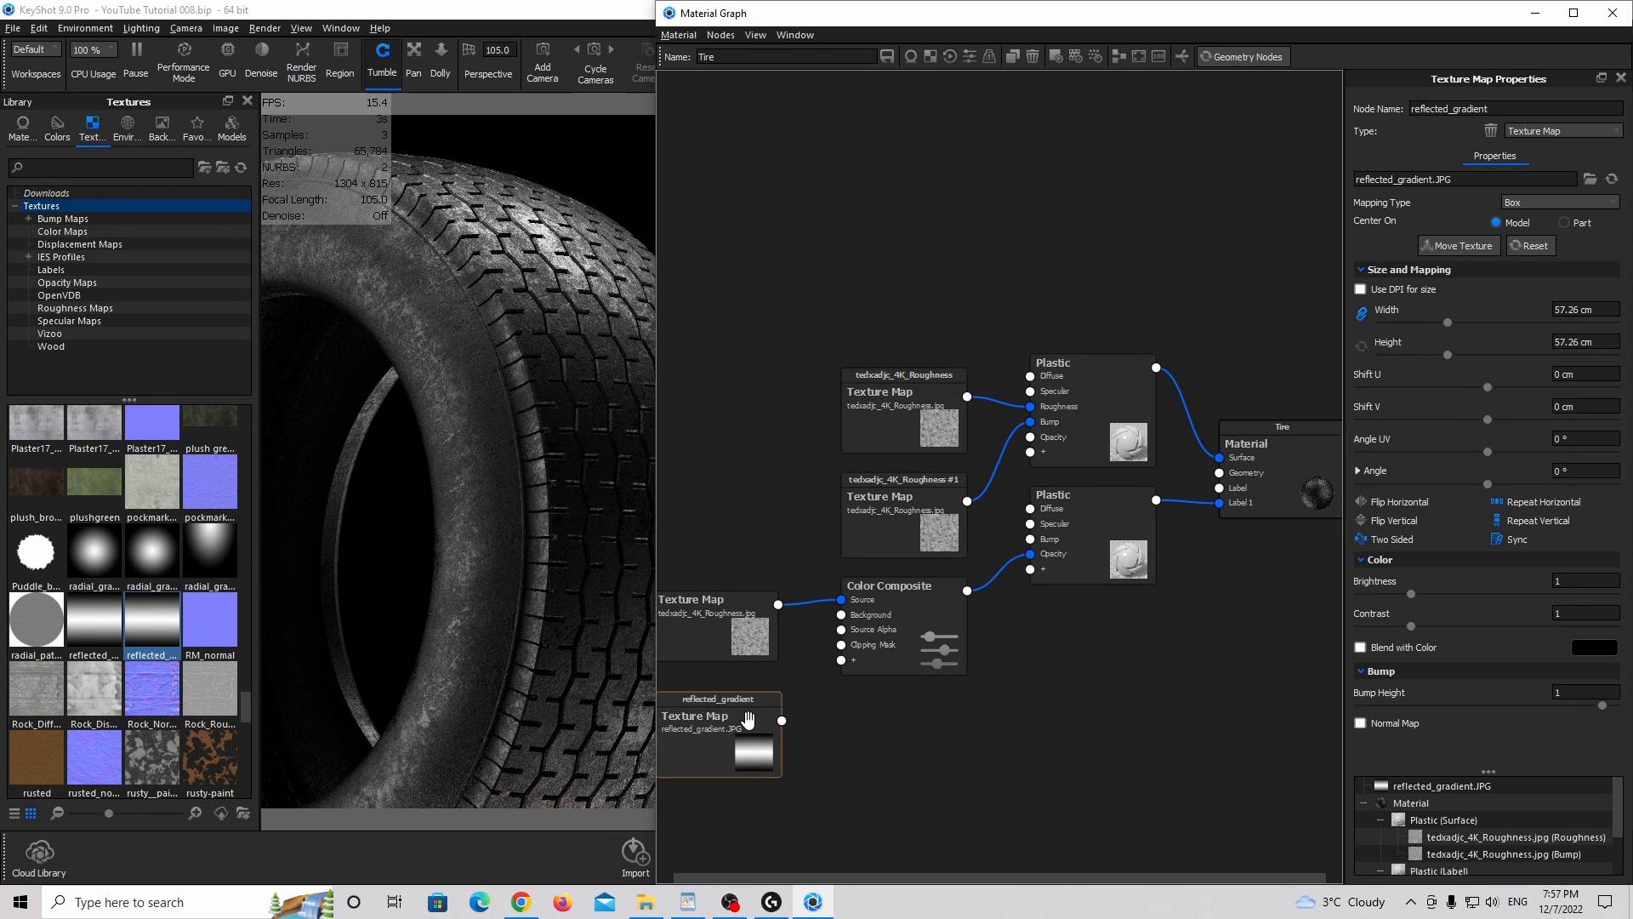
Preview the reflected_gradient texture alone, set its mapping type to Cylinder, and fit it to the tire's Y axis.
key("c")
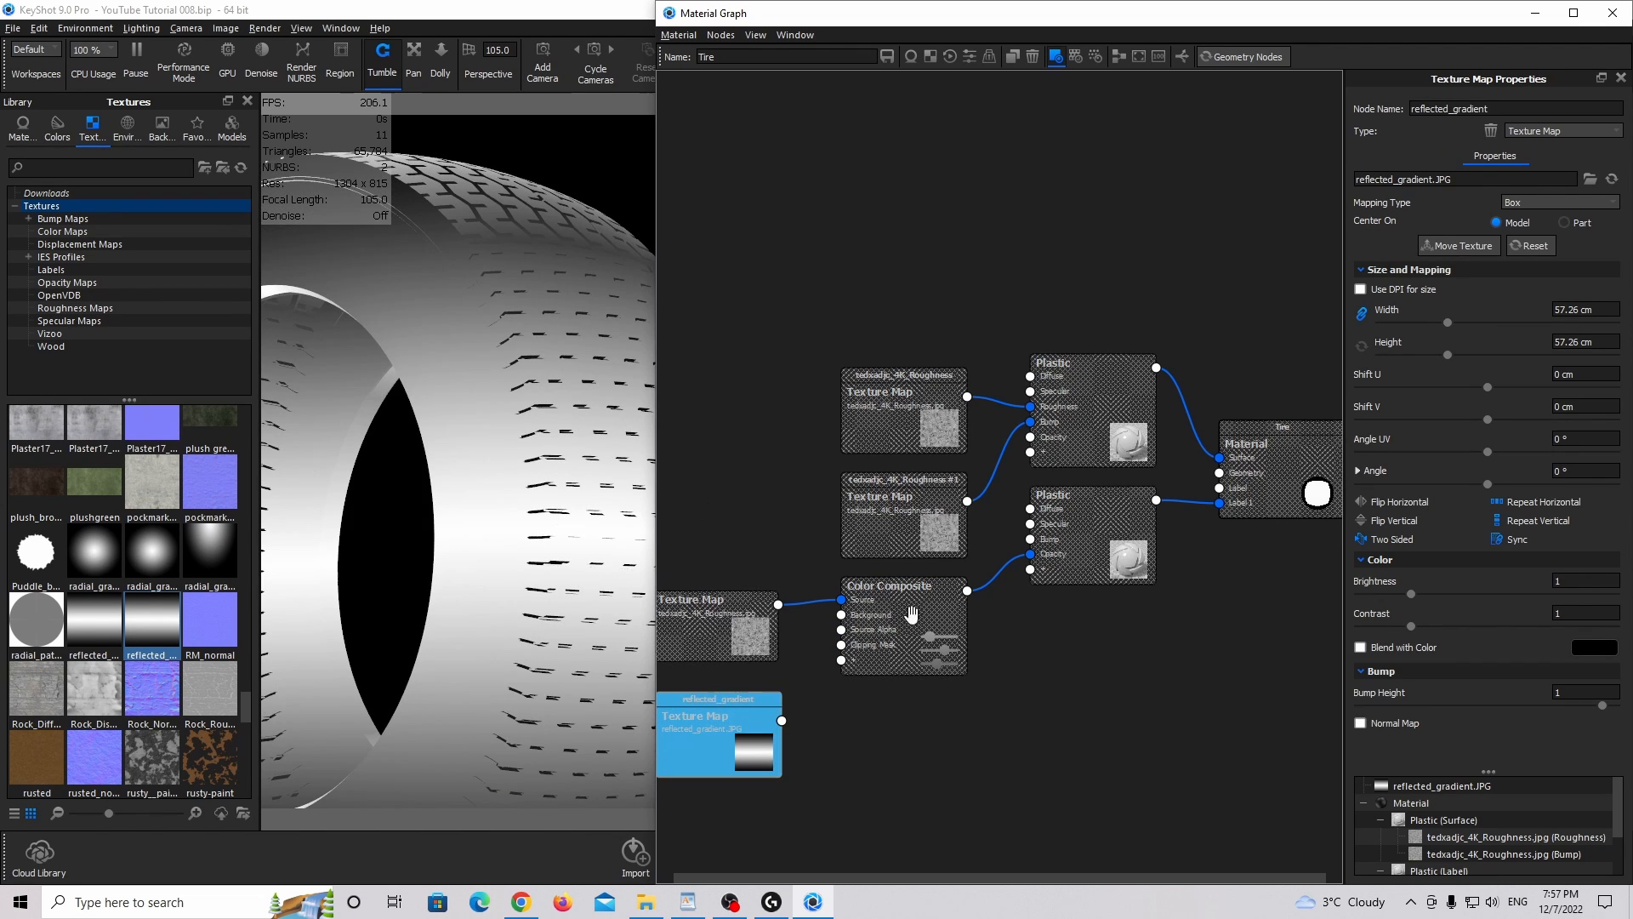
left_click(1543, 205)
left_click(1536, 234)
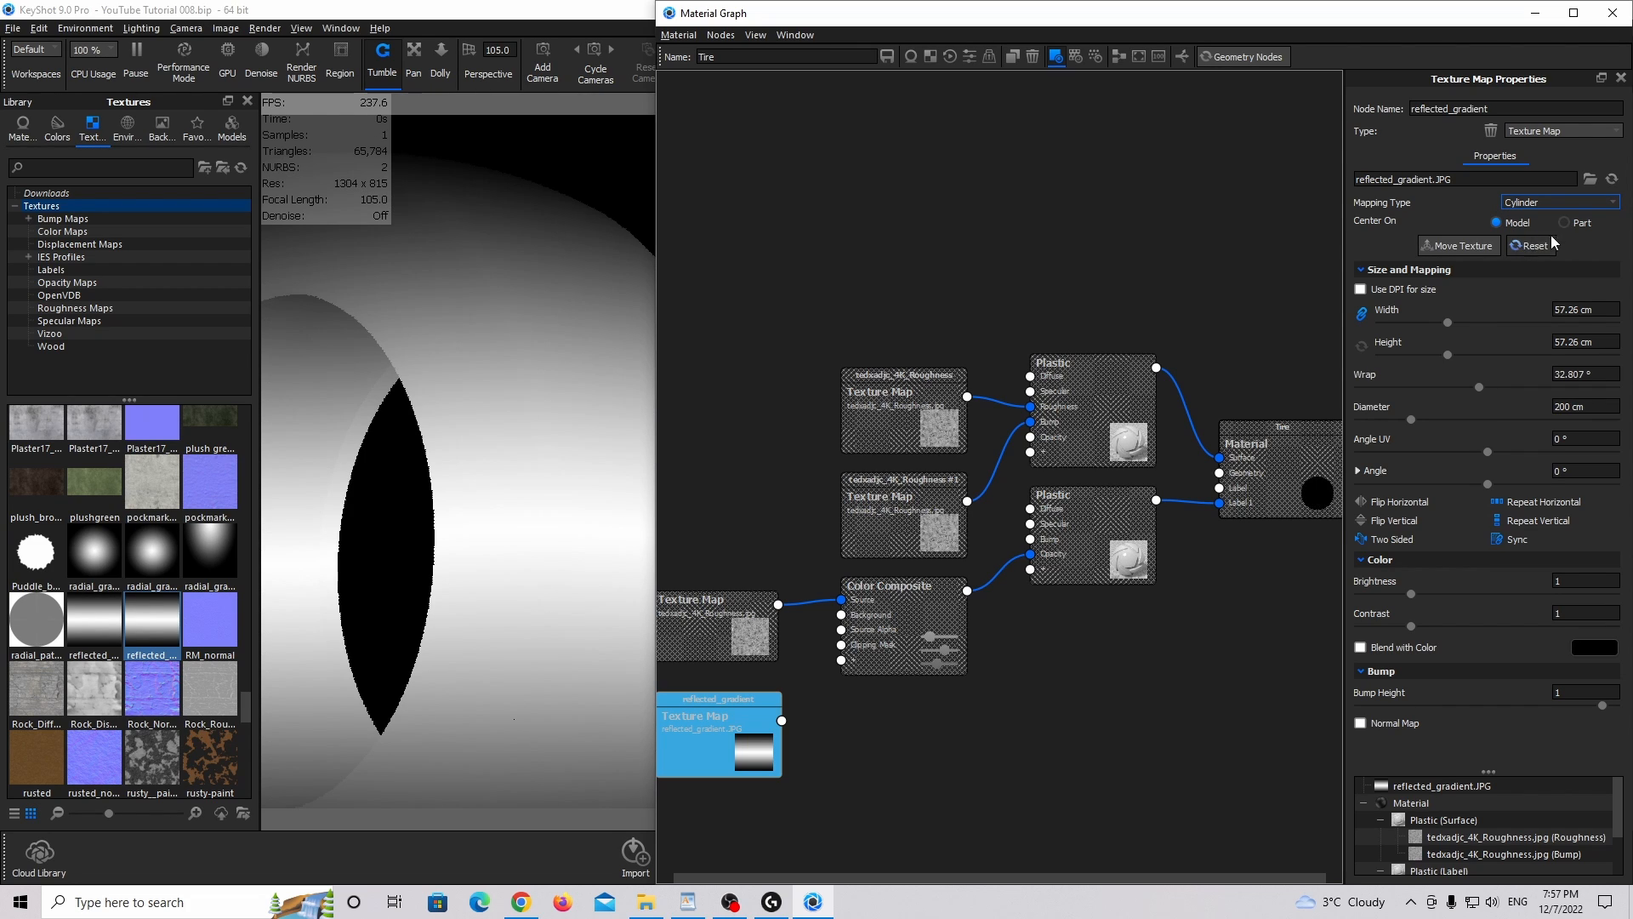
left_click(1489, 246)
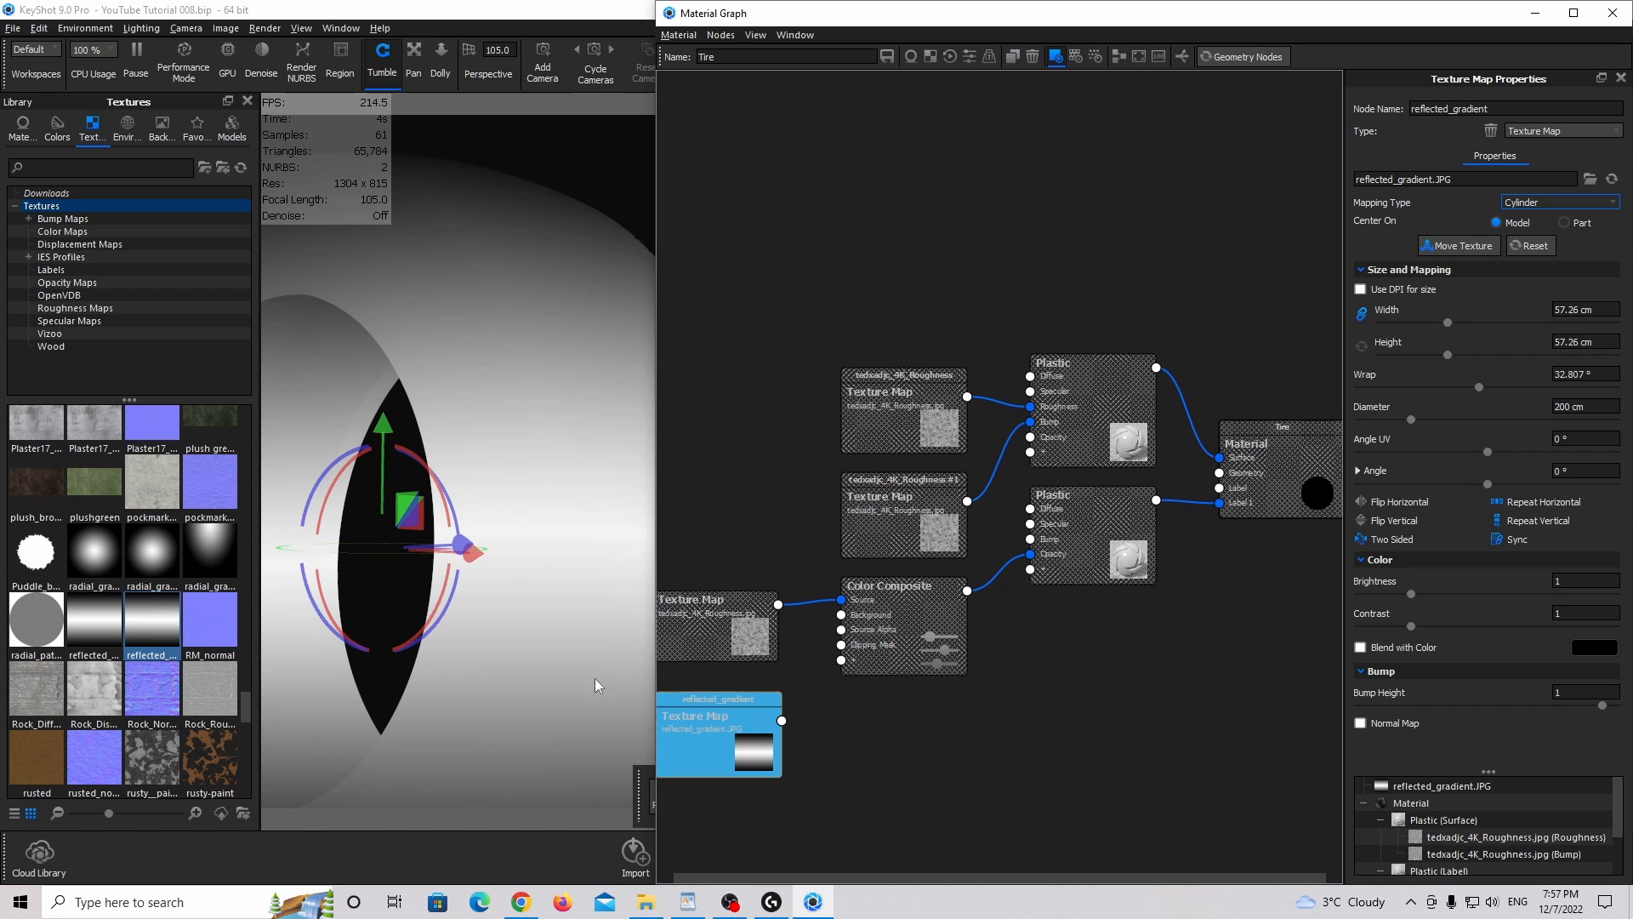
left_click_drag(633, 786, 270, 784)
left_click(526, 814)
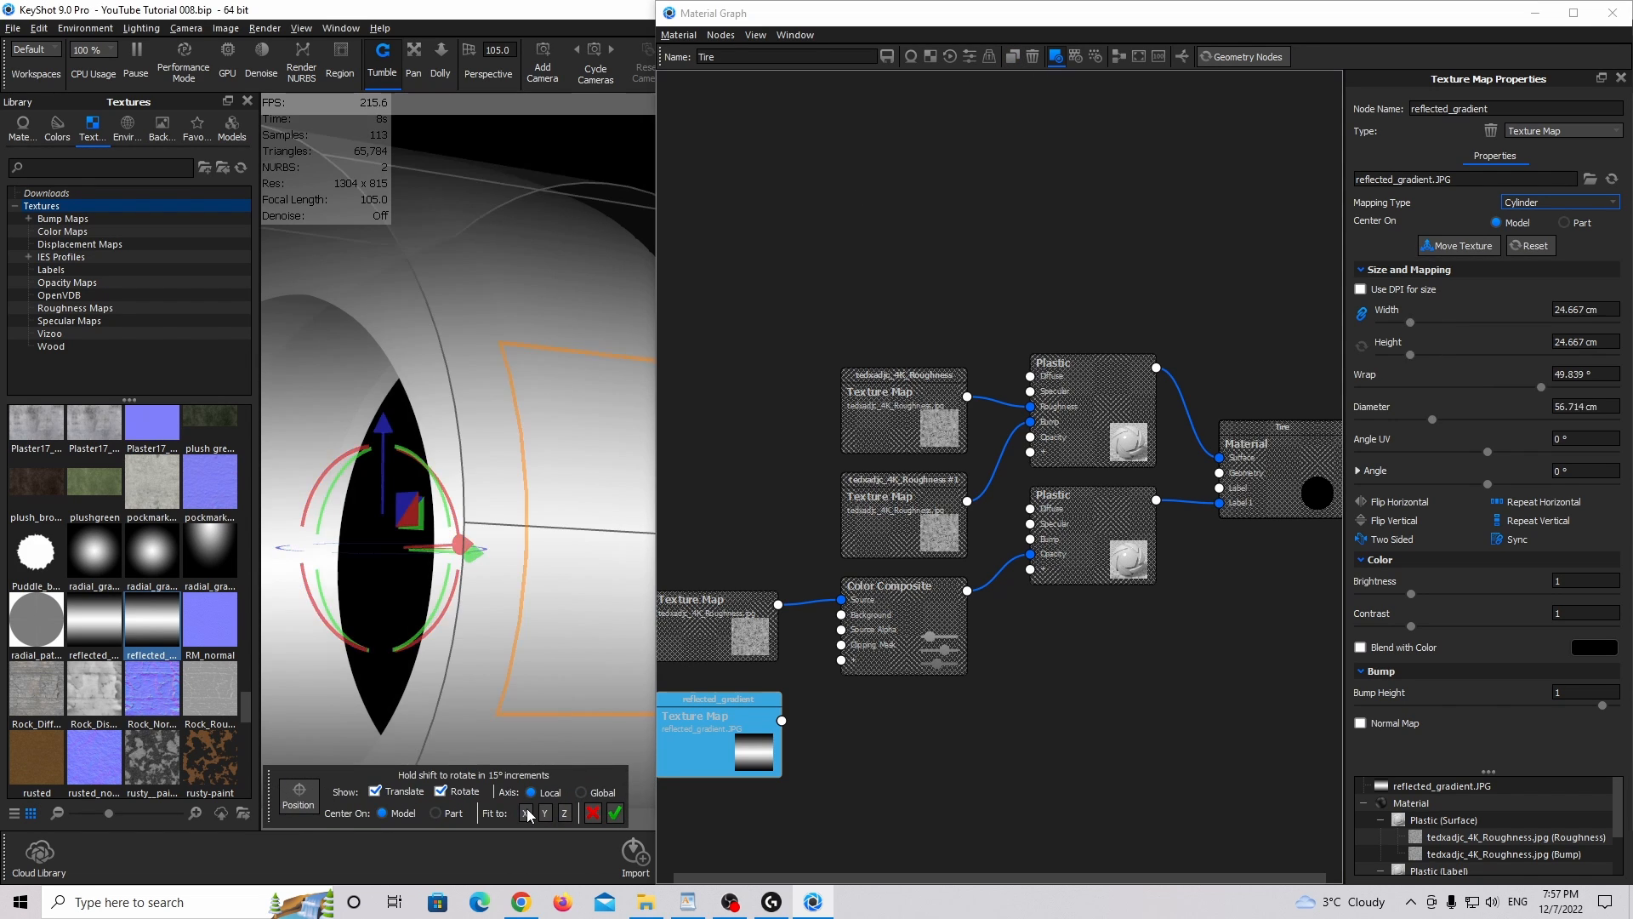
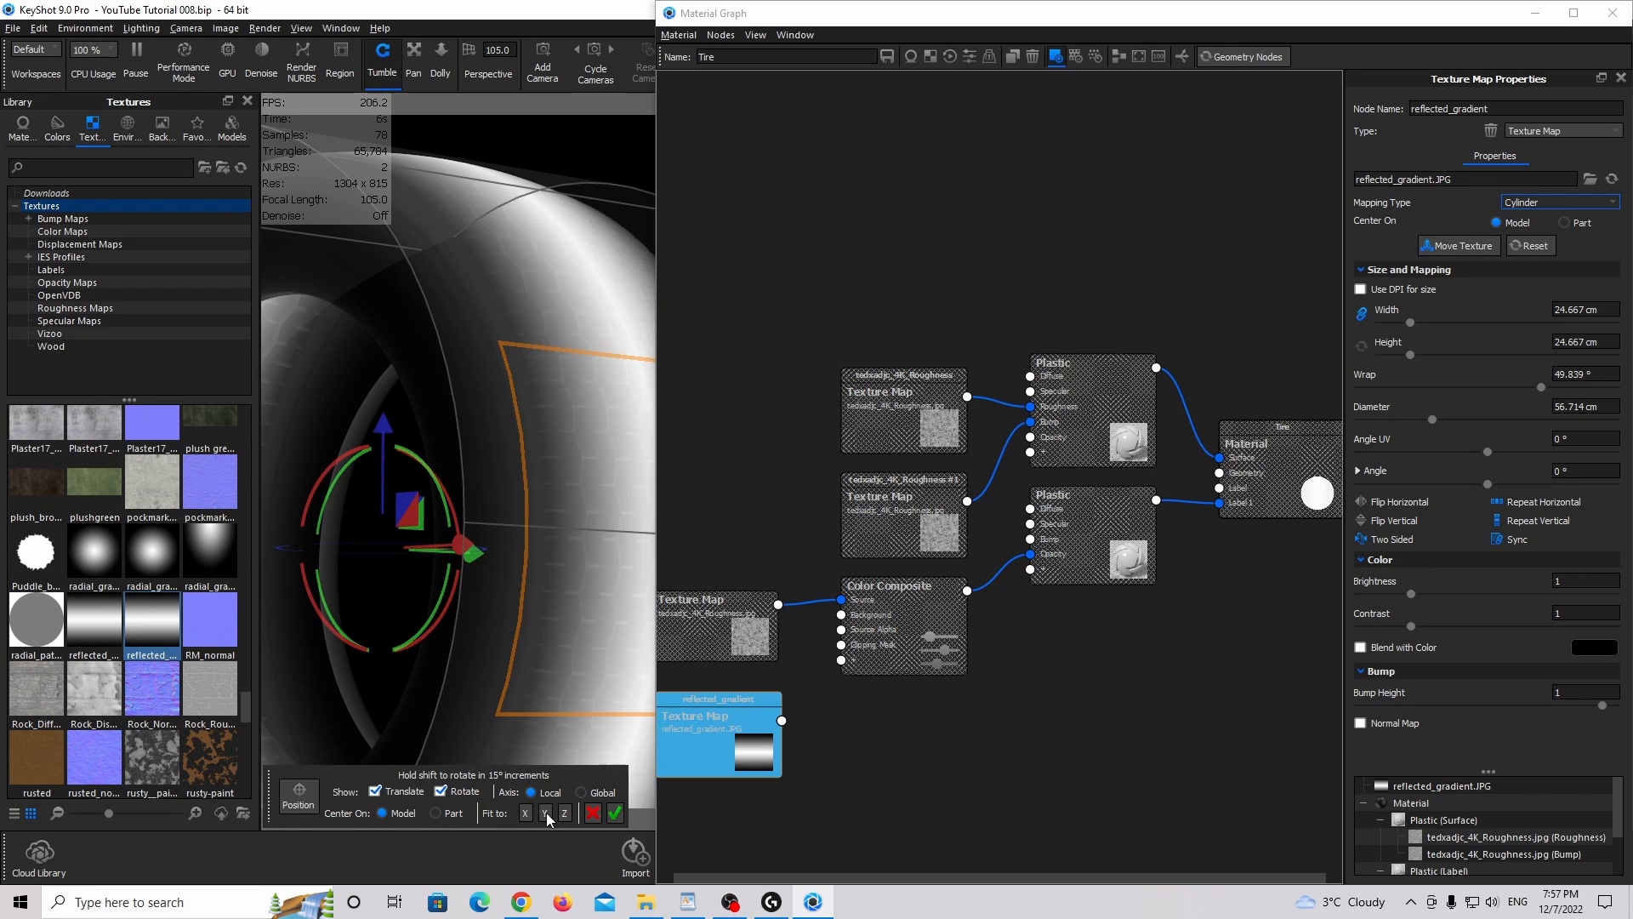
left_click(615, 814)
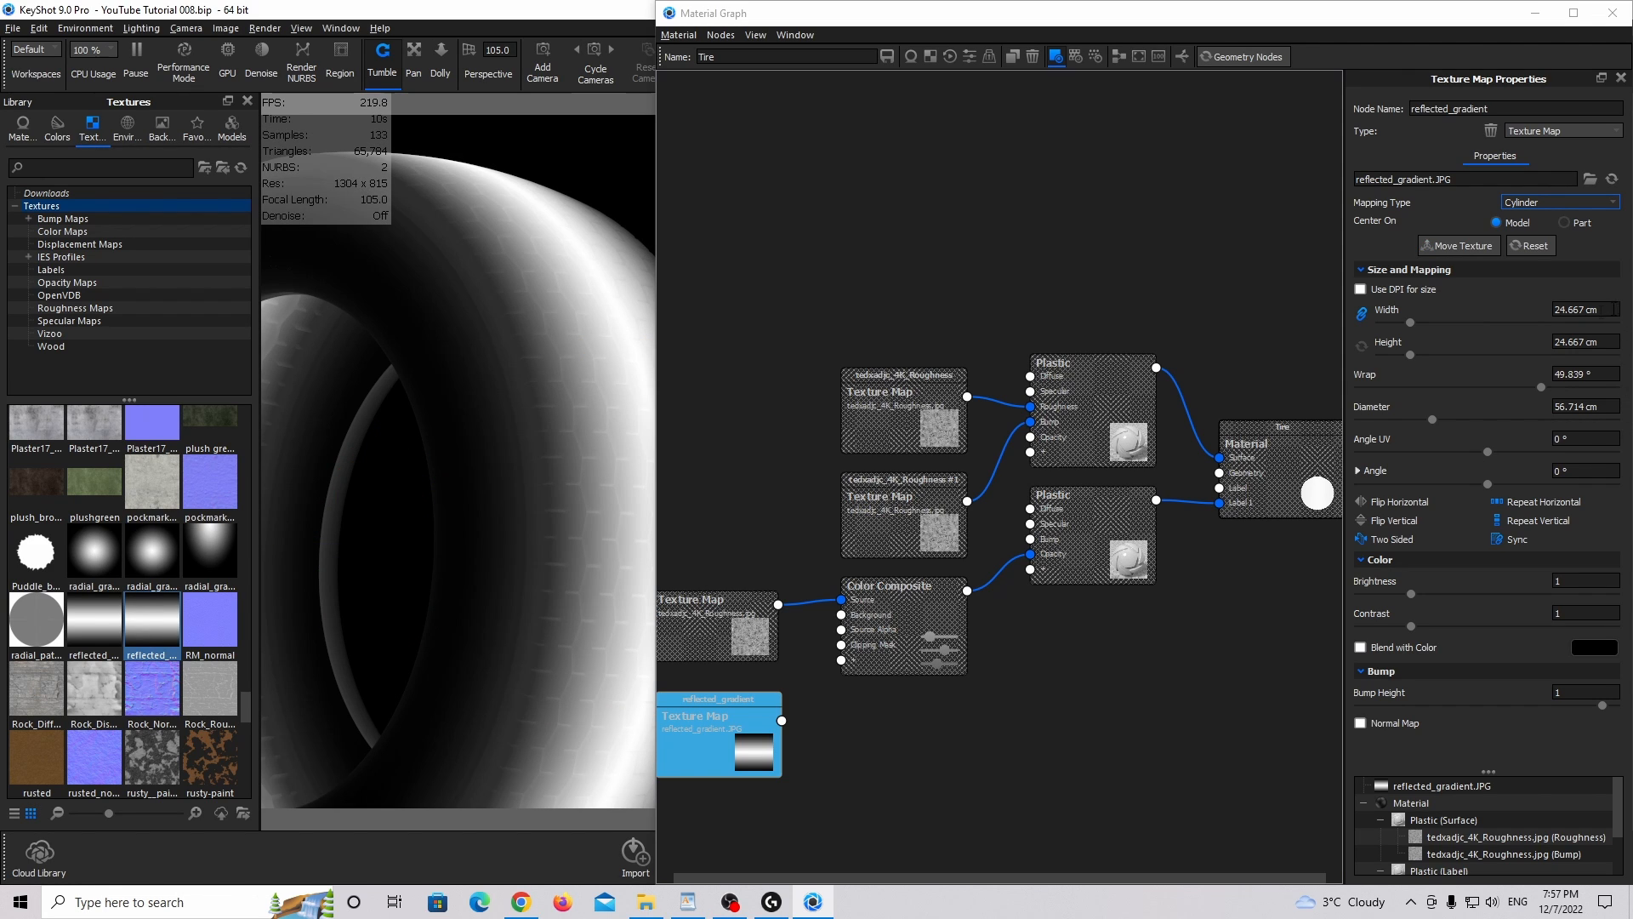
Set the gradient texture's width to 19 cm and disable vertical repeat while keeping horizontal repeat enabled.
left_click_drag(1410, 320, 1403, 325)
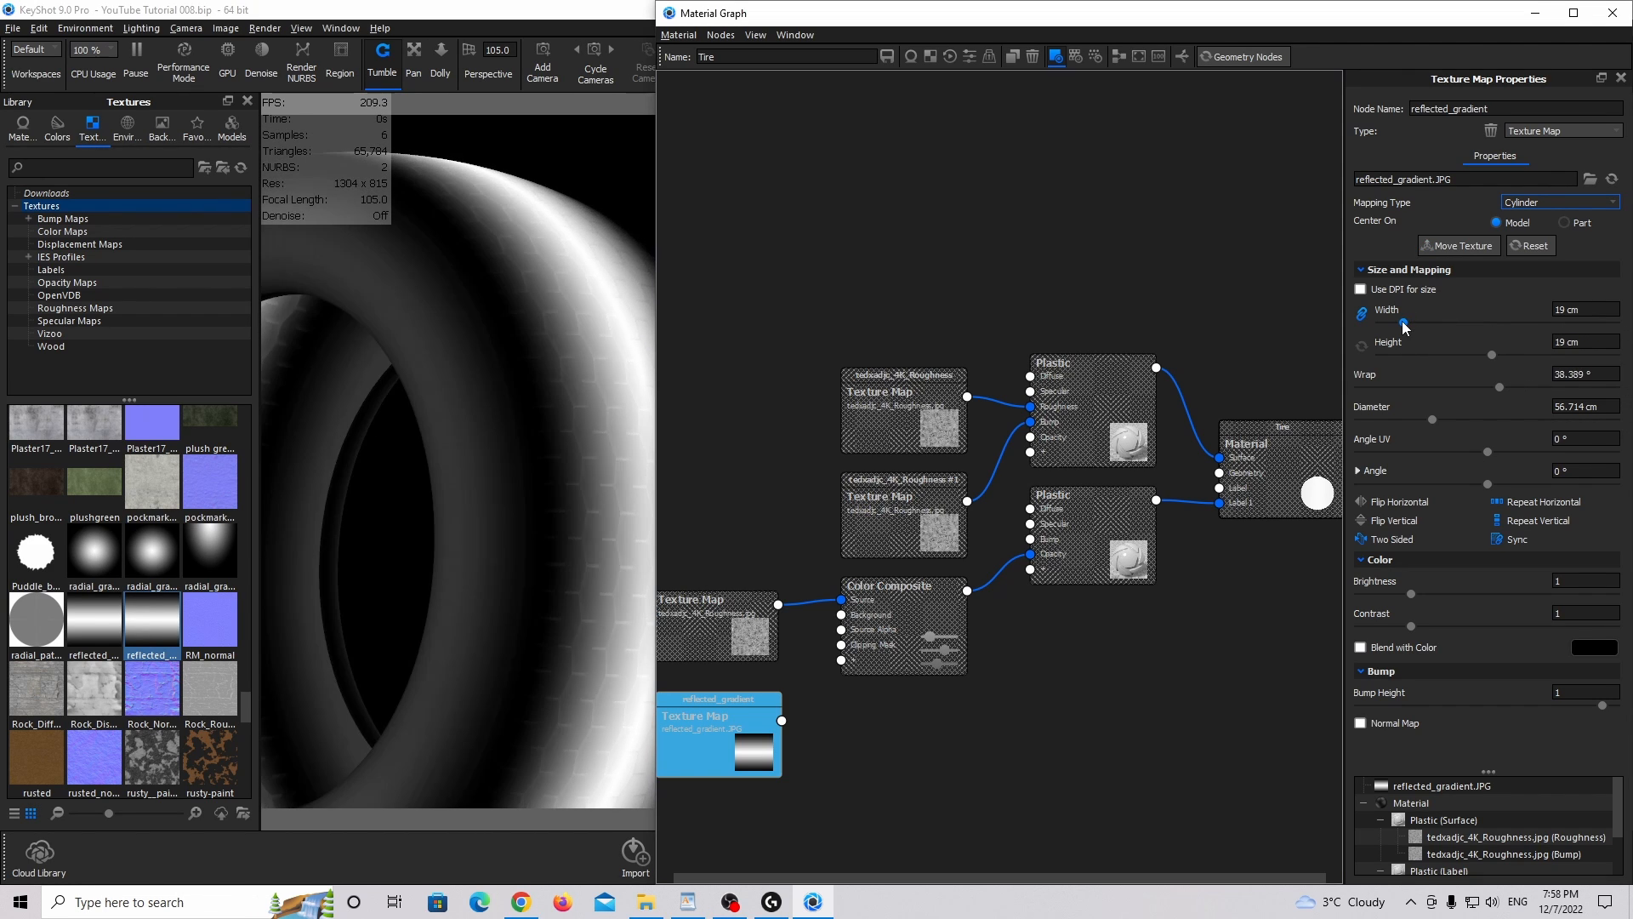
left_click(1519, 519)
left_click(1523, 501)
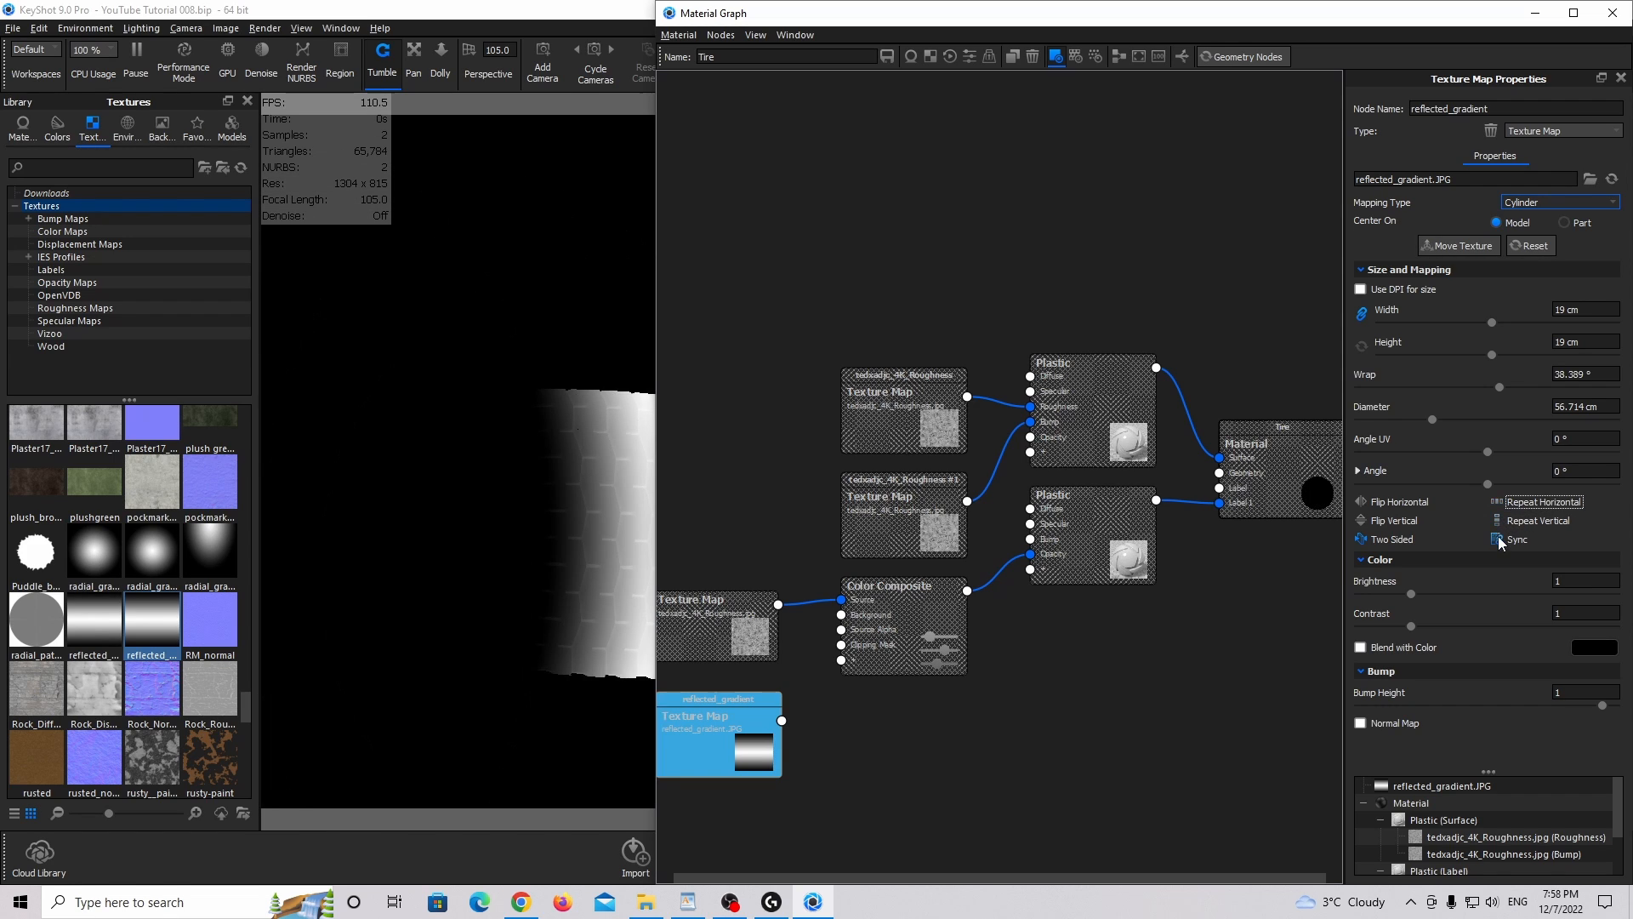
left_click(1501, 520)
left_click(1502, 519)
left_click(1497, 502)
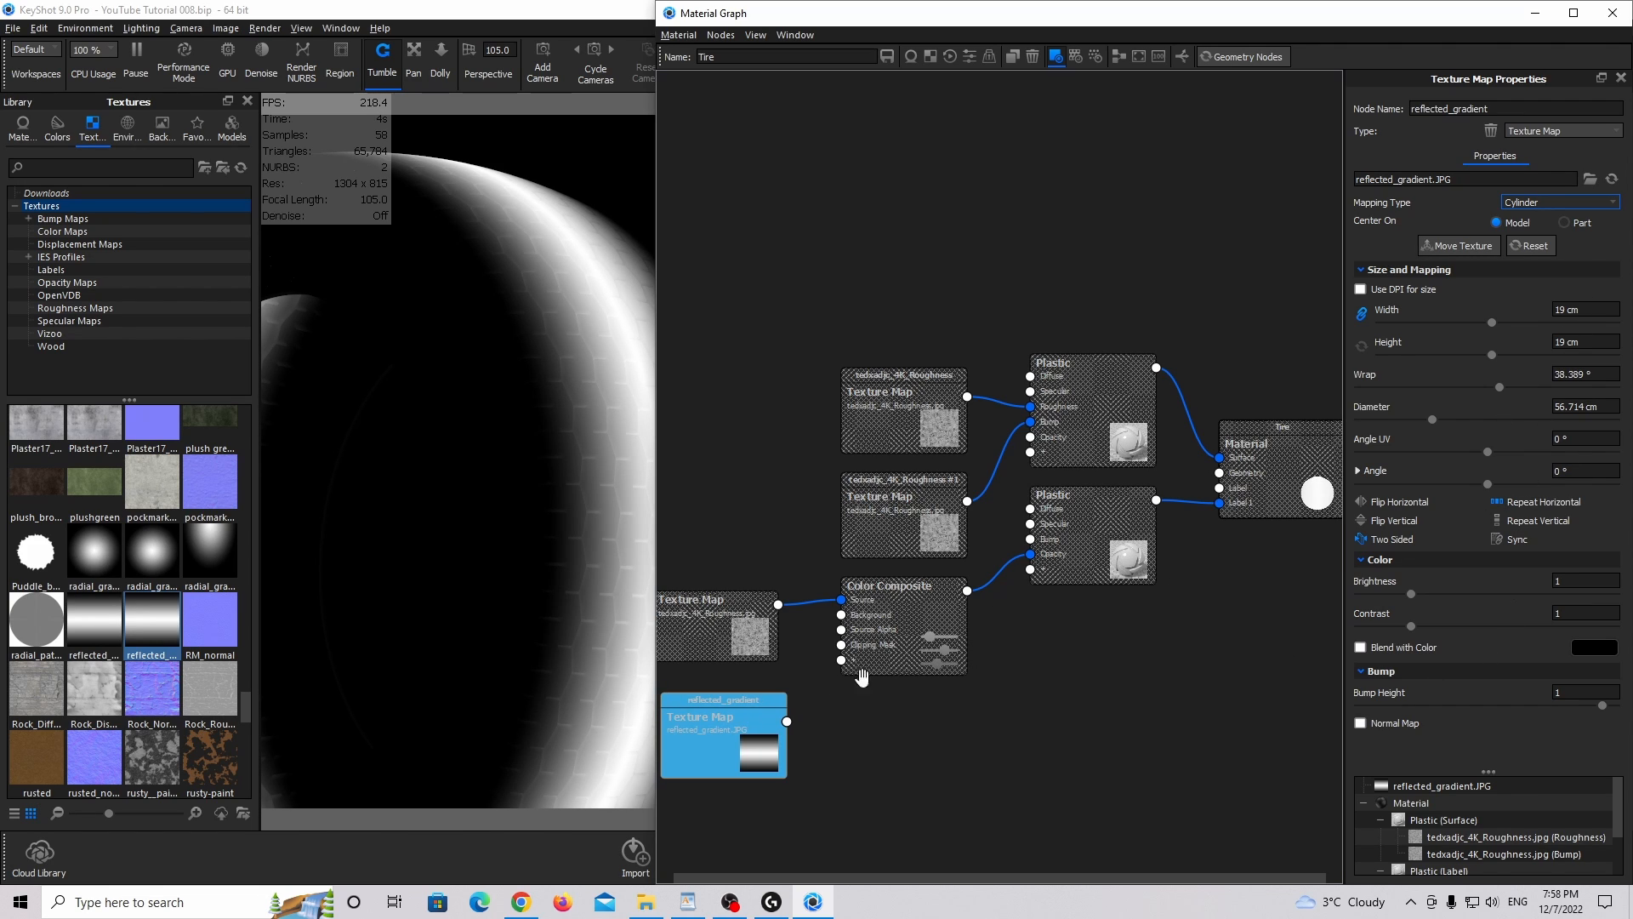
Connect the reflected_gradient texture to the Color Composite's Background and Source Alpha inputs and end its isolated preview.
left_click_drag(758, 723, 841, 614)
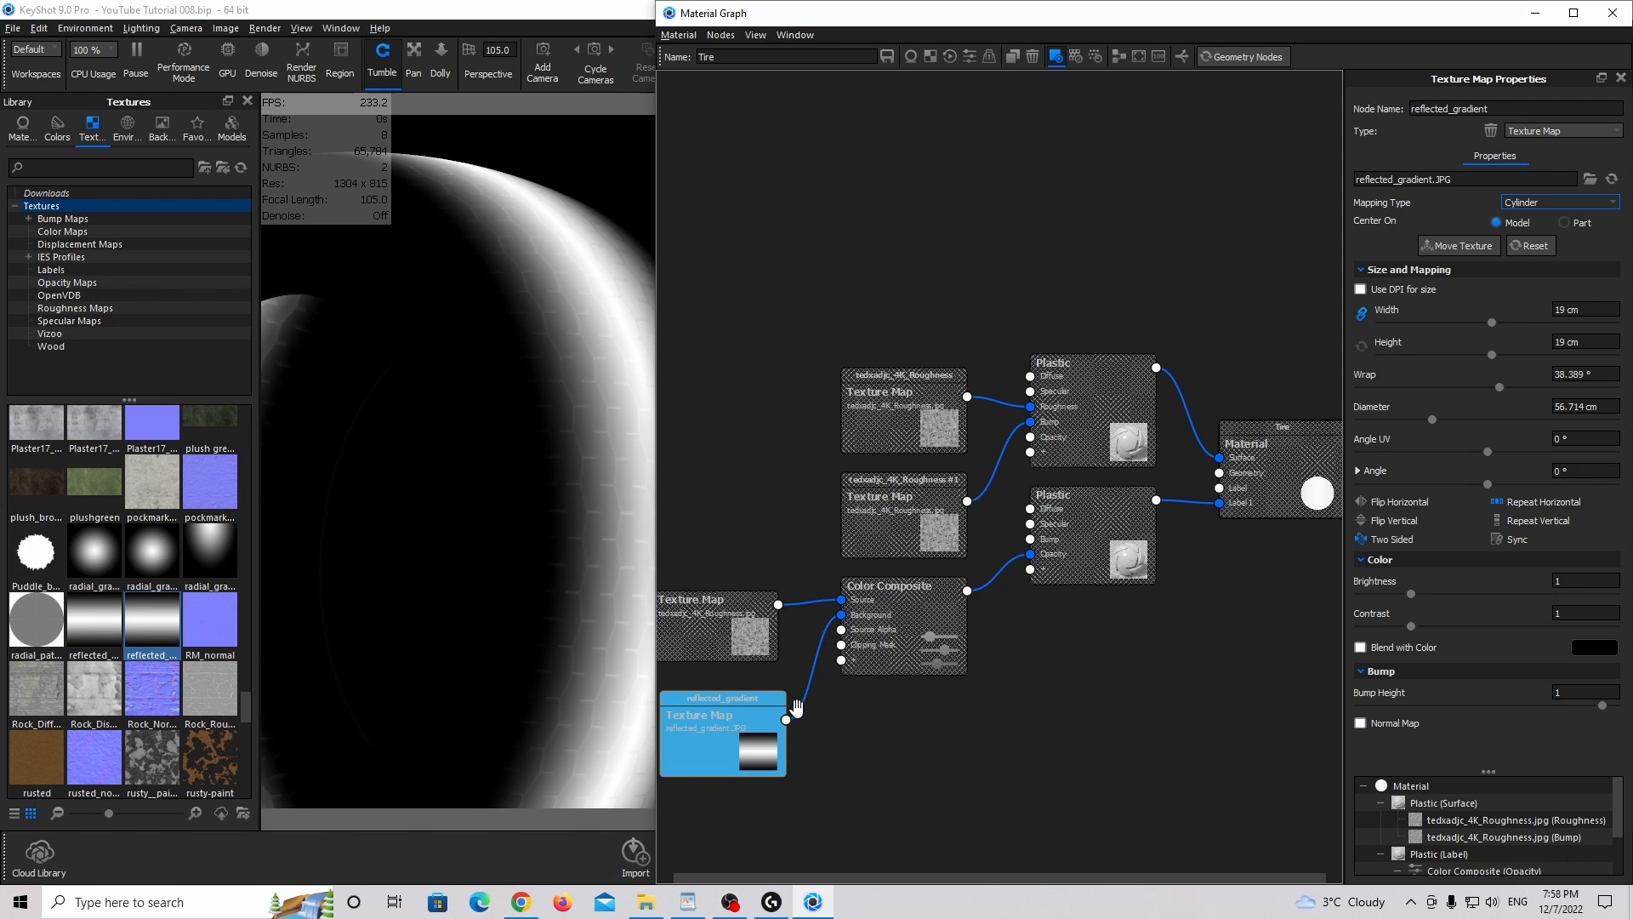
left_click_drag(786, 720, 842, 629)
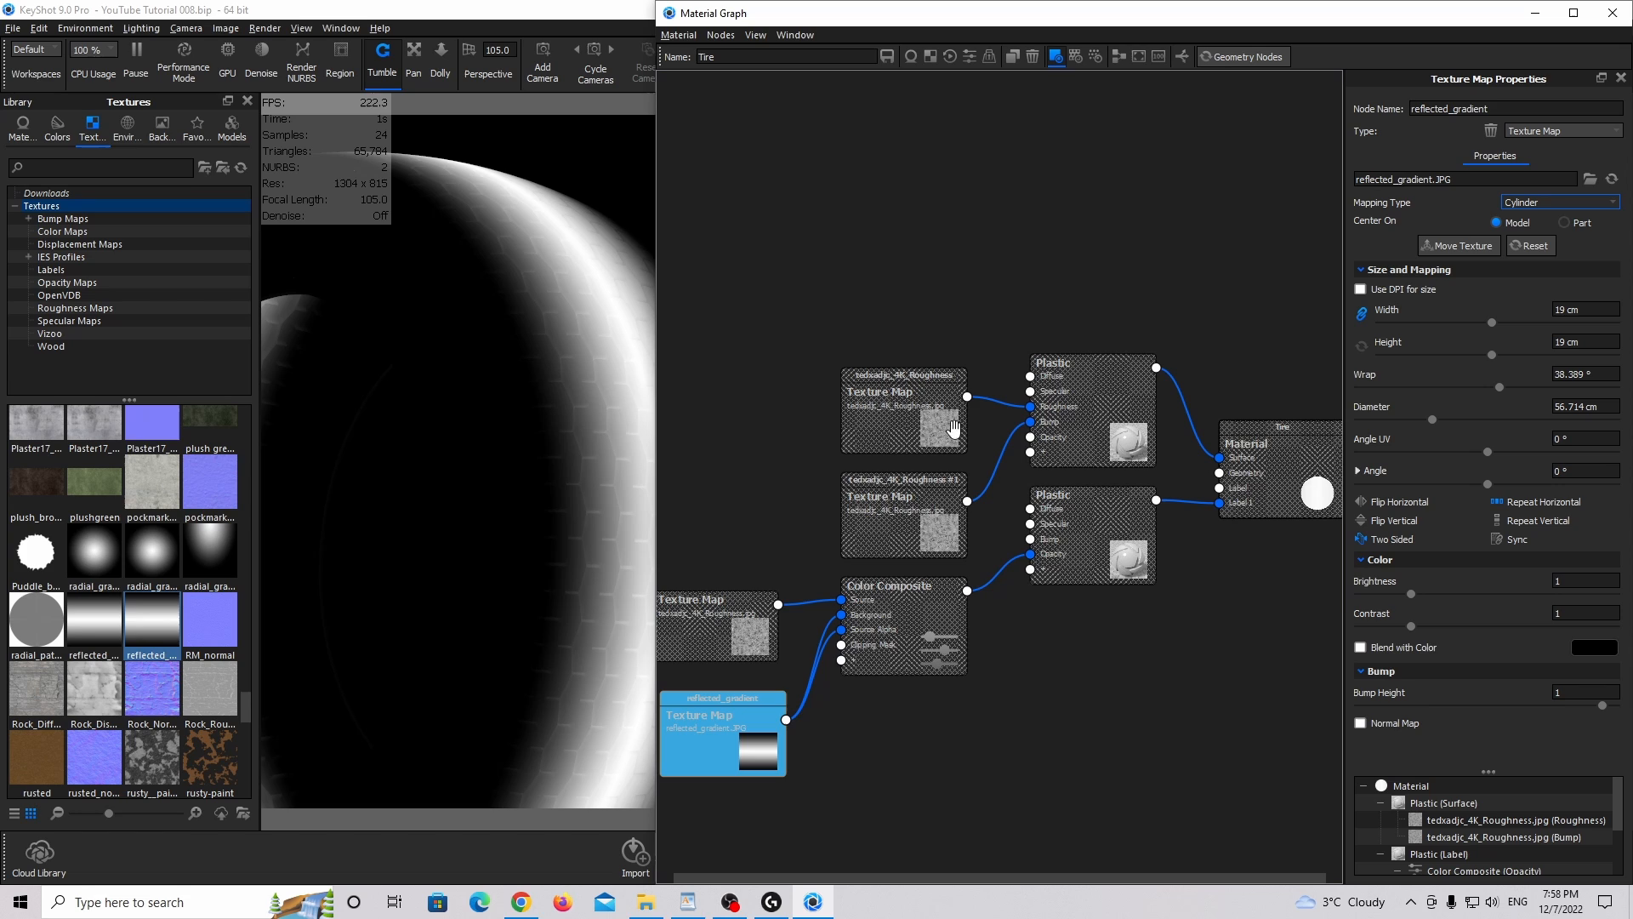
left_click_drag(749, 717, 743, 719)
left_click(1056, 58)
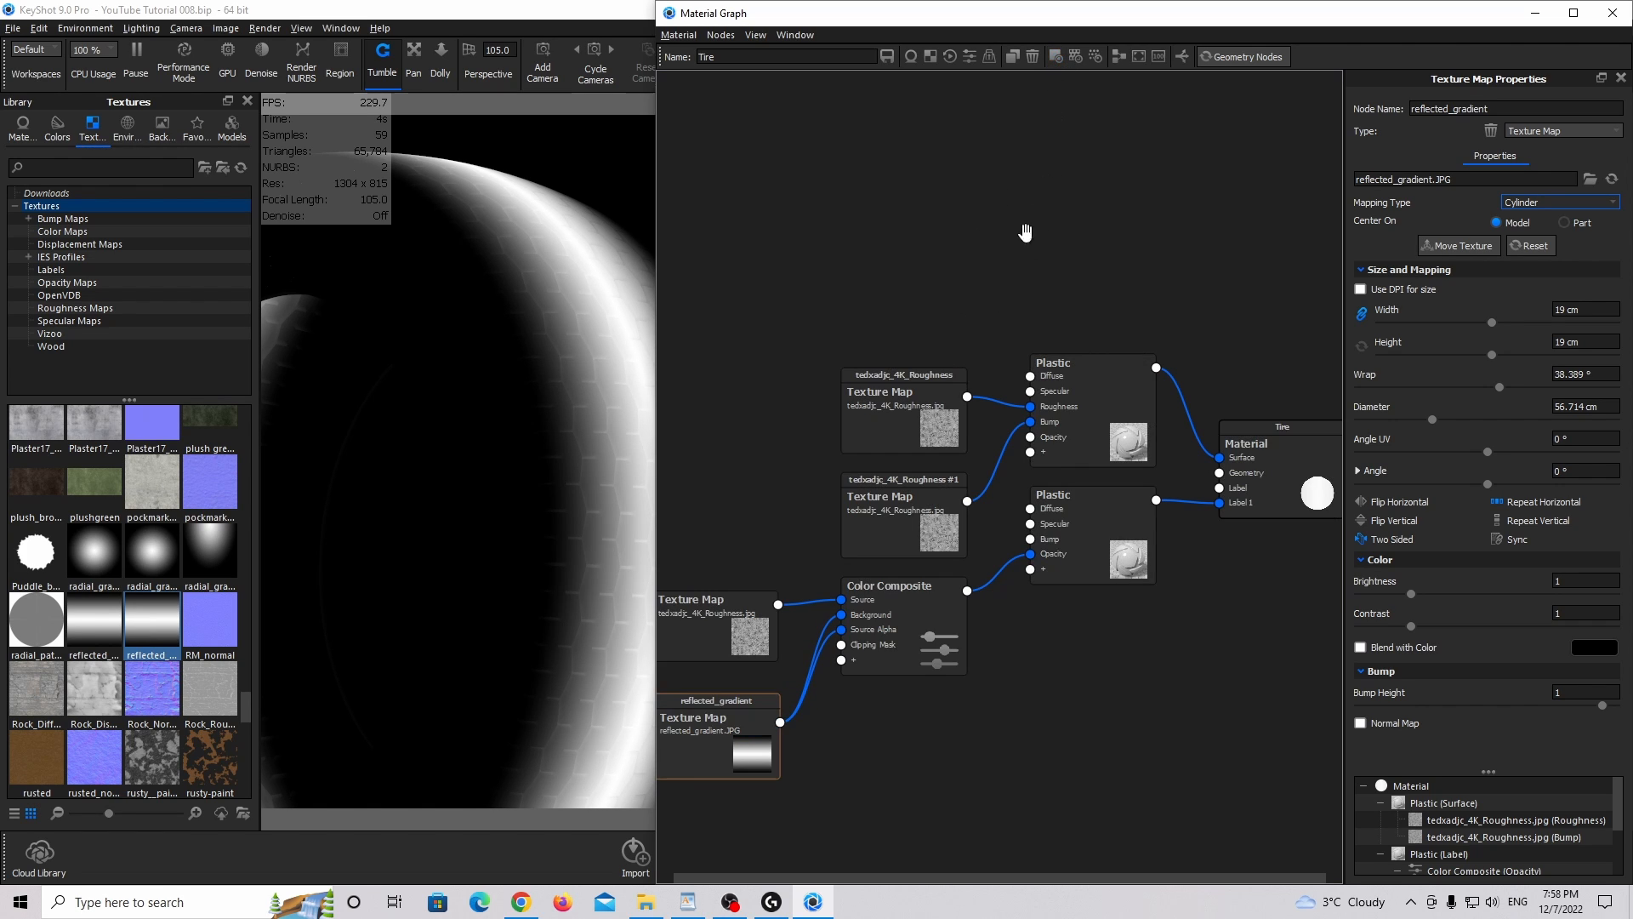
Nudge the source Texture Map in the graph and preview the Color Composite node's output alone on the tire.
left_click_drag(723, 647, 712, 652)
left_click(897, 642)
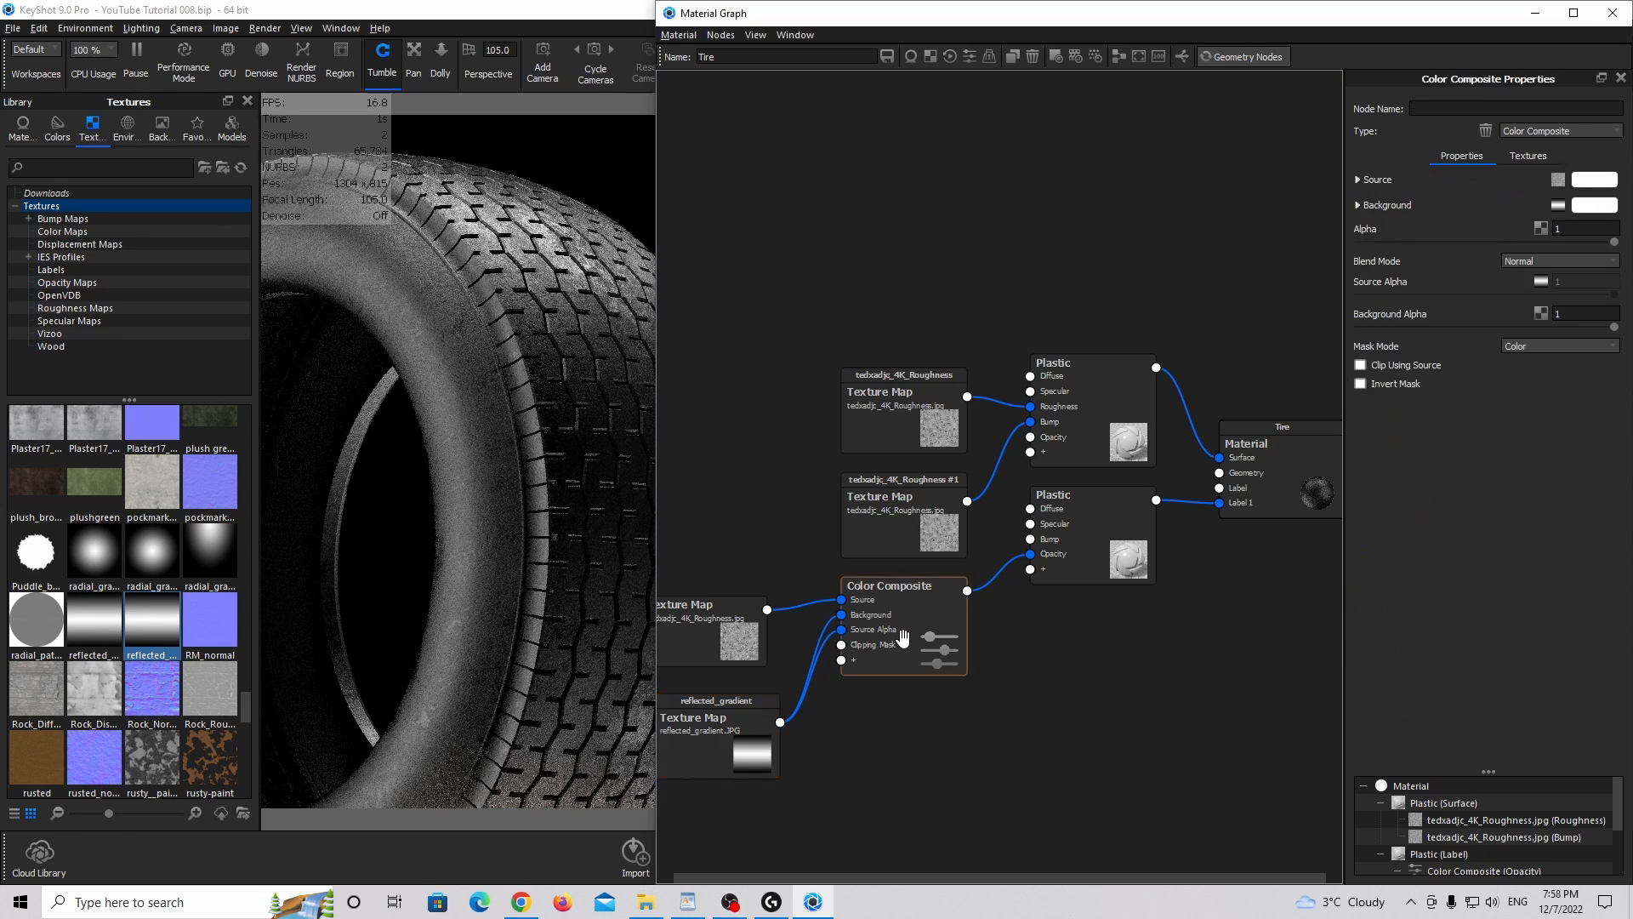
key("c")
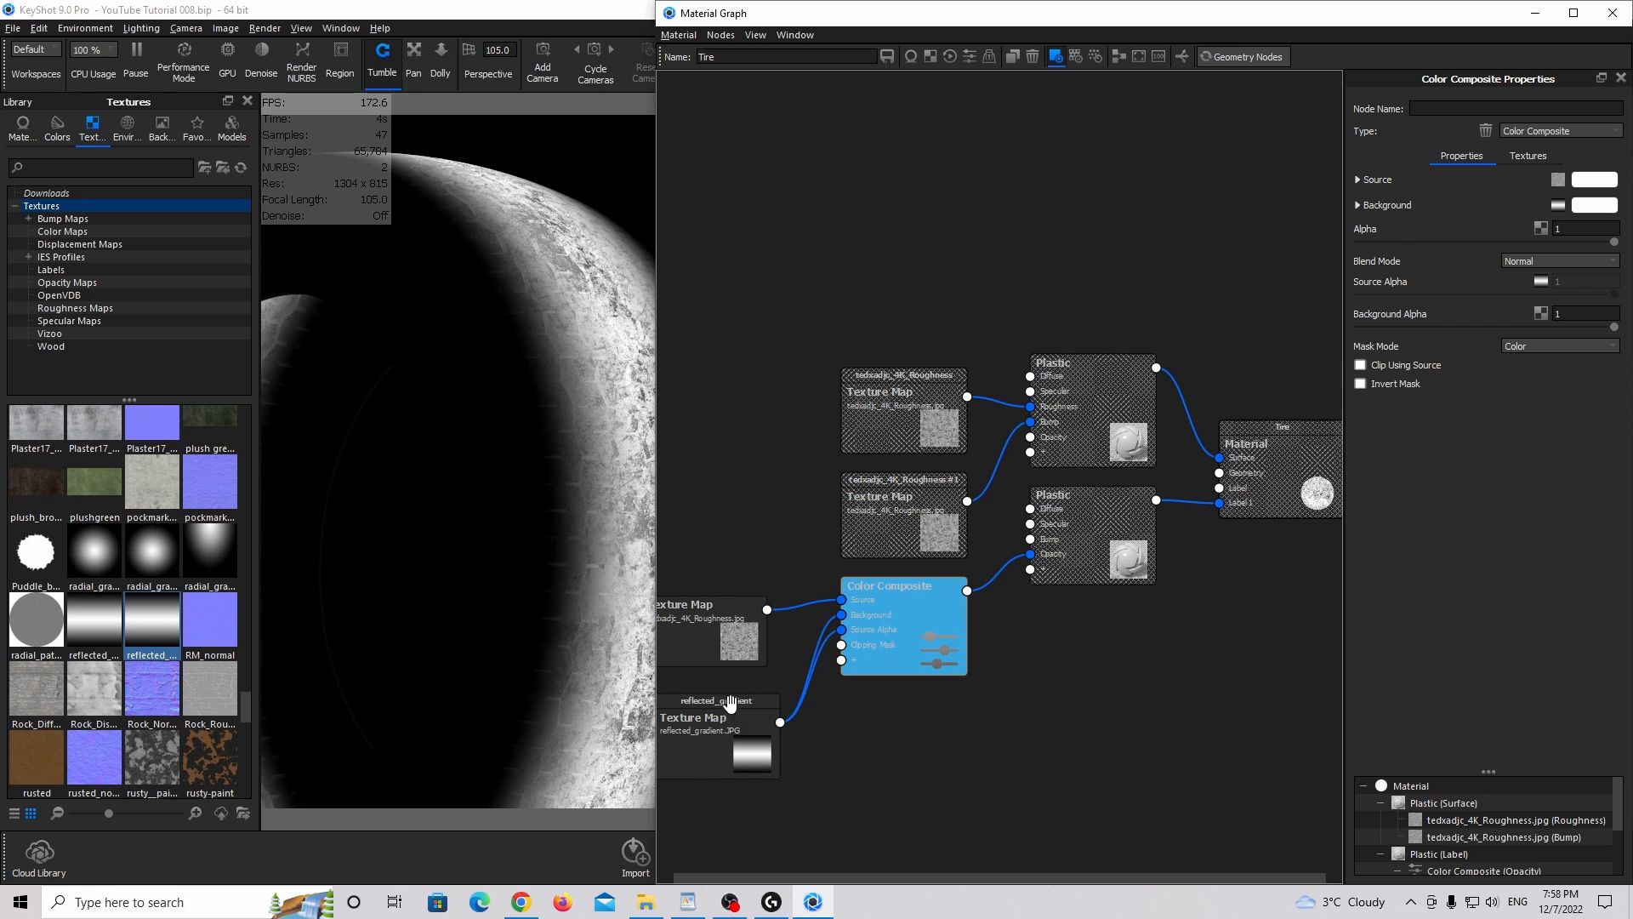
Open the reflected_gradient texture's settings and set its brightness to 5.
left_click(748, 734)
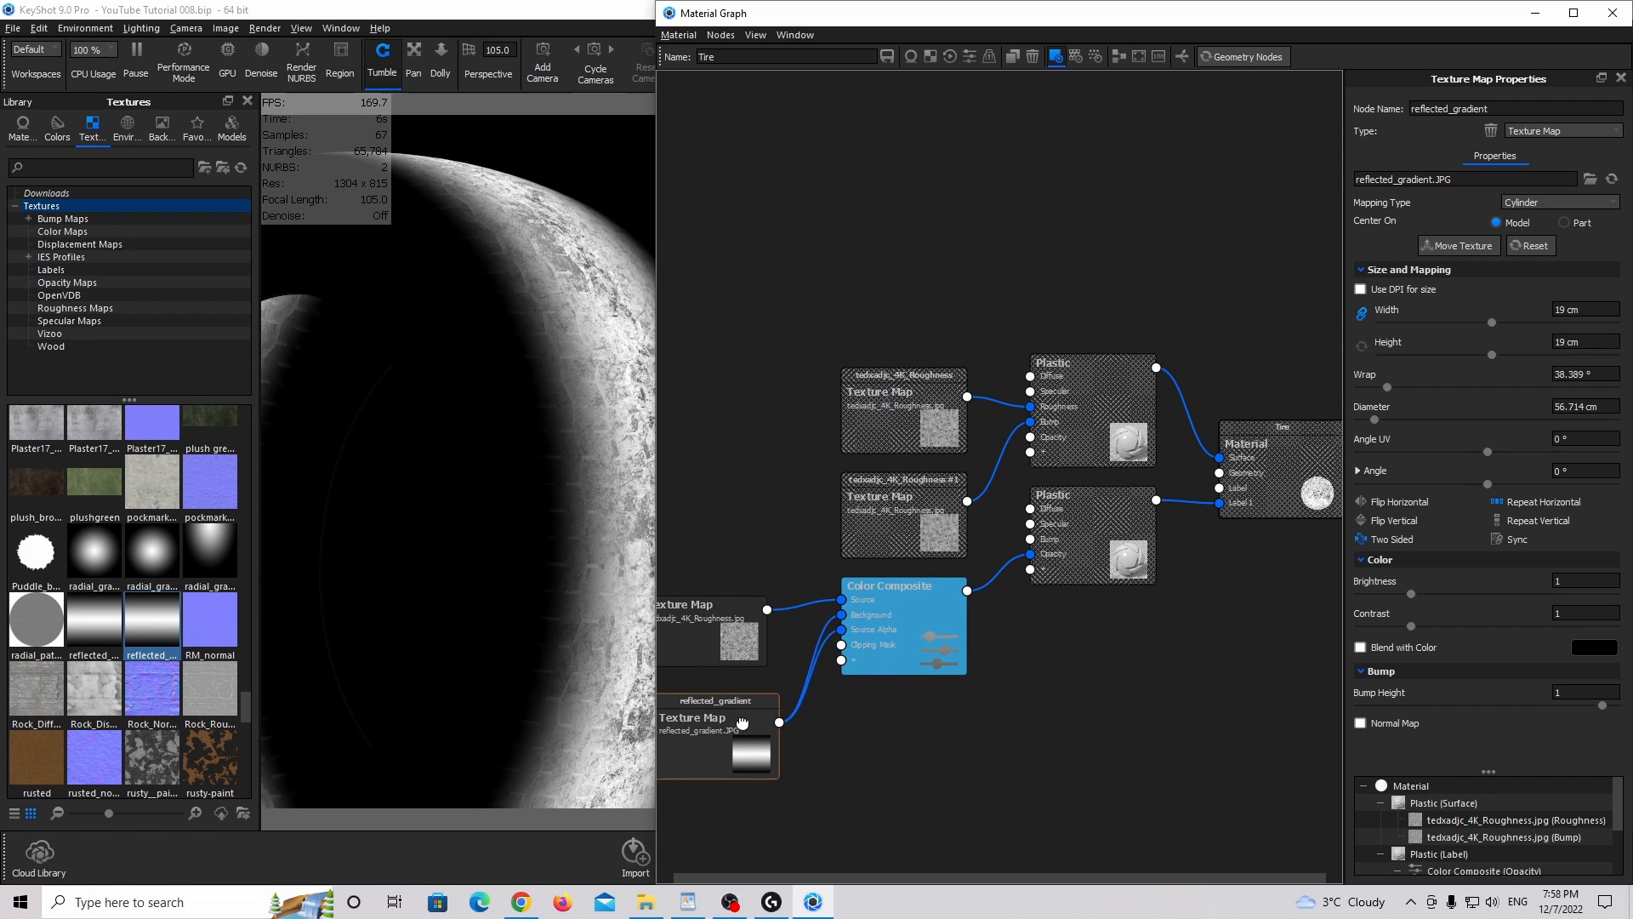
left_click_drag(745, 724, 742, 712)
left_click(1569, 581)
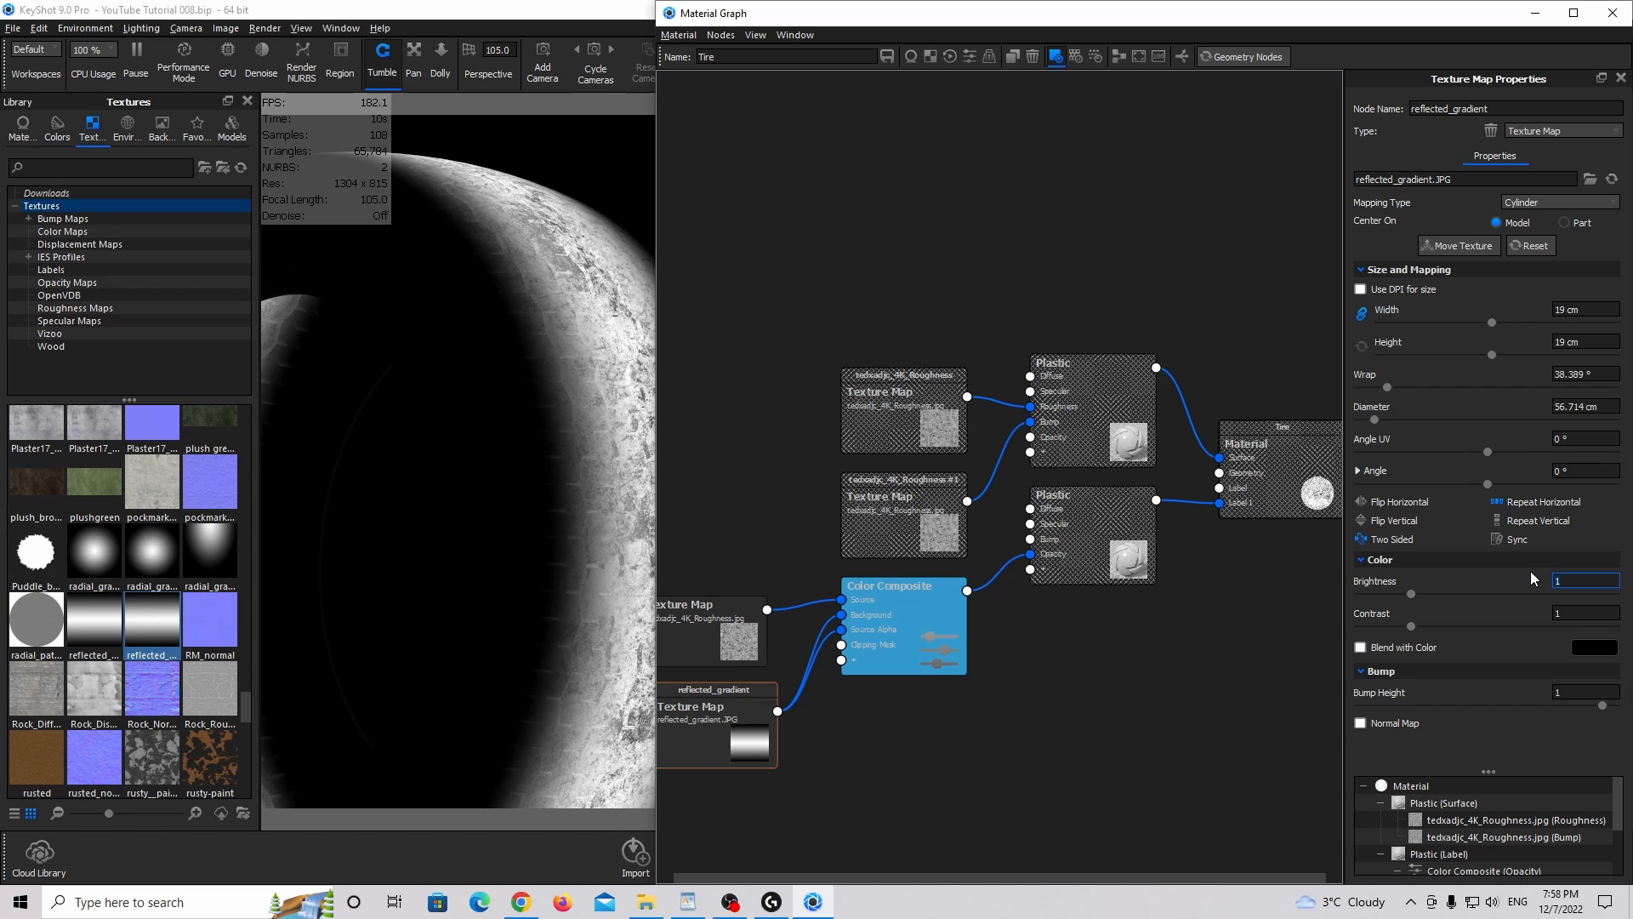
type("5")
key("Tab")
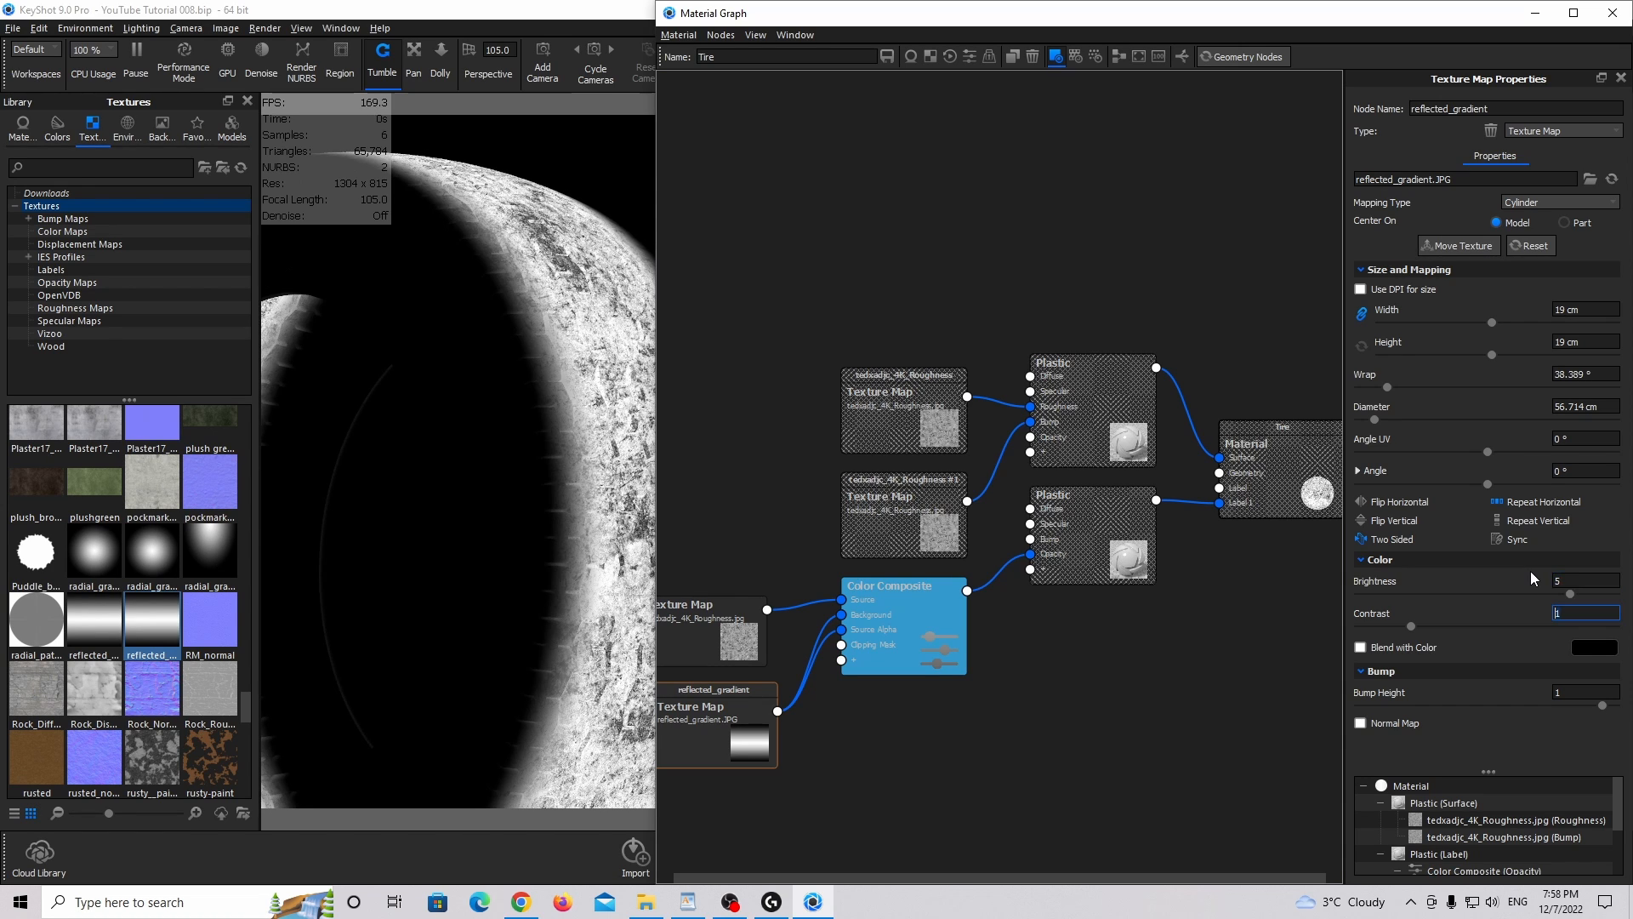
Test a contrast of 2 on the gradient texture, restore it to 1, and return to the full material render.
type("2")
key("Return")
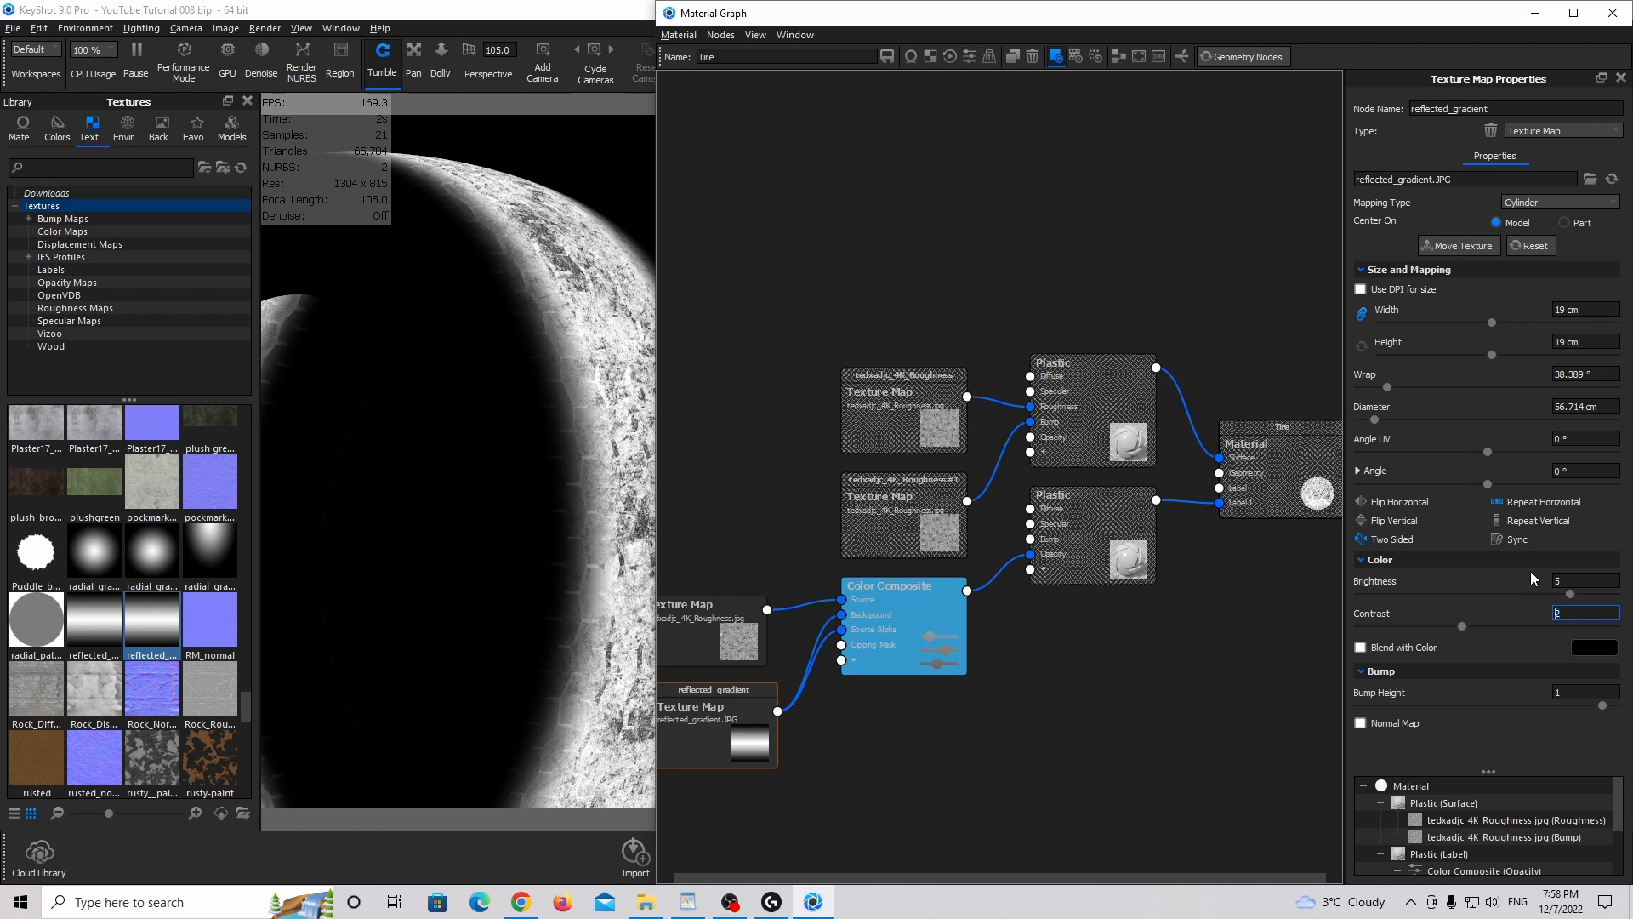
type("1")
key("Return")
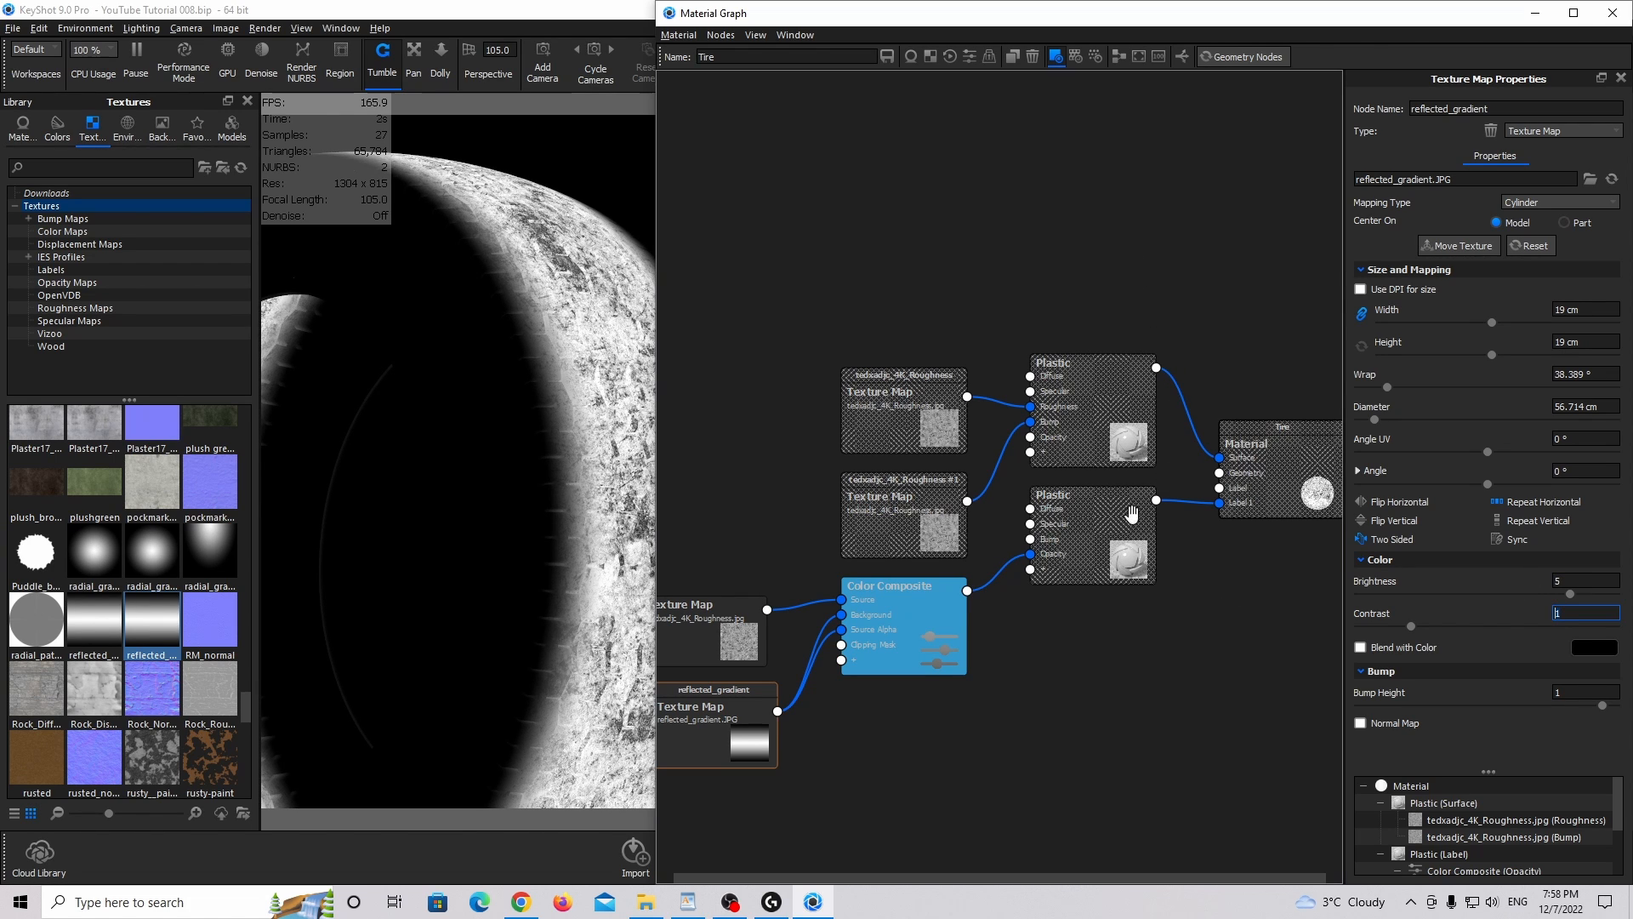
left_click(970, 672)
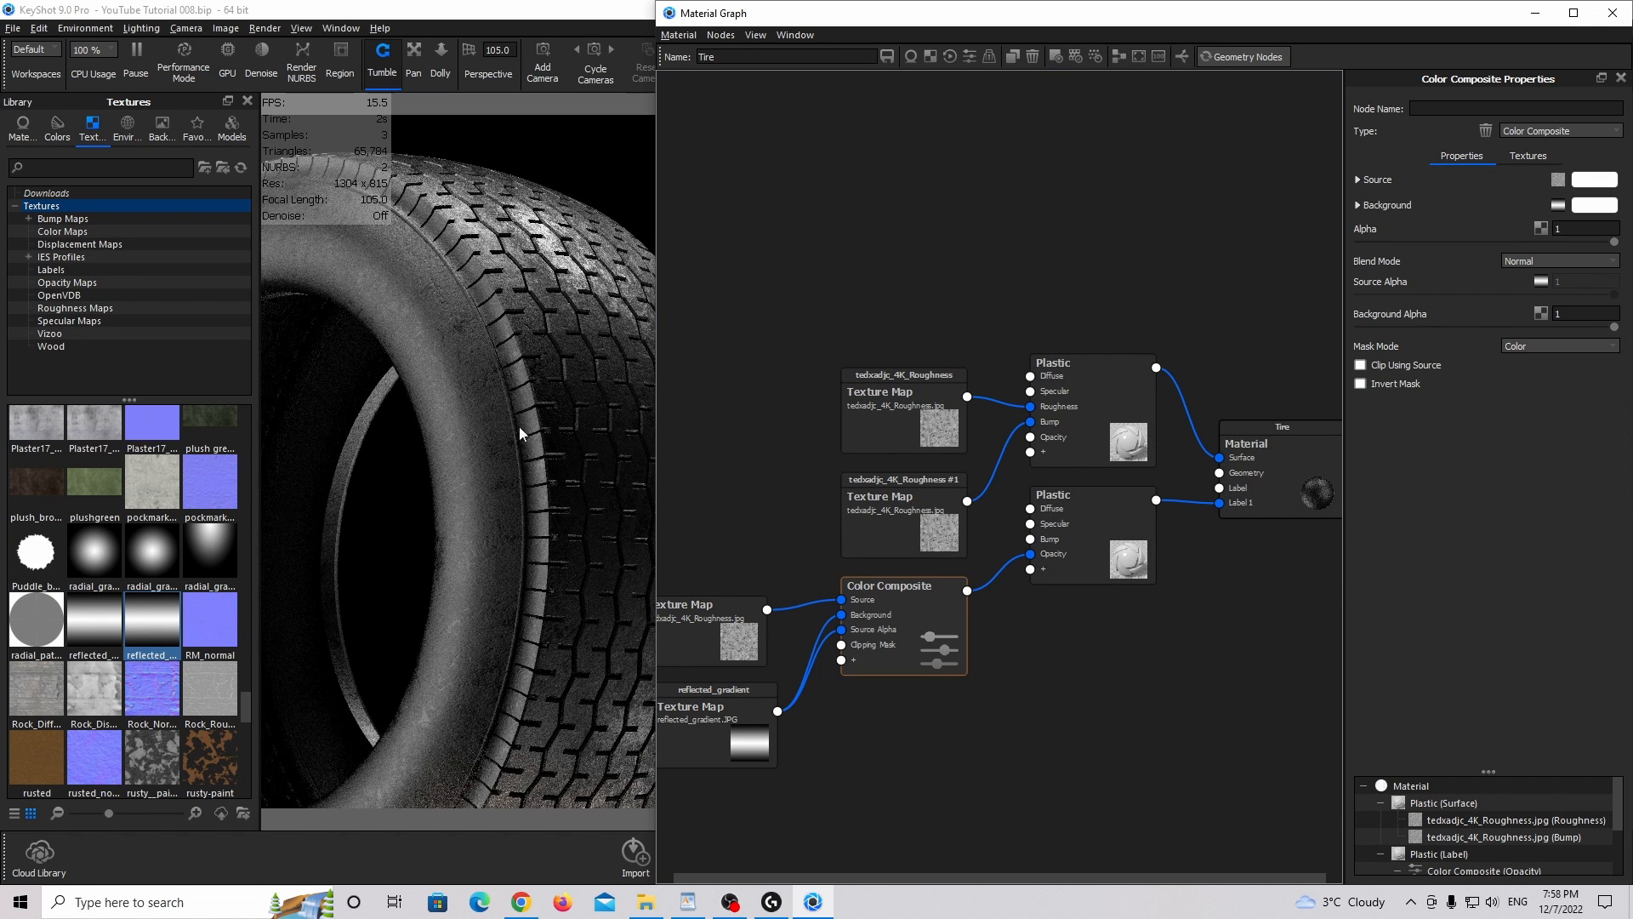
left_click_drag(940, 627, 936, 631)
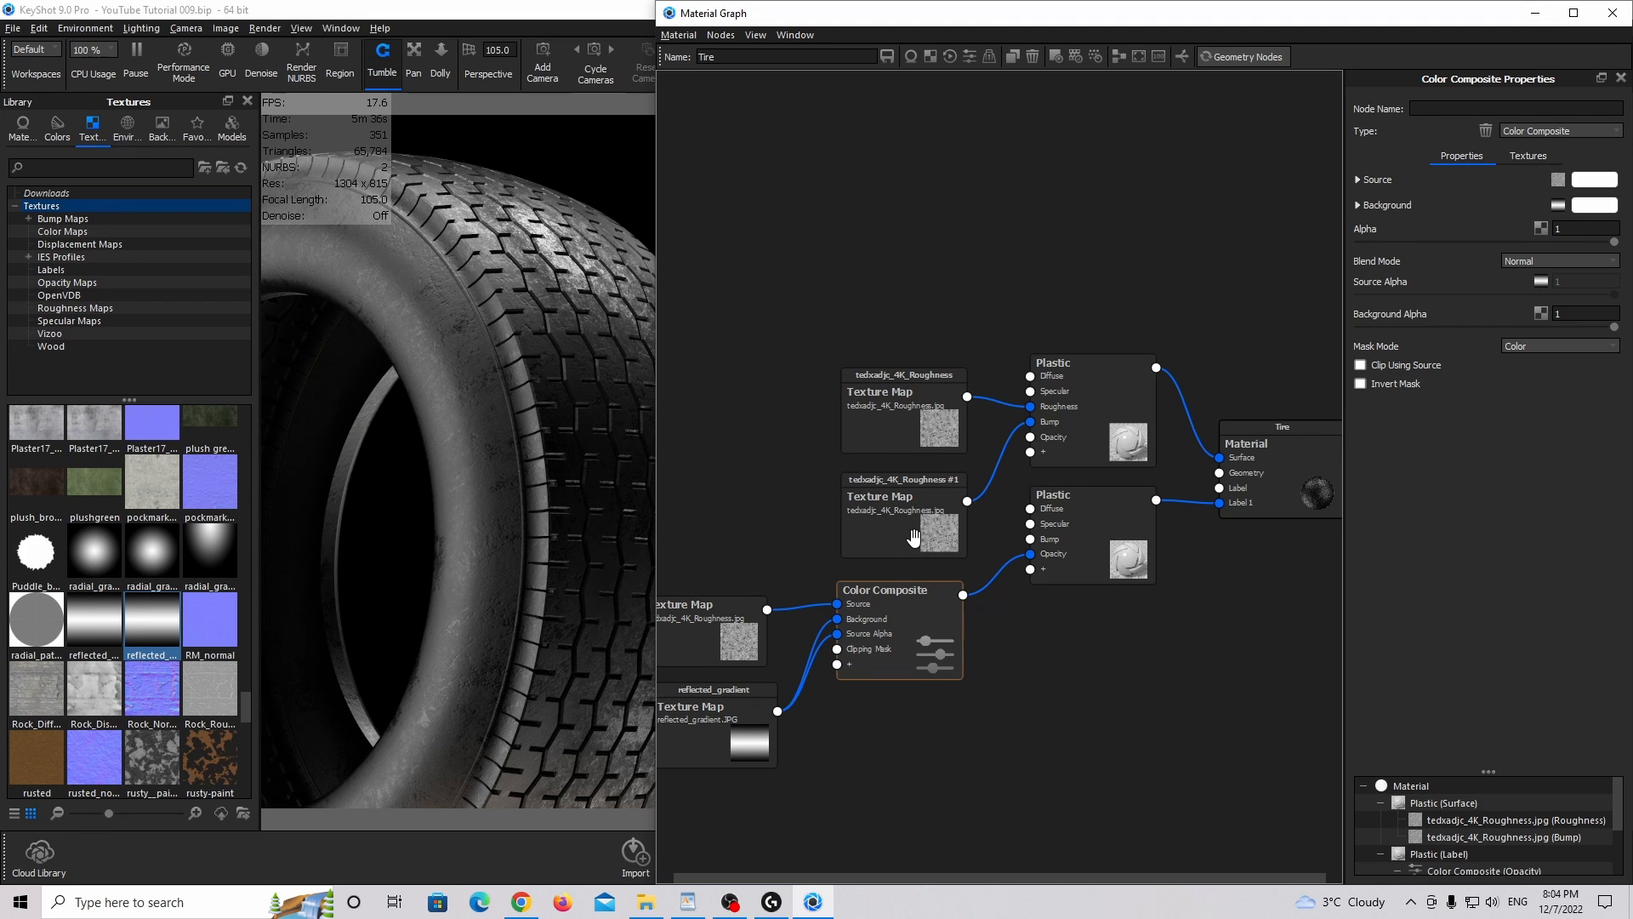
Bring tedxadjc_4K_Roughness.jpg into the material graph from the file folder and place its Texture Map above the Color Composite's source texture.
left_click(646, 901)
left_click_drag(623, 353, 817, 182)
left_click(1292, 237)
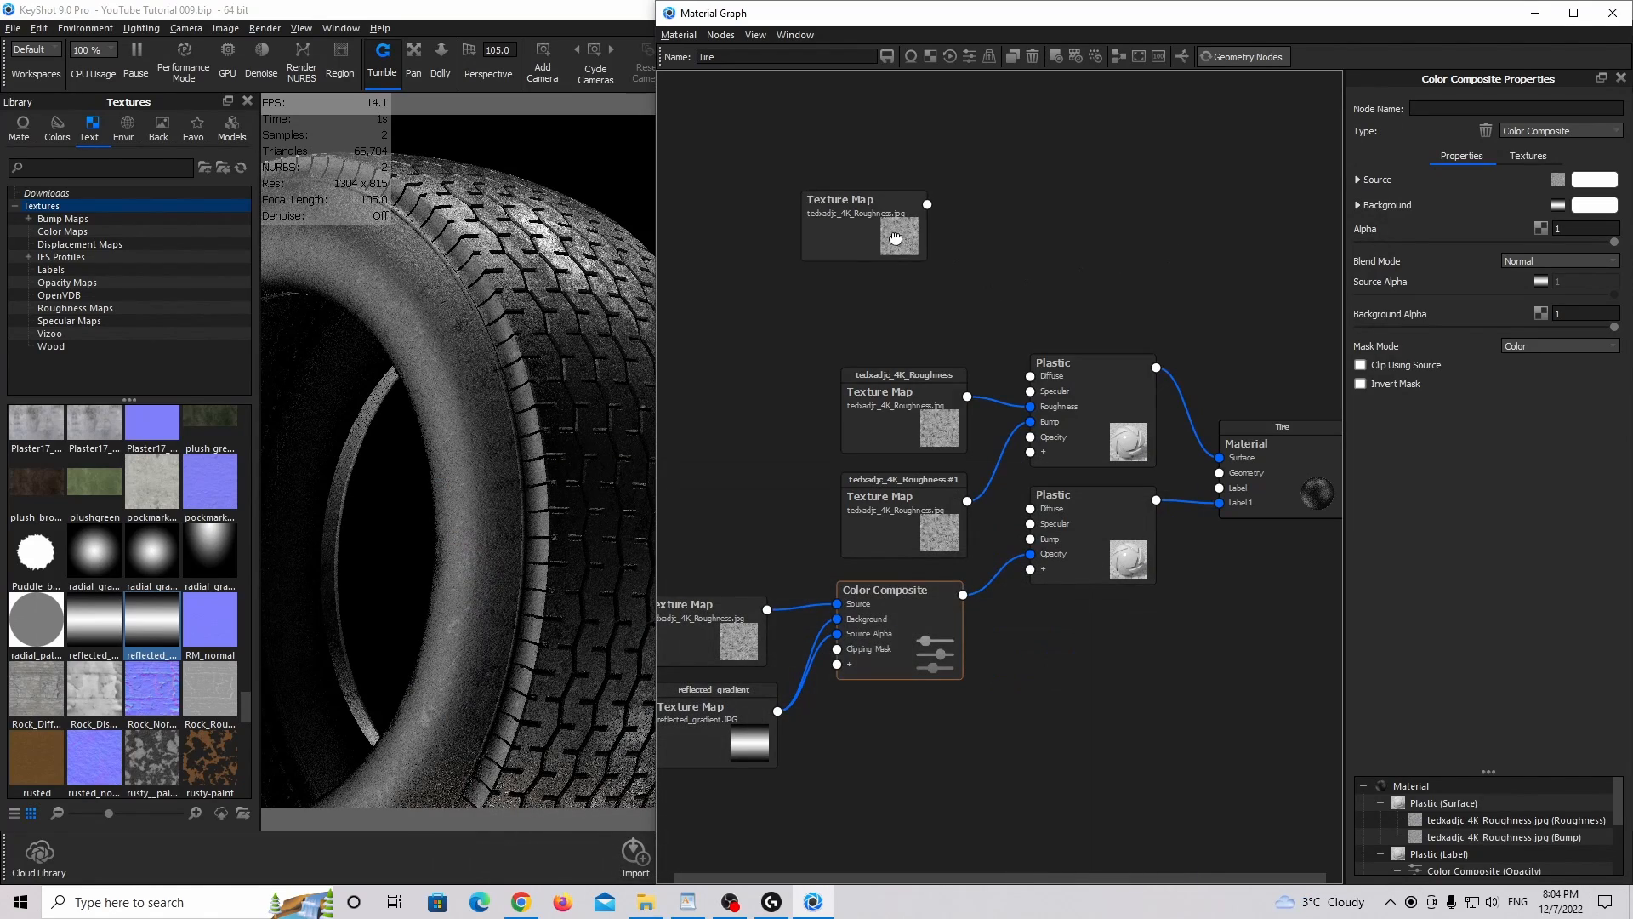
left_click_drag(896, 218, 735, 523)
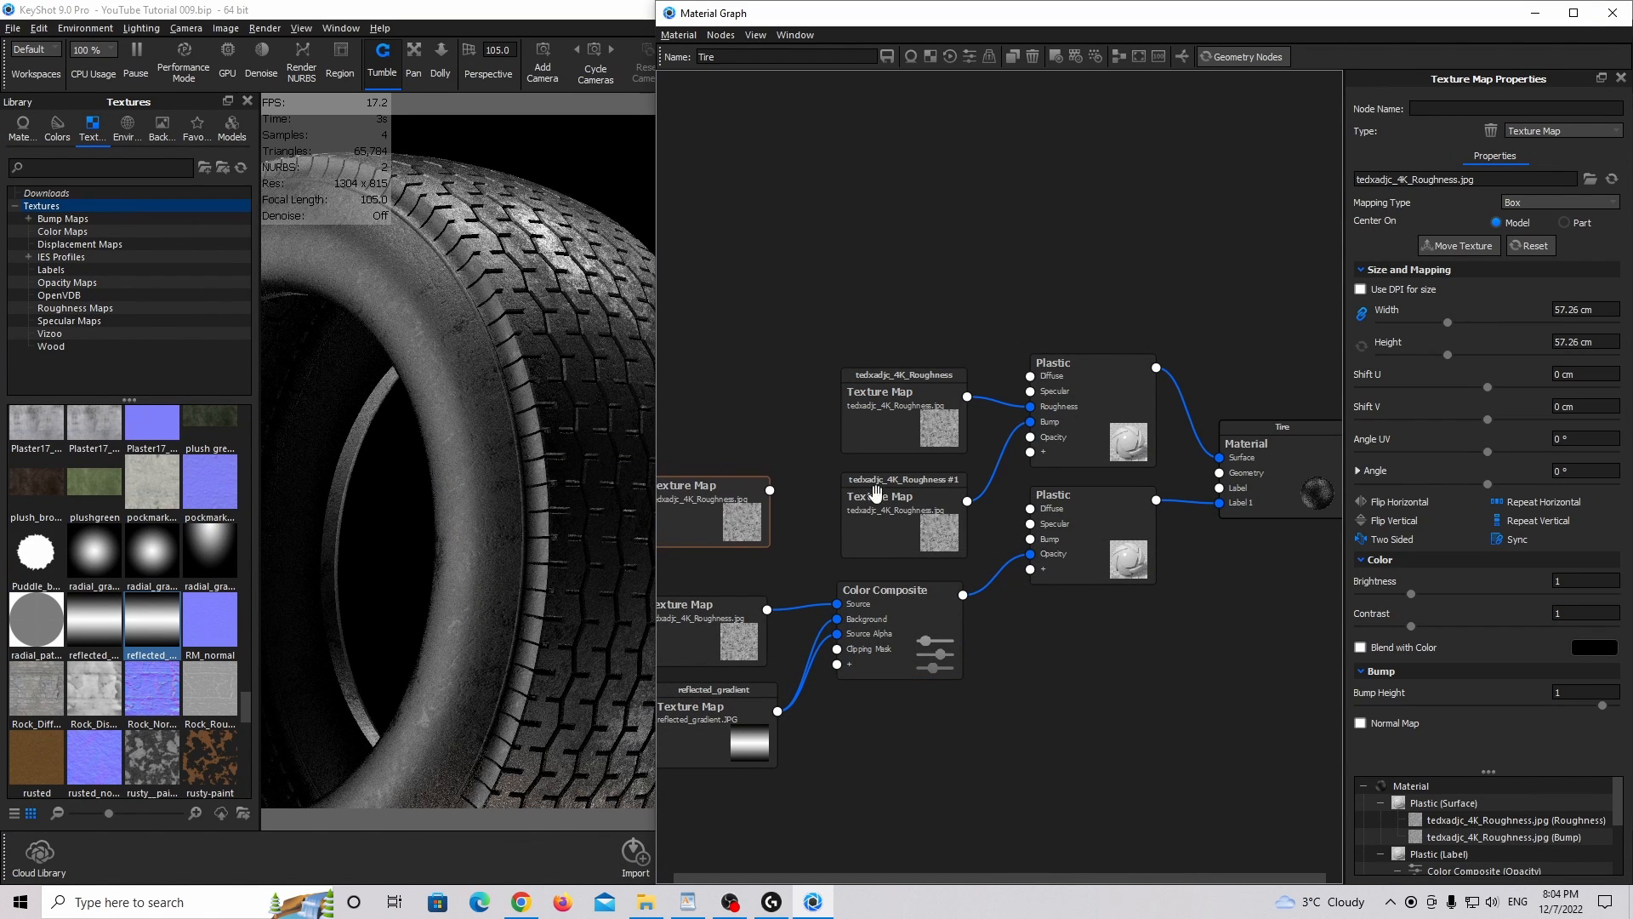
Set the new Texture Map's width to 50 cm and connect it to the label Plastic's Bump input.
left_click(1584, 309)
type("50")
key("Return")
left_click_drag(740, 531, 1031, 540)
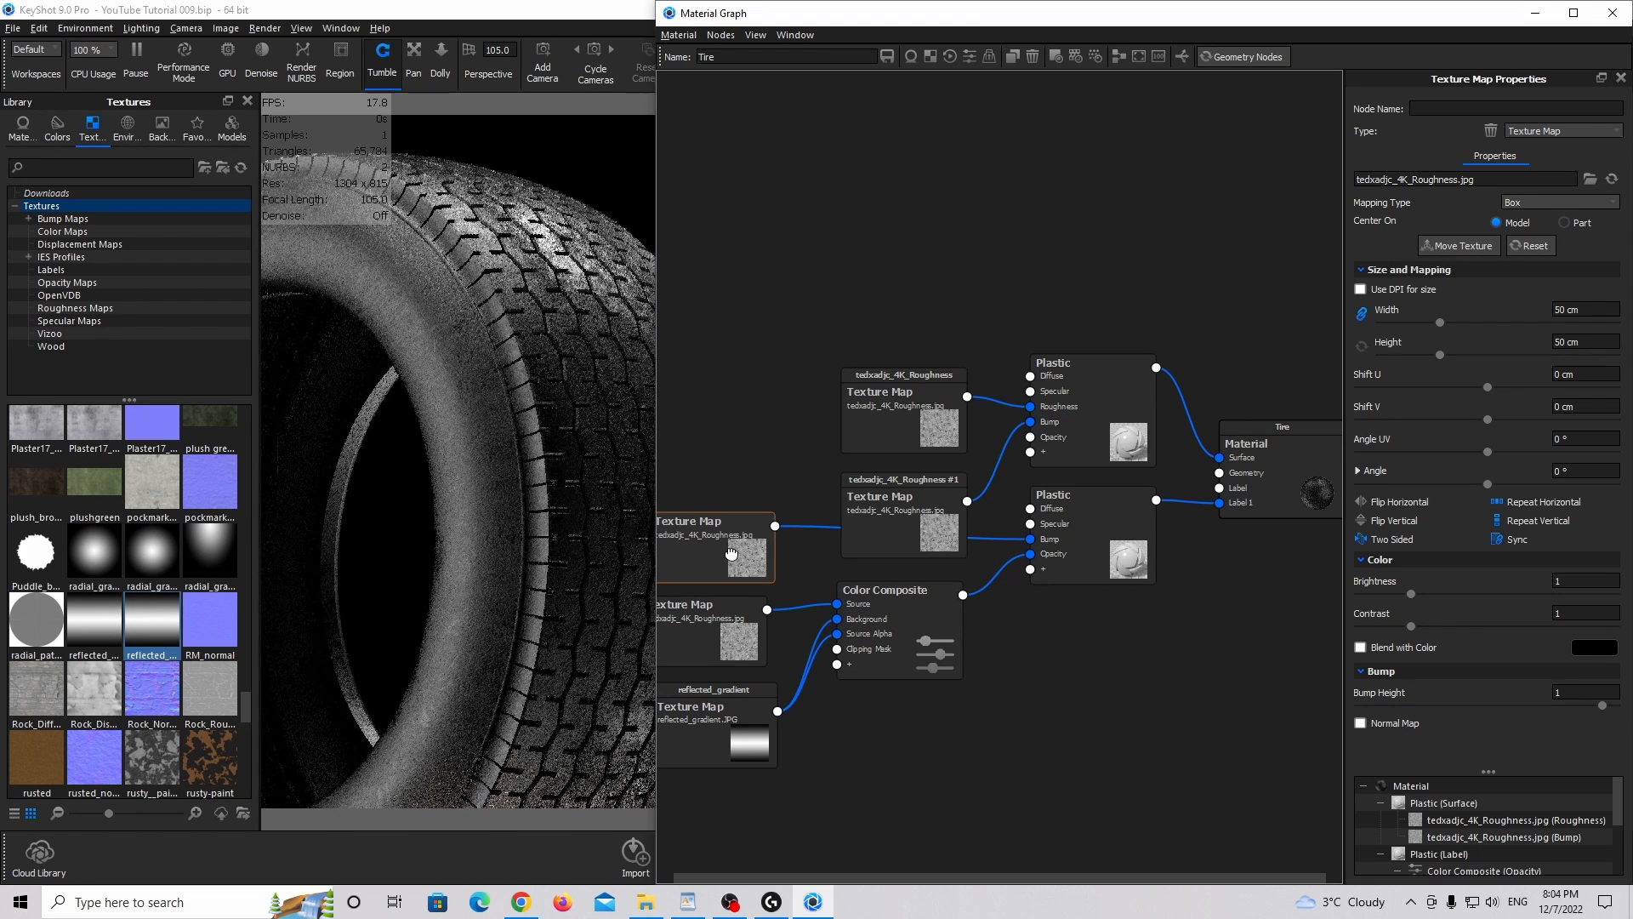
left_click_drag(731, 551, 730, 552)
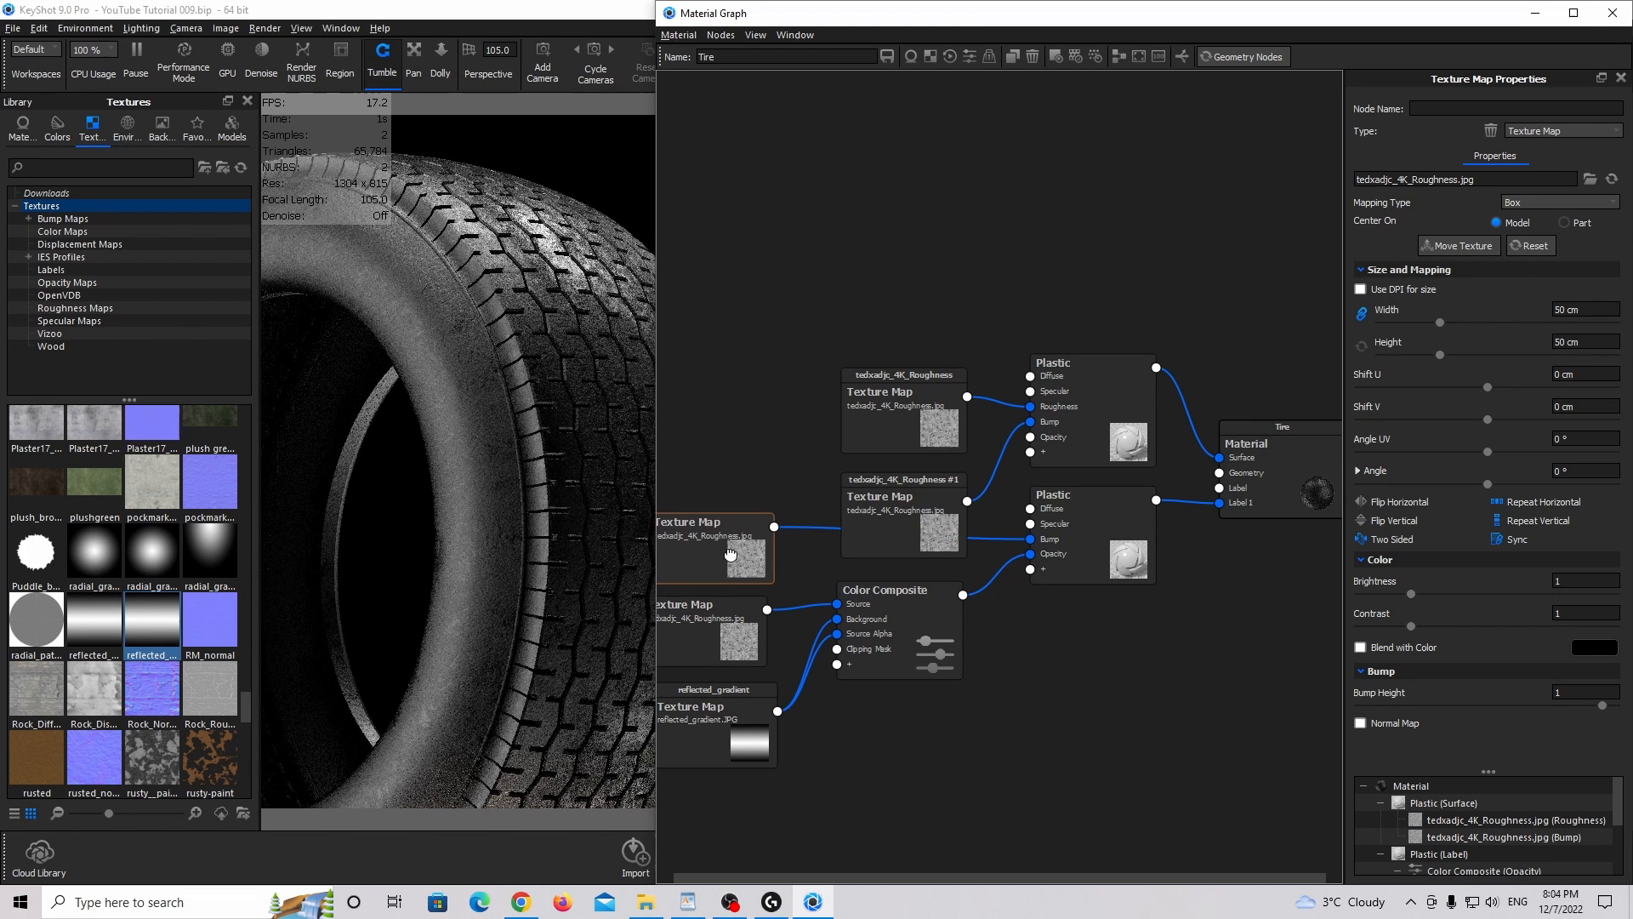
Set the label bump texture's bump height to 0.45 and align the nodes in the graph.
left_click(1573, 692)
type("0.45")
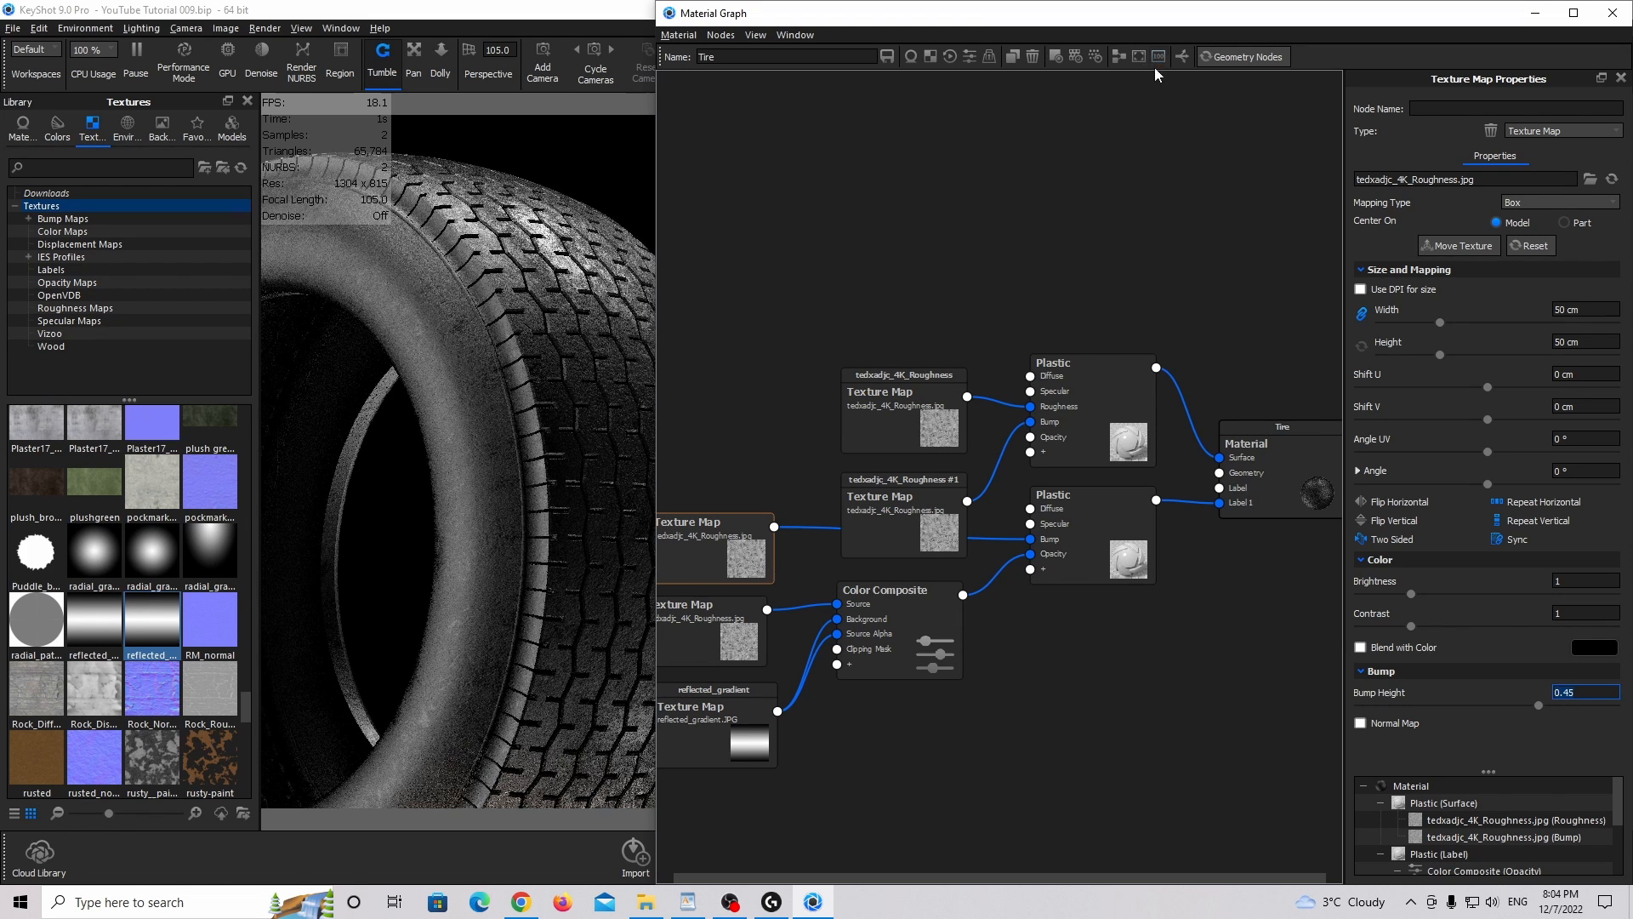
left_click(1119, 56)
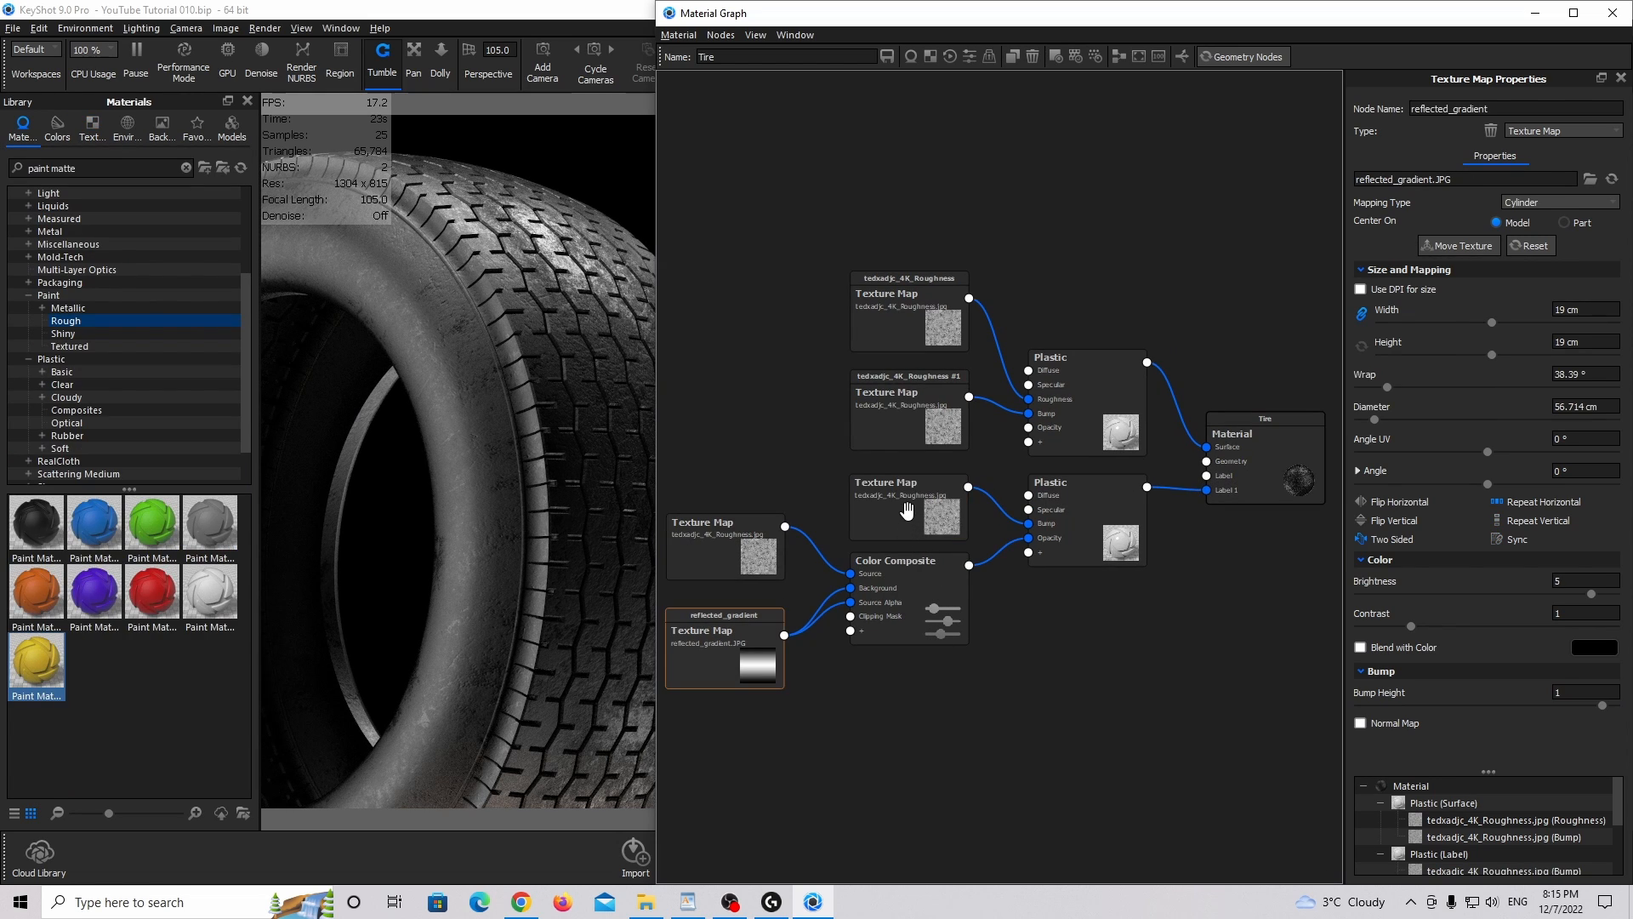
Preview the label's bump Texture Map alone on the tire and change its mapping type to Cylinder.
left_click(908, 510)
left_click_drag(910, 508, 905, 508)
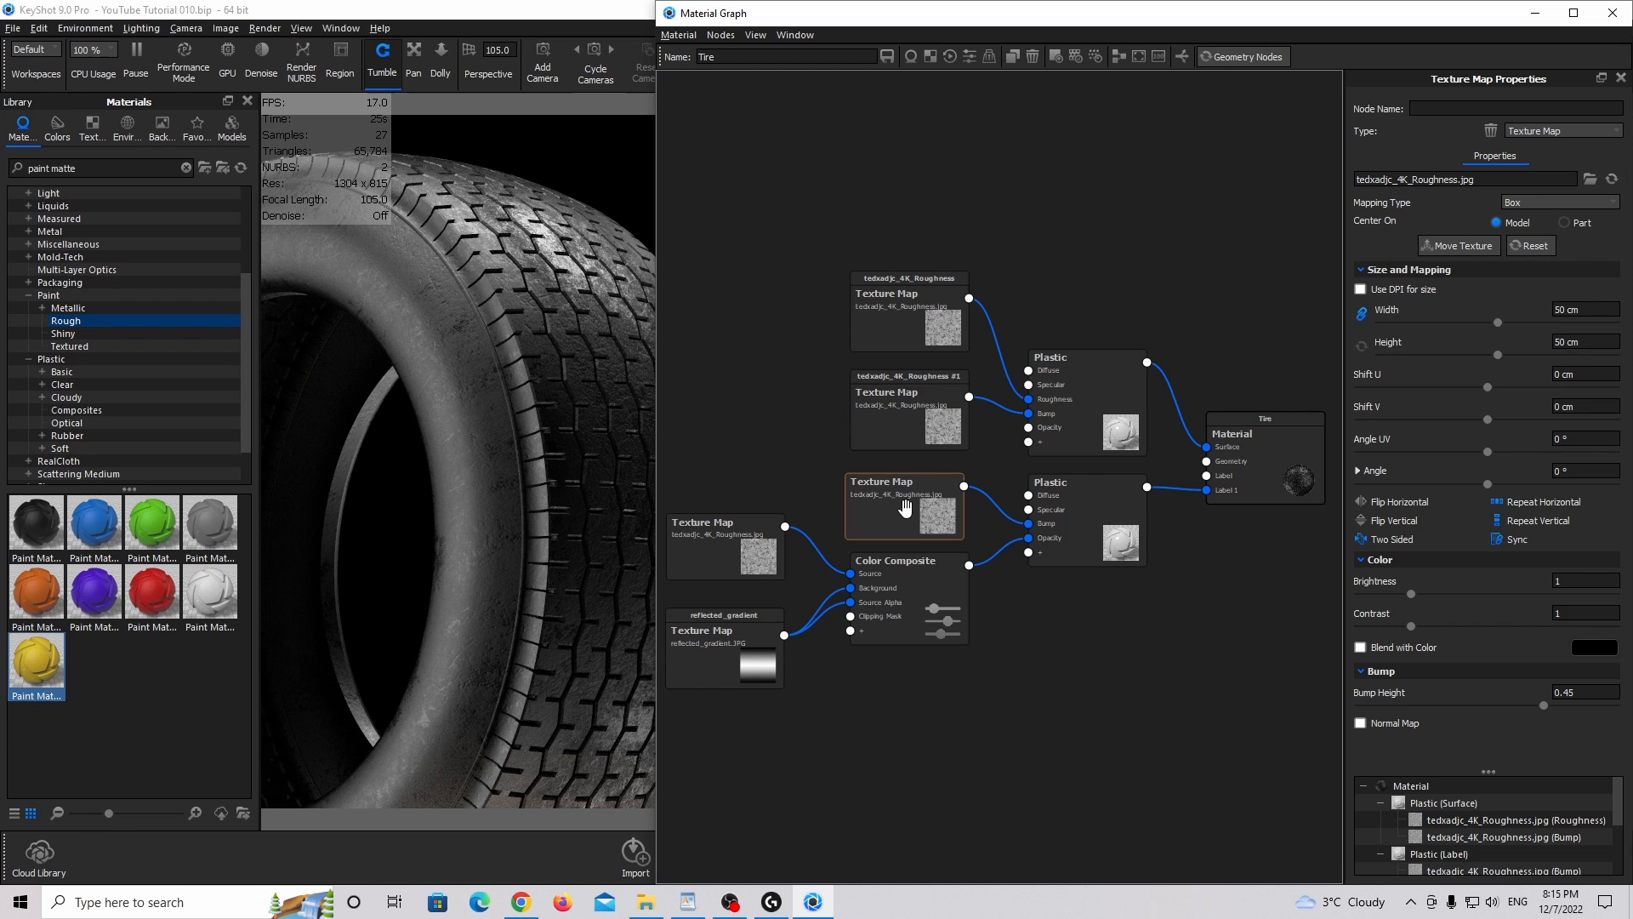
double_click(905, 508)
left_click(1519, 204)
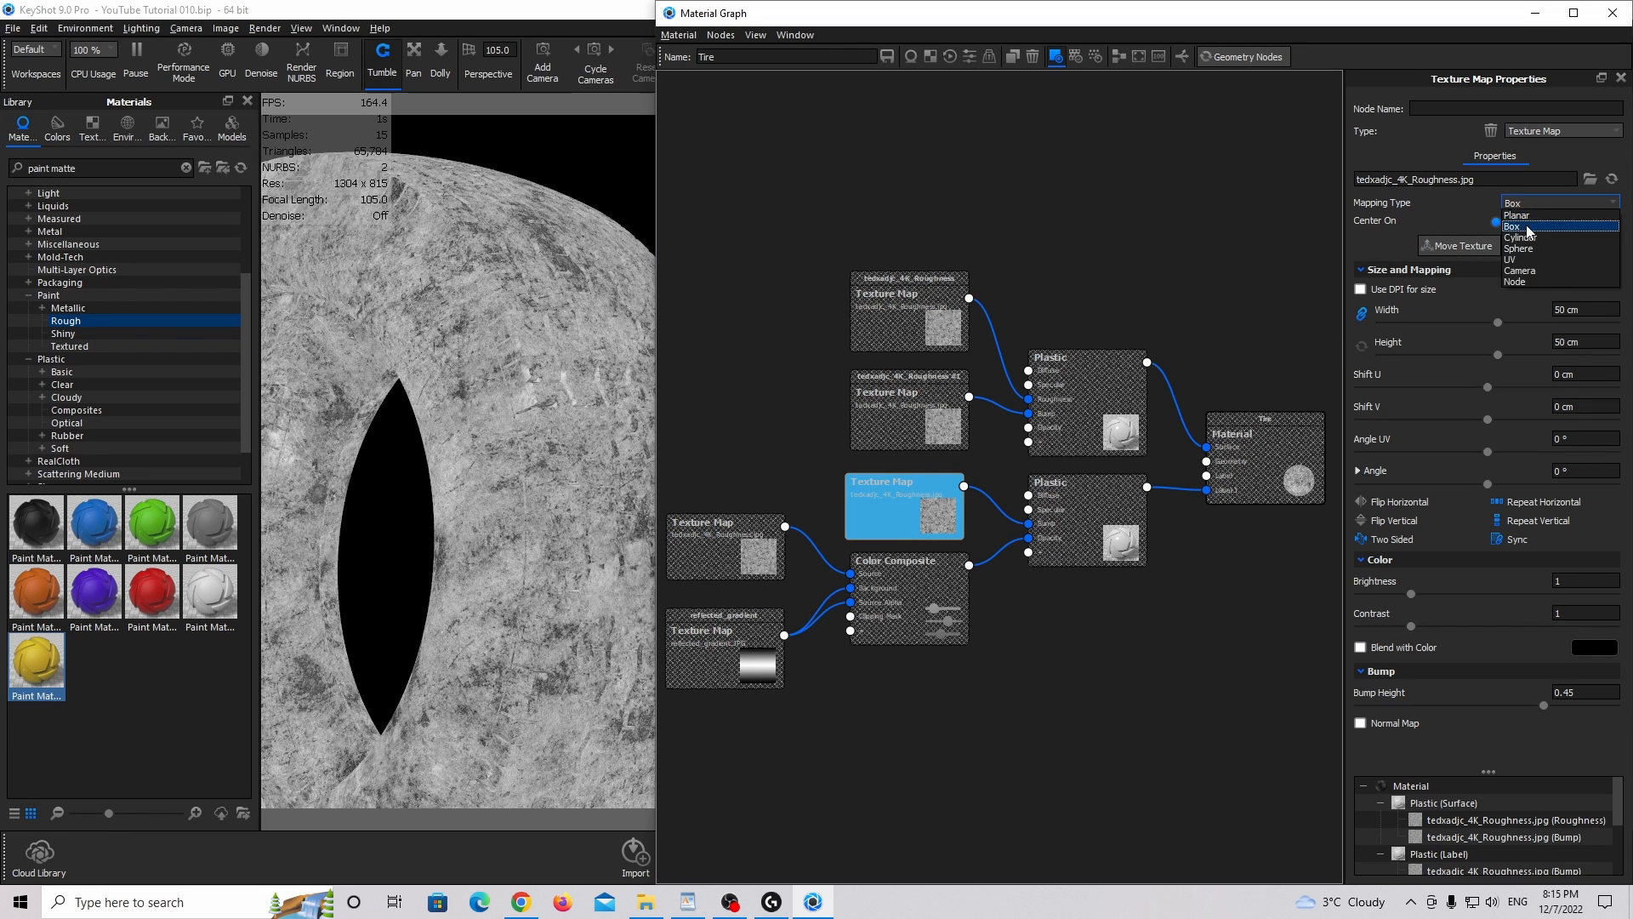
left_click(1526, 238)
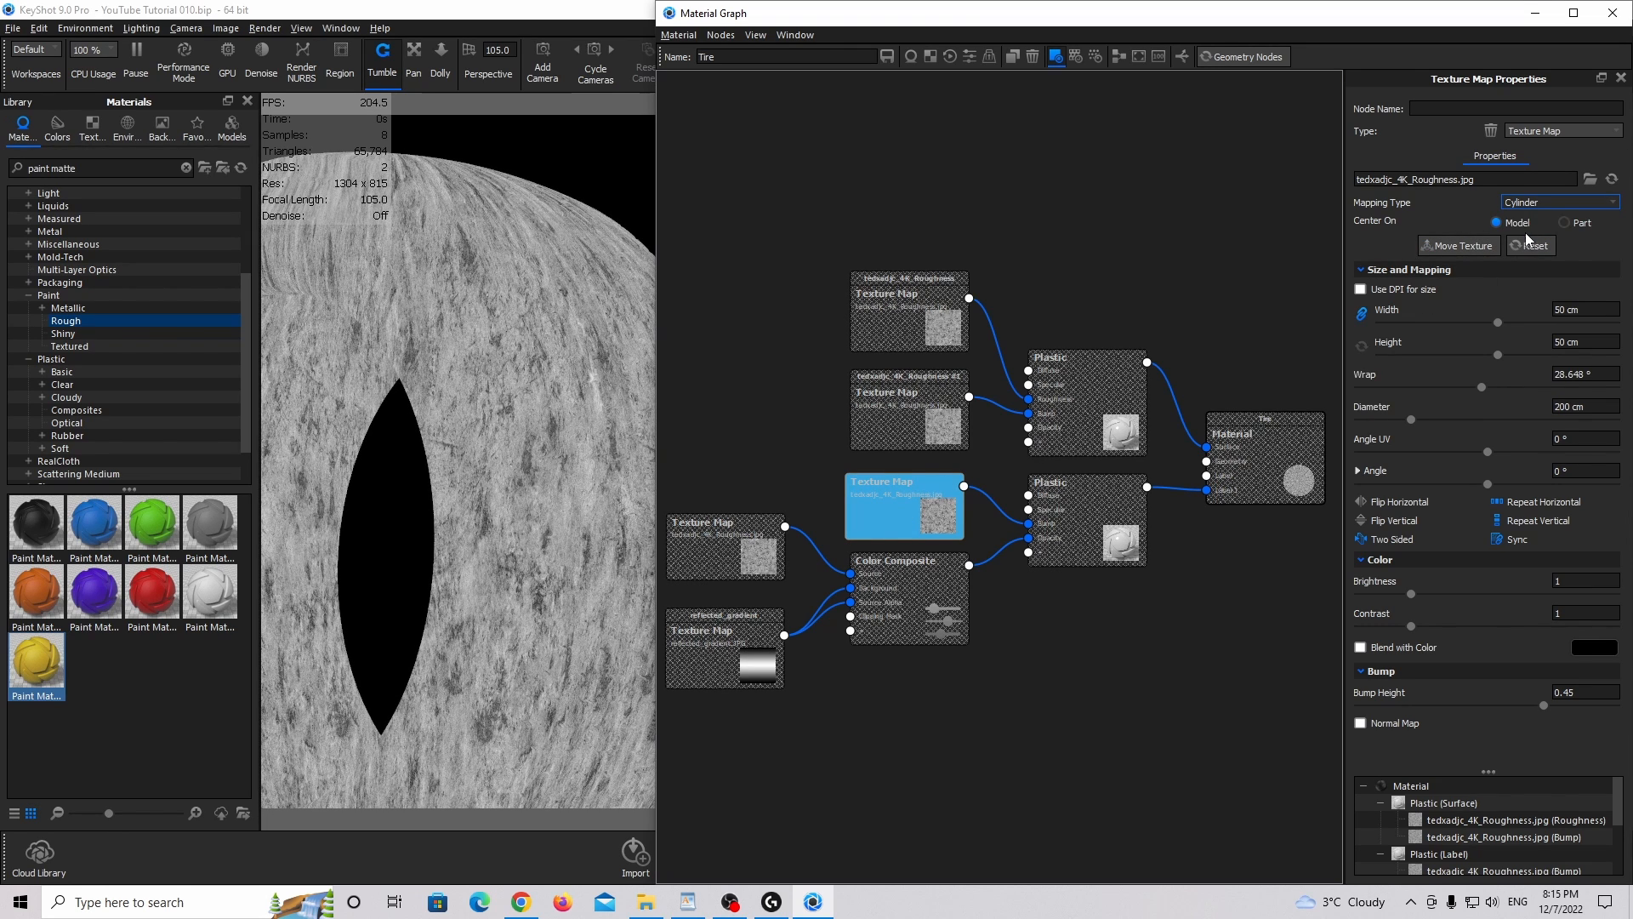
Fit the cylindrical texture mapping to the X axis, accept the placement, and return to the full material render.
left_click(1457, 246)
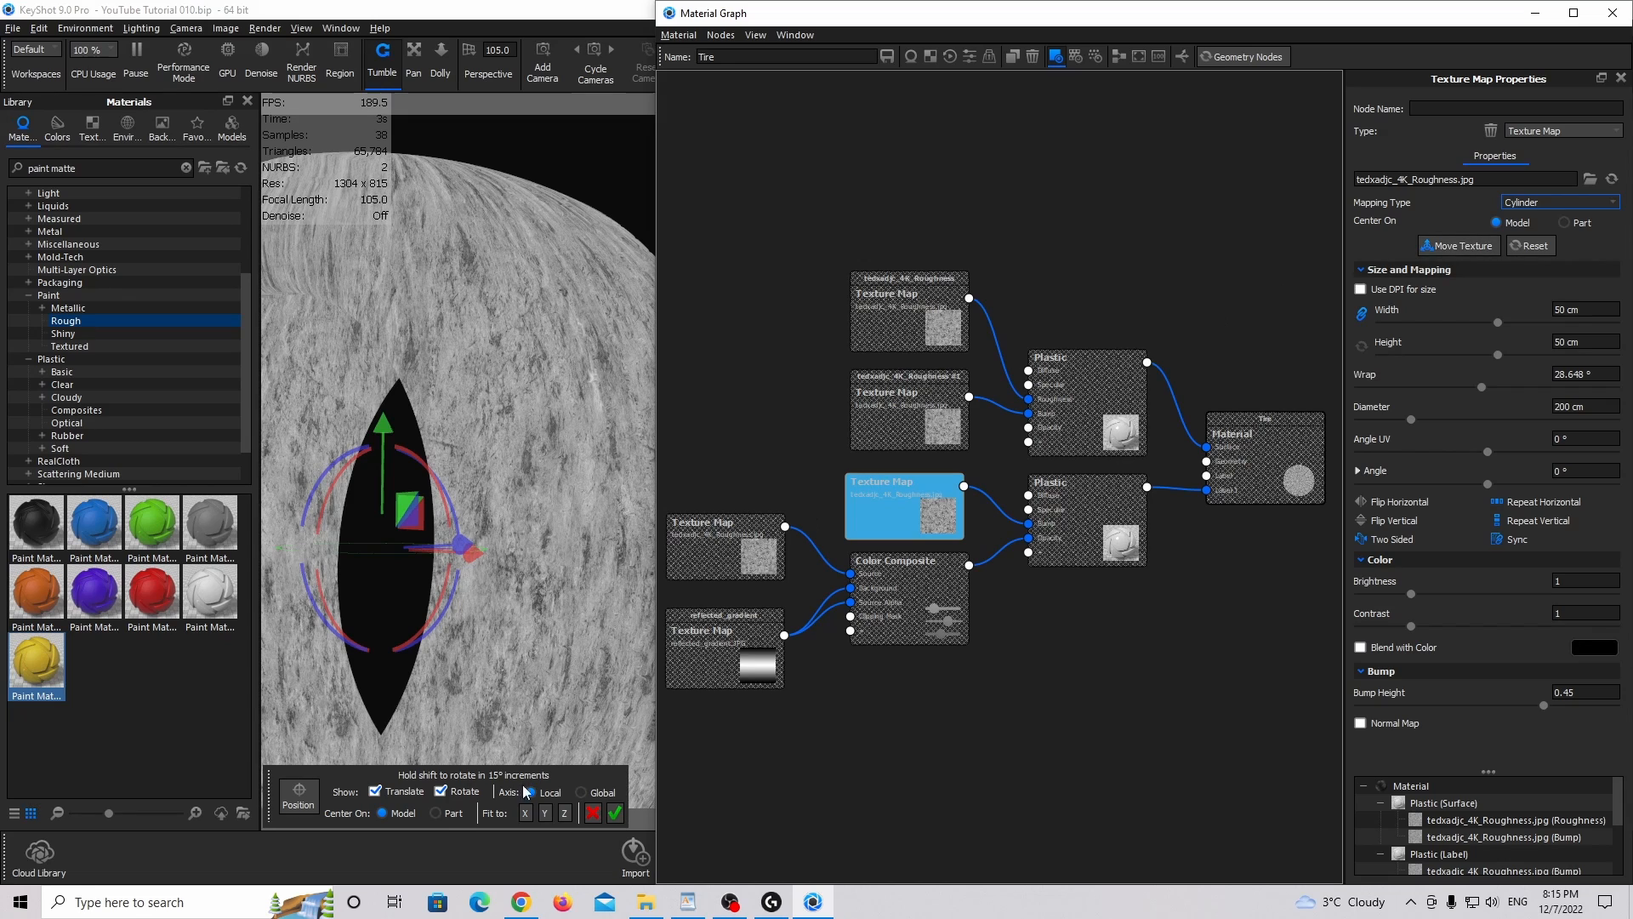
left_click(525, 813)
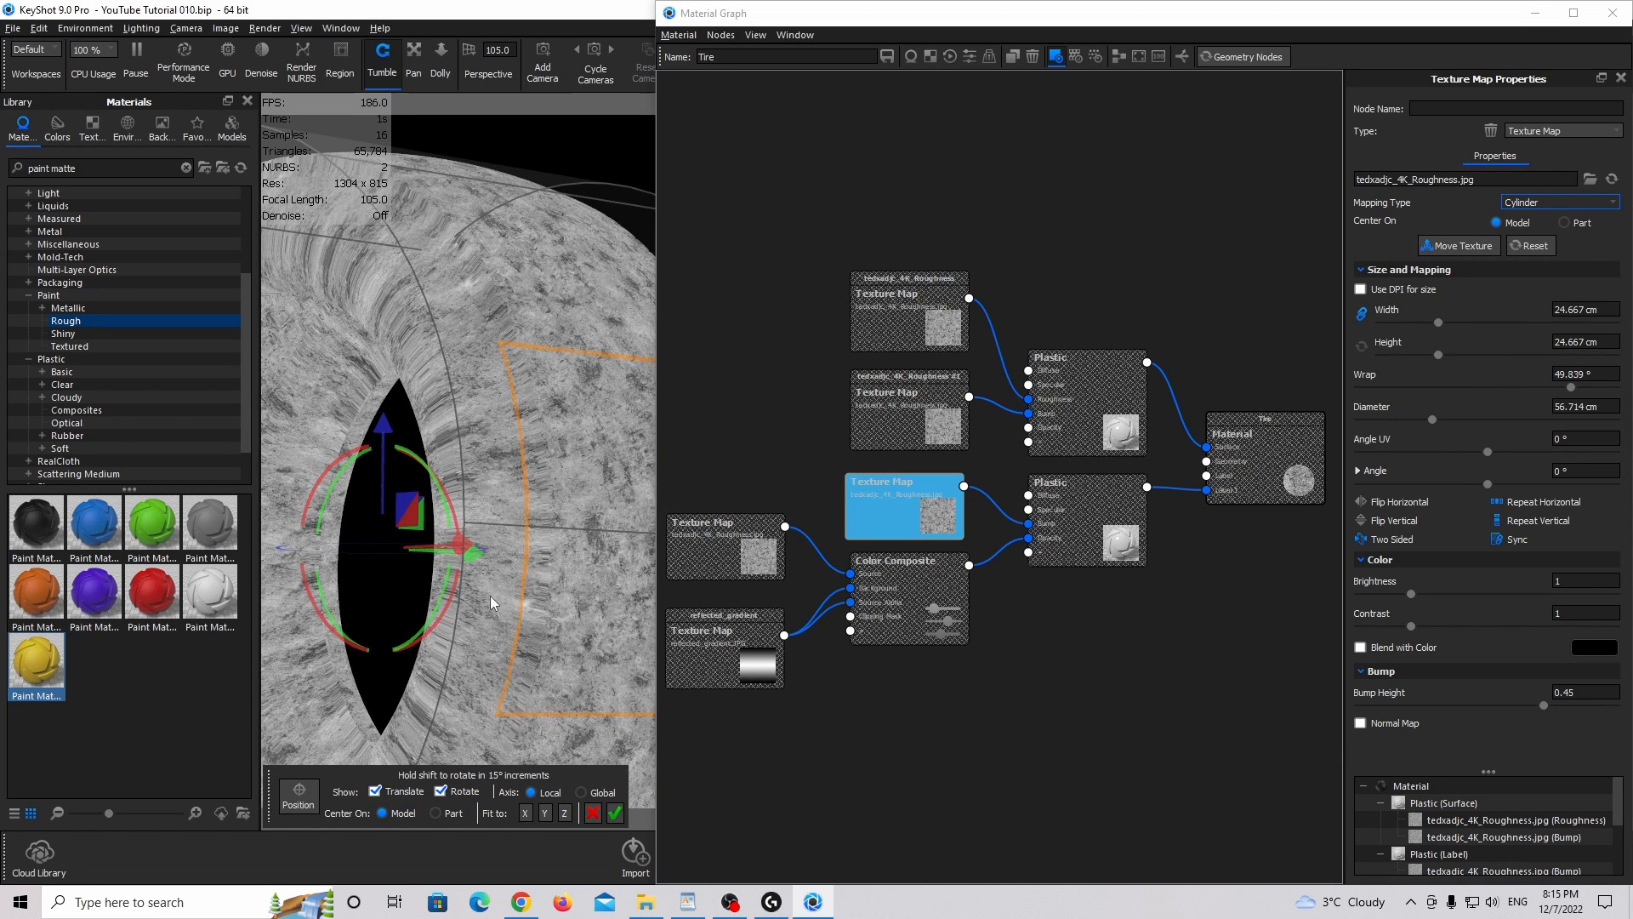
left_click(616, 813)
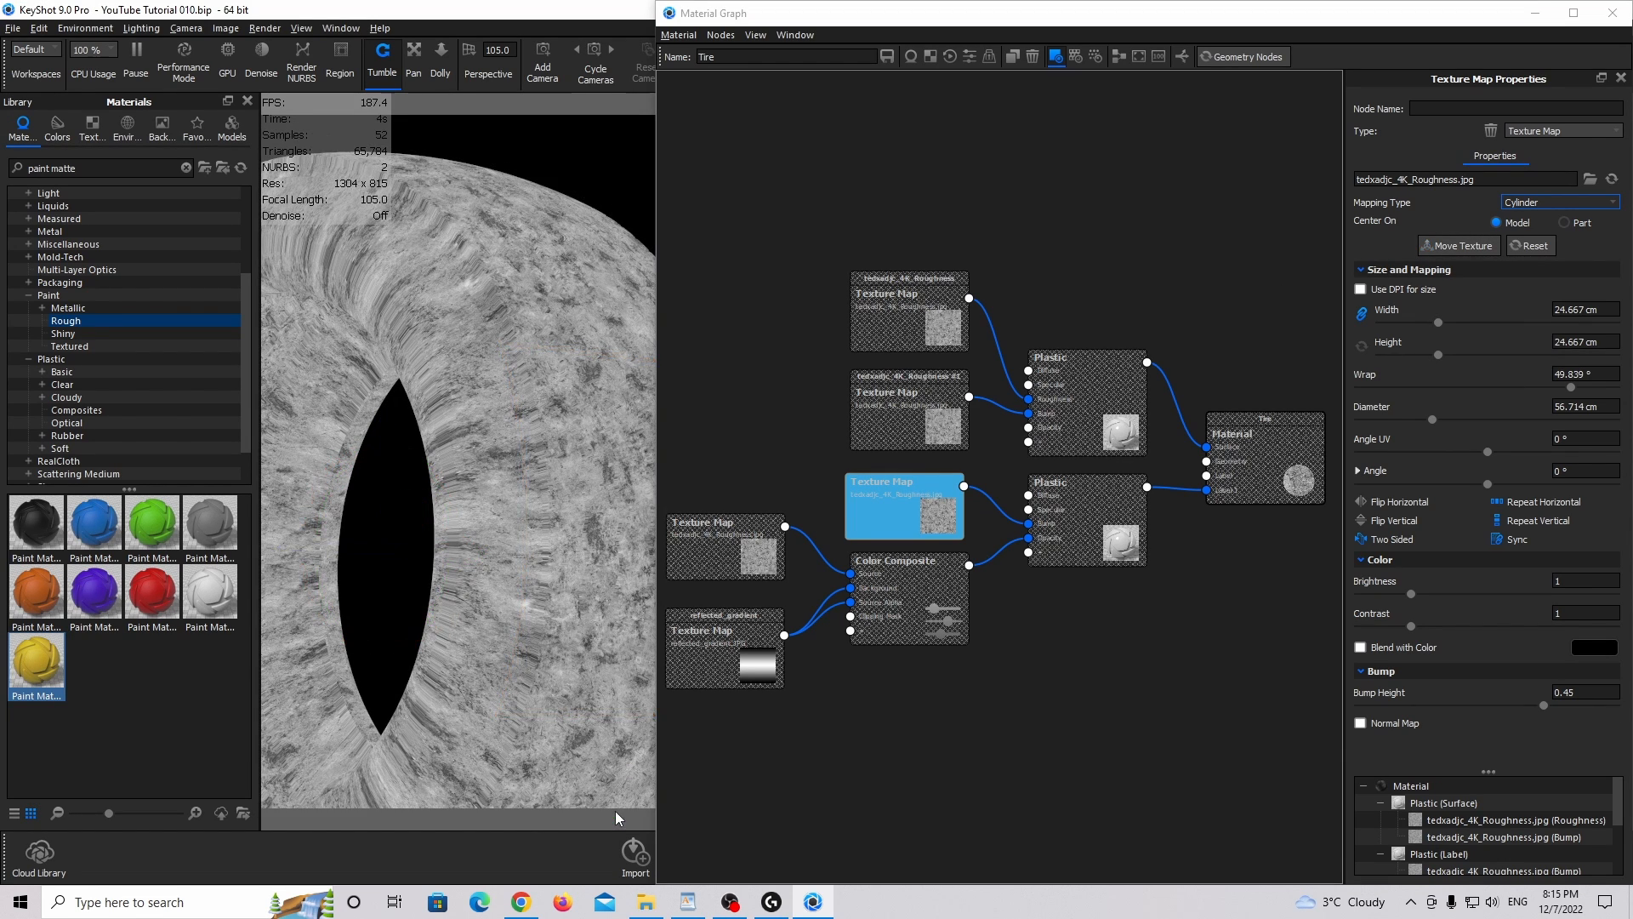
left_click(909, 518)
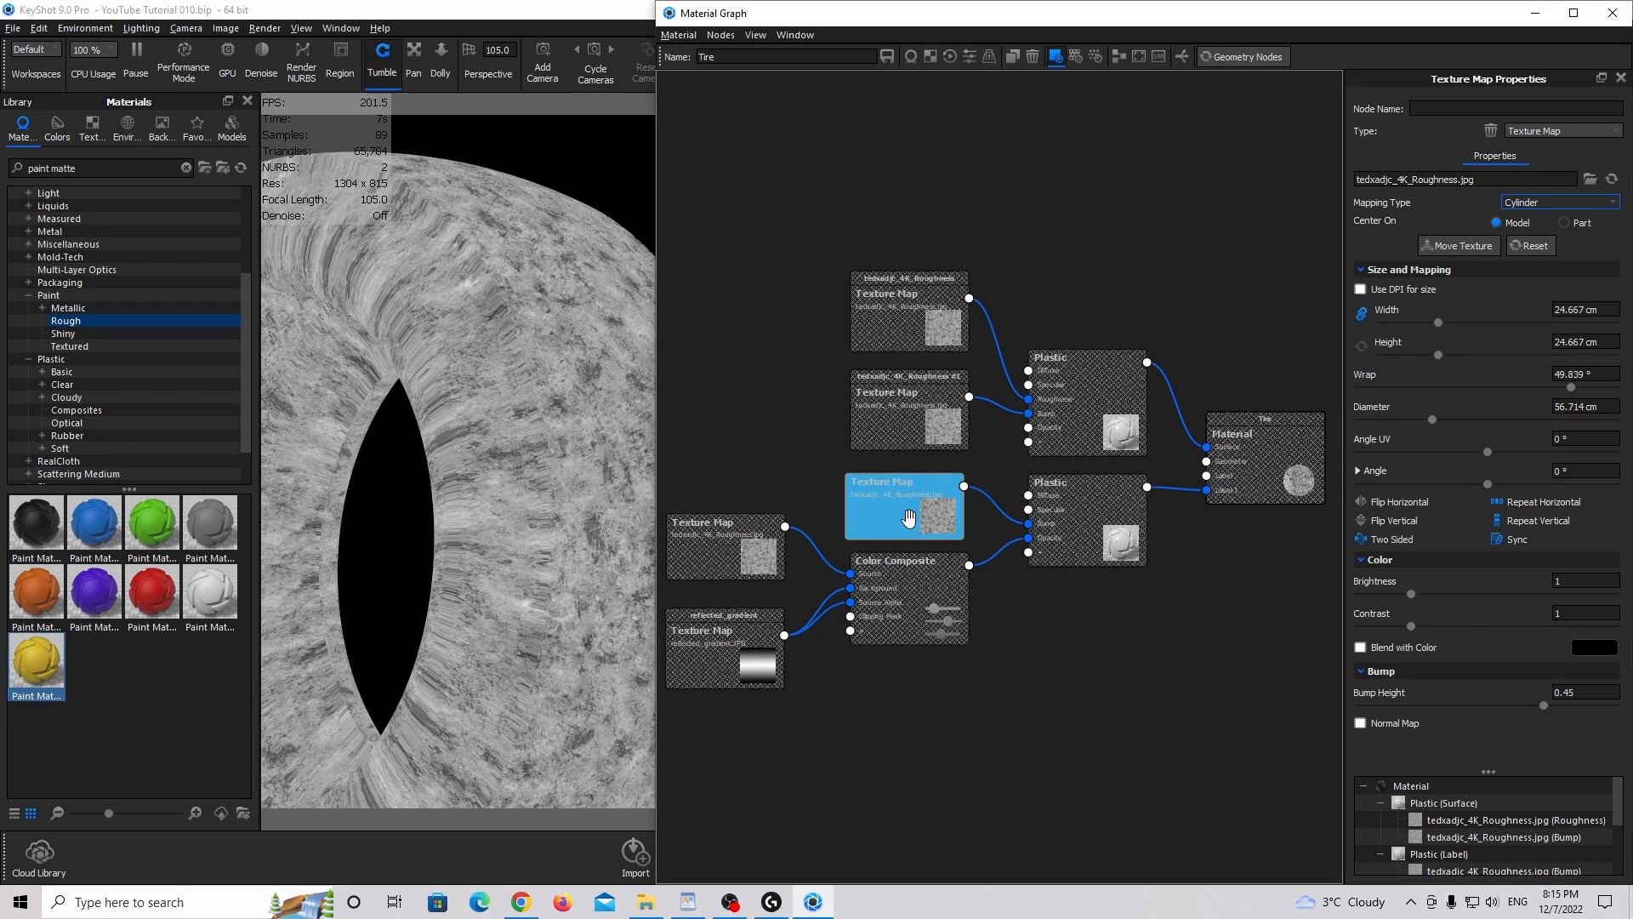
key("c")
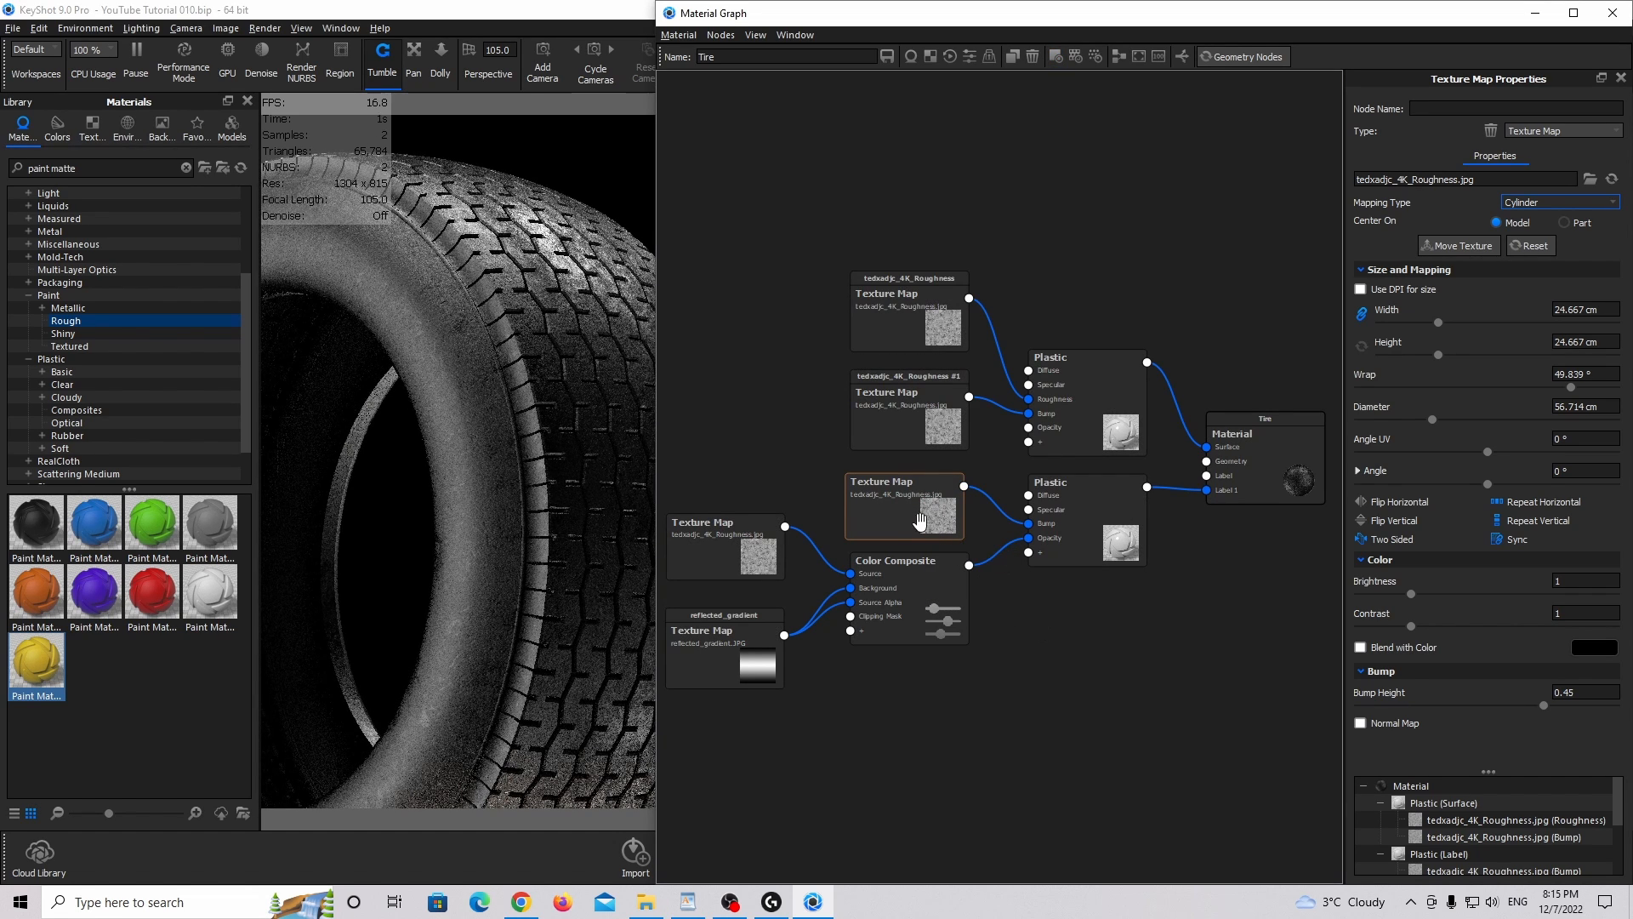
left_click_drag(919, 519, 928, 518)
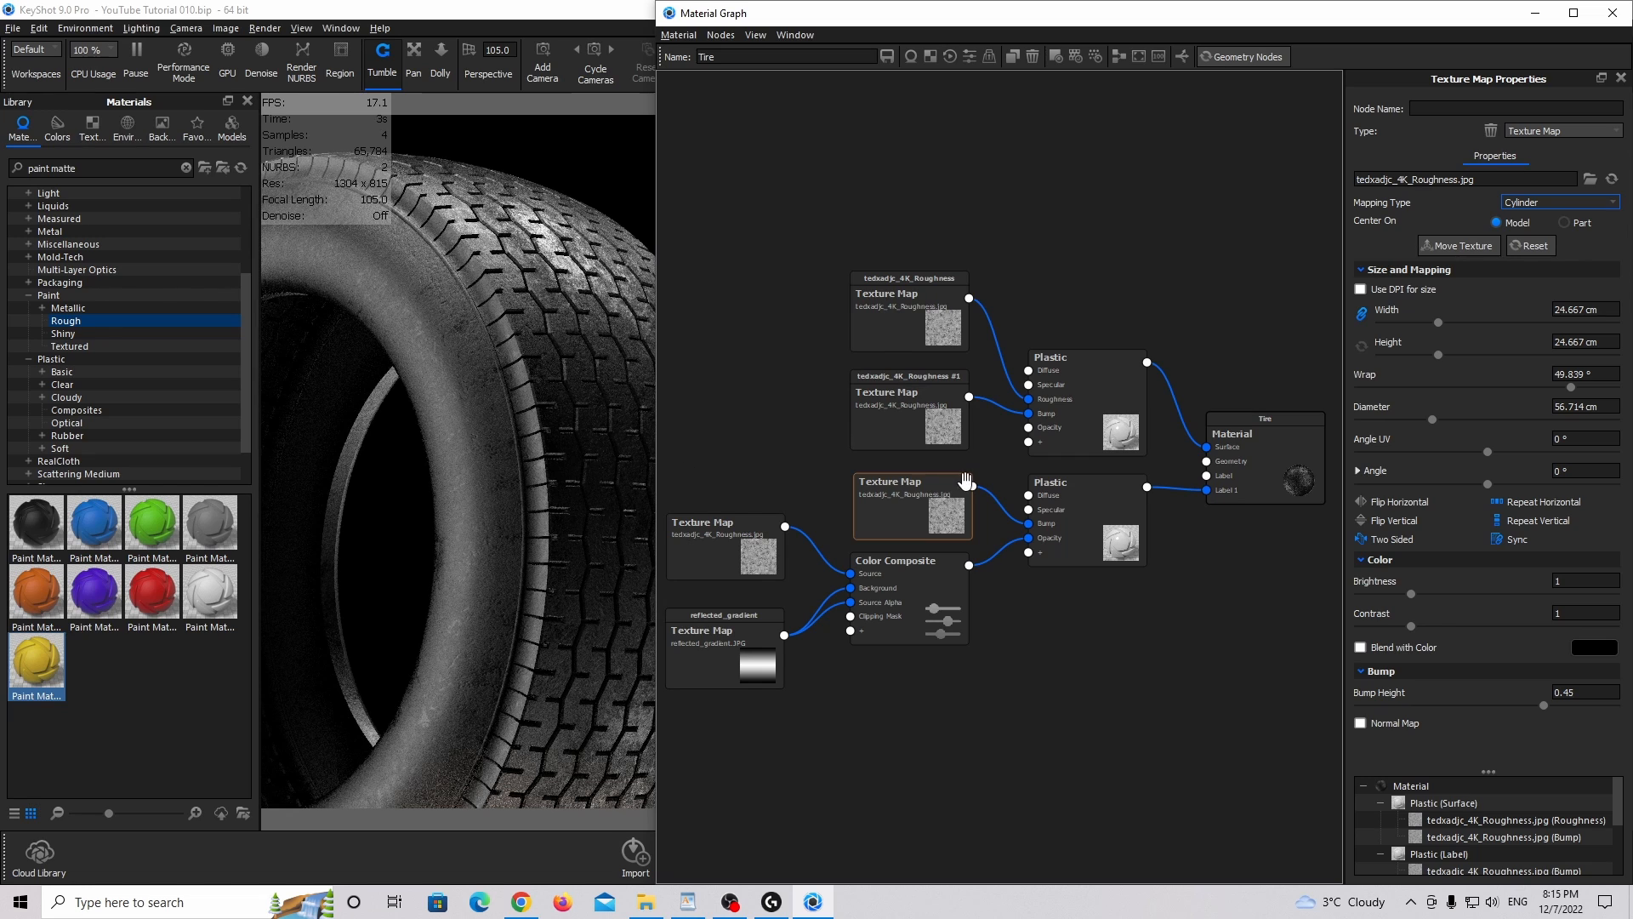
Set the label bump texture's width to 50 cm and nudge its node back into line.
left_click(1565, 310)
key("ctrl+a")
type("50")
key("Return")
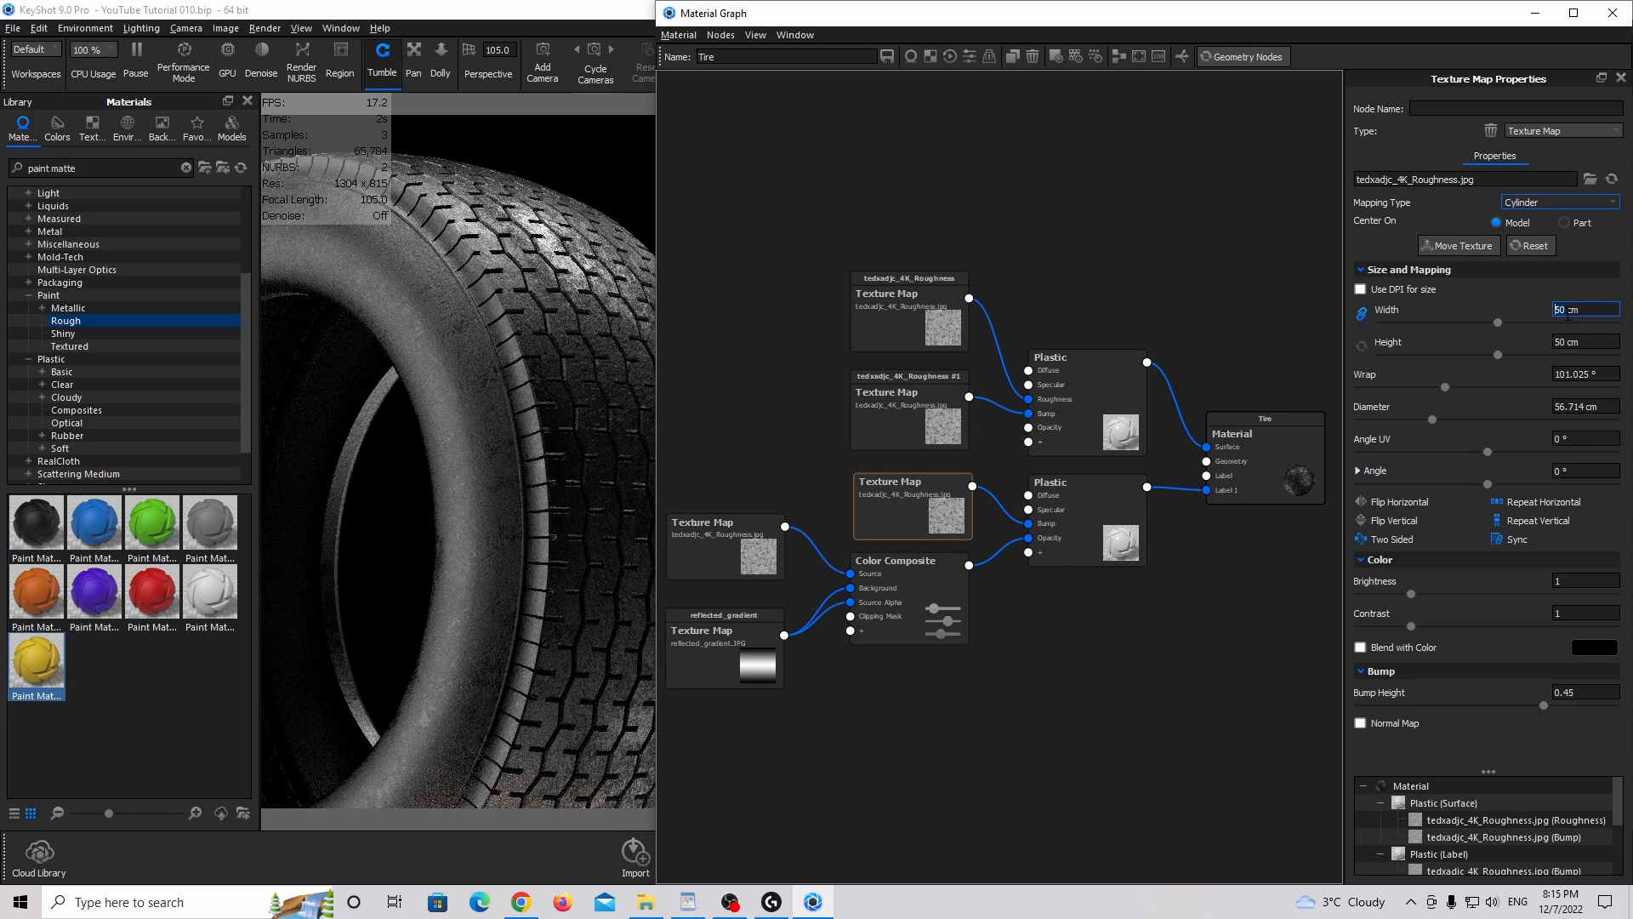
left_click_drag(949, 515, 914, 515)
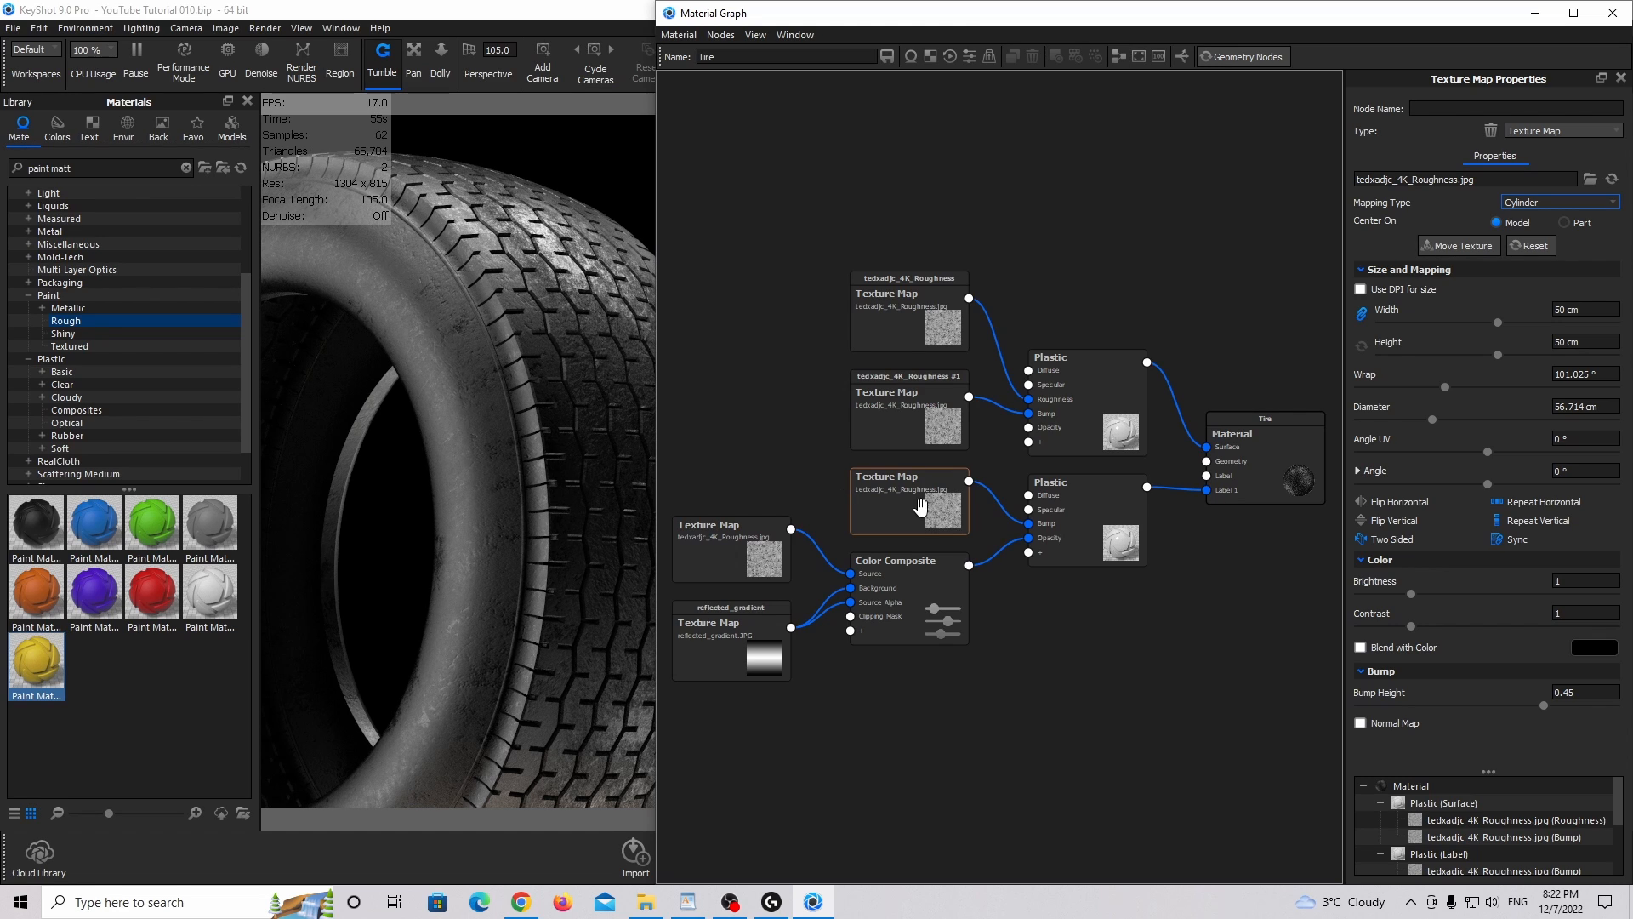
Search the material library for "paint matt", add Paint Matte Yellow to the graph, and connect it to the Tire material as a second label.
left_click(115, 168)
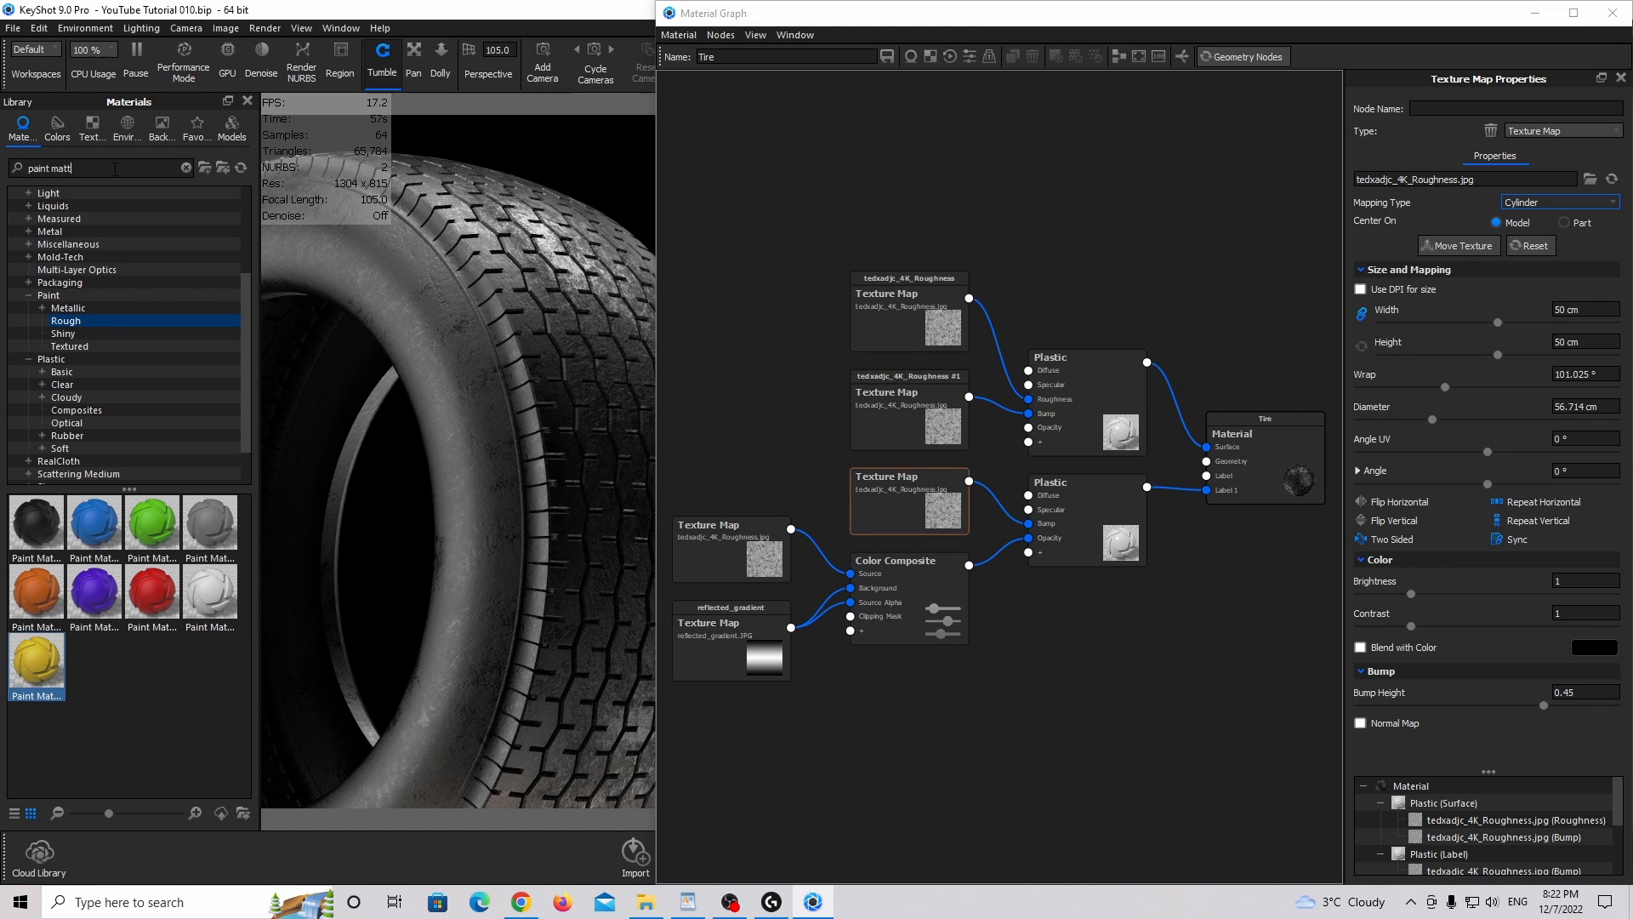
left_click(185, 169)
type("paint ma")
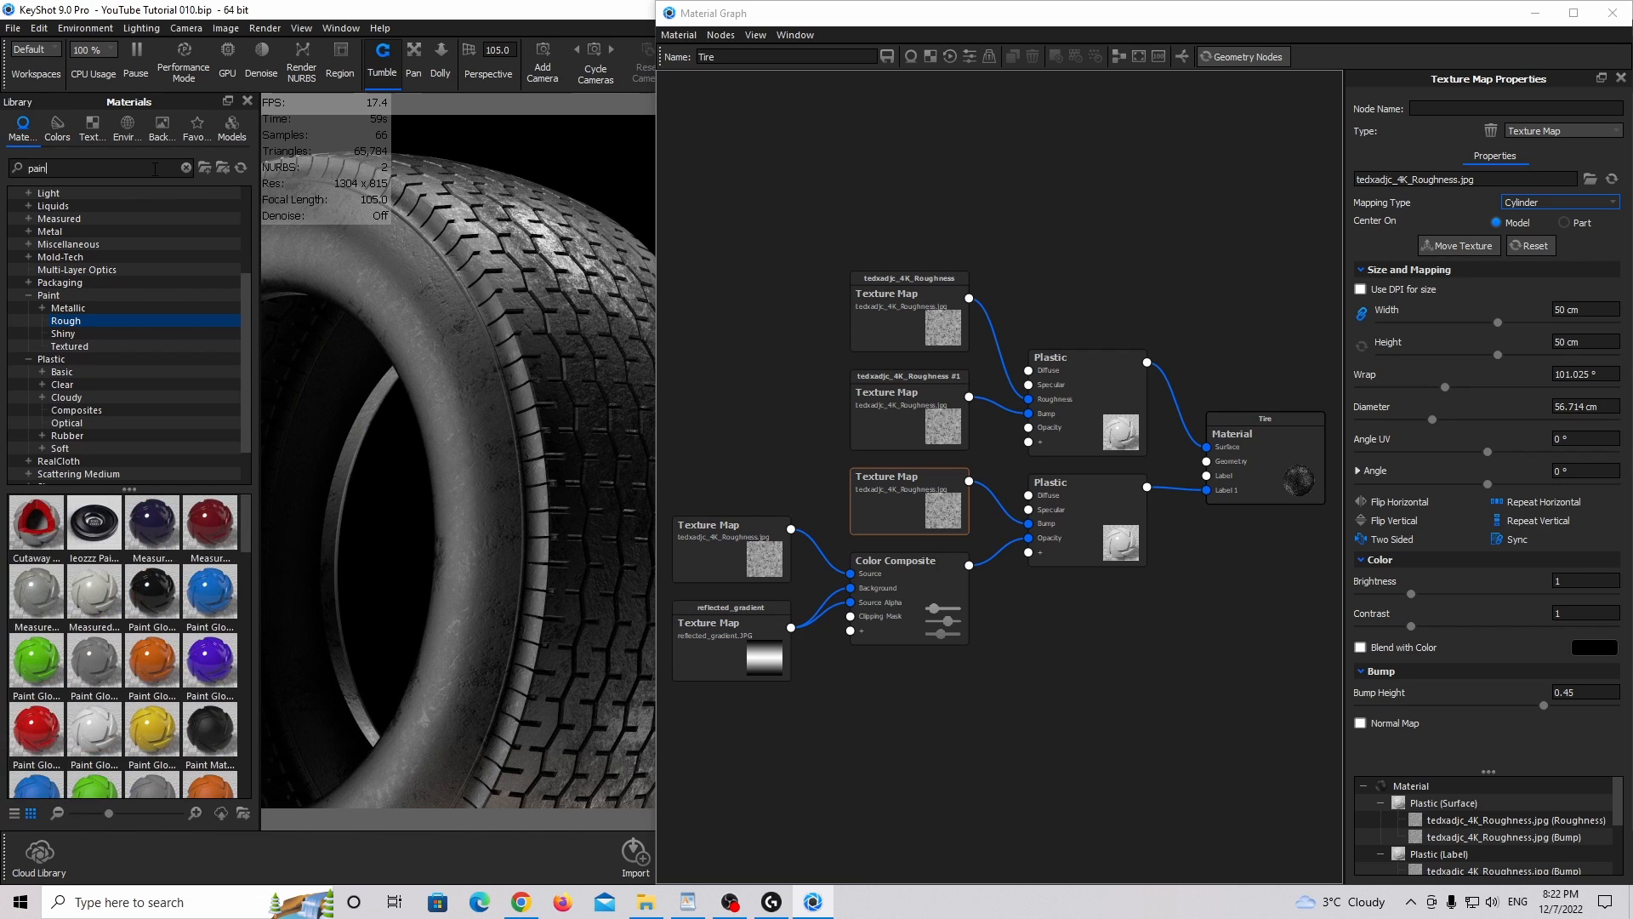
mouse_move(37, 663)
left_mouse_down()
mouse_move(572, 780)
mouse_move(863, 743)
mouse_move(1320, 608)
mouse_move(920, 792)
left_mouse_up()
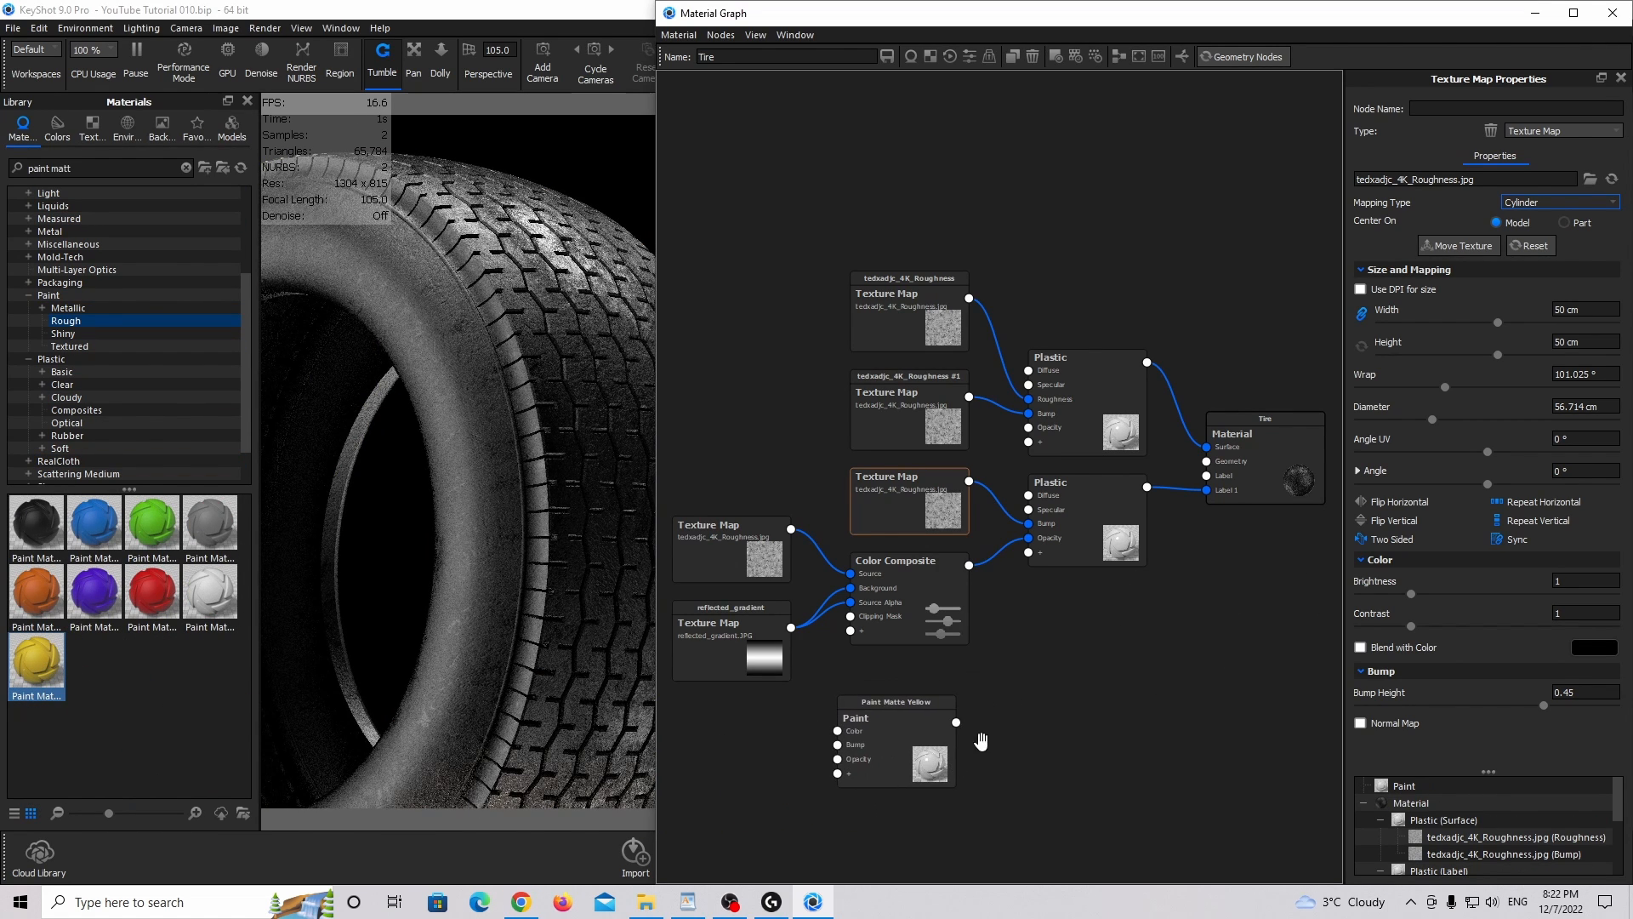
left_click_drag(956, 722, 1267, 477)
left_click(1307, 501)
left_click_drag(892, 748, 918, 735)
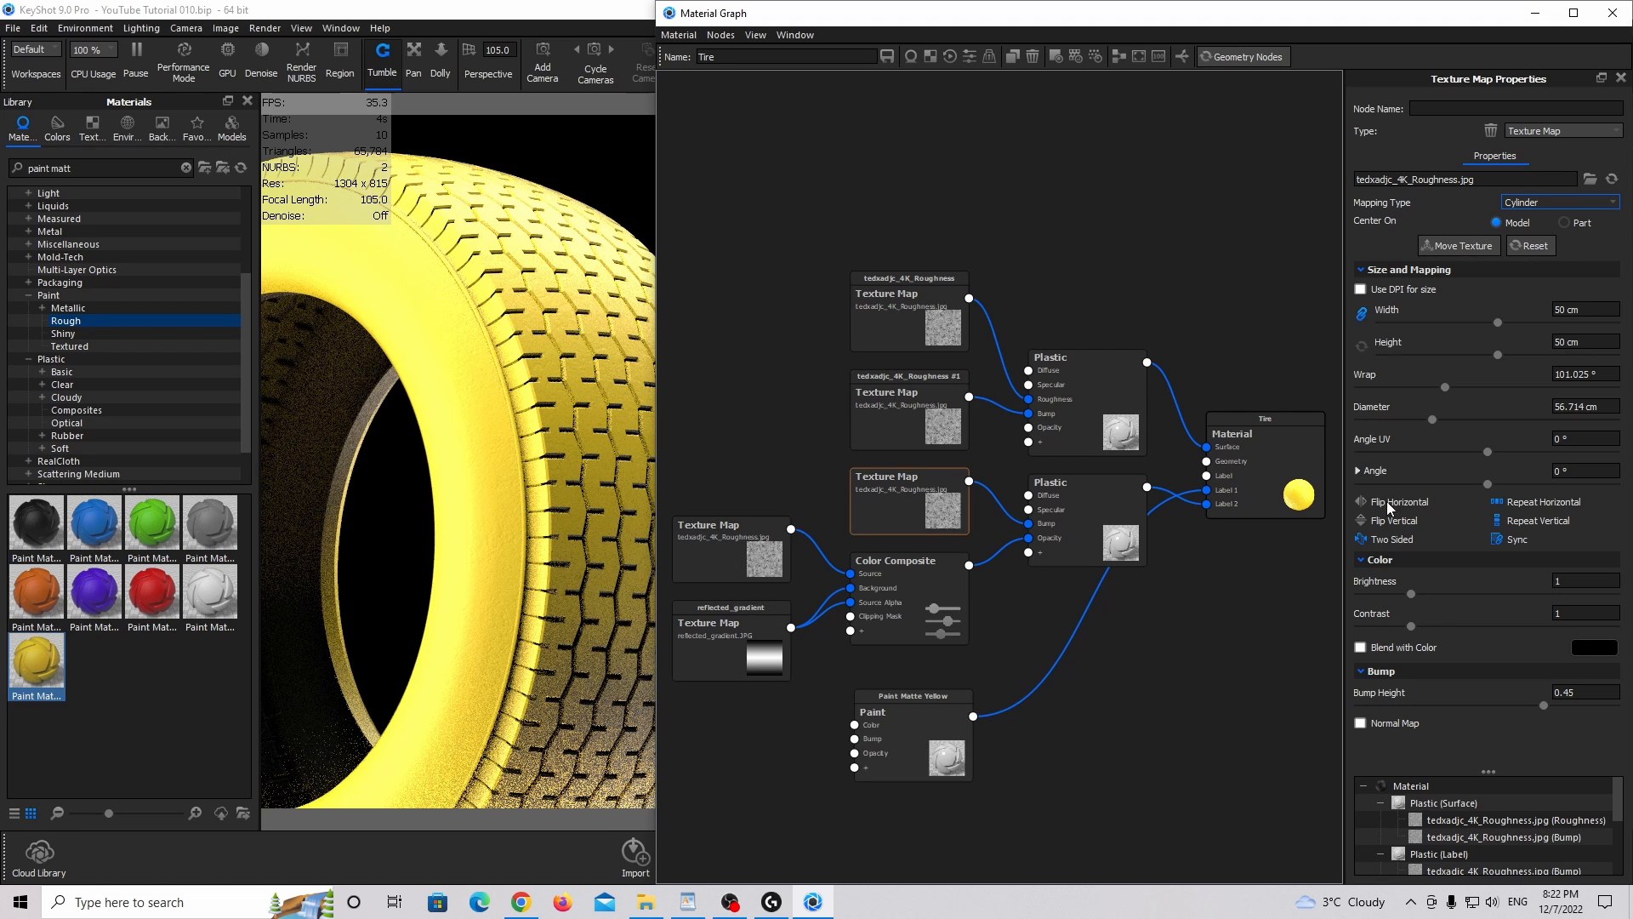
Change the Paint Matte Yellow node's color to a muted tan, RGB 191, 169, 108.
left_click(933, 728)
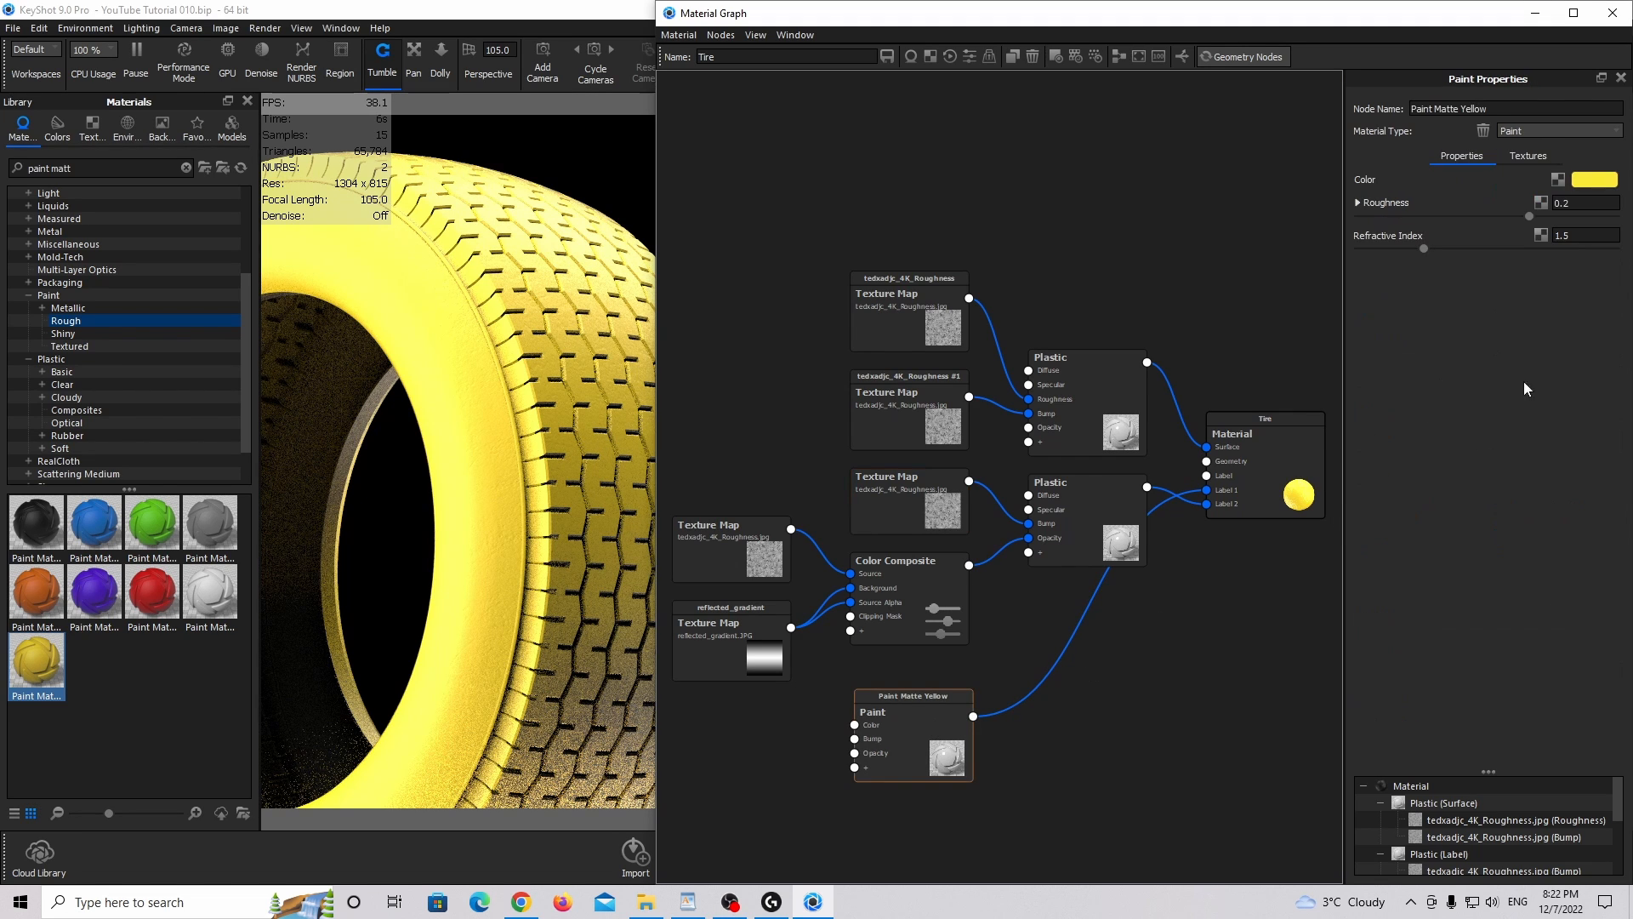
left_click(1588, 180)
left_click(1088, 274)
left_click_drag(1133, 361, 1131, 363)
left_click(1087, 259)
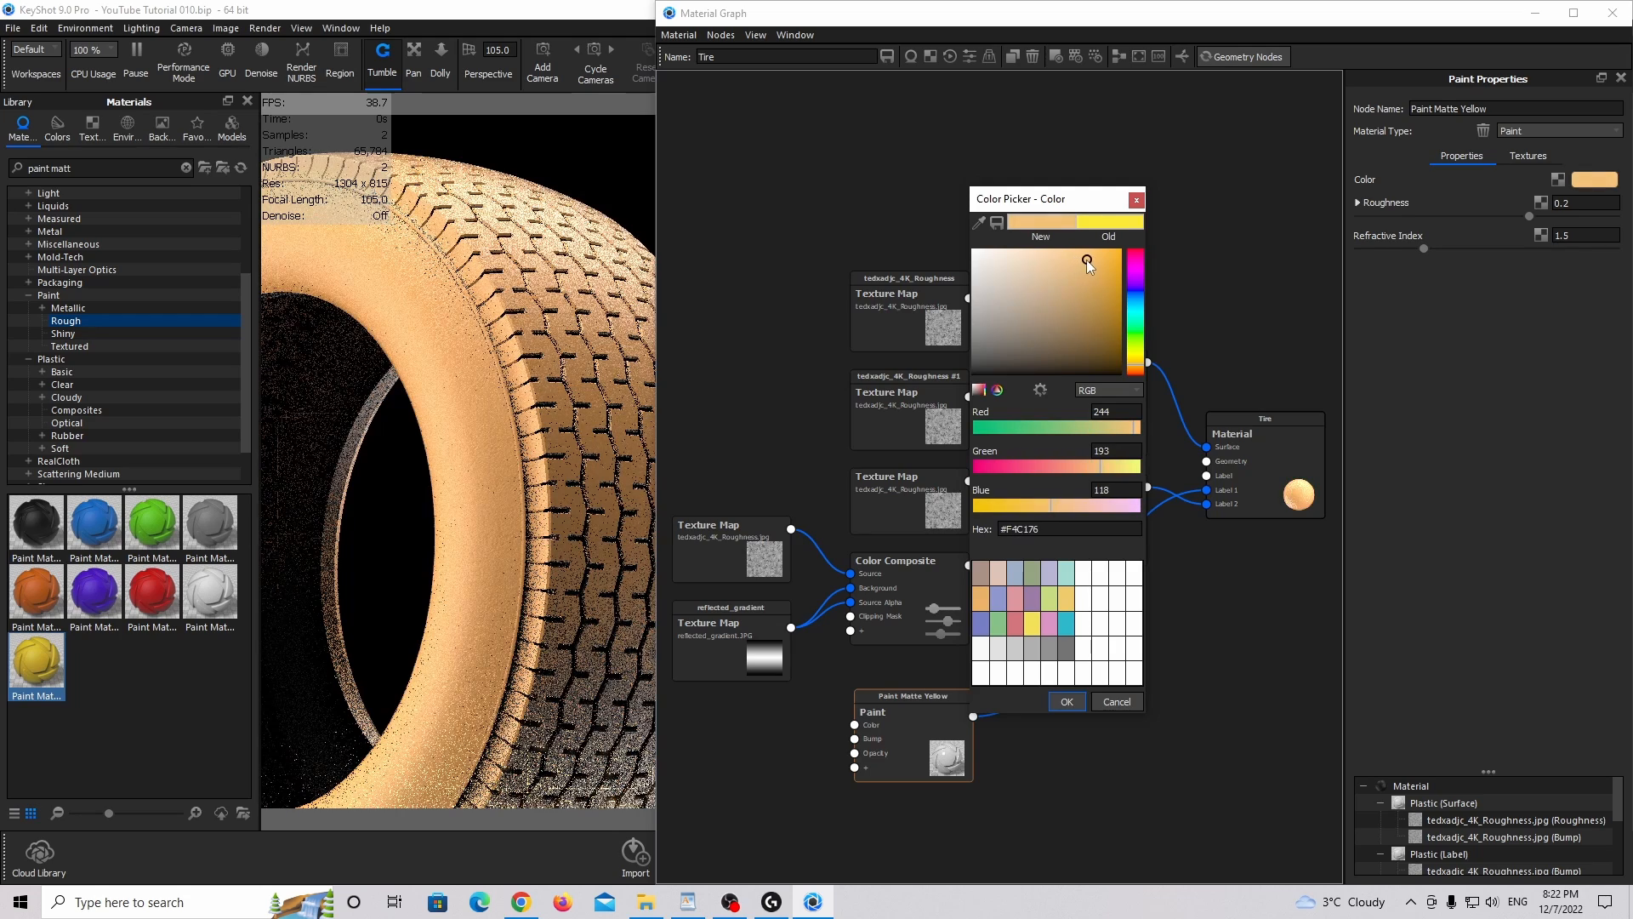
left_click_drag(1112, 421, 1045, 512)
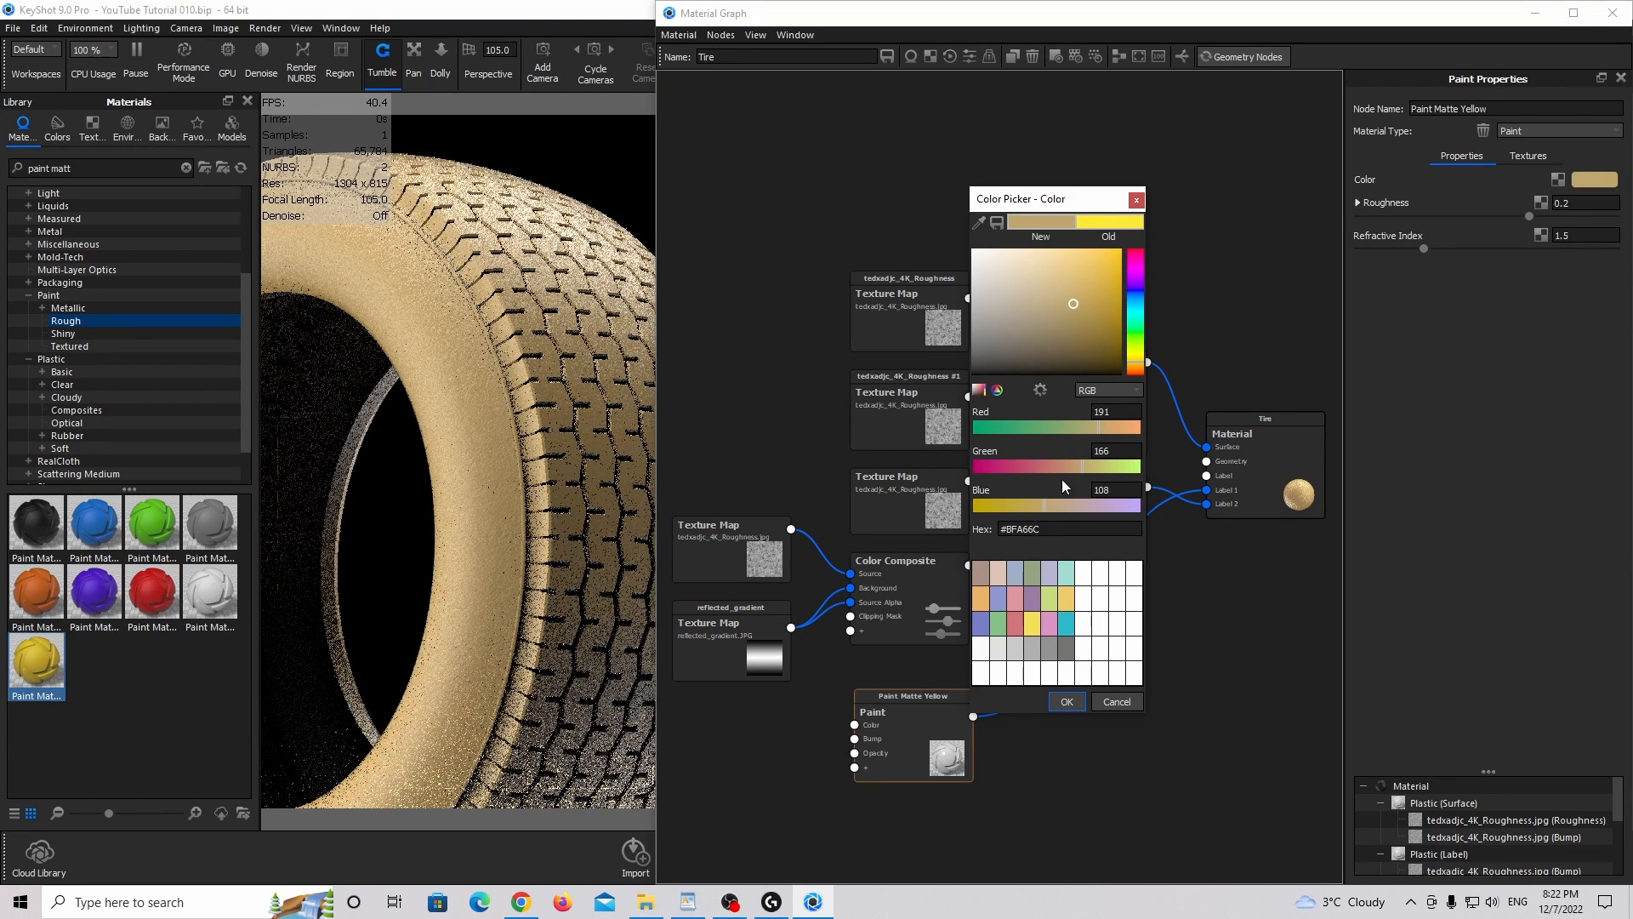
left_click(1087, 470)
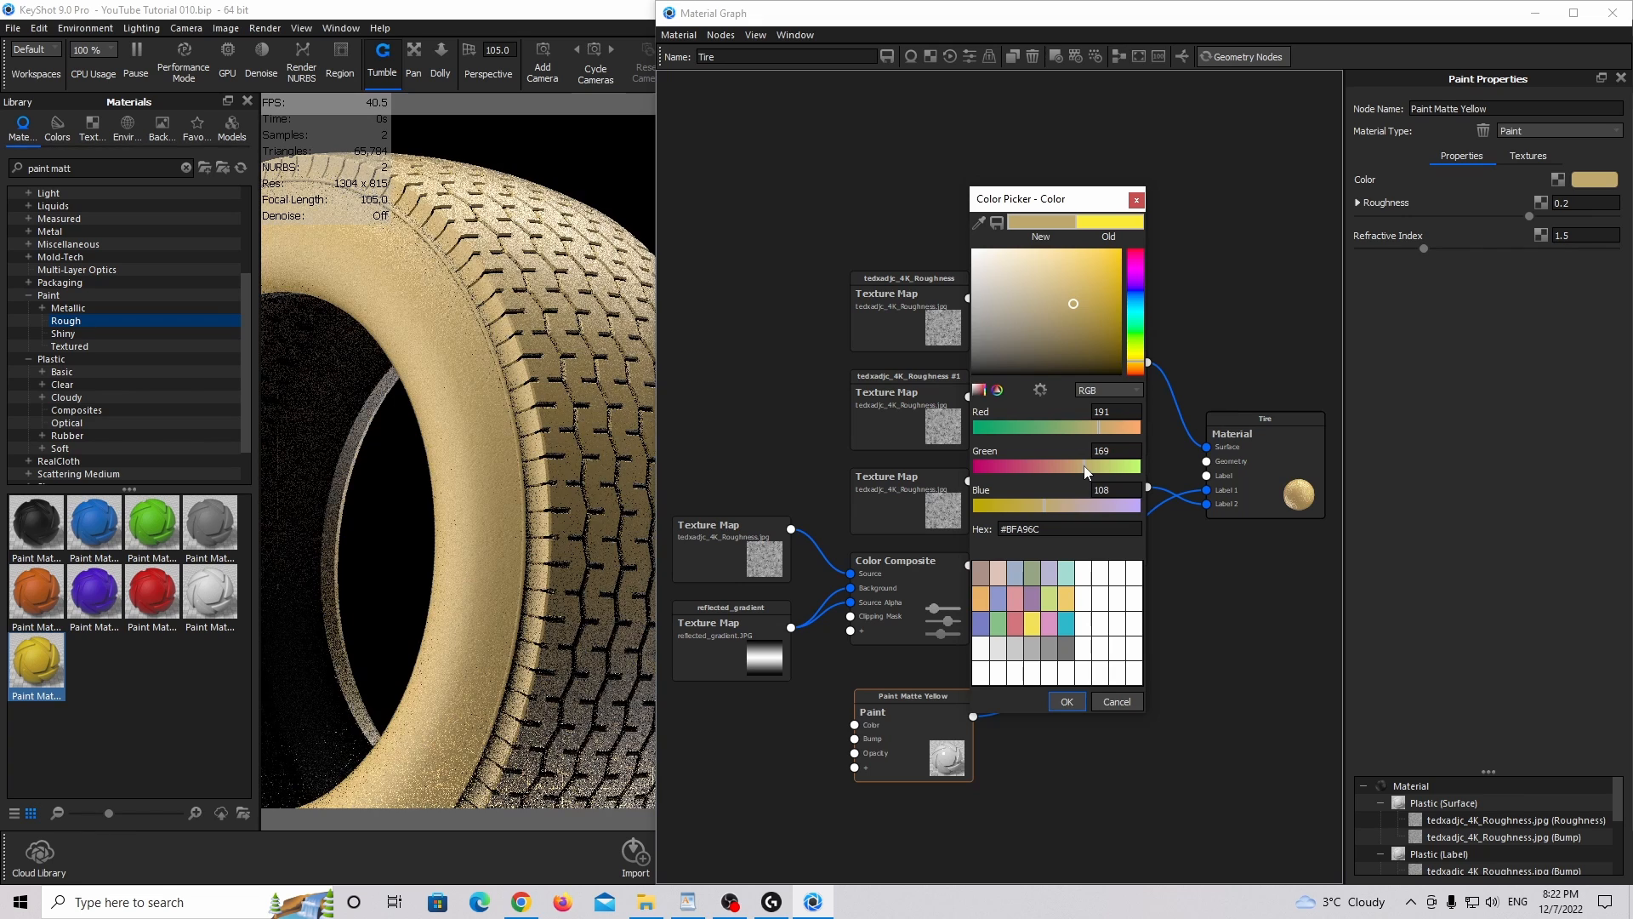
left_click(1062, 706)
left_click_drag(937, 721, 942, 727)
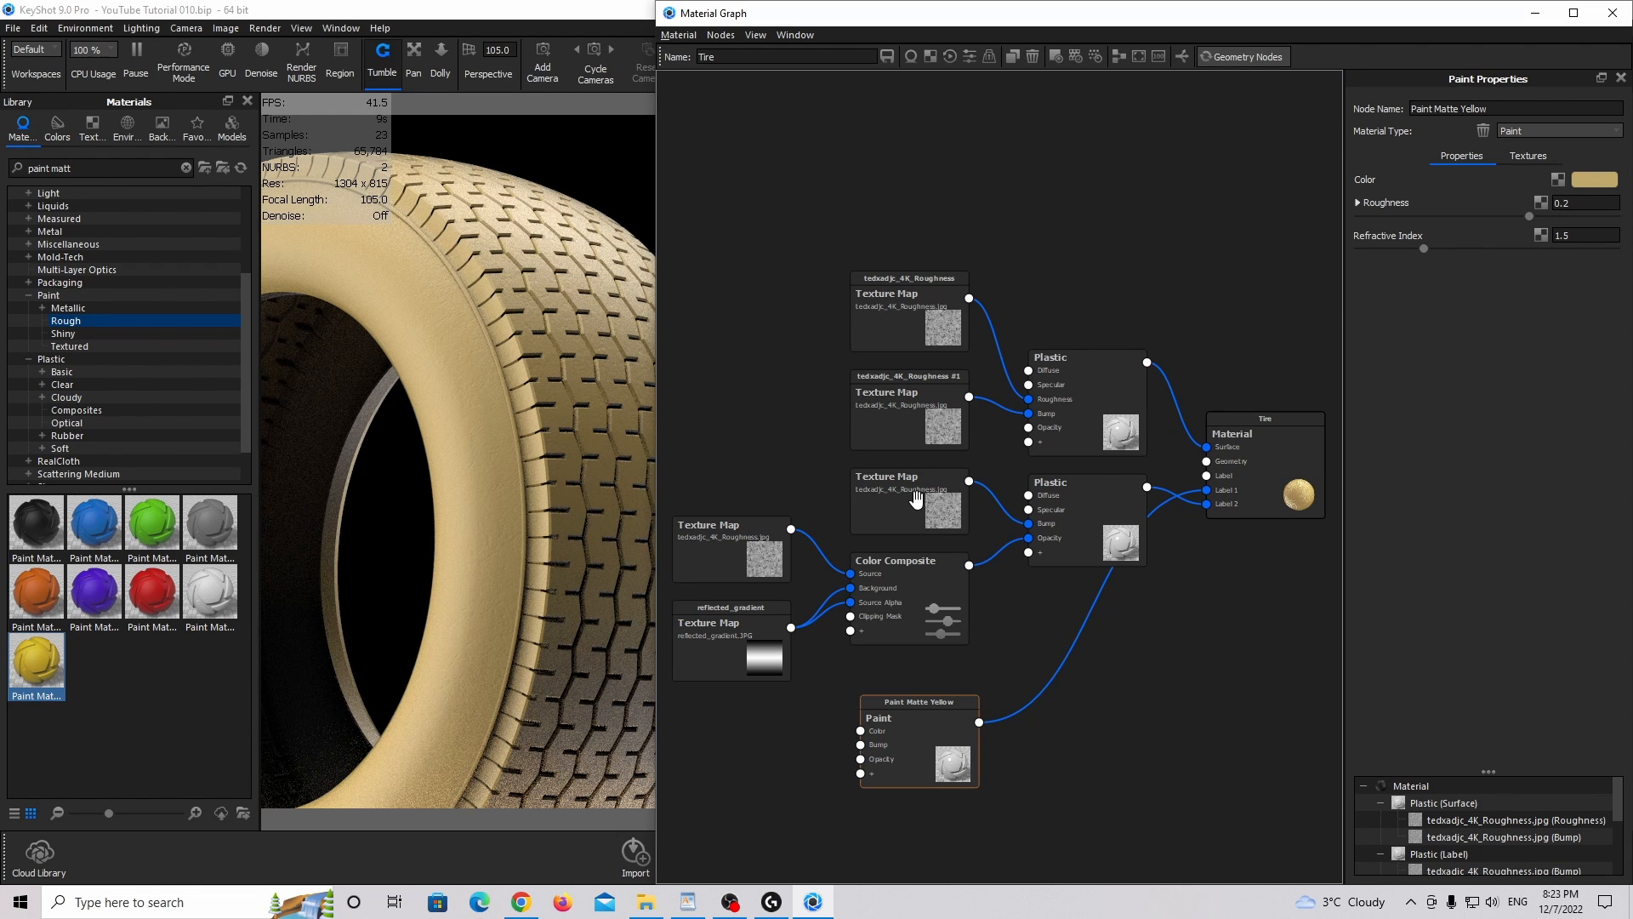
Duplicate the label's bump Texture Map, connect the copy to the Paint node's Roughness, and align the graph nodes.
mouse_move(915, 496)
left_mouse_down("alt")
mouse_move(893, 609)
mouse_move(752, 745)
mouse_move(717, 741)
mouse_move(918, 748)
left_mouse_up("alt")
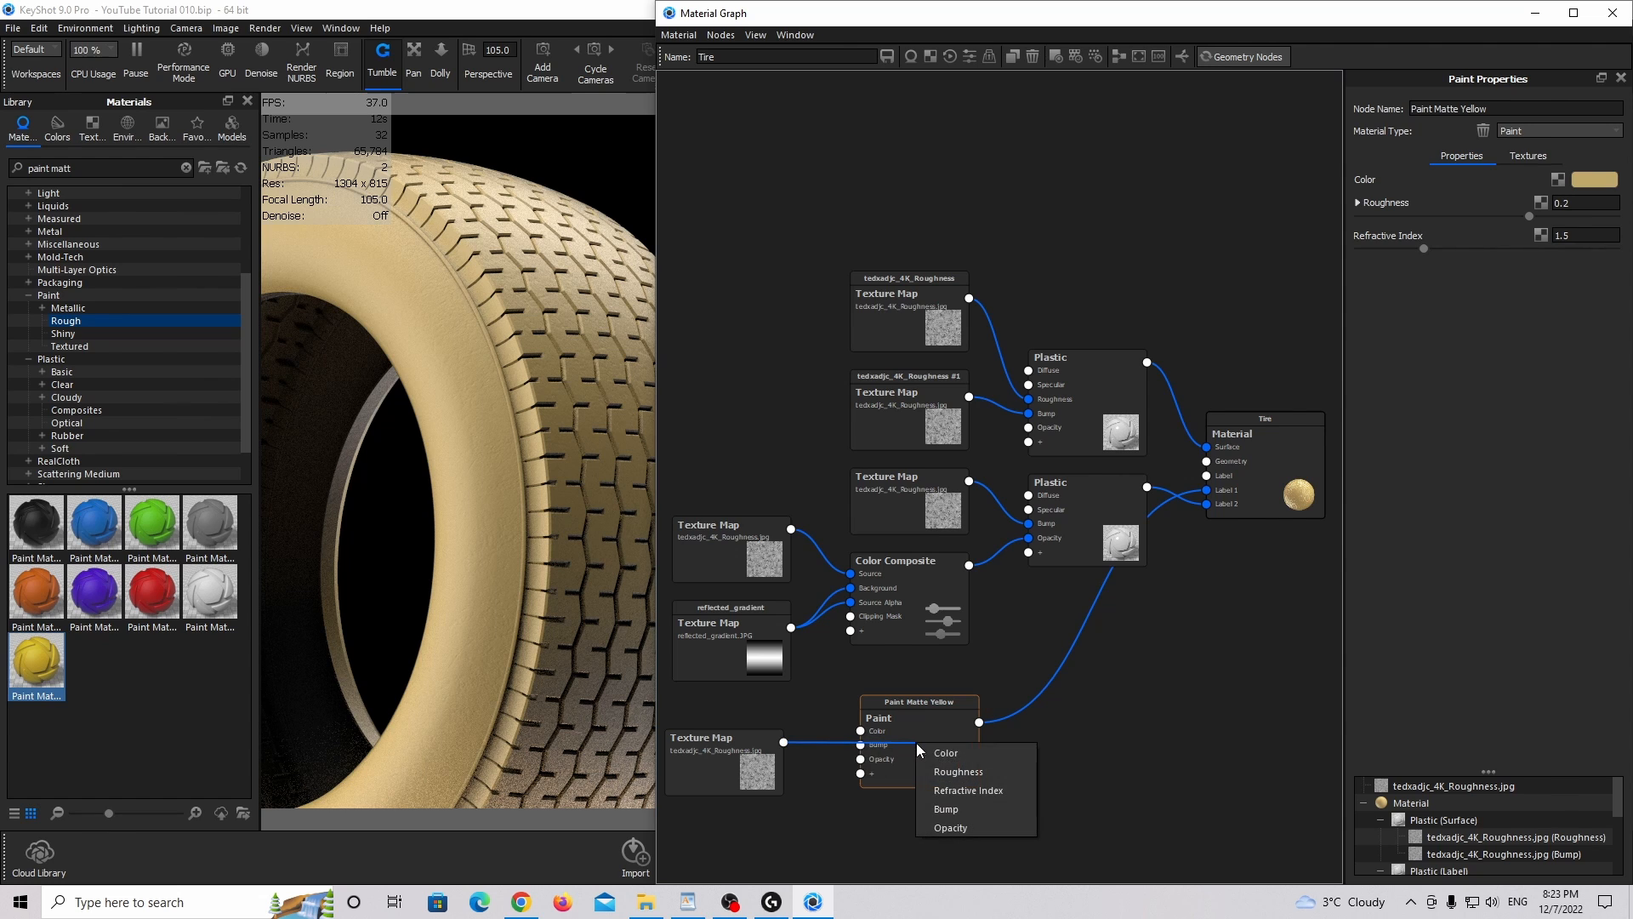
left_click(957, 771)
left_click_drag(756, 768, 770, 756)
double_click(760, 758)
key("l")
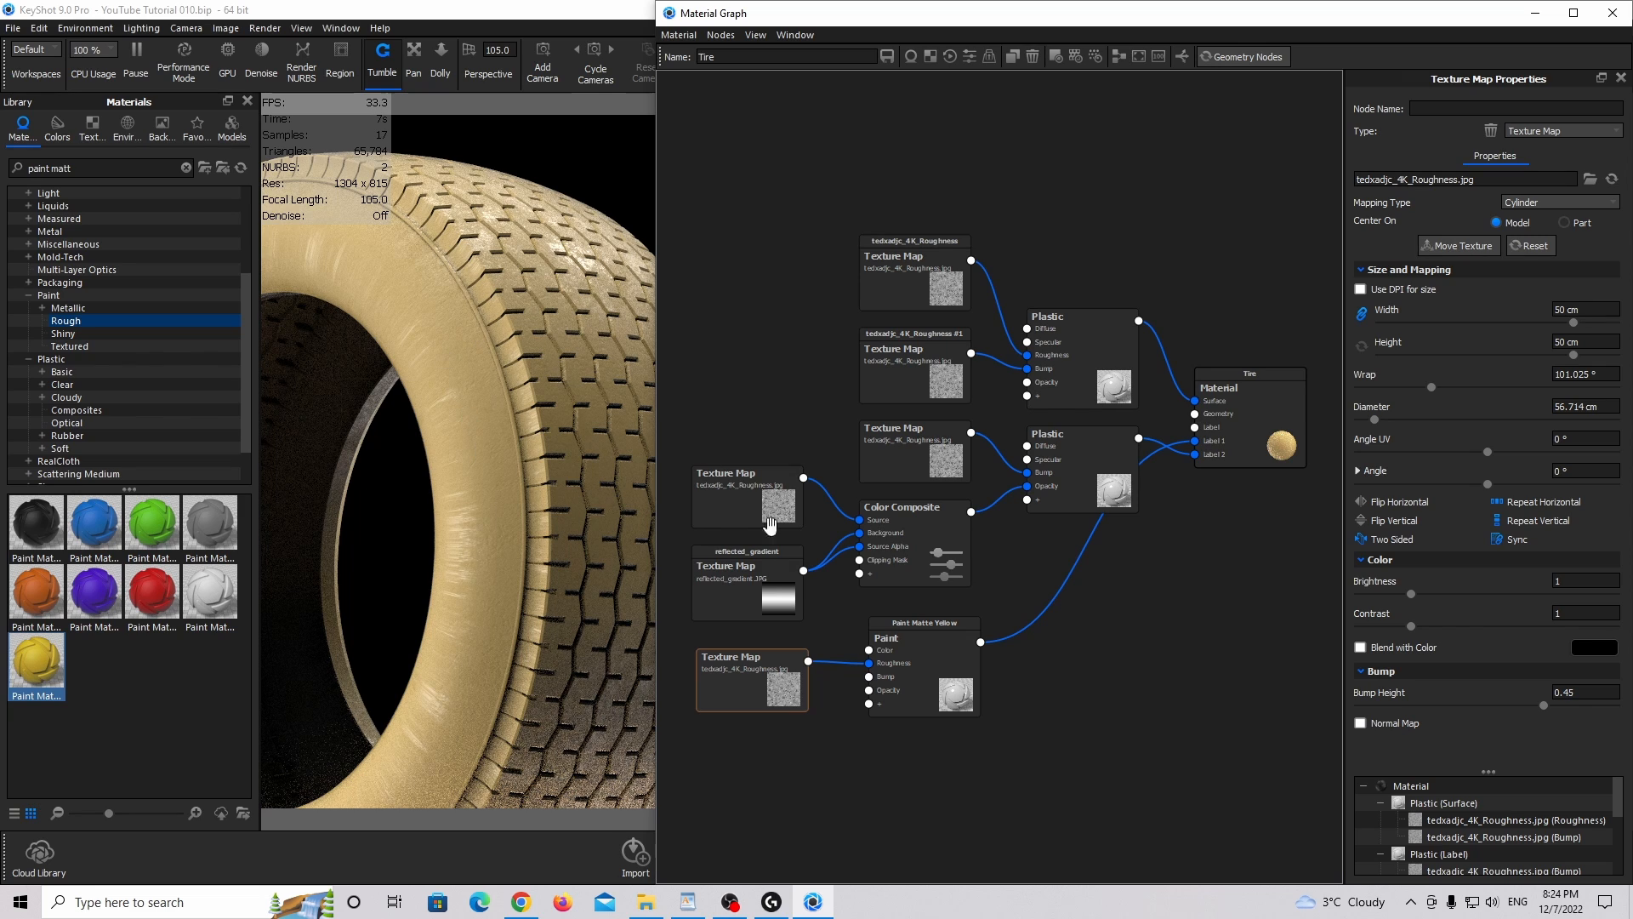
left_click(763, 678)
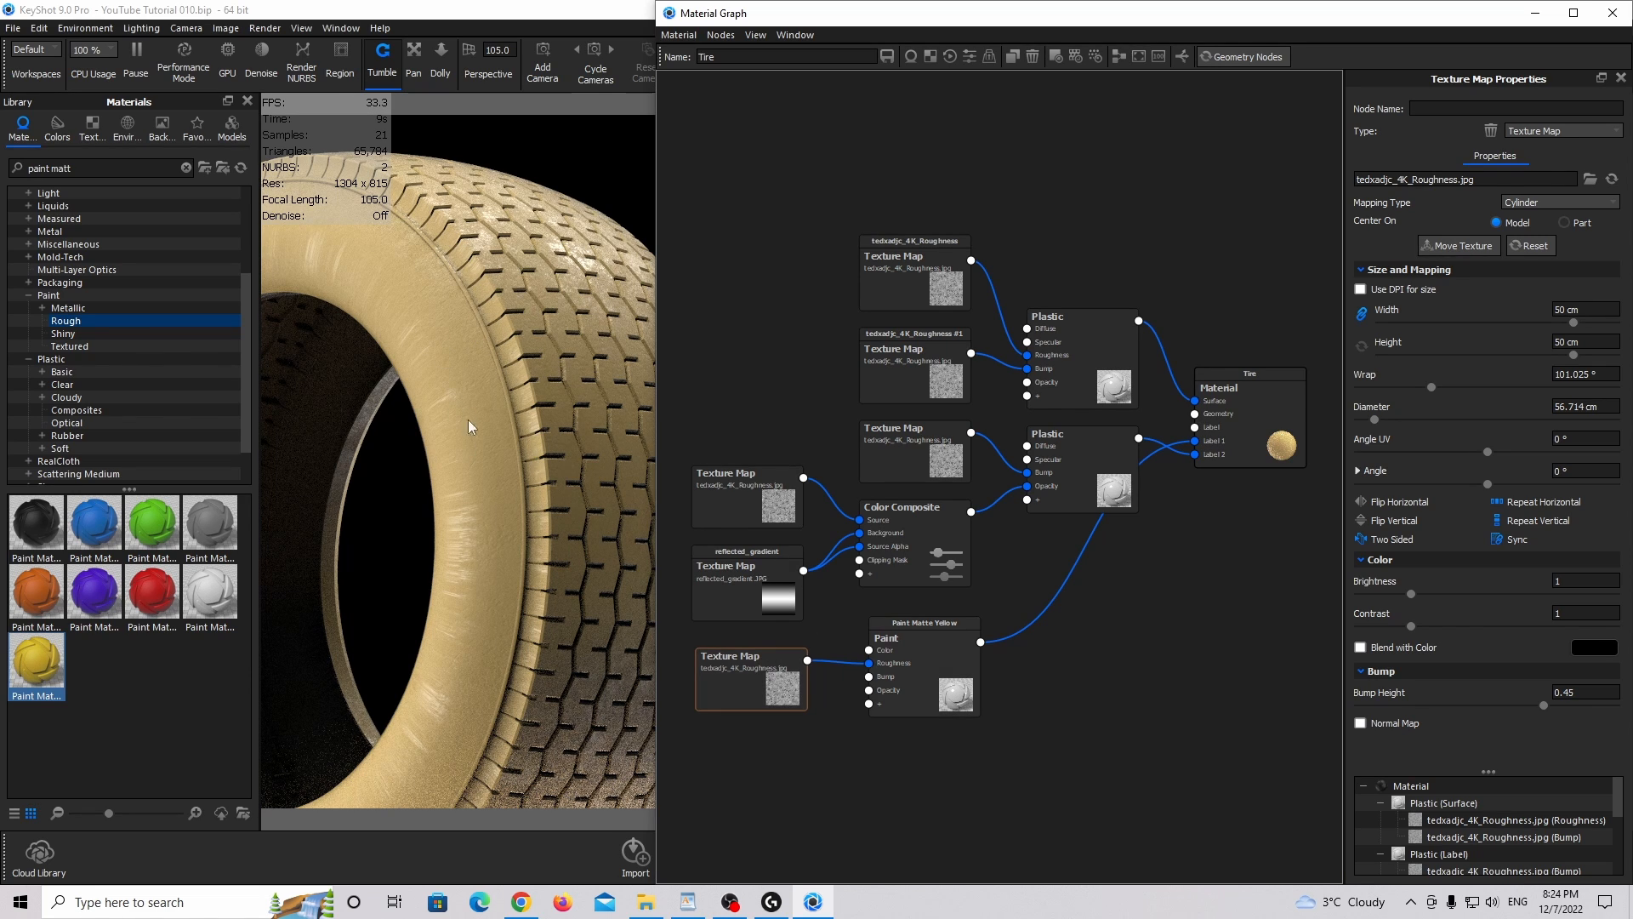
left_click(781, 689)
left_click(918, 683)
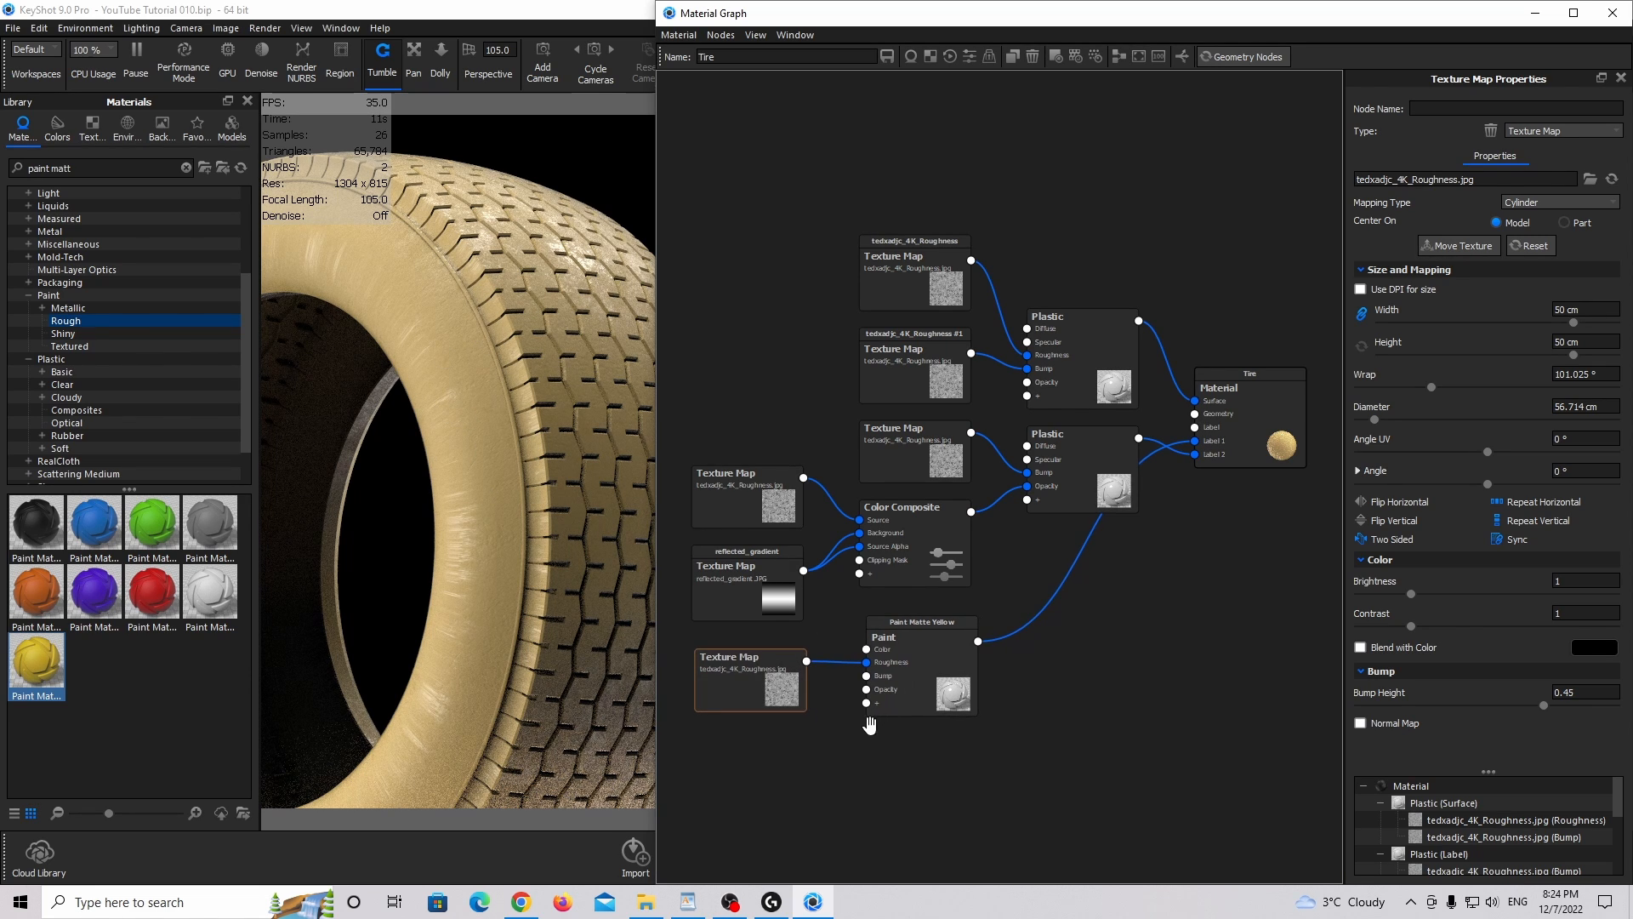
Add d20cb59e7088bb7dbab43c367d34f56311111.png from the file folder as a Texture Map and turn off its DPI-based sizing.
left_click(647, 902)
left_click_drag(536, 383, 768, 786)
double_click(765, 787)
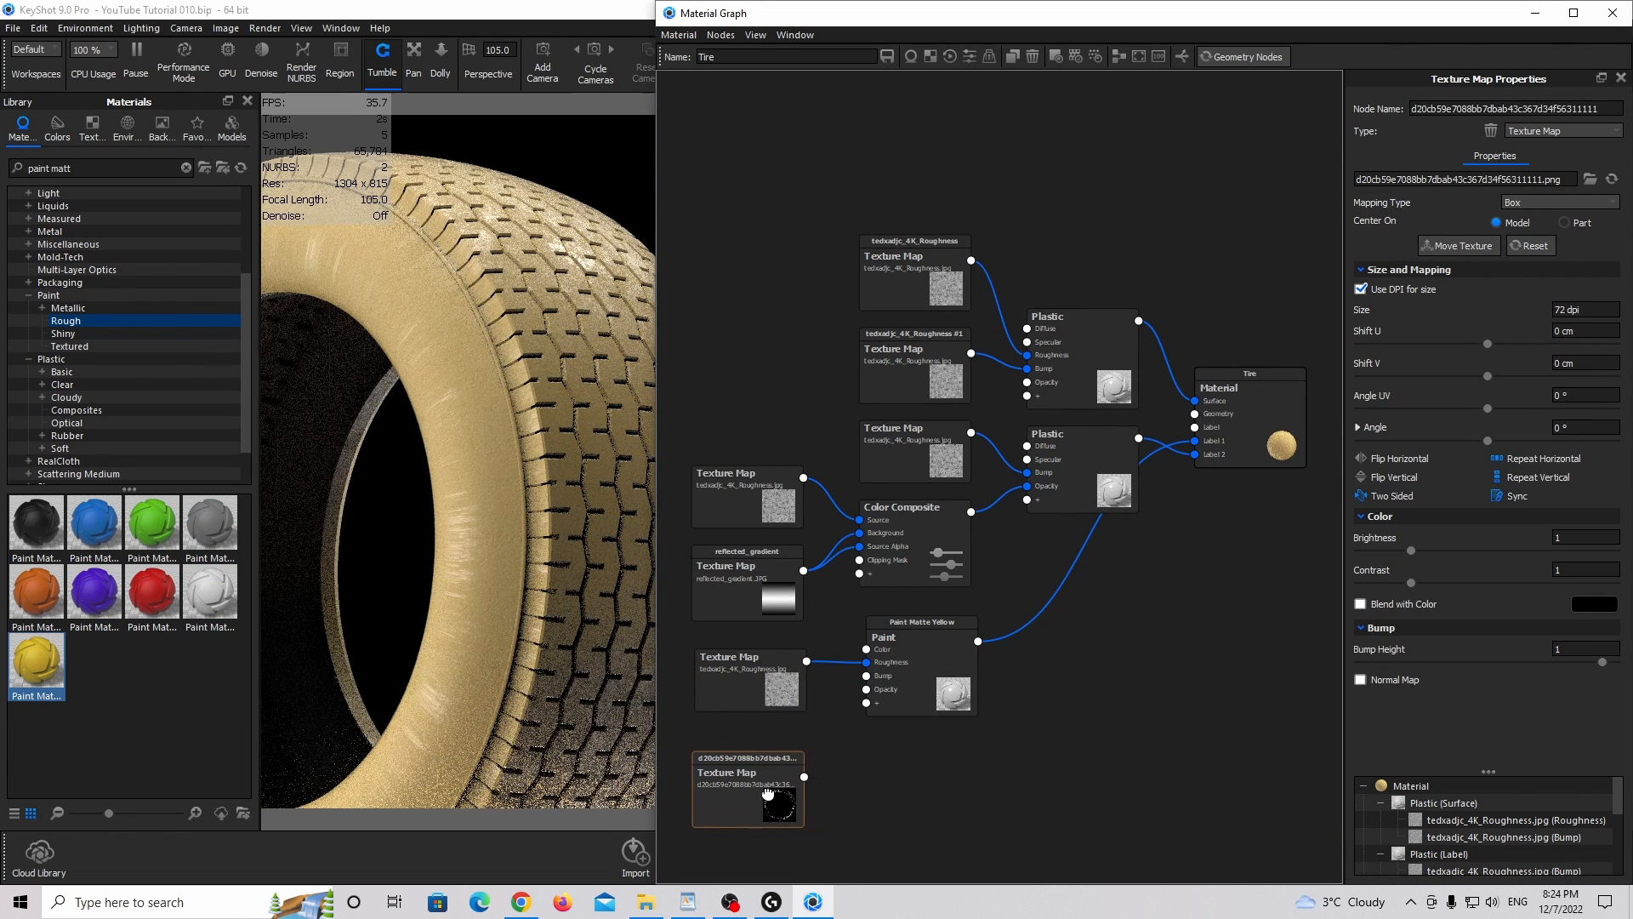
left_click(1398, 288)
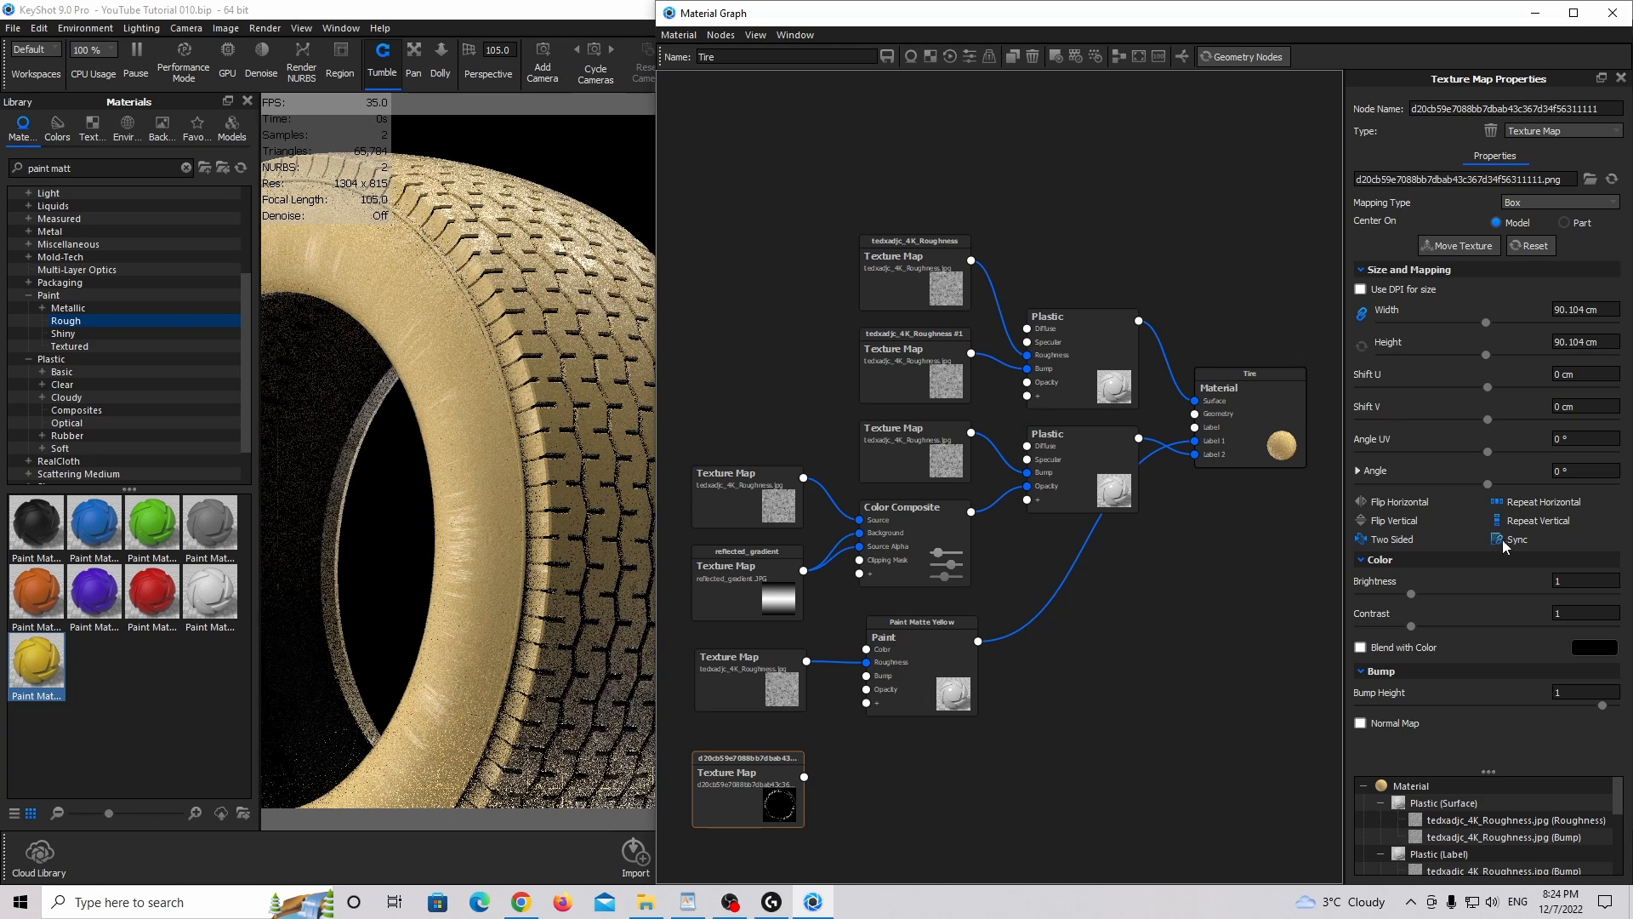
Connect the d20cb59e7088bb7dbab43c367d34f56311111.png Texture Map to the Paint Matte Yellow node's Opacity.
mouse_move(765, 777)
left_mouse_down()
mouse_move(893, 757)
mouse_move(948, 666)
left_mouse_up()
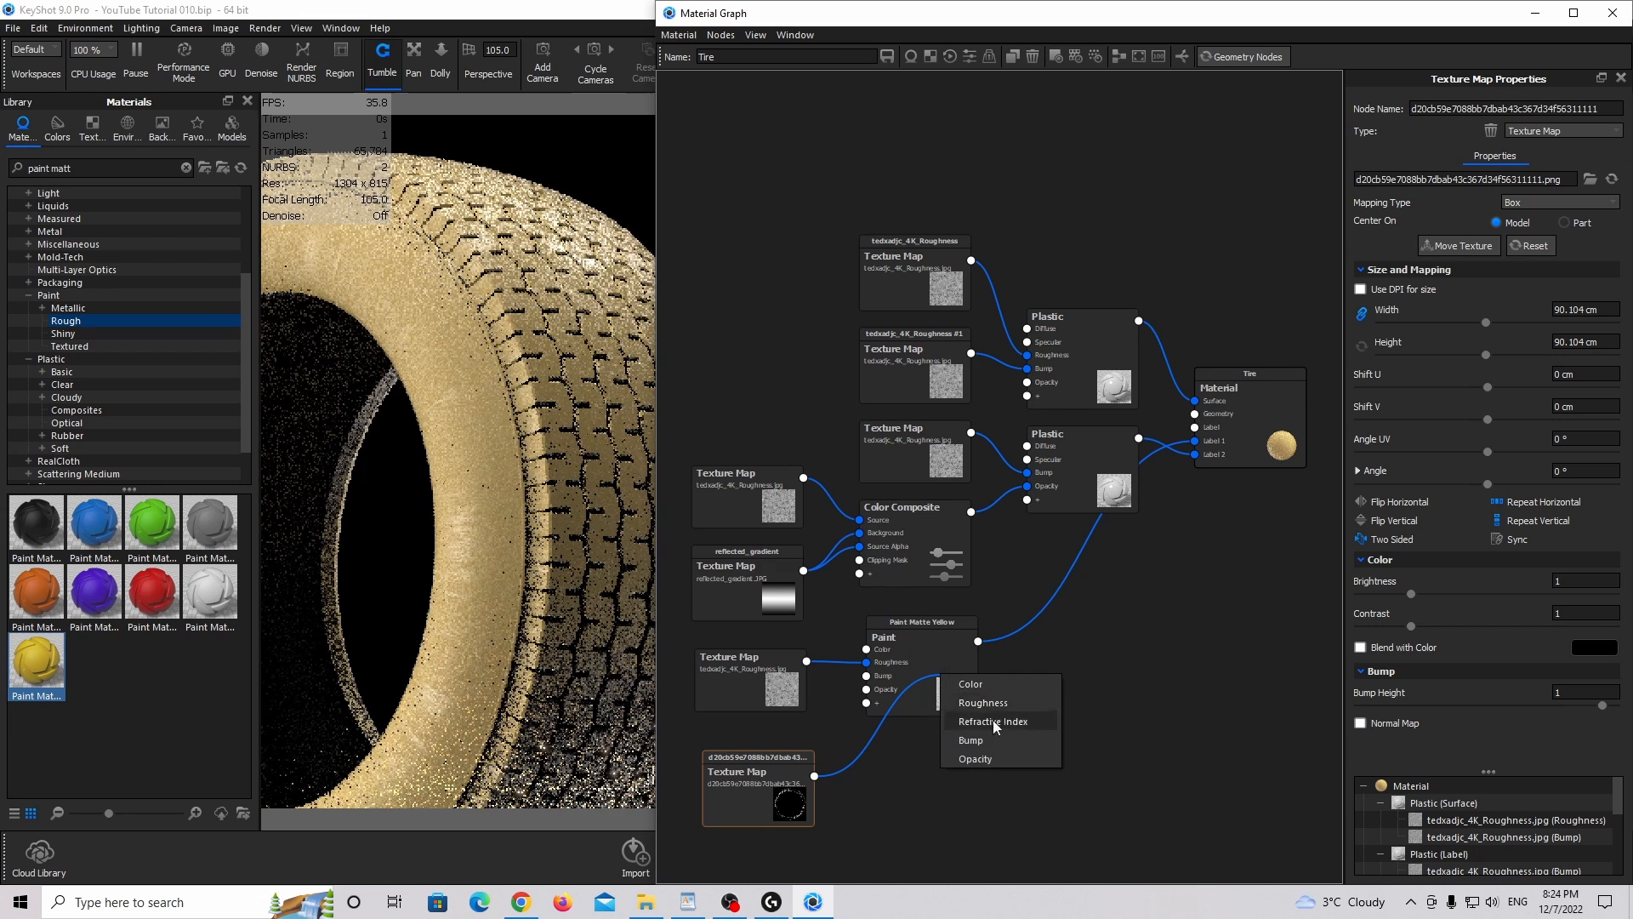
left_click(992, 751)
left_click_drag(741, 784, 748, 780)
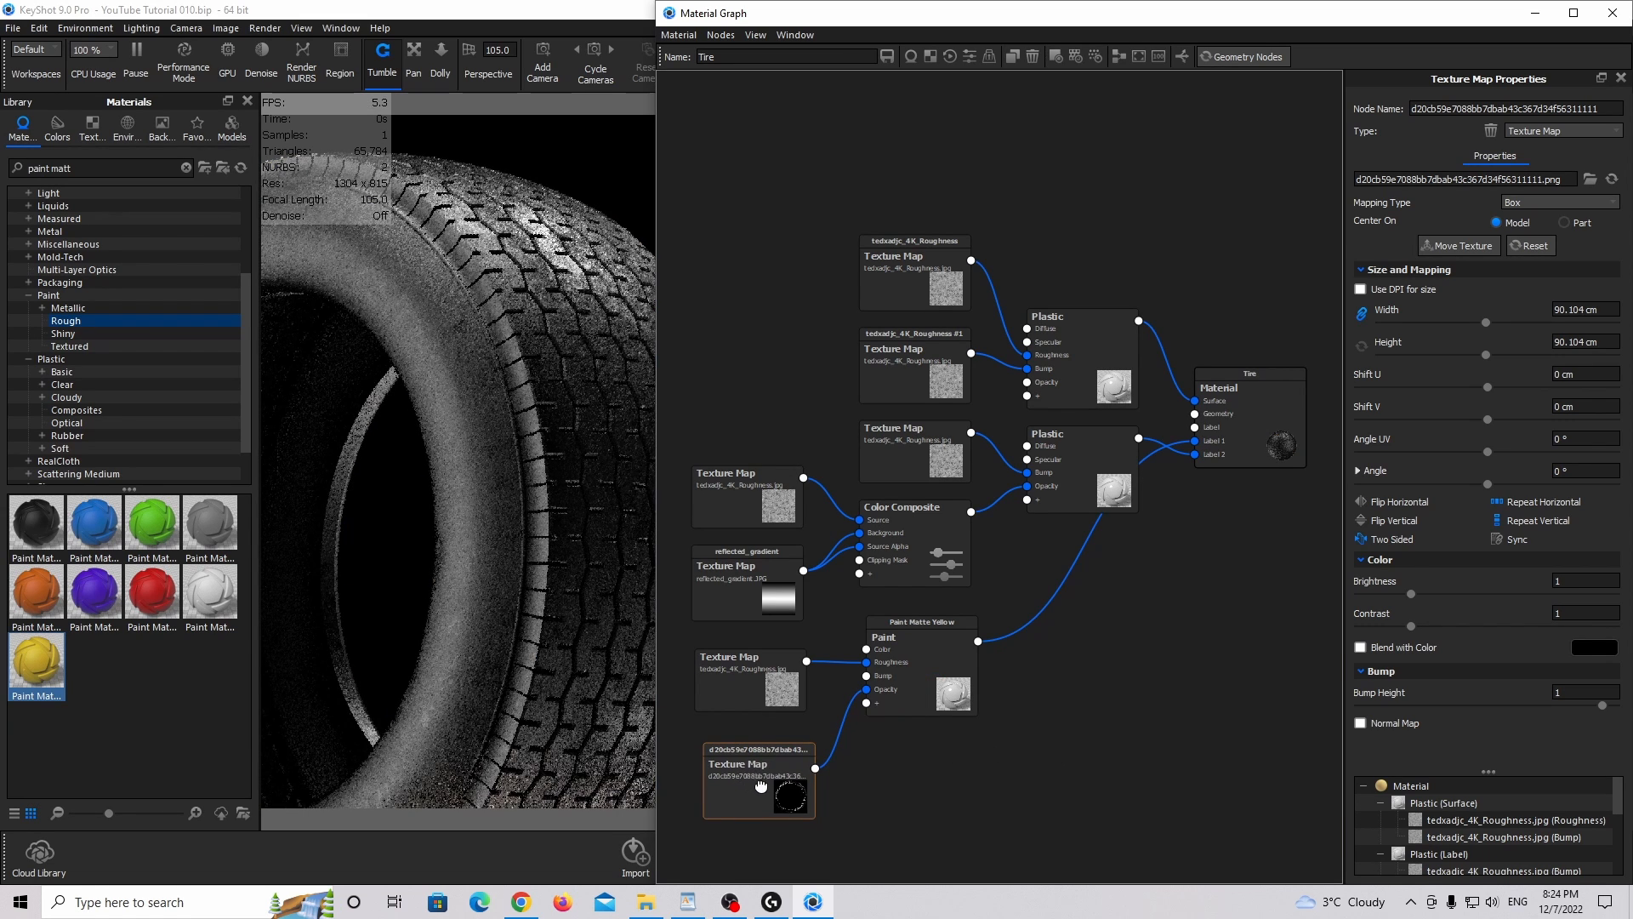
Set the opacity map's mapping type to UV and its linked width and height to 1.035.
left_click(1559, 202)
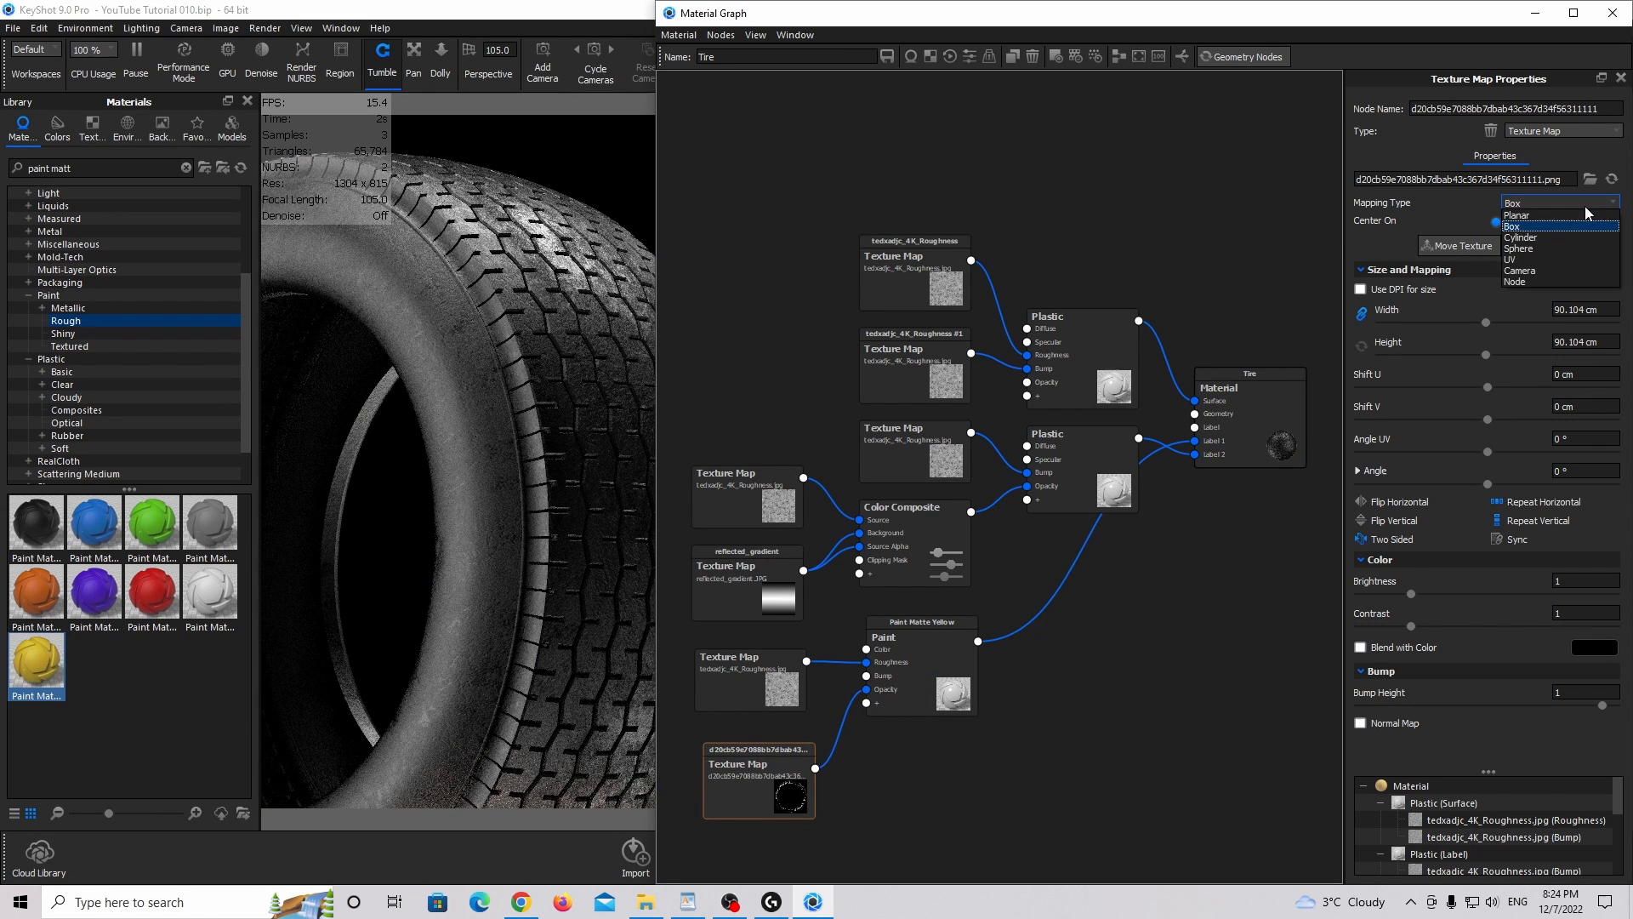
left_click(1539, 258)
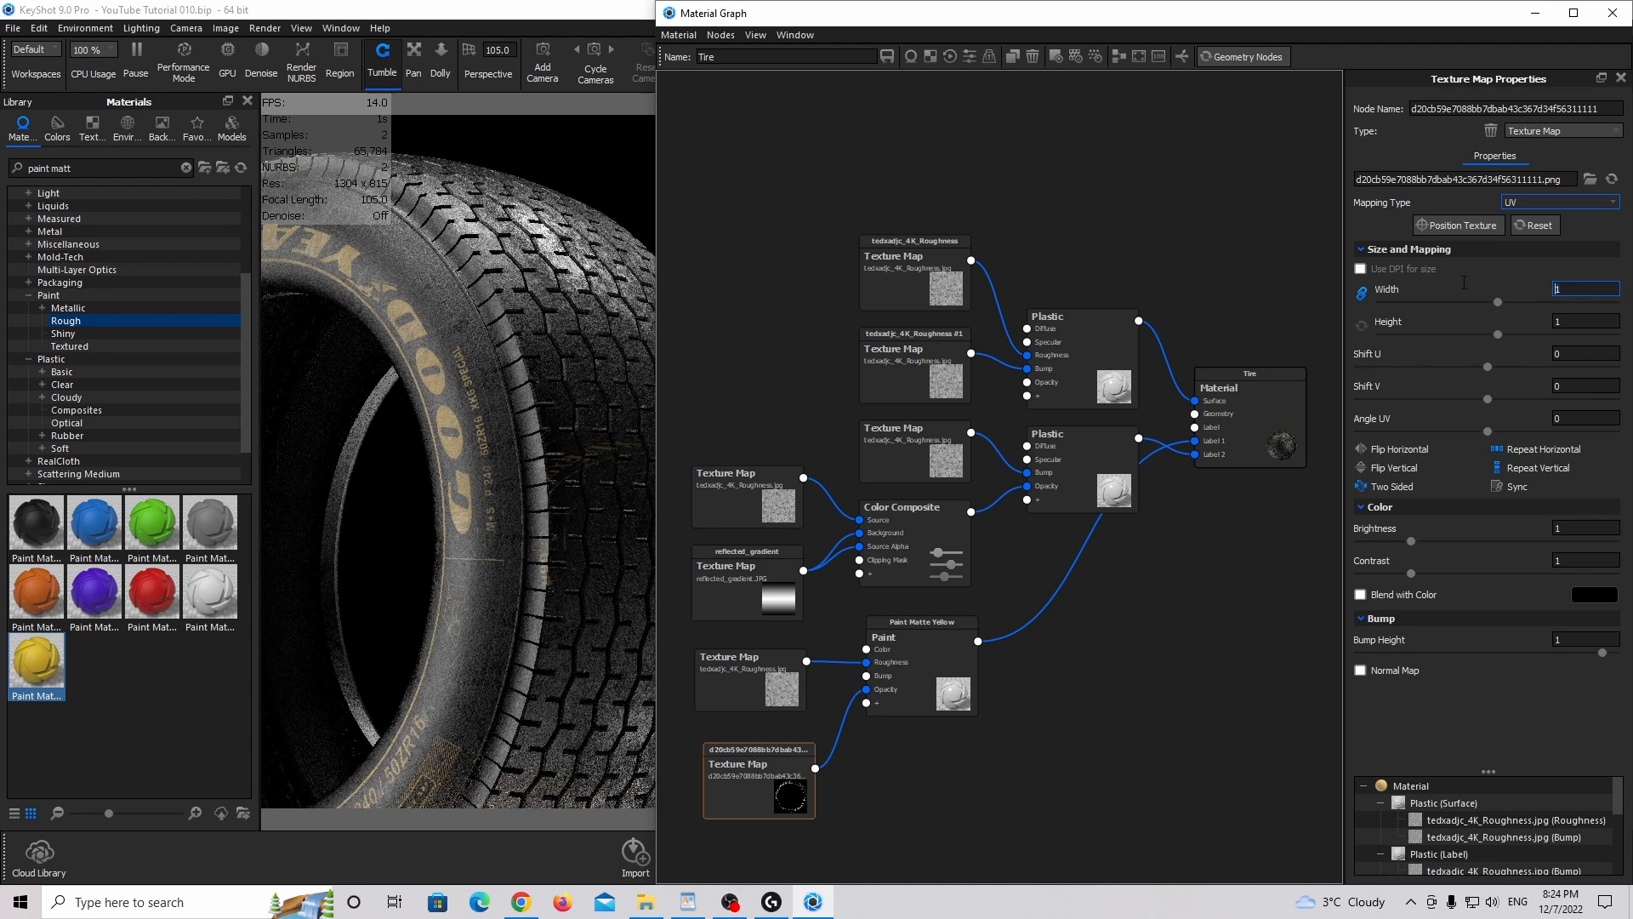
type("1.035")
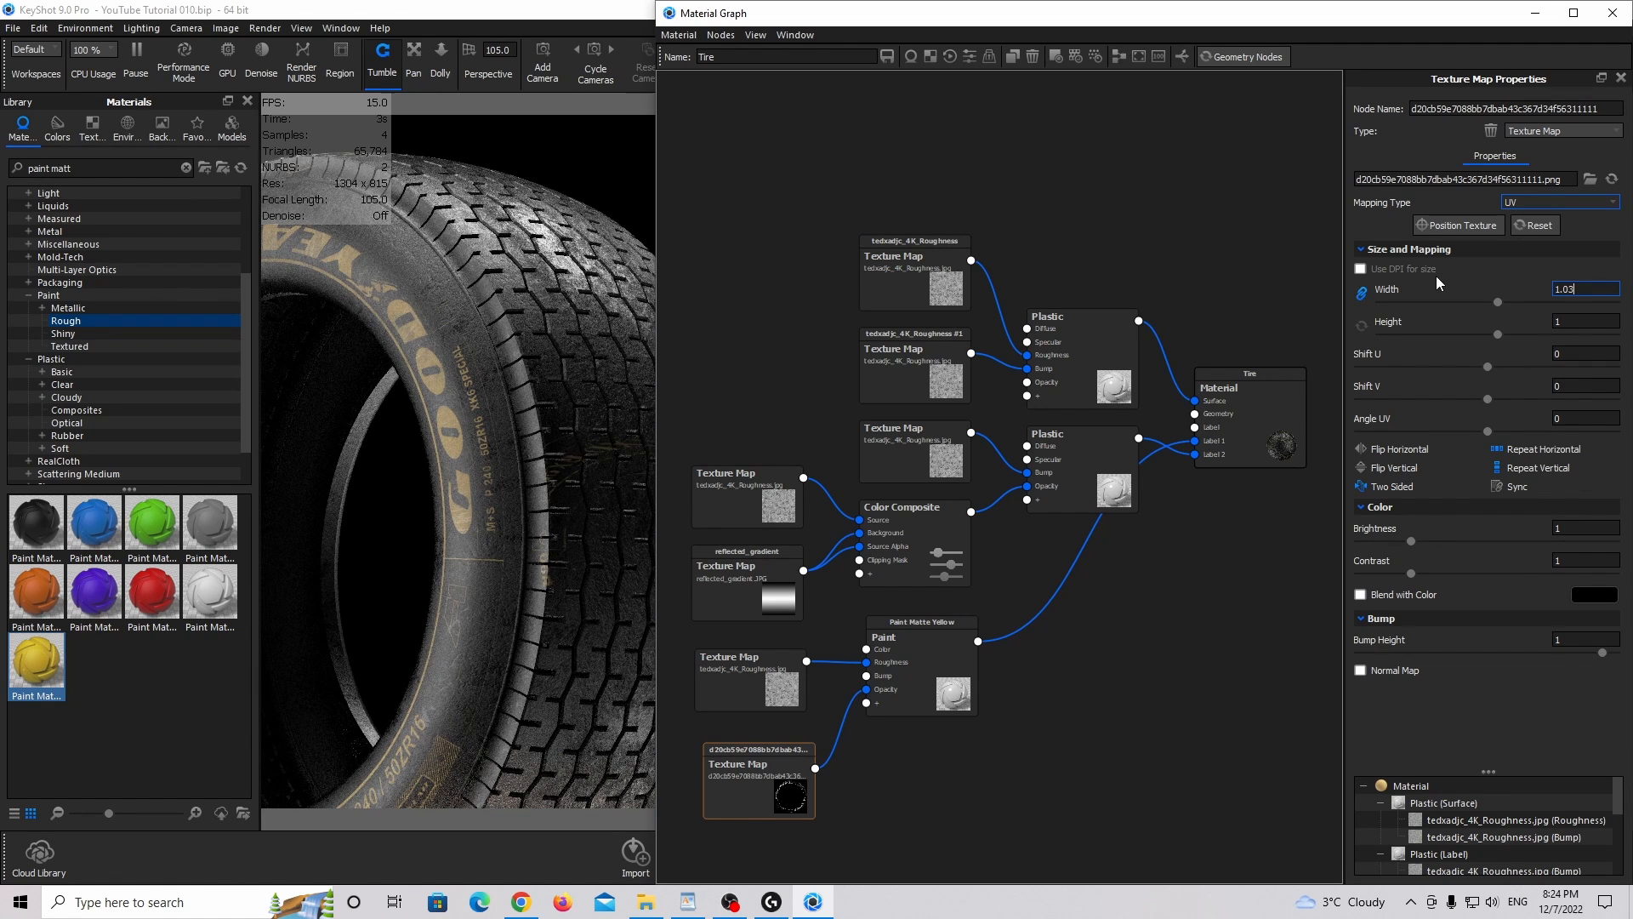
key("Return")
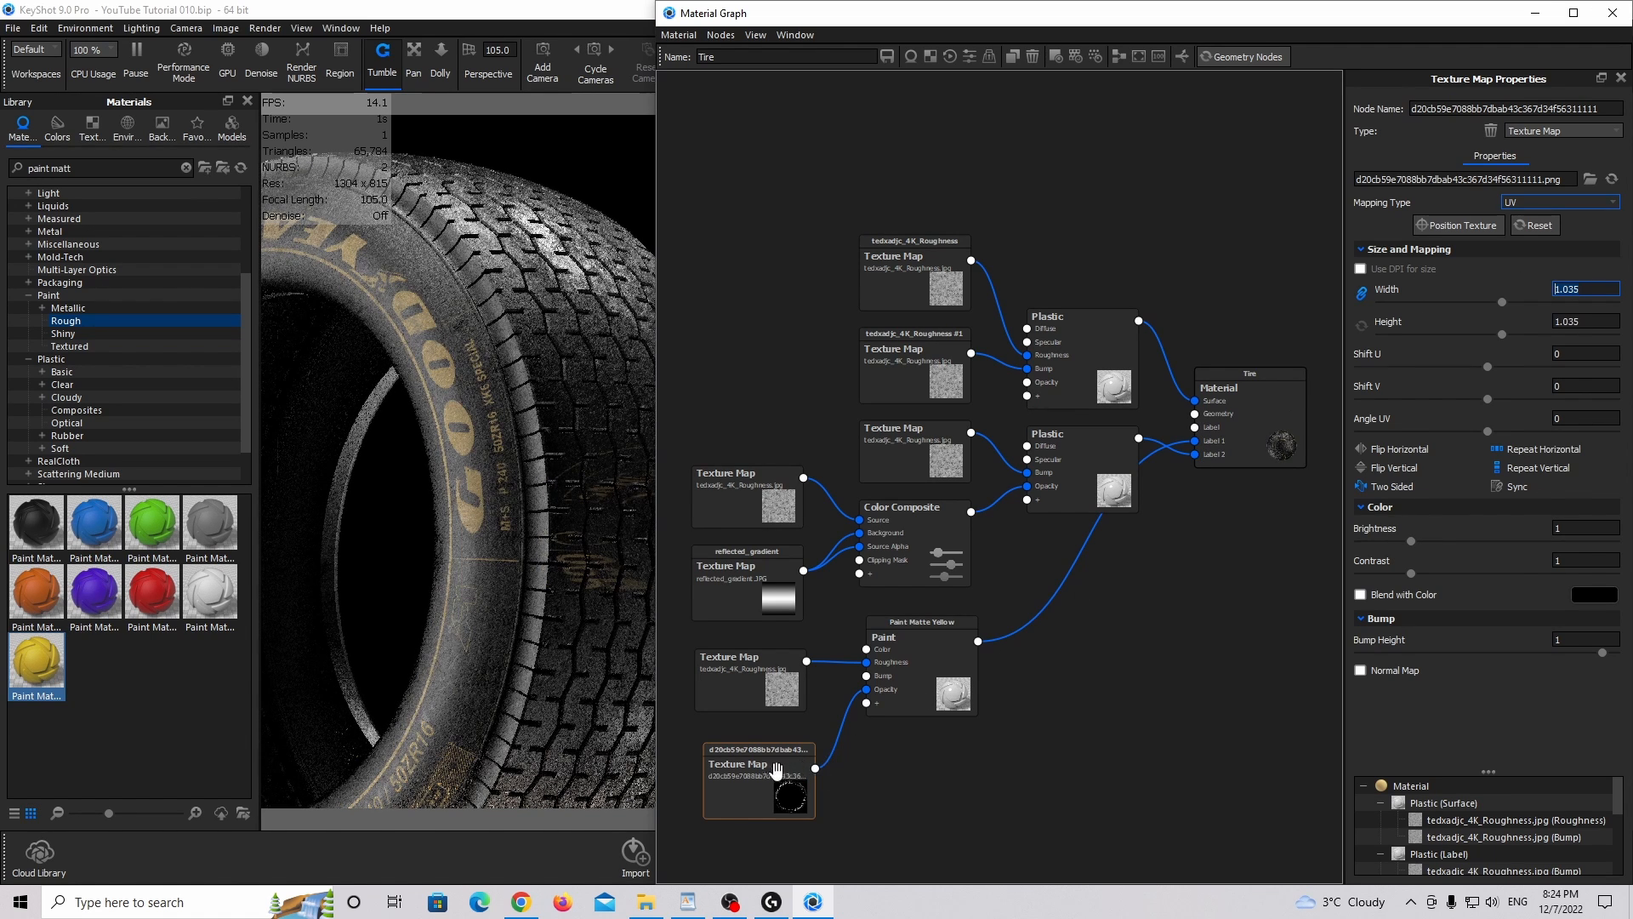
Turn off horizontal and vertical repeat for the opacity map and flip it both horizontally and vertically.
left_click(1524, 469)
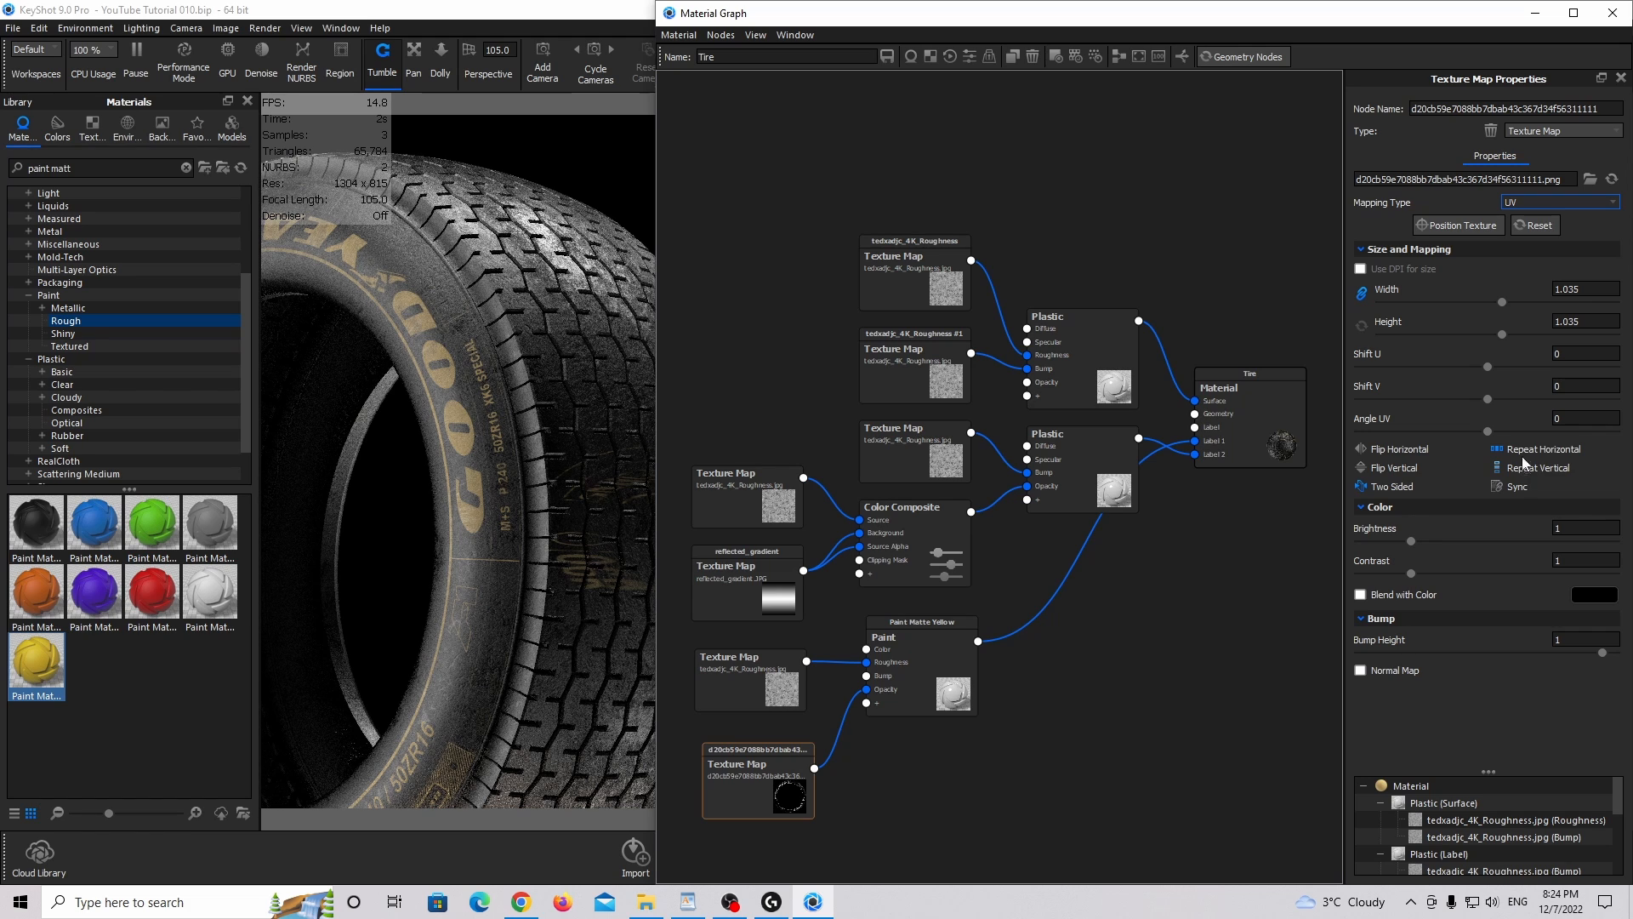
left_click(1381, 448)
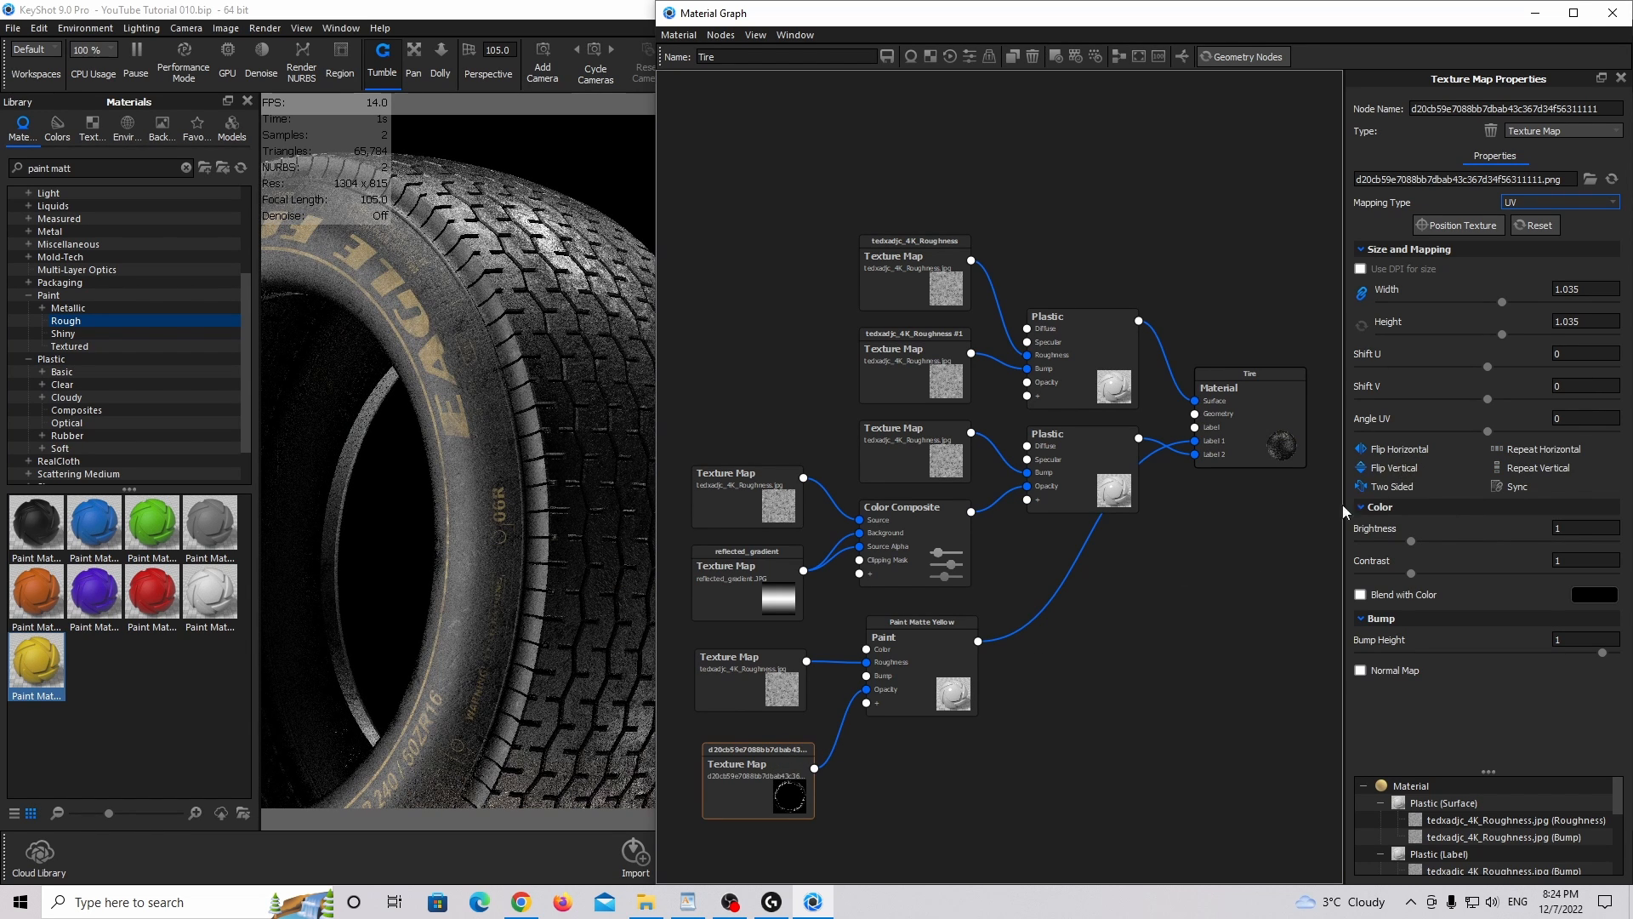
left_click_drag(749, 807, 754, 805)
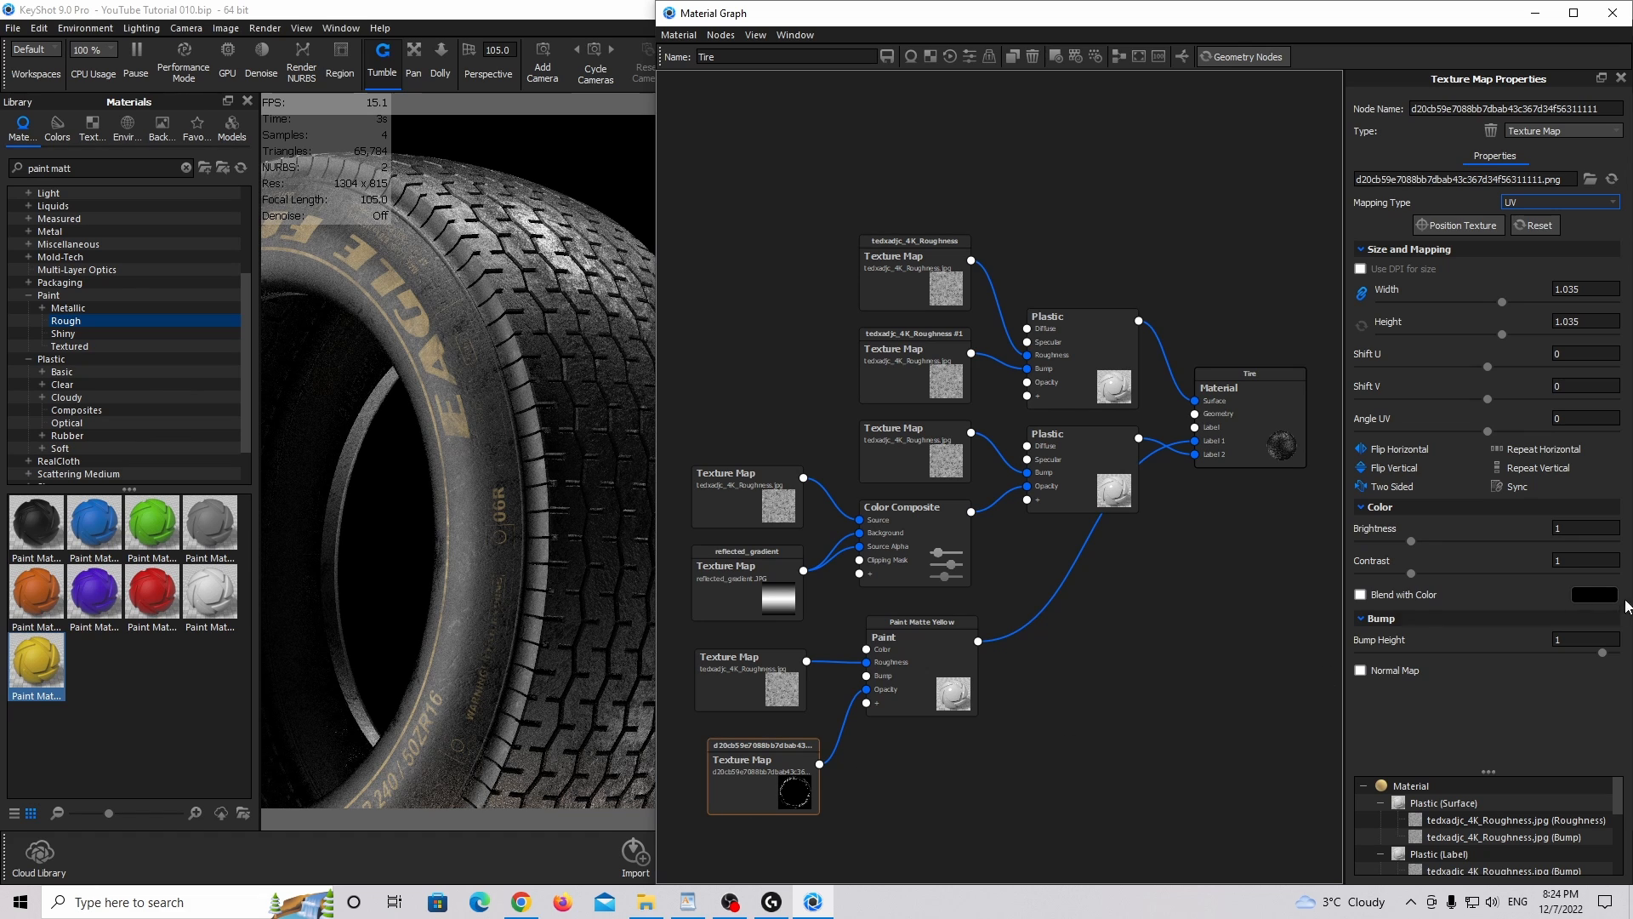
Try brightness values of 2 and 3 on the opacity map.
left_click(1602, 527)
type("2")
key("Return")
key("Delete")
type("3")
key("Return")
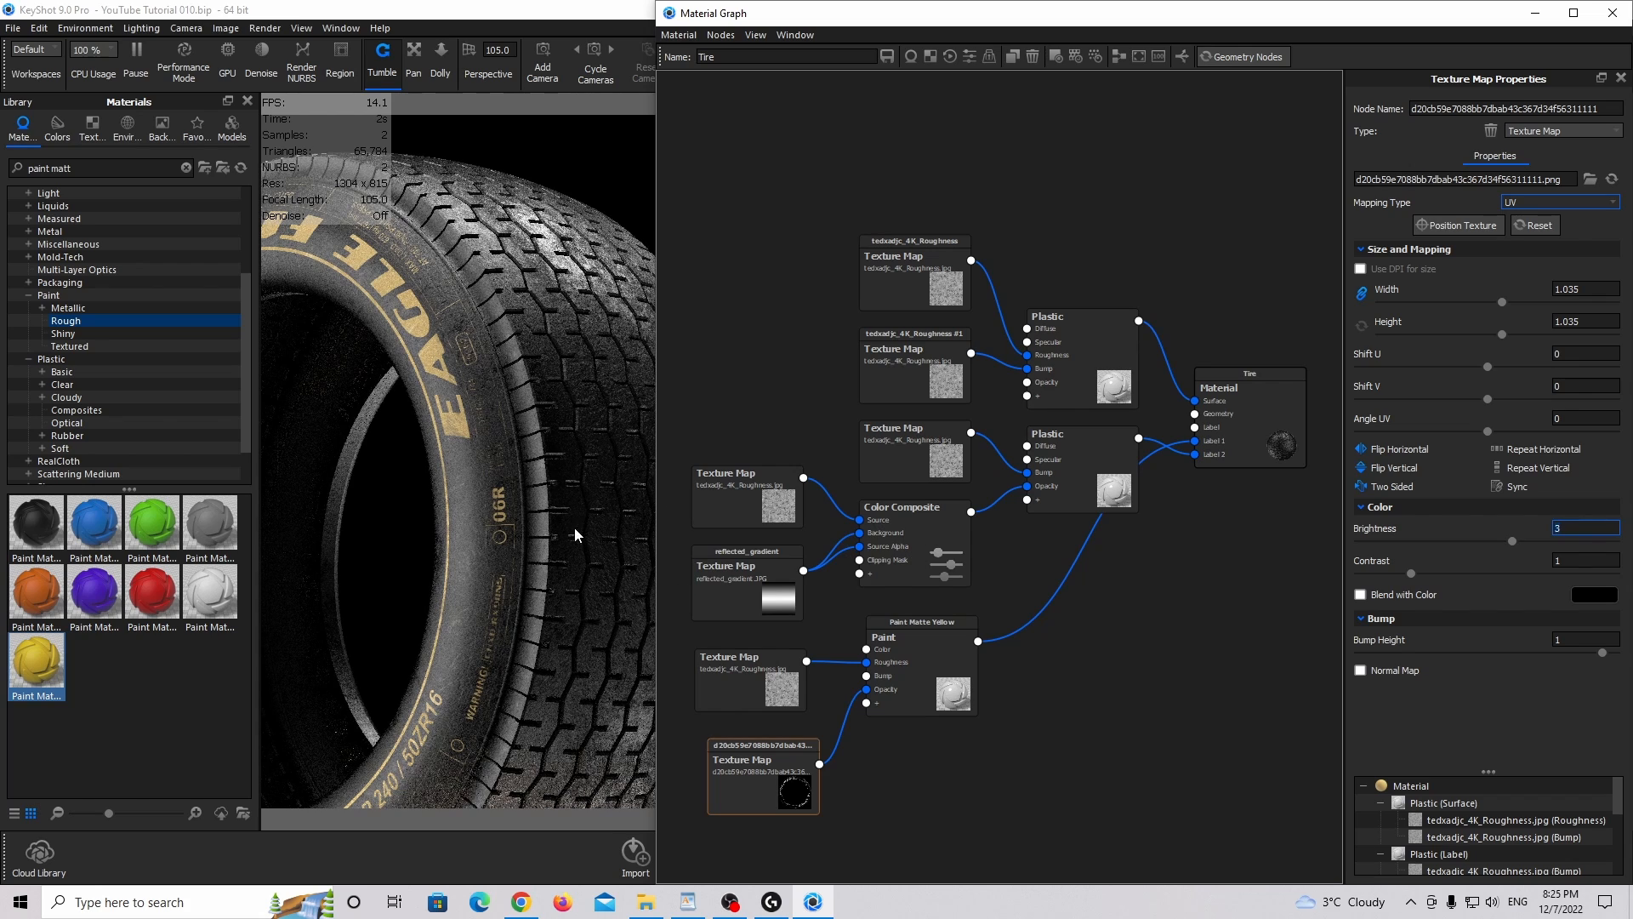
Align the opacity map node under the roughness map, then set its brightness to 2.25 and contrast to 0.75.
left_click_drag(752, 783, 739, 783)
left_click(1587, 527)
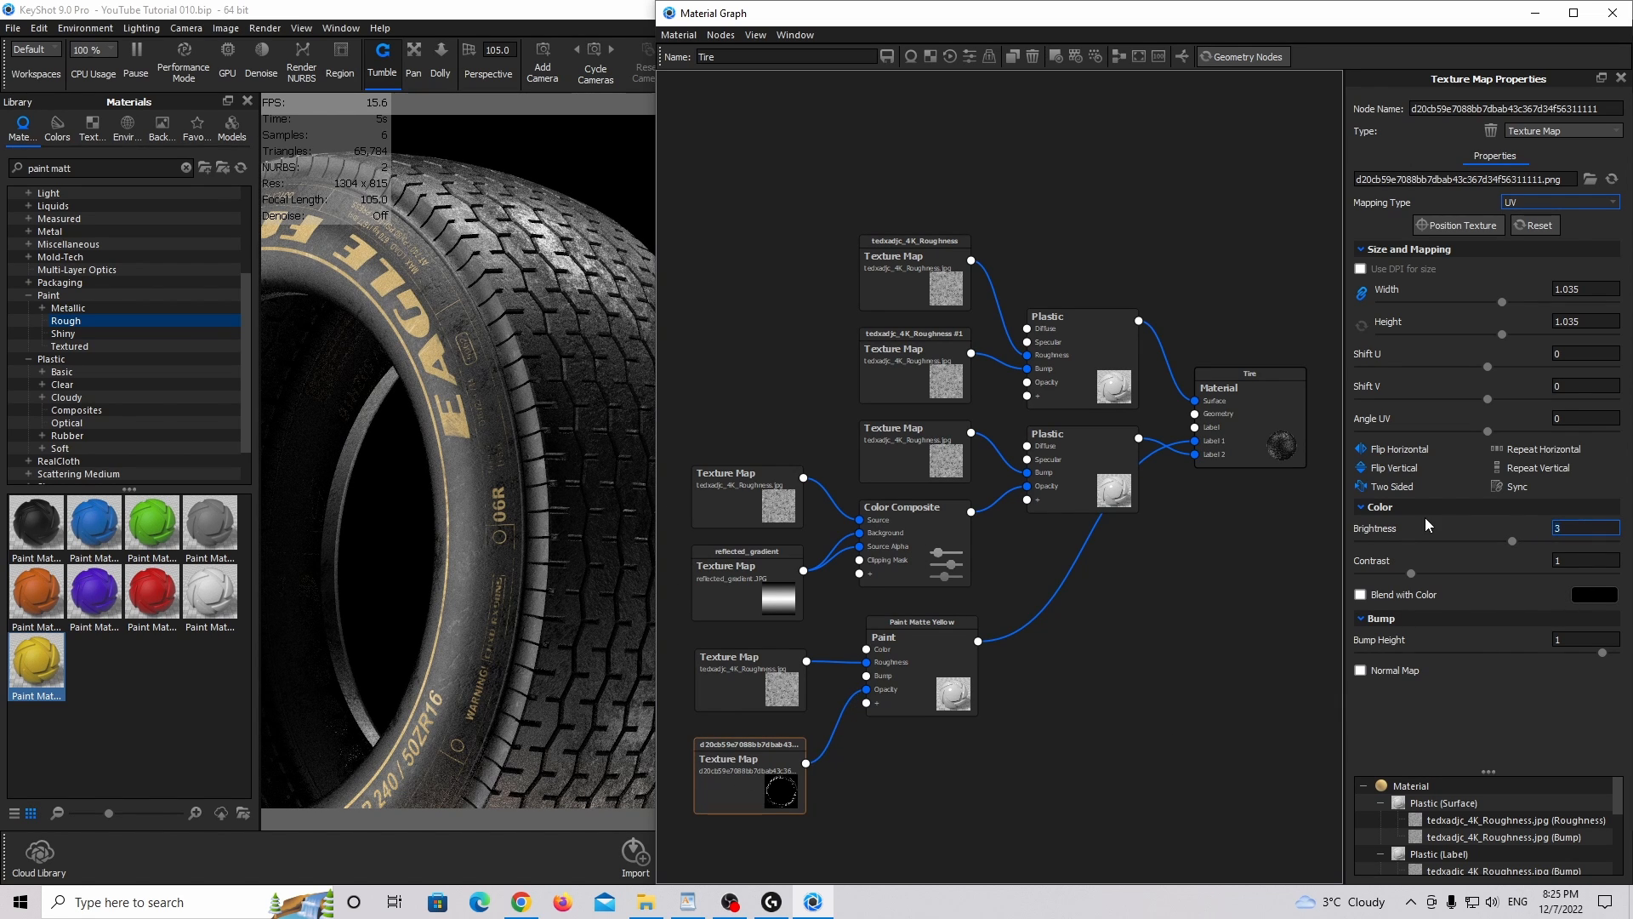
type("225")
key("BackSpace")
key("BackSpace")
type(".25")
key("Tab")
type("0")
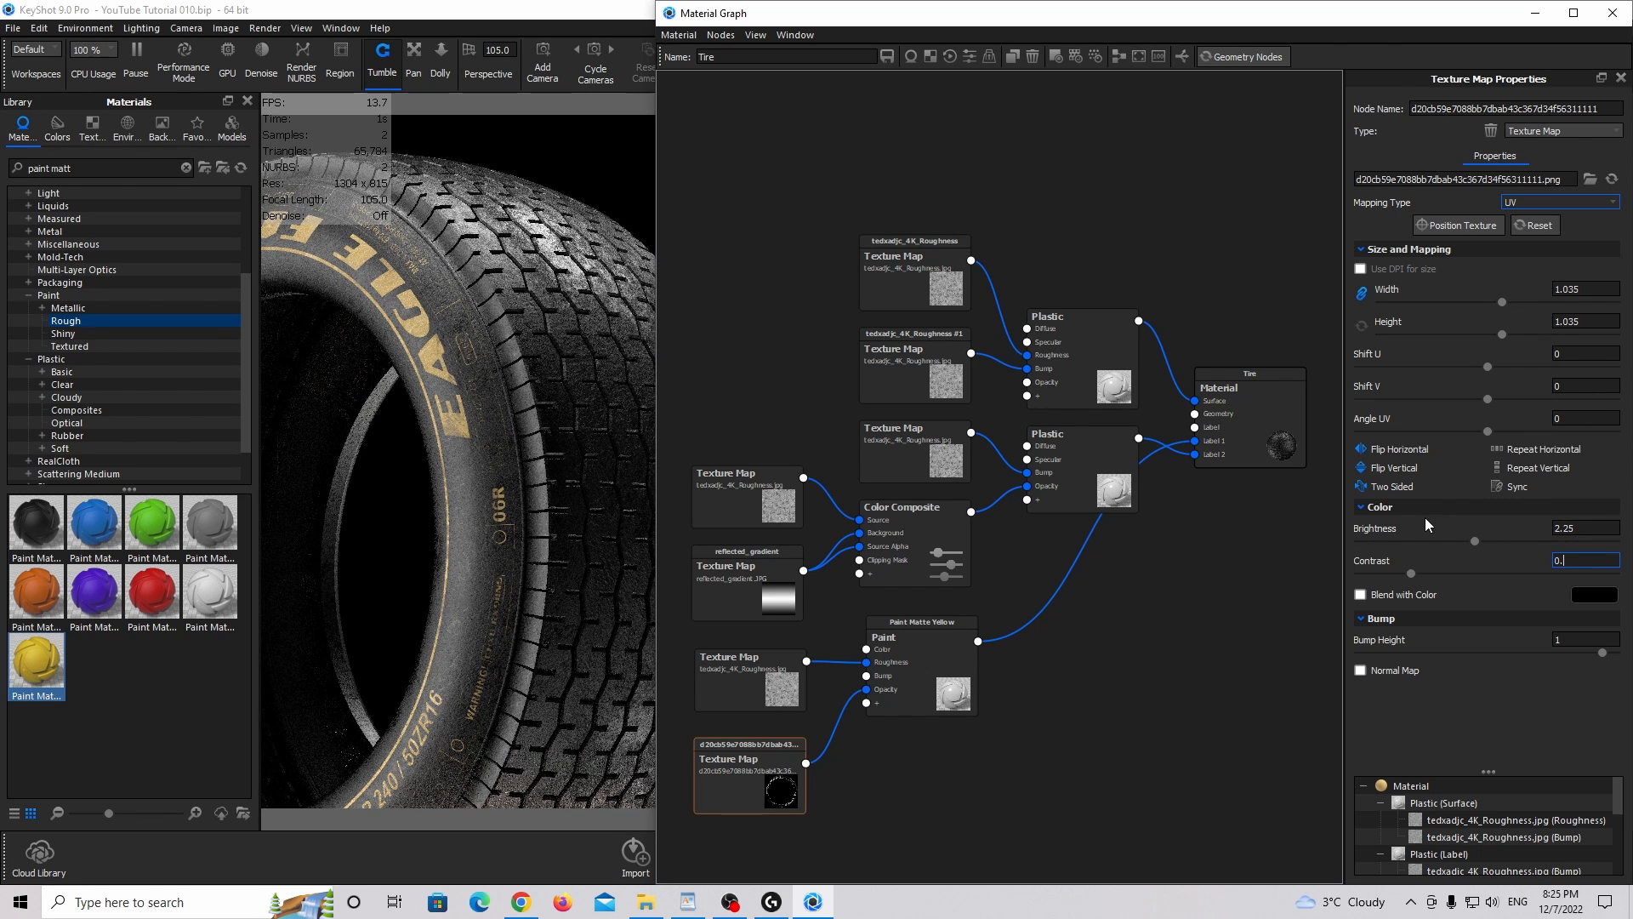
type(".75")
key("Return")
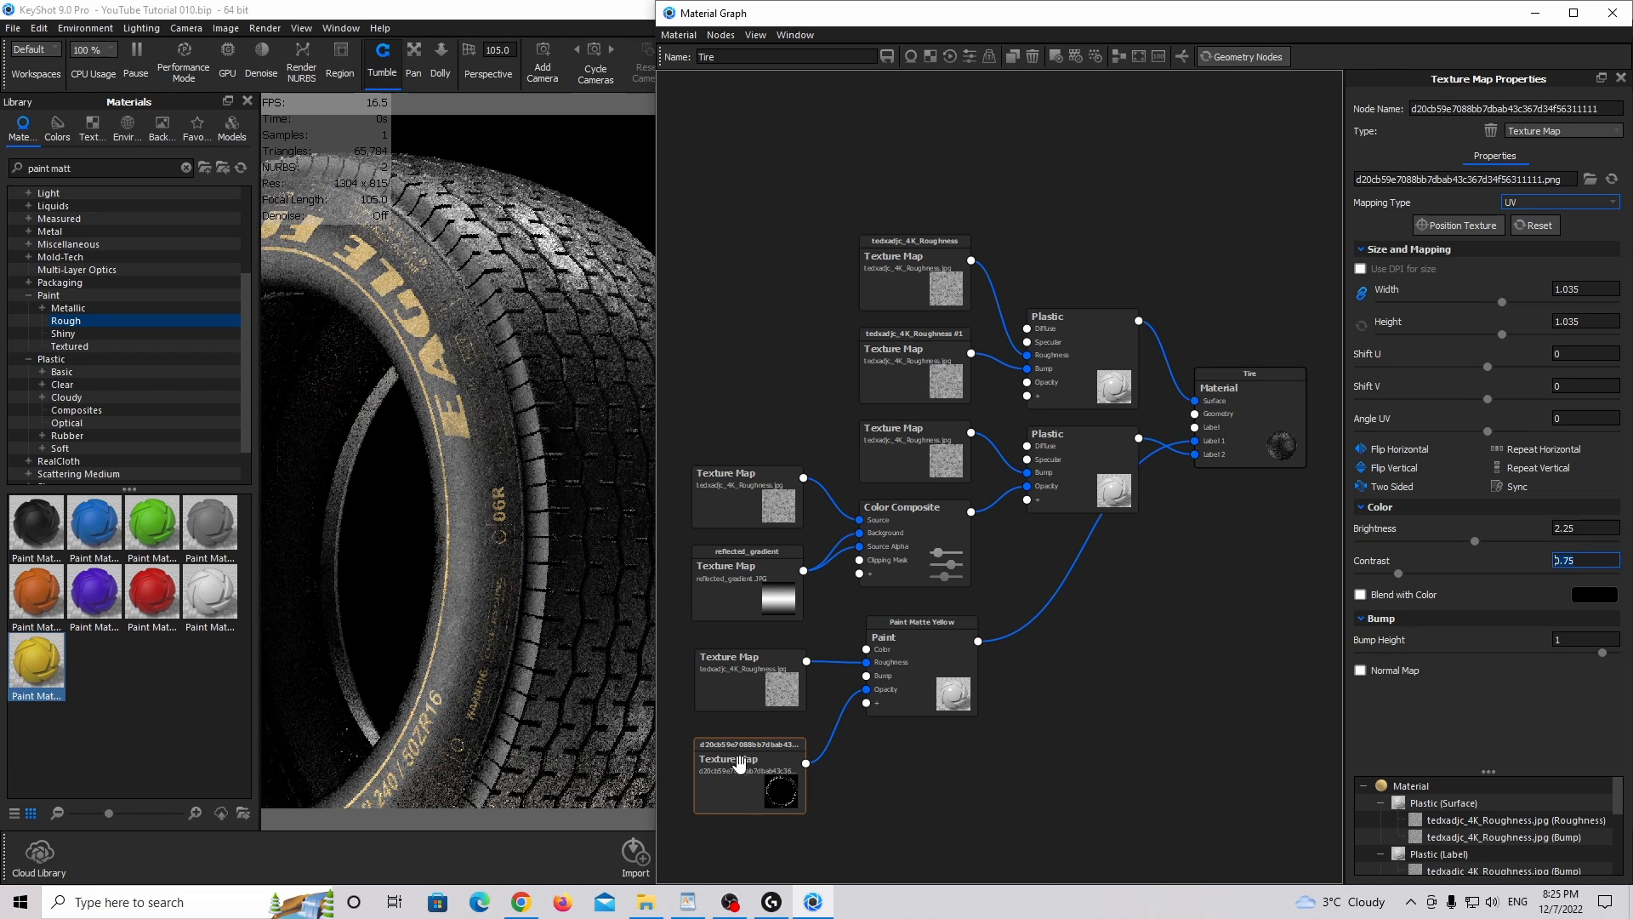
Duplicate the opacity Texture Map below the original and set the copy's brightness to 2 and contrast to 1.25.
left_click_drag(742, 772, 744, 765)
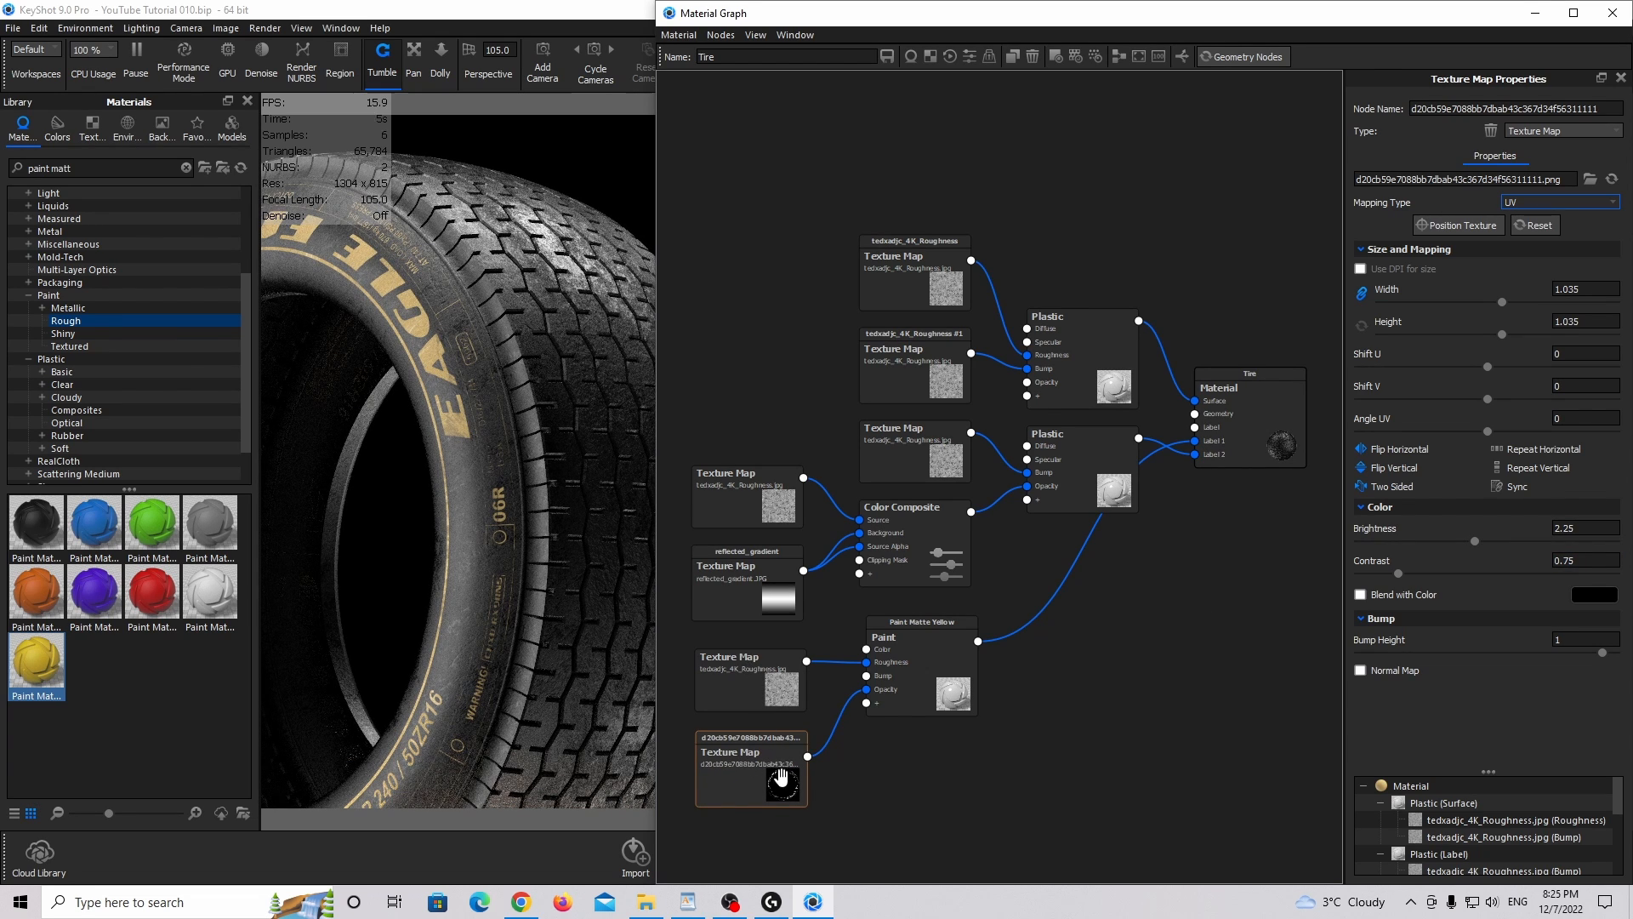
scroll(860, 723, "down", 1)
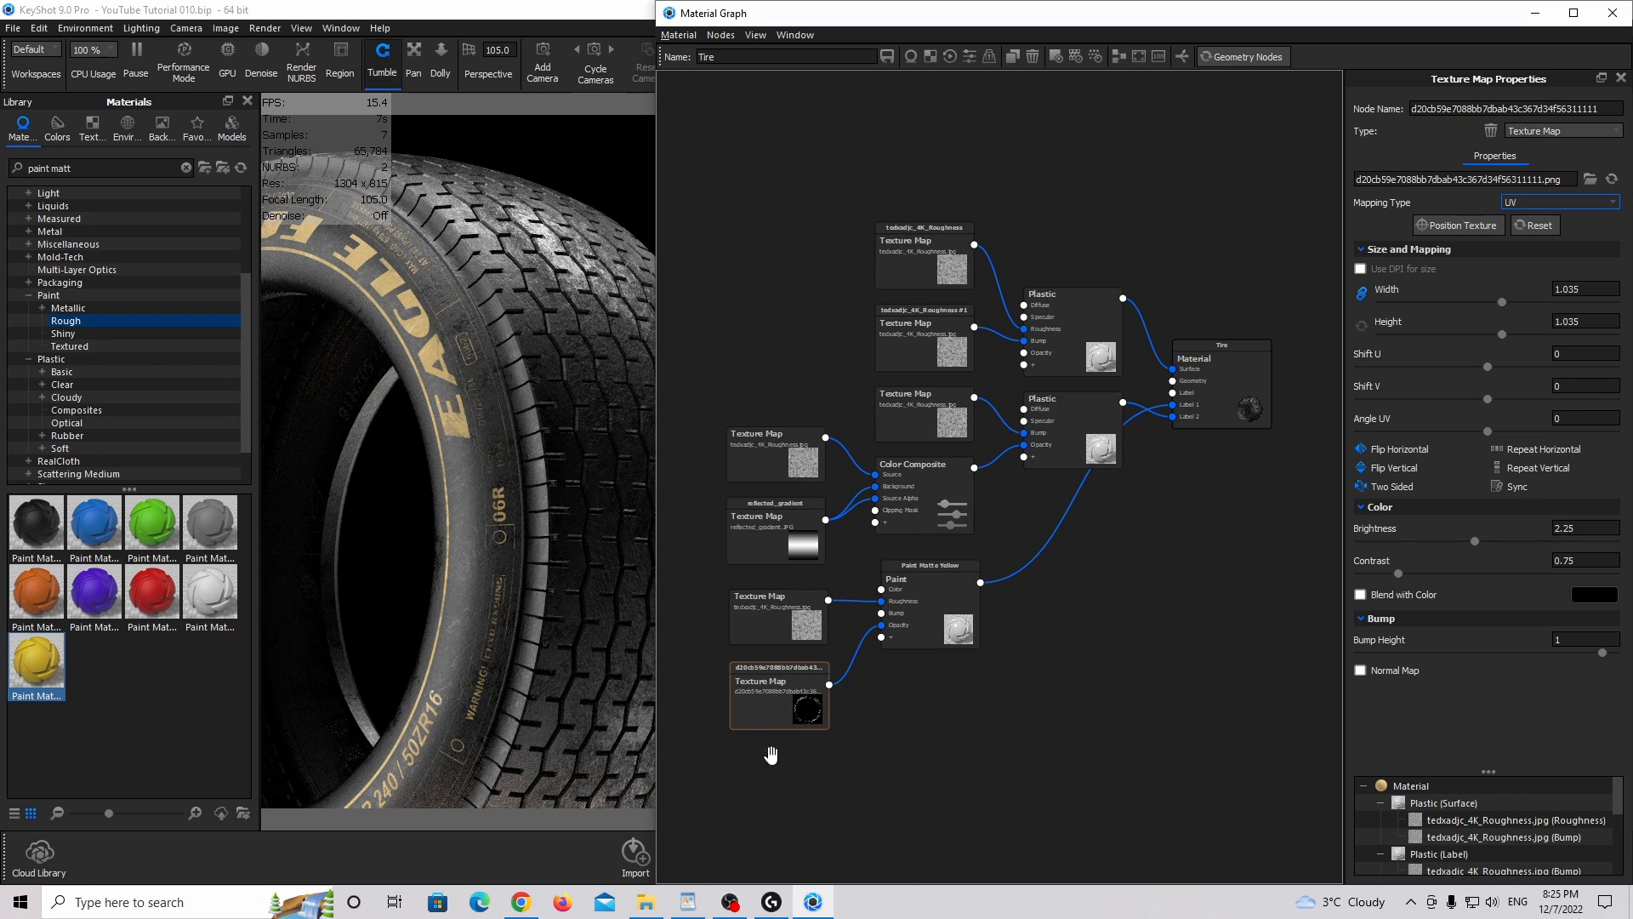
left_click_drag(787, 694, 773, 788, "alt")
left_click(783, 788)
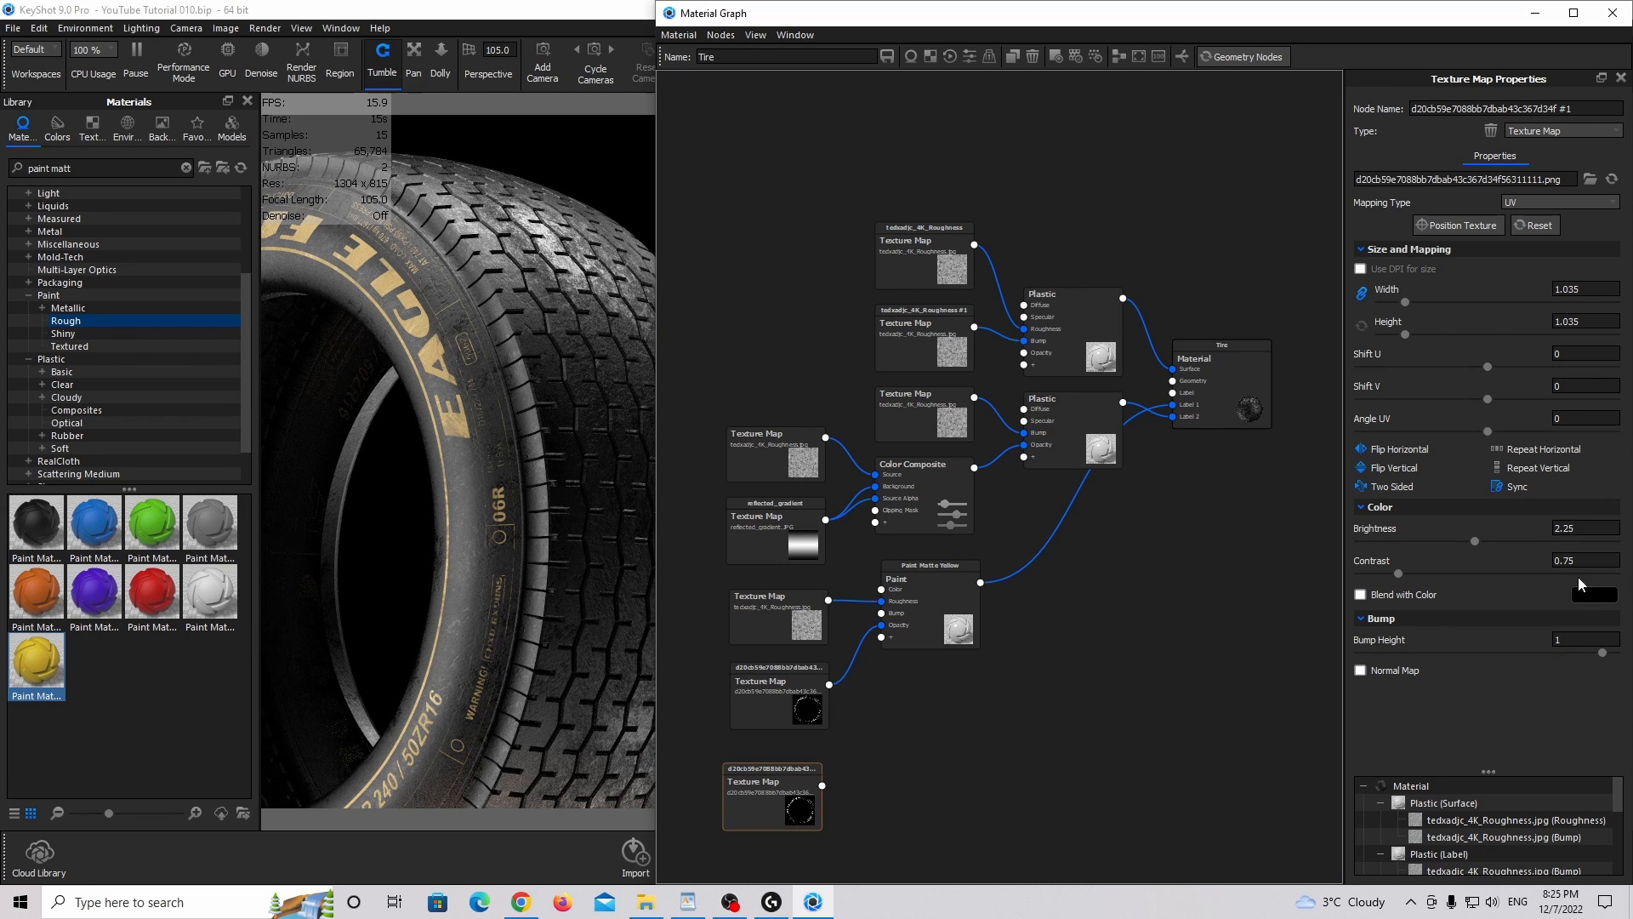
left_click(1592, 528)
left_click(1592, 560)
type("1")
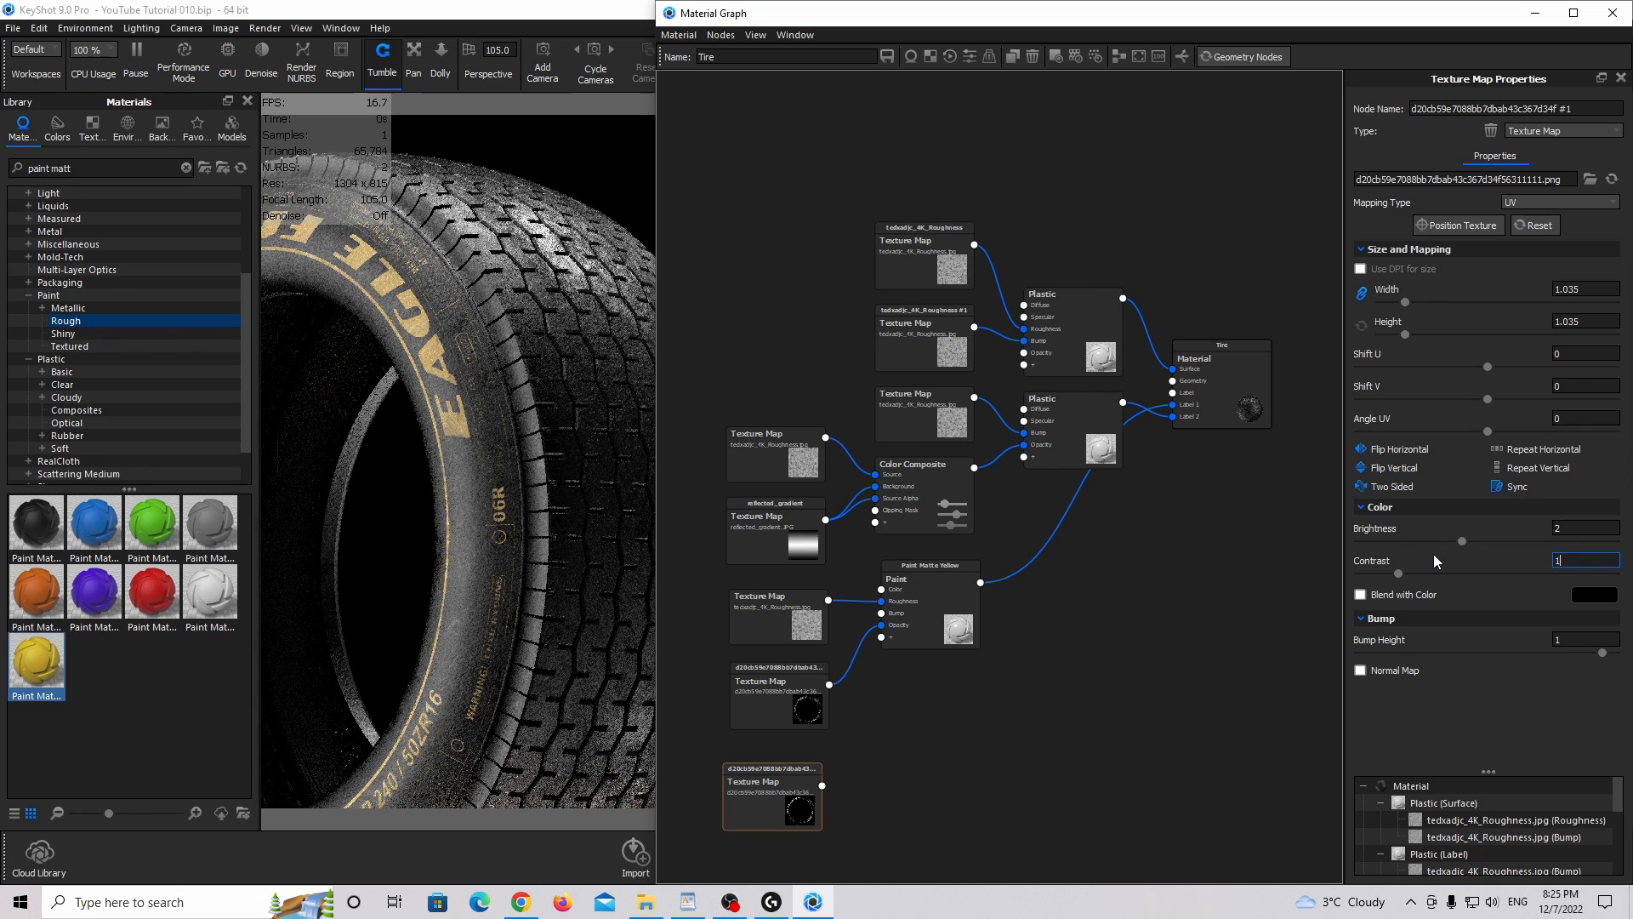
type(".25")
key("Return")
Connect the duplicated map to the Paint node's Bump and set its bump height to 0.2.
mouse_move(795, 791)
left_mouse_down()
mouse_move(893, 693)
mouse_move(881, 612)
mouse_move(803, 796)
left_mouse_up()
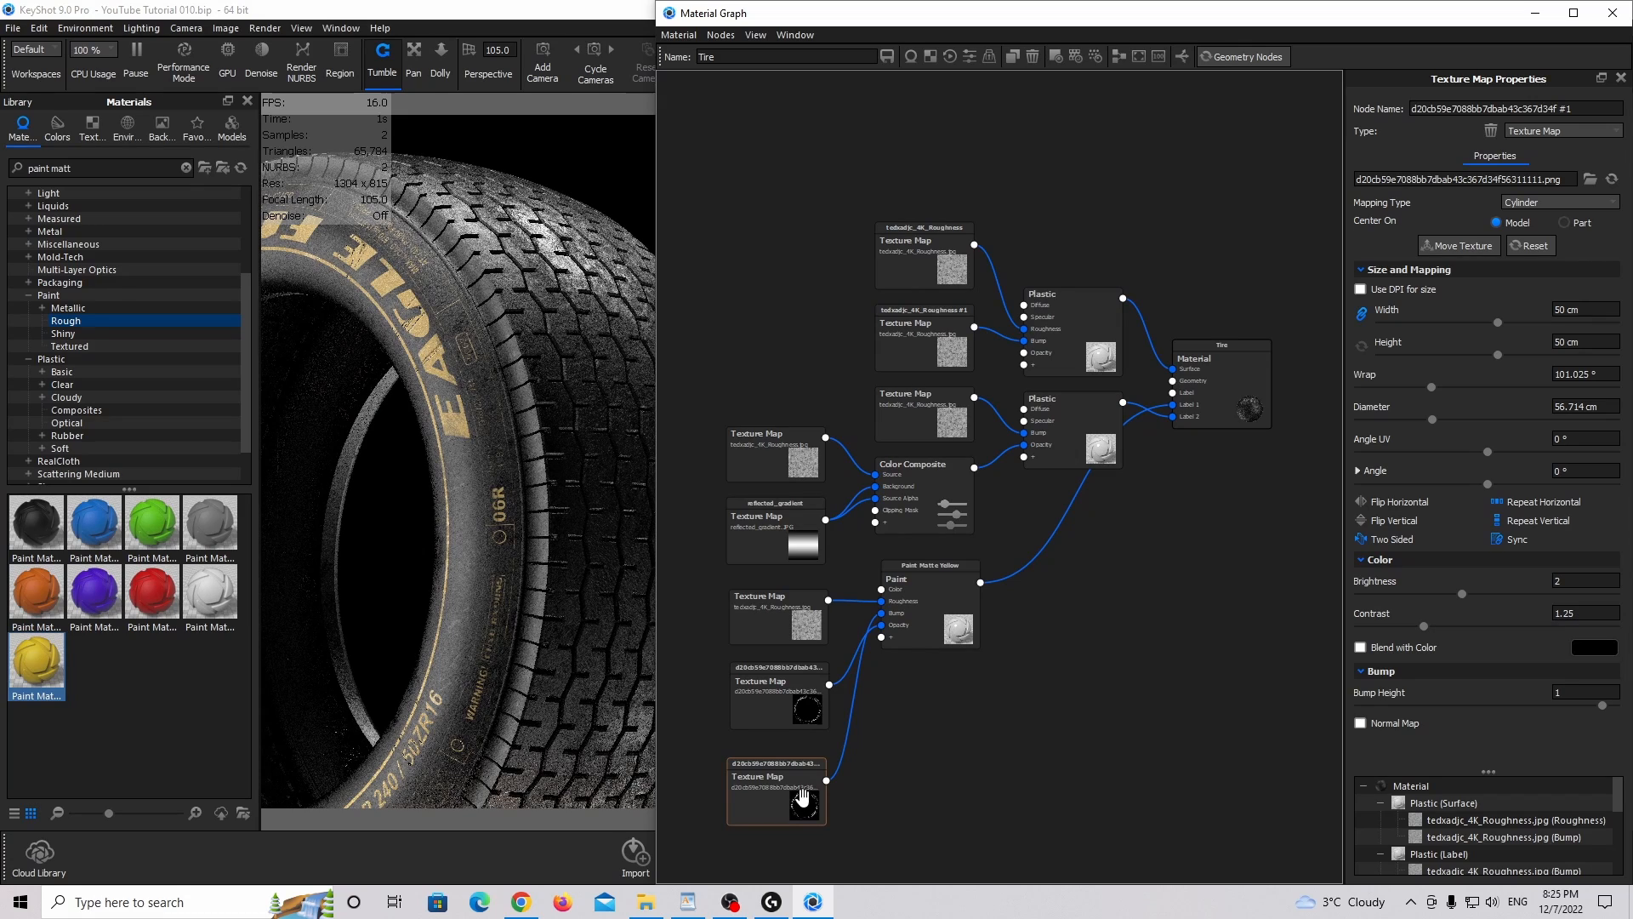
double_click(1582, 691)
type("0.2")
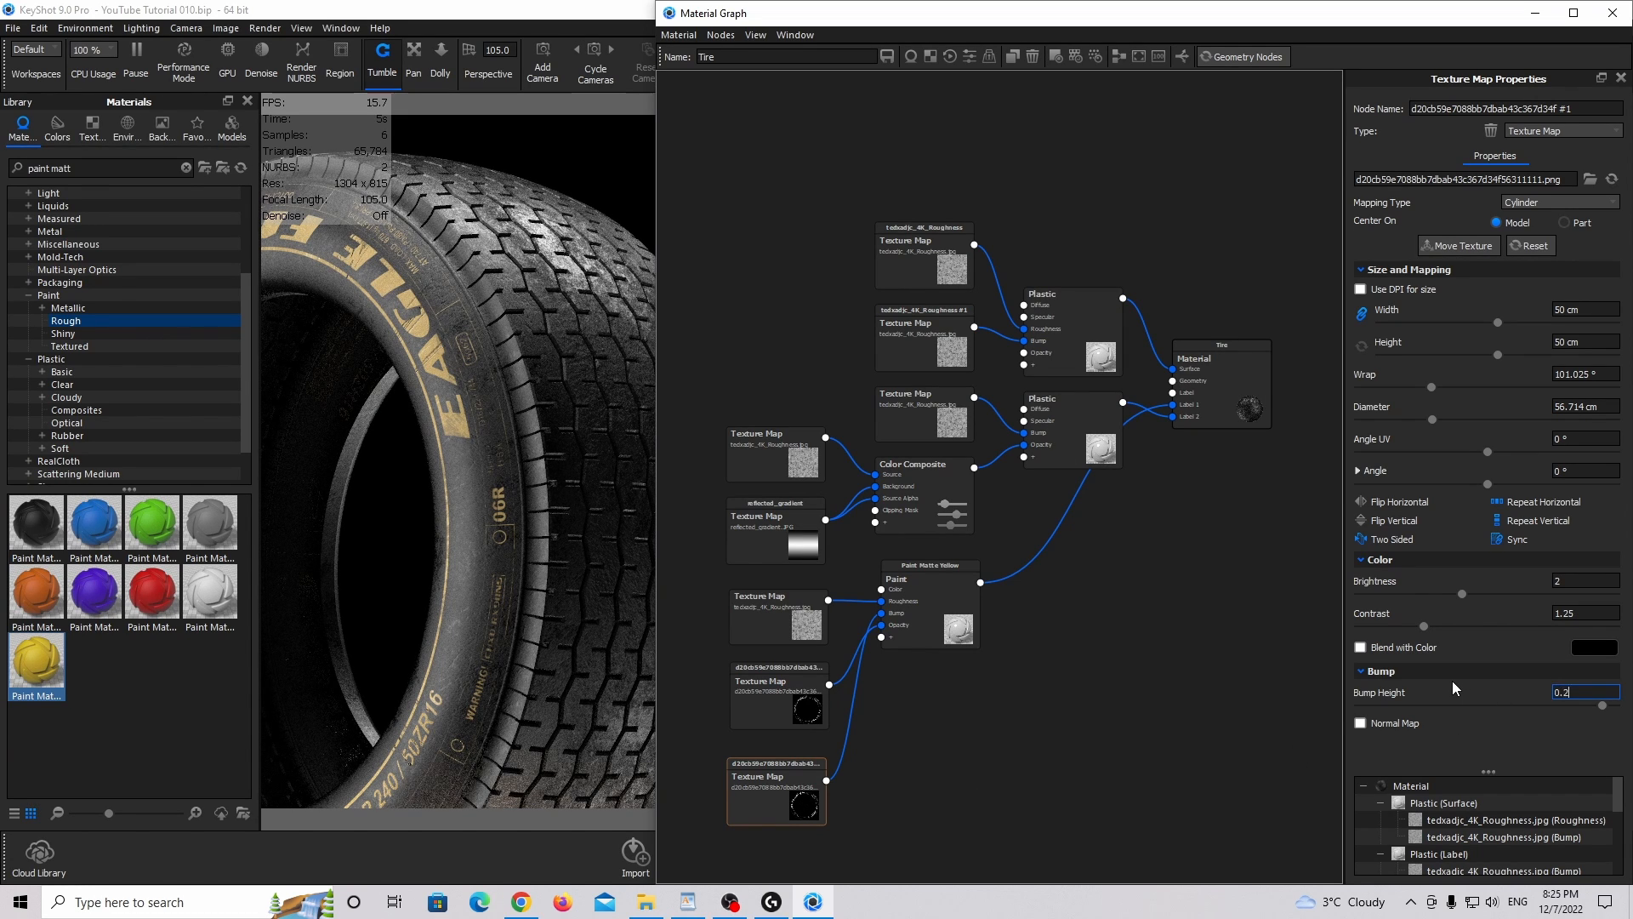
key("Return")
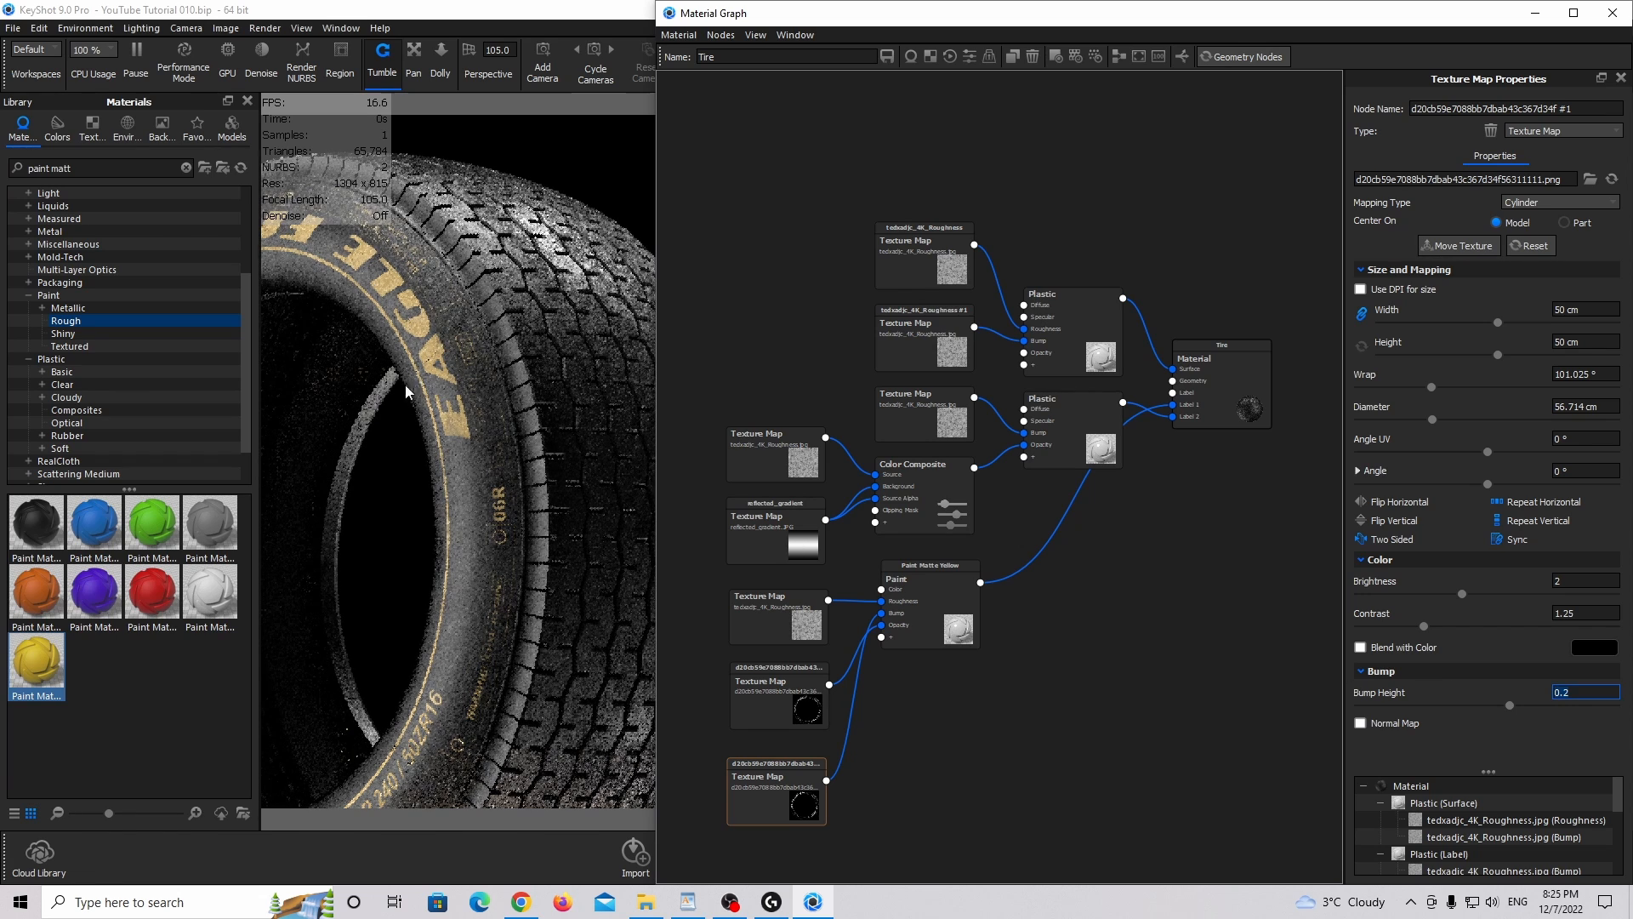
Automatically arrange the Tire material's nodes and close the Material Graph.
left_click_drag(782, 822, 791, 813)
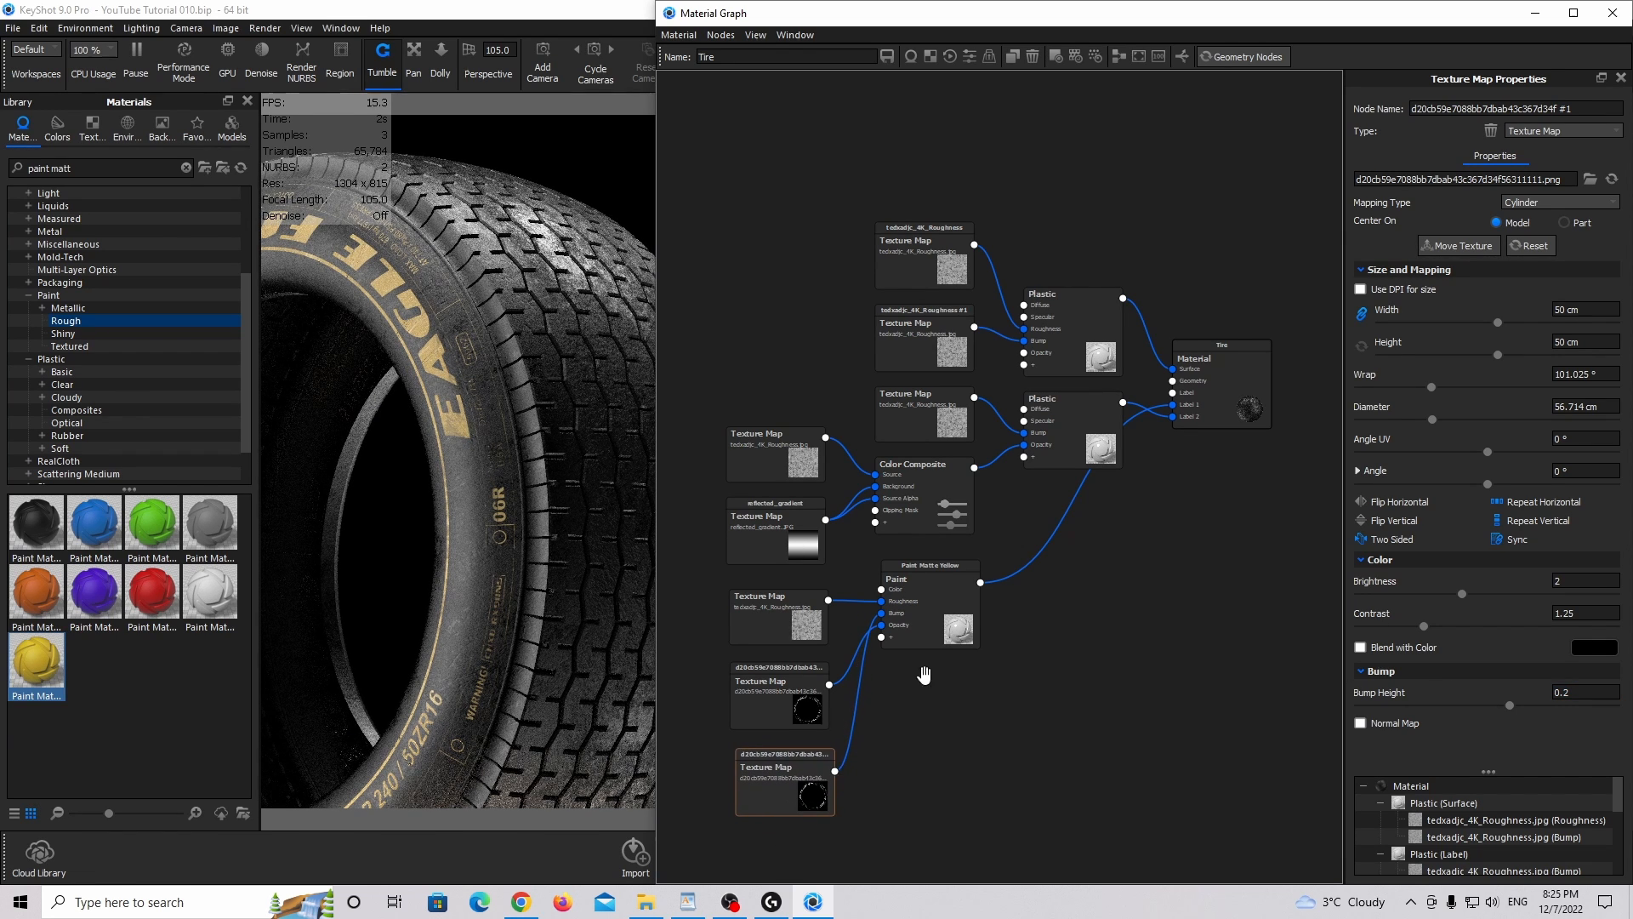
left_click(1118, 57)
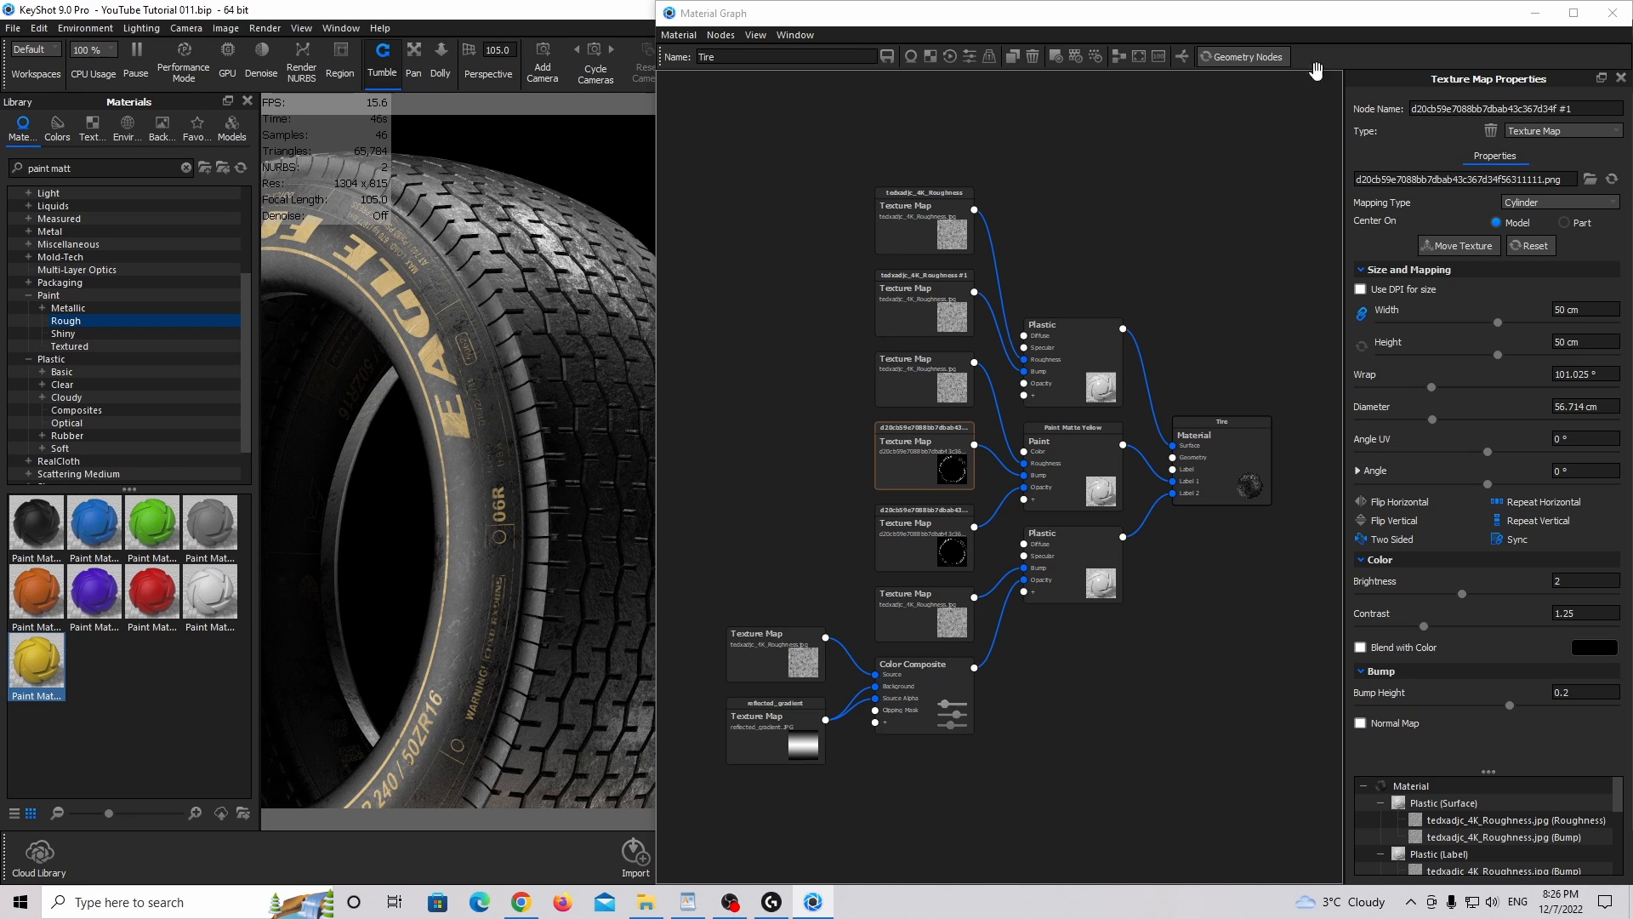
left_click(1614, 15)
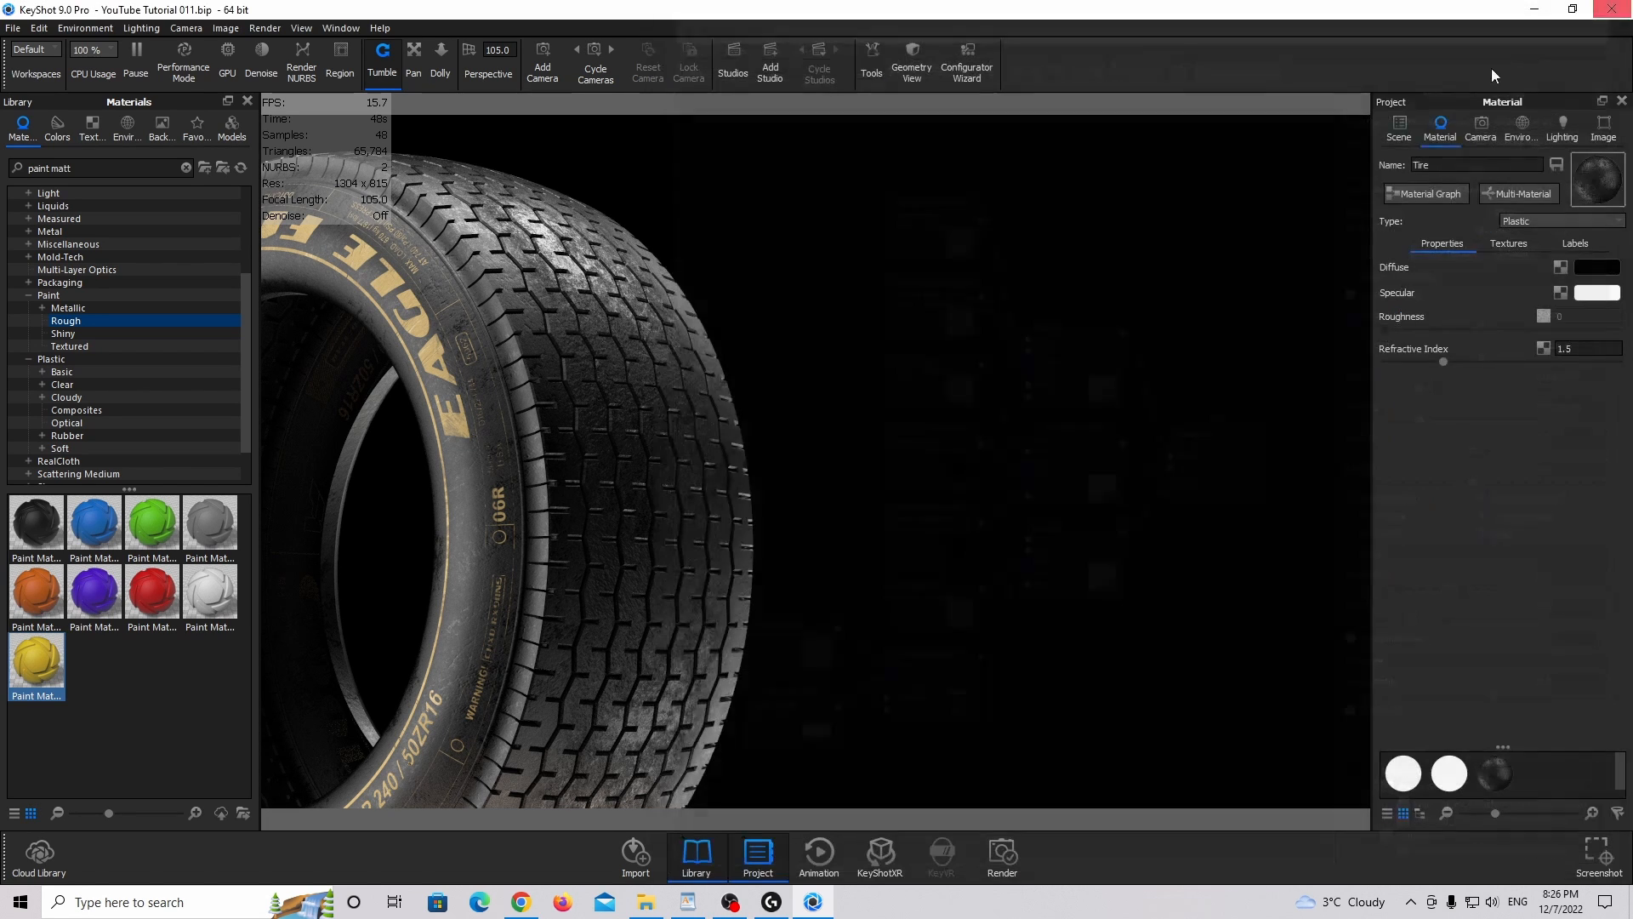
Set the image resolution to the 1:1 landscape preset and activate the Main Camera View.
left_click(1484, 130)
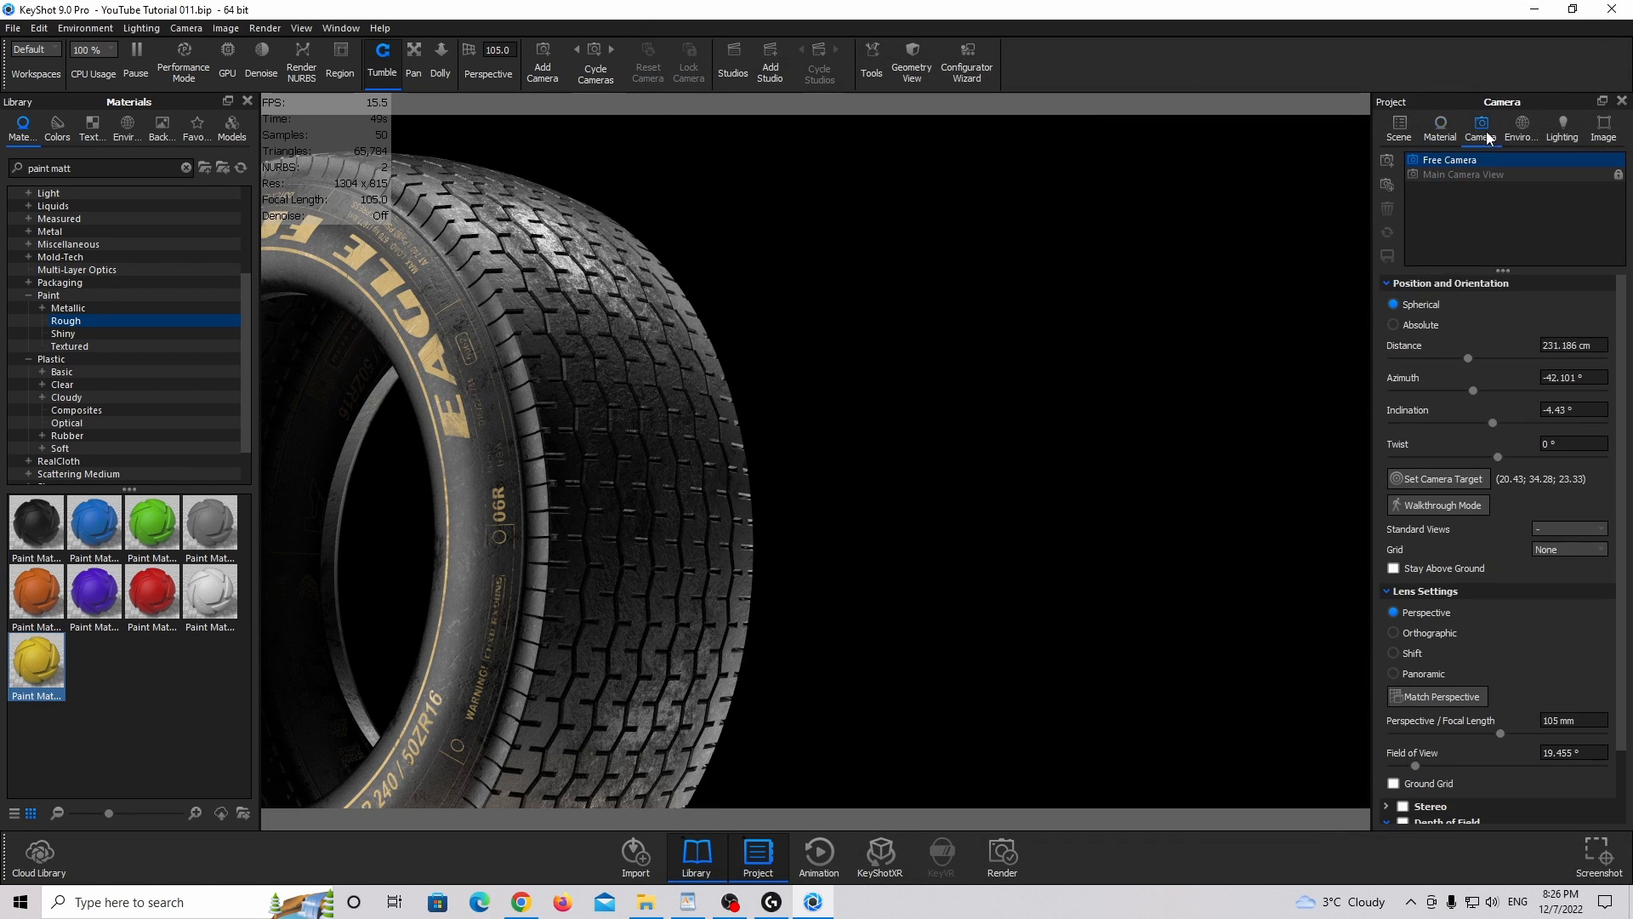
left_click(225, 28)
mouse_move(280, 47)
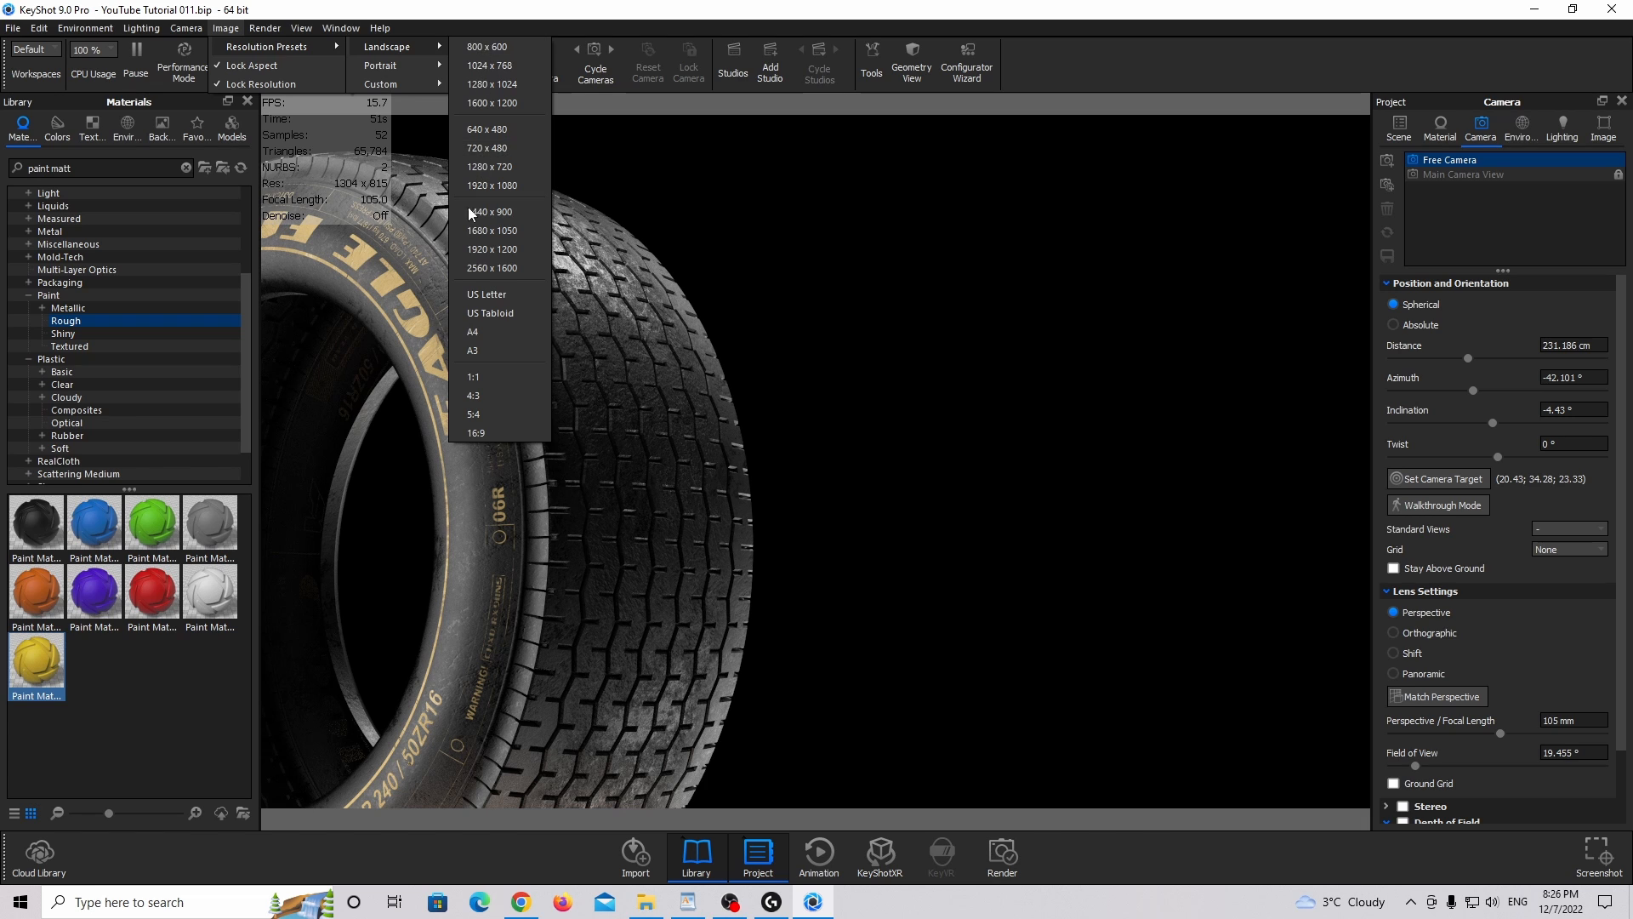
left_click(488, 375)
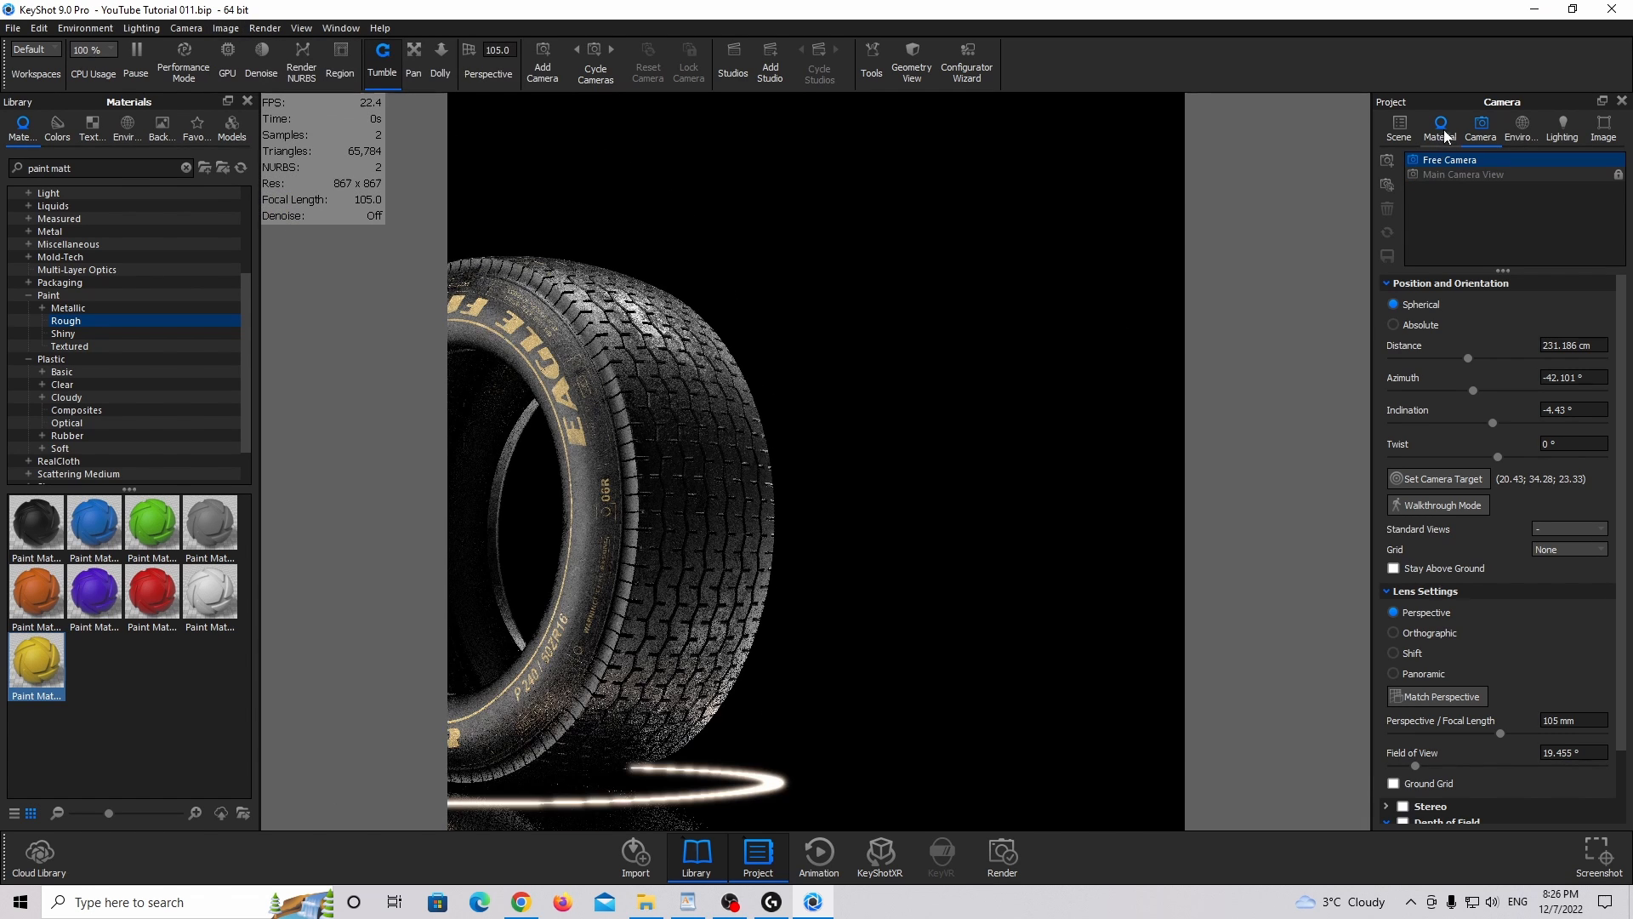
left_click(1463, 174)
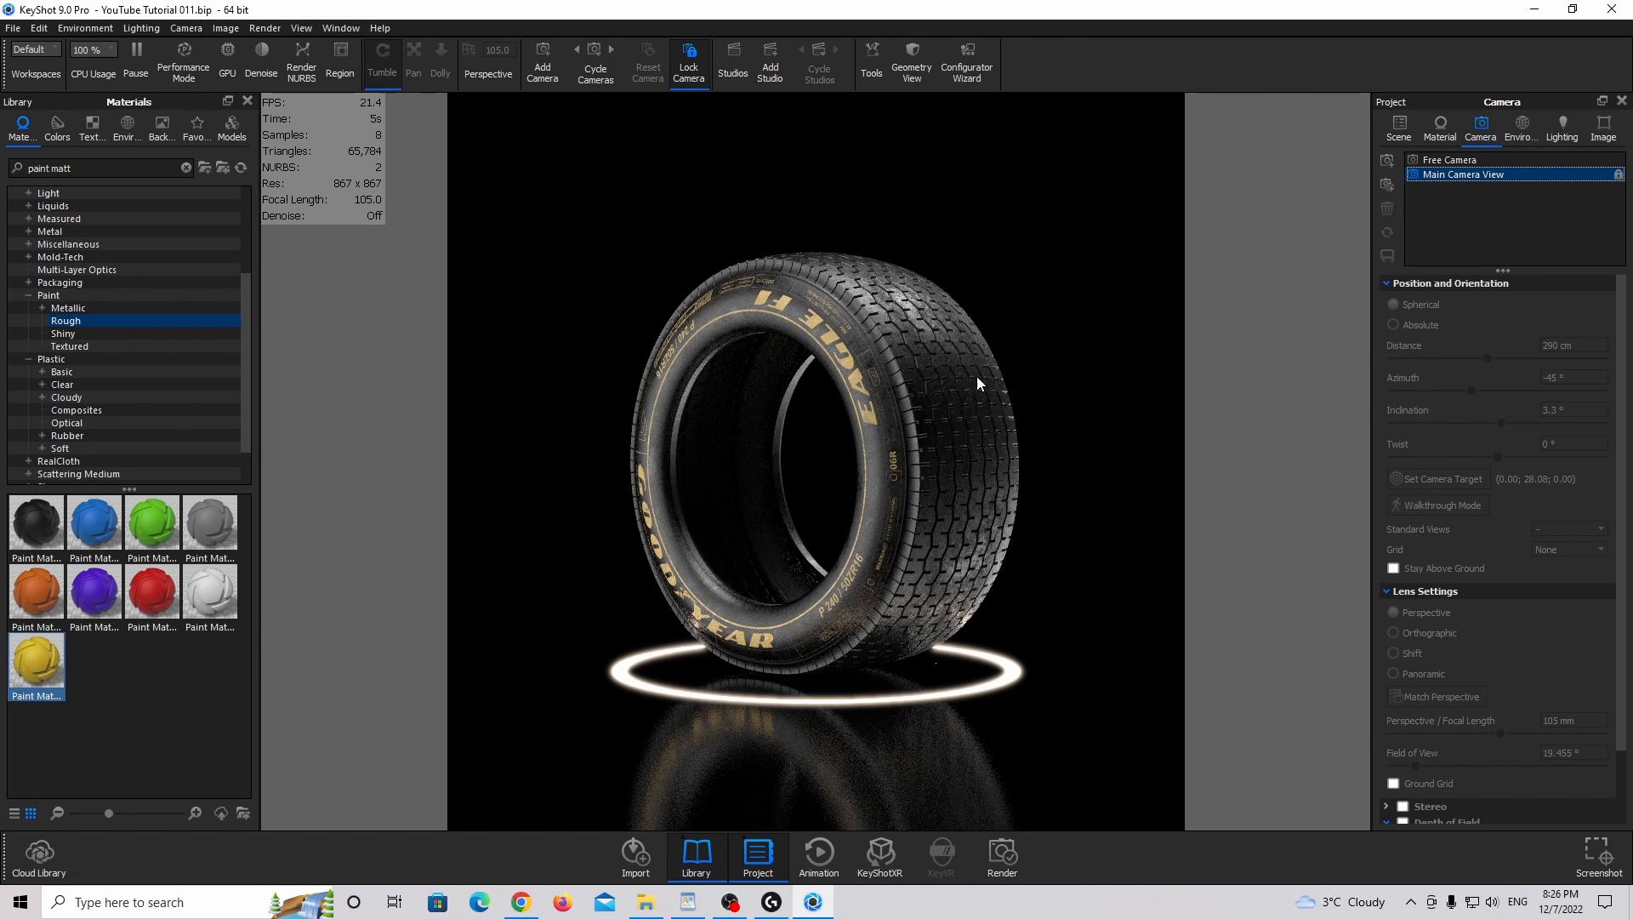
Reopen the Tire material's graph, show its label list, and place the window so the tire render is uncovered.
left_click(1440, 128)
left_click(1427, 194)
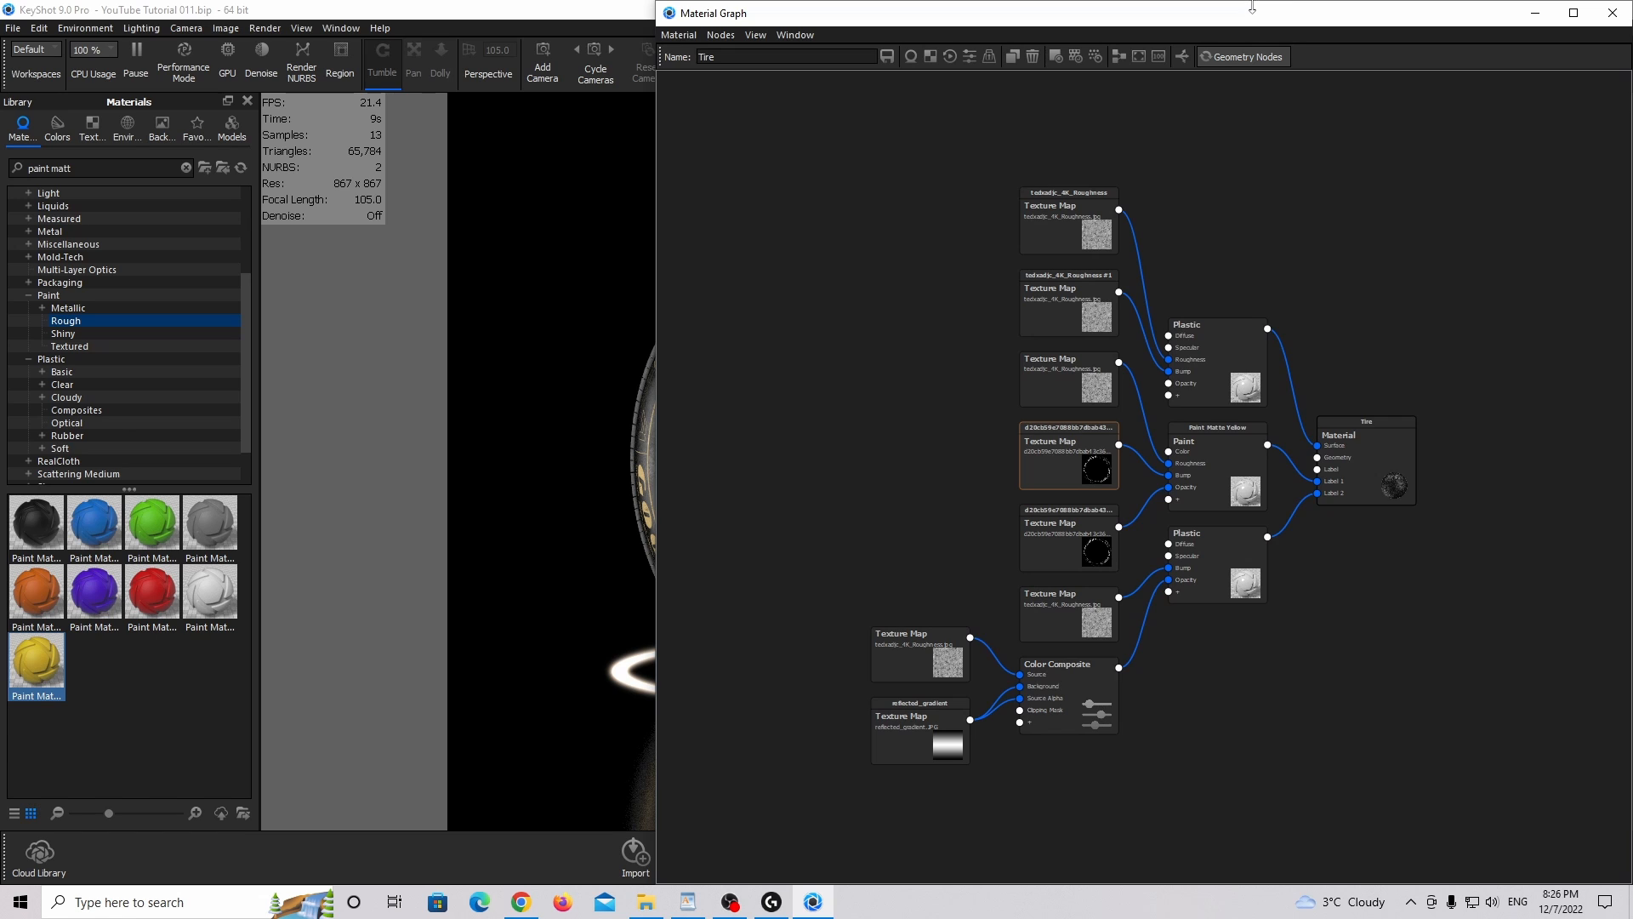
left_click_drag(1252, 7, 1079, 129)
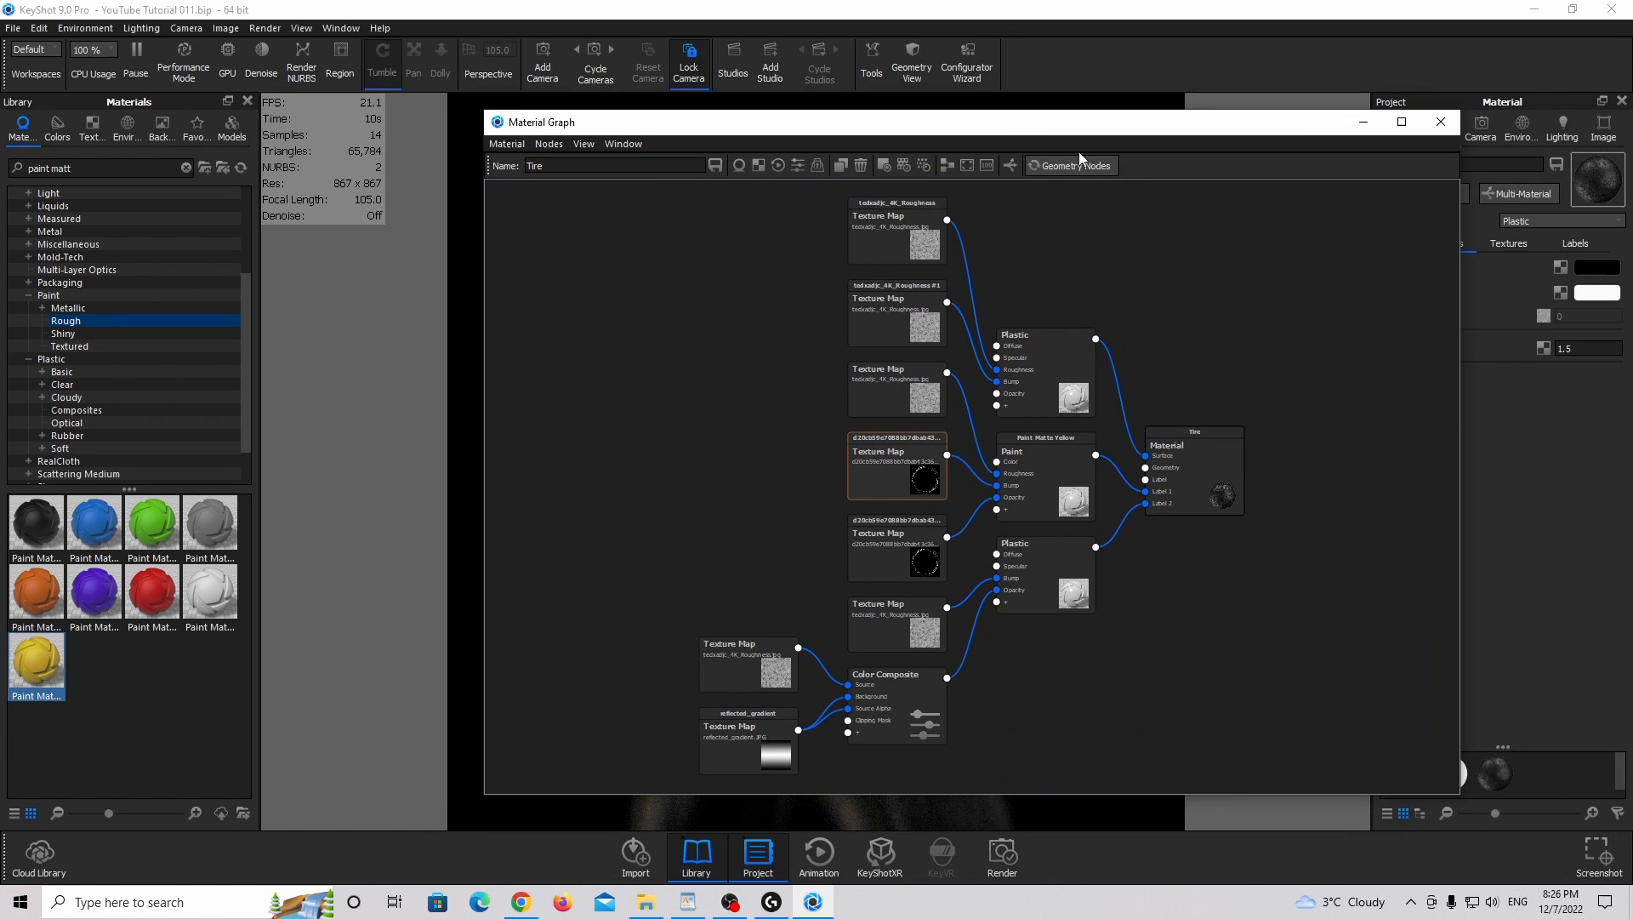
double_click(1191, 456)
left_click(1371, 262)
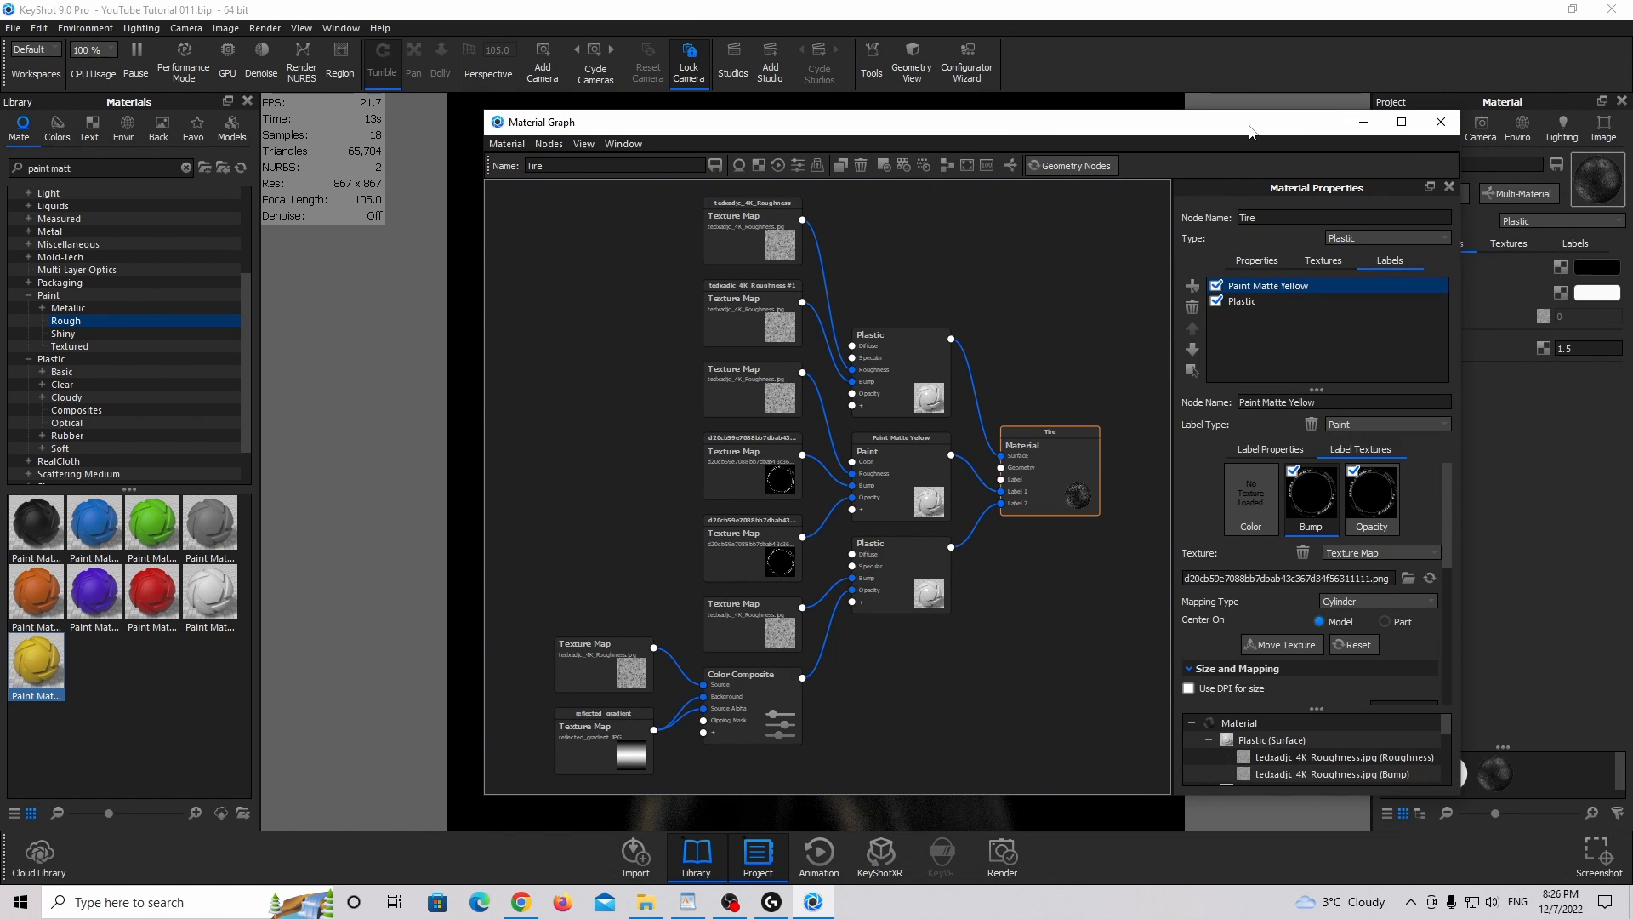
left_click_drag(1249, 130, 300, 163)
Disable the Plastic and Paint Matte Yellow labels, then re-enable them one at a time to compare their effect on the tire.
left_click(272, 334)
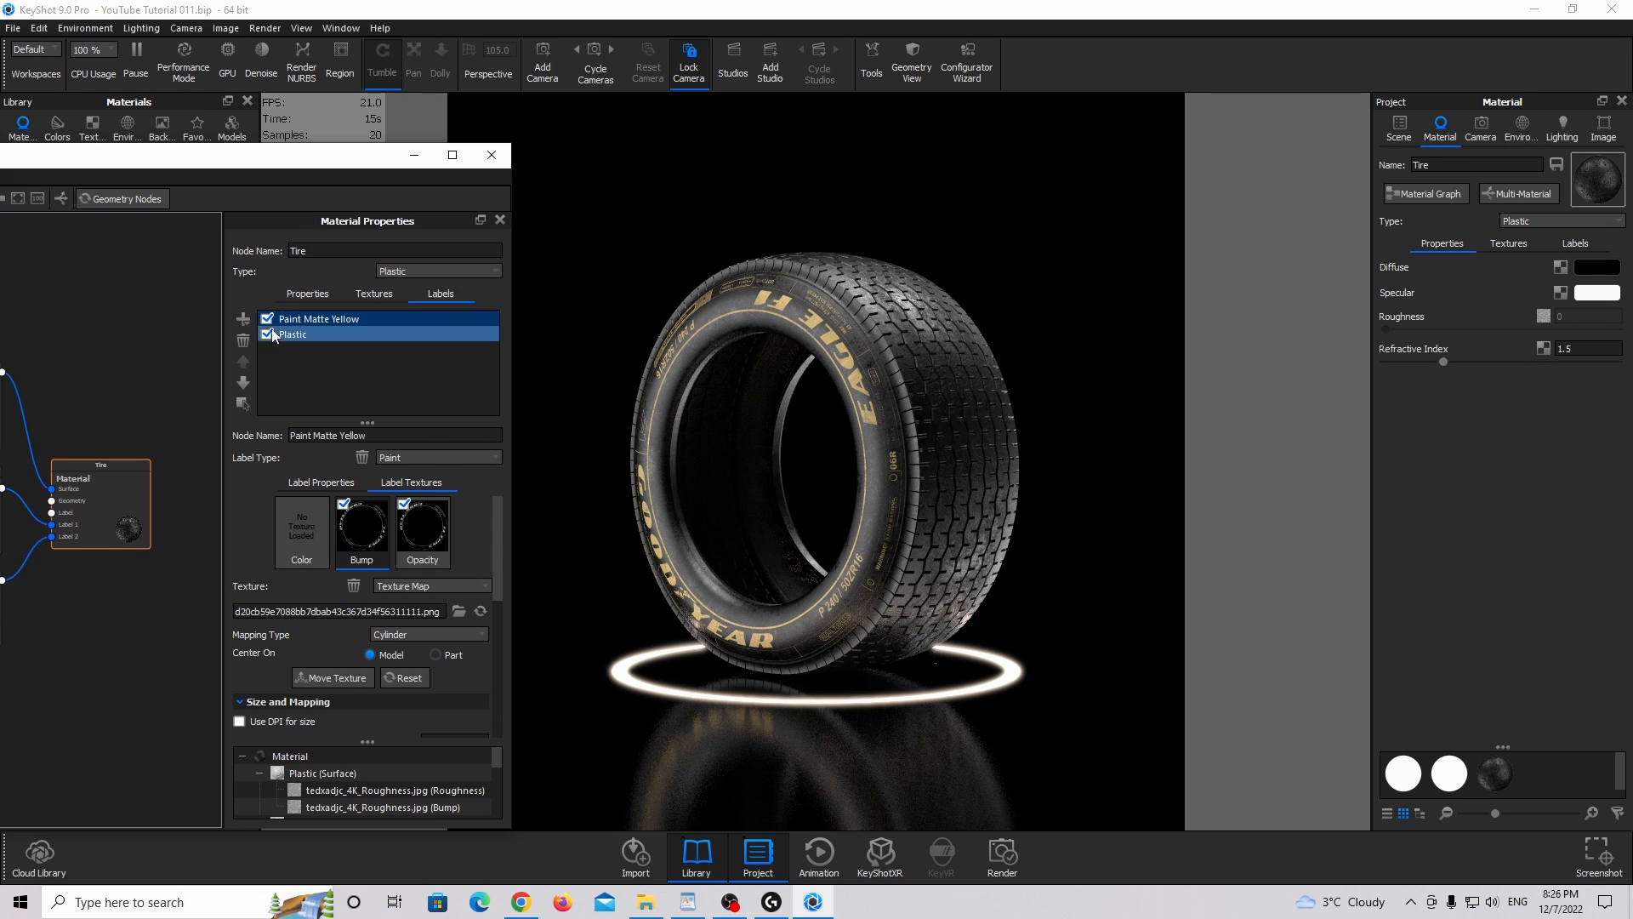
left_click(267, 334)
left_click(267, 319)
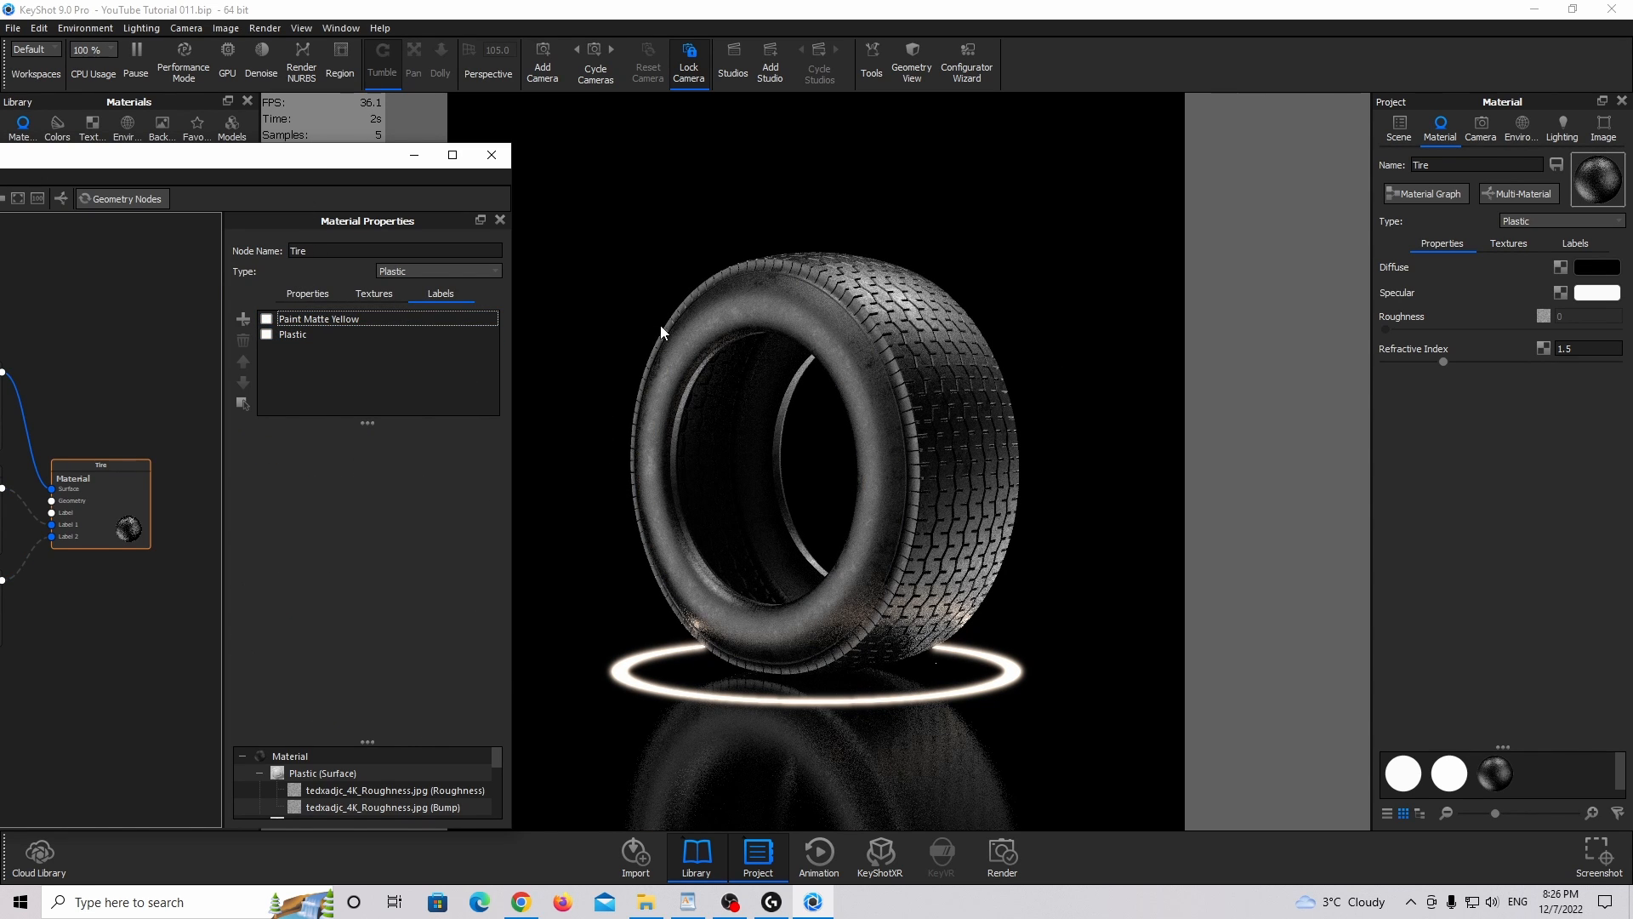
left_click(298, 335)
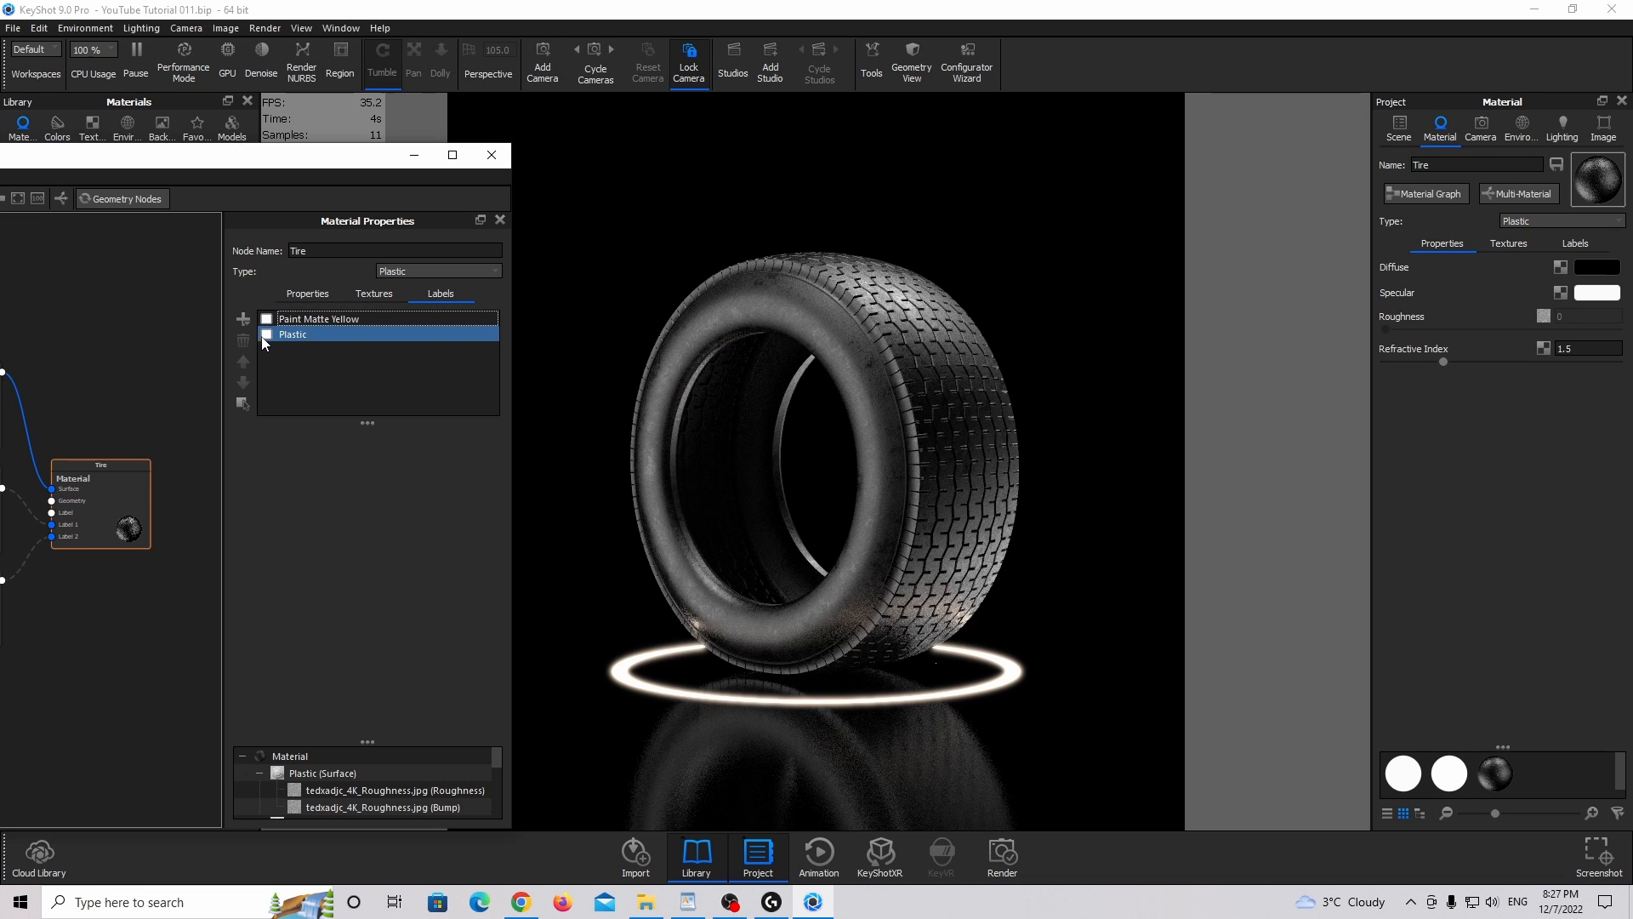
left_click(267, 335)
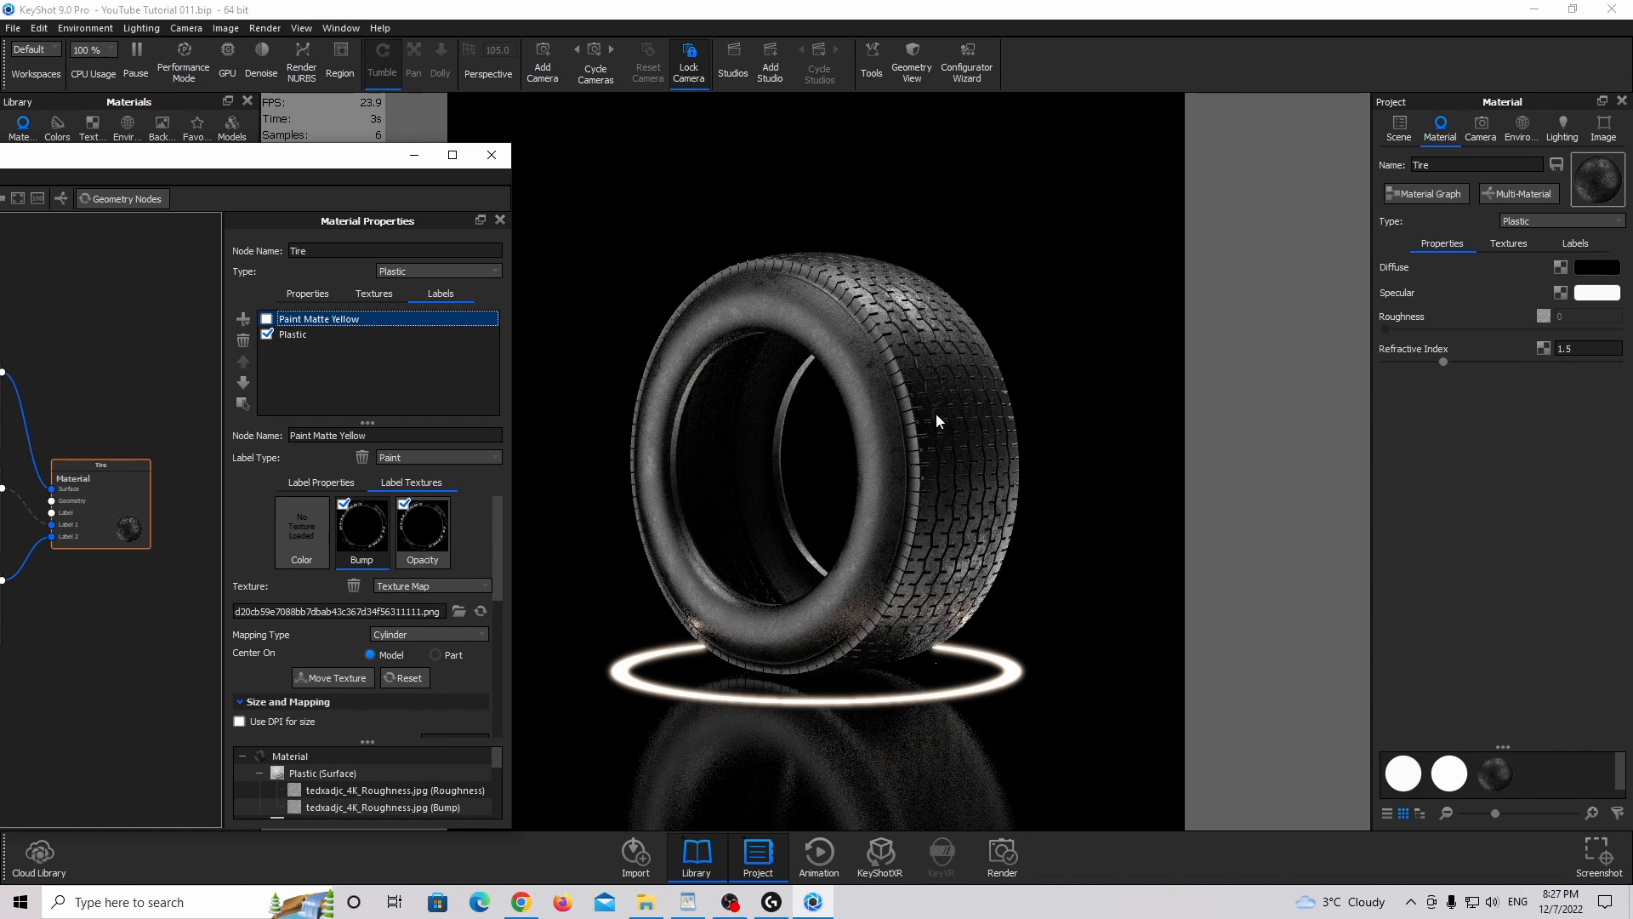
left_click(266, 319)
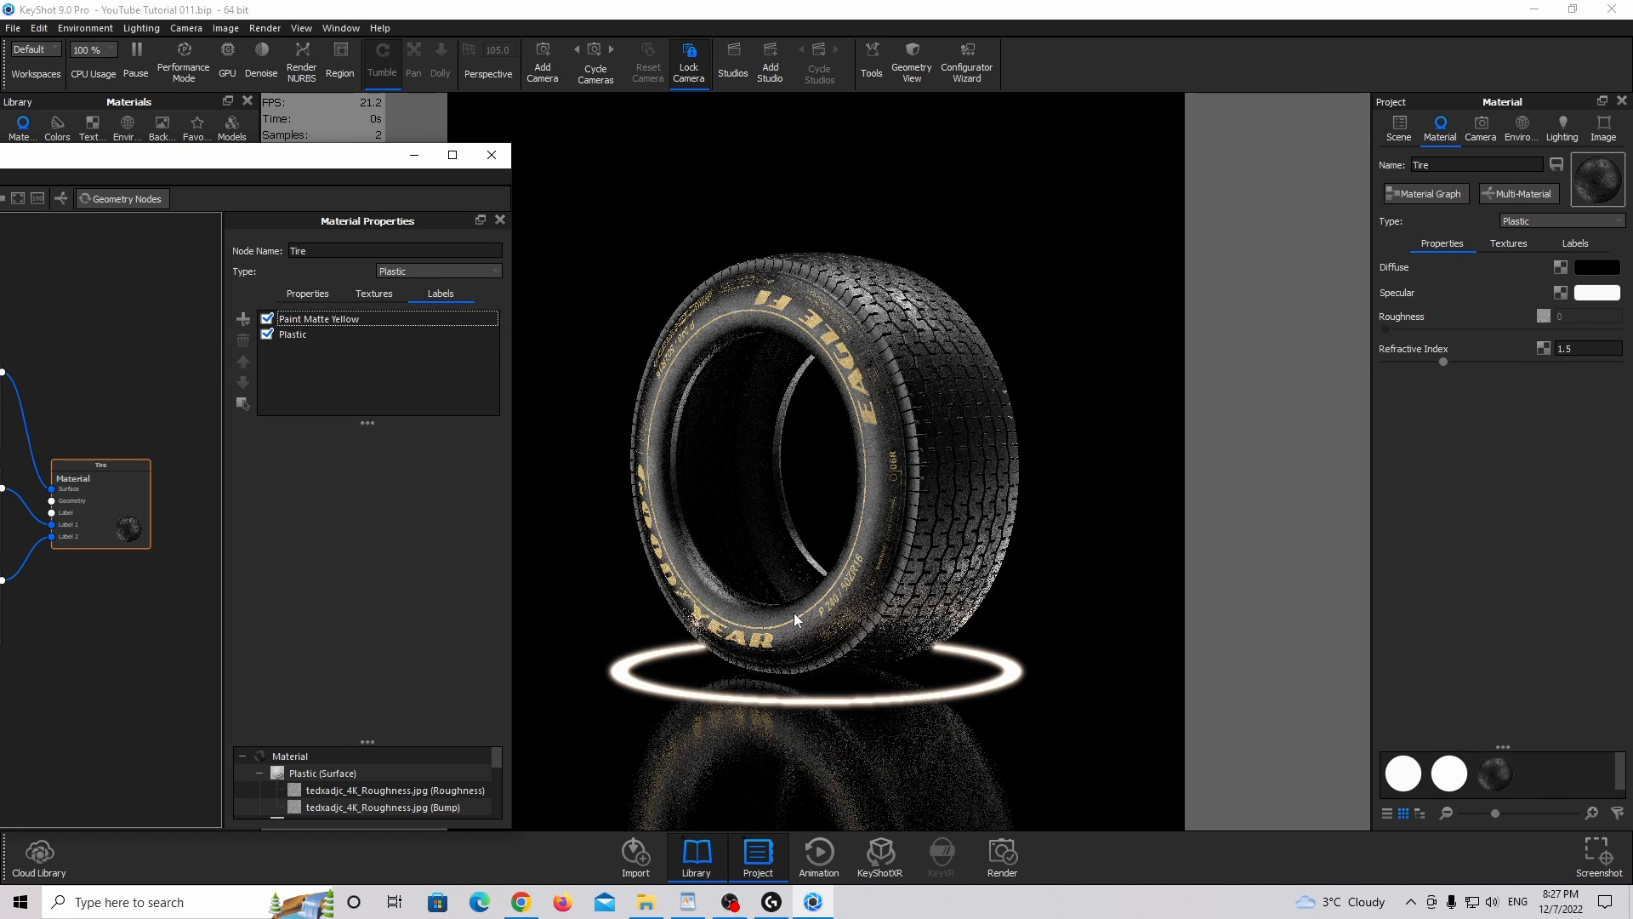
Move the Material Graph window back over the viewport and close it.
left_click_drag(340, 162, 1071, 134)
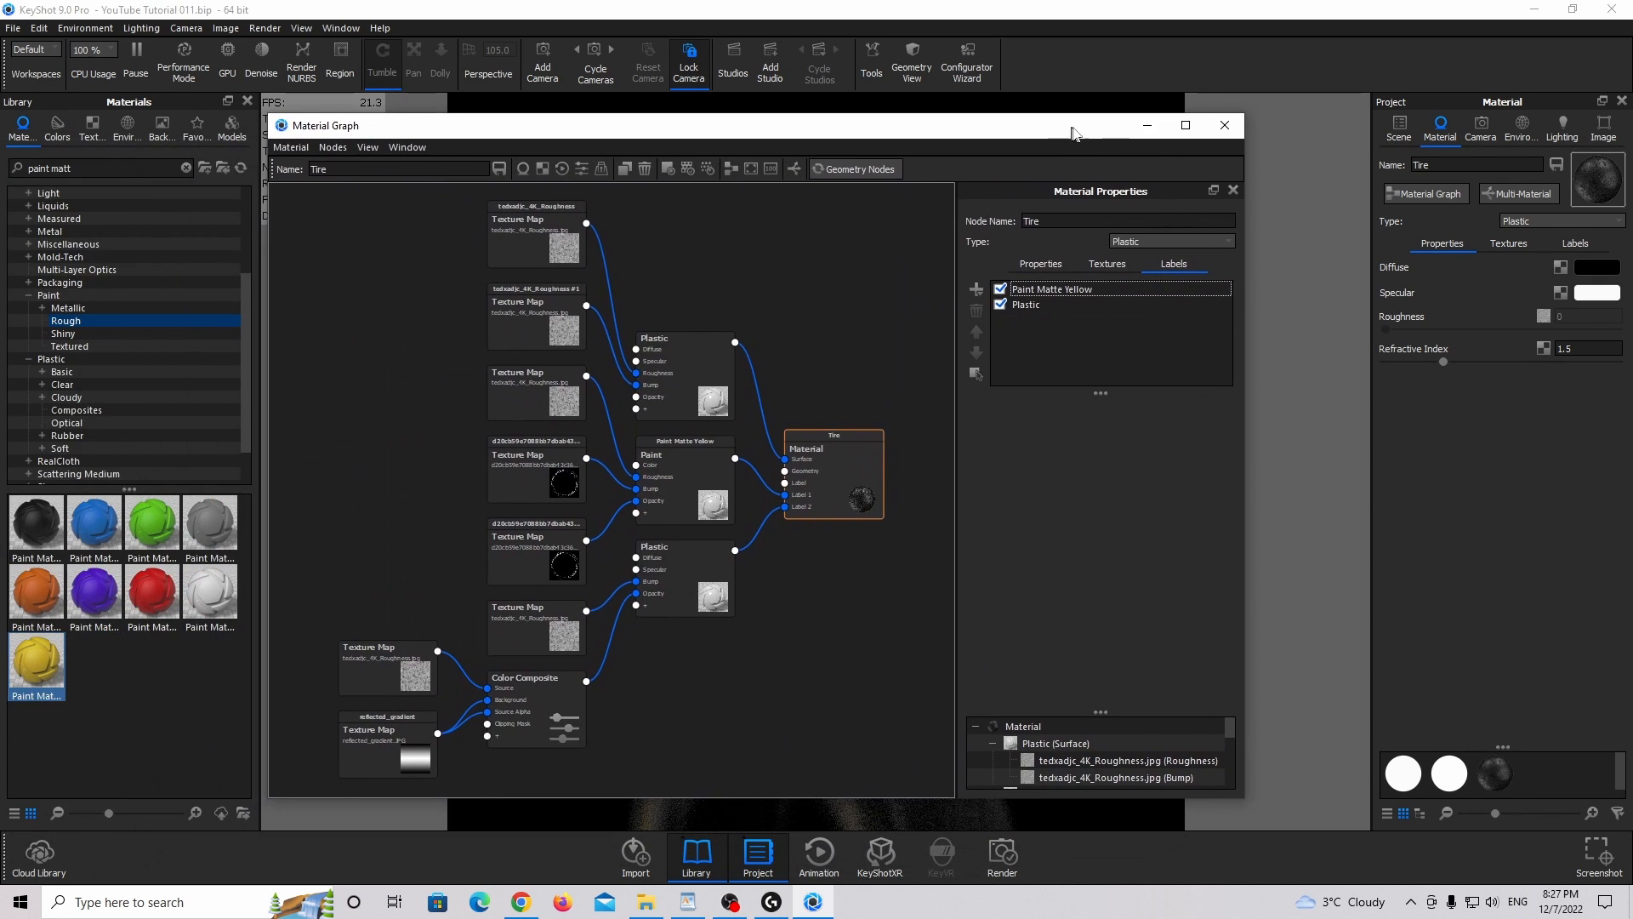
left_click(1225, 125)
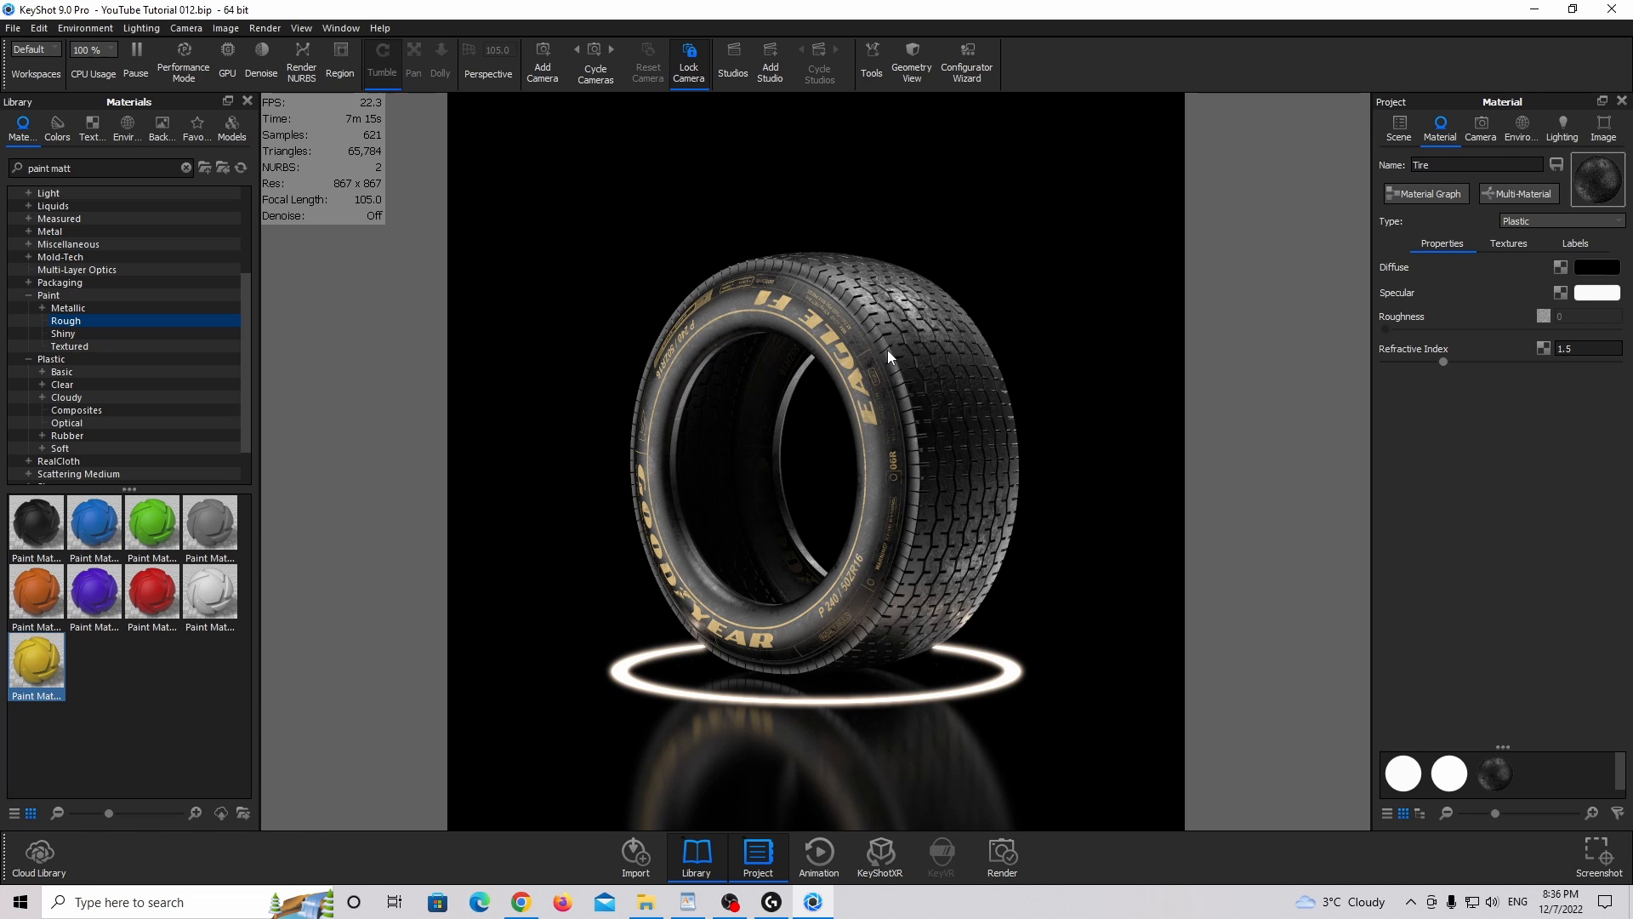
Enable Occlusion Ground Shadows and Flatten Ground for the environment, and apply the Product lighting preset.
left_click(1529, 134)
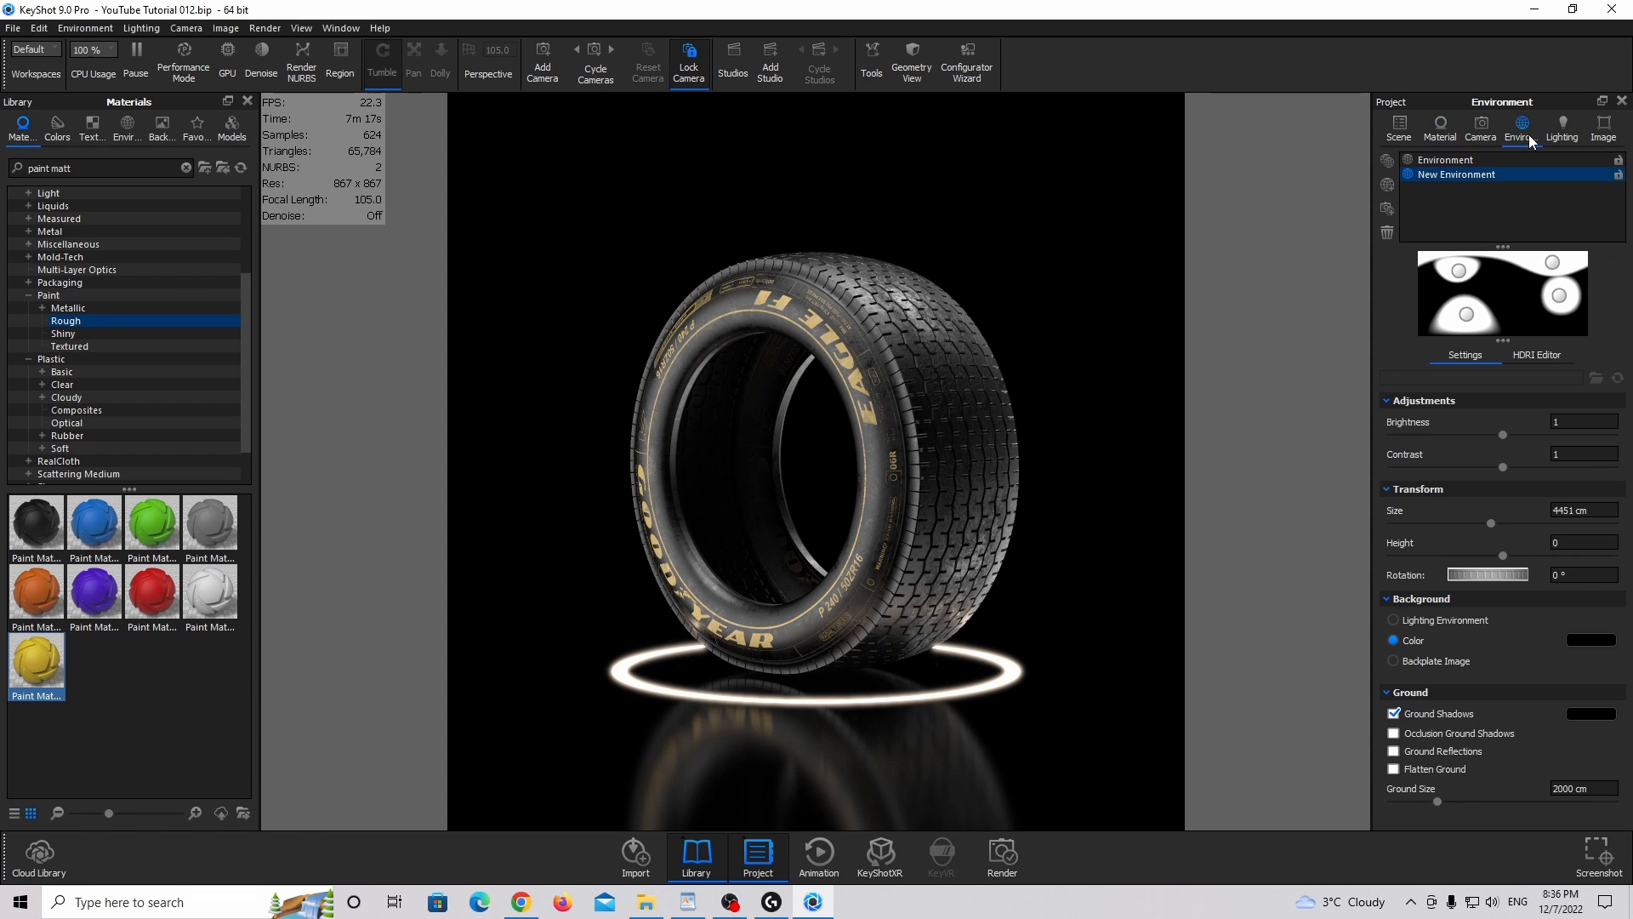
left_click(1411, 733)
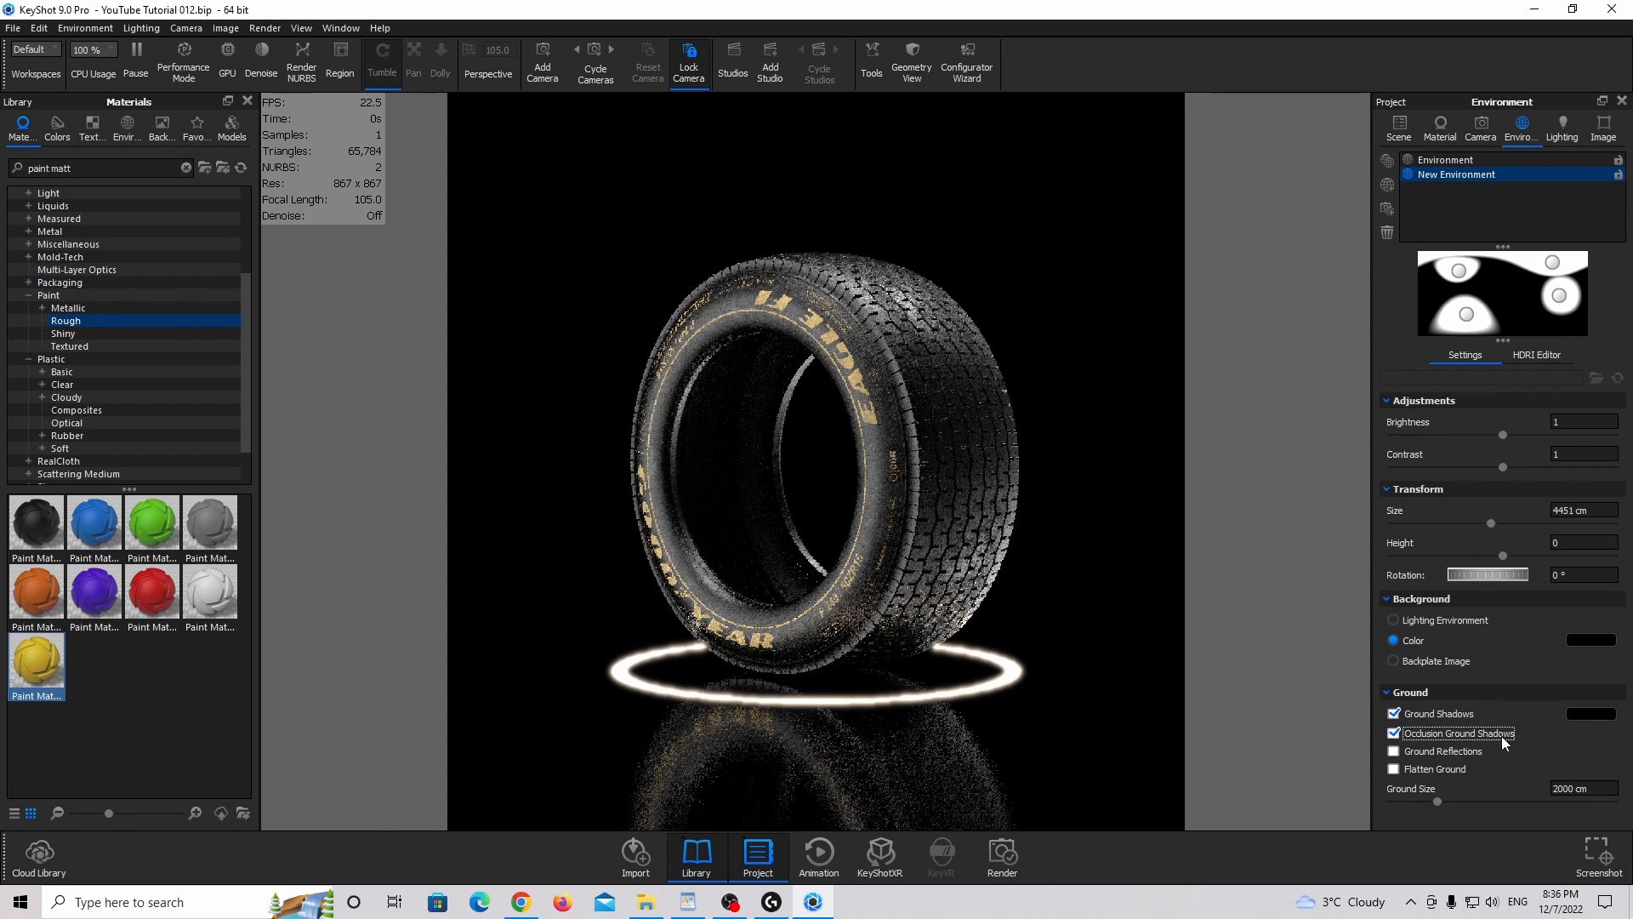
left_click(1421, 770)
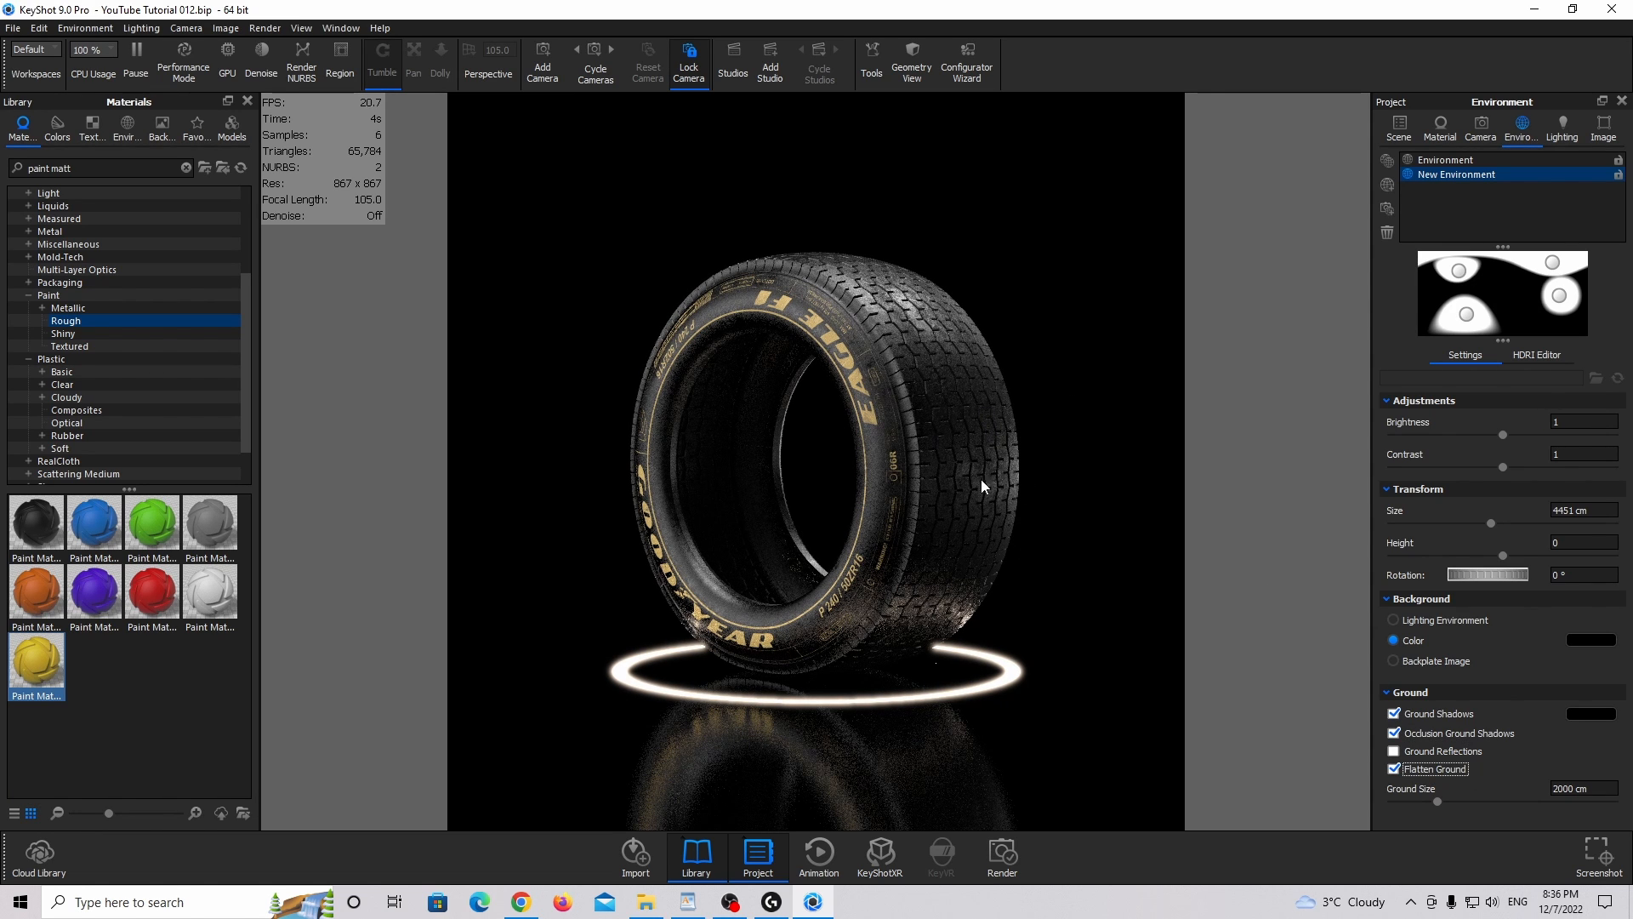
left_click(1564, 138)
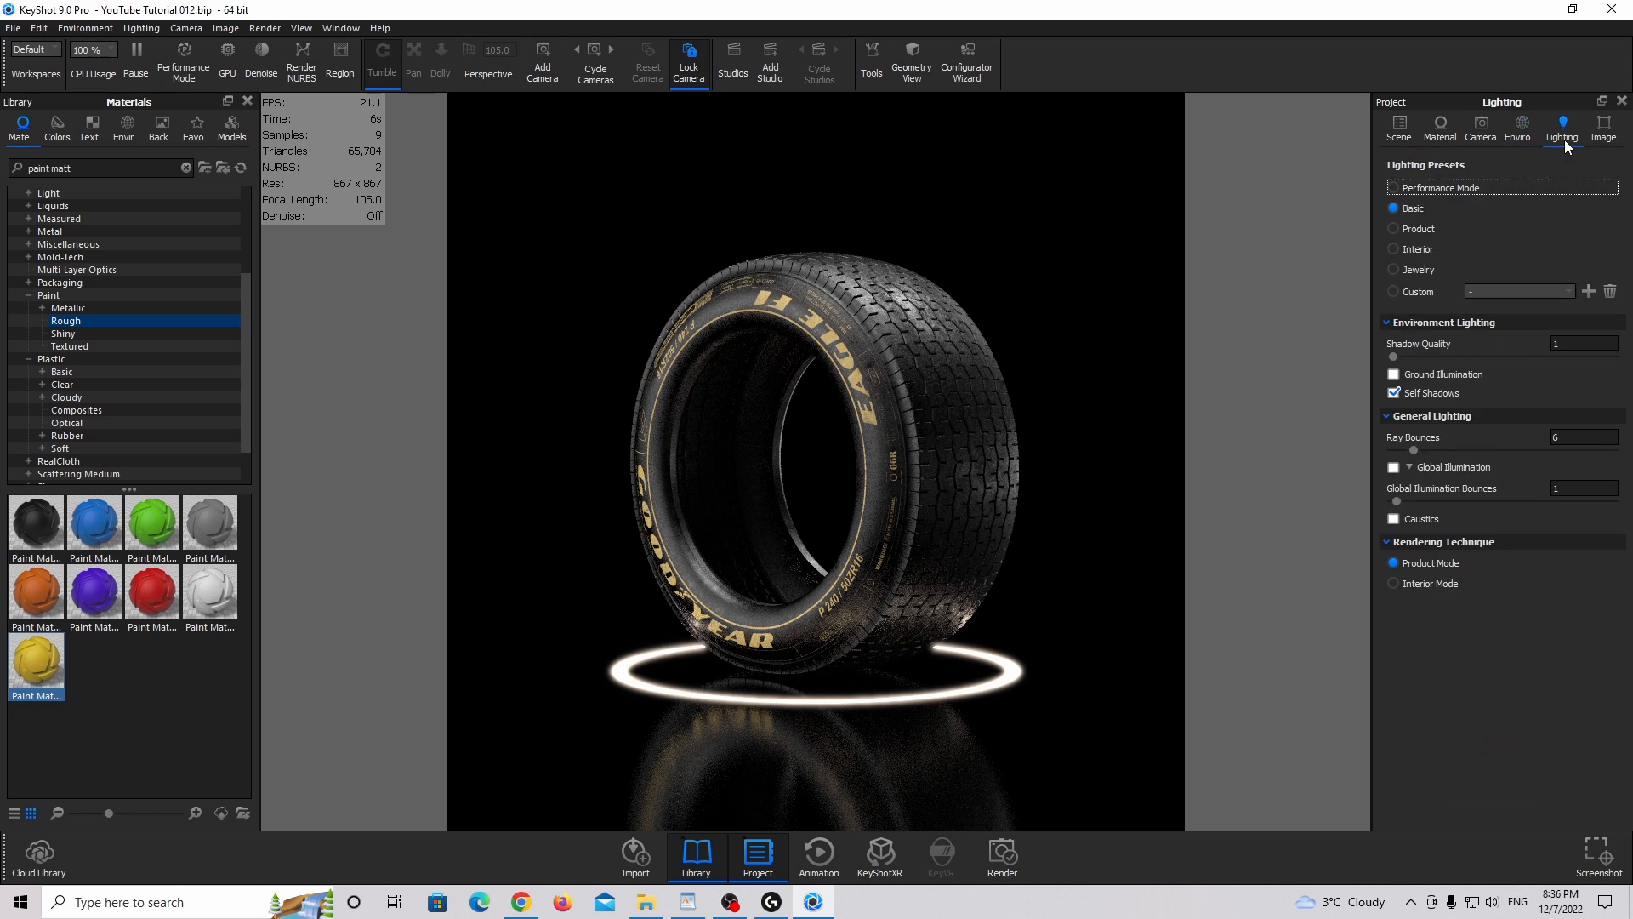
left_click(1414, 232)
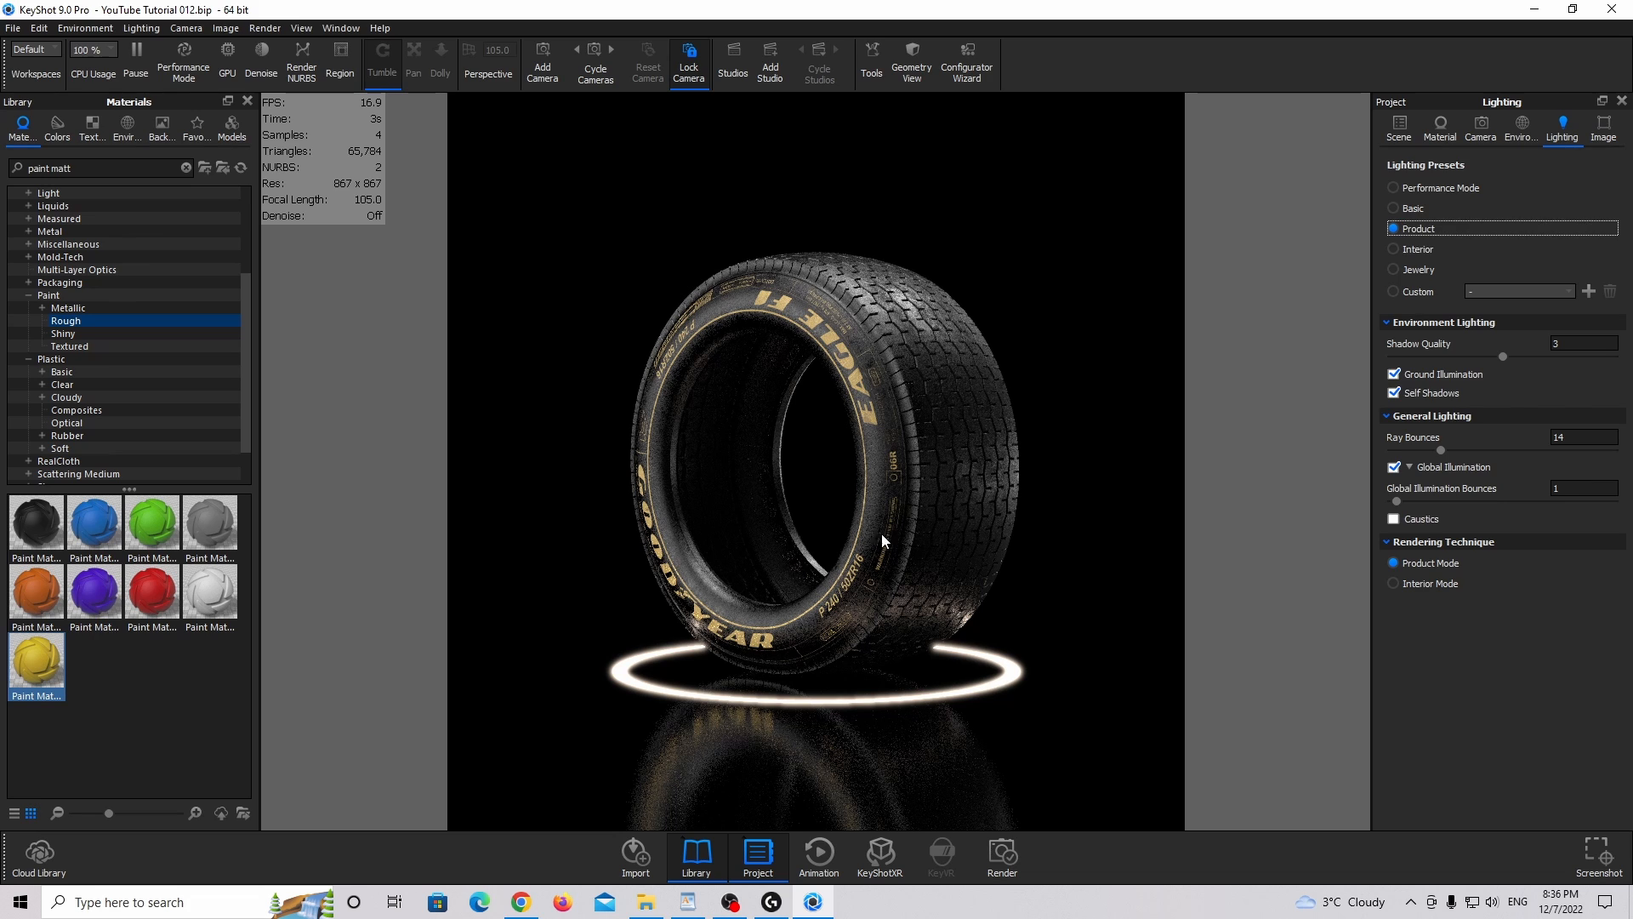
Add a new Photographic image style, compare the High and Low Contrast response curves, and set the curve to Linear.
left_click(1610, 139)
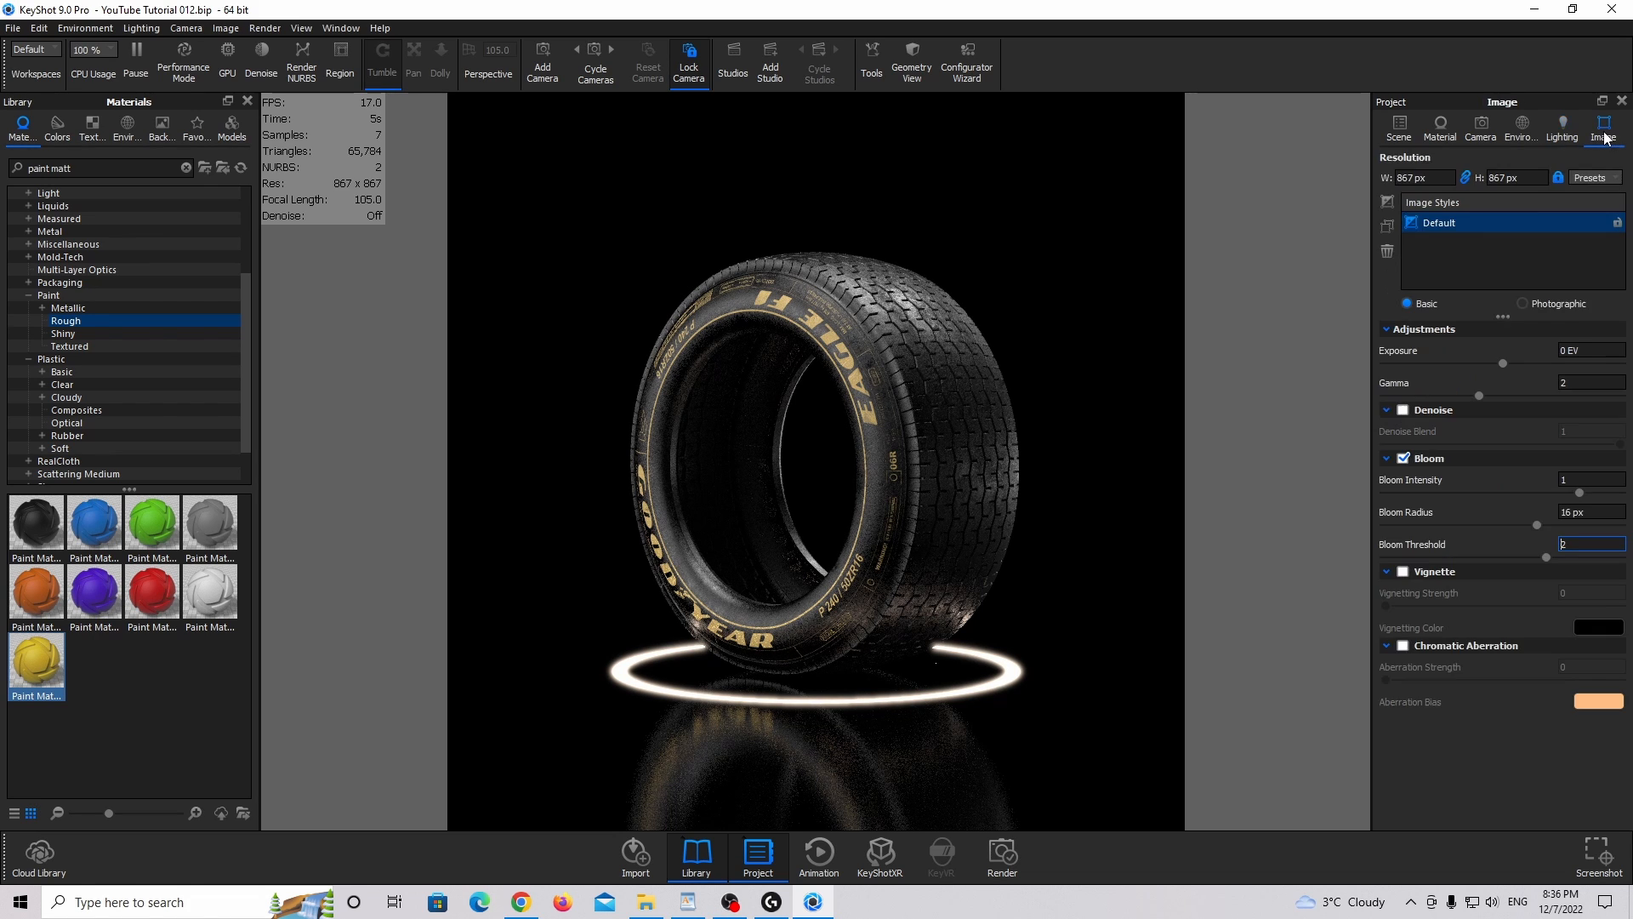
left_click(1387, 201)
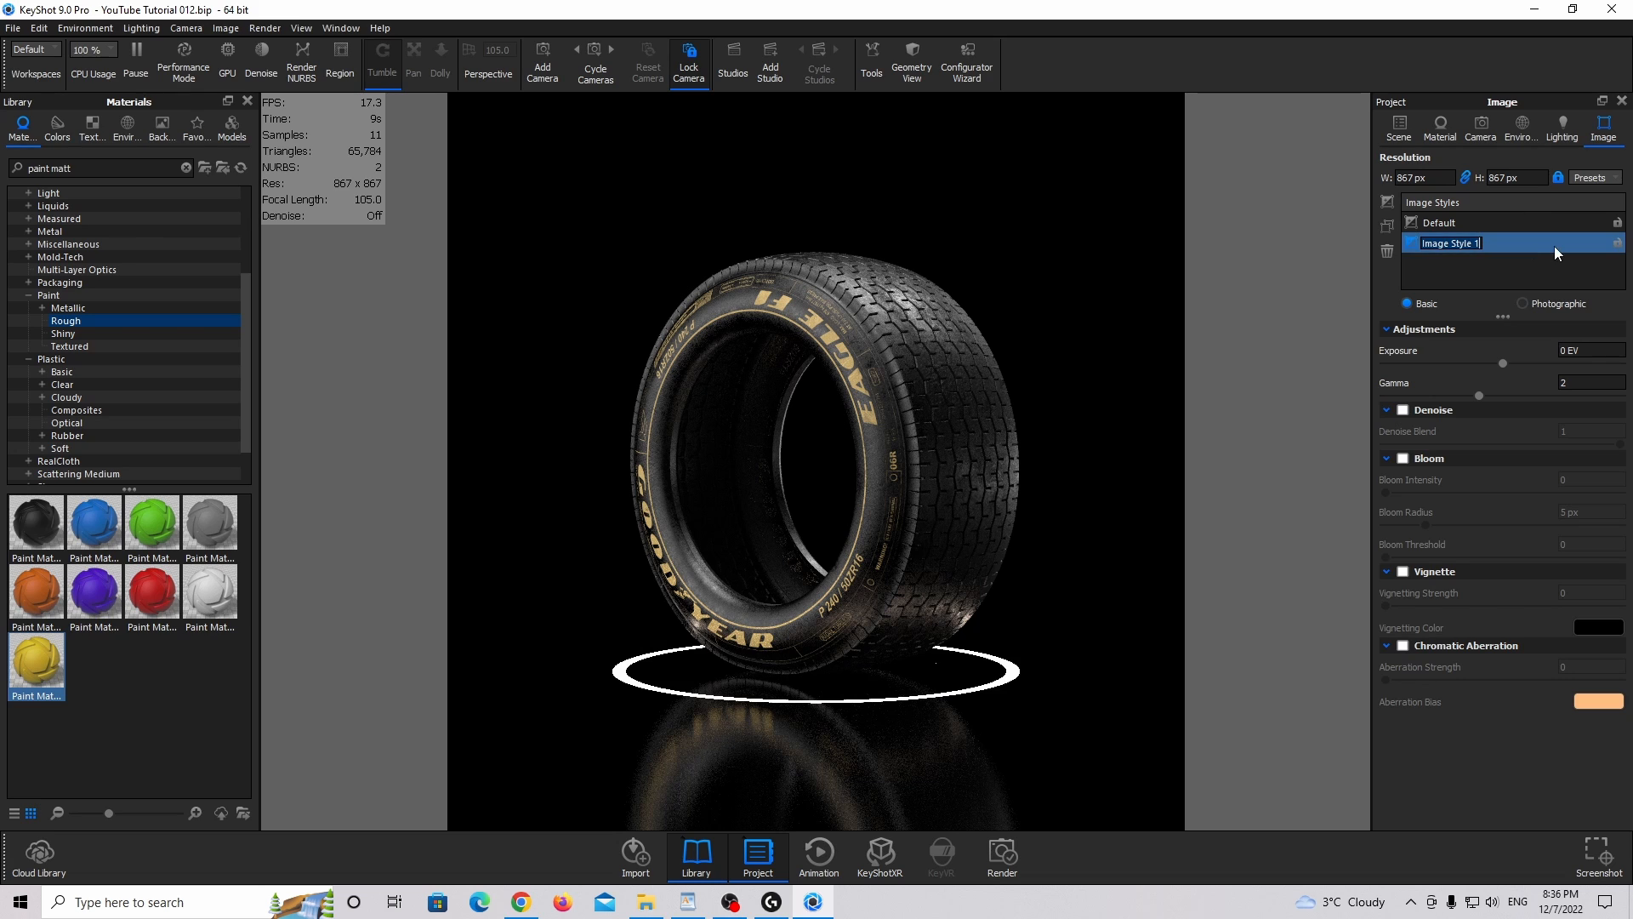
left_click(1539, 302)
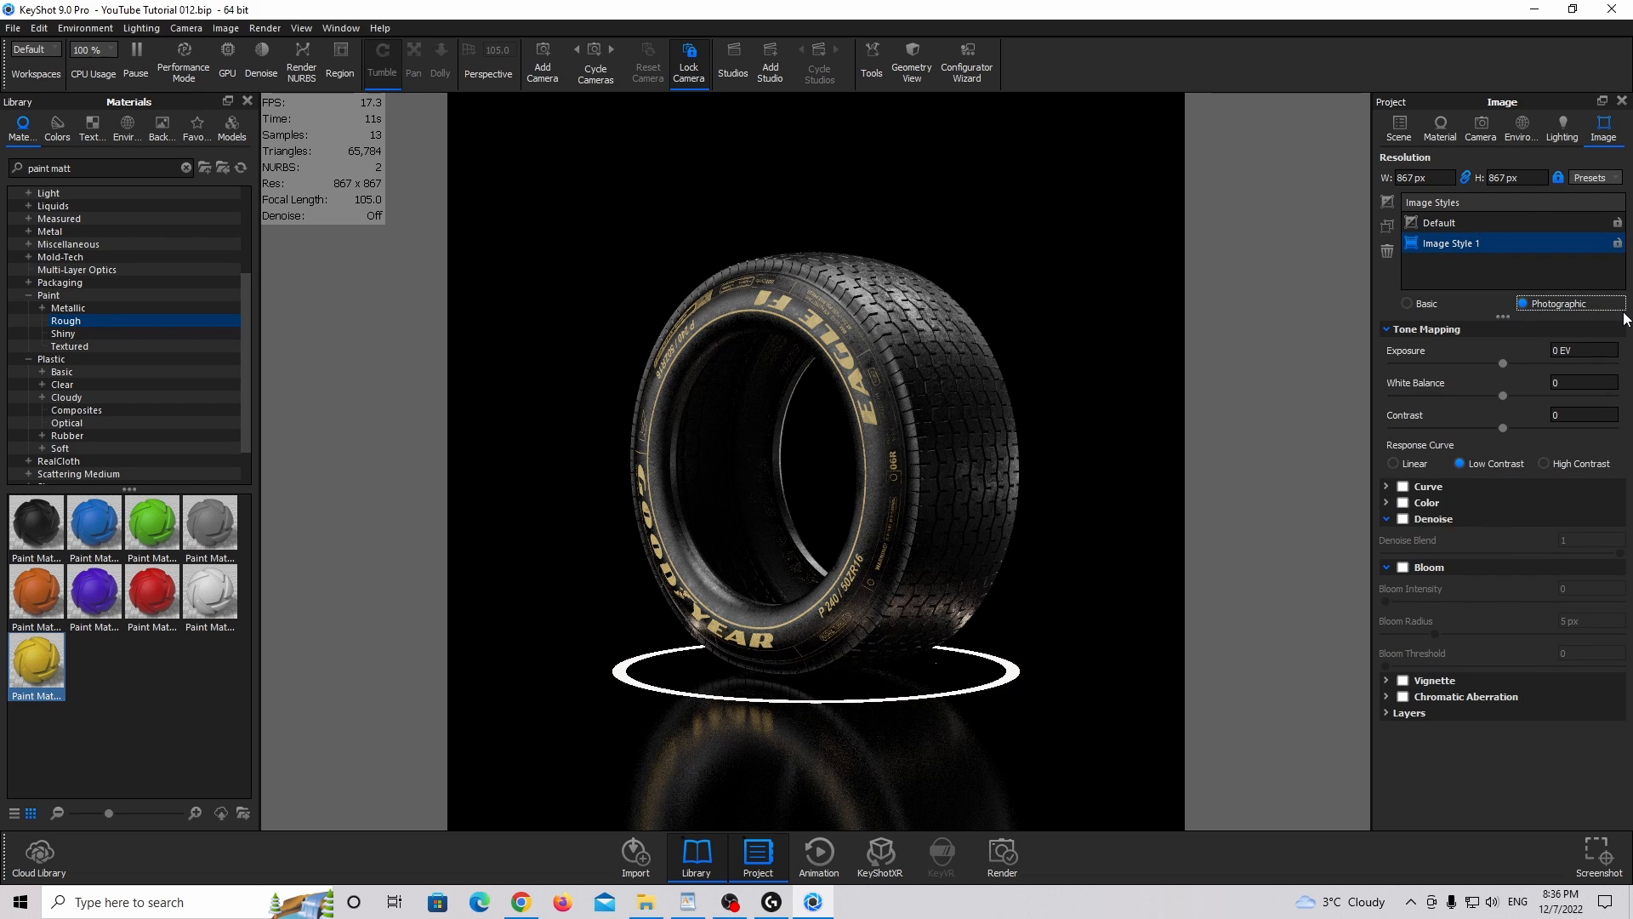
left_click(1570, 463)
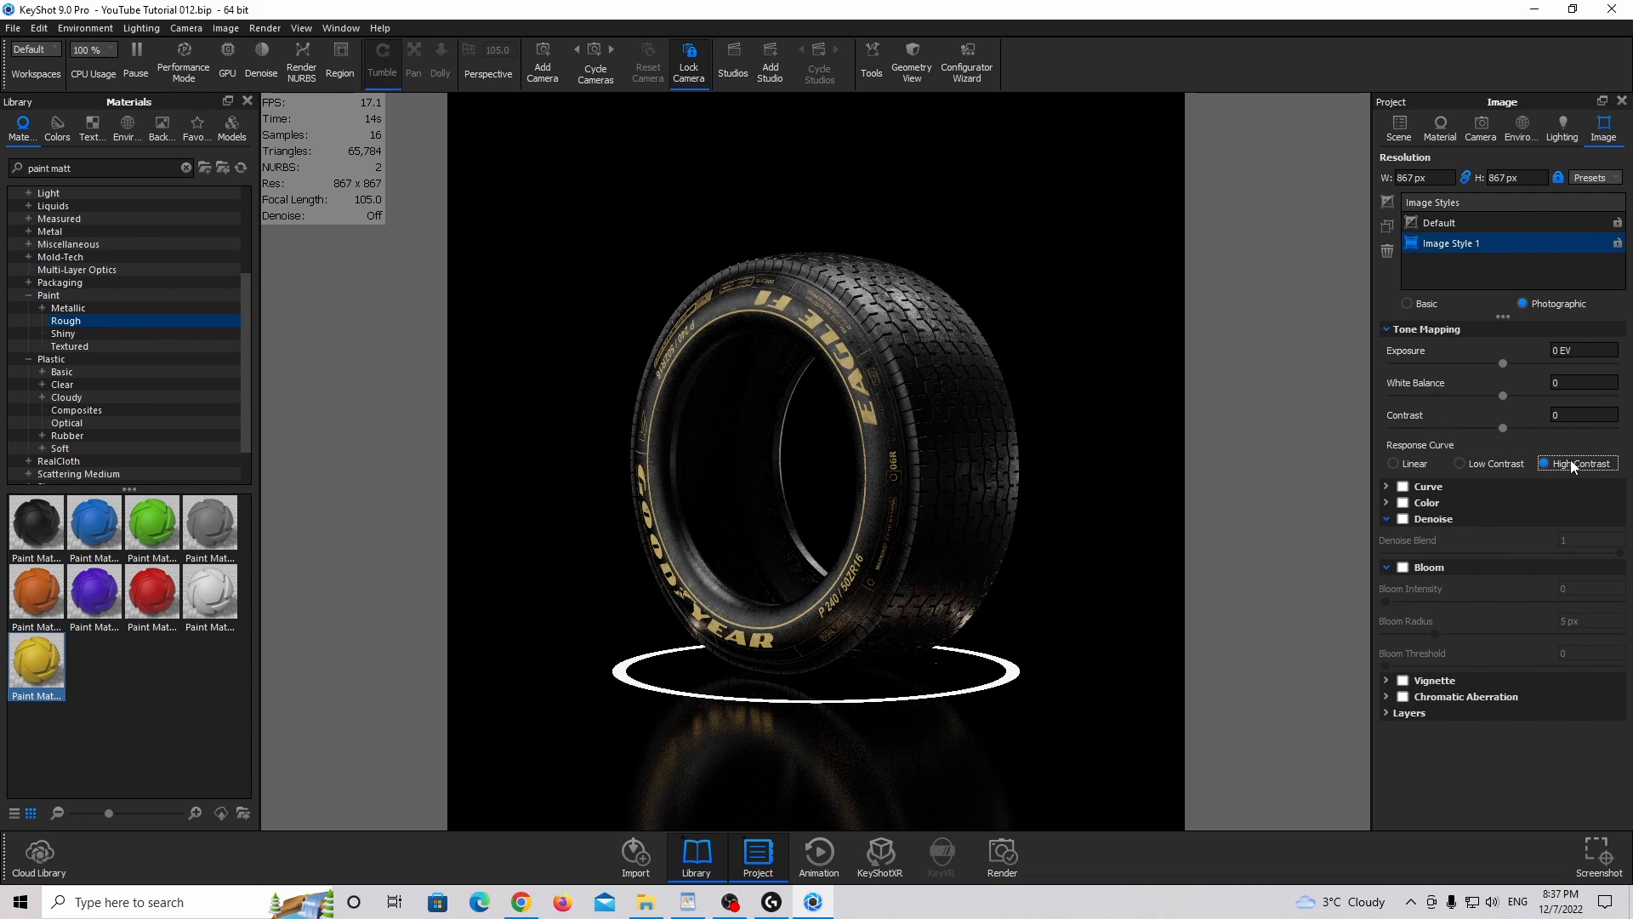
left_click(1480, 462)
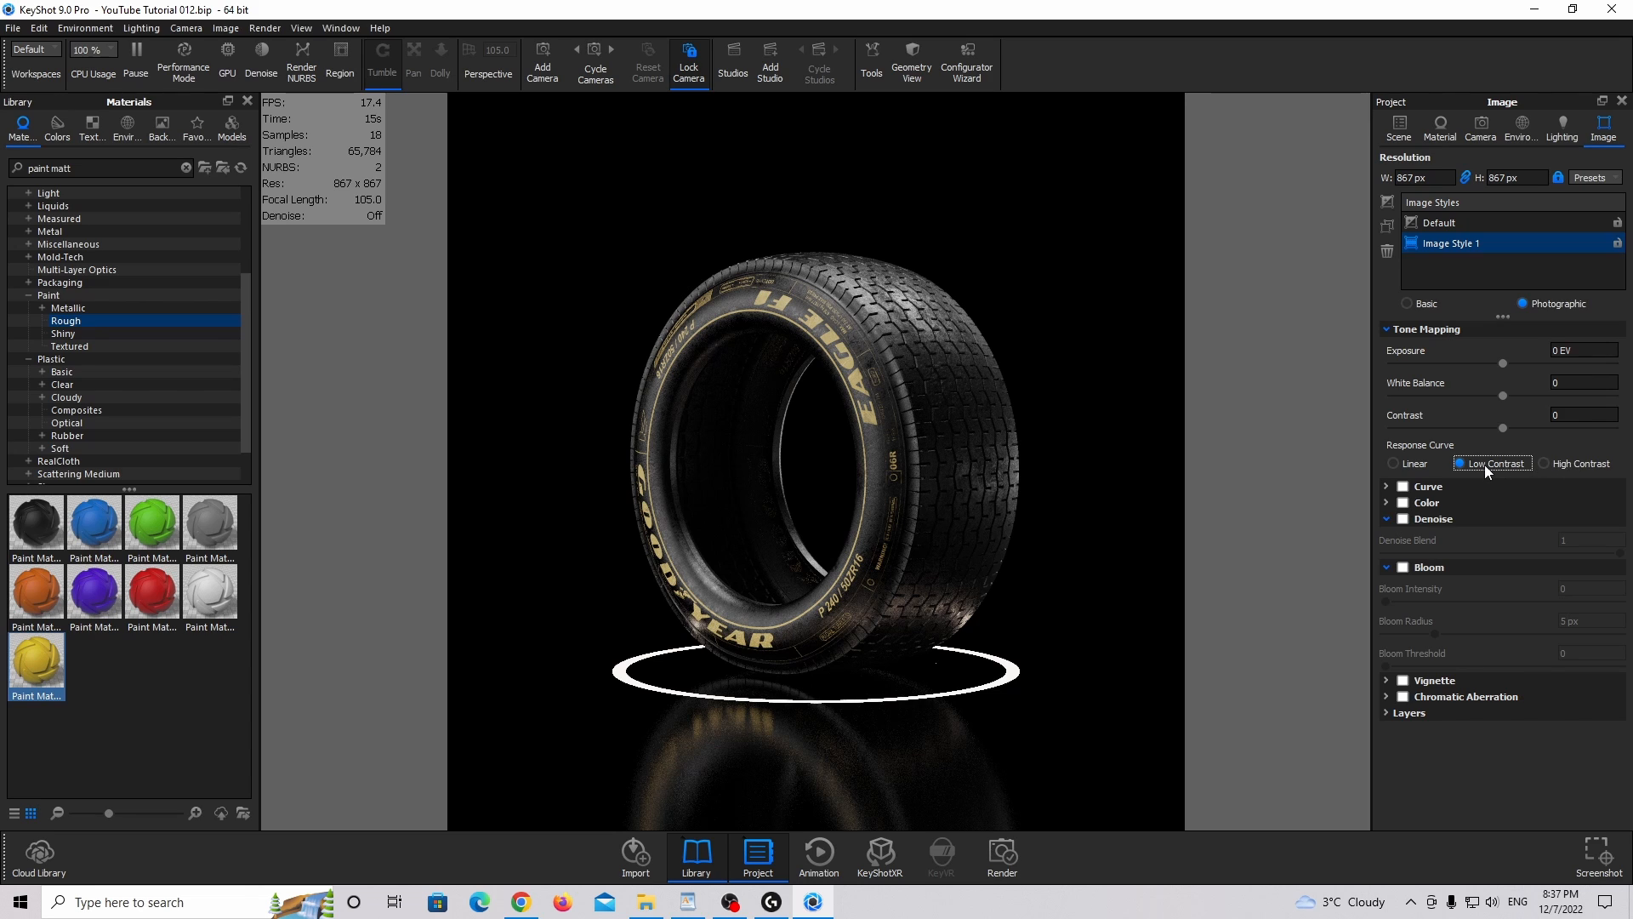
left_click(1406, 461)
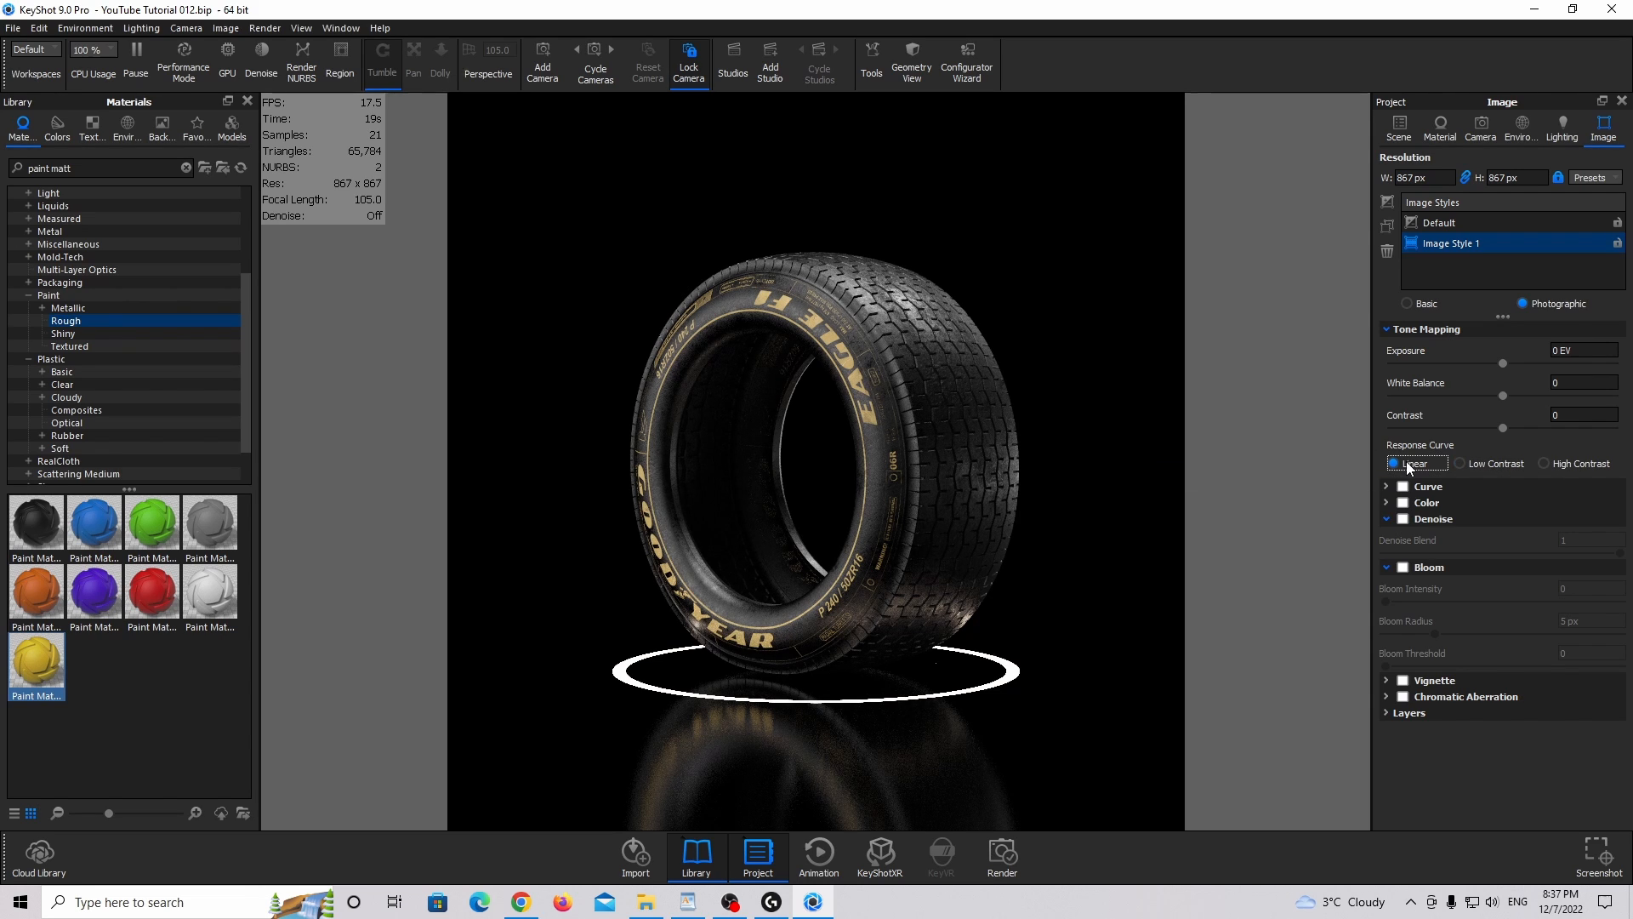
Set the image style's exposure to 0.2 EV, white balance to 0.005 and contrast to 0.1.
left_click(1554, 350)
left_click_drag(1502, 363, 1629, 356)
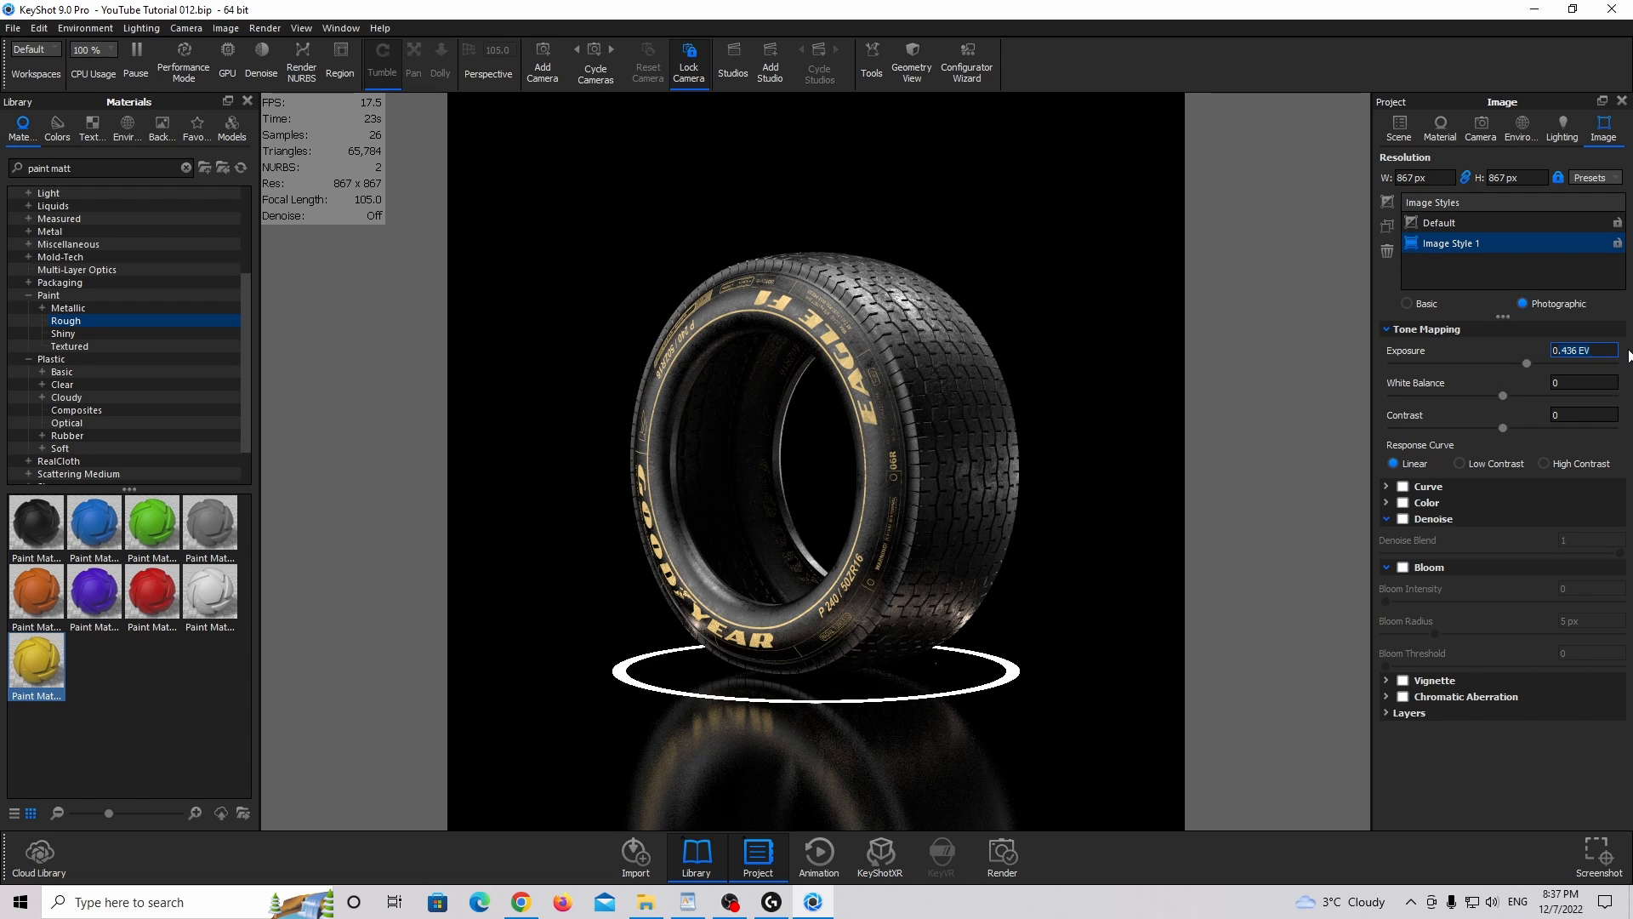
type("2")
key("Return")
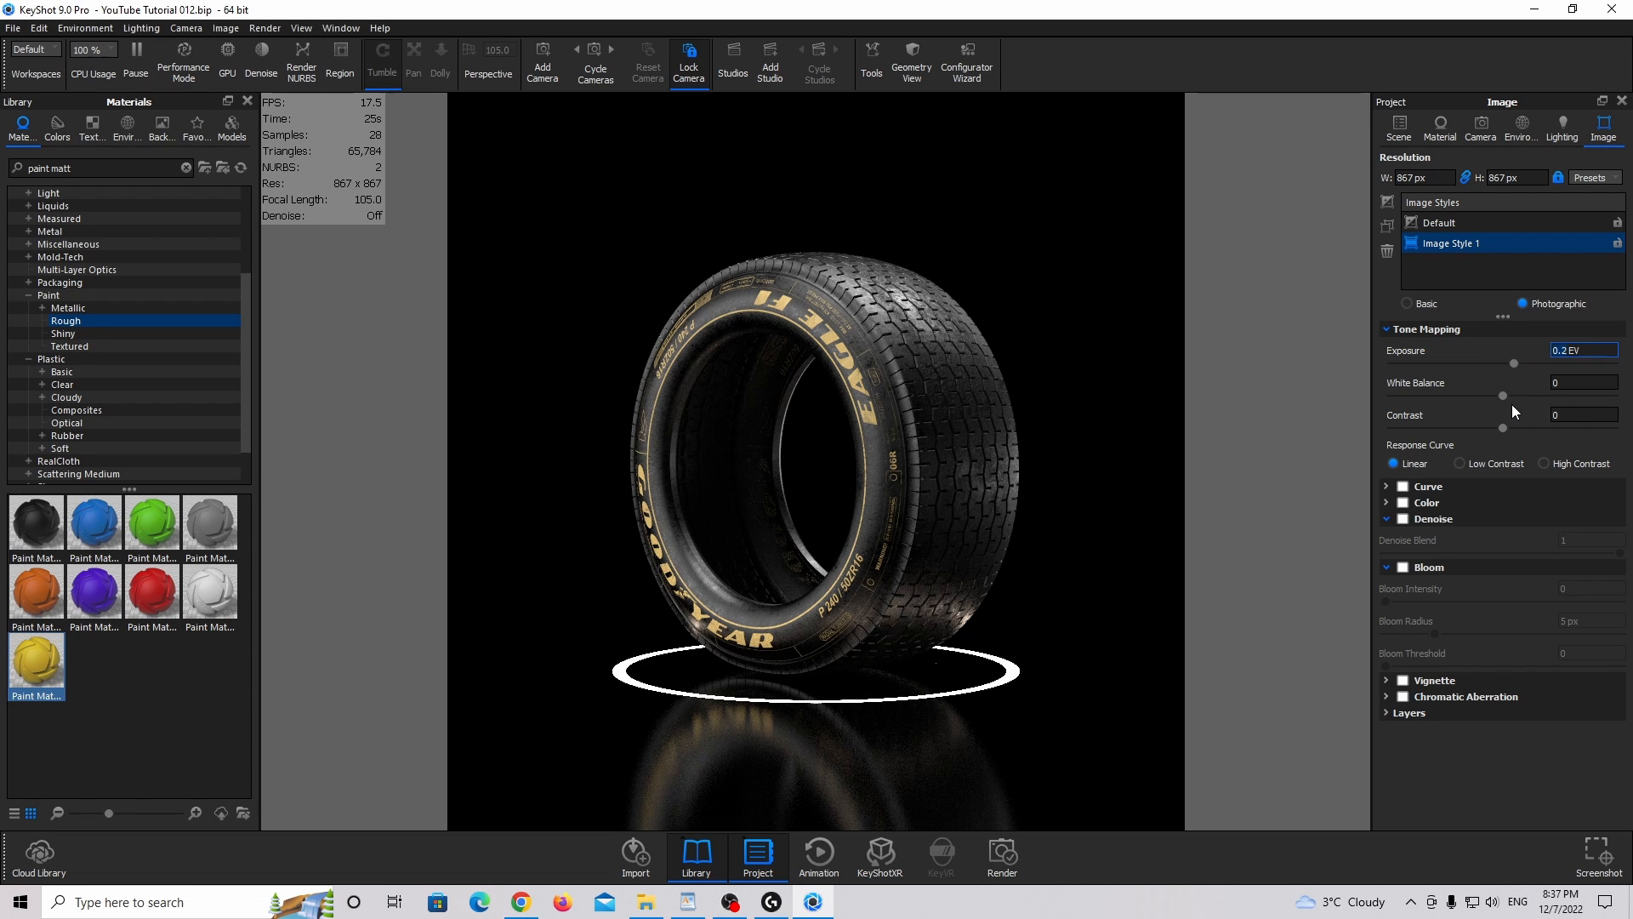
left_click_drag(1503, 395, 1599, 388)
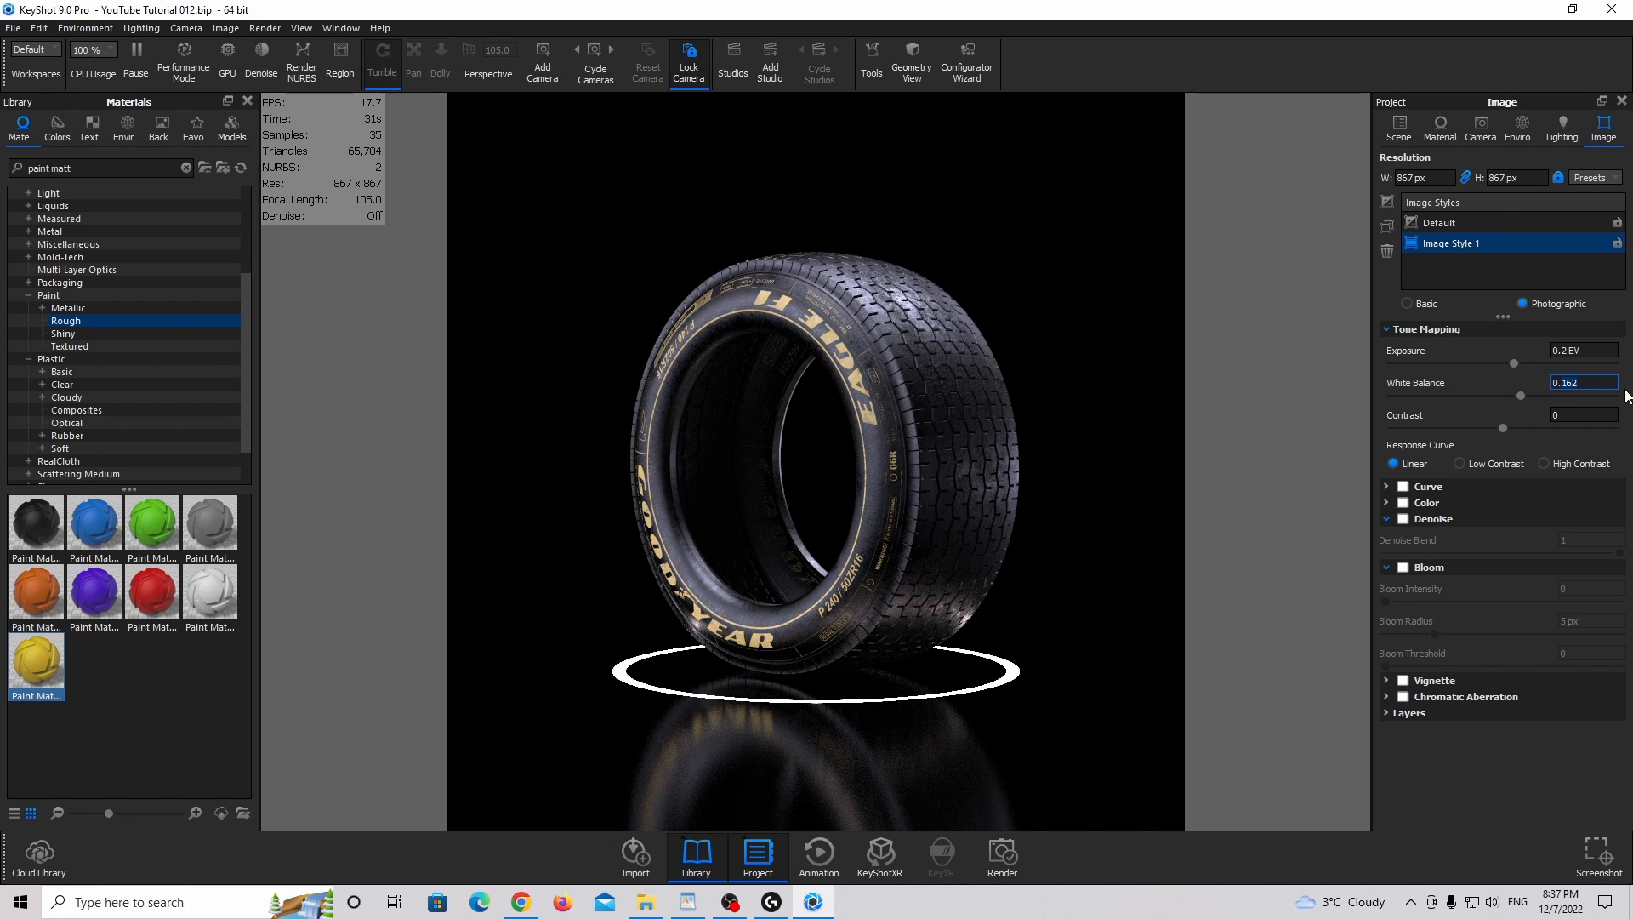
type("005")
key("Return")
left_click_drag(1504, 428, 1616, 423)
type("1")
key("Return")
Enable Denoise for the image style with a denoise blend of 0.3.
left_click(1404, 519)
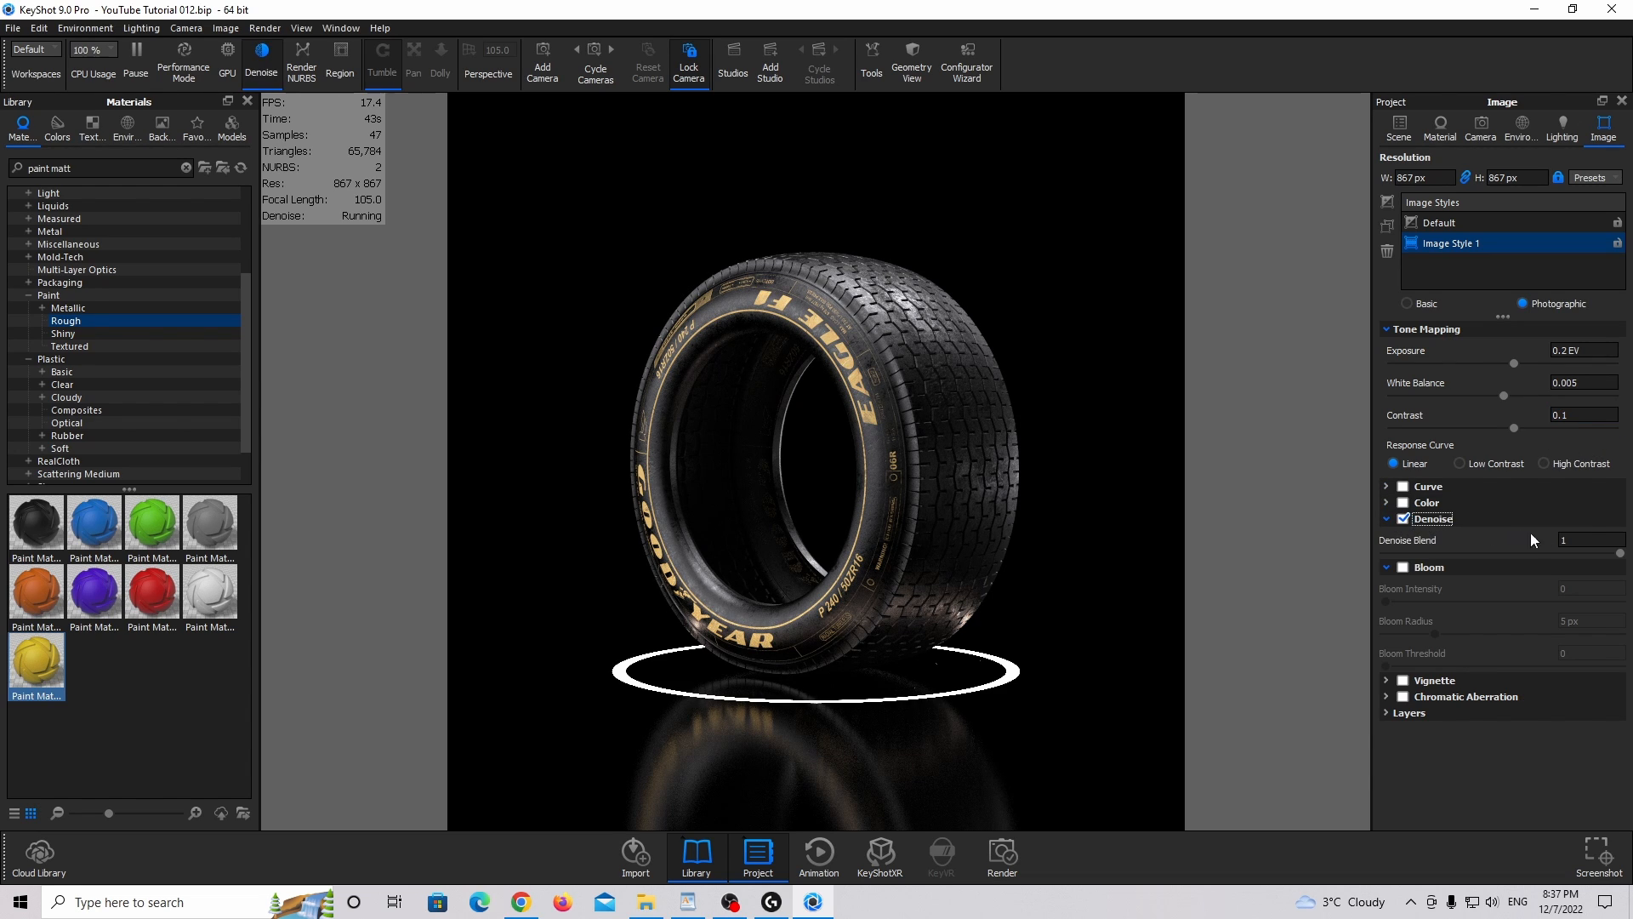
key("Tab")
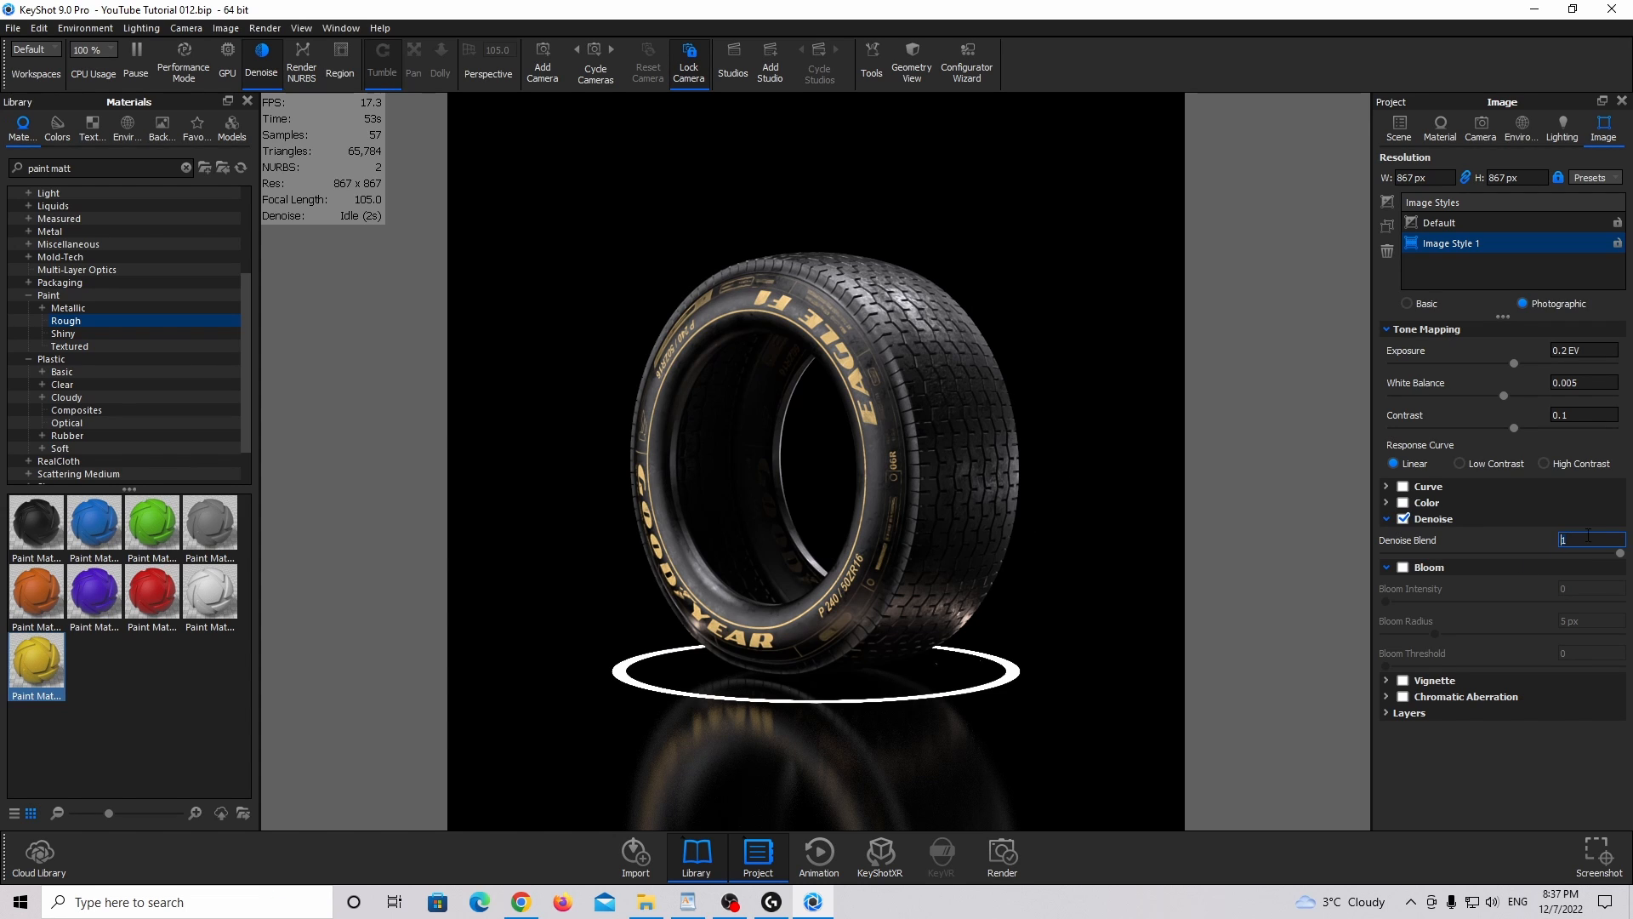
type("0.3")
key("Return")
Enable Bloom for the image style with intensity 0.75, radius 15 px and threshold 2.
left_click(1402, 567)
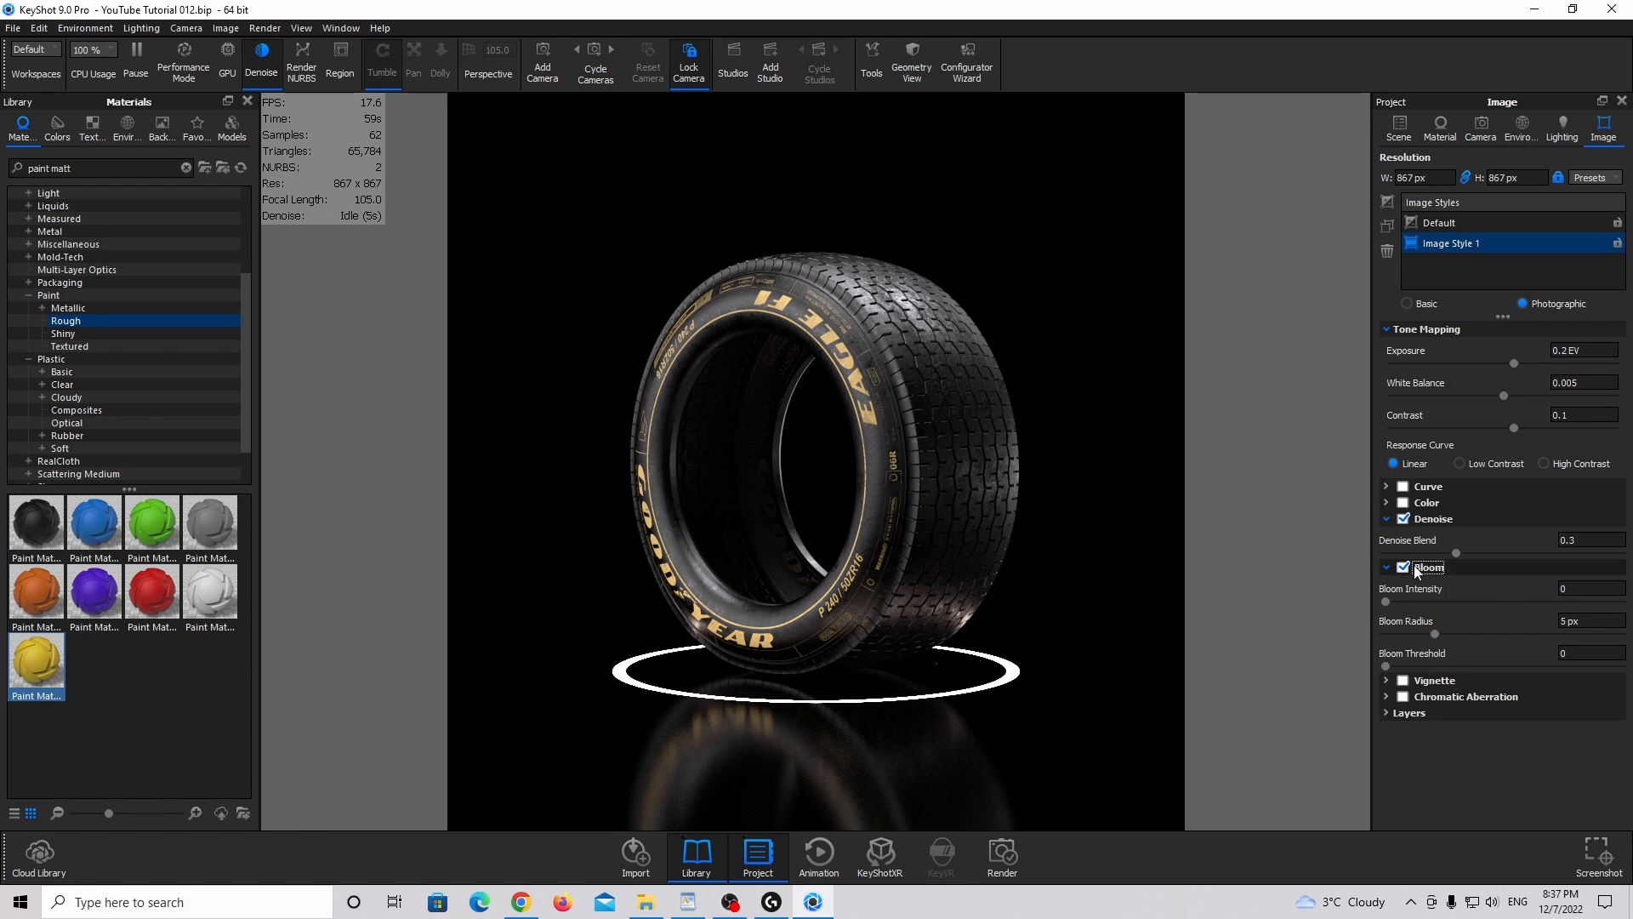
left_click(1592, 590)
type(".75")
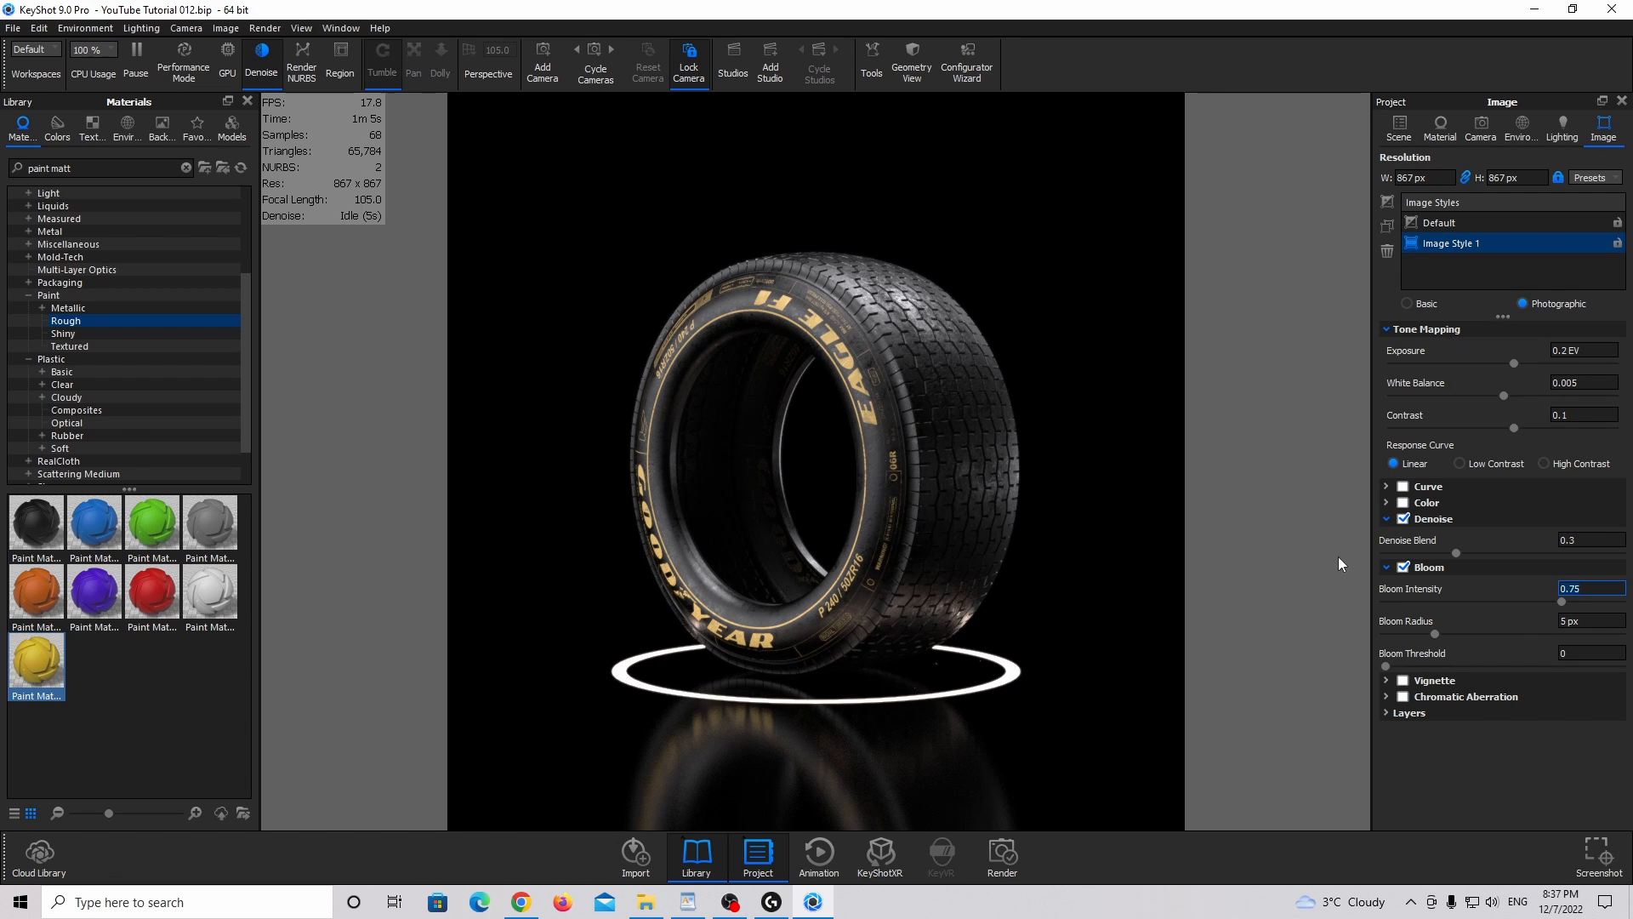
key("Tab")
type("16")
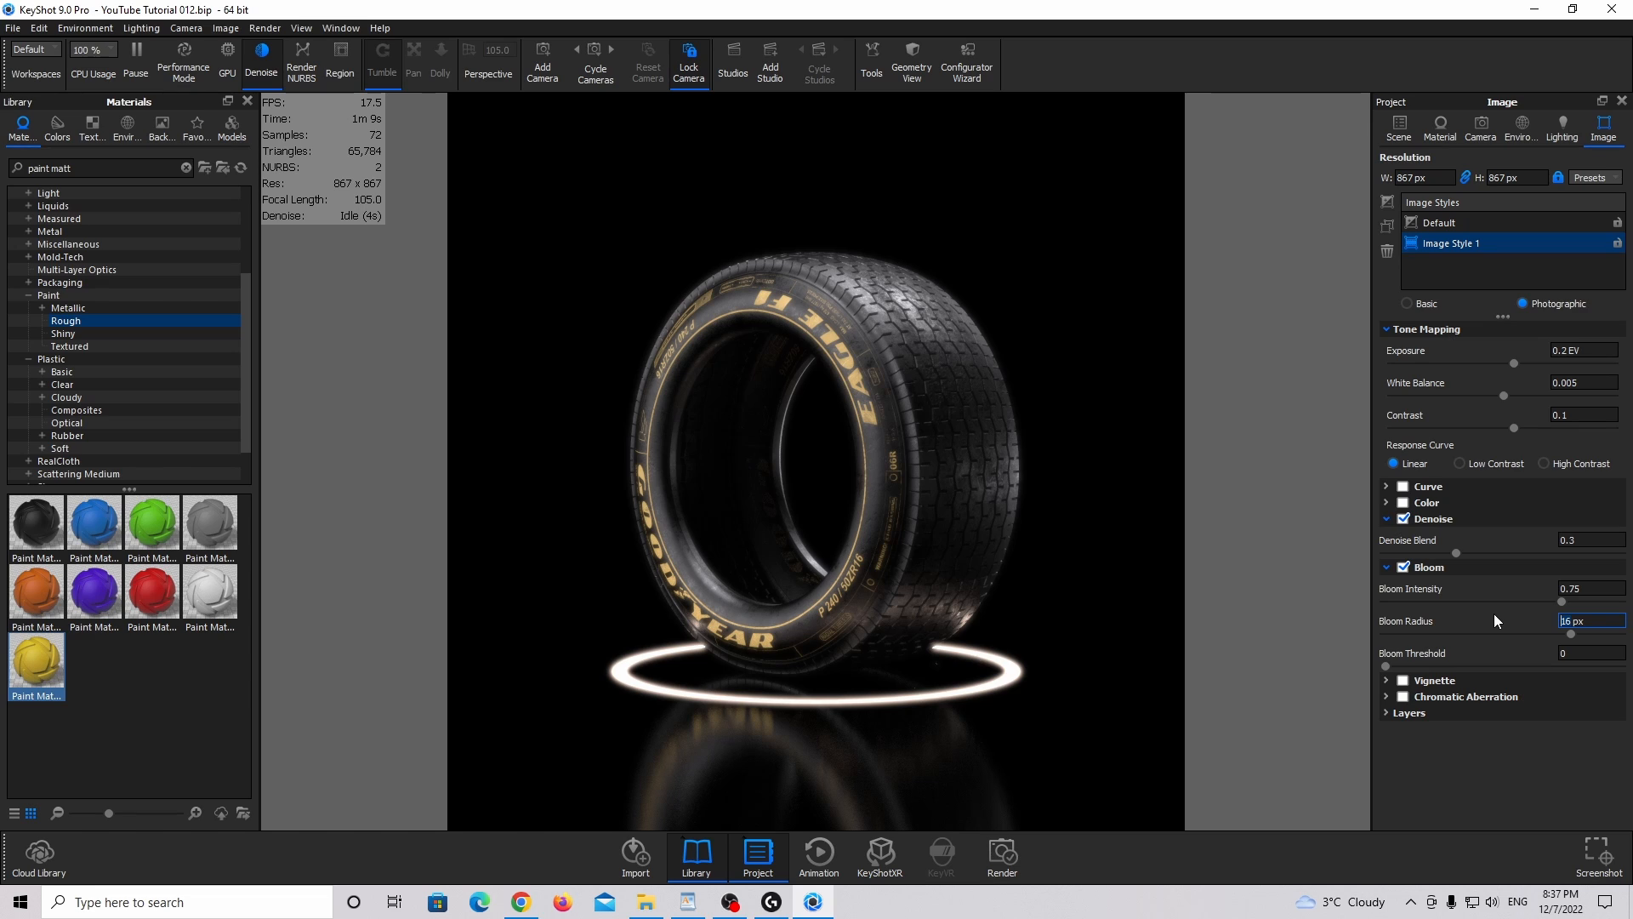
type("10")
key("BackSpace")
type("5")
key("Return")
key("Tab")
type("2")
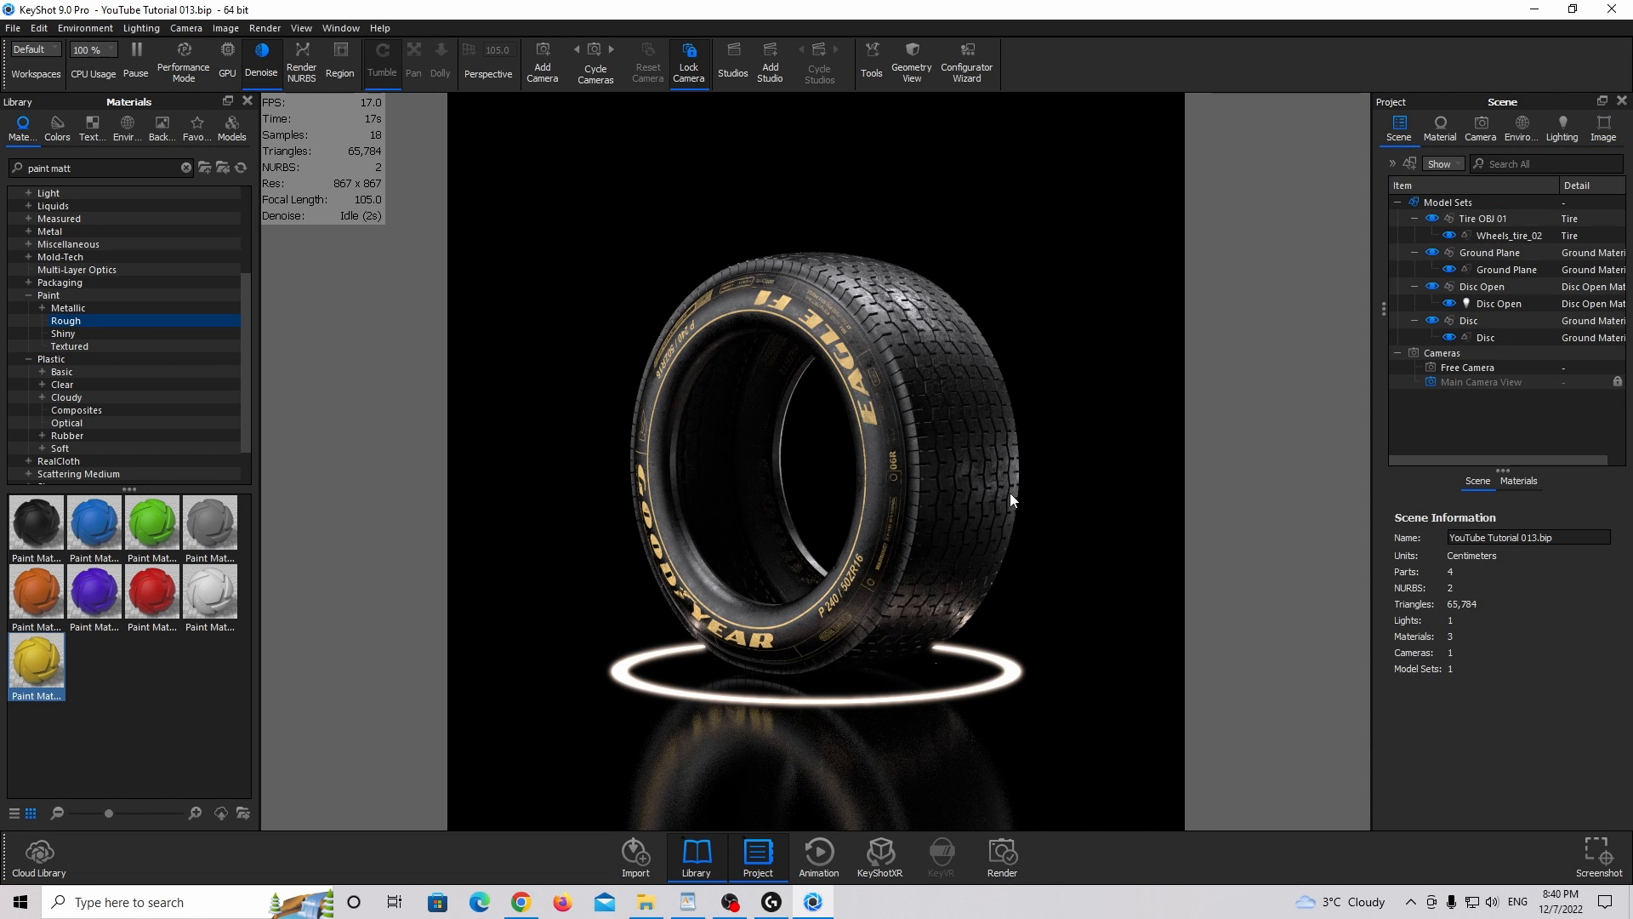
Unlock the Main Camera View, set its distance to 315 cm, then save and relock the camera.
left_click(1480, 131)
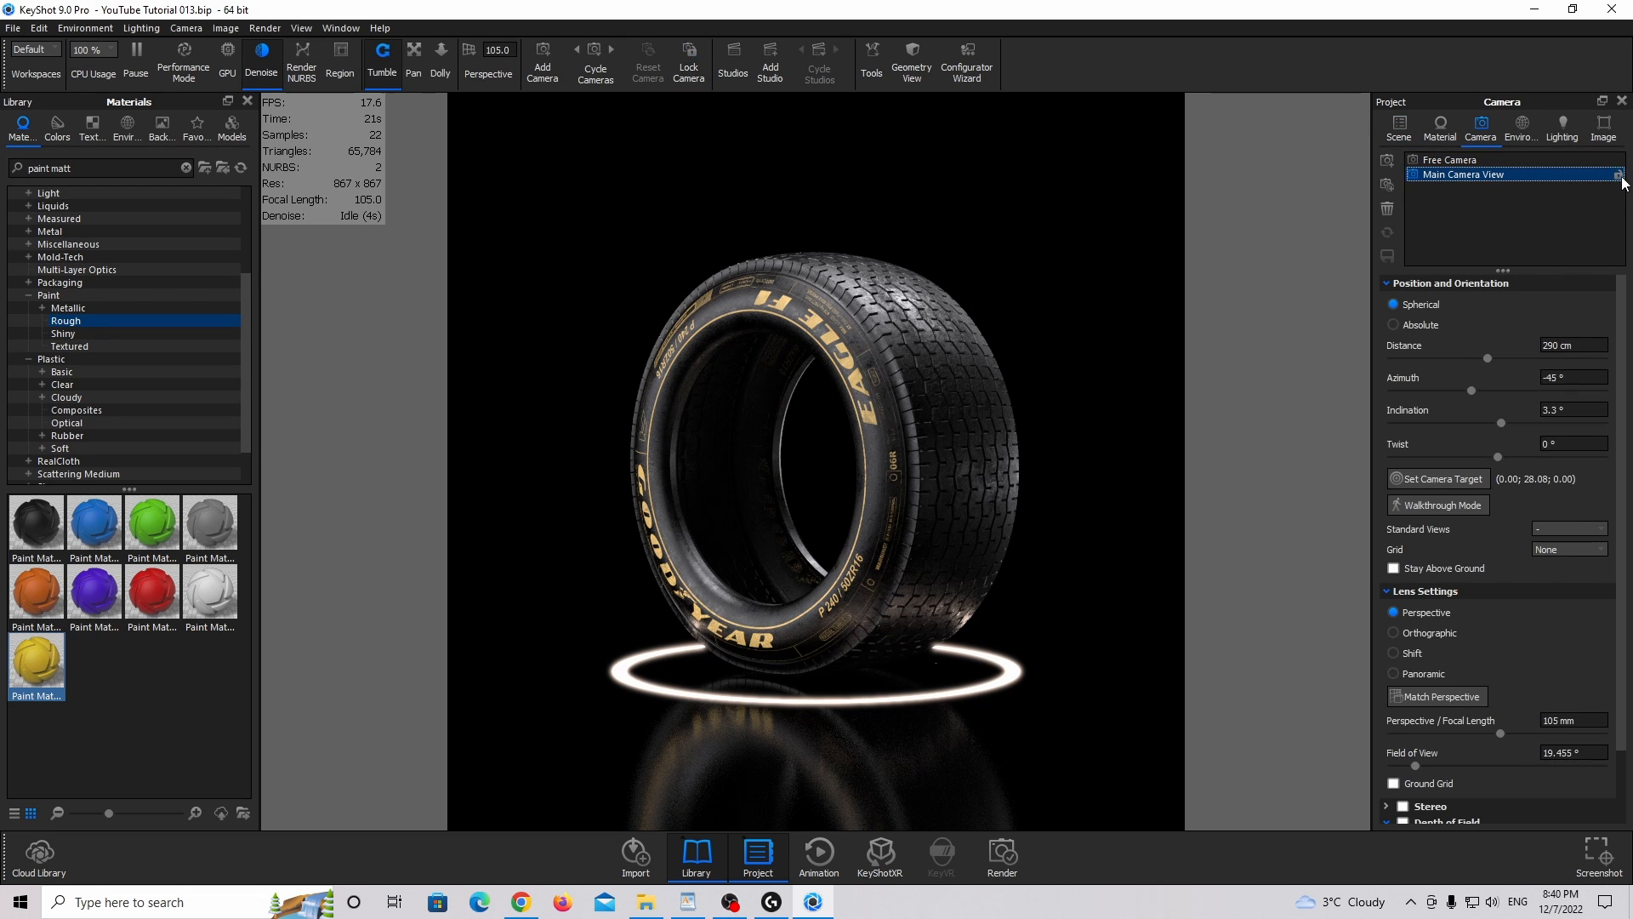
left_click(1561, 346)
type("315")
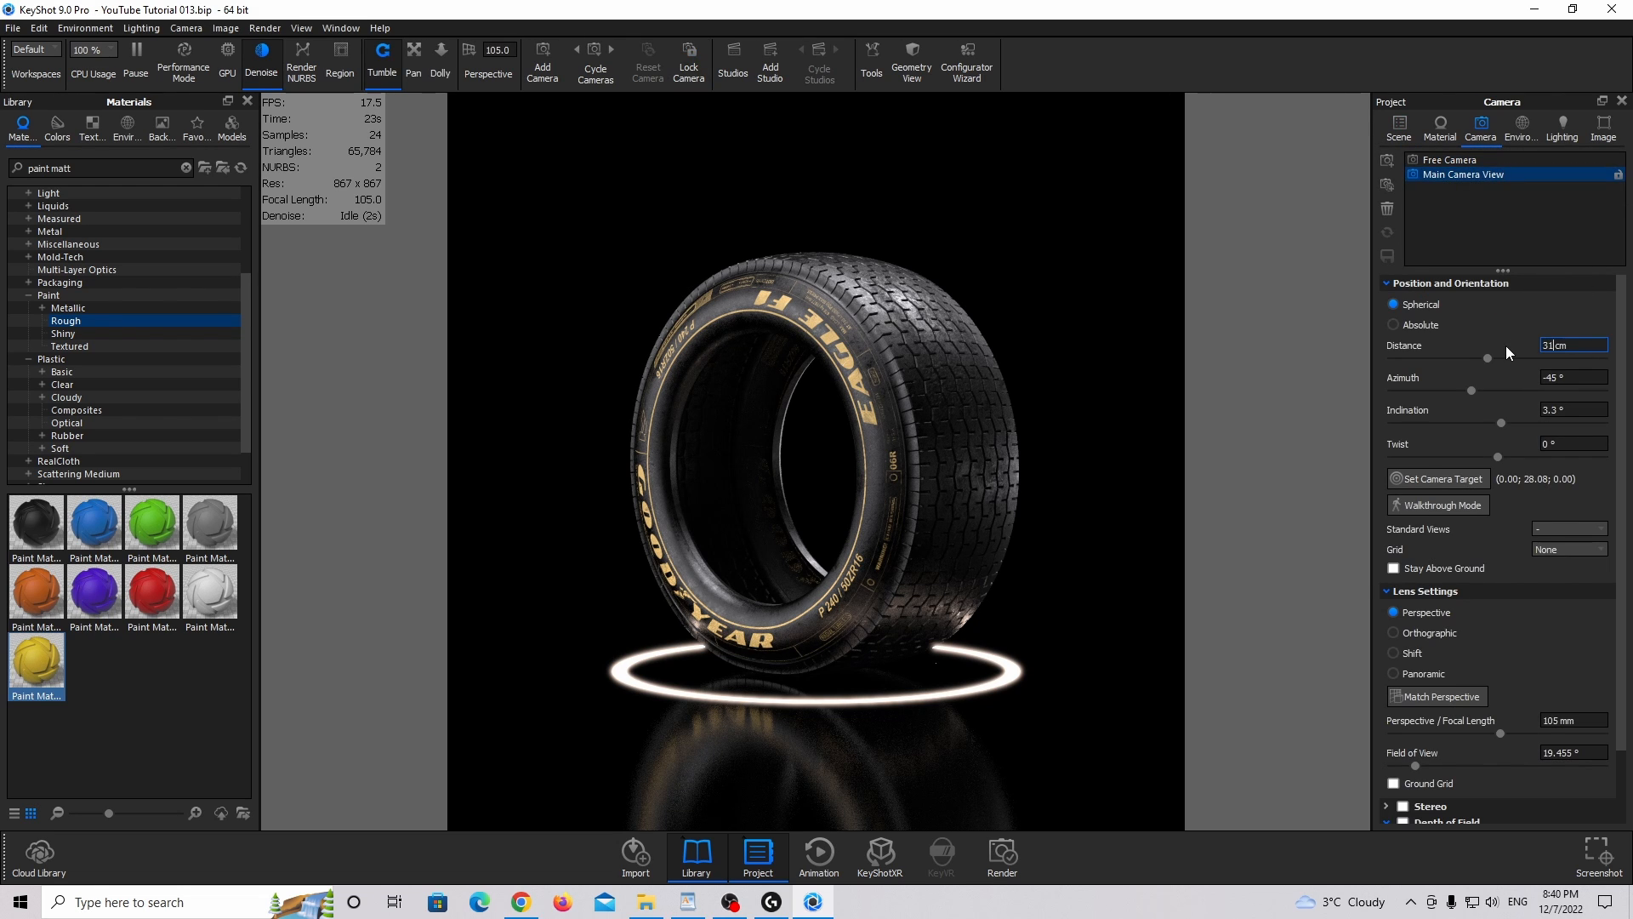
key("Return")
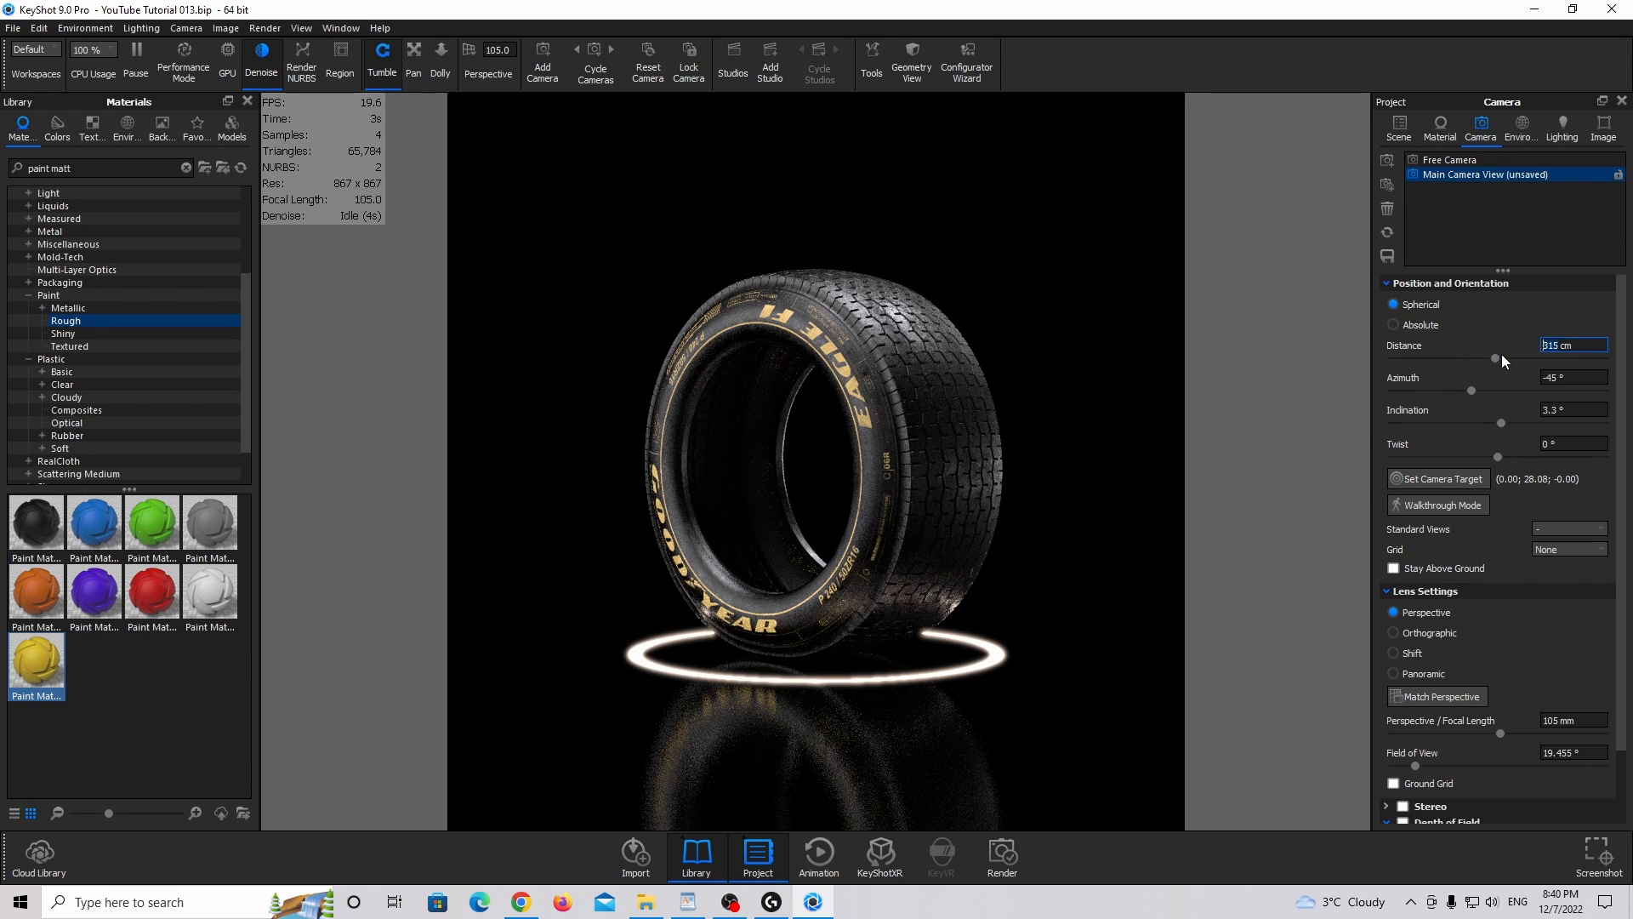
left_click(1388, 256)
left_click(1618, 175)
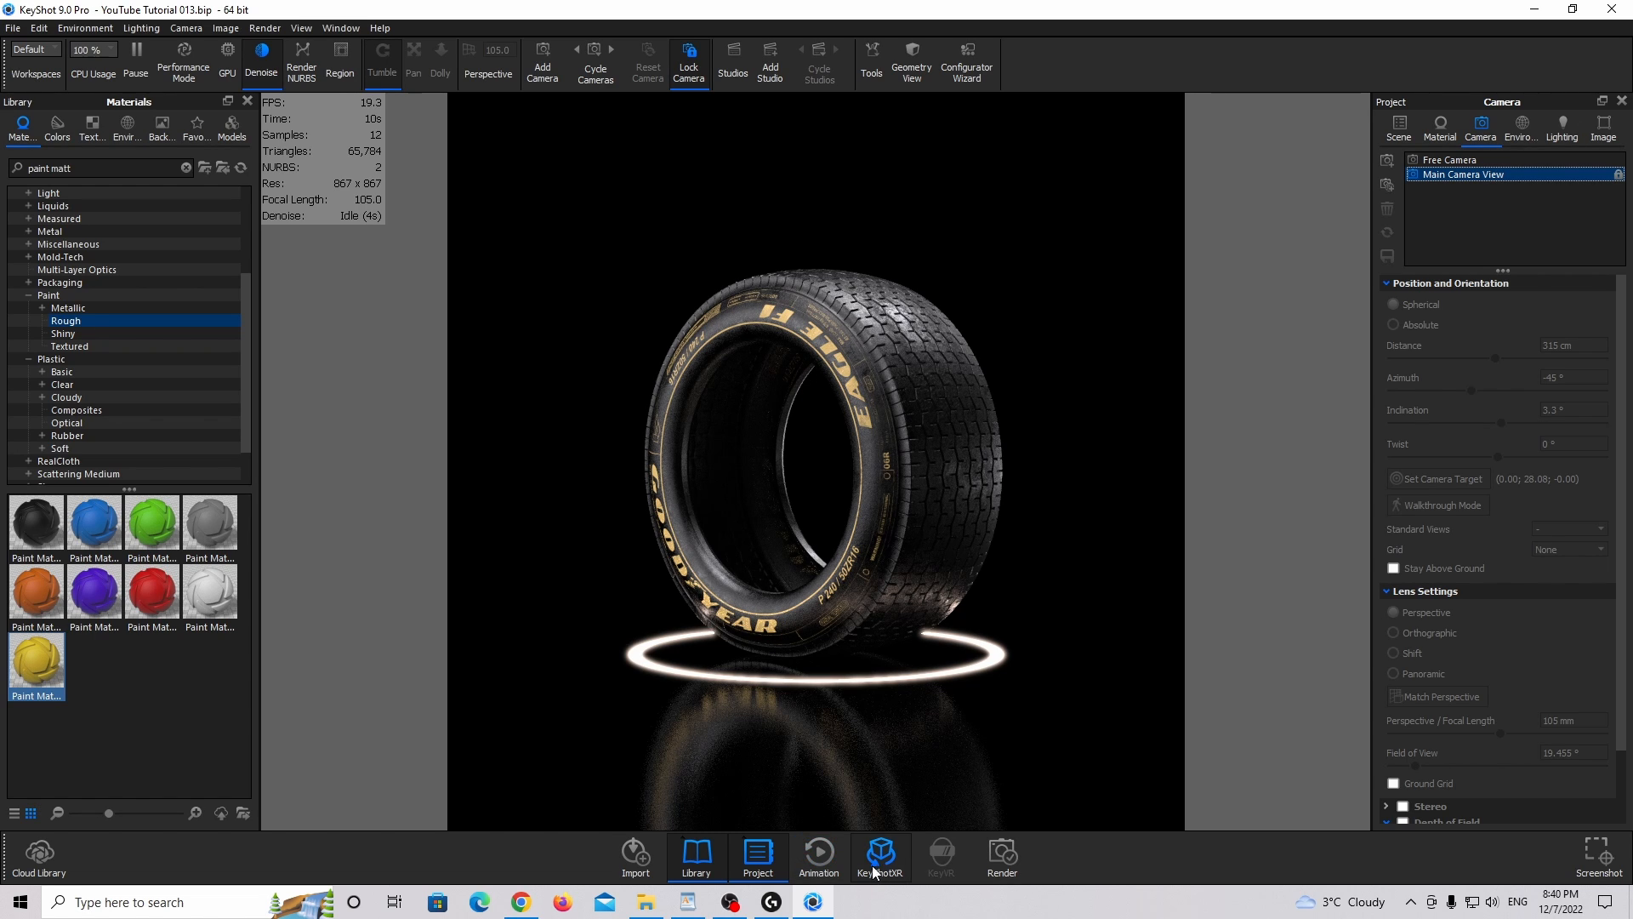
Show the animation timeline, unlock the image resolution, and enlarge the timeline area to about a third of the window's height.
left_click(819, 855)
left_click(266, 28)
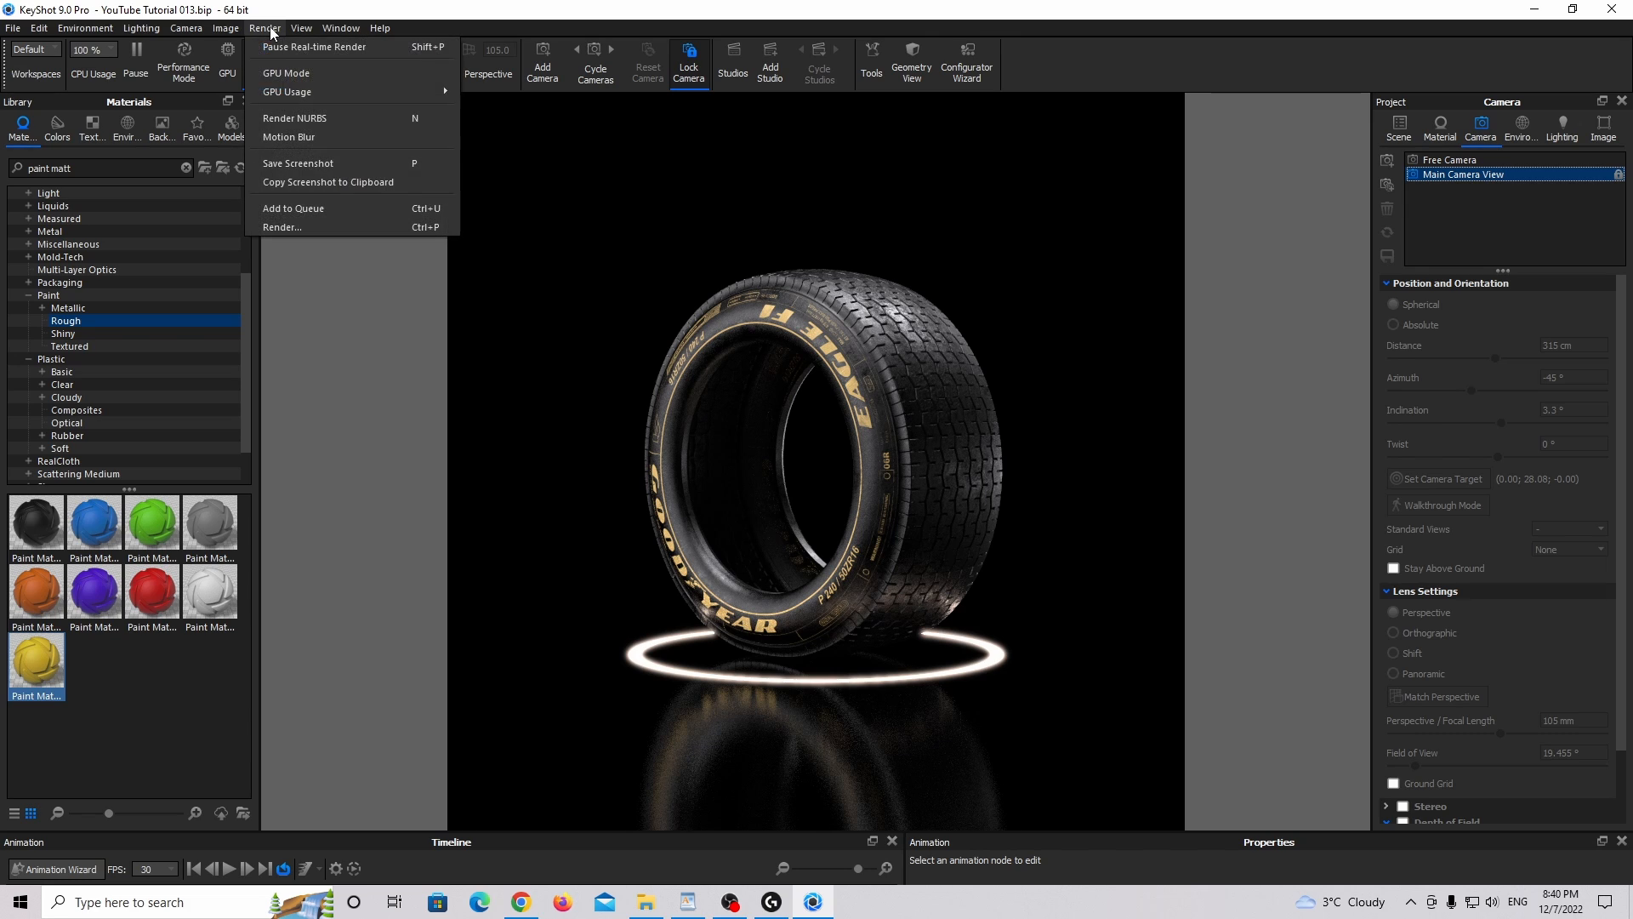
mouse_move(228, 28)
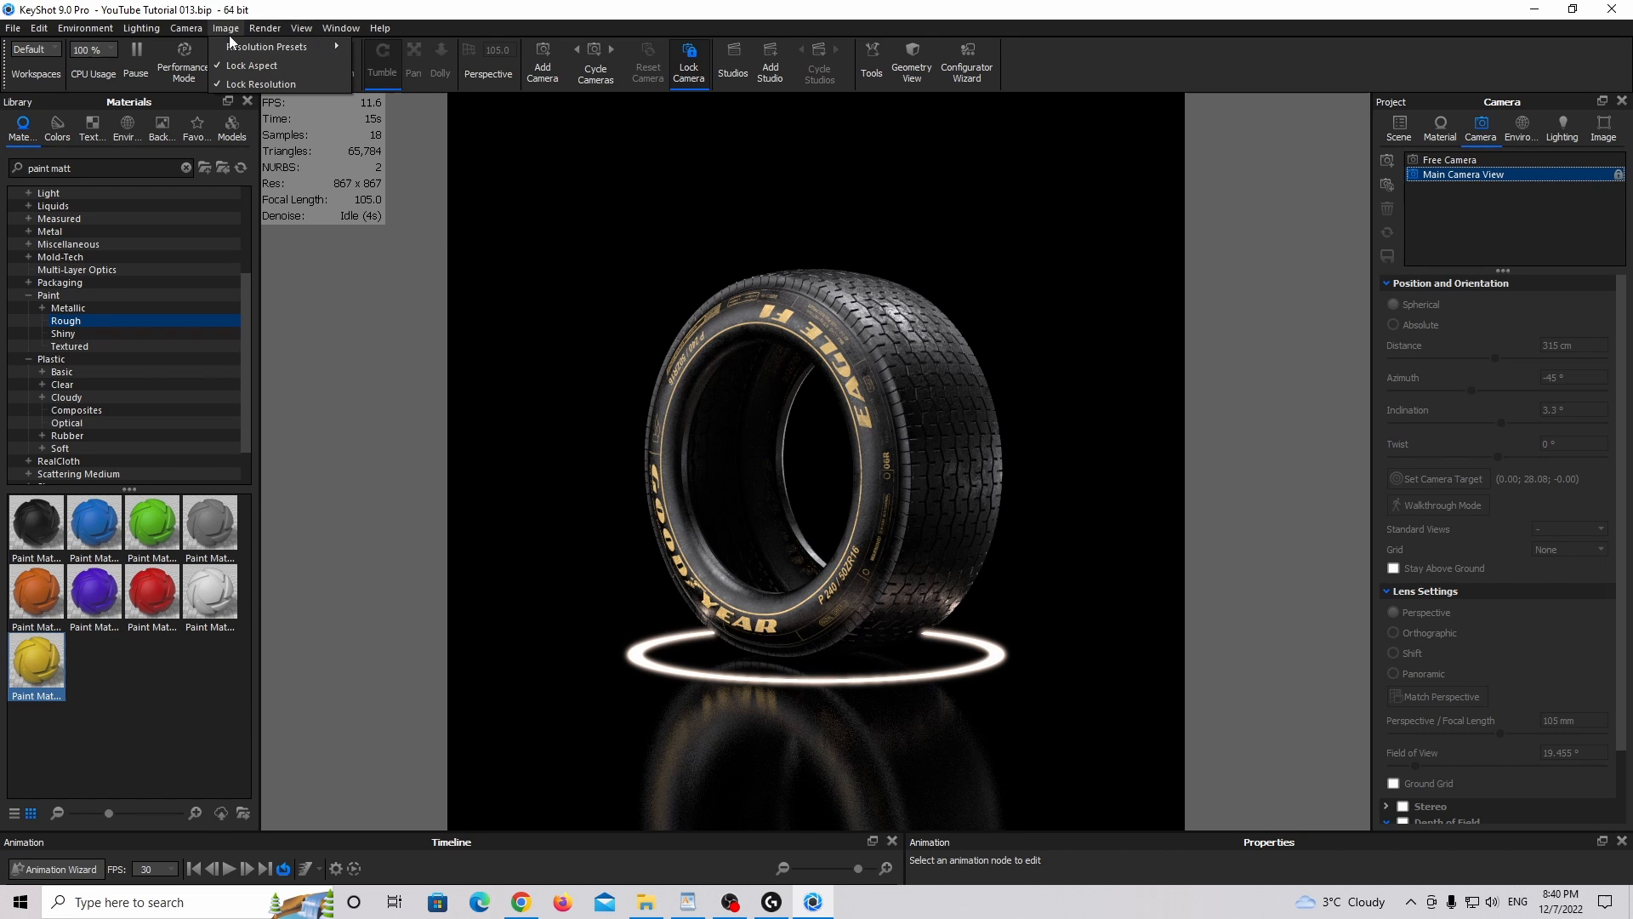
left_click(245, 84)
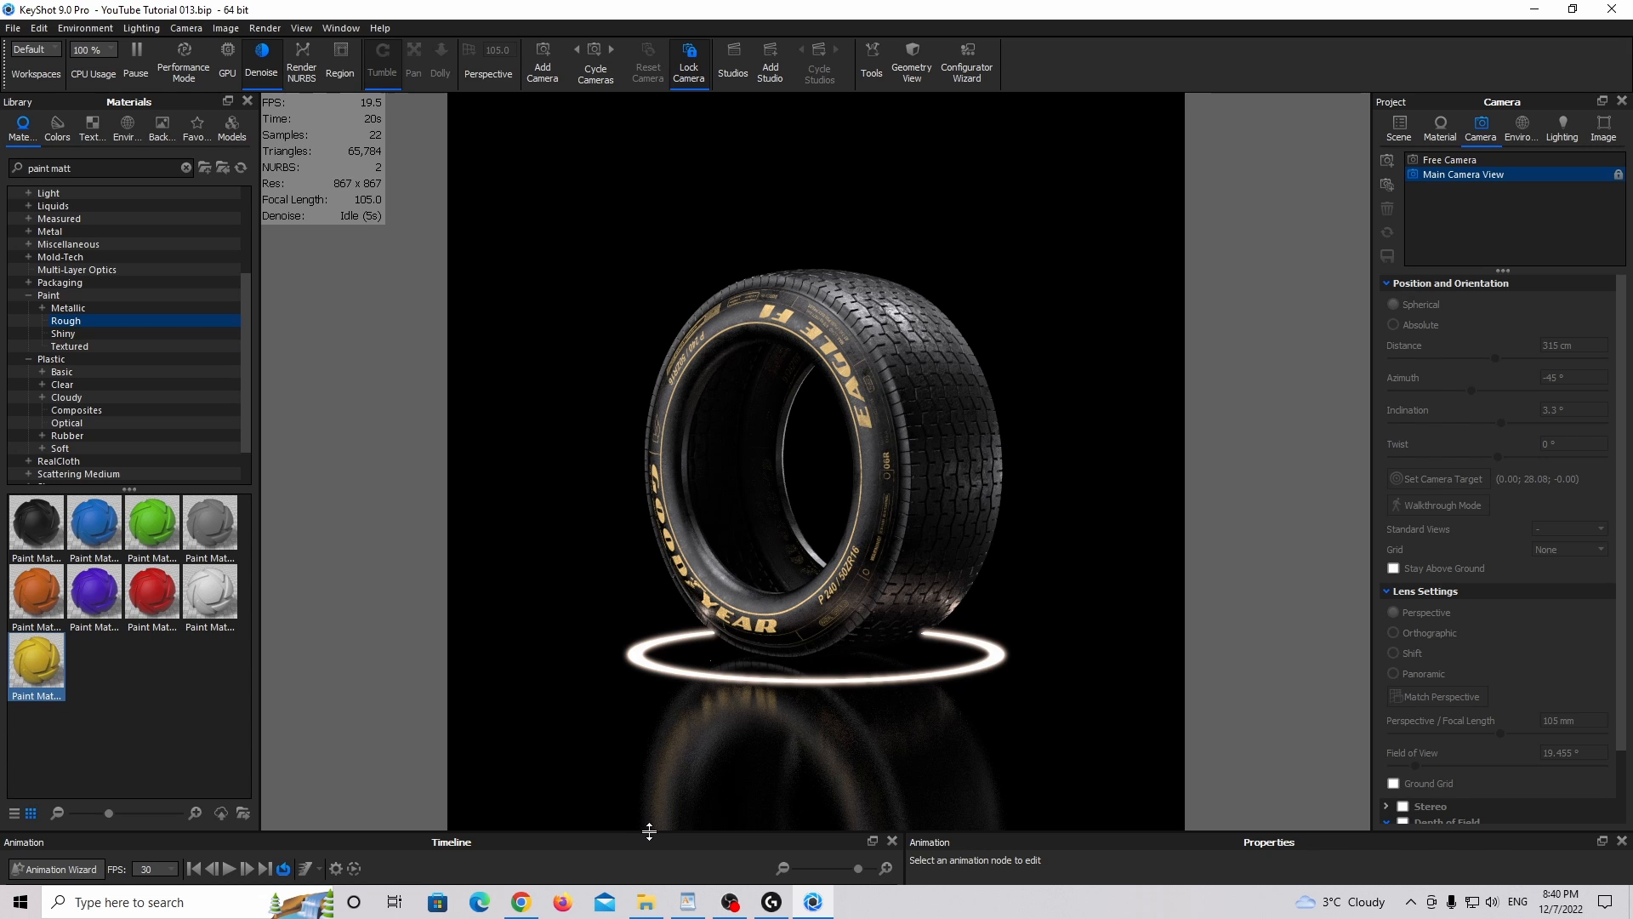
left_click_drag(648, 831, 655, 597)
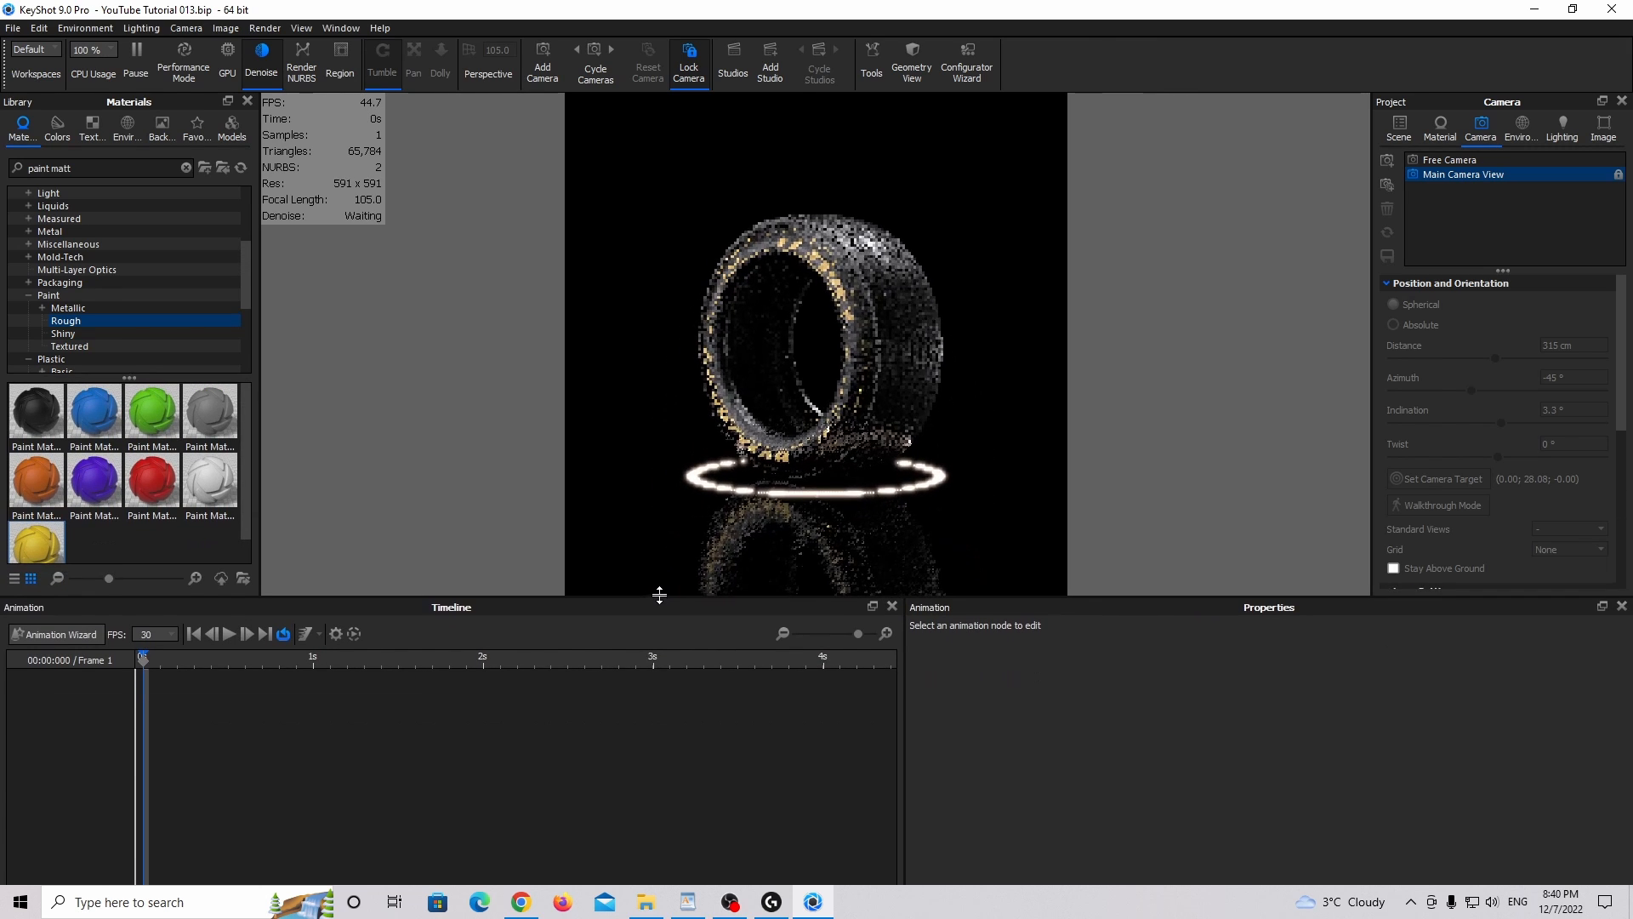
Start a Rotation animation for the Tire OBJ 01 model in the Animation Wizard, keeping the tire uncovered.
left_click(74, 635)
left_click(740, 357)
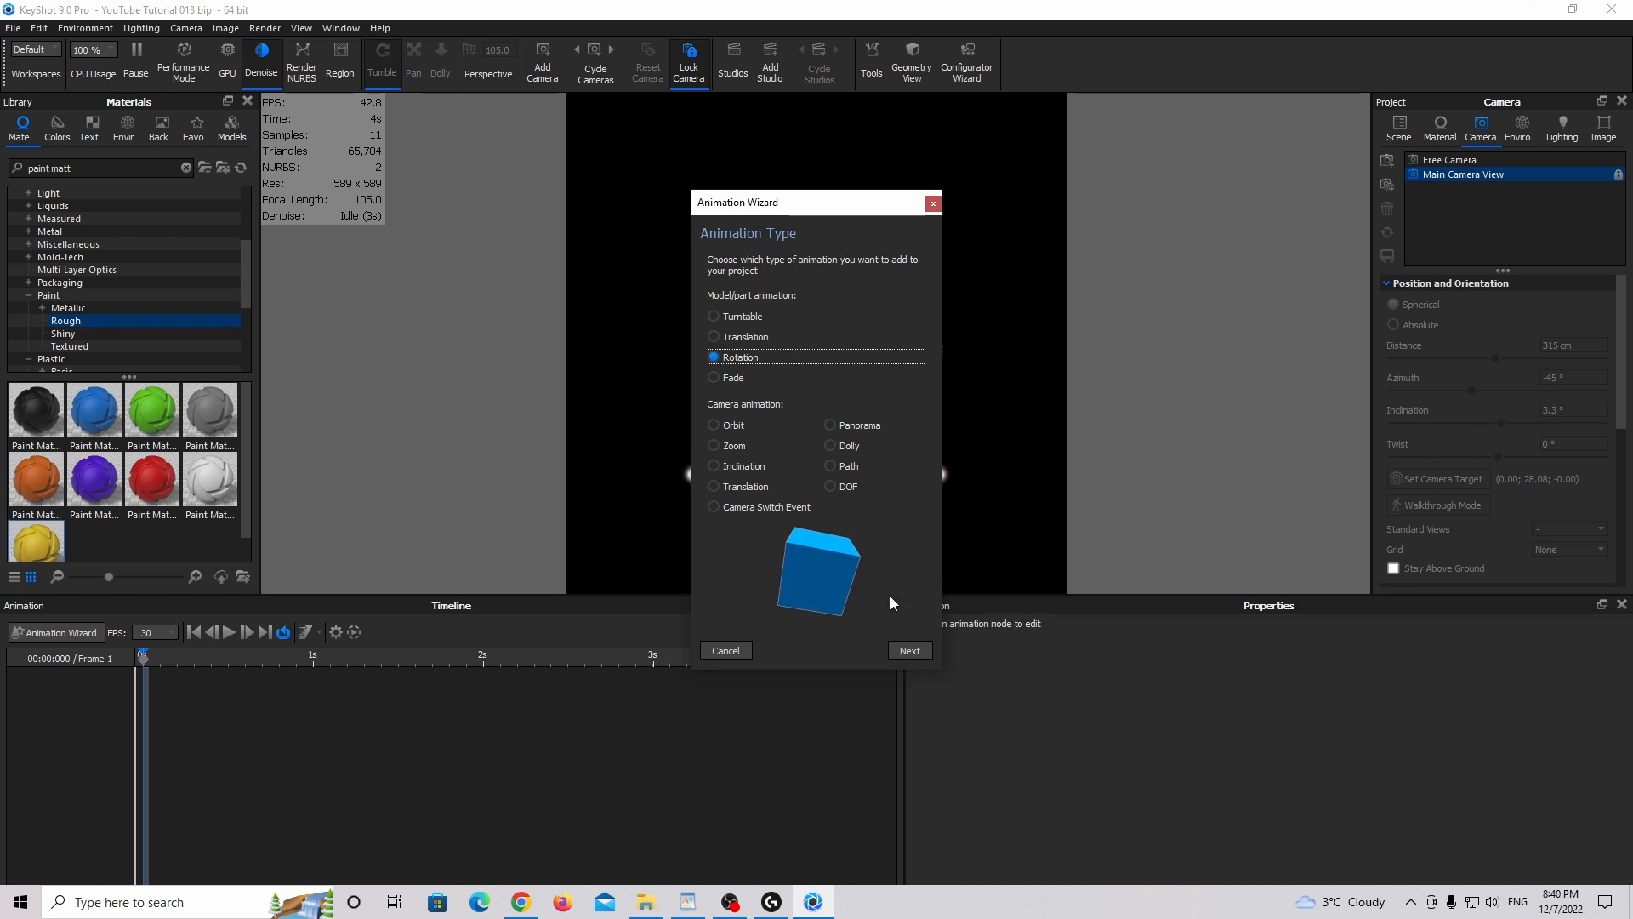
left_click(906, 649)
left_click(781, 322)
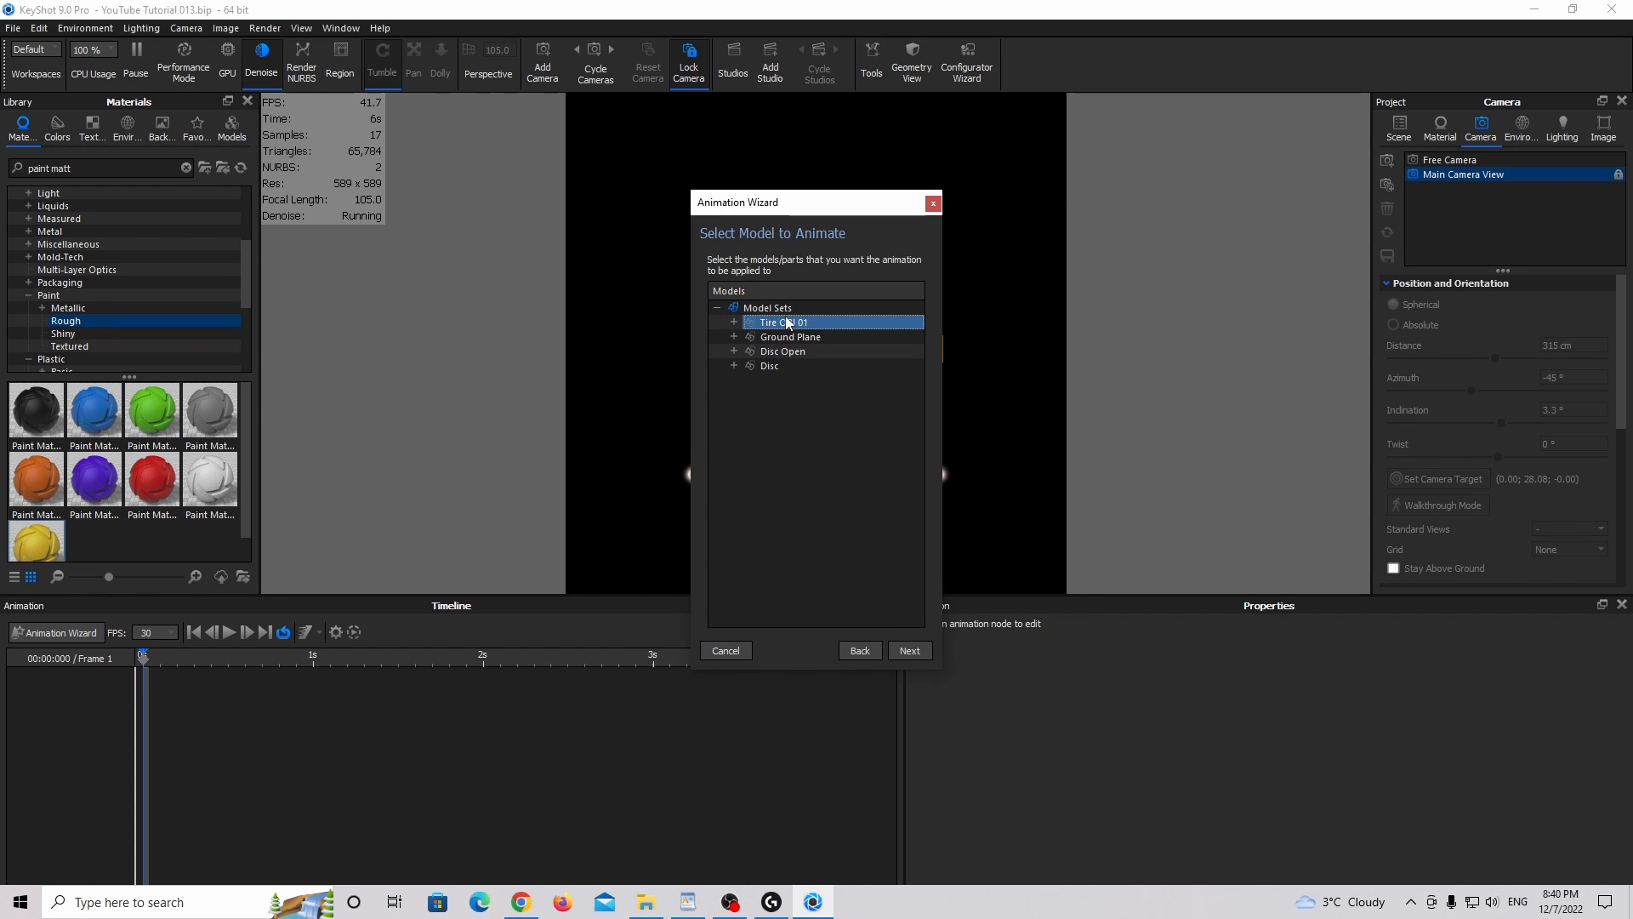
left_click_drag(825, 202, 1048, 205)
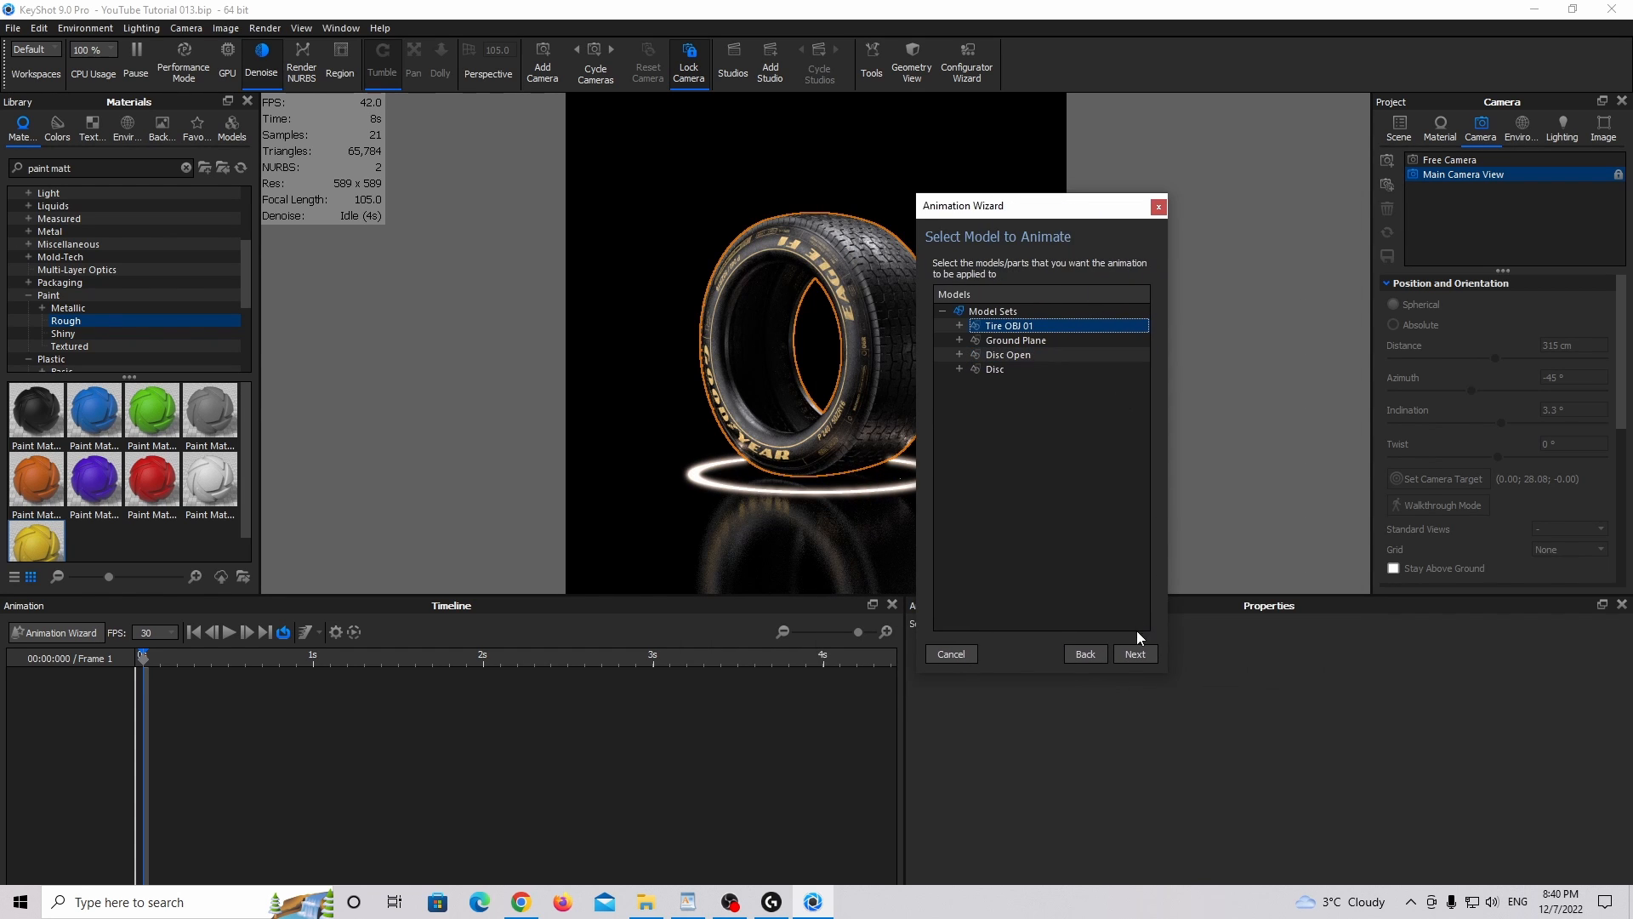
left_click(1135, 652)
Set the tire's rotation to -360° and its end time to 12 s.
left_click(1047, 318)
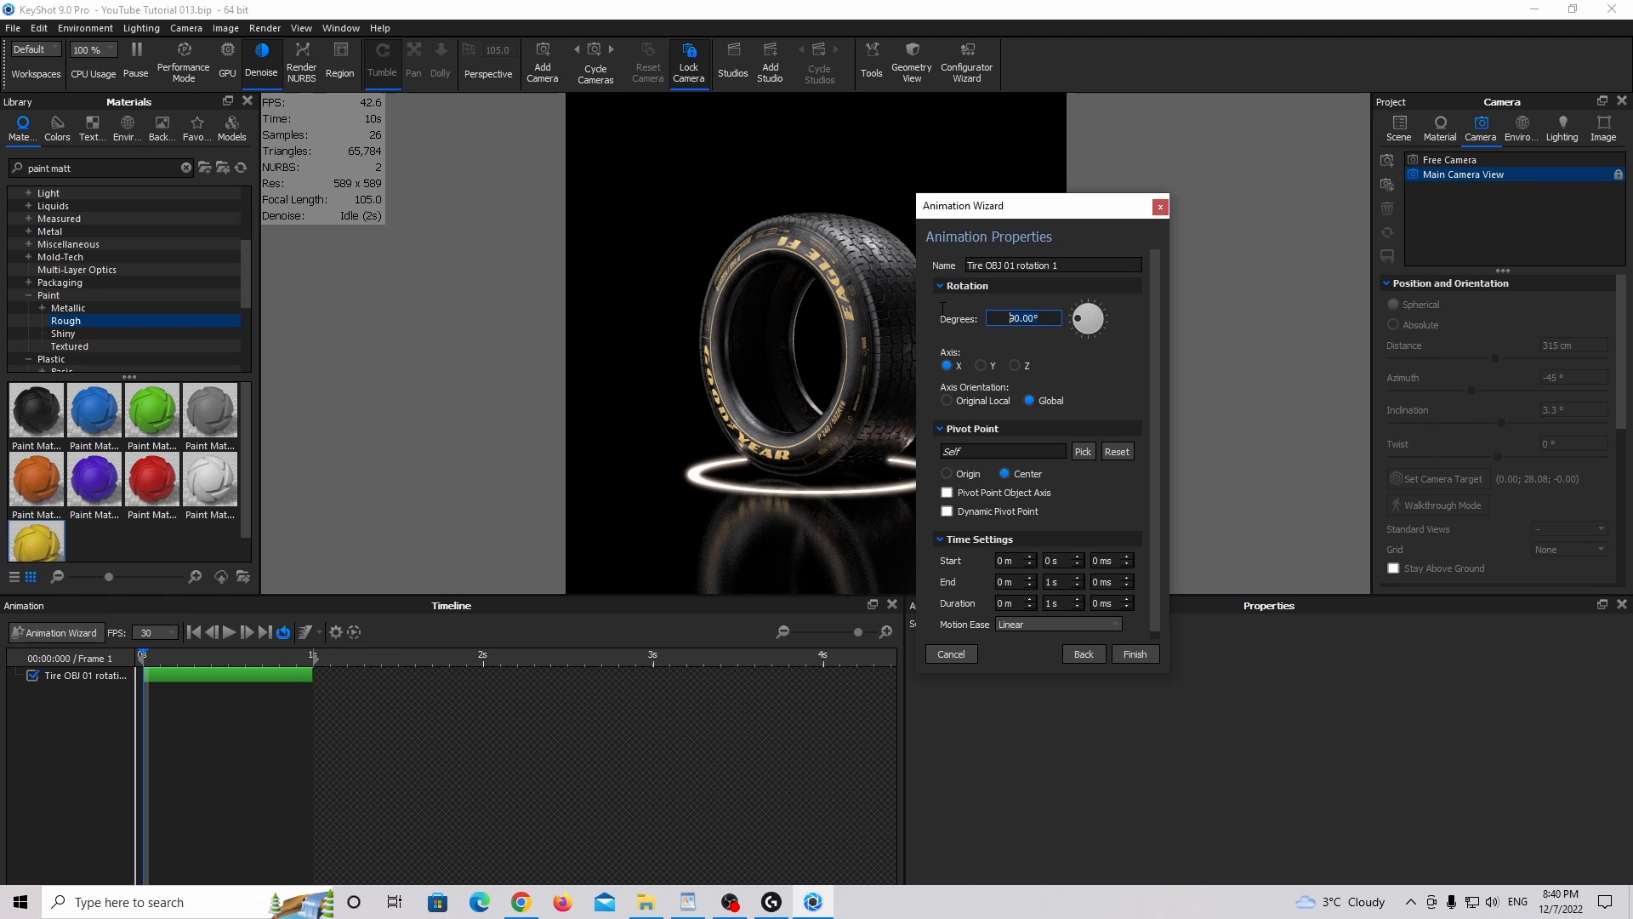
key("Delete")
key("Delete")
key("Delete")
key("Delete")
key("Delete")
key("Delete")
type("-360")
left_click(1077, 579)
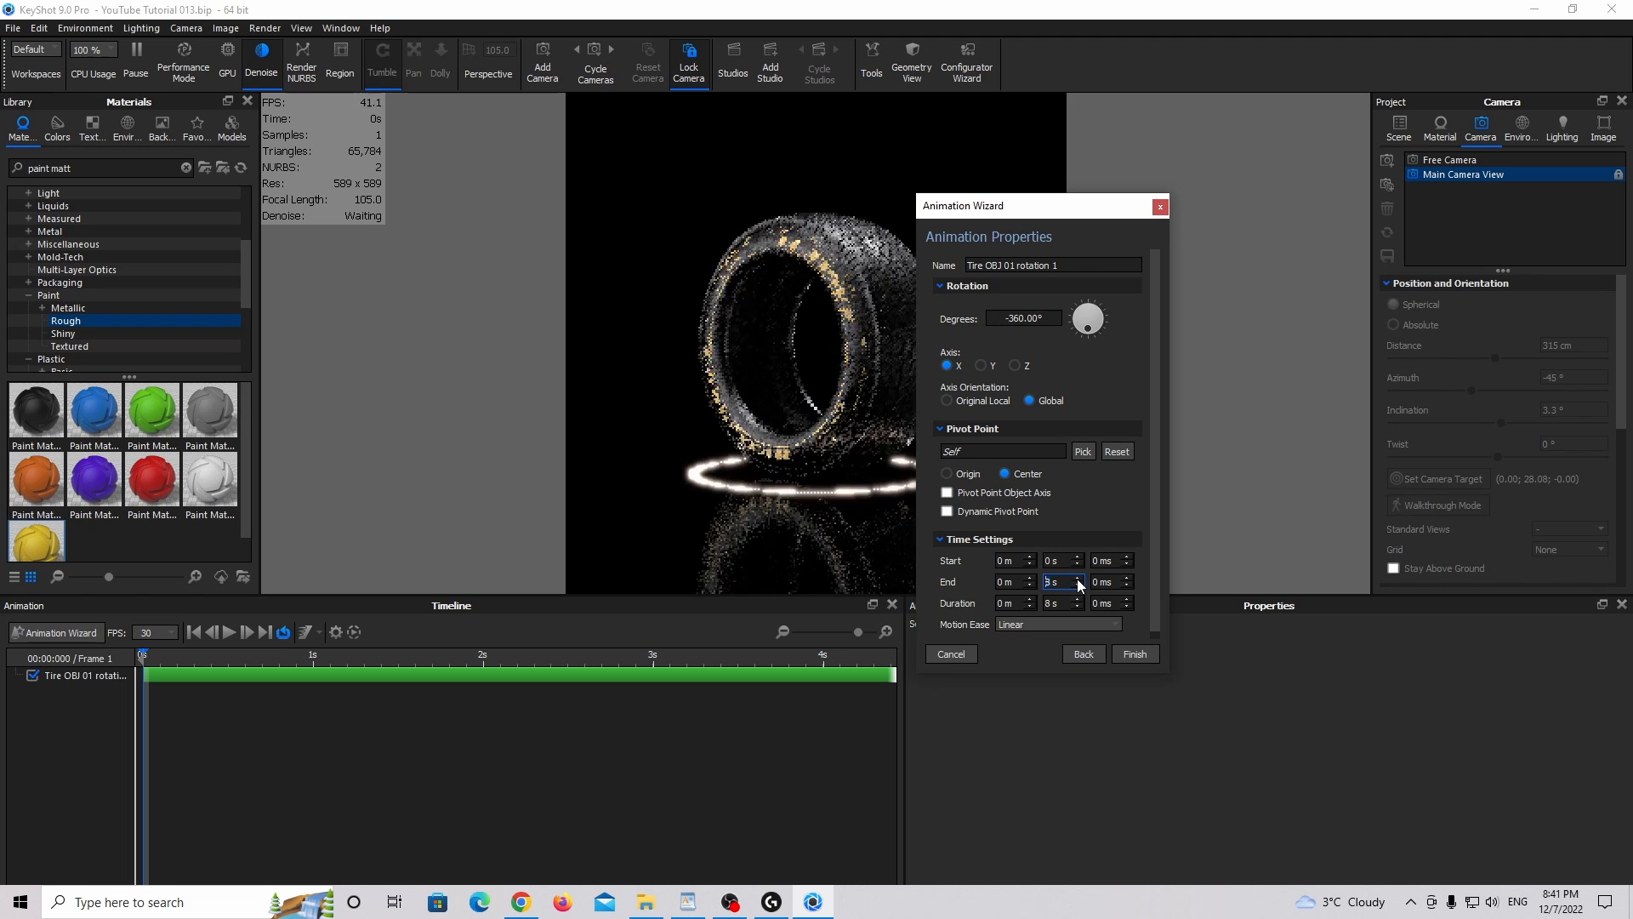
left_click(1077, 578)
left_click(1076, 579)
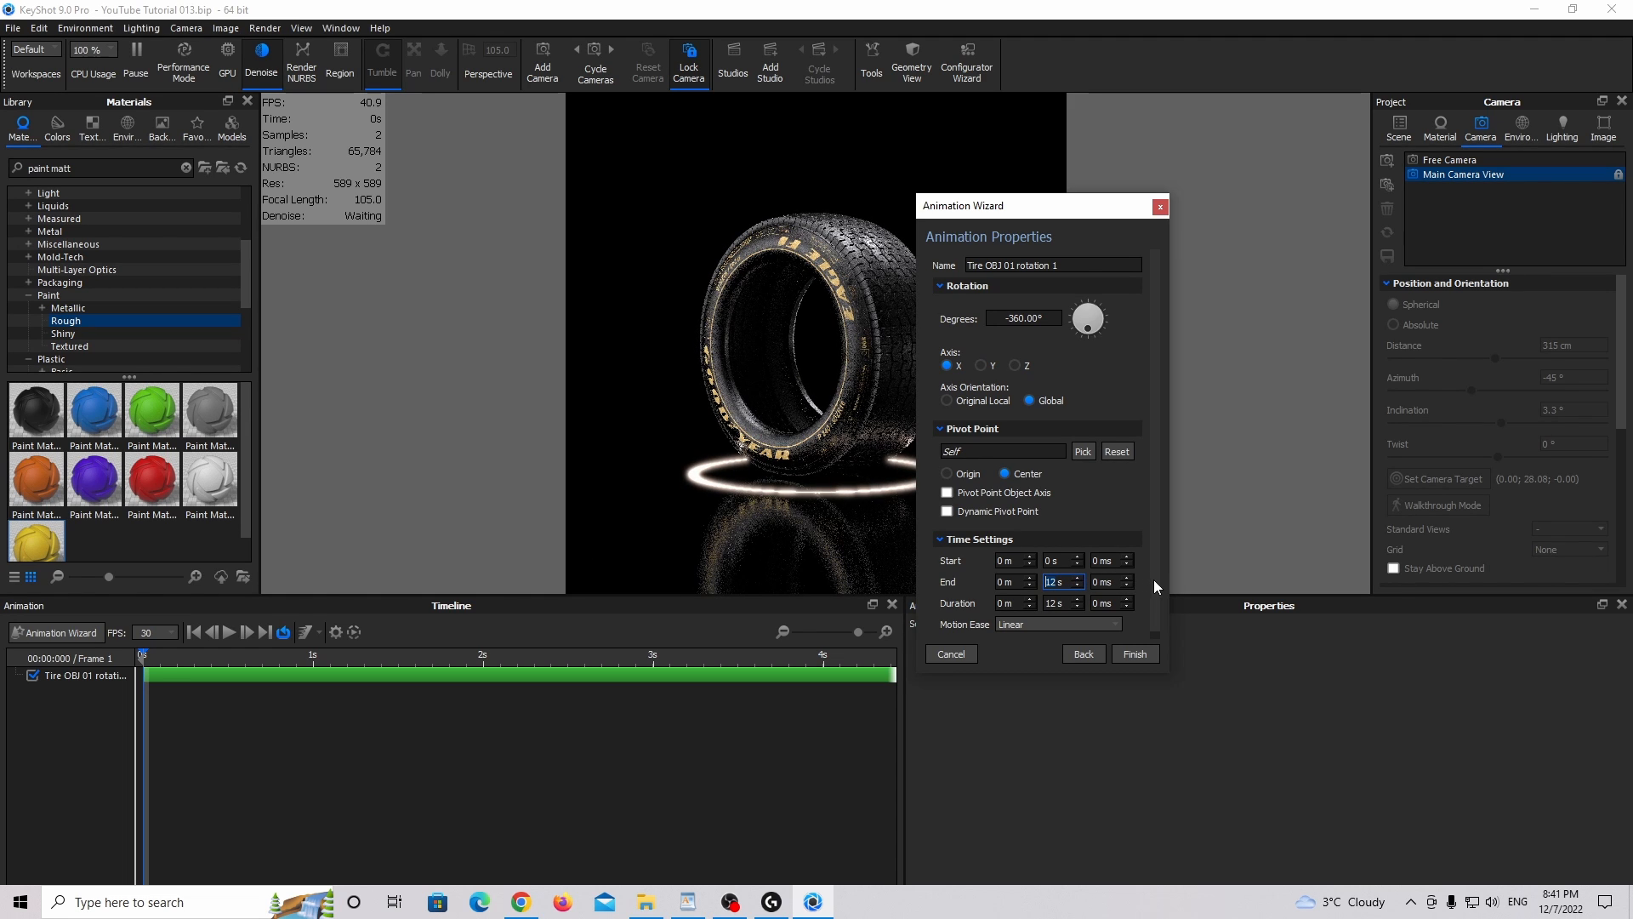
Scrub through the tire rotation with the wizard moved clear of the model, and change the rotation axis to Y.
left_click_drag(1025, 208, 1150, 206)
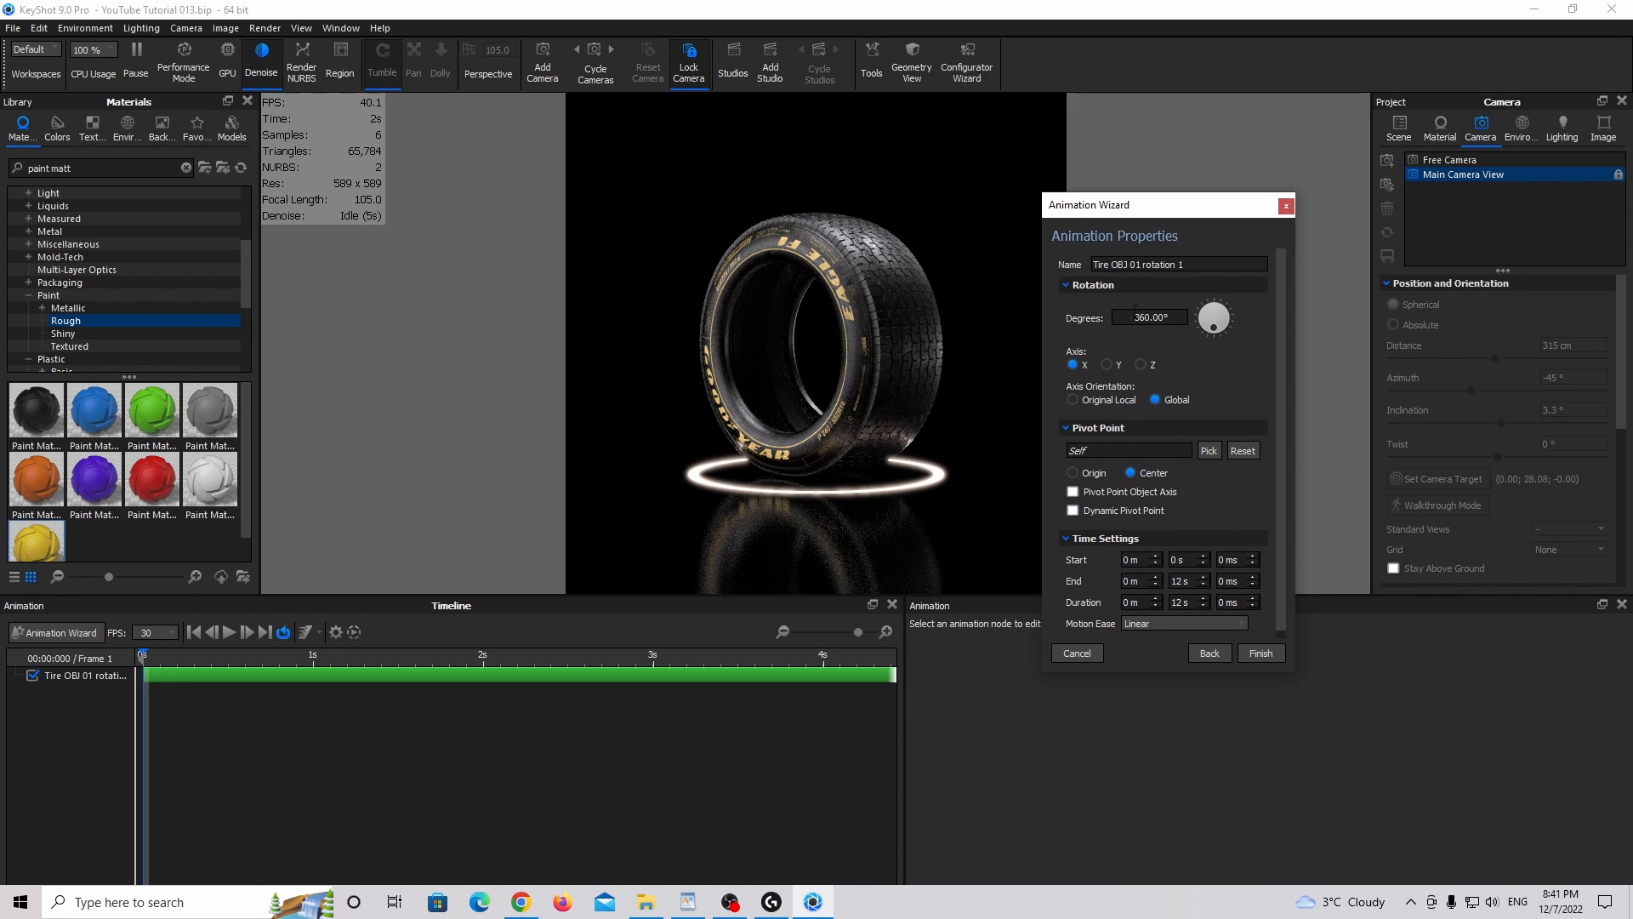
left_click_drag(162, 660, 771, 655)
left_click(1106, 365)
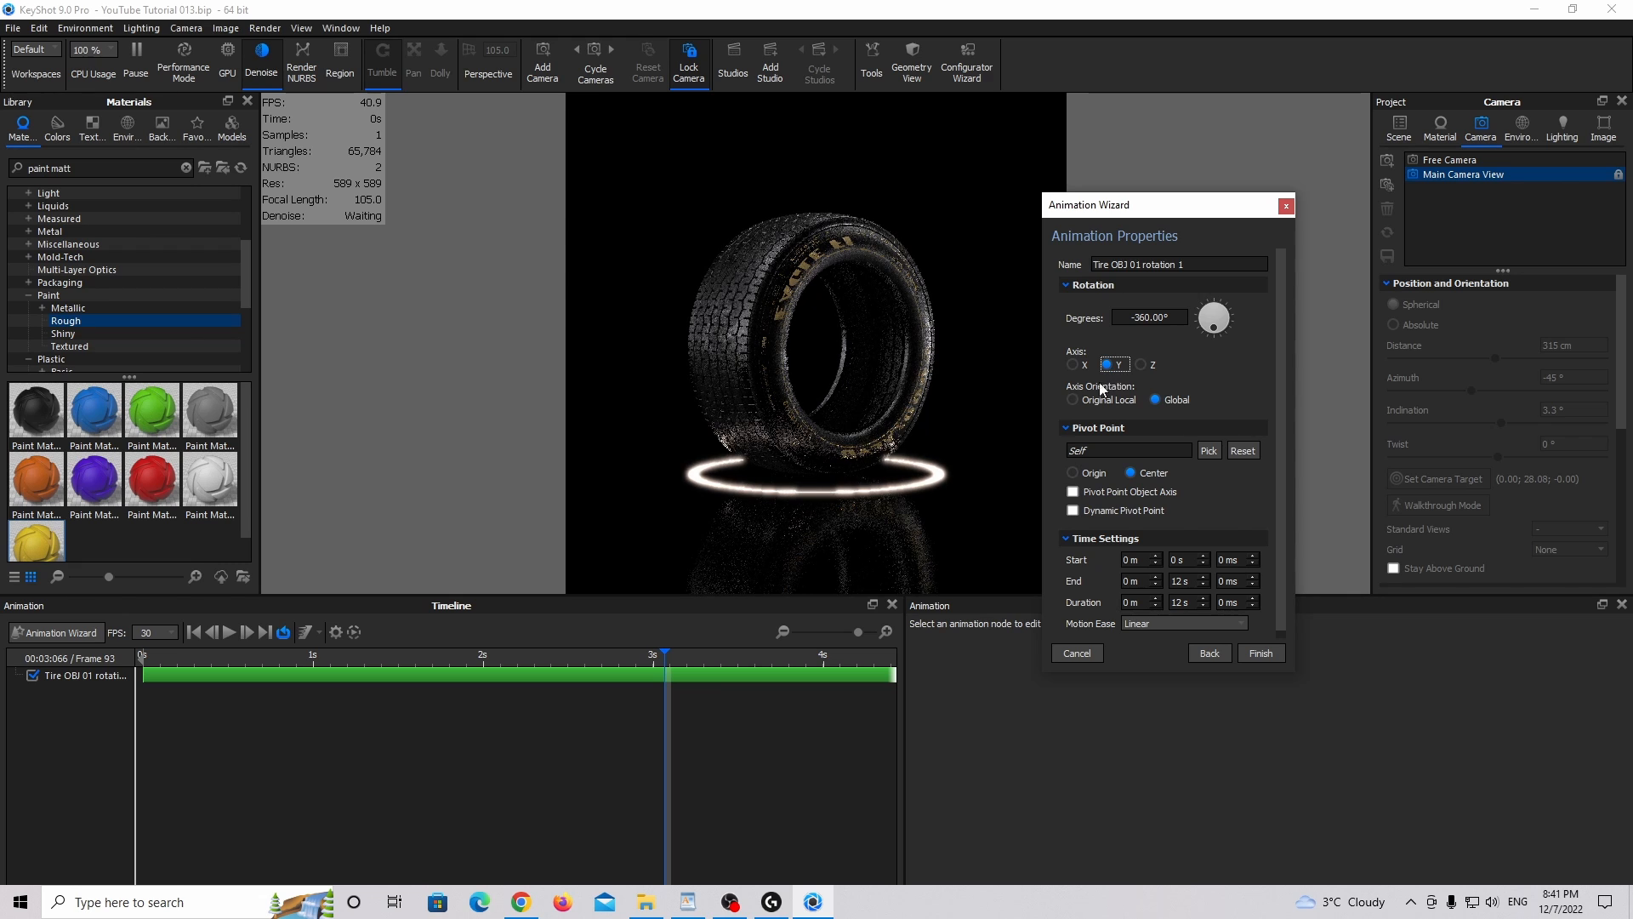
Scrub back to the animation's start, fit the full 12 s on the timeline, and finish the rotation setup.
left_click_drag(557, 660, 295, 658)
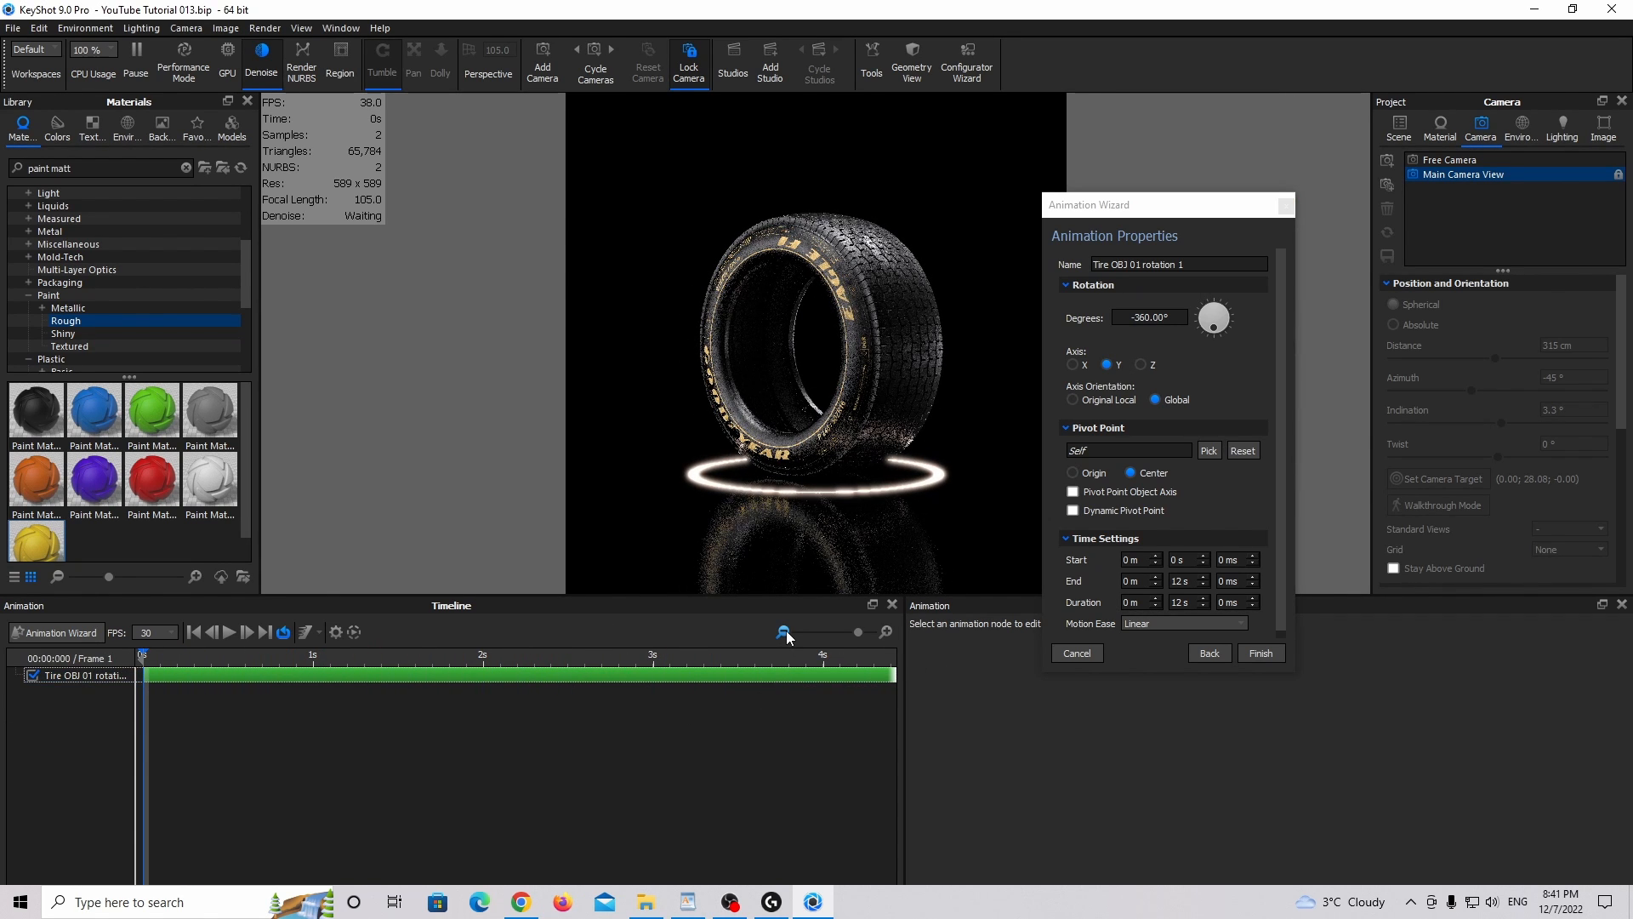
left_click(783, 631)
left_click(783, 632)
left_click(783, 631)
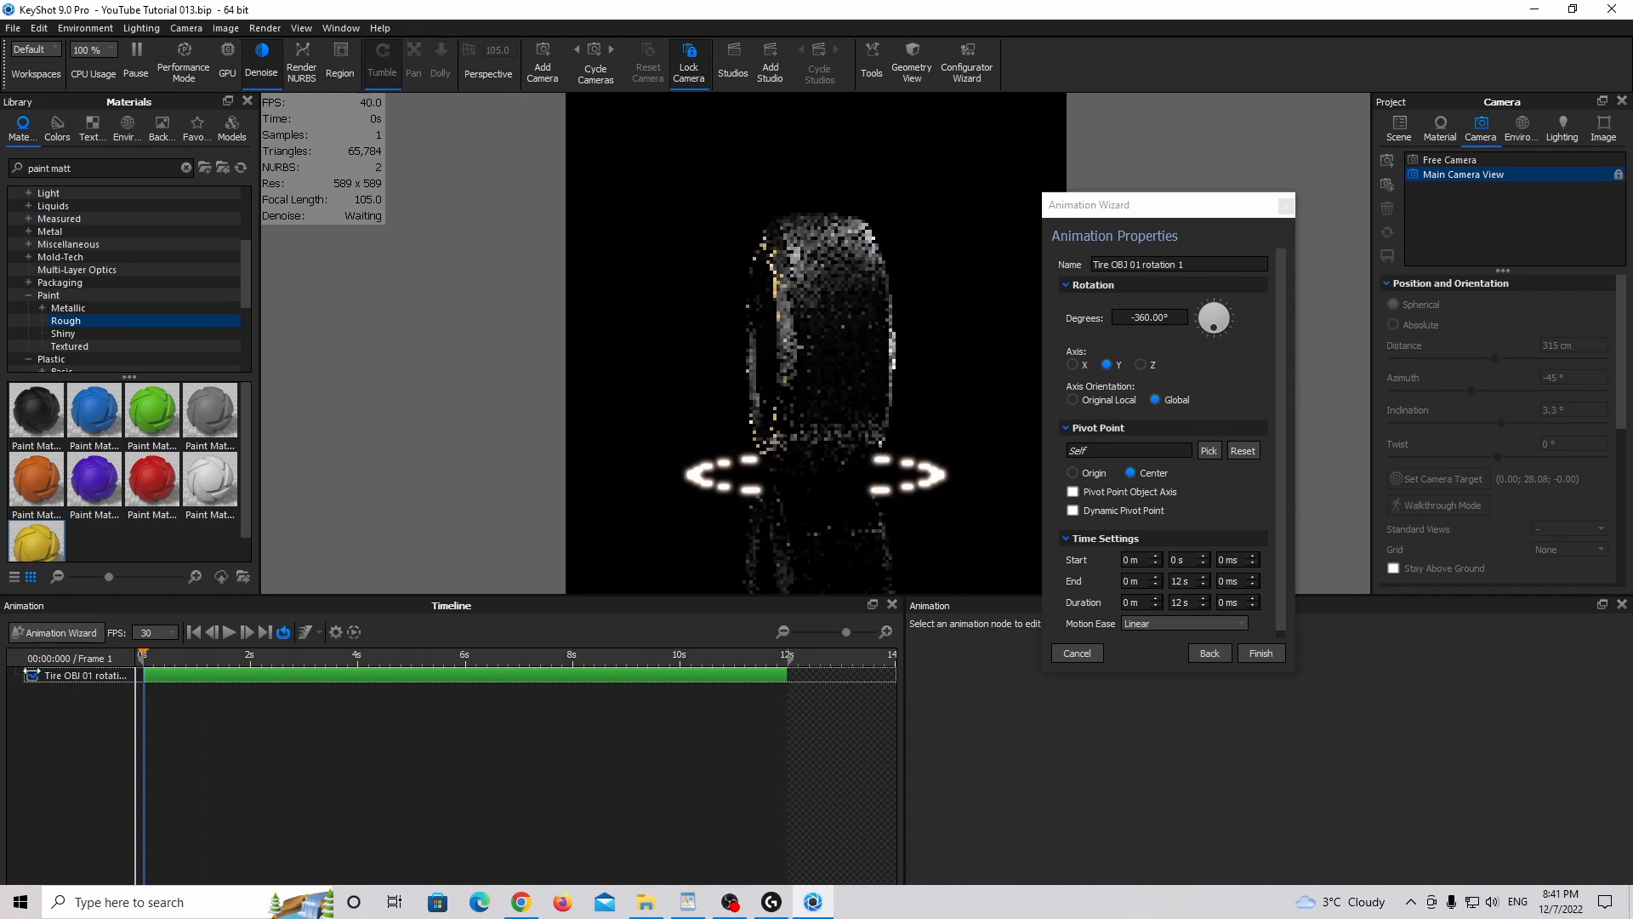
left_click(1258, 654)
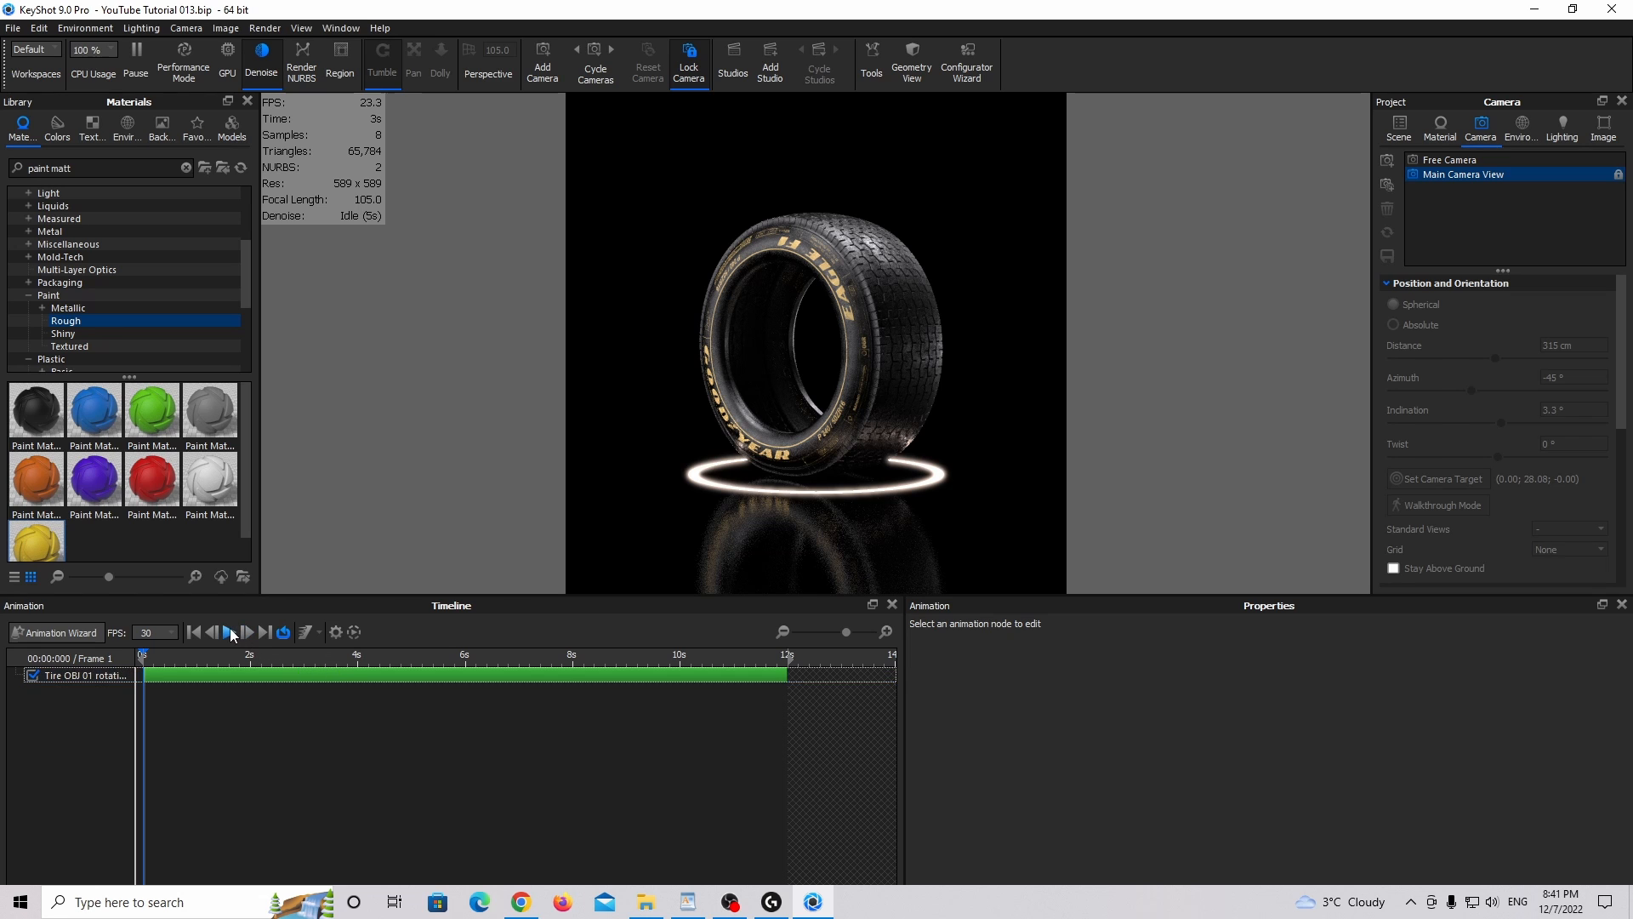
Play the tire rotation in an enlarged viewport, then stop it and return to the first frame.
left_click(230, 632)
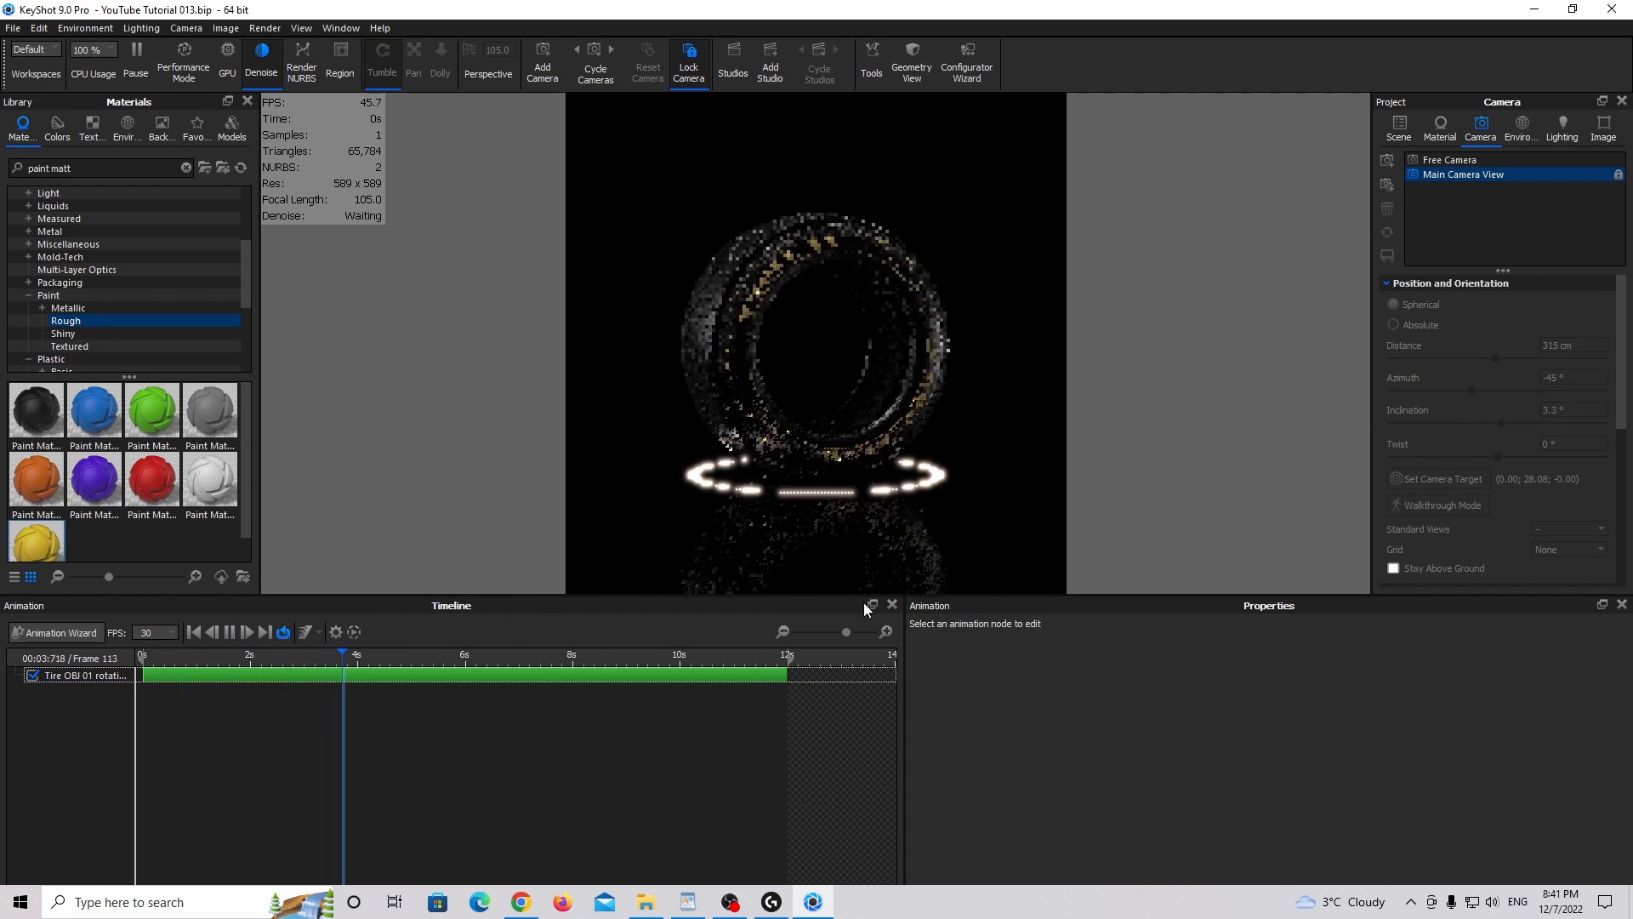
left_click_drag(818, 597, 818, 648)
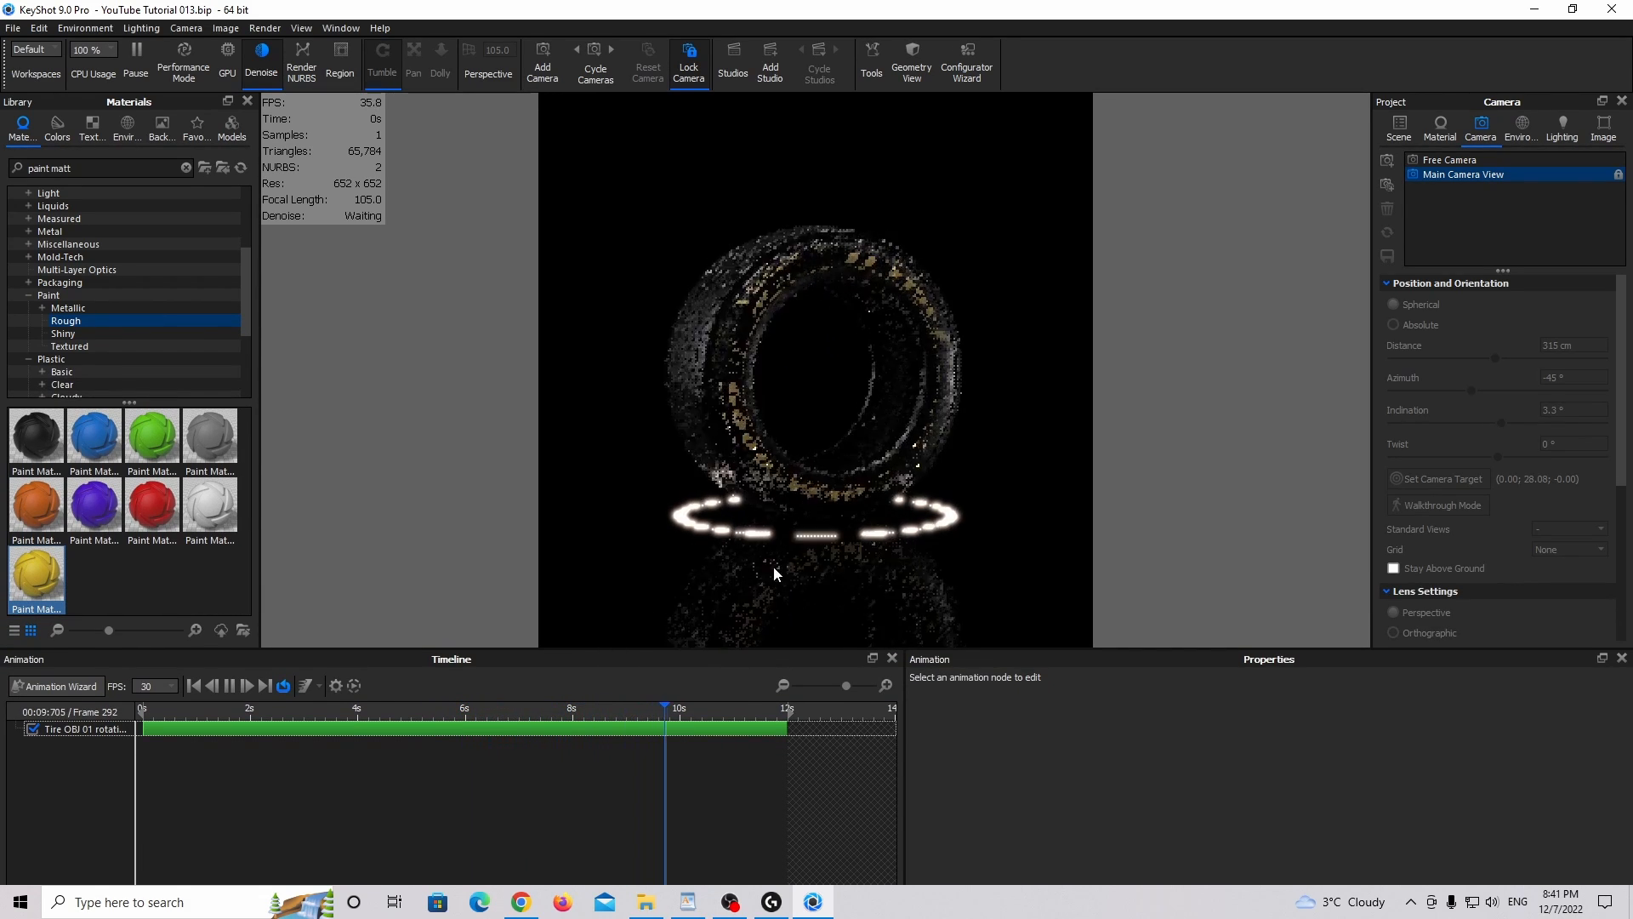
left_click(239, 687)
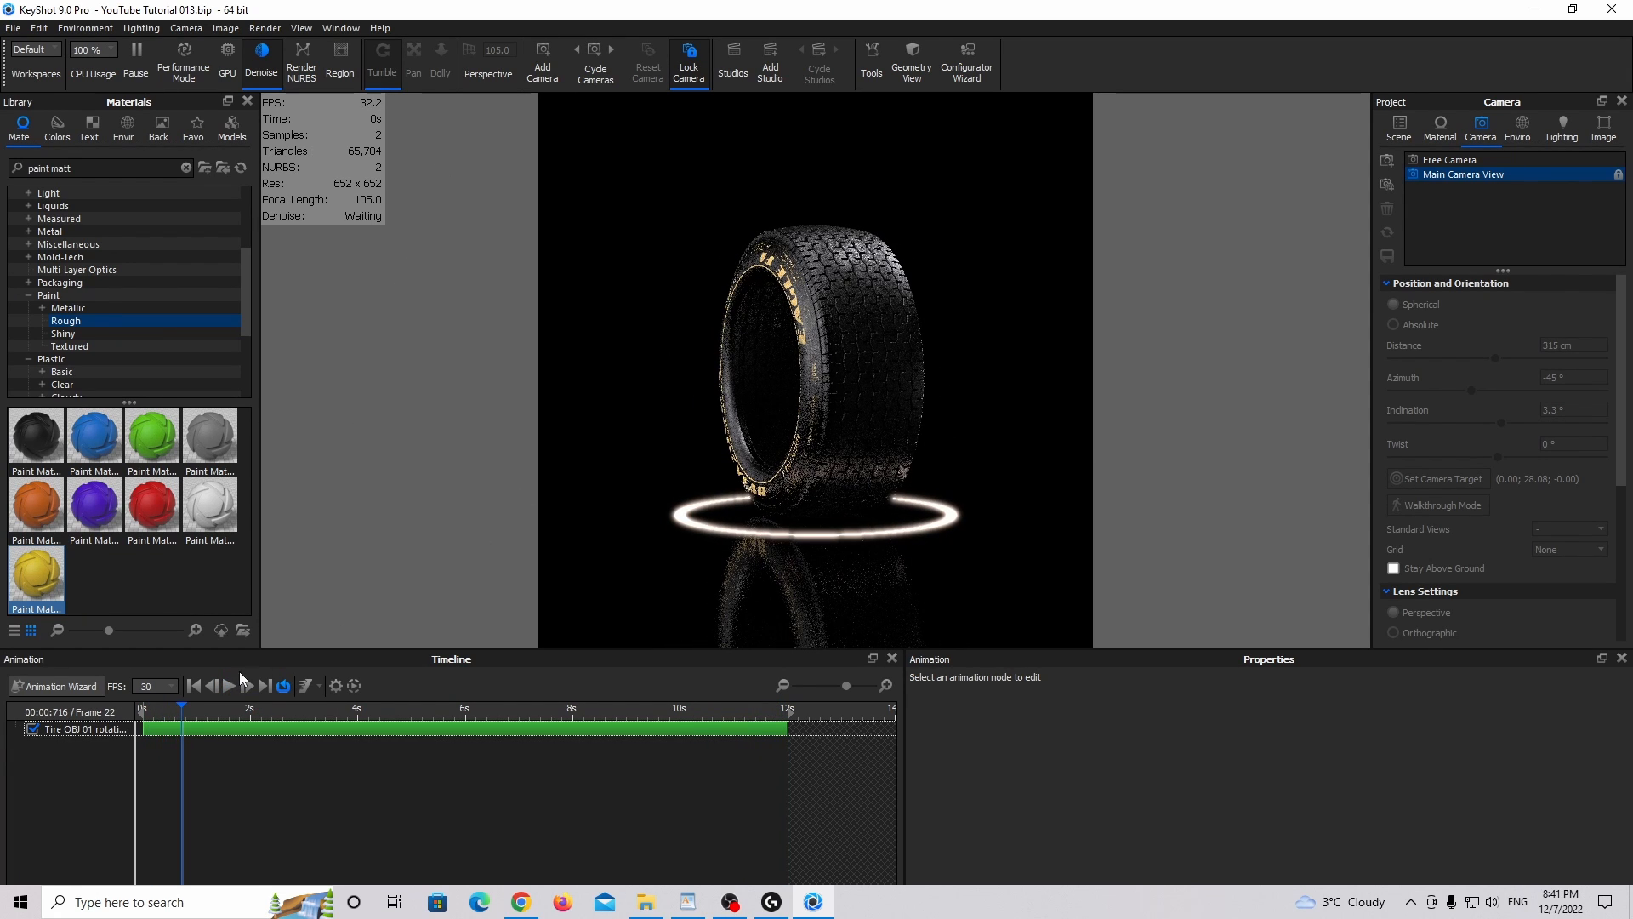
left_click_drag(212, 707, 141, 708)
Hide the animation properties and timeline, and reselect the Main Camera View.
left_click(1621, 657)
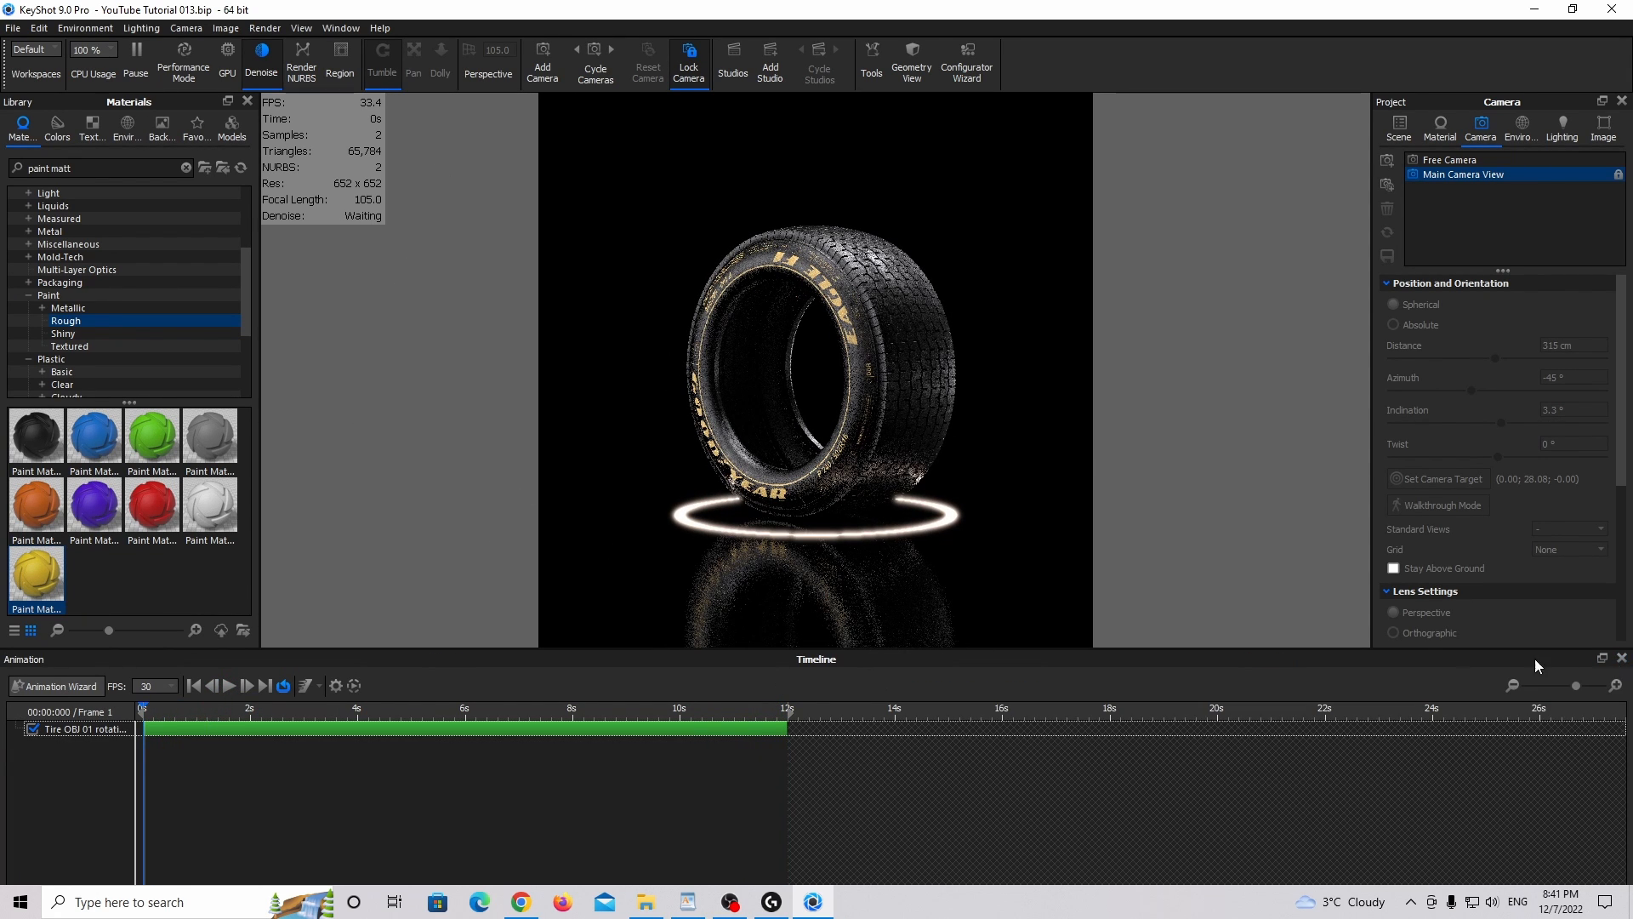
left_click(1621, 657)
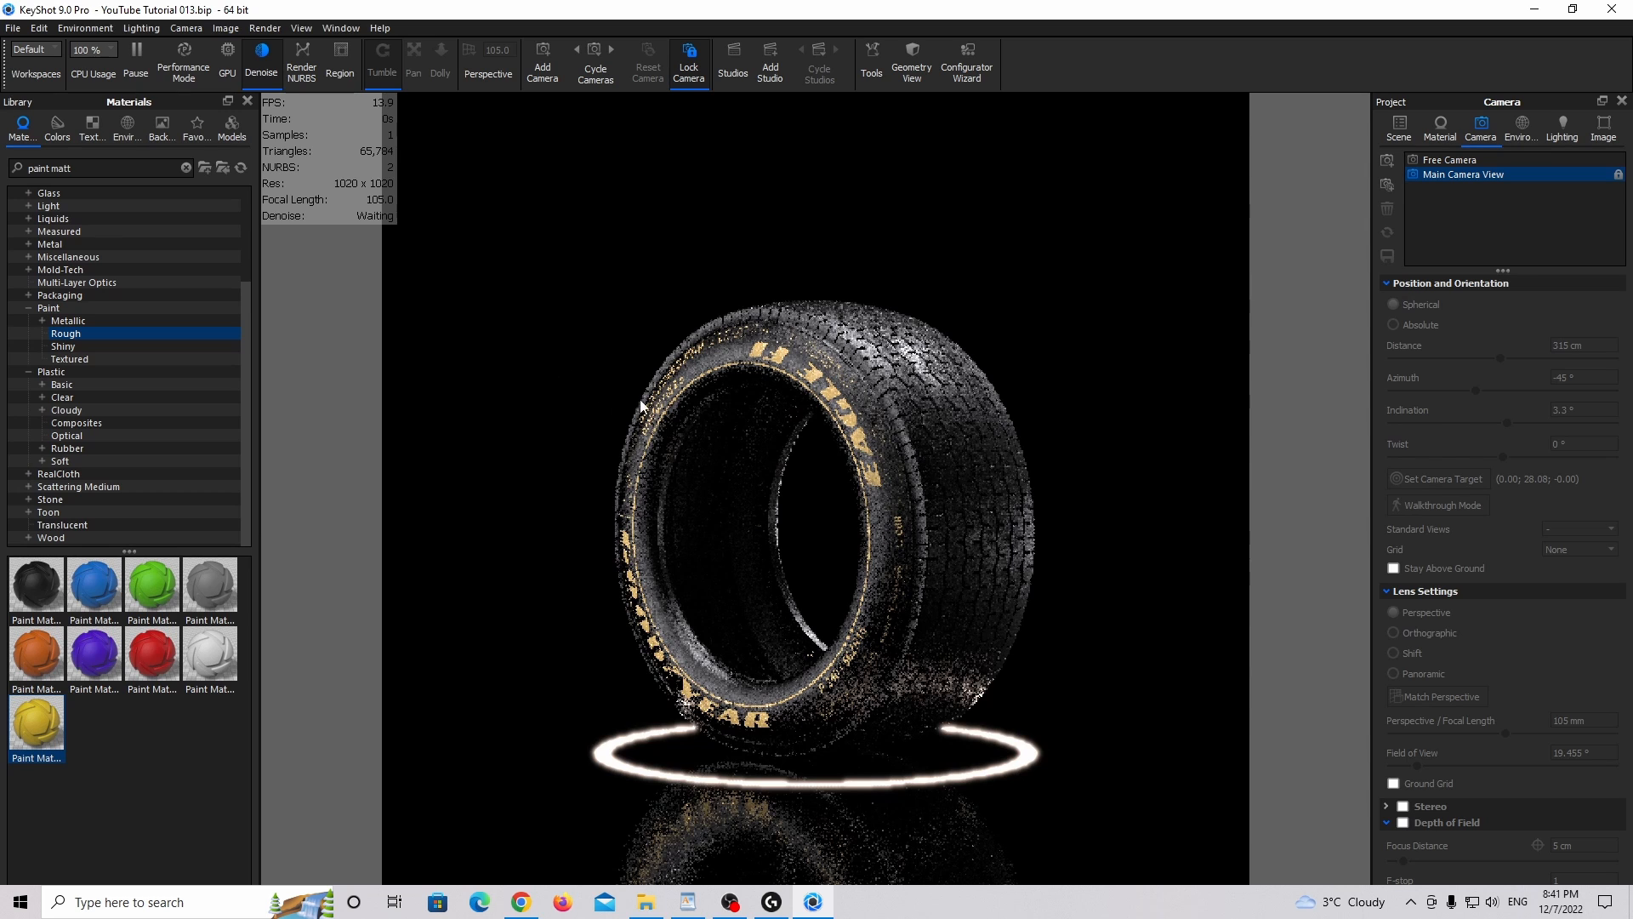
left_click(1481, 163)
left_click(1478, 175)
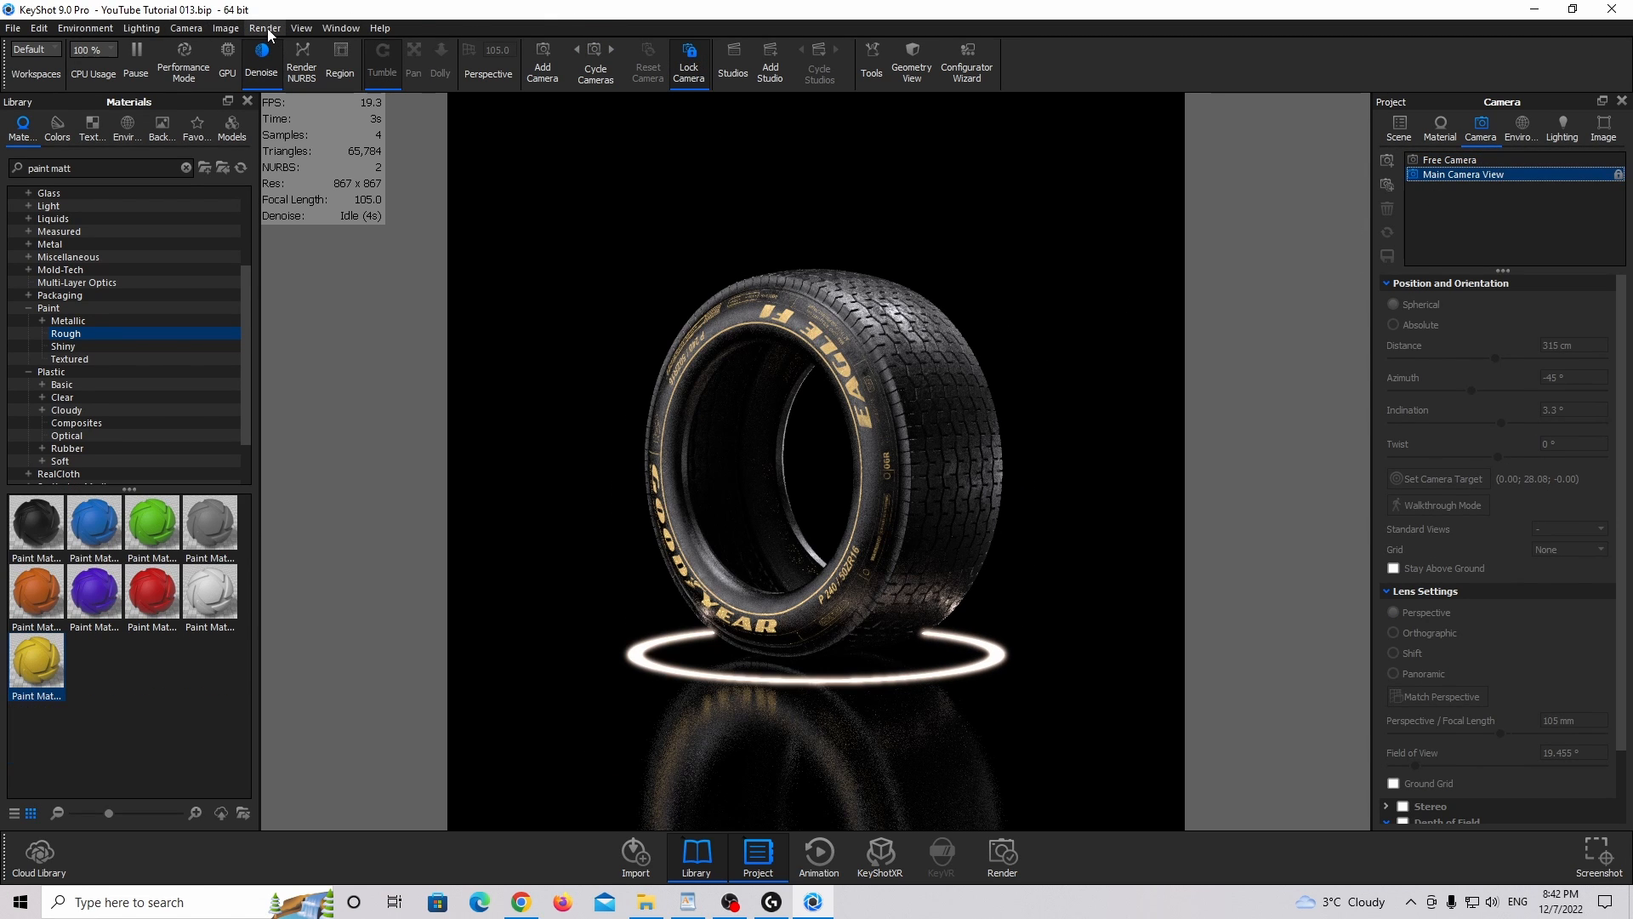
Open the render settings for a still PNG image and choose a resolution preset.
left_click(266, 28)
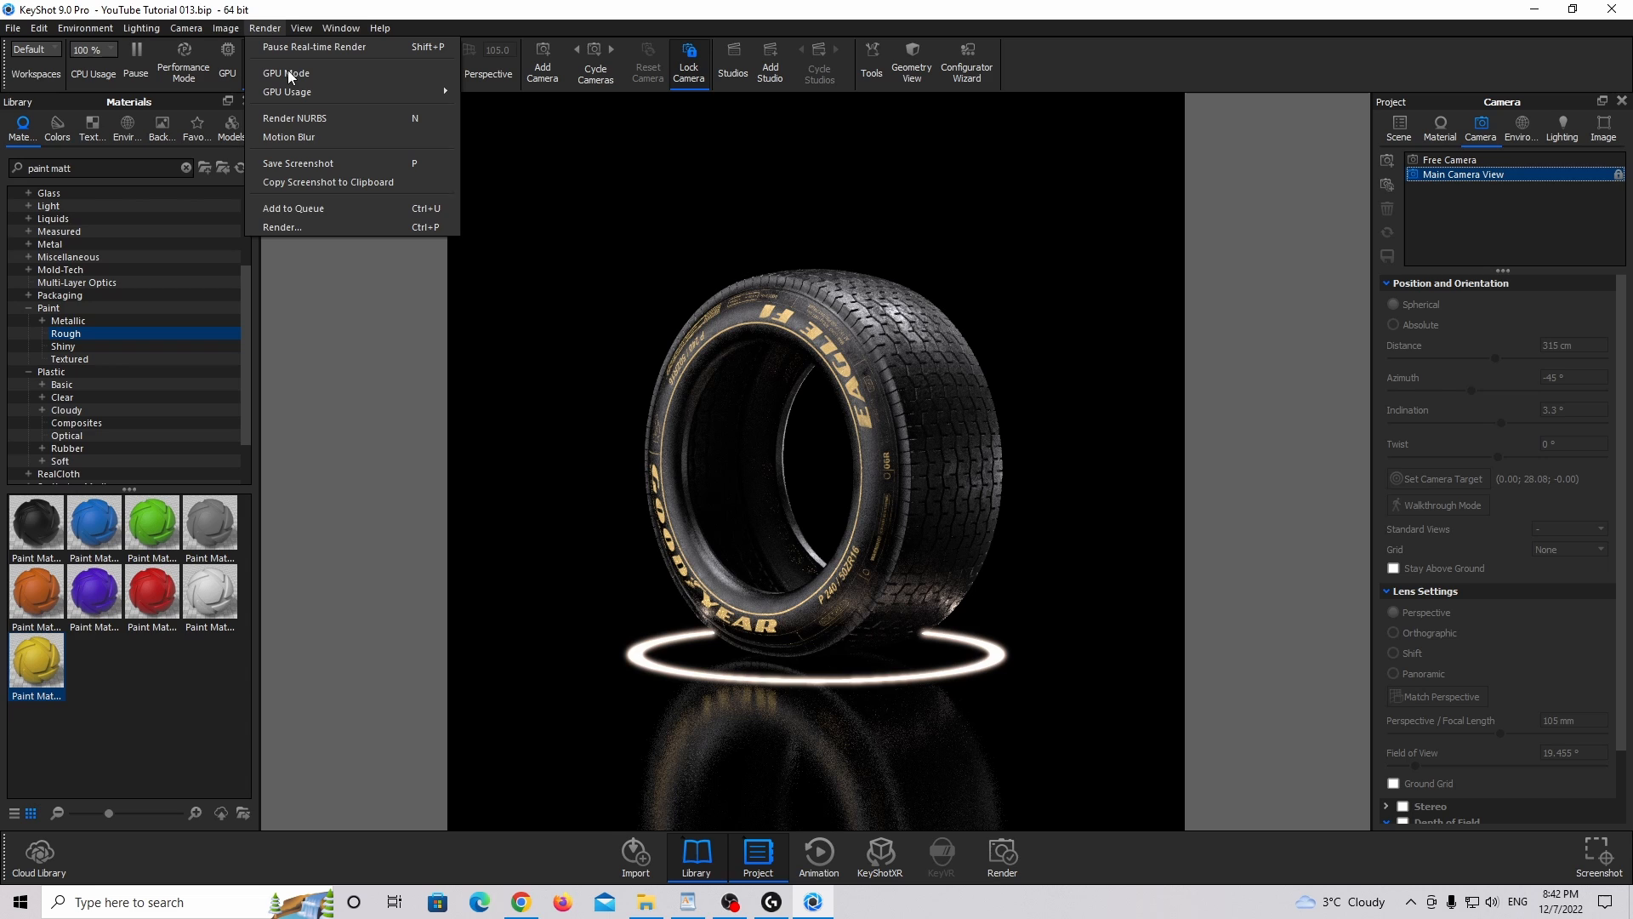
left_click(357, 230)
left_click_drag(710, 218, 729, 204)
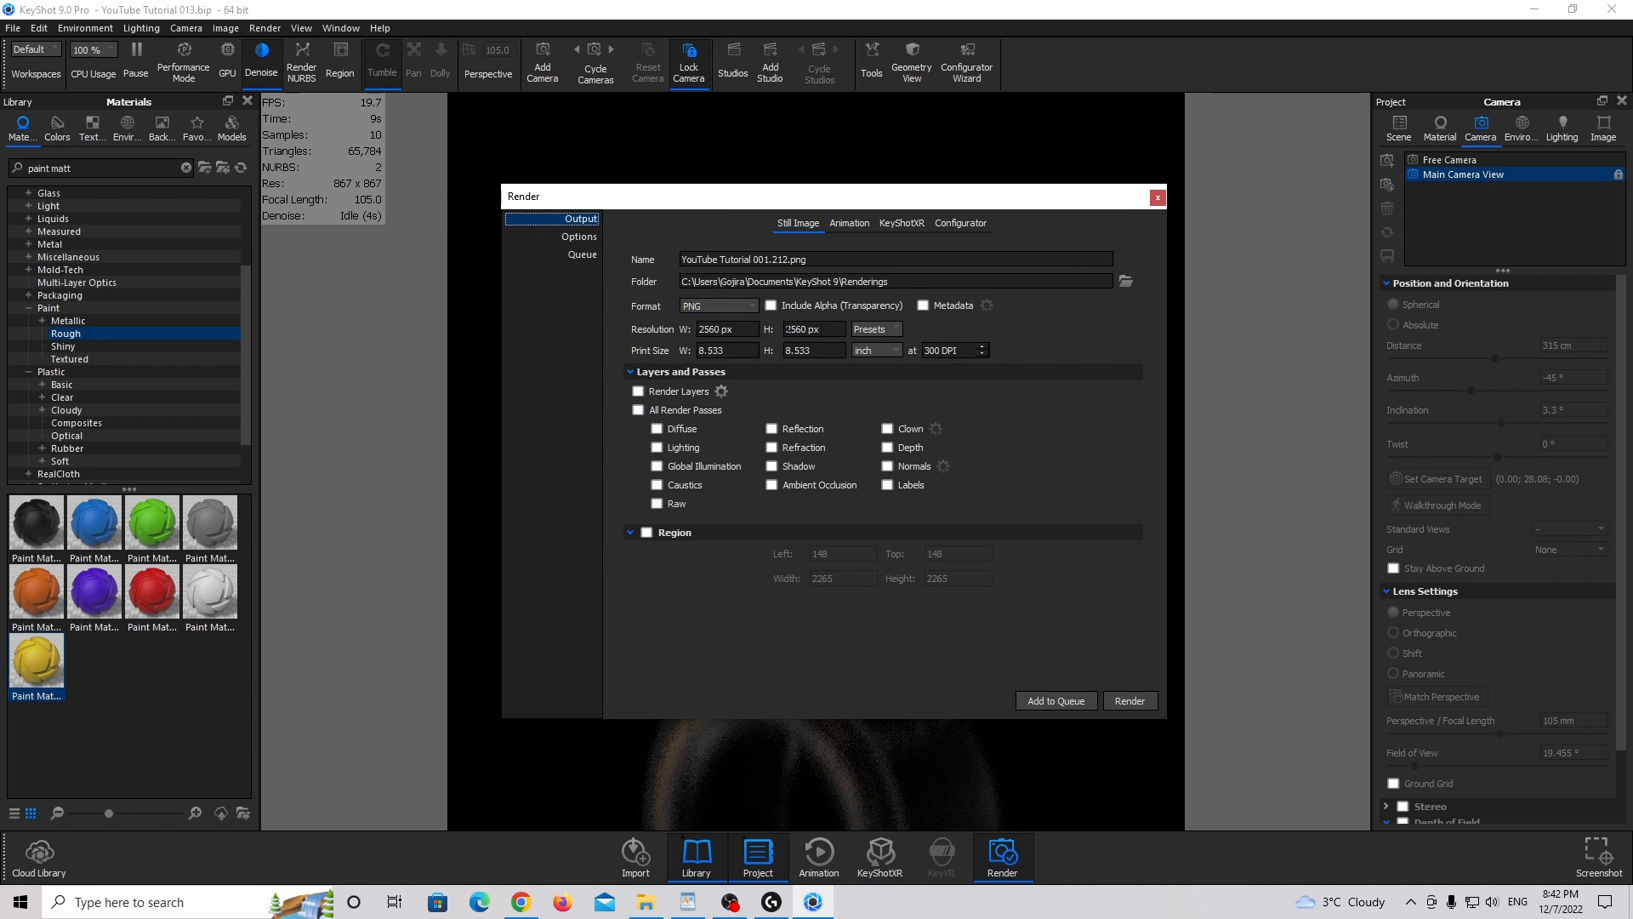
left_click(894, 330)
left_click(911, 385)
Keep the render quality at Maximum Samples with 256 samples and start rendering the still image.
left_click(575, 238)
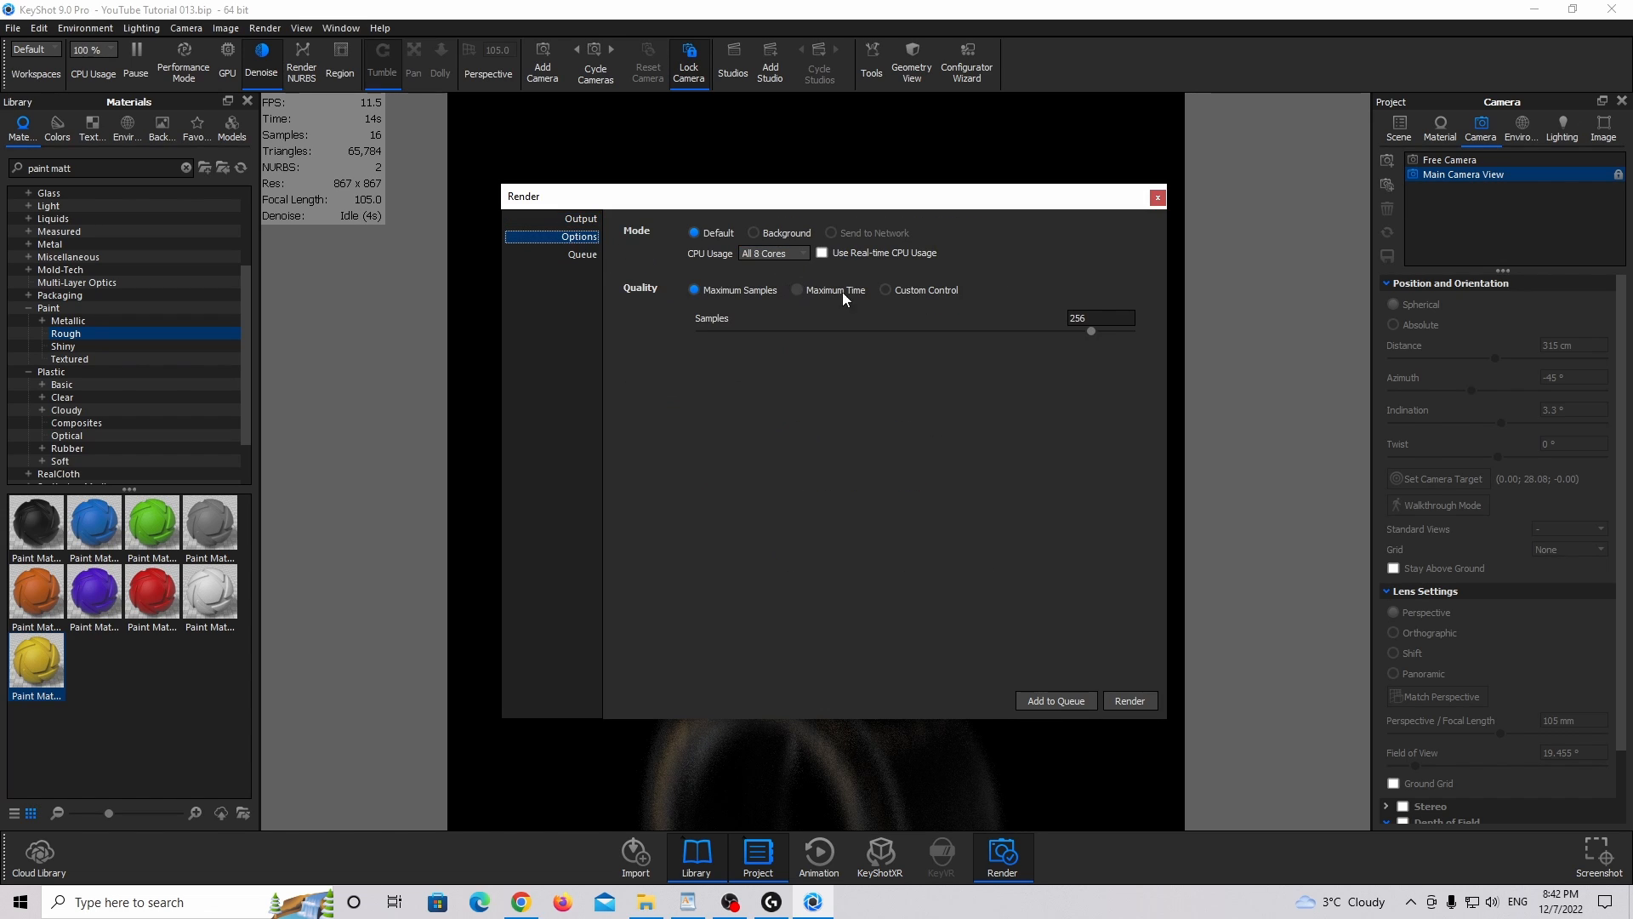
left_click(1583, 131)
left_click(1398, 129)
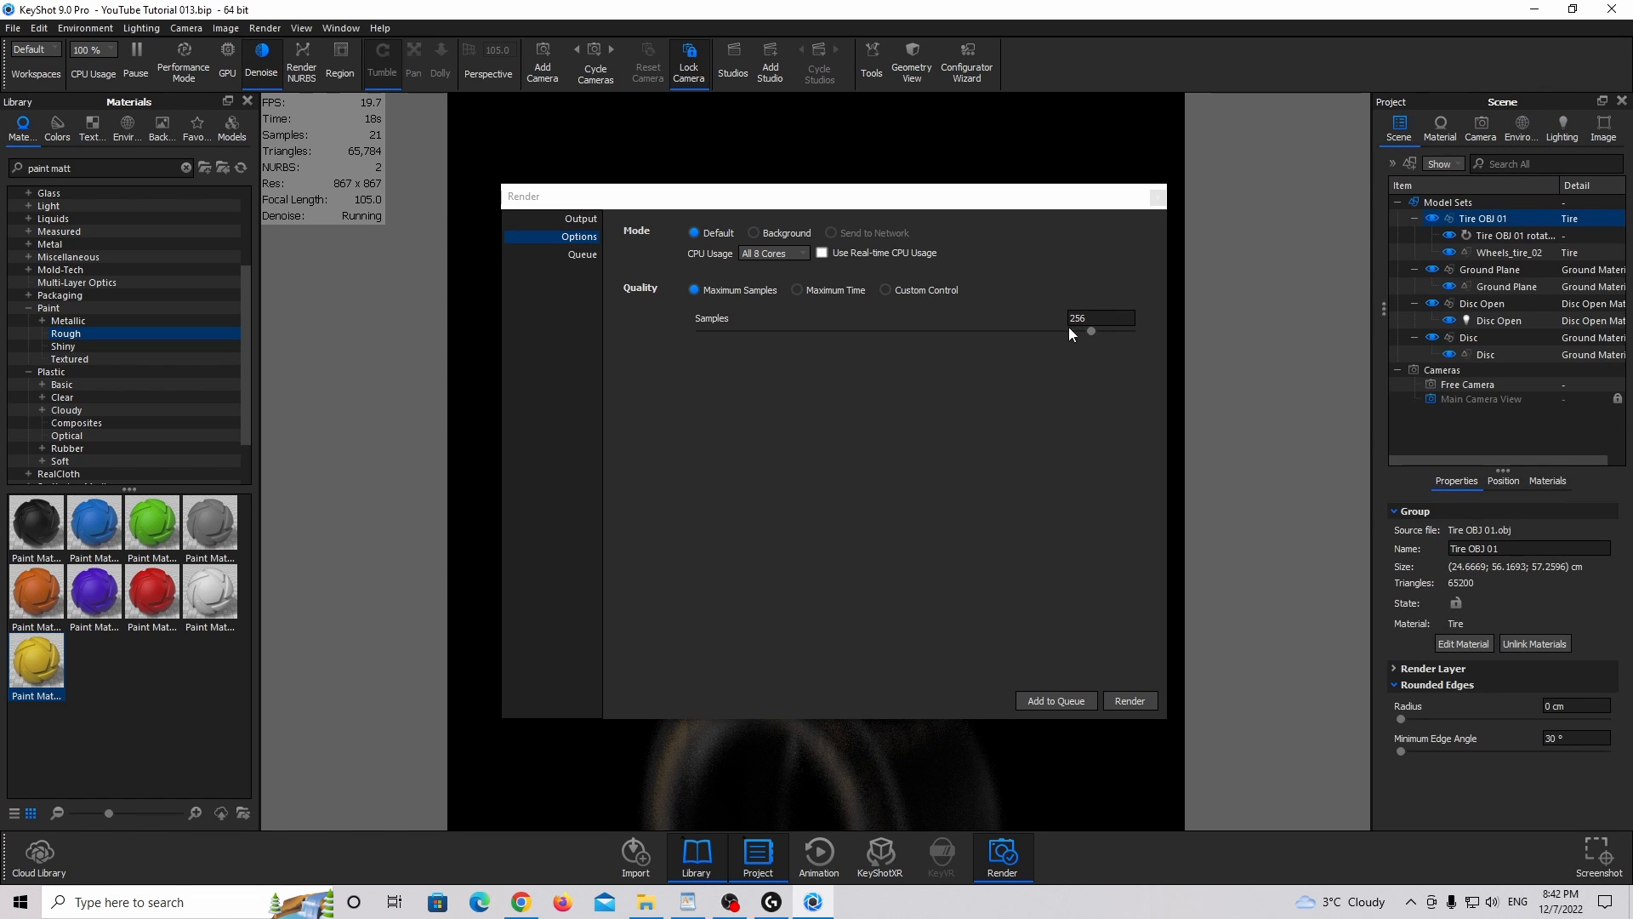
double_click(1077, 318)
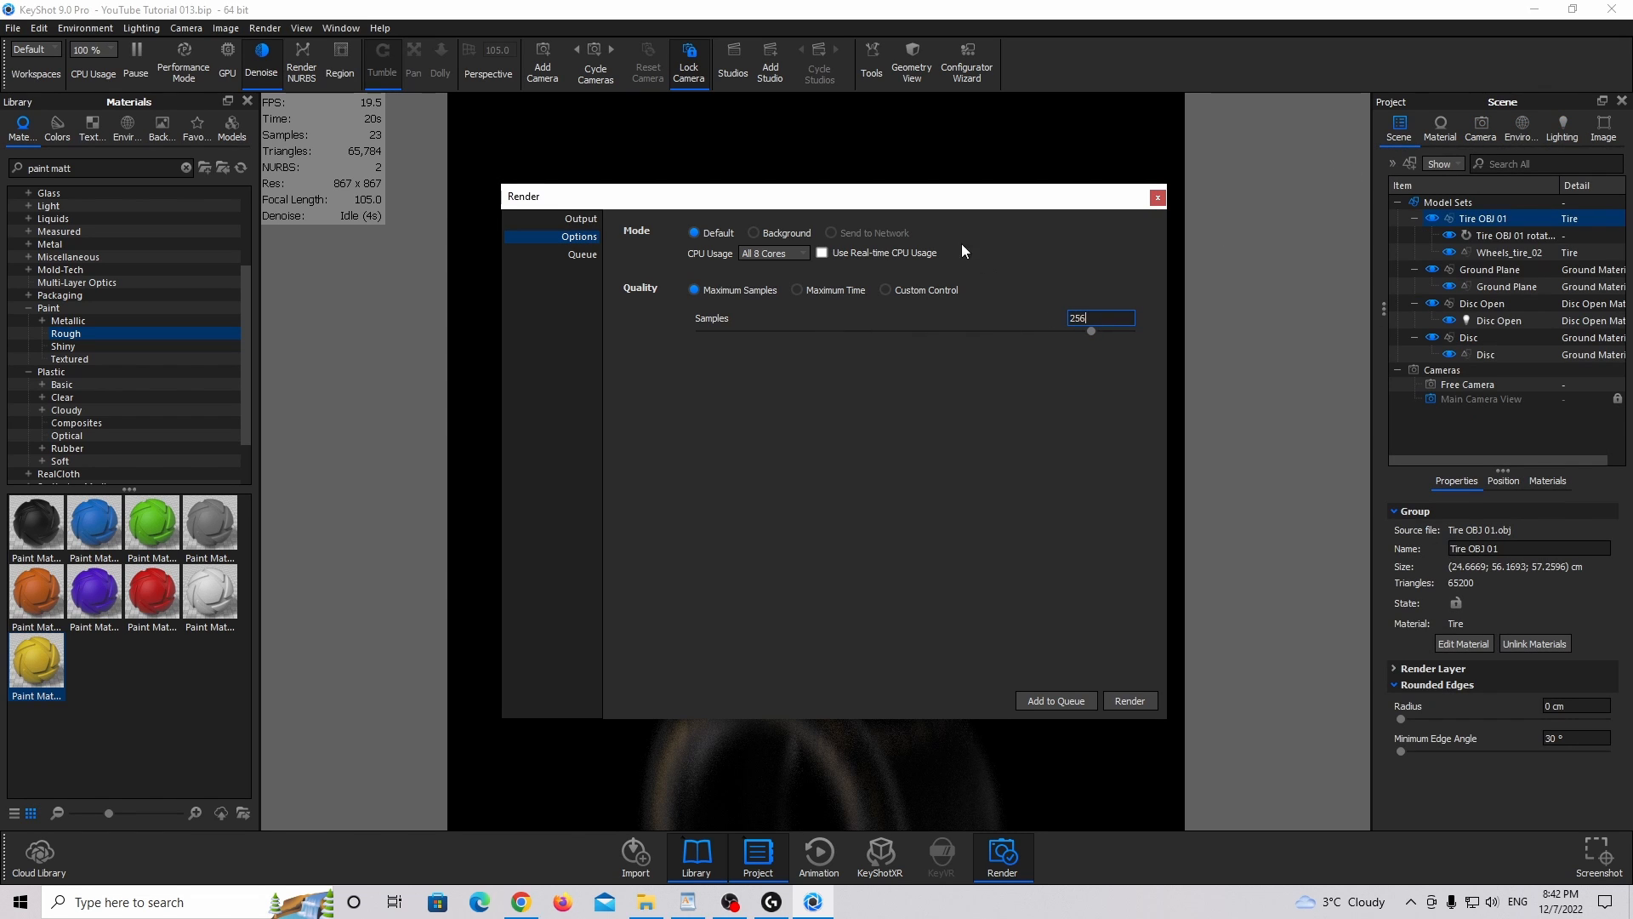
left_click_drag(919, 203, 936, 199)
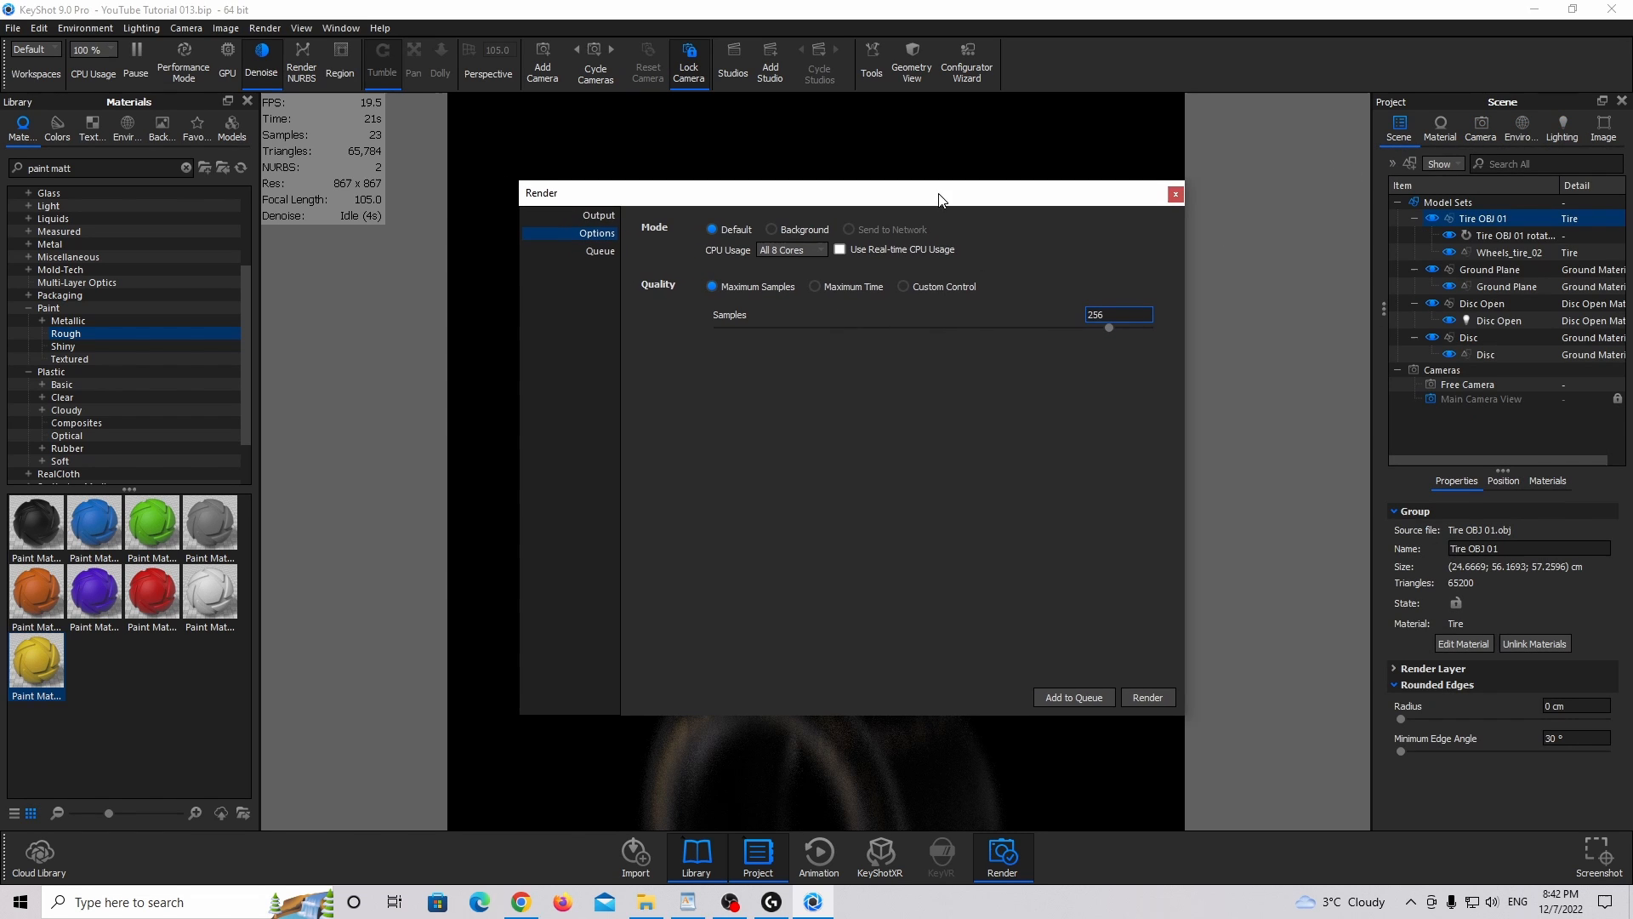
left_click(1148, 696)
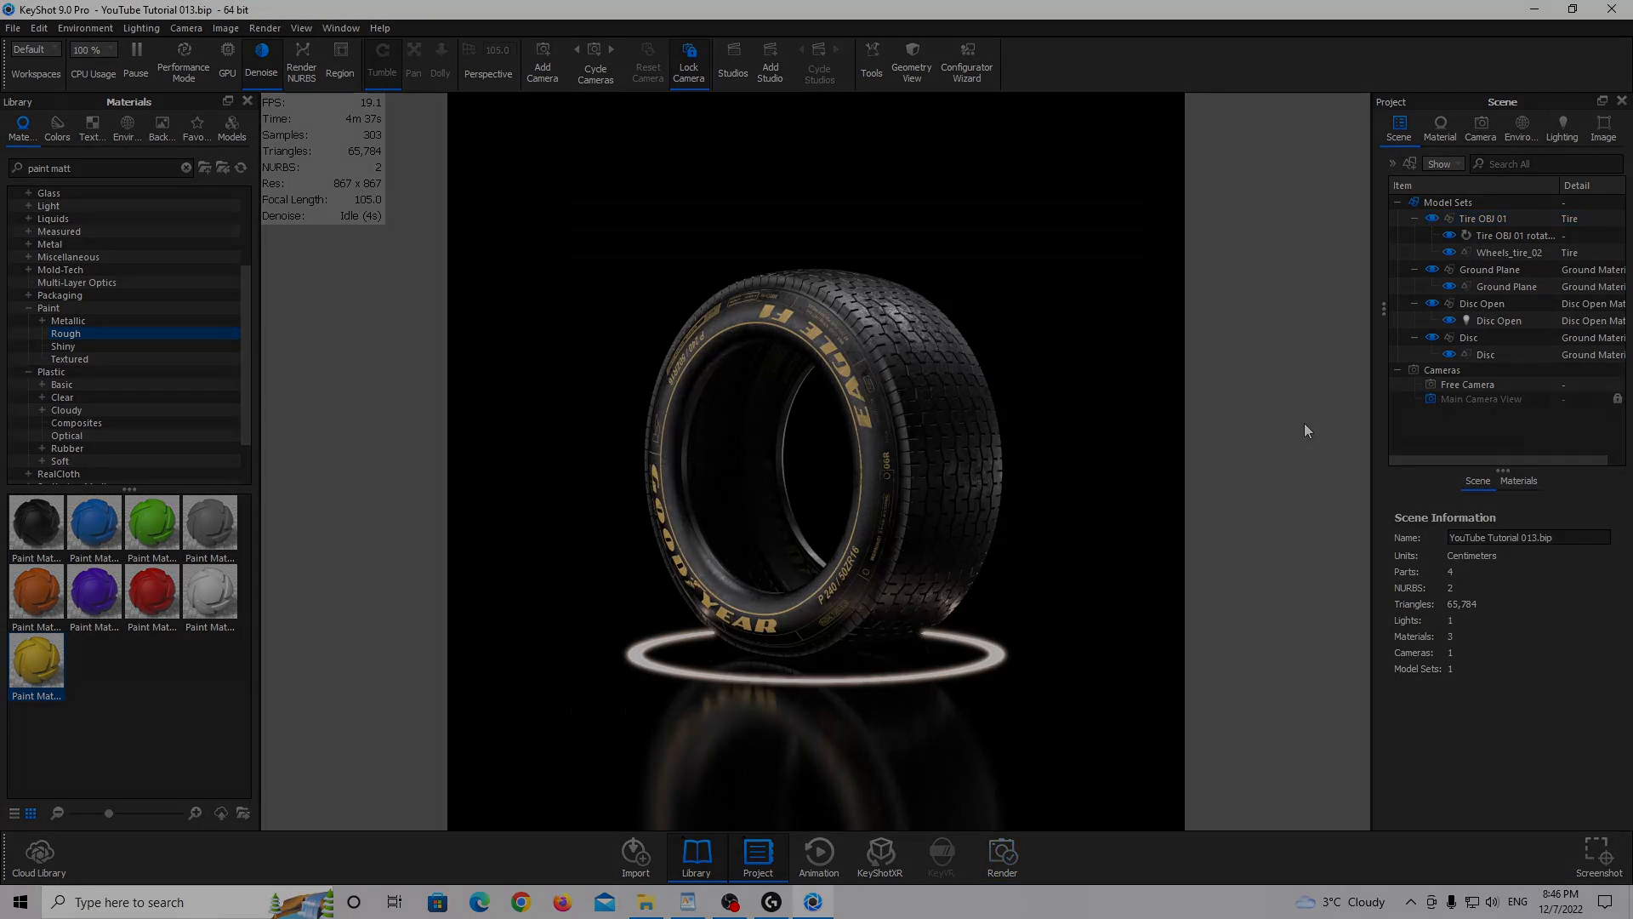